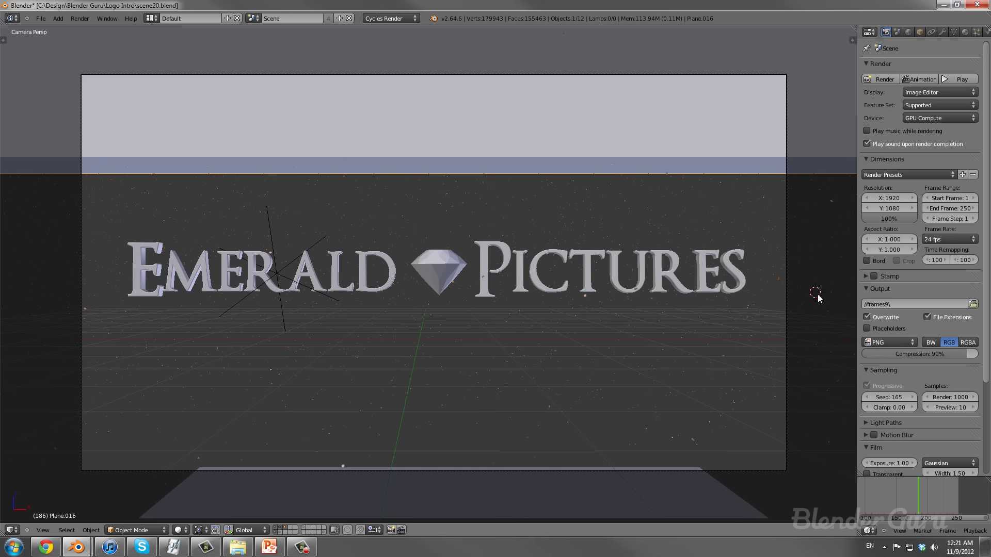
Play the finished Emerald Pictures logo animation through the camera to review the camera move.
key("alt+a")
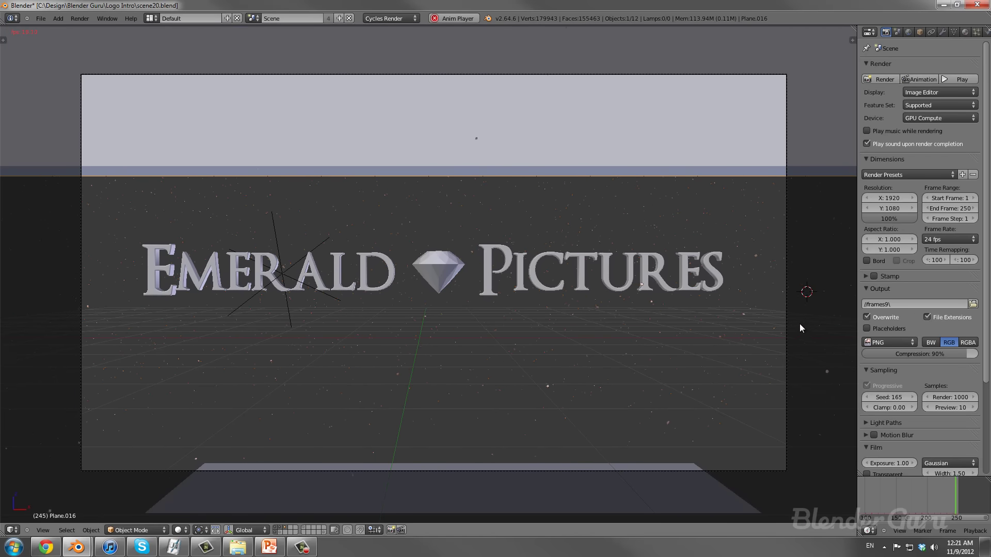
scroll(735, 308, "down", 4)
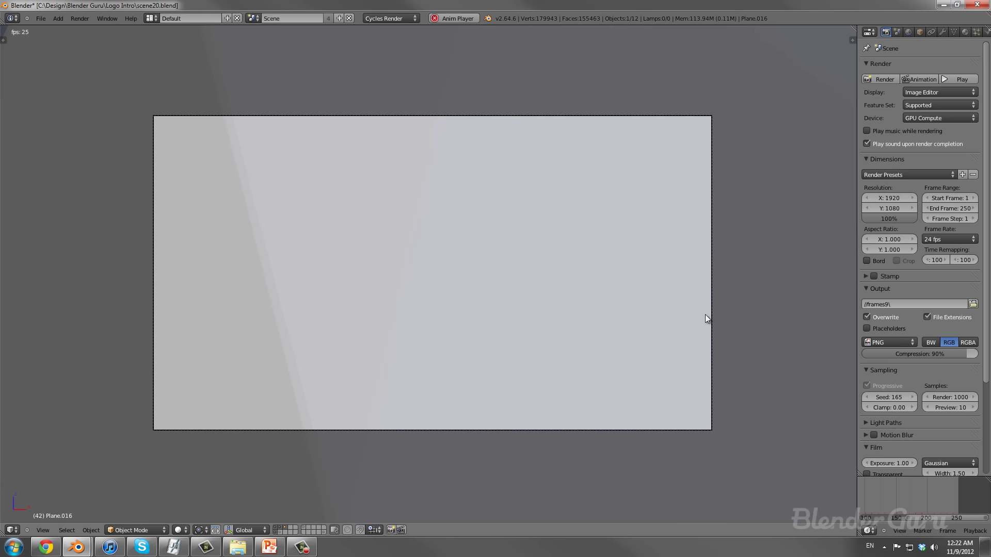
scroll(484, 212, "up", 2)
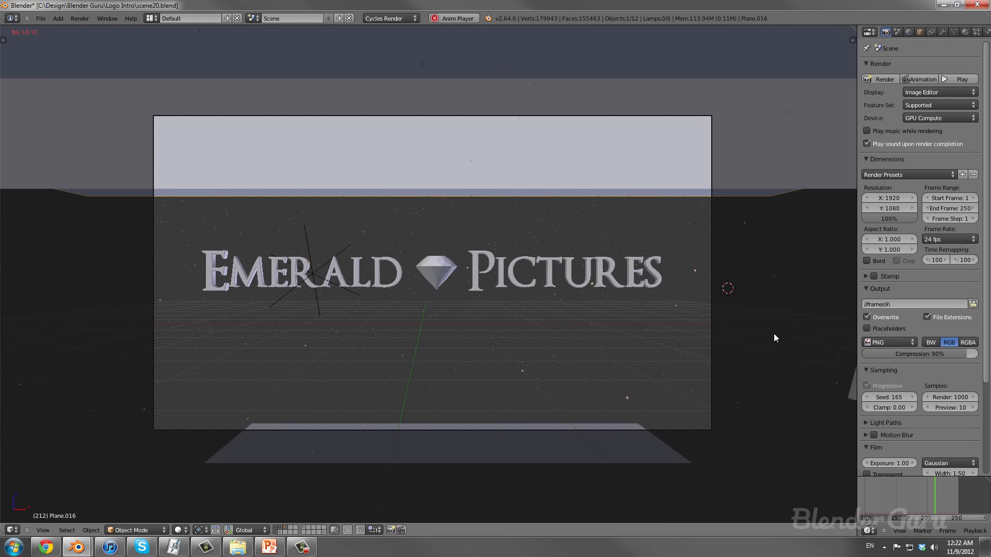
key("alt+a")
Leave the camera view and inspect the scene's planes, the two logo words and the diamond one by one.
key("KP_0")
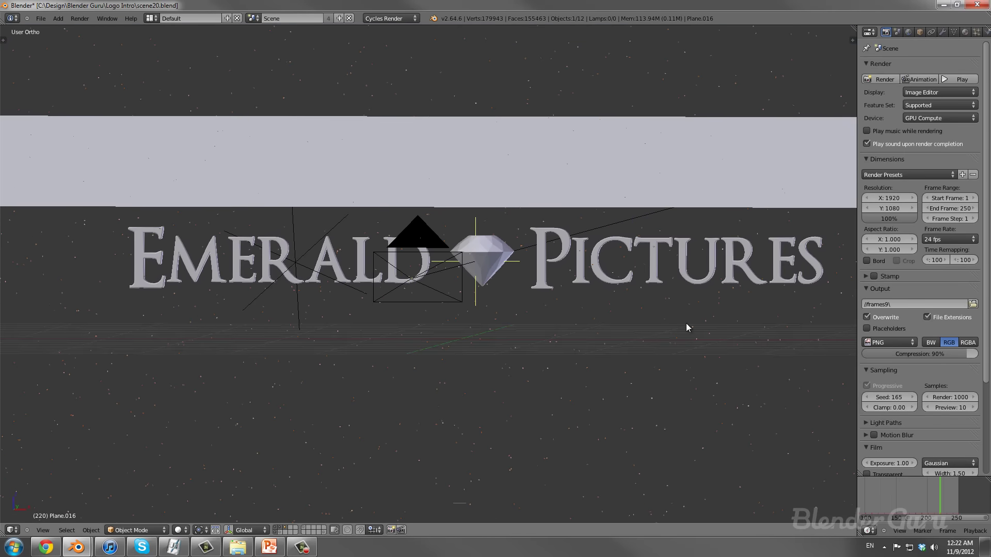
right_click(736, 292)
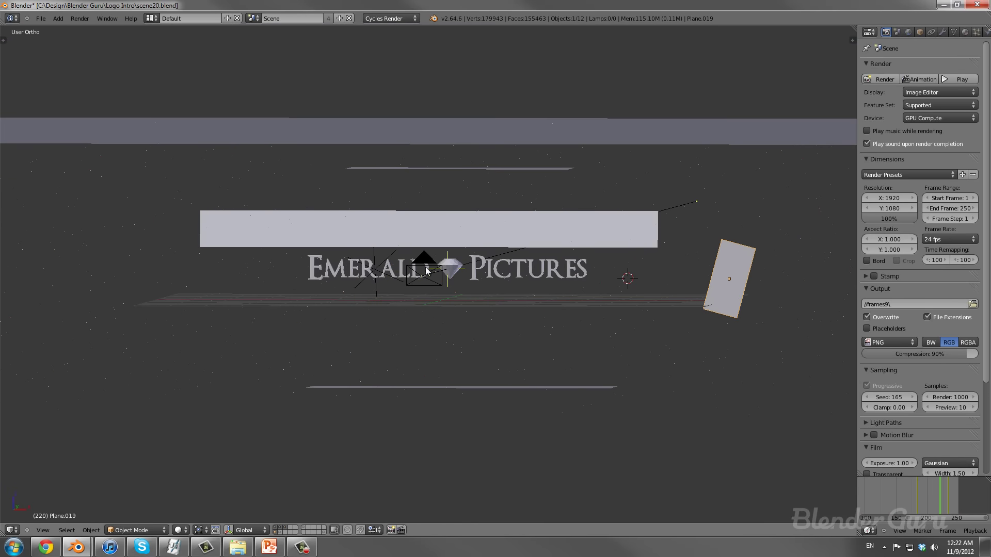
mouse_move(569, 294)
middle_mouse_down()
mouse_move(507, 296)
mouse_move(565, 294)
middle_mouse_up()
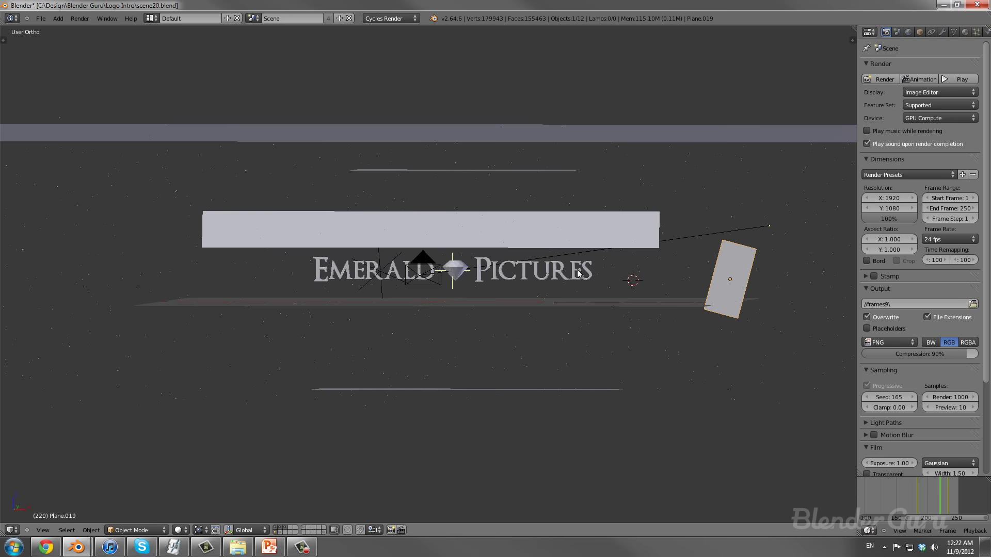
middle_click_drag(422, 259, 374, 266)
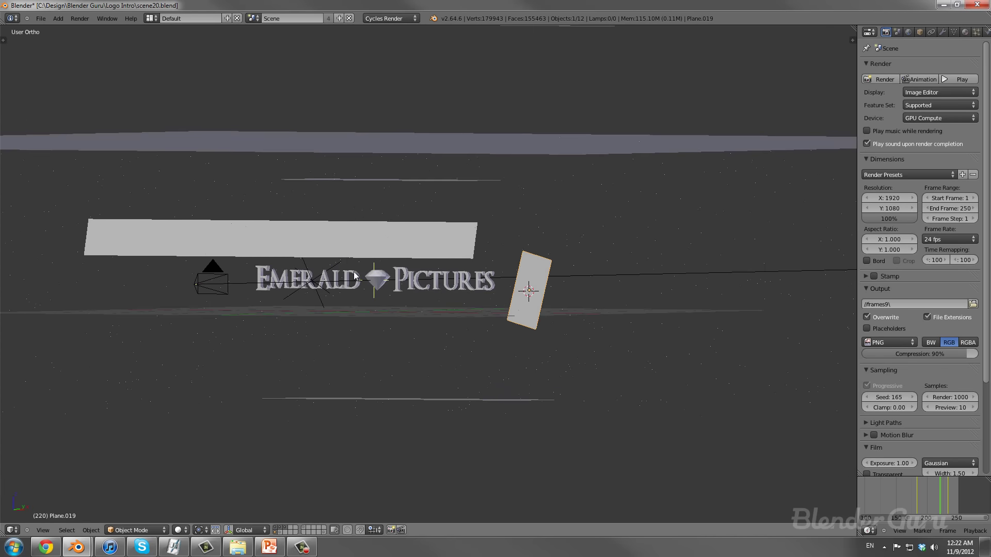
scroll(355, 277, "up", 4)
right_click(219, 266)
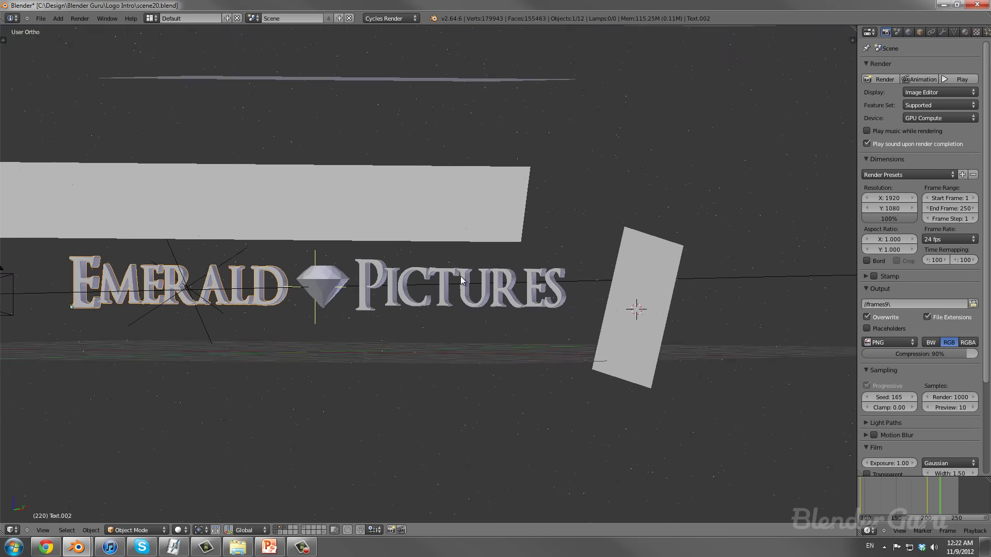
right_click(388, 281)
right_click(344, 281)
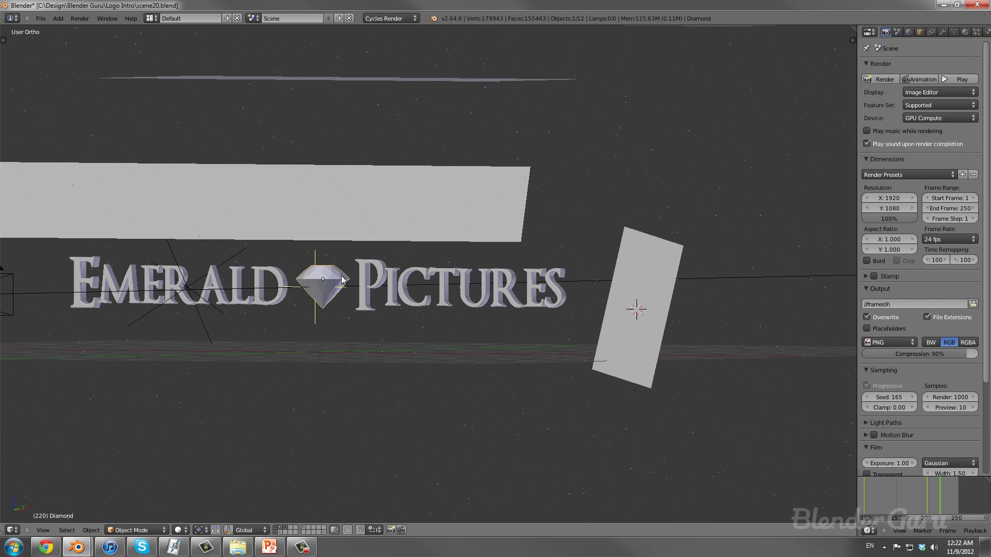
scroll(342, 280, "down", 4)
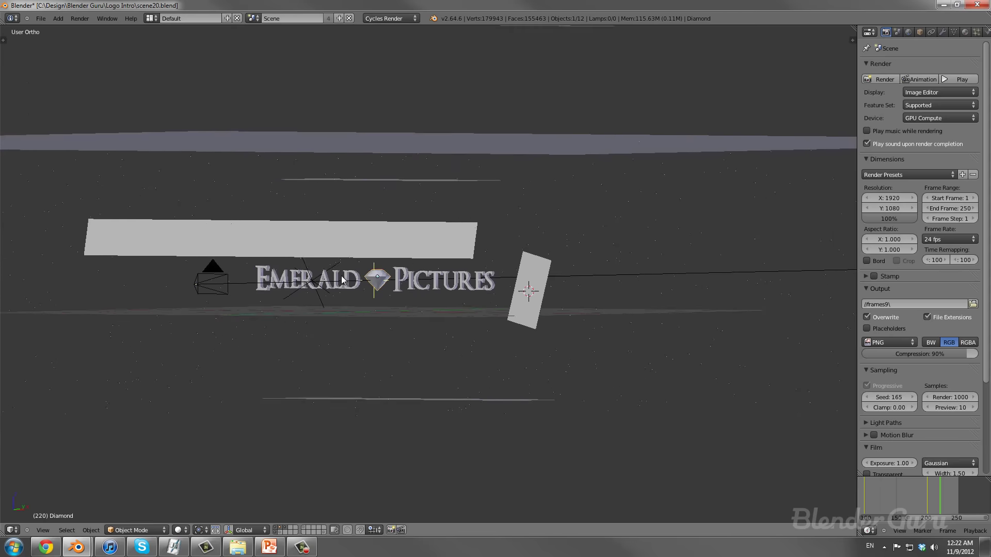
right_click(416, 244)
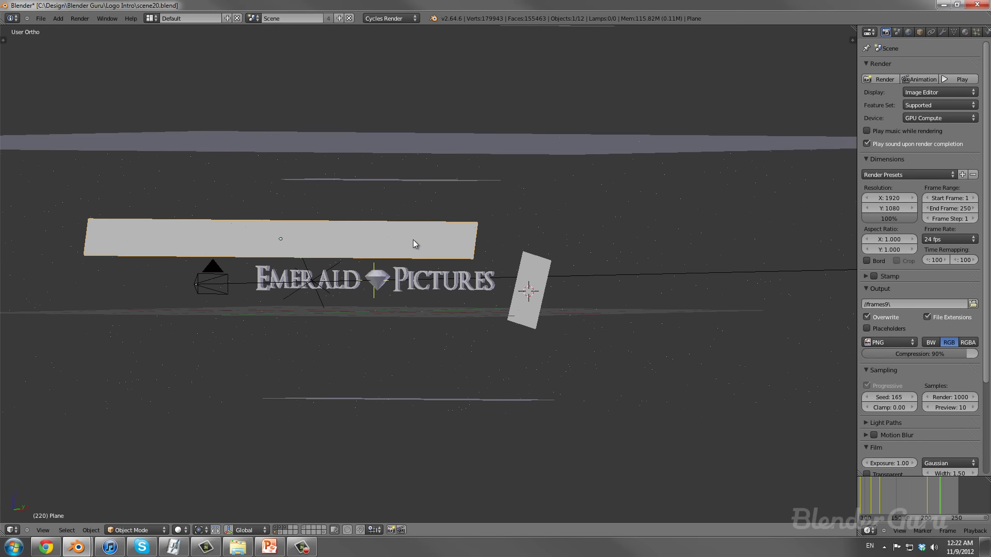
right_click(490, 152)
Examine the dust particles around the logo up close and play back their motion outside the camera view.
scroll(531, 237, "up", 3)
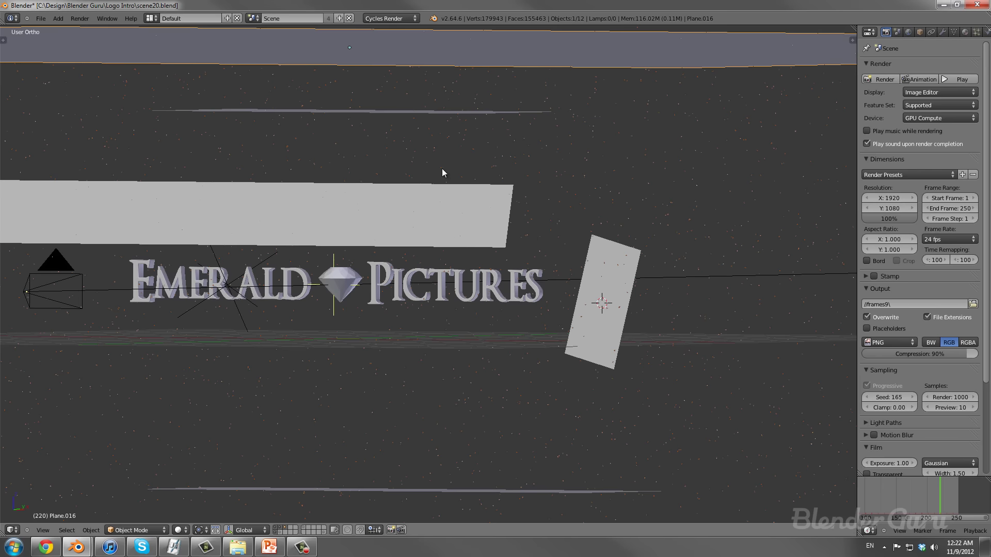
scroll(442, 168, "up", 10)
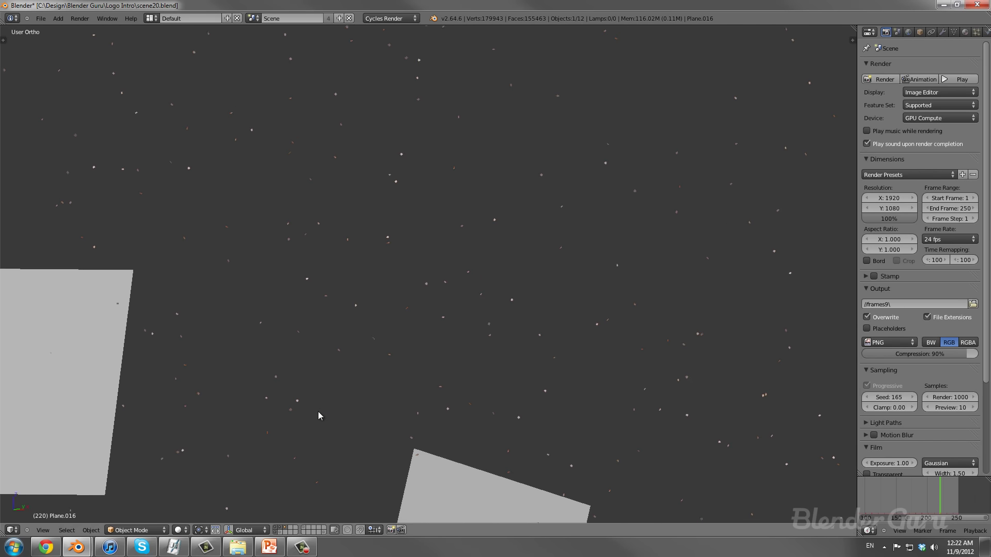
key("alt+a")
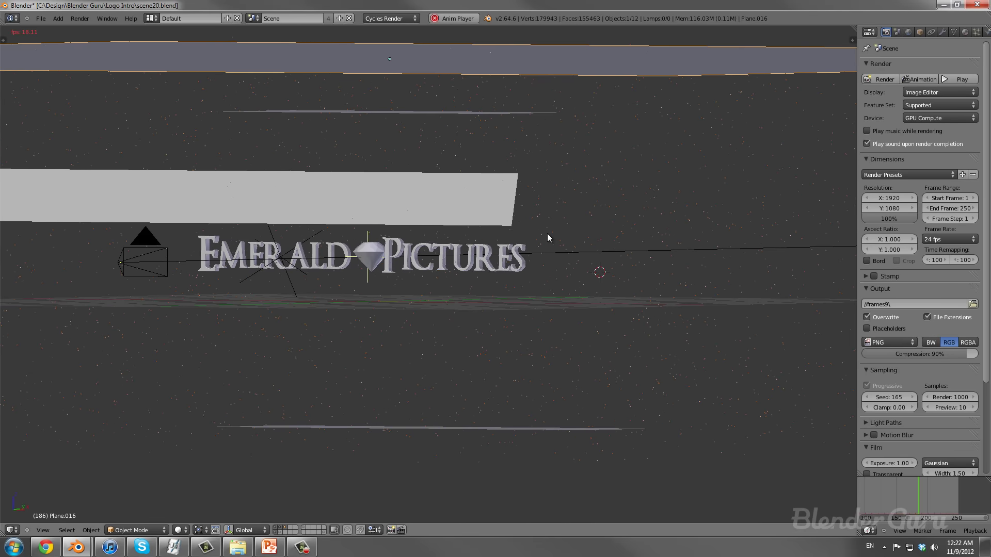
key("alt+a")
Examine the full node setup in the Compositing layout, and return to the Default layout.
left_click(150, 18)
left_click(177, 55)
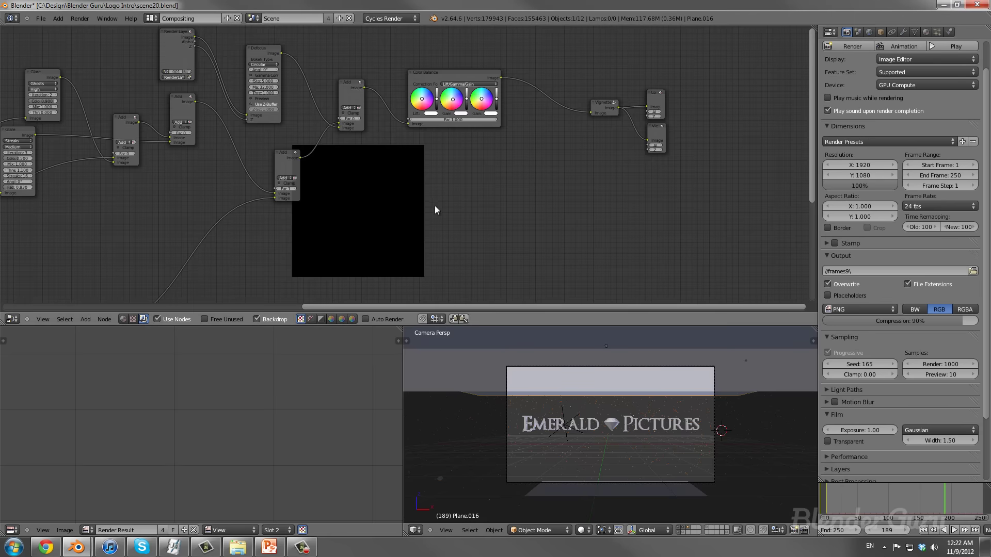
key("Home")
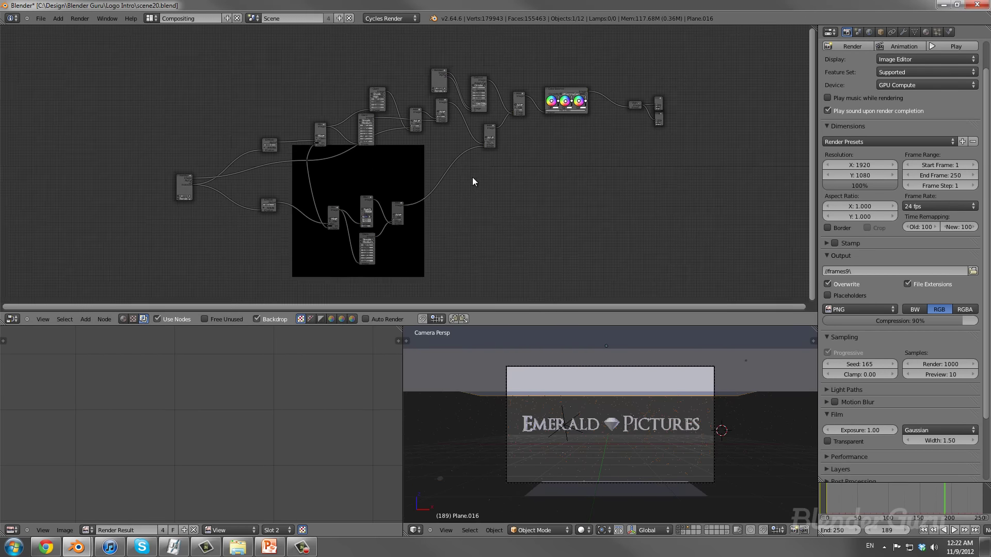
key("ctrl+Up")
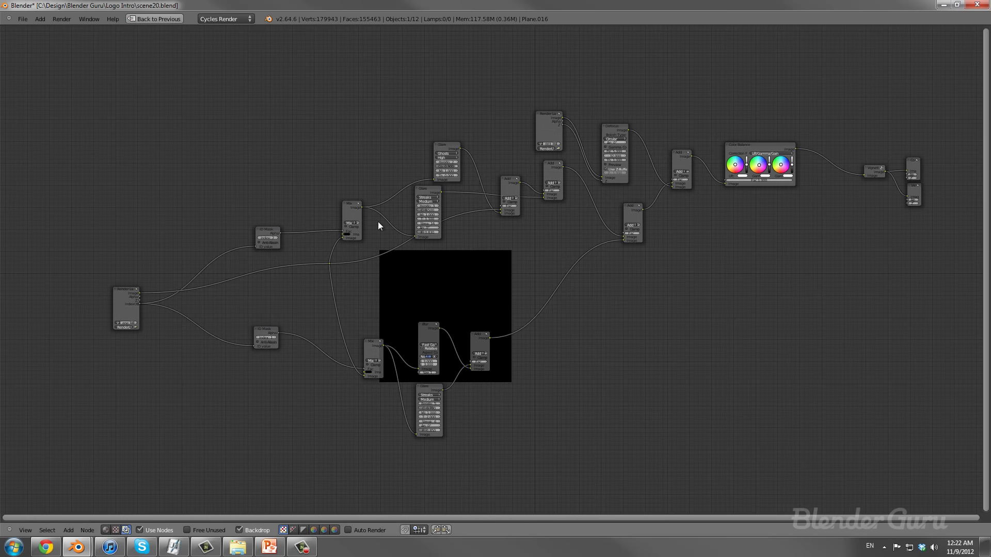
left_click(153, 19)
left_click(157, 18)
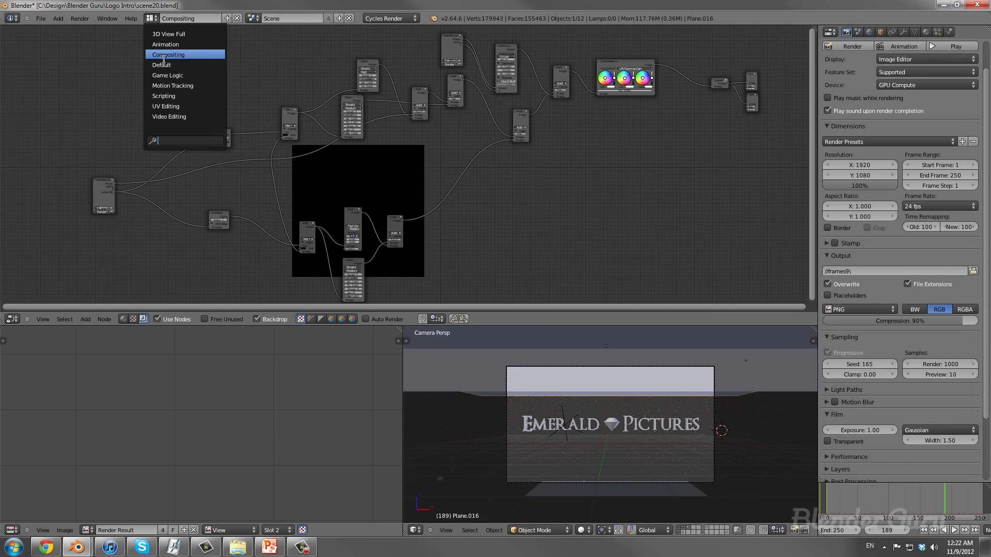
left_click(165, 64)
scroll(563, 277, "up", 2, "ctrl")
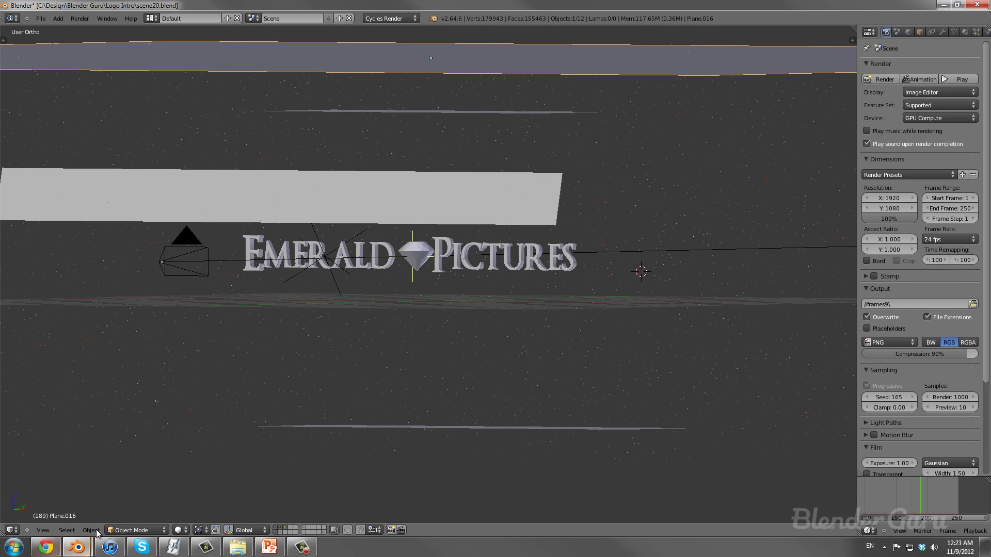
Switch to the tutorial.blend window and delete the default cube in top orthographic view.
mouse_move(77, 547)
left_click(179, 498)
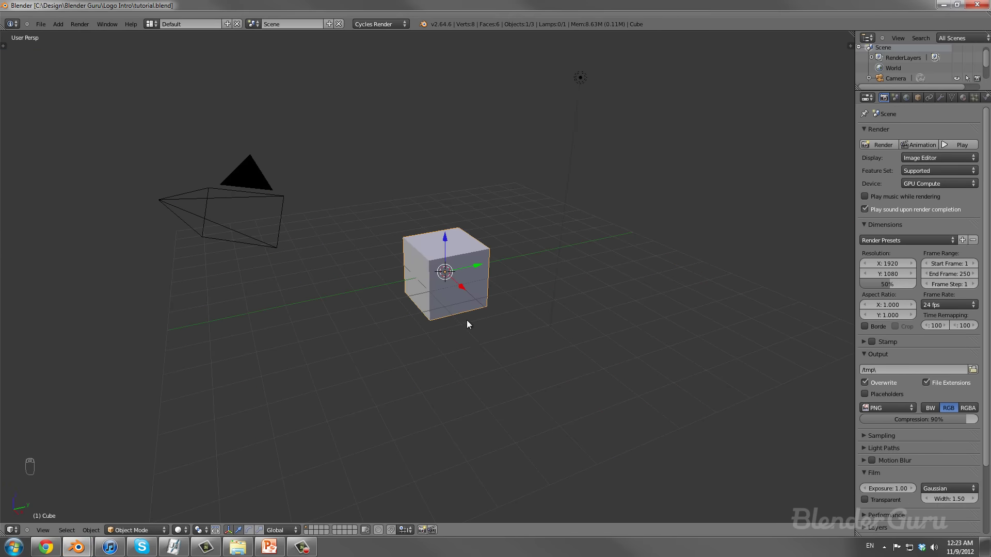
key("KP_7")
key("KP_5")
key("x")
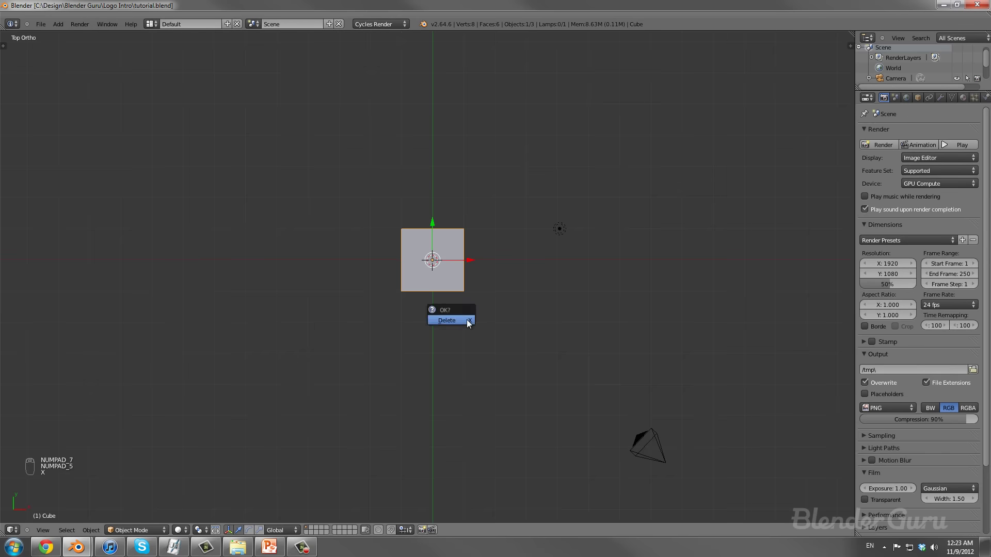
left_click(467, 322)
Add a text object at the origin and replace its content with "Emerald Pictures".
key("shift+a")
left_click(467, 321)
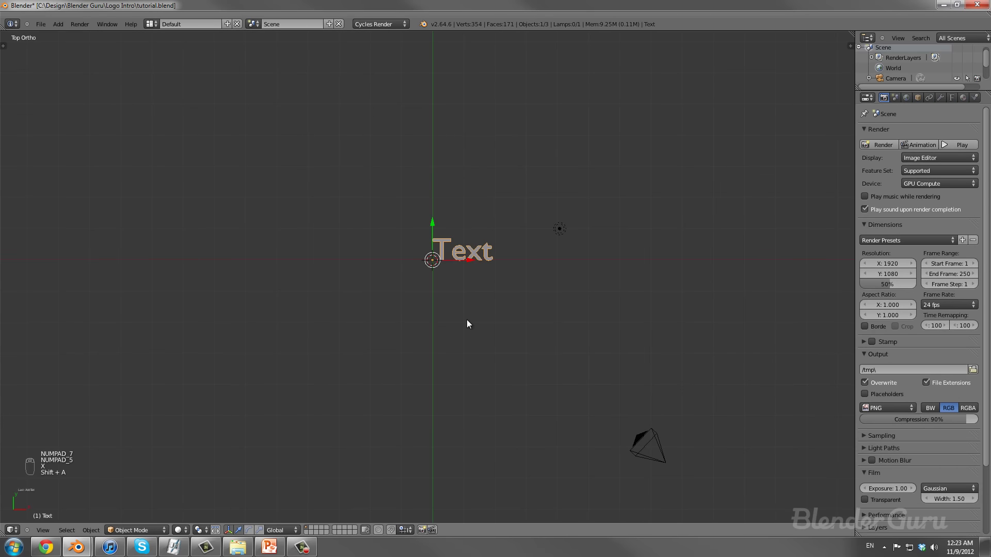
key("Tab")
key("BackSpace")
key("BackSpace")
key("BackSpace")
key("BackSpace")
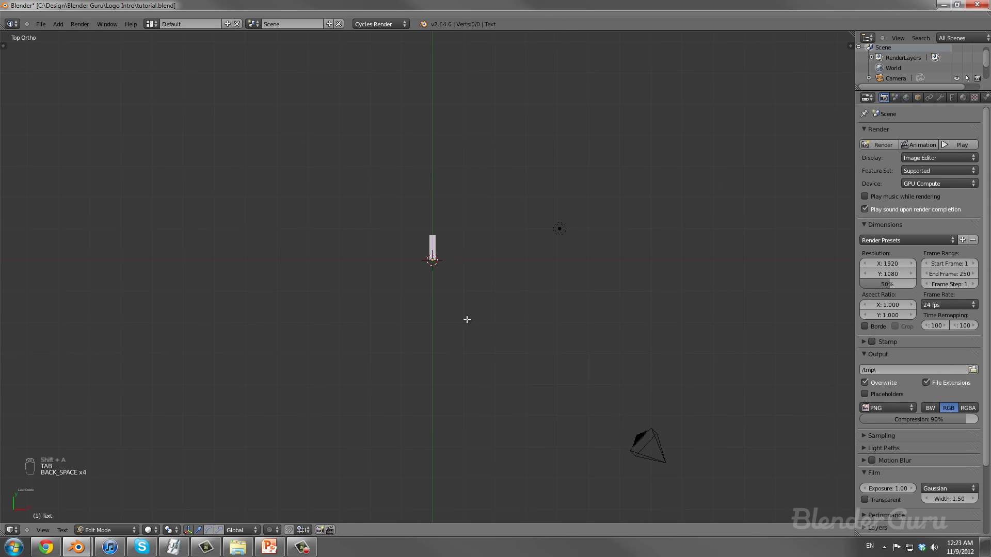
type("Emeral")
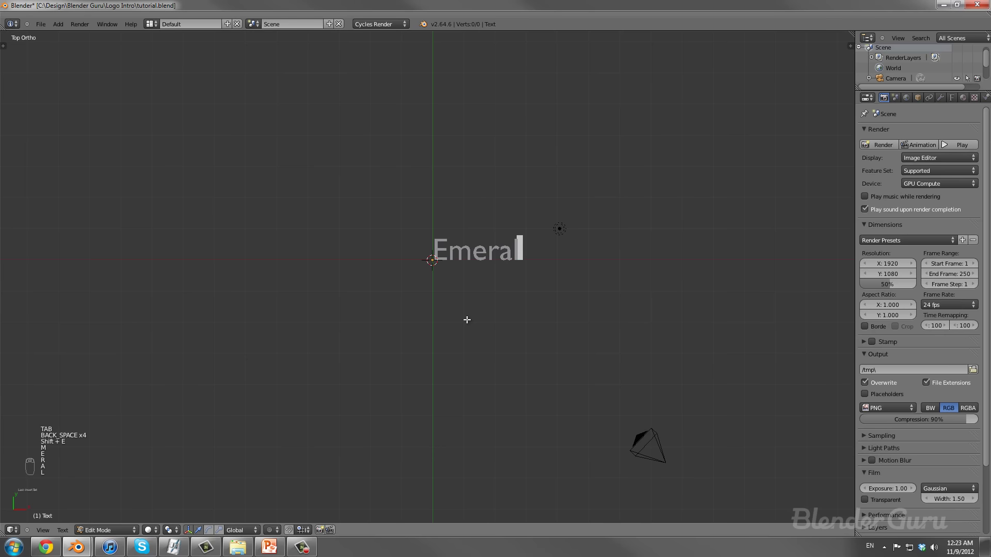
type("d Pictures")
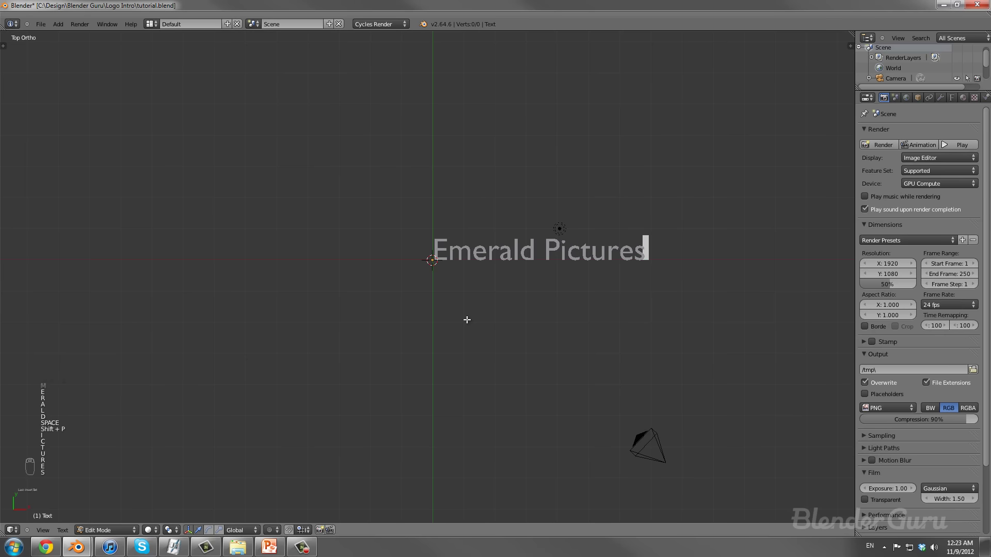
key("Tab")
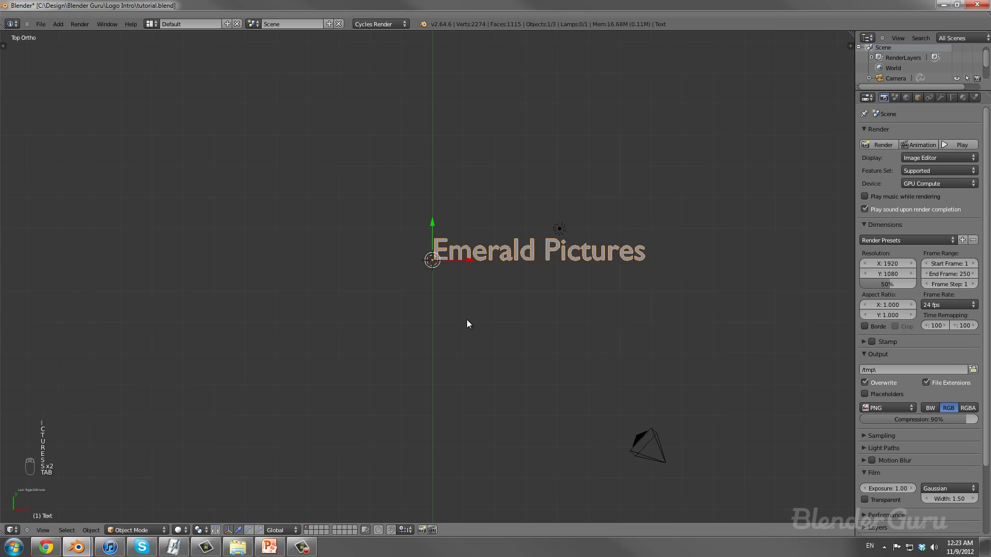
Hide the transform manipulator and show the text object's font settings, enlarging the properties area over the outliner.
key("KP_Decimal")
key("ctrl+space")
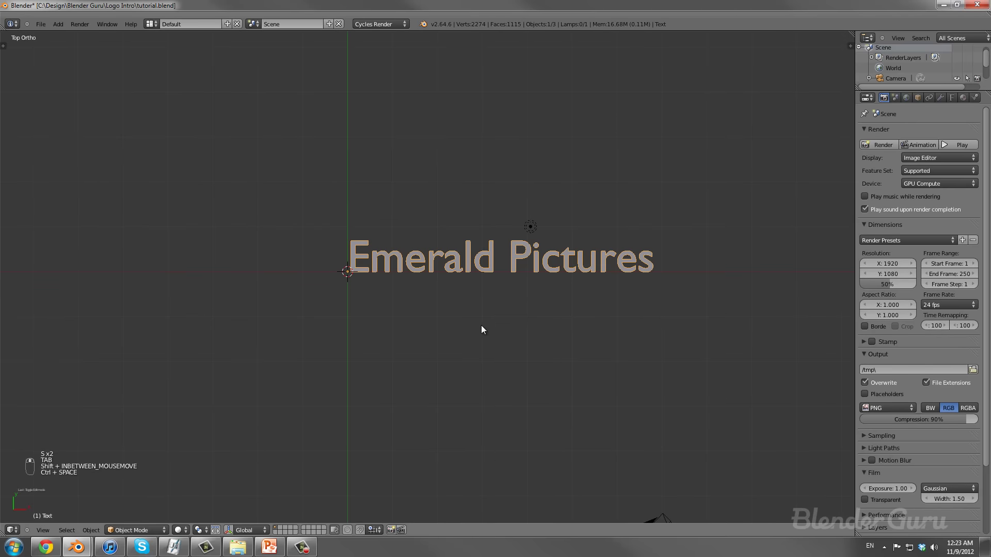
left_click(952, 98)
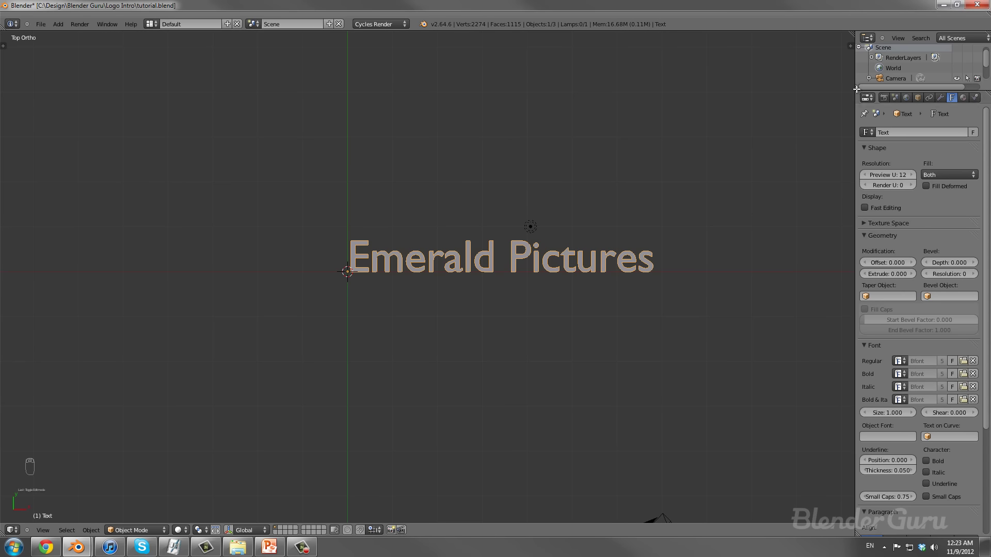
left_click_drag(858, 94, 866, 77)
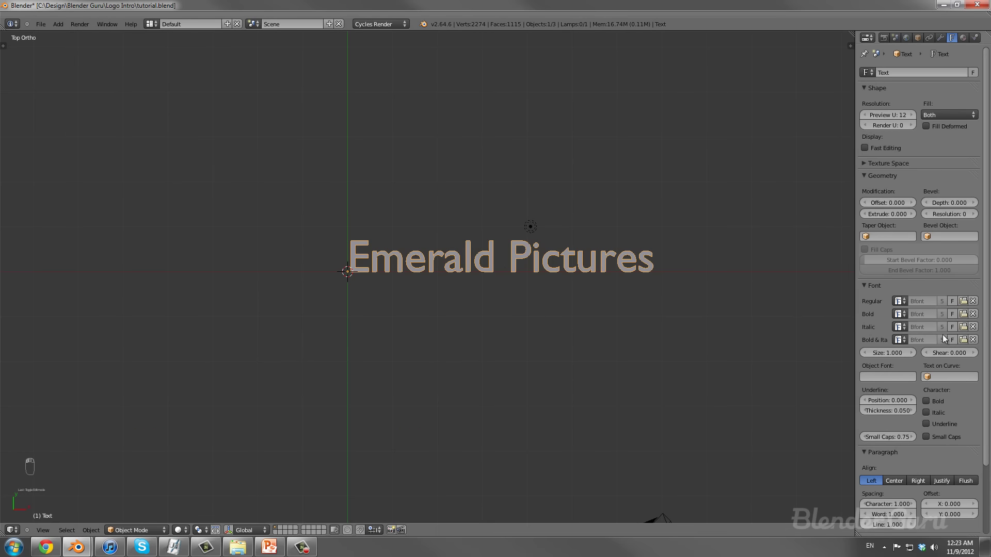
Load OptimusPrinceps.ttf from C:\Windows\Fonts as the text's regular font.
left_click(963, 302)
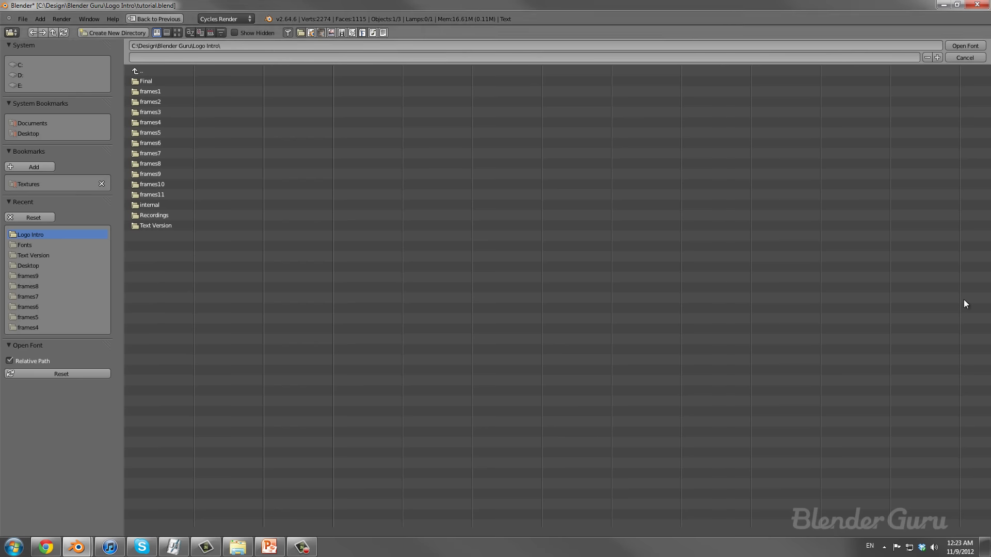
left_click(33, 64)
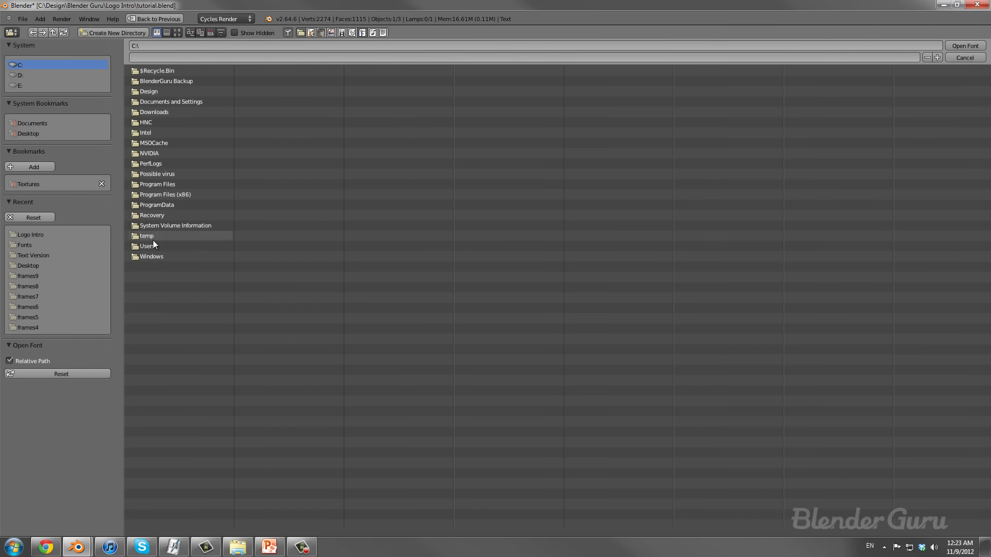
left_click(153, 253)
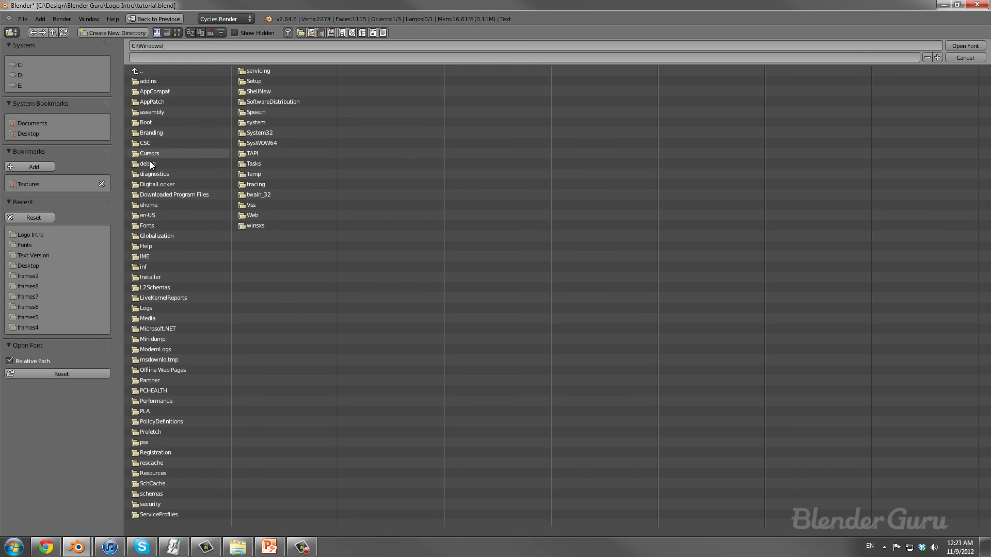
left_click(154, 225)
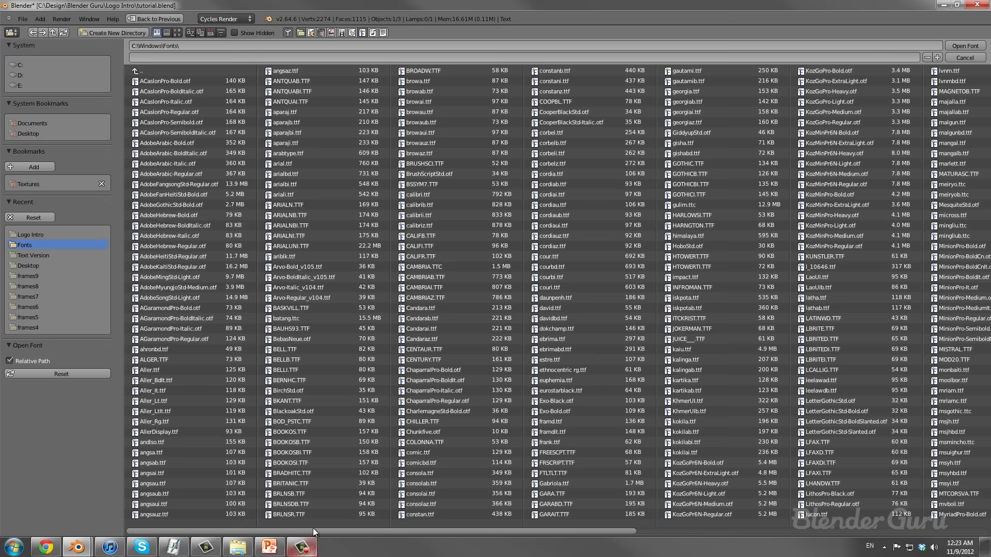
left_click_drag(438, 531, 640, 532)
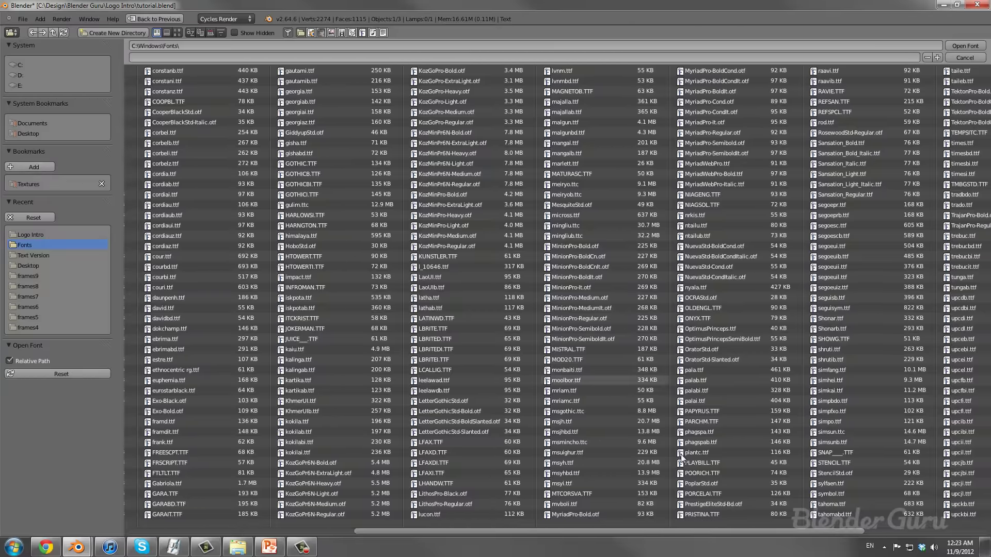
scroll(732, 528, "down", 2)
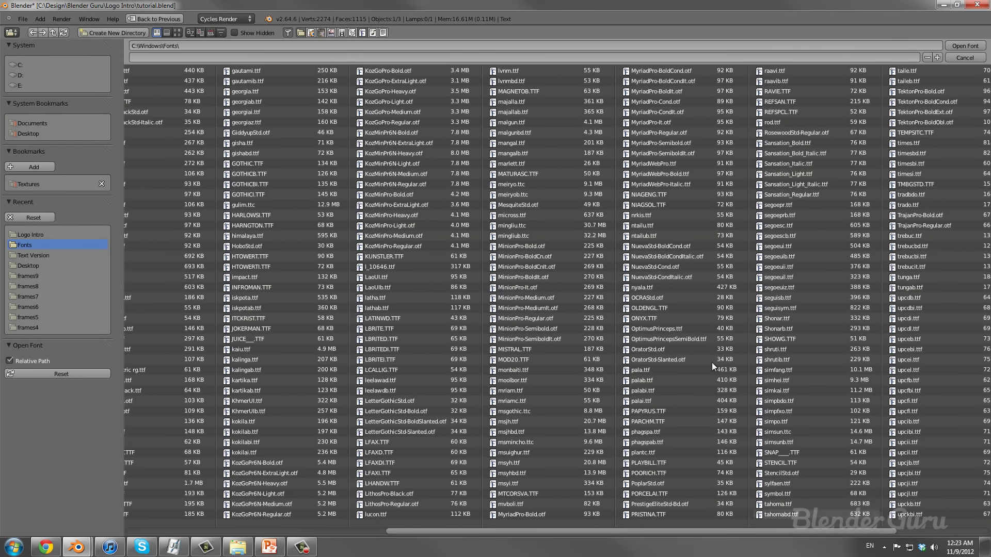
left_click(681, 330)
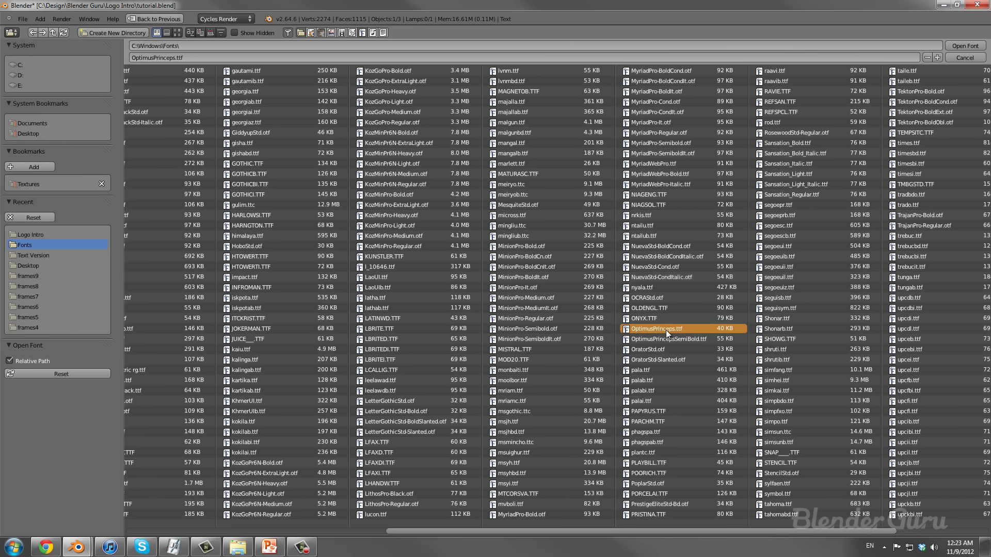
left_click(961, 44)
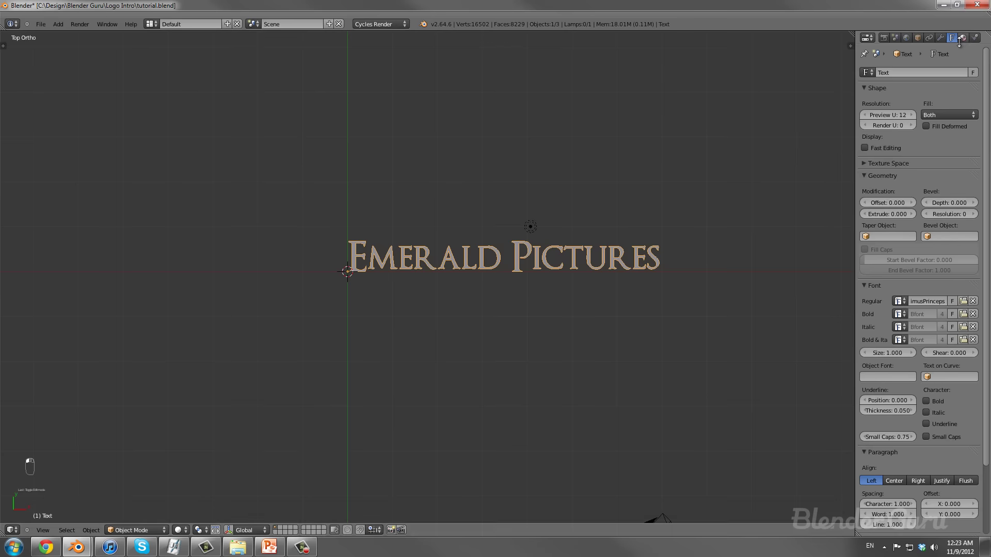
scroll(608, 265, "up", 2)
middle_click_drag(614, 264, 569, 270, "shift")
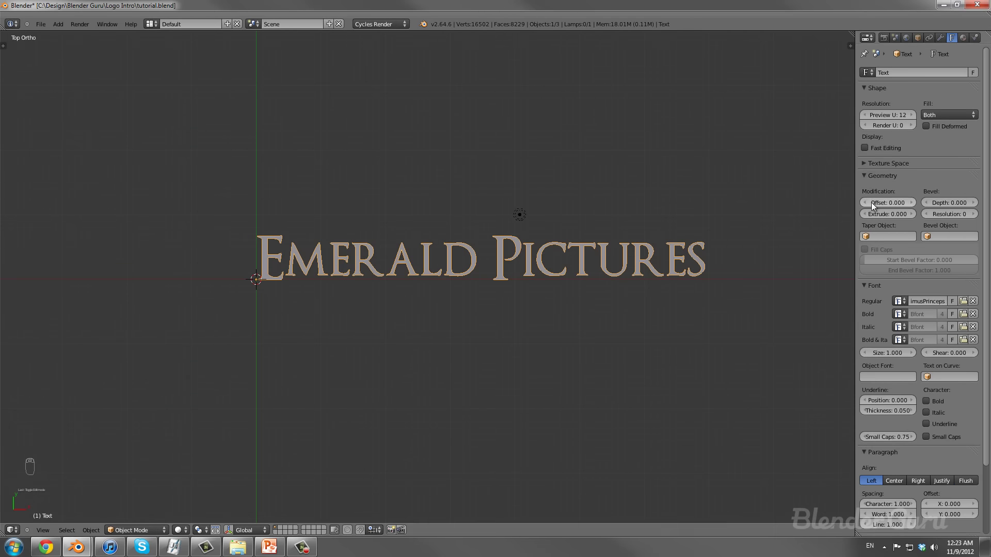
Rotate the text upright in the right orthographic view so it stands vertically.
key("KP_3")
key("r")
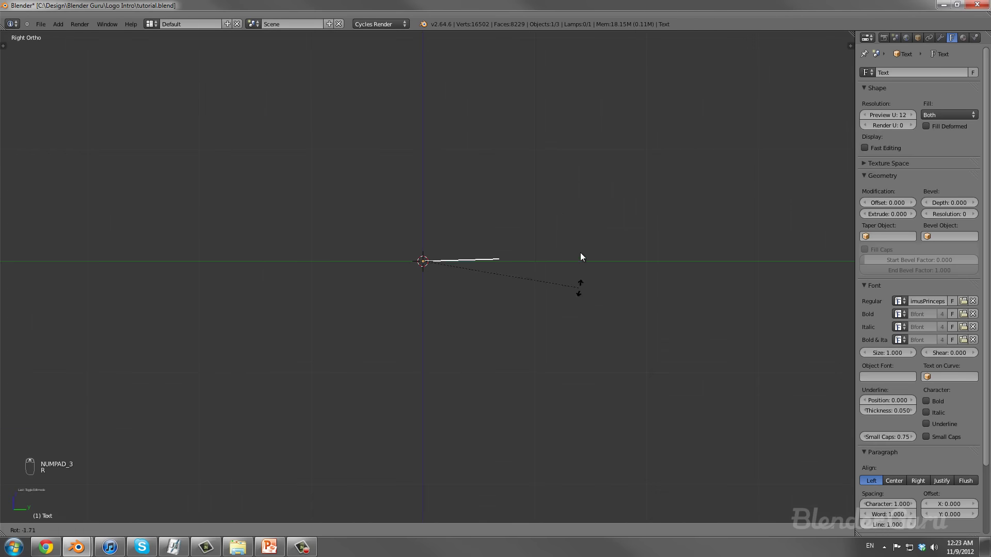
left_click(445, 135)
middle_click_drag(303, 296, 521, 306)
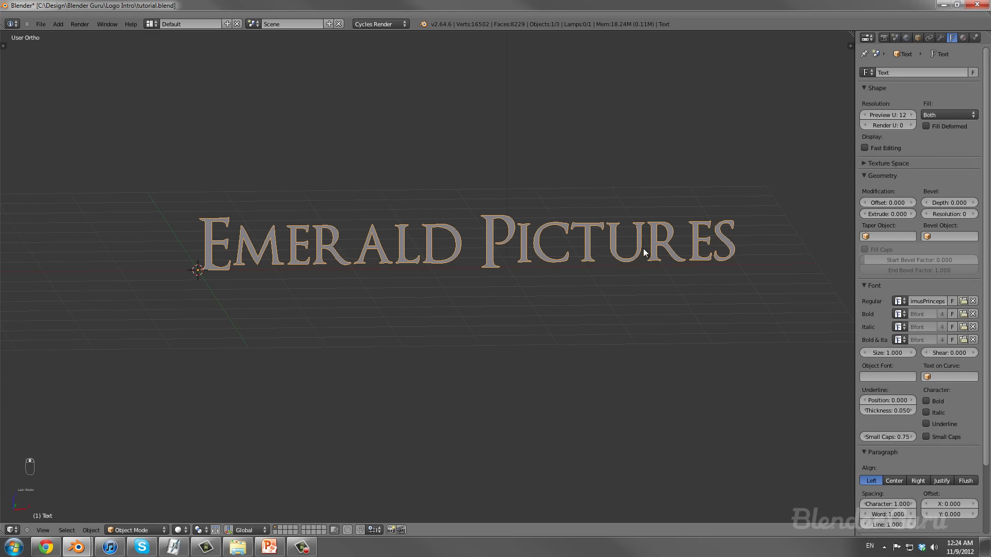
Set the text's extrude to 0.05 to give the letters thickness.
middle_click_drag(648, 250, 524, 251)
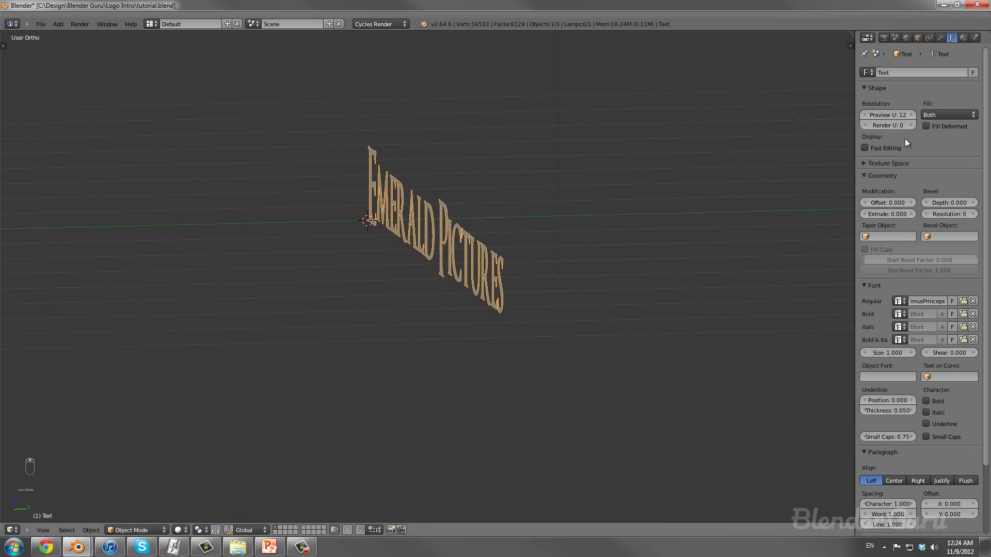
left_click(891, 214)
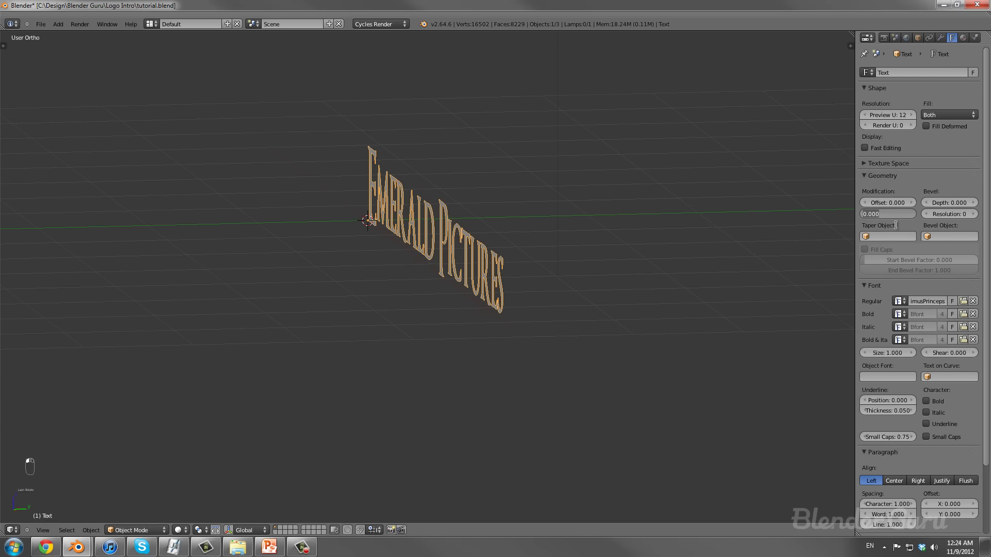
type(".05")
key("Return")
Check the letters' extruded edges up close and set the text's bevel depth to 0.009.
middle_click_drag(442, 299, 437, 339)
scroll(438, 339, "up", 10)
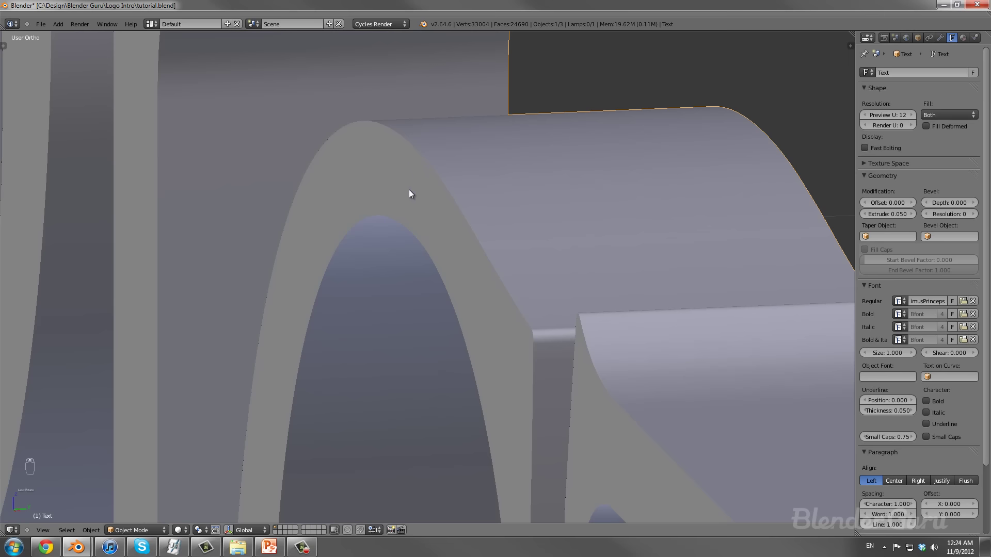
scroll(484, 247, "down", 5)
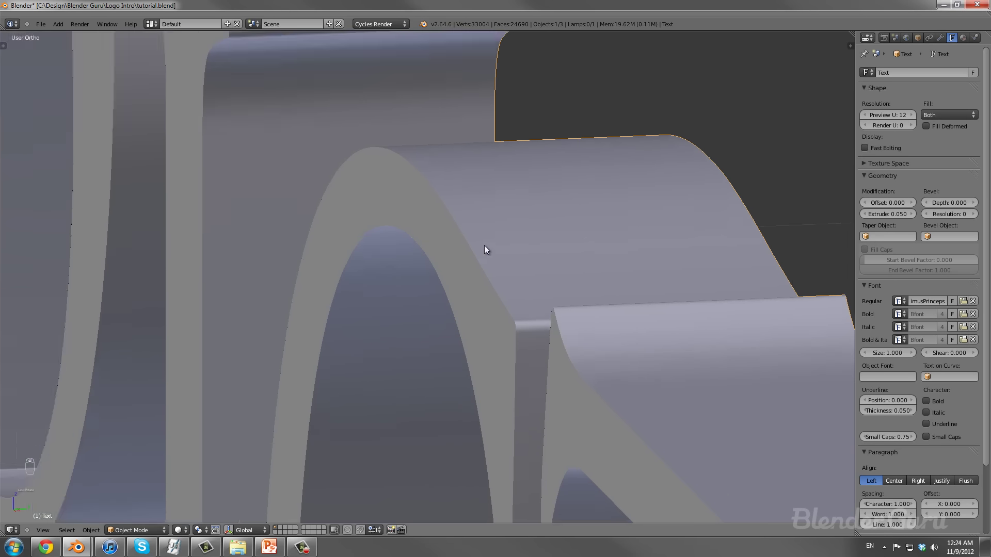
scroll(481, 243, "down", 8)
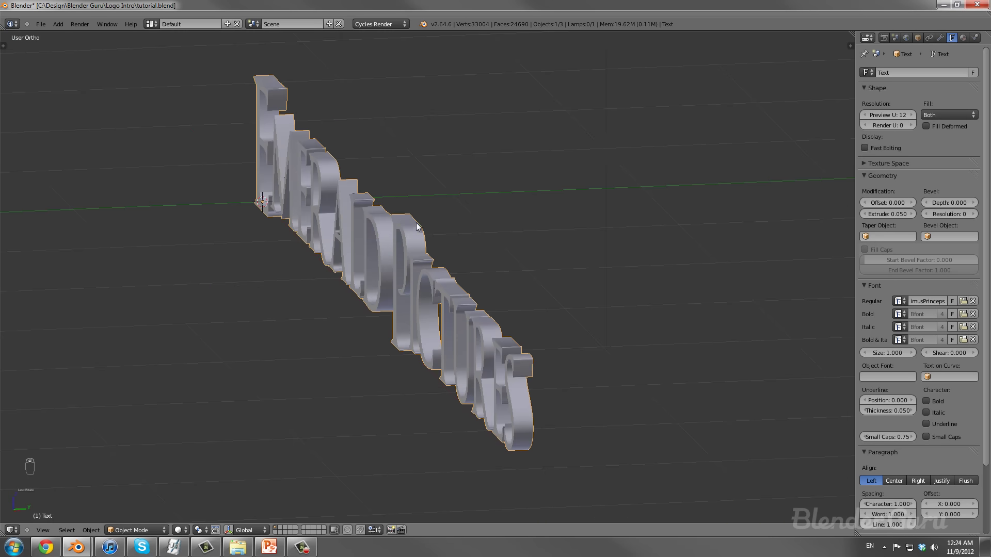
scroll(454, 253, "up", 10)
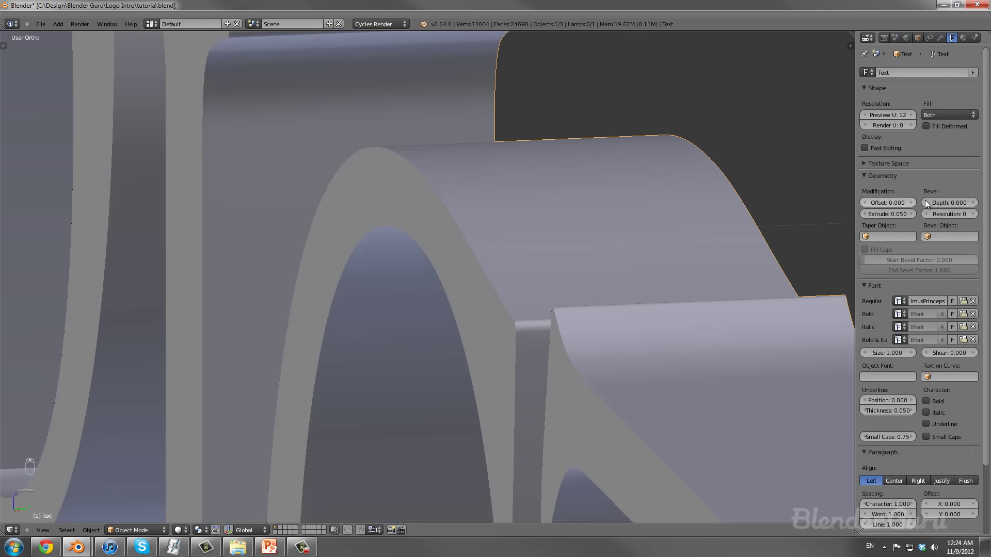
left_click(956, 202)
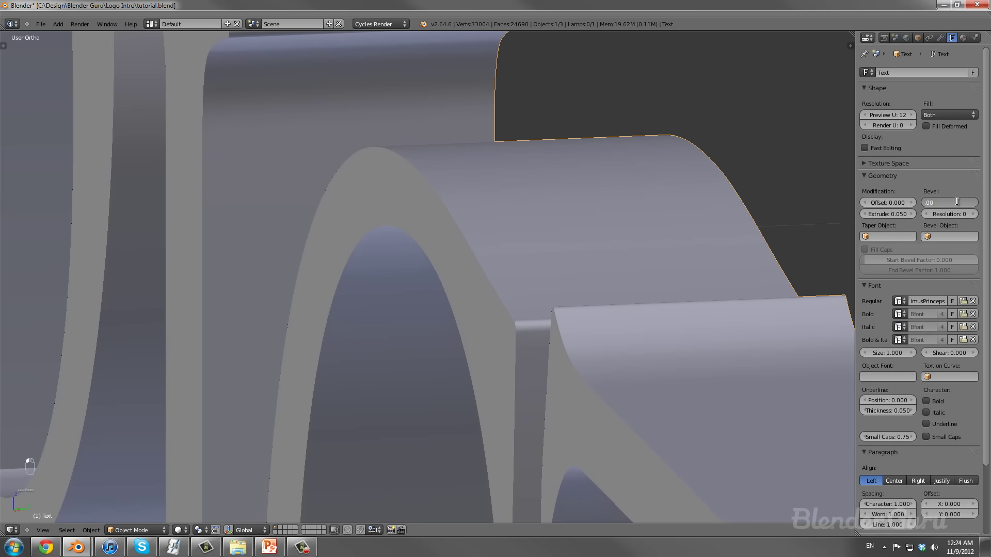
type(".009")
key("Return")
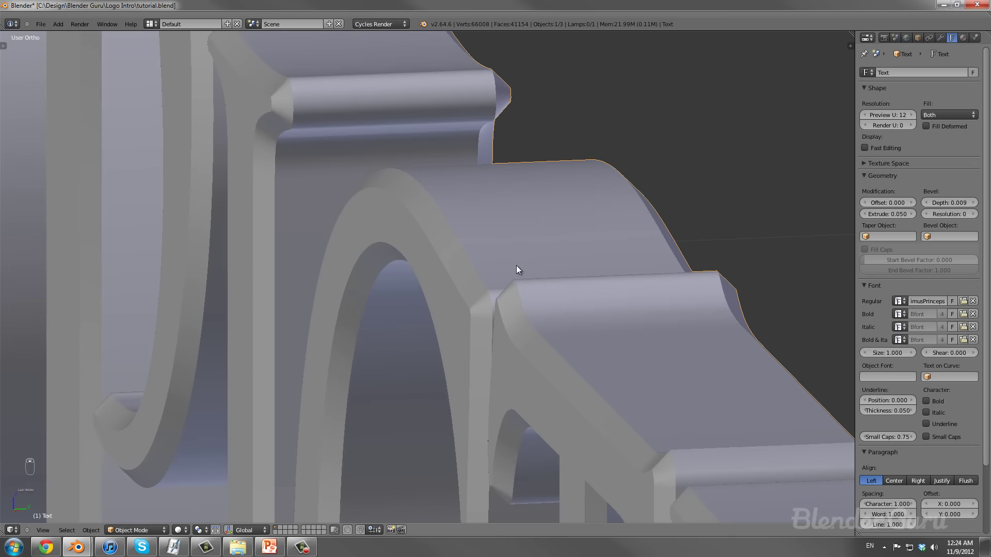
Raise the text's bevel resolution to 4 to round the letter edges.
scroll(361, 230, "down", 6)
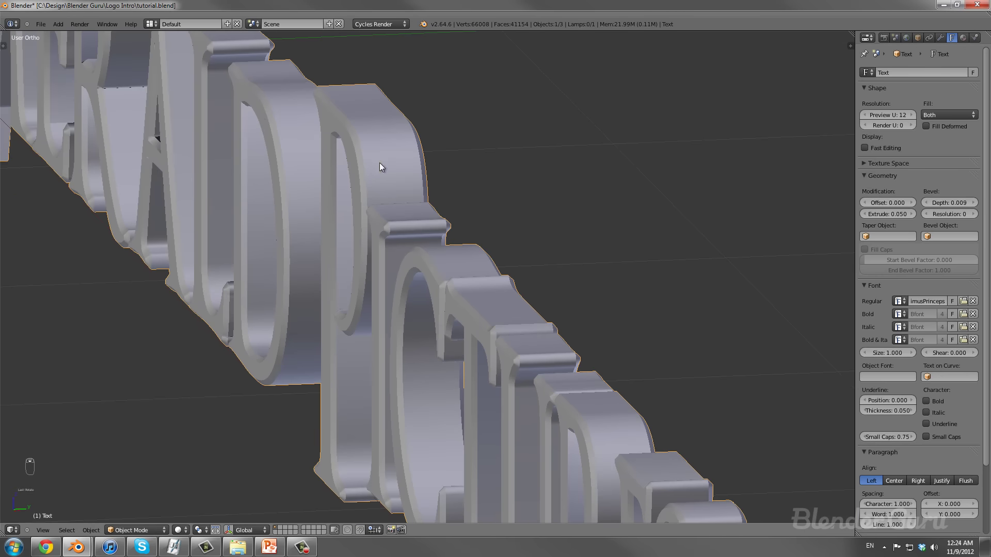
scroll(485, 234, "up", 5)
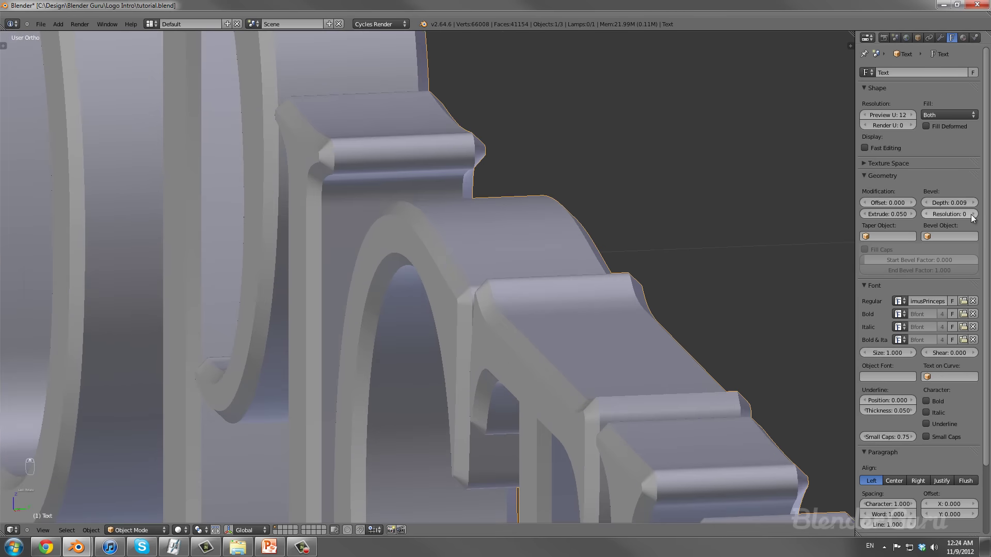
left_click(973, 213)
left_click(974, 214)
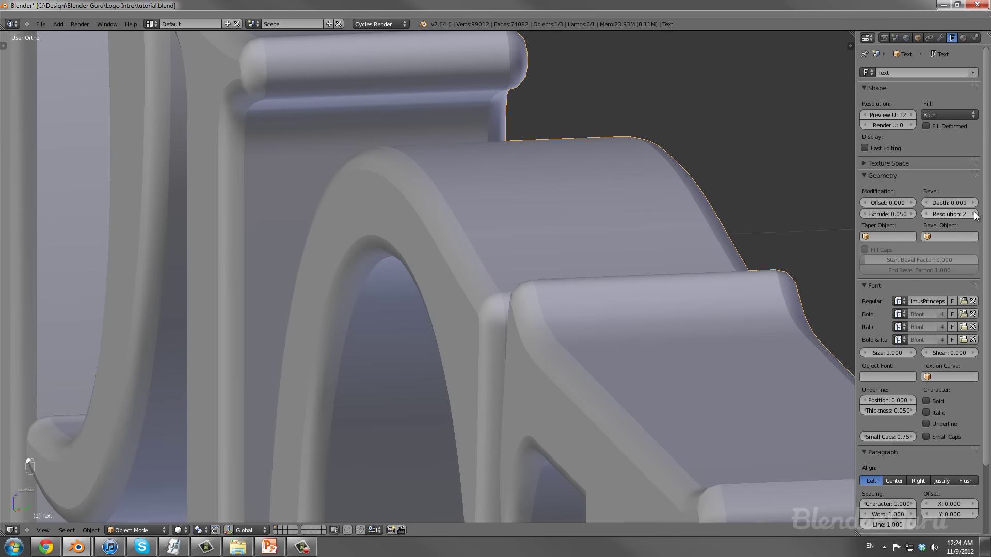
left_click(974, 214)
left_click(974, 213)
scroll(497, 262, "down", 2)
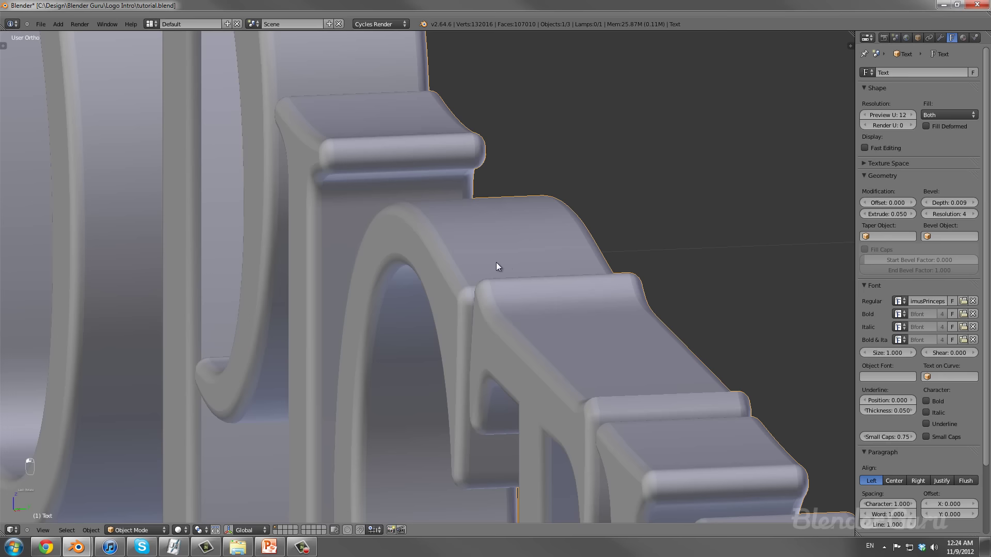
Examine the bevelled letters from an angle and in front orthographic view, especially the base of the first E.
scroll(442, 254, "down", 4)
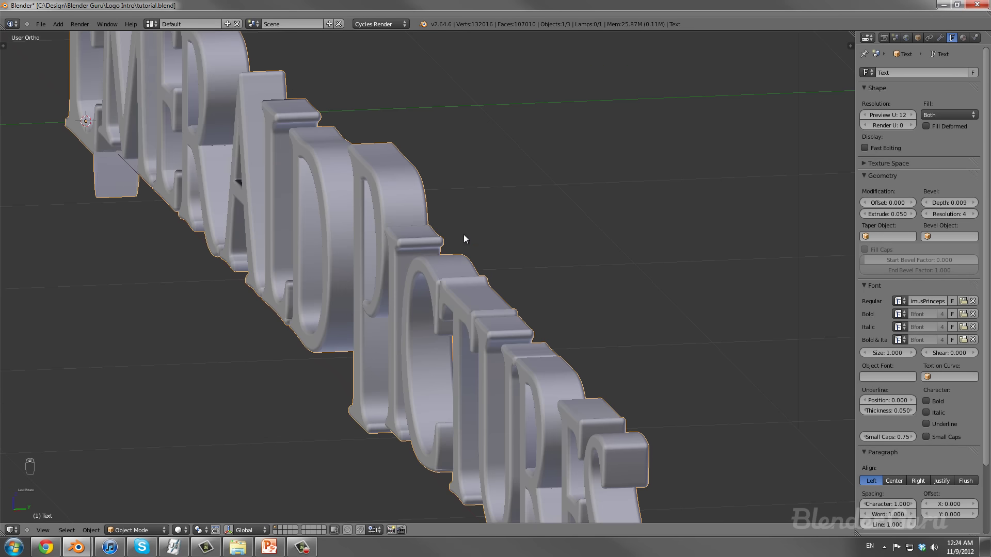
middle_click_drag(266, 206, 425, 251)
scroll(400, 264, "down", 4)
scroll(463, 276, "up", 4)
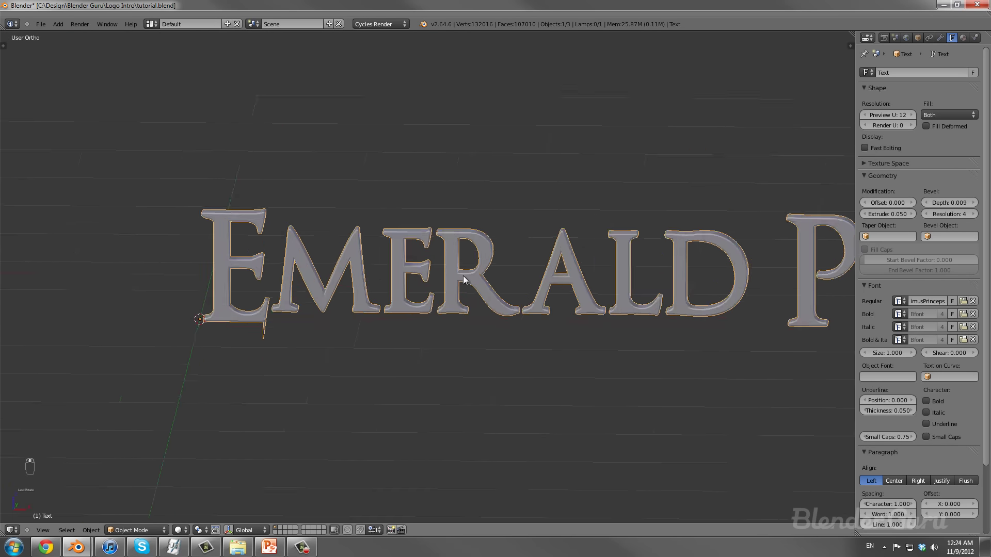
scroll(524, 253, "up", 4)
middle_click_drag(536, 274, 482, 301, "shift")
scroll(575, 278, "up", 3)
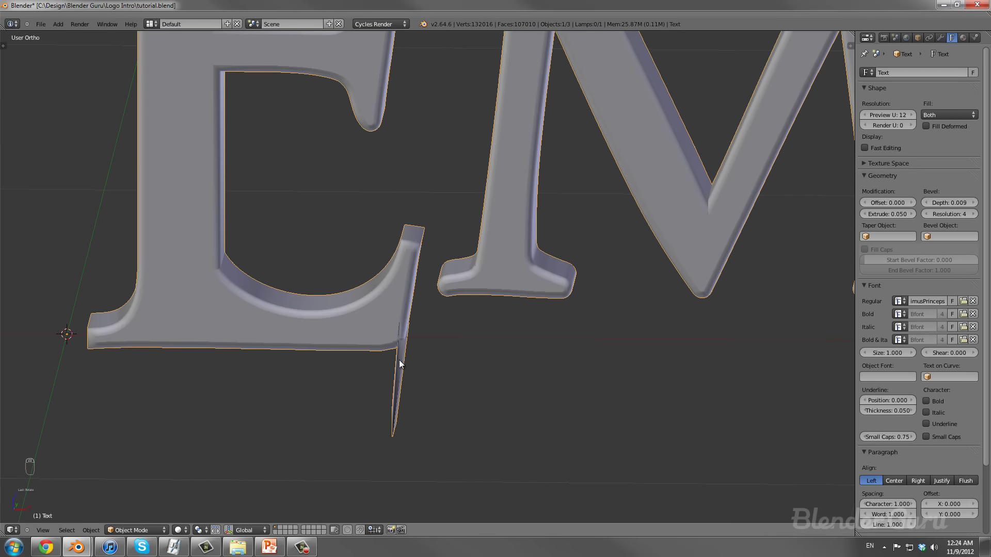
scroll(398, 370, "down", 6)
key("KP_1")
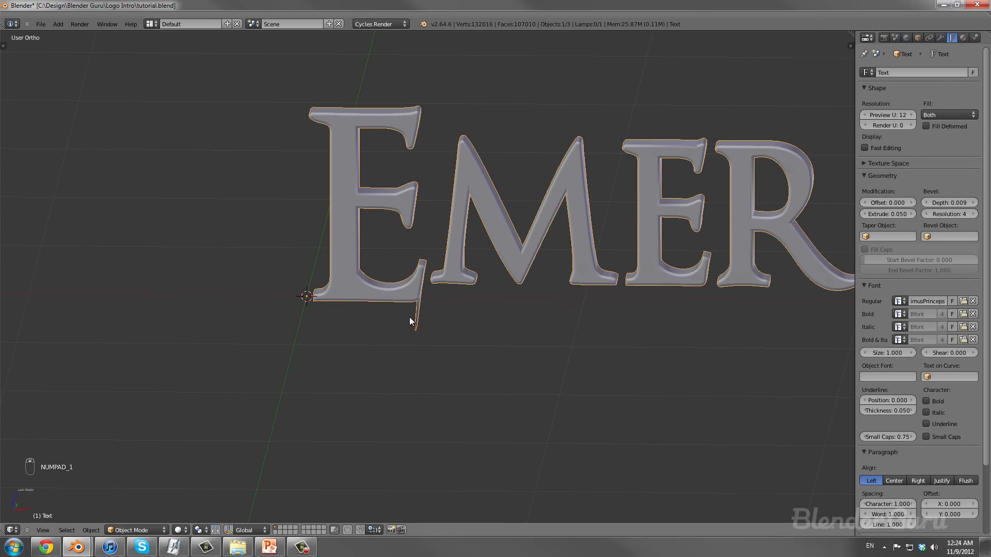
scroll(459, 309, "down", 5)
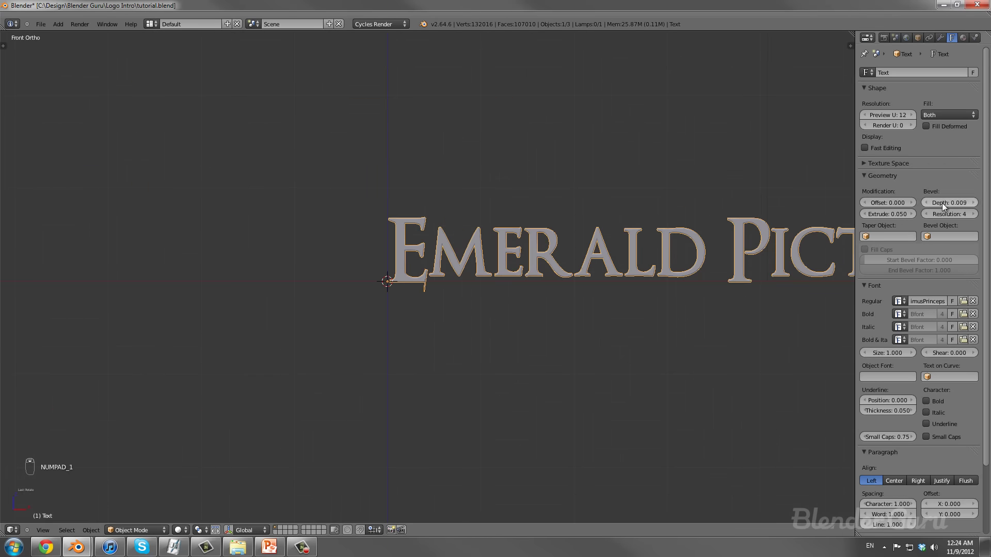
scroll(596, 290, "up", 7)
scroll(564, 288, "up", 2)
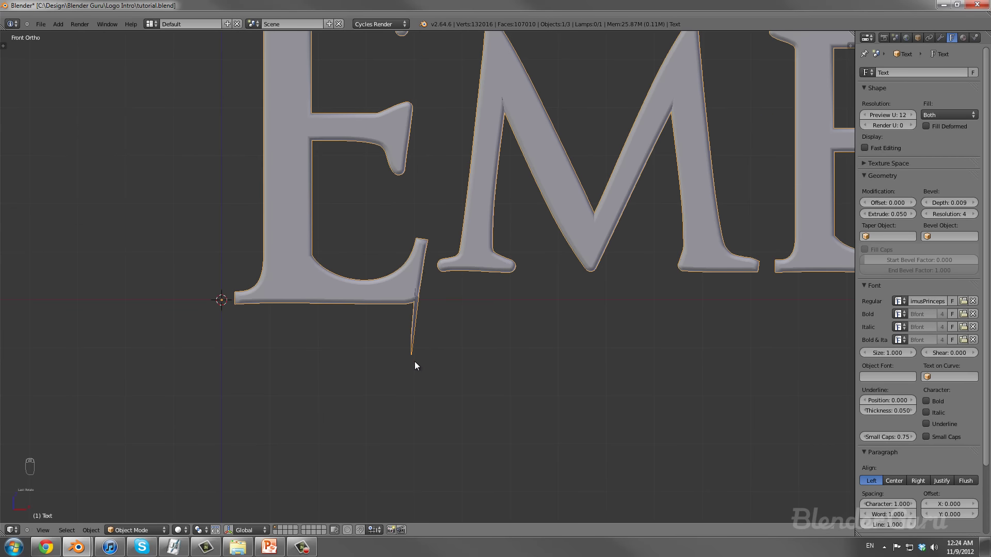
scroll(583, 308, "down", 4)
scroll(448, 298, "up", 8)
scroll(413, 324, "up", 4)
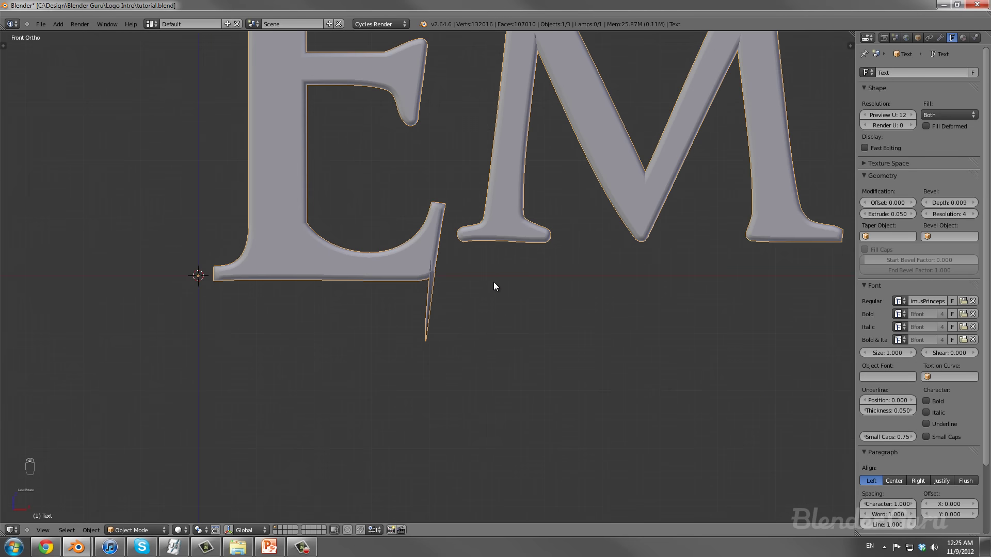
Convert the text object to a mesh.
scroll(493, 282, "down", 8)
middle_click_drag(560, 278, 365, 277, "shift")
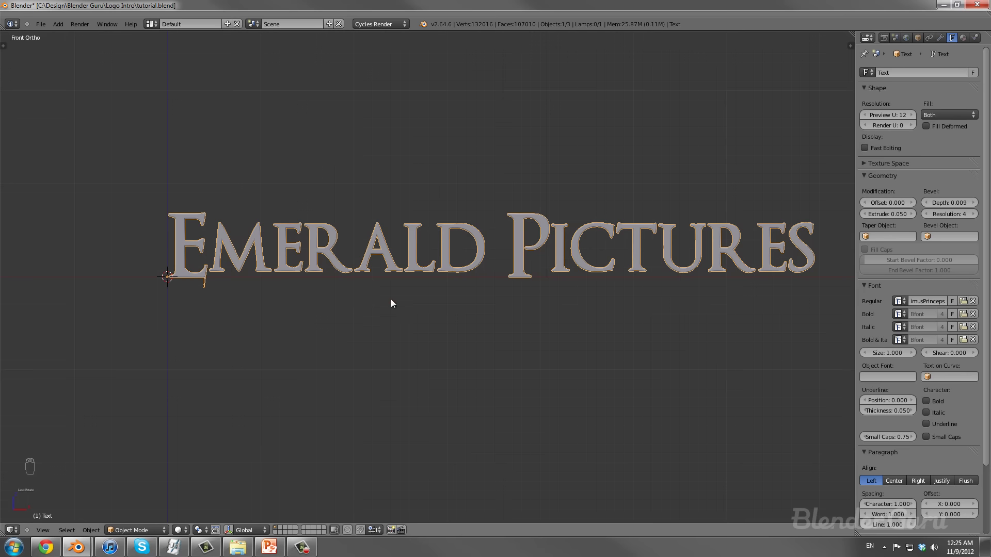
key("alt+c")
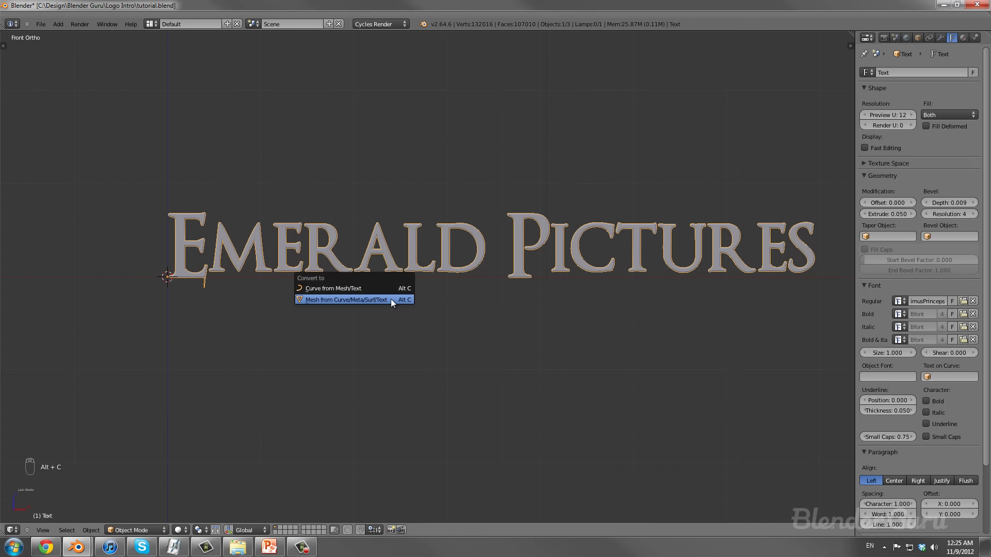
left_click(331, 301)
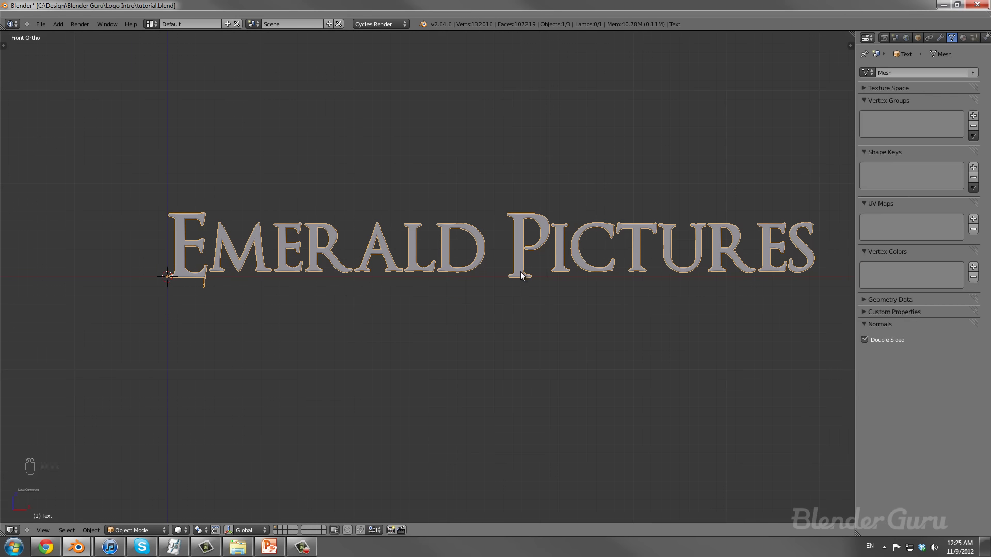
Open the mesh for editing in front orthographic wireframe view at the first E's lower corner, and deselect all vertices.
key("Tab")
middle_click_drag(440, 284, 505, 364)
key("Tab")
key("KP_1")
scroll(439, 305, "up", 4)
scroll(451, 394, "up", 4)
key("Tab")
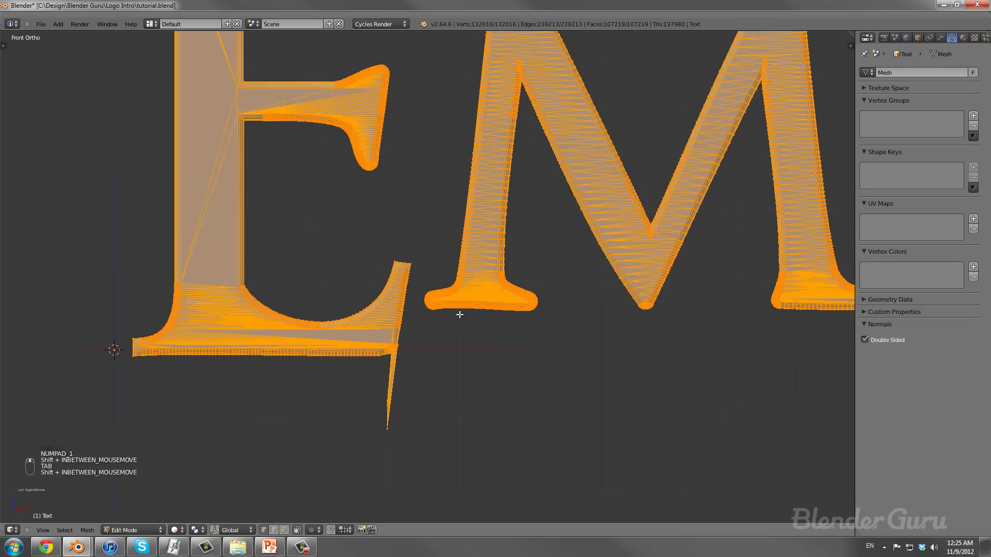
key("z")
scroll(460, 315, "up", 2)
scroll(461, 300, "up", 3)
key("a")
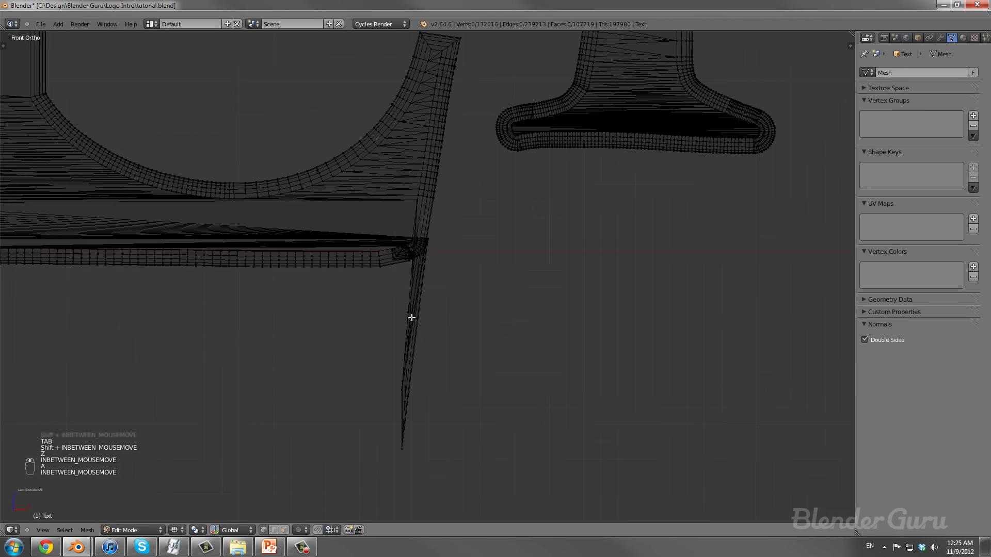
Box-select the stray spike of vertices hanging below the first E's lower corner and move it slightly sideways.
key("a")
key("a")
key("b")
left_click_drag(394, 268, 447, 475)
scroll(449, 447, "up", 1)
key("g")
left_click(472, 421)
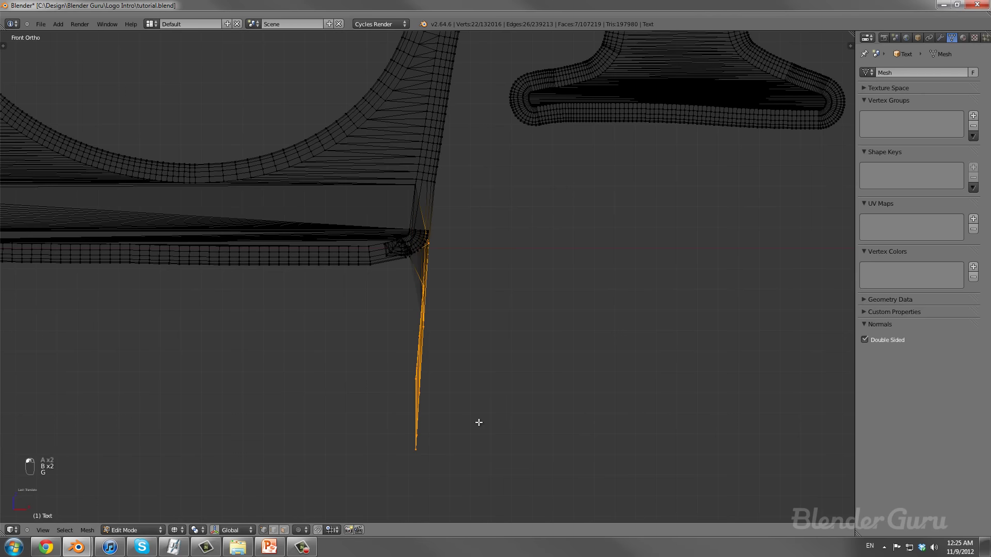
Try to rotate the spike vertices and flatten them along the Z axis.
key("r")
left_click(510, 403)
key("s")
key("z")
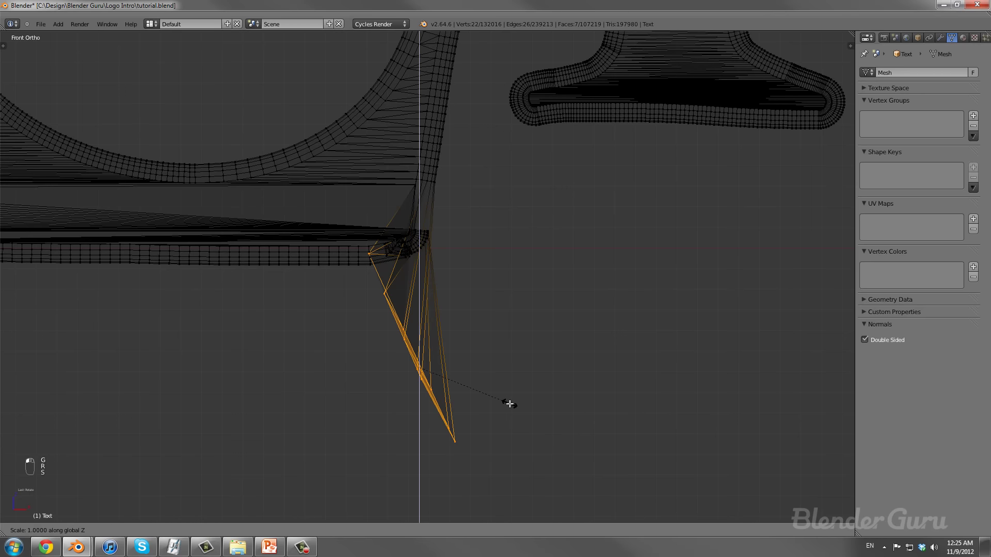
left_click(441, 315)
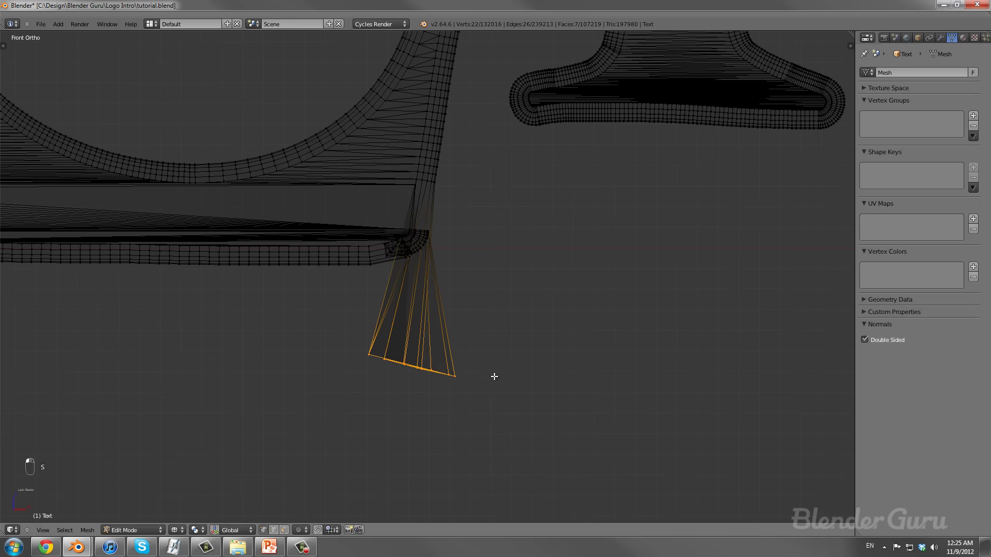
scroll(495, 377, "up", 1)
key("ctrl+z")
key("ctrl+z")
scroll(537, 376, "down", 2)
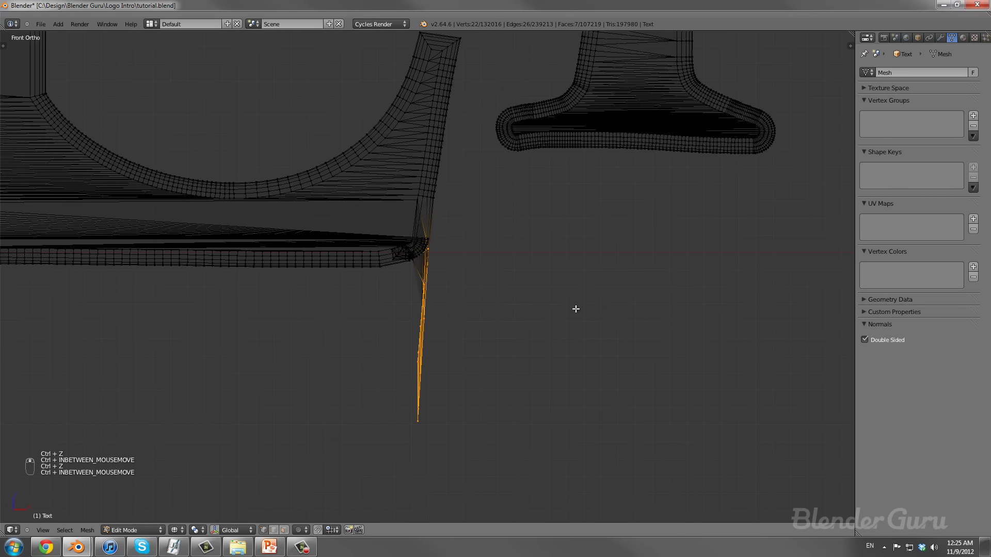
Scale the spike vertices down into a small cluster and move it up onto the E's side edge.
key("s")
left_click(420, 342)
key("g")
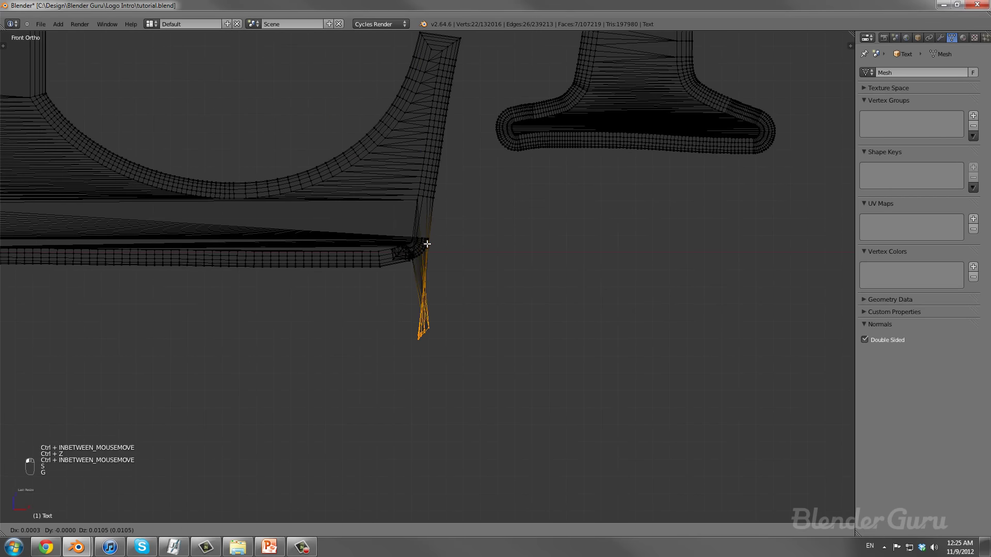
left_click(427, 227)
scroll(423, 243, "up", 3)
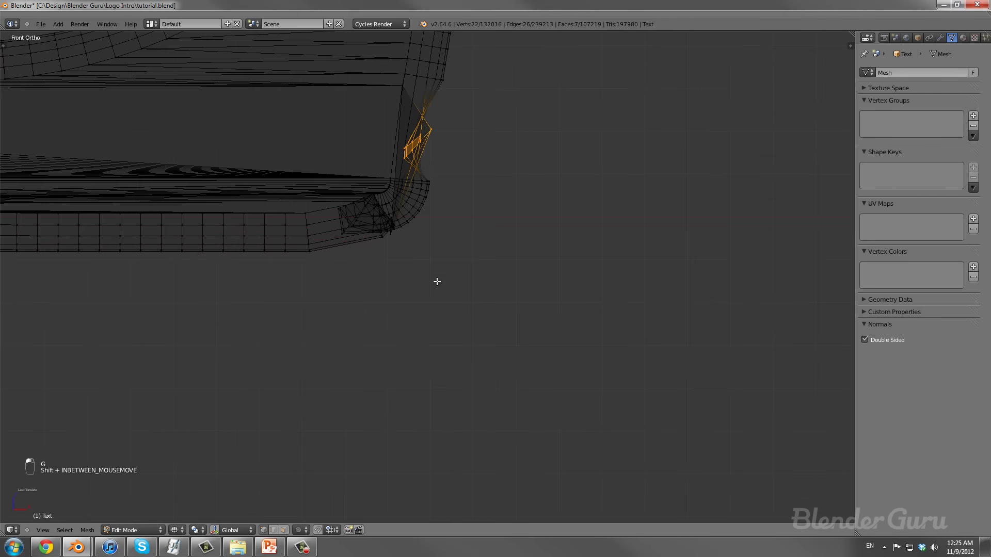
scroll(437, 281, "up", 2)
Rotate and reposition the vertex cluster so it lies across the bevel strip just above the E's rounded corner.
key("r")
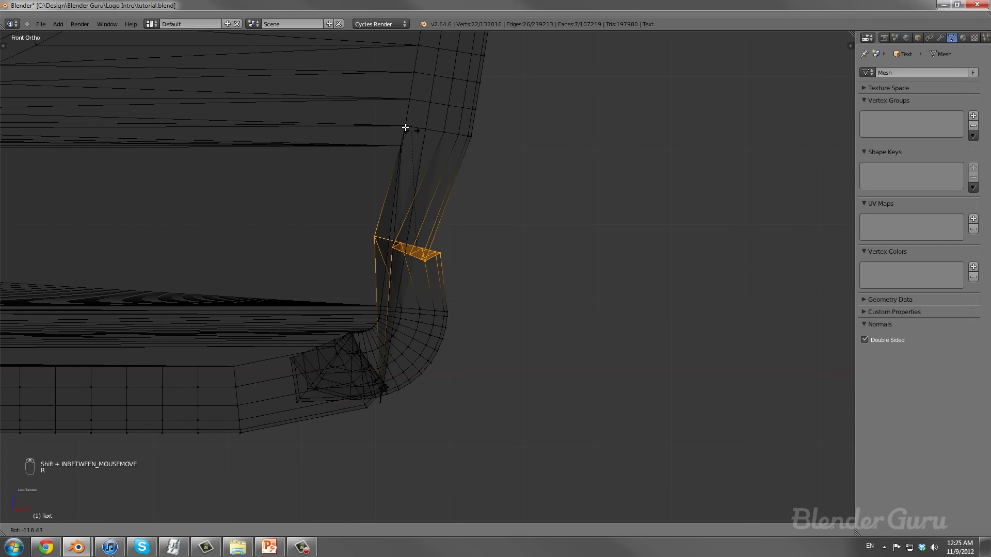
left_click(408, 126)
key("g")
left_click(433, 112)
key("r")
left_click(440, 158)
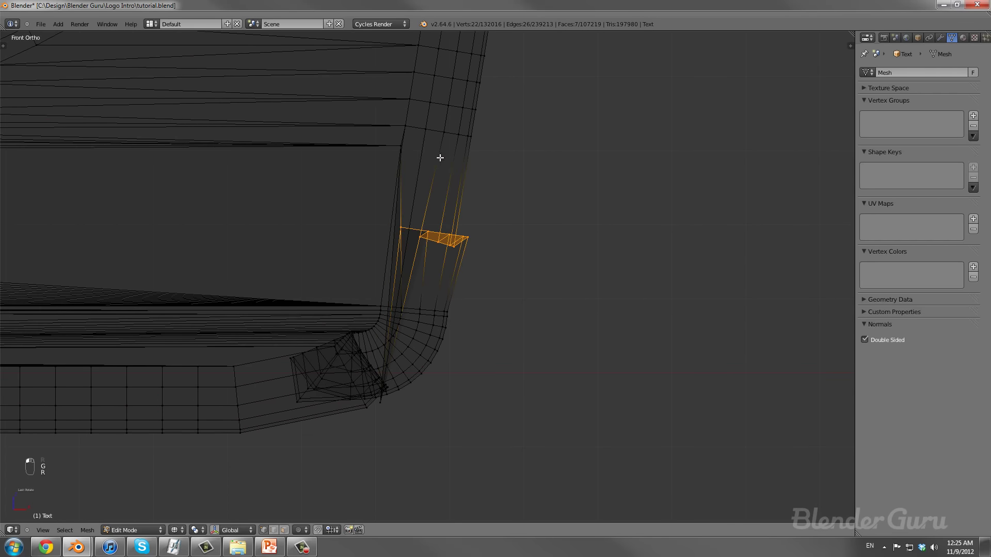
Select only one row of the cluster's vertices and move it slightly up along the E's side bevel.
scroll(439, 158, "up", 1)
key("a")
key("b")
key("b")
left_click_drag(411, 226, 458, 248)
key("b")
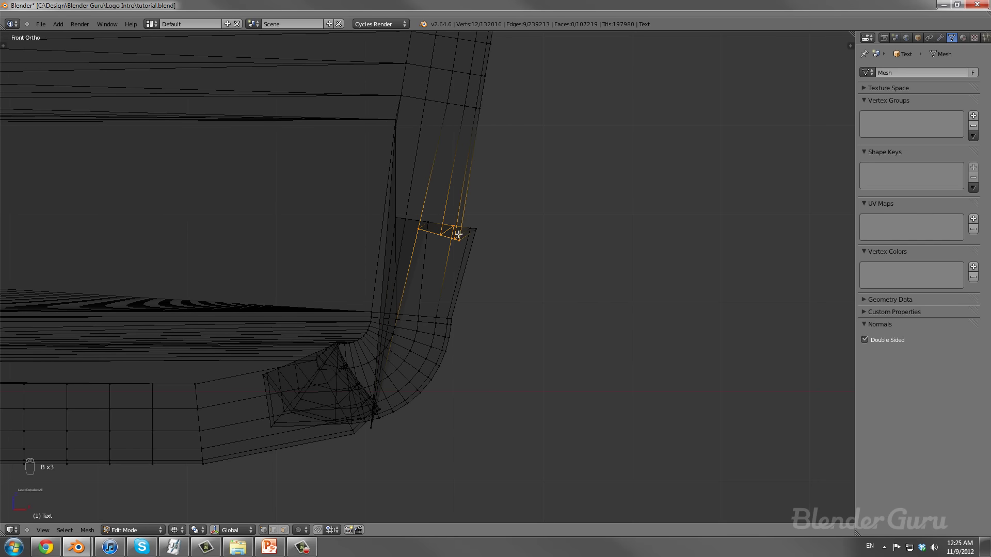
key("b")
middle_click_drag(454, 239, 469, 219)
key("g")
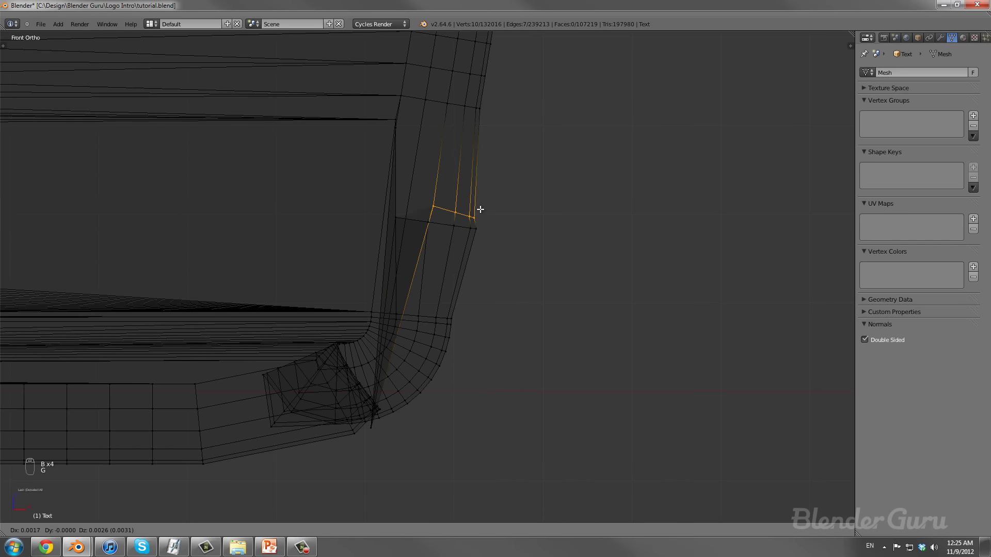
left_click(480, 209)
Box-select the two stray vertices beneath the rounded corner and move them up beside the repaired row's inner end.
key("a")
key("b")
left_click_drag(367, 420, 383, 436)
key("g")
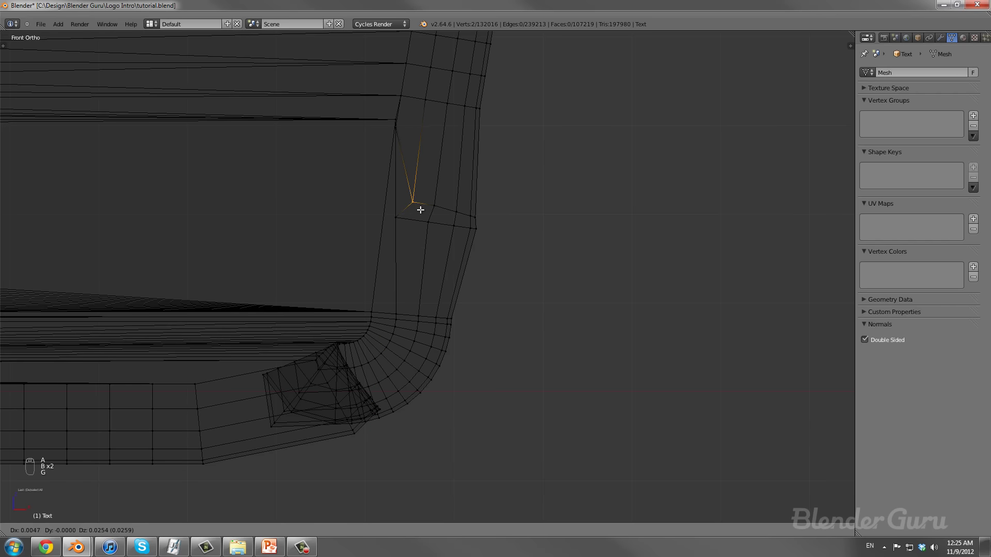
left_click(413, 203)
Select the vertices at the outer end of the repaired rows and adjust their position along the E's side edge.
key("a")
key("b")
key("b")
left_click_drag(457, 200, 480, 258)
key("b")
key("g")
left_click(475, 260)
Leave mesh editing, switch to solid shading and check the repaired E corner in front orthographic view.
key("Tab")
scroll(475, 276, "down", 5)
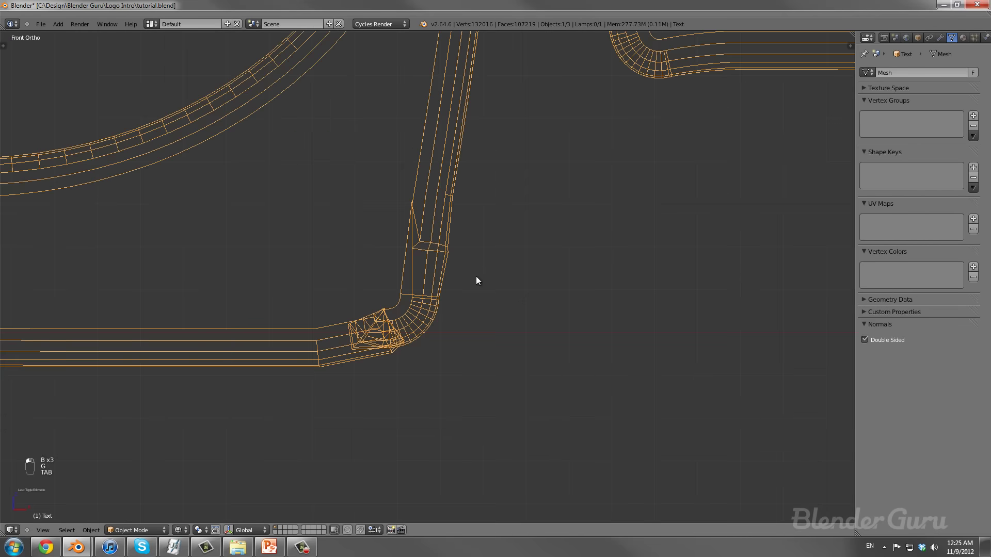
key("z")
middle_click_drag(475, 285, 440, 292)
key("KP_1")
scroll(444, 291, "down", 6)
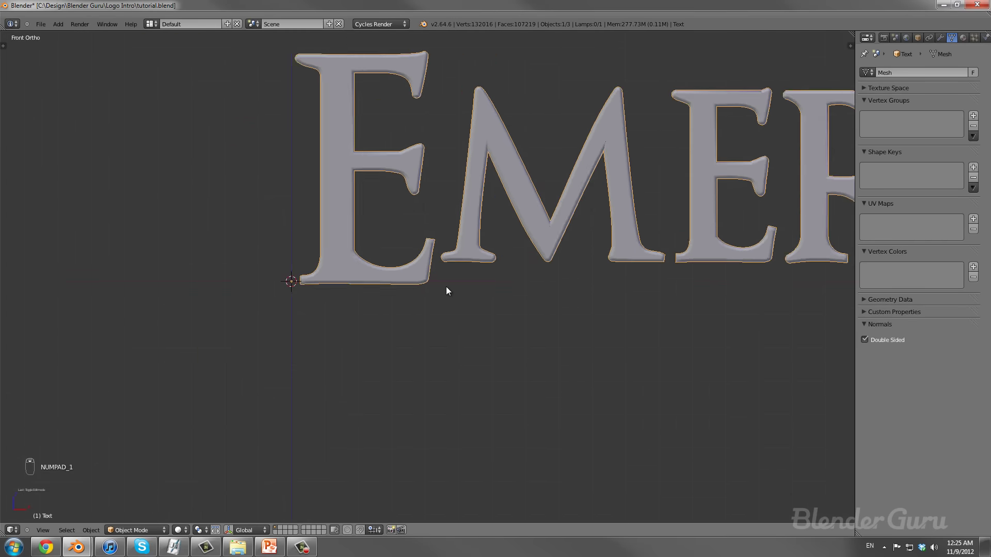
middle_click_drag(375, 292, 427, 265, "shift")
Examine the whole text's mesh in edit and object mode, from an angle and from the front.
key("Tab")
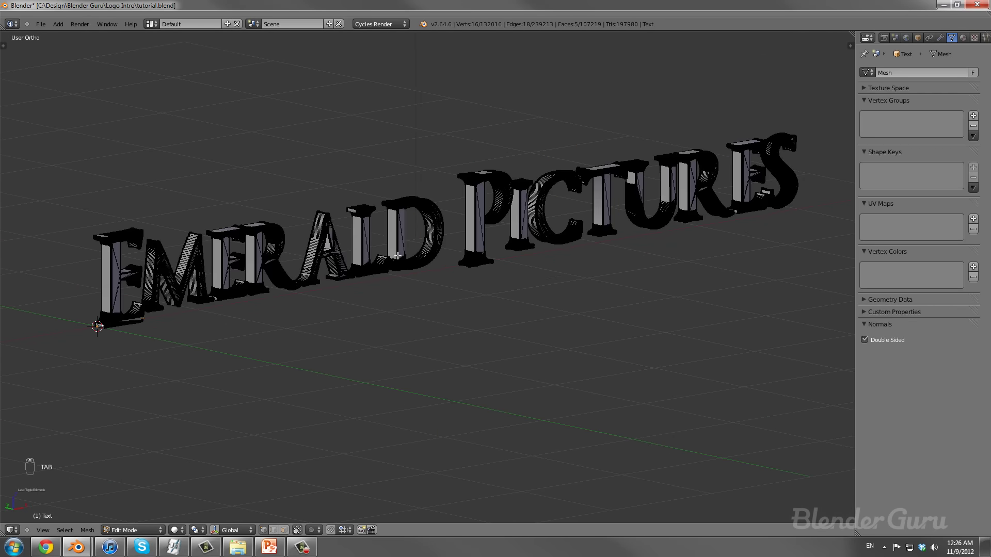
key("KP_1")
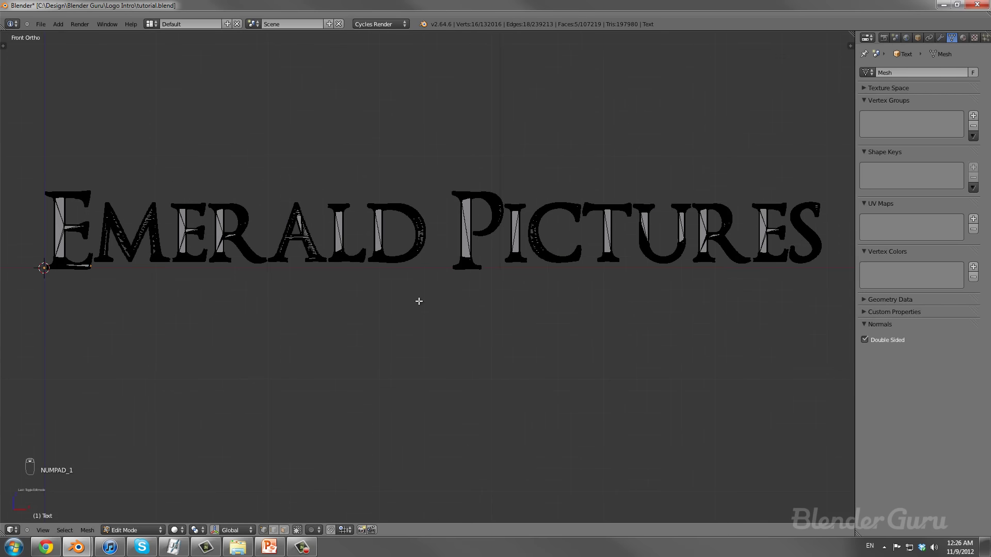
key("a")
key("a")
key("a")
scroll(418, 300, "down", 3)
key("Tab")
middle_click_drag(373, 287, 386, 290)
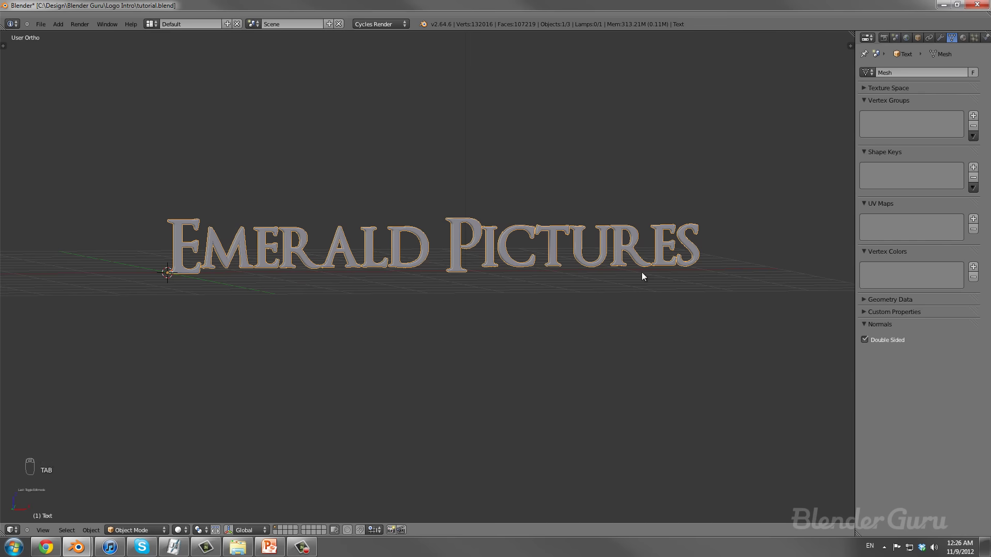
scroll(258, 251, "up", 2)
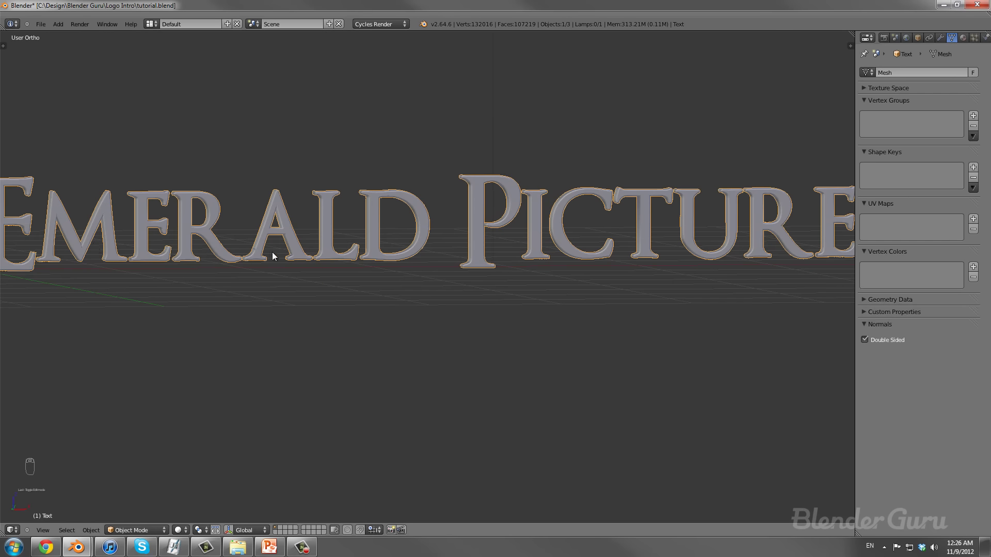
scroll(550, 260, "down", 2)
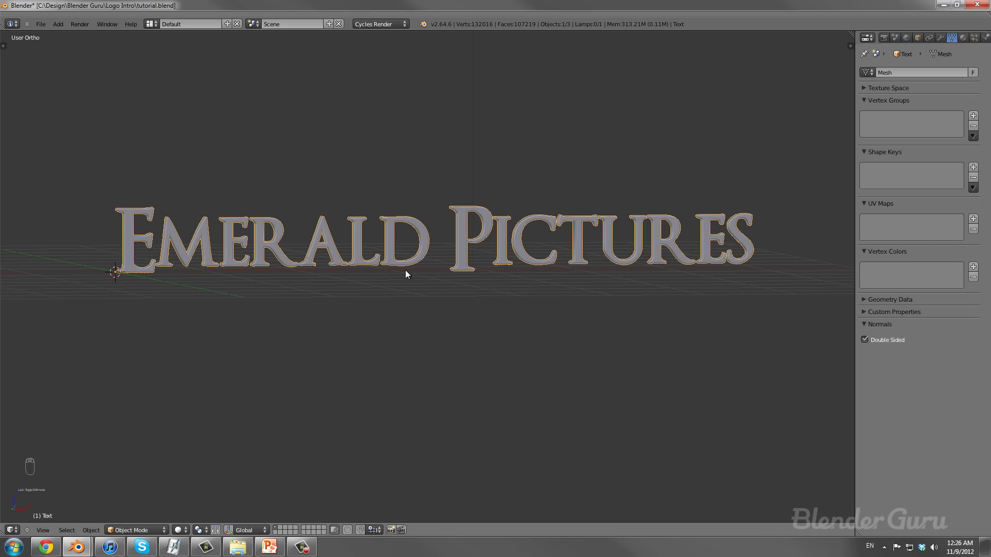
Set the front orthographic view and open a UV/Image Editor in a new area beside the 3D view.
key("KP_1")
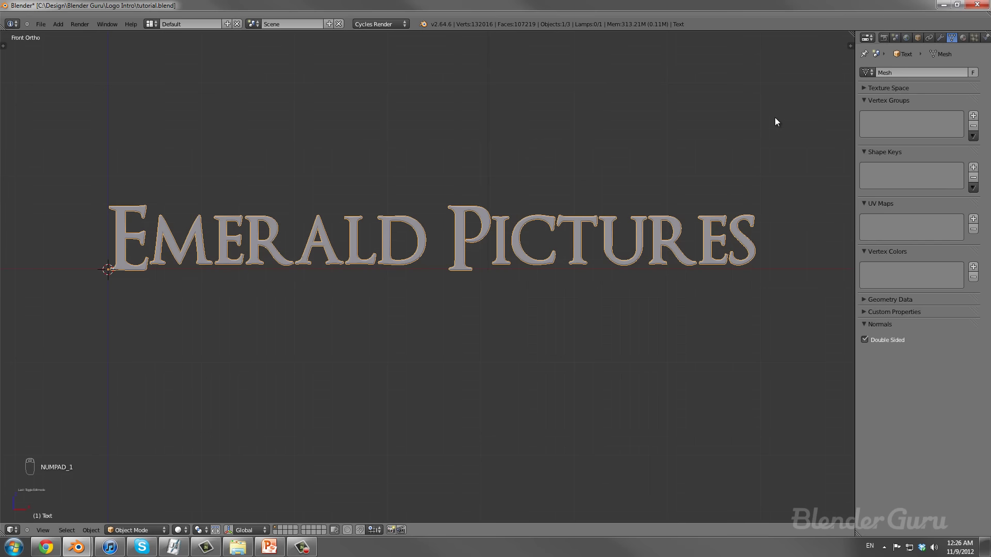
left_click_drag(850, 45, 417, 55)
left_click(434, 530)
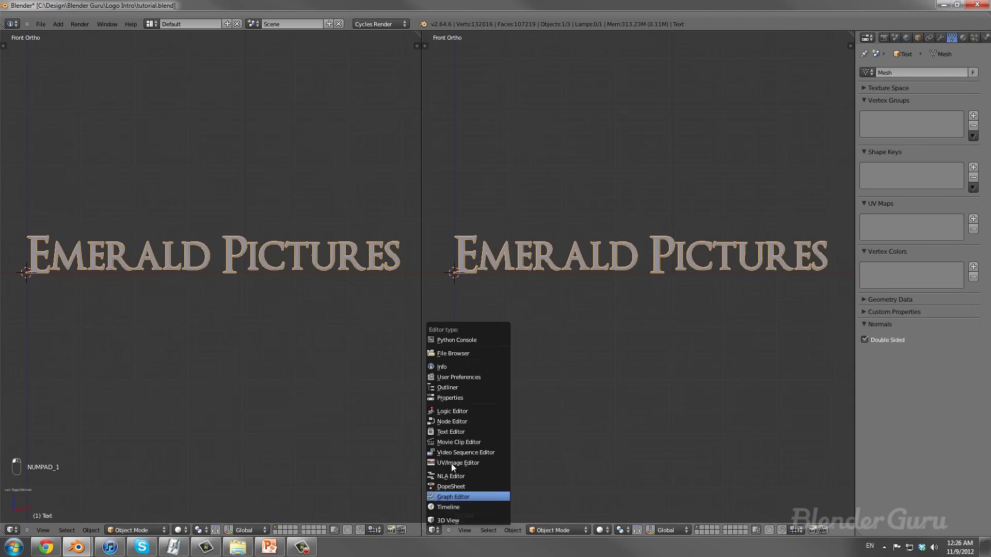
left_click(456, 463)
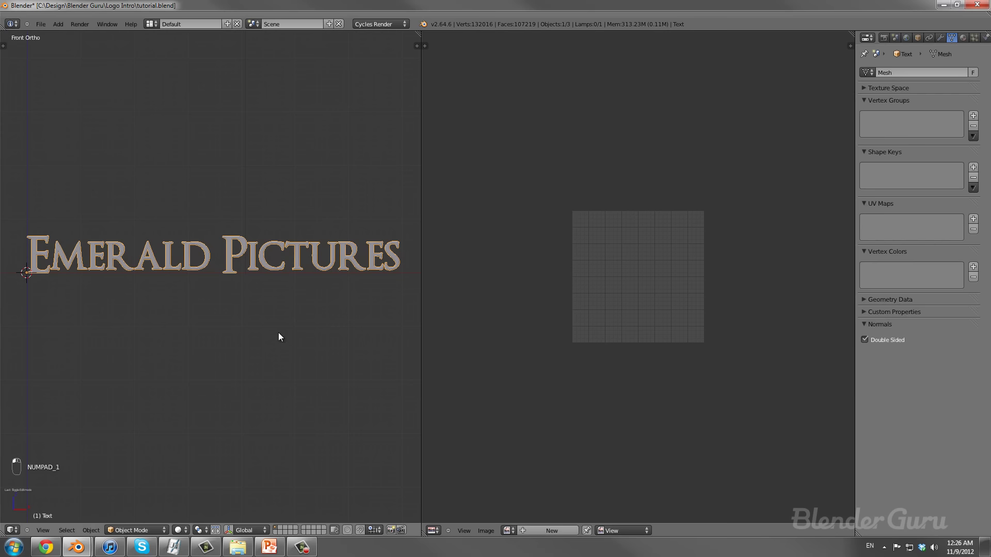
Select the entire text mesh in Edit Mode and unwrap it with Project From View.
key("Tab")
key("a")
key("a")
key("a")
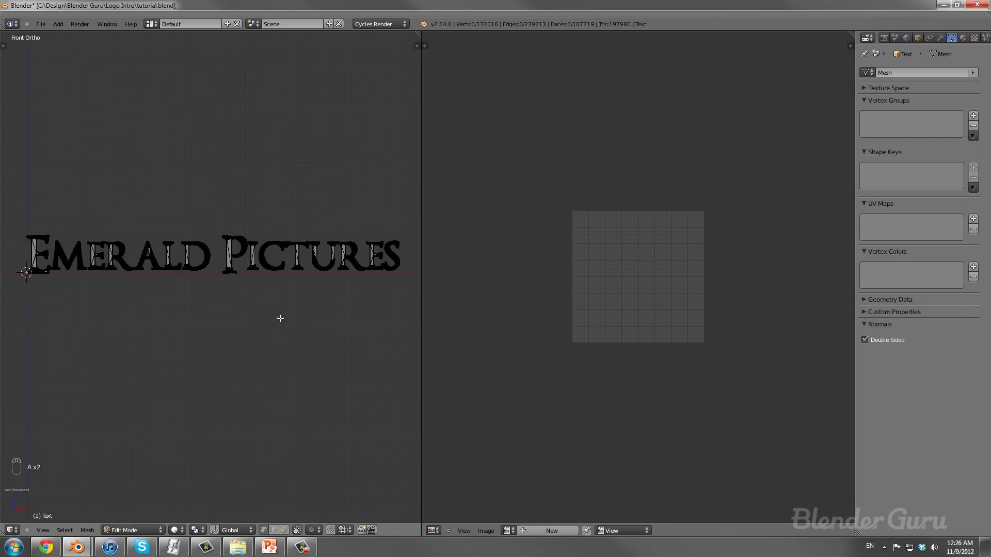
key("u")
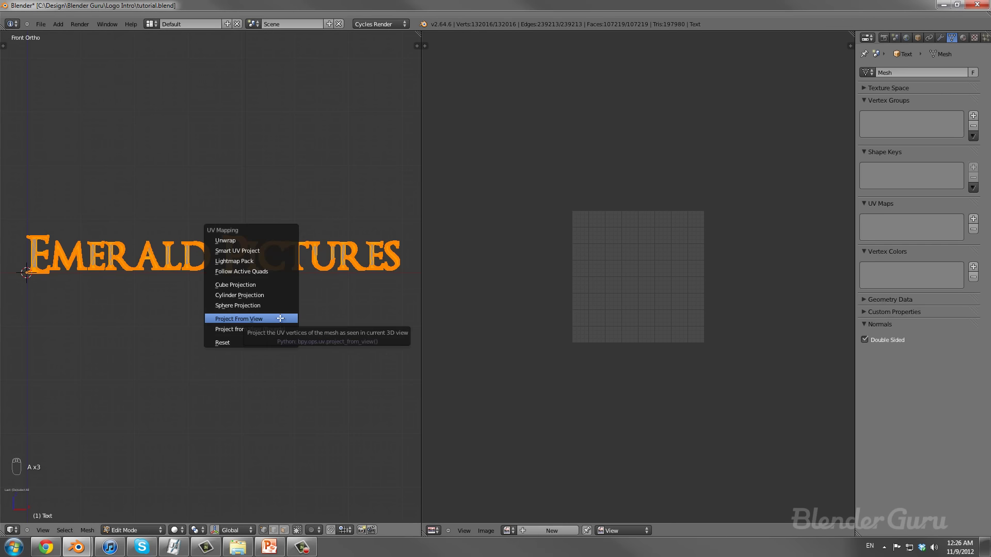
left_click(280, 319)
Scale the text's UV layout up until it nearly spans the width of the UV grid.
scroll(666, 320, "up", 2)
key("s")
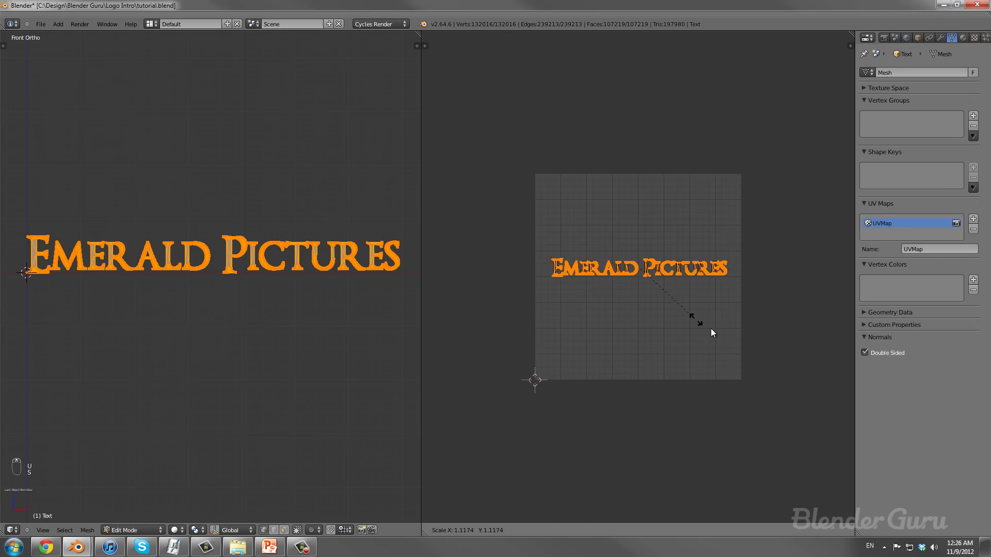
left_click(705, 323)
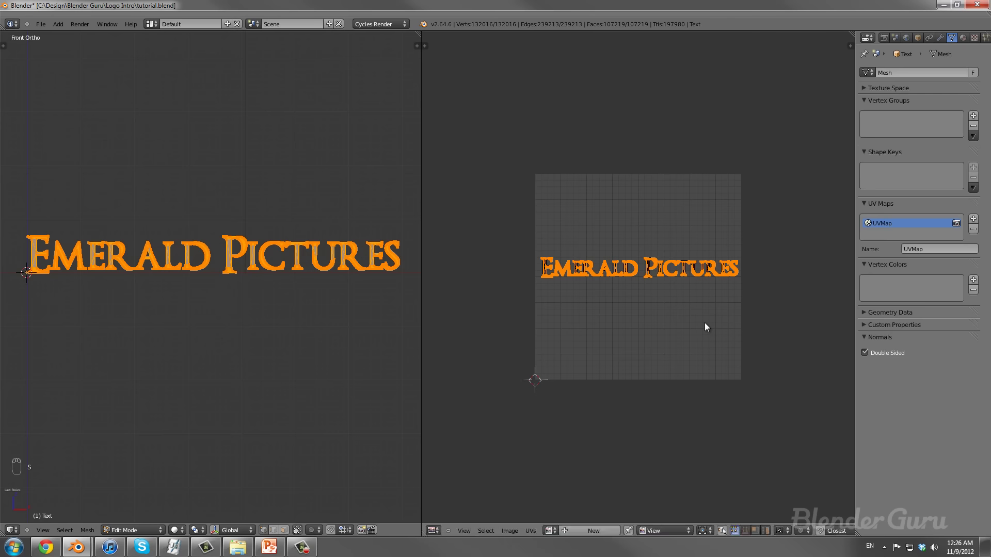
key("g")
right_click(708, 305)
scroll(708, 305, "up", 1)
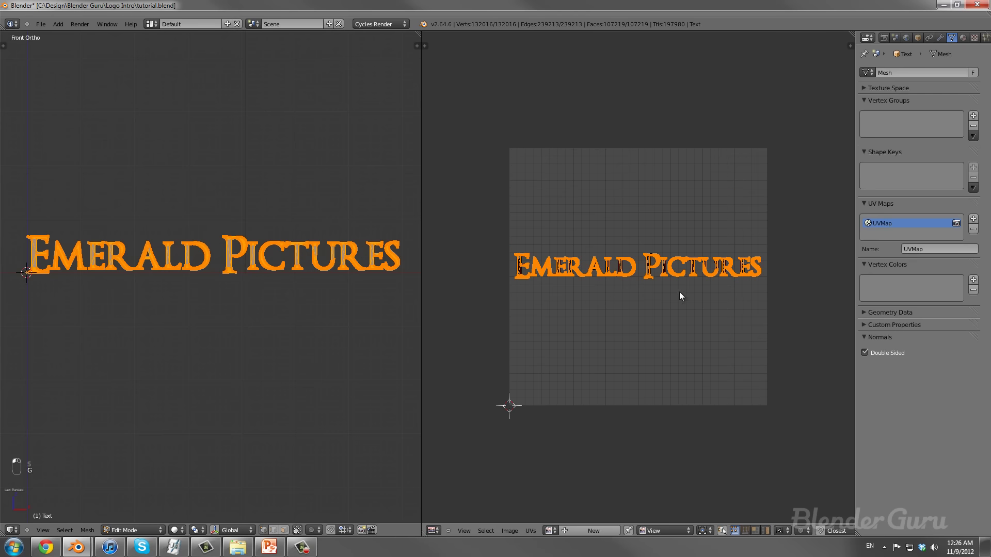
scroll(681, 295, "up", 1)
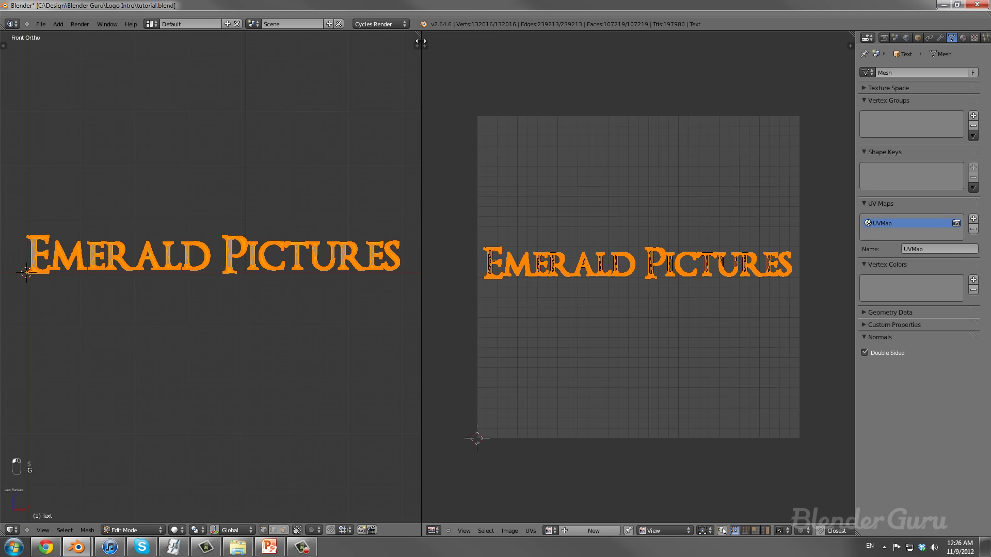
Return to Object Mode and replace the UV/Image Editor with a Node Editor beside the 3D view.
left_click_drag(421, 41, 560, 140)
key("Tab")
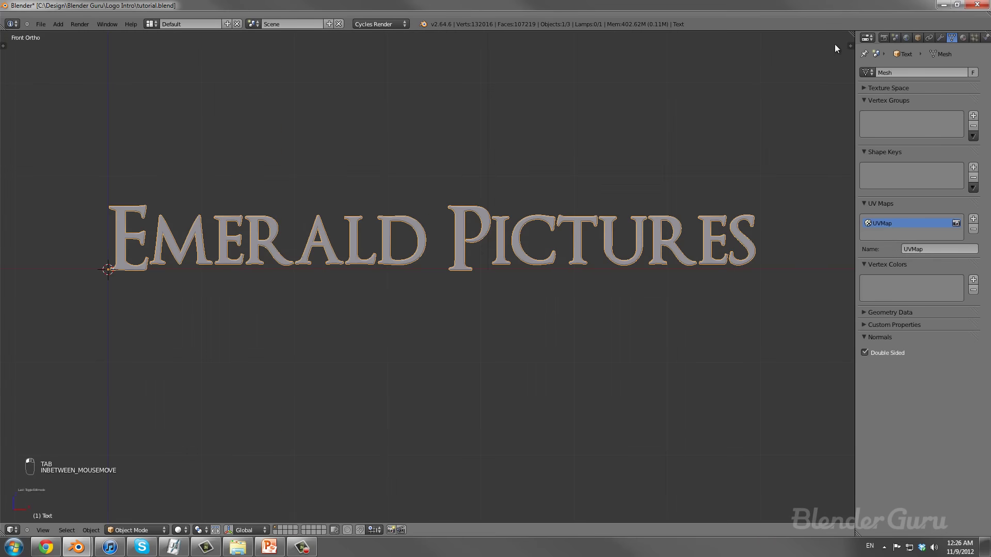
left_click_drag(852, 34, 433, 97)
left_click(446, 531)
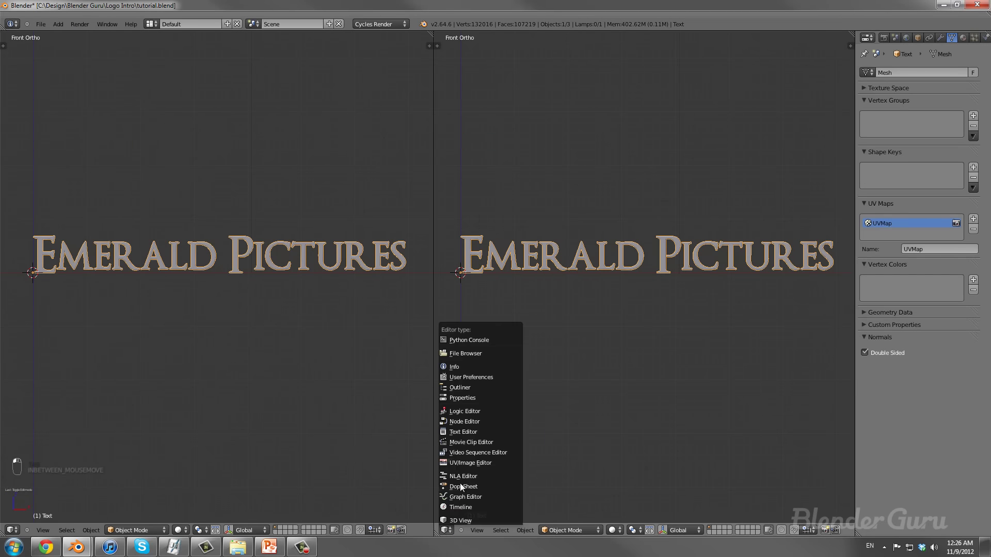
left_click(481, 423)
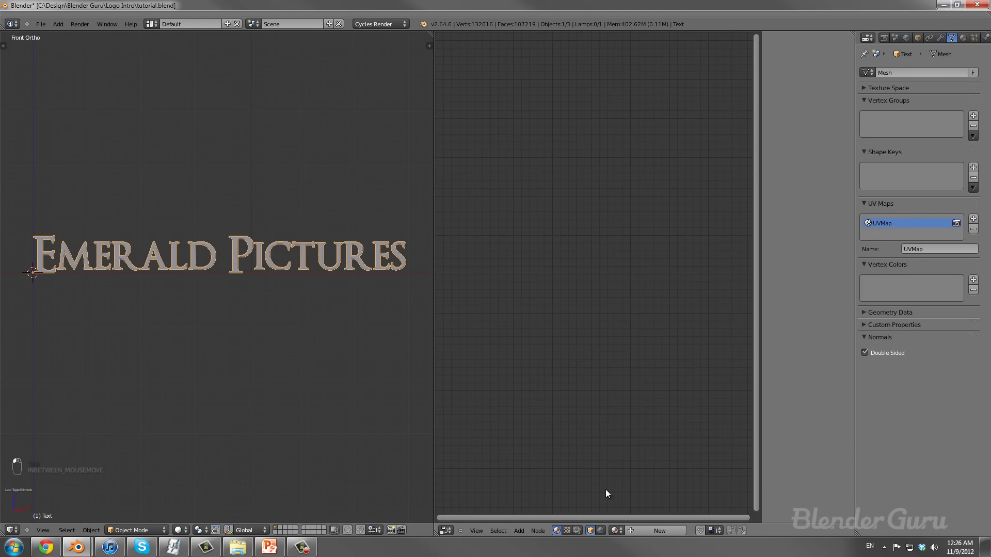
Create a new material for the text and bring its shader nodes into close view.
left_click(962, 38)
left_click(894, 105)
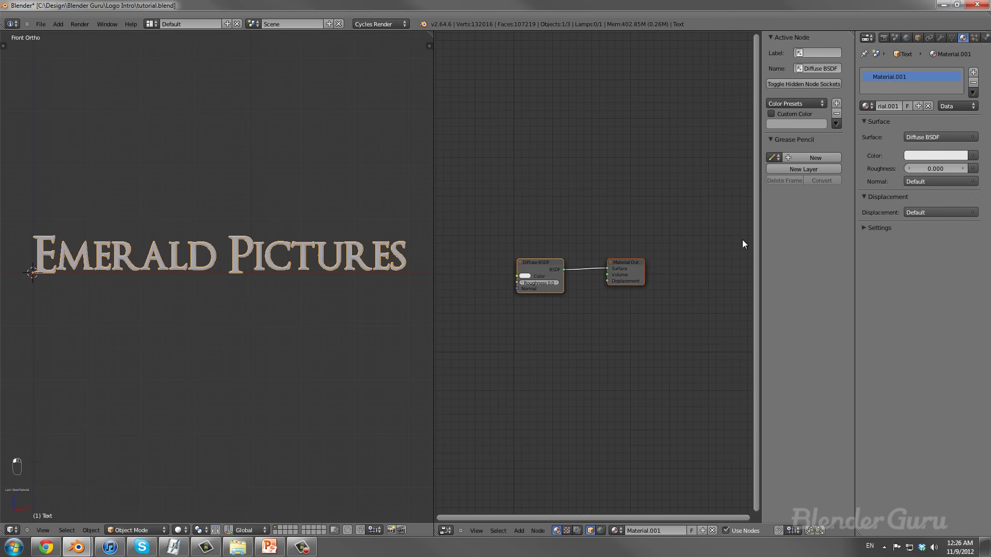
scroll(606, 315, "up", 3)
middle_click_drag(550, 325, 590, 307)
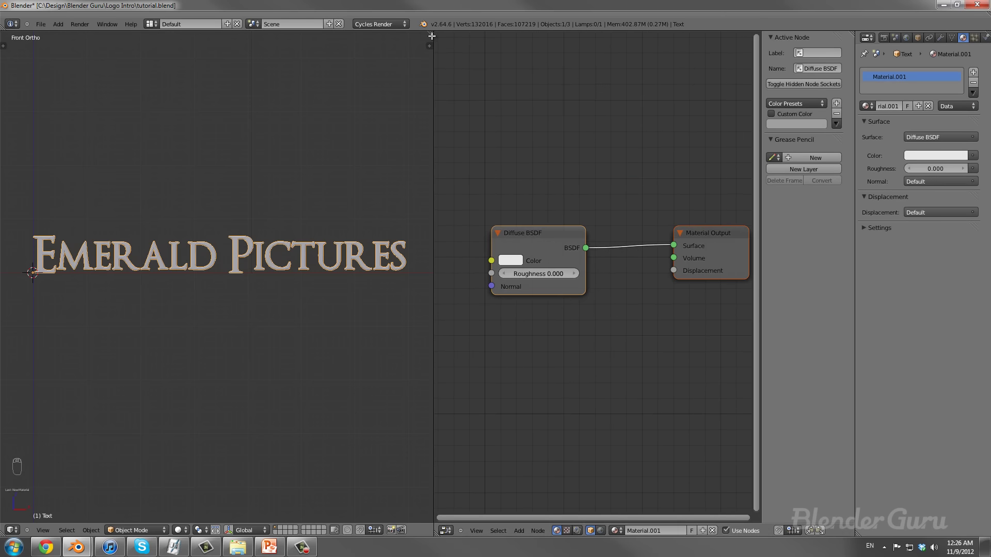
Rearrange the layout so the Node Editor occupies a wide area beneath the 3D view.
left_click_drag(432, 36, 594, 129)
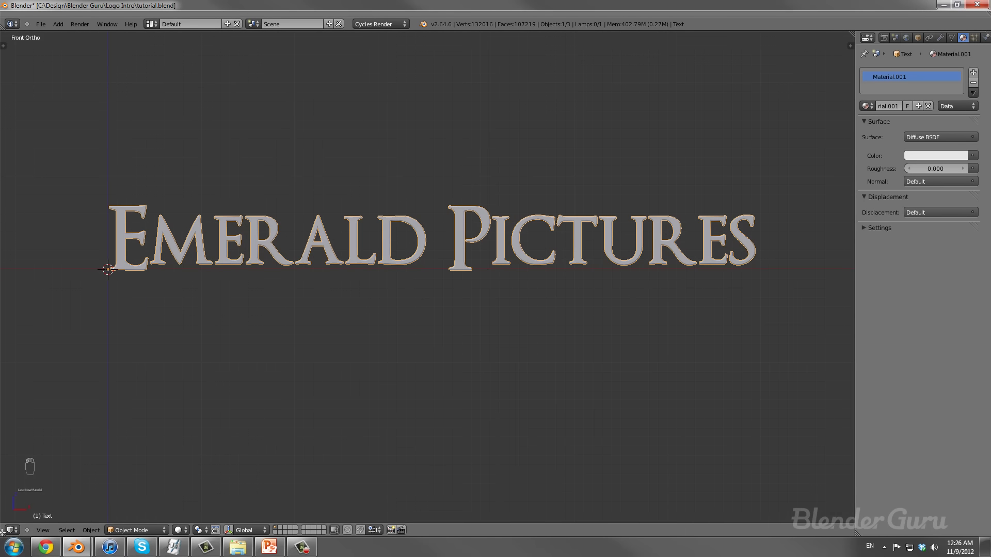
left_click_drag(3, 533, 4, 292)
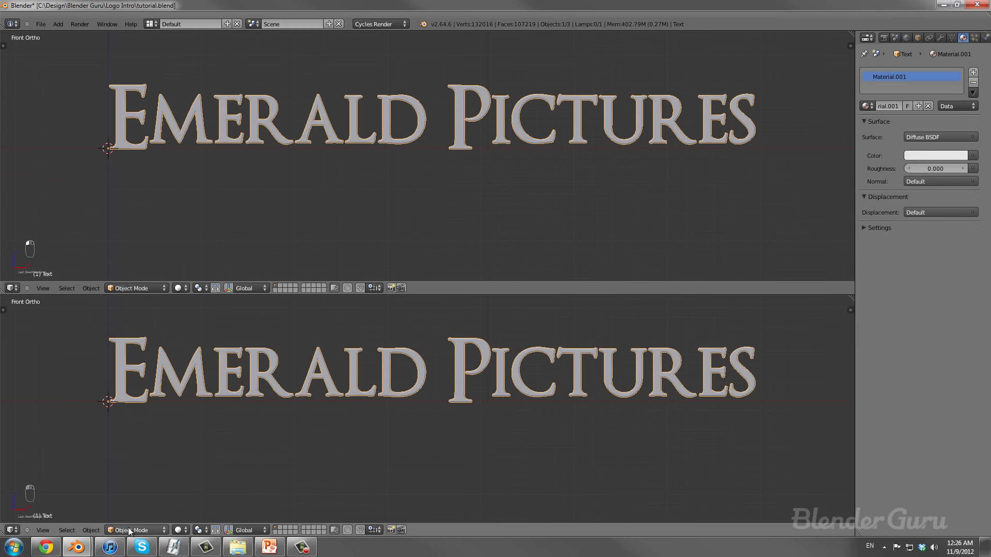
left_click(12, 530)
left_click(45, 419)
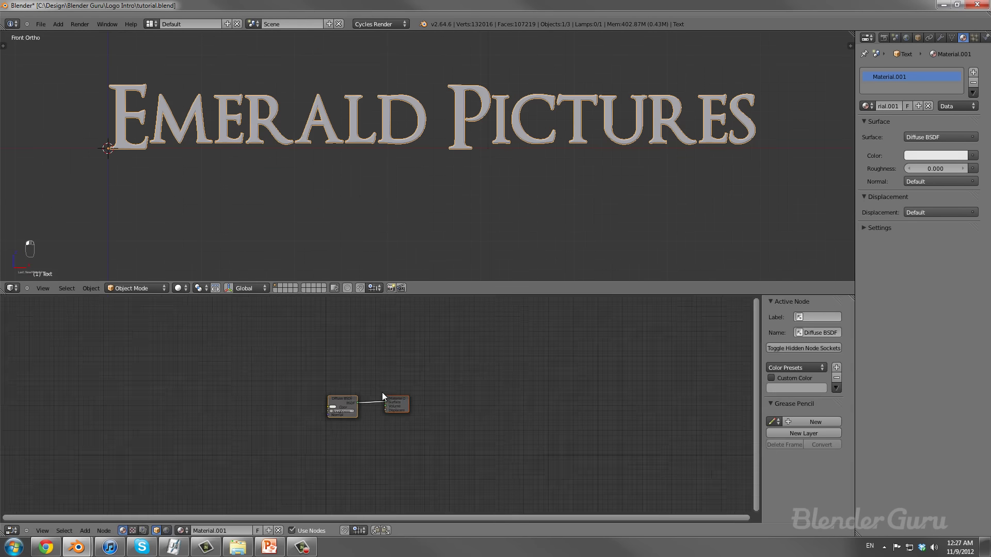
Hide the Node Editor's properties sidebar and make the editor slightly taller, with the Diffuse BSDF and Material Output nodes in close view.
scroll(372, 400, "up", 5)
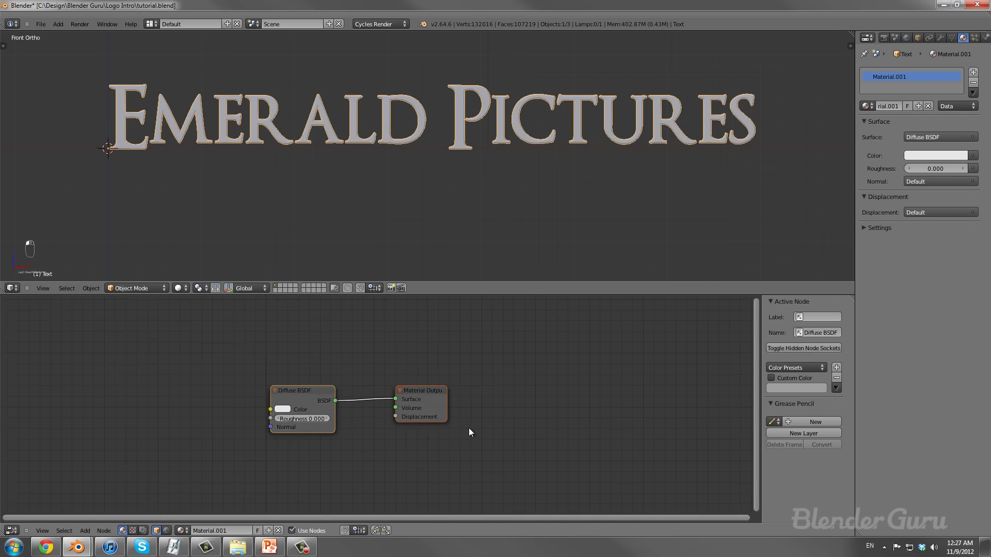
key("n")
scroll(462, 429, "up", 4)
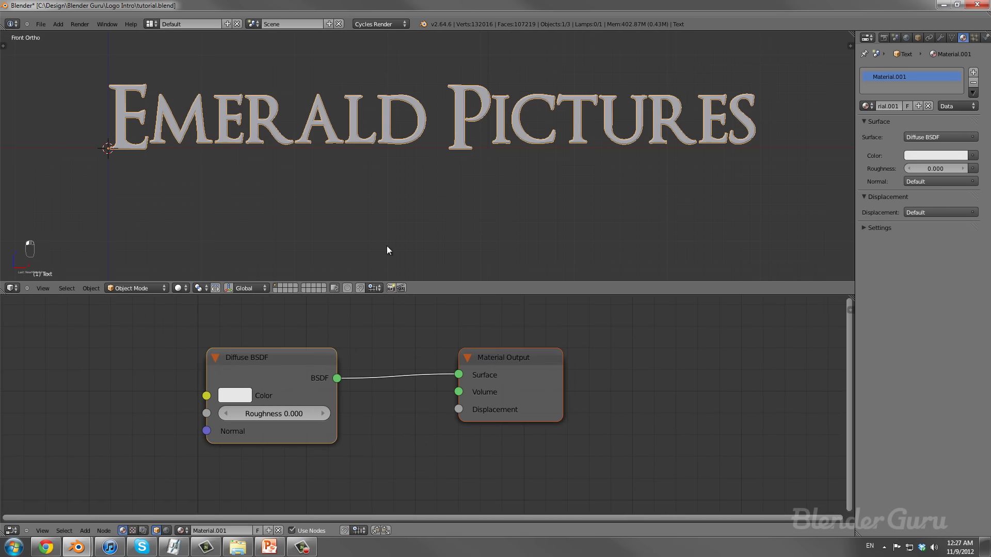
left_click_drag(428, 296, 430, 283)
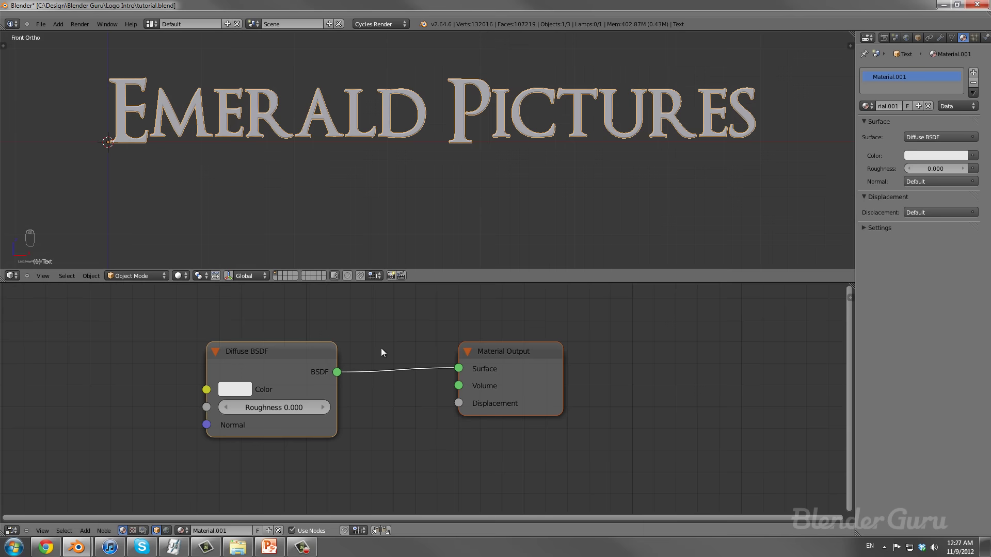
Replace the Diffuse BSDF node with a Glossy BSDF node connected to the Material Output's Surface socket.
left_click(272, 367)
scroll(319, 366, "down", 1)
key("x")
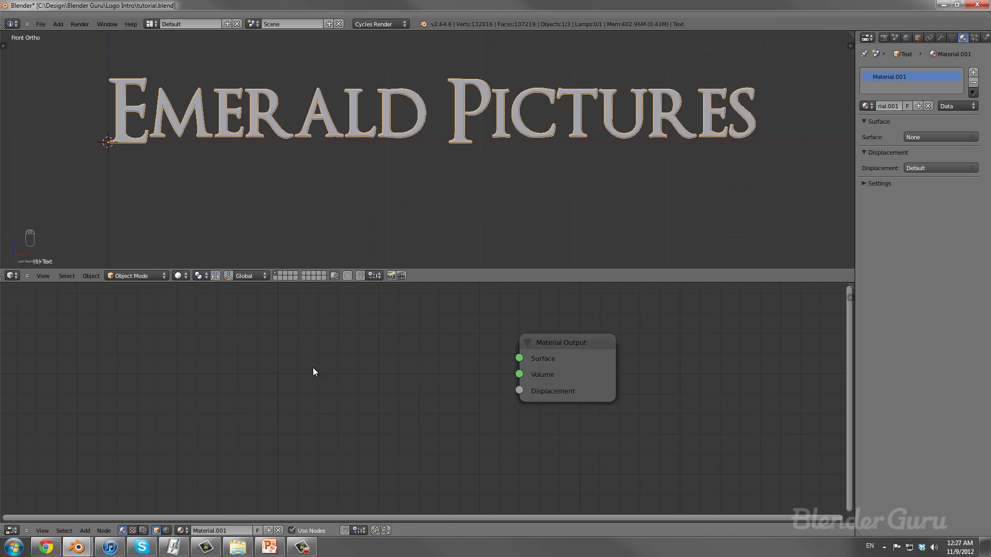
key("shift+a")
mouse_move(299, 400)
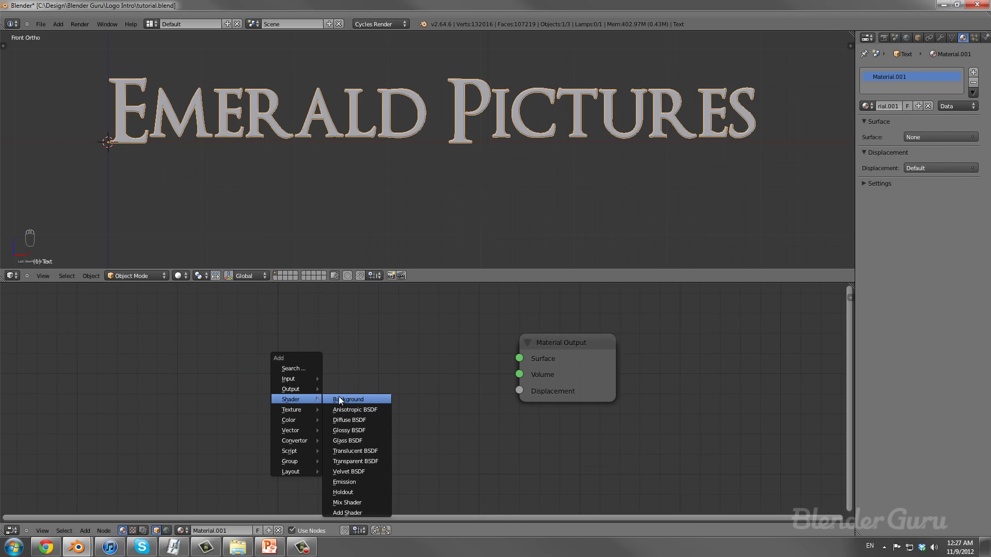
left_click(356, 431)
left_click(362, 369)
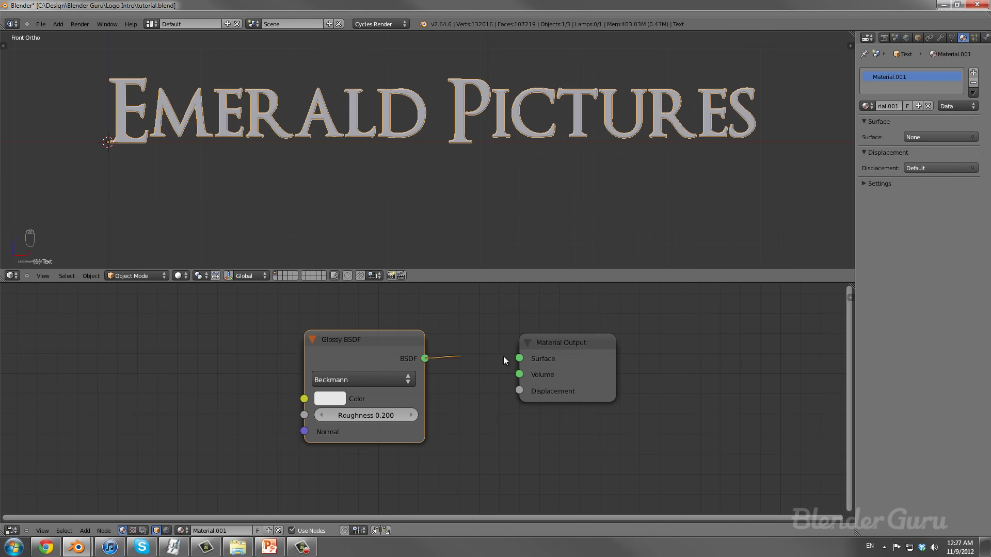
left_click_drag(503, 360, 519, 359)
Set the Glossy BSDF roughness to 0.05 and move the Material Output node farther away from it.
scroll(531, 364, "down", 1)
middle_click_drag(367, 407, 347, 389)
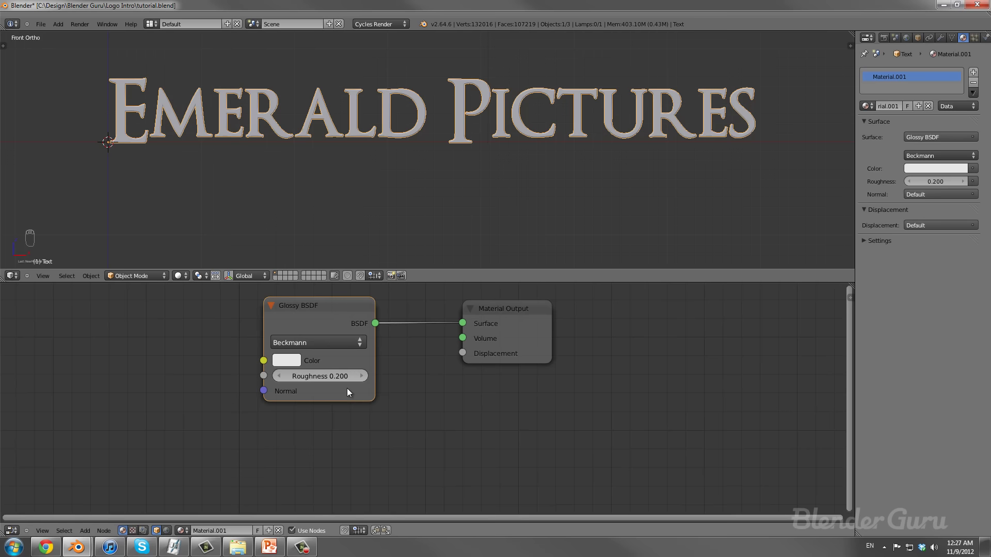
scroll(347, 388, "up", 1)
left_click(321, 376)
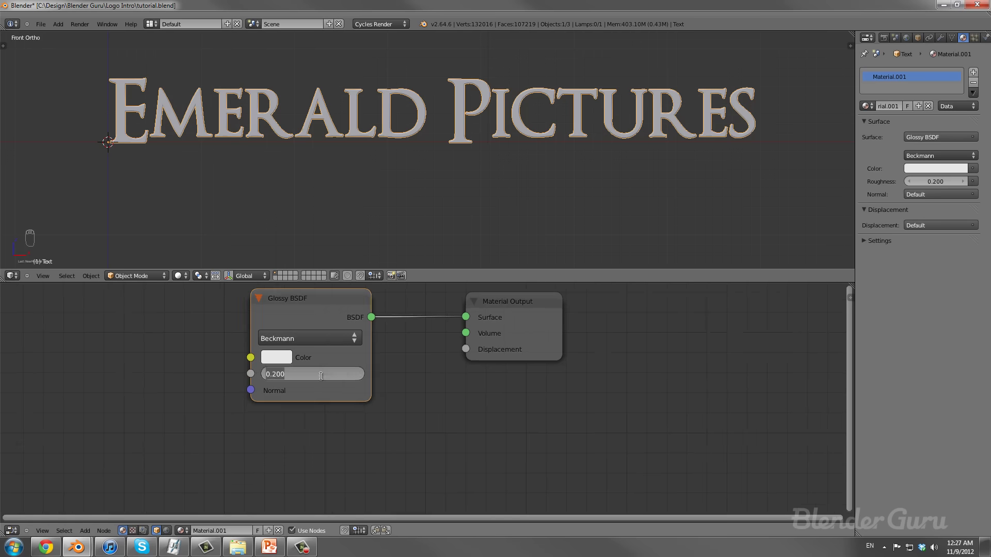
type(".05")
key("Return")
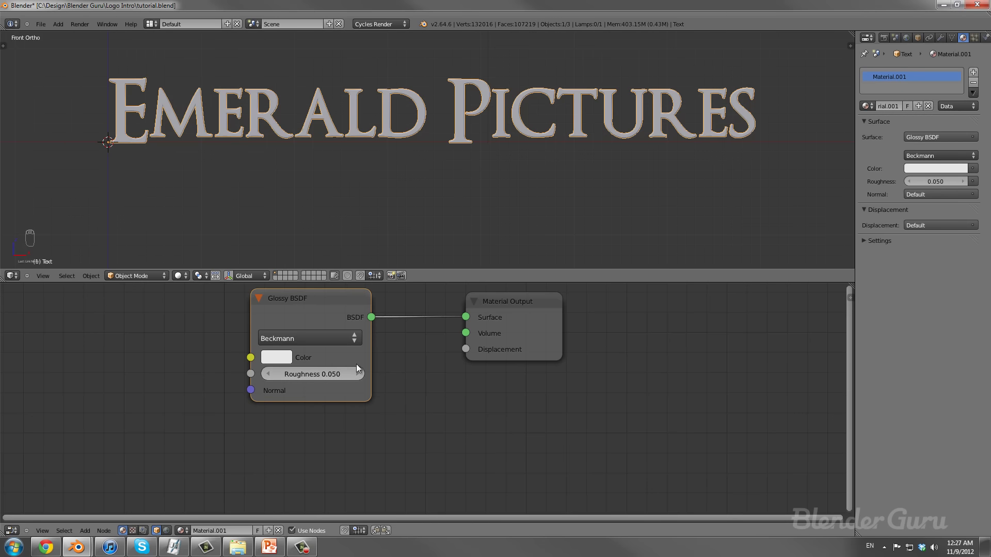
scroll(488, 342, "down", 2)
left_click_drag(487, 342, 626, 341)
middle_click_drag(493, 384, 417, 364)
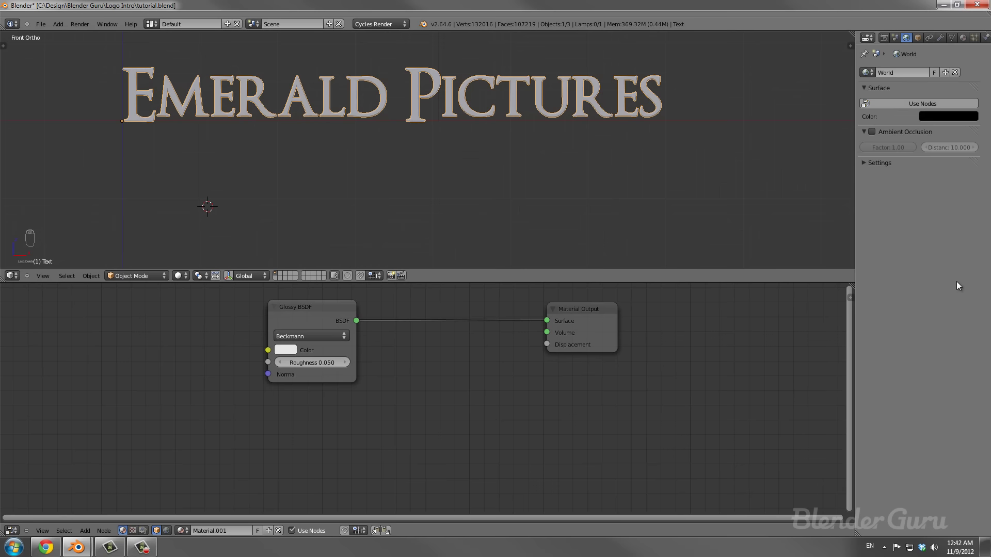
Add a Noise Texture node and place it below and to the left of the Glossy BSDF node.
scroll(279, 395, "down", 2)
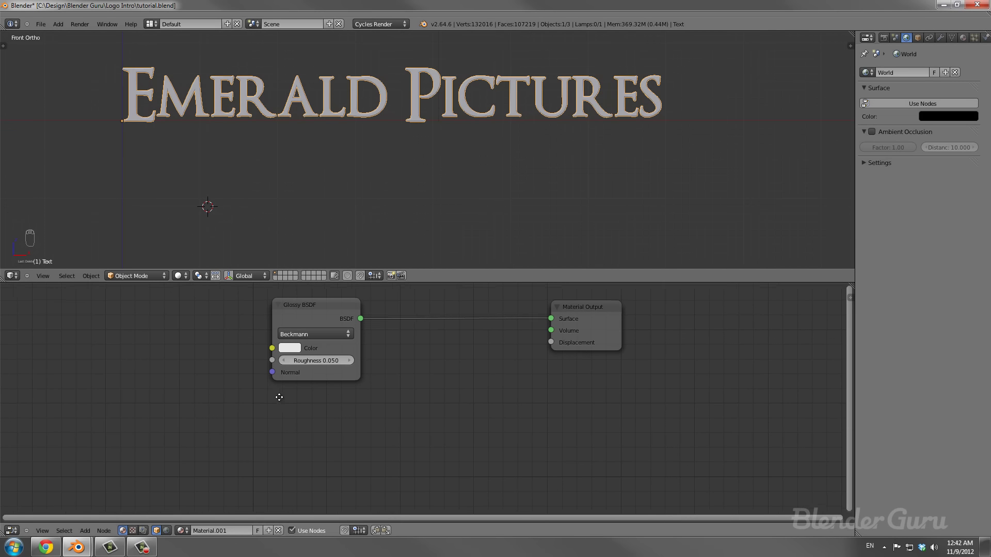
key("shift+a")
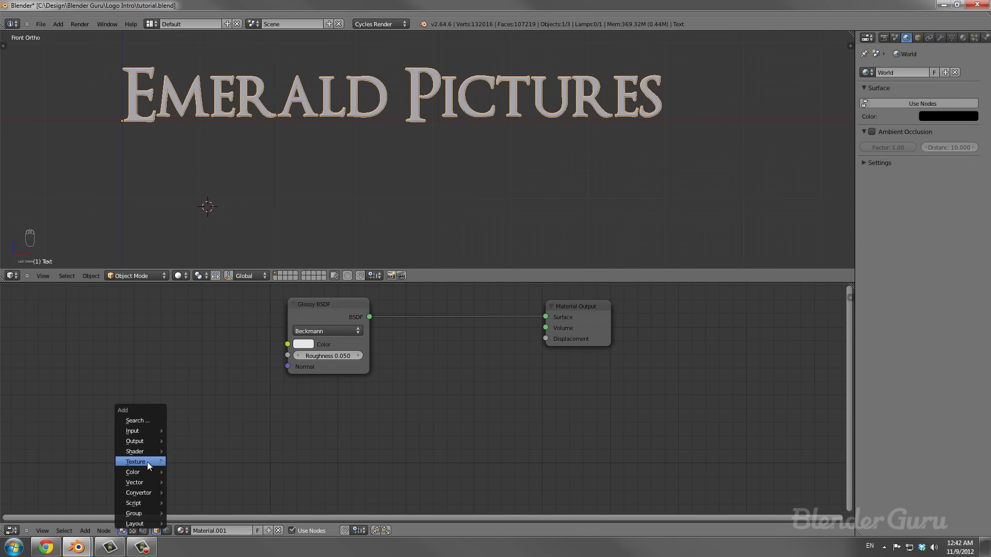
mouse_move(147, 462)
left_click(206, 389)
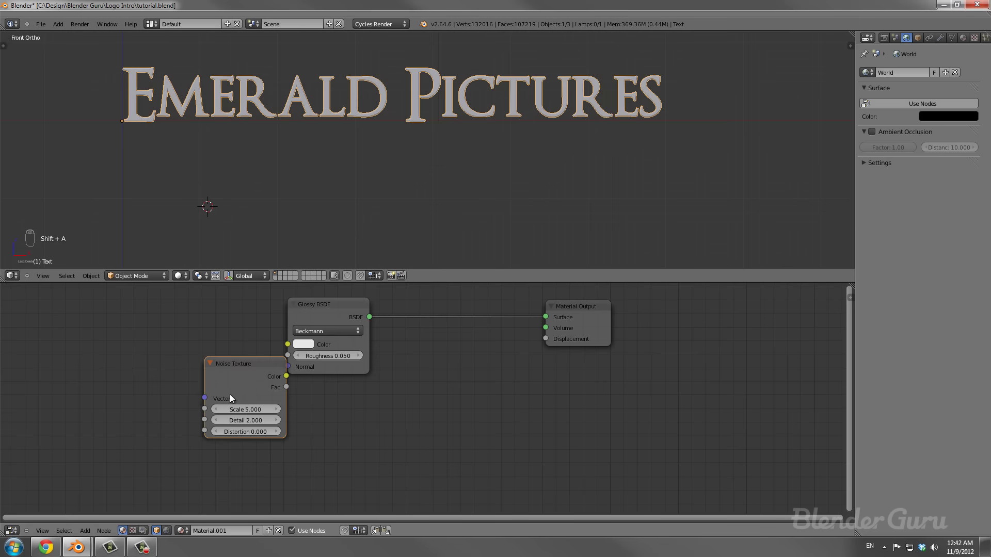
left_click(229, 422)
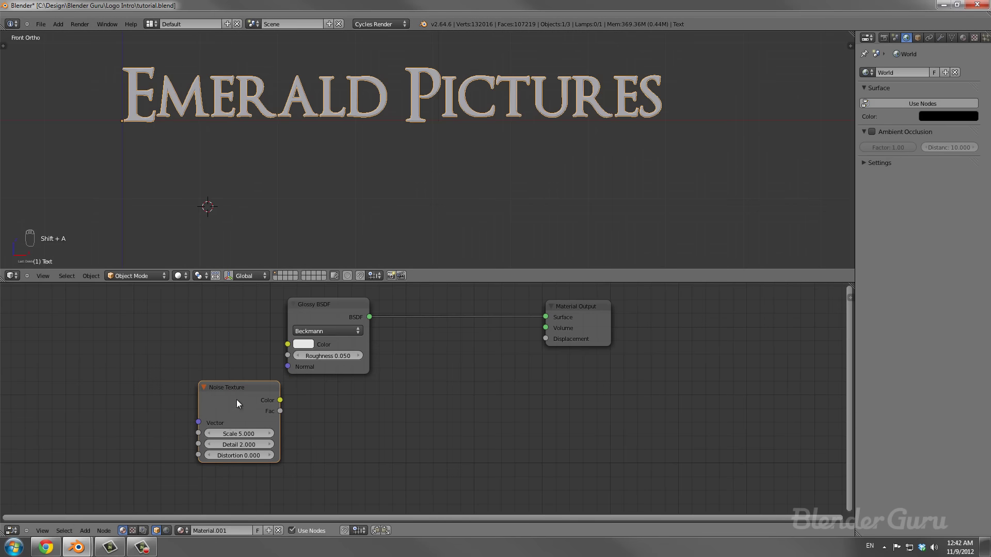
left_click_drag(258, 400, 202, 405)
scroll(207, 407, "up", 1)
scroll(231, 410, "down", 1)
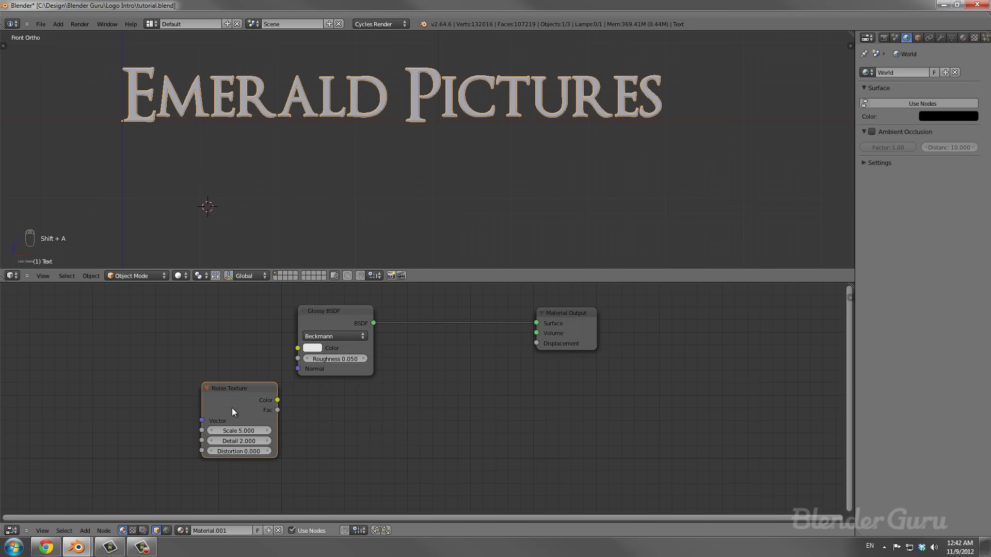
left_click(242, 430)
Connect the Noise Texture's Color output to the Material Output's Displacement socket.
middle_click_drag(437, 399, 355, 371)
key("shift+a")
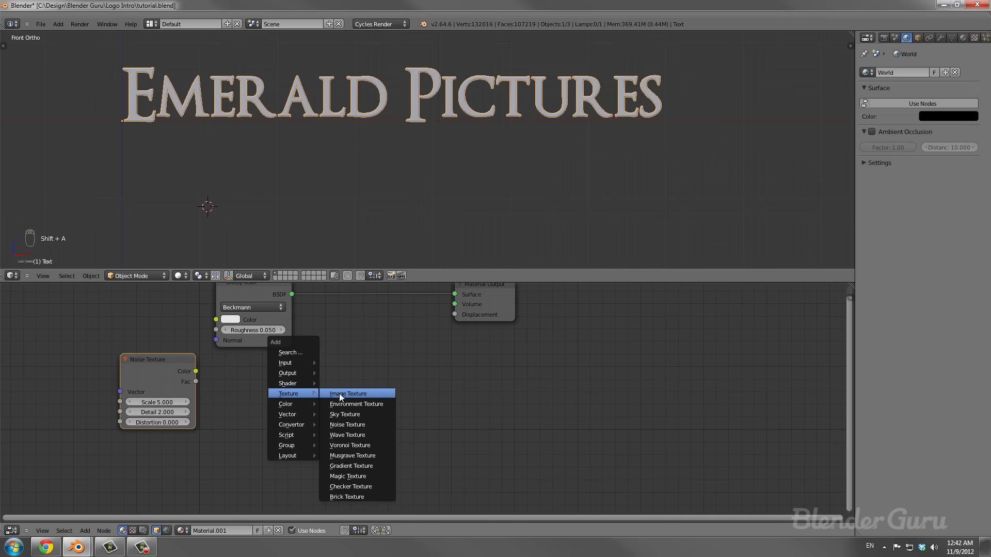
mouse_move(288, 419)
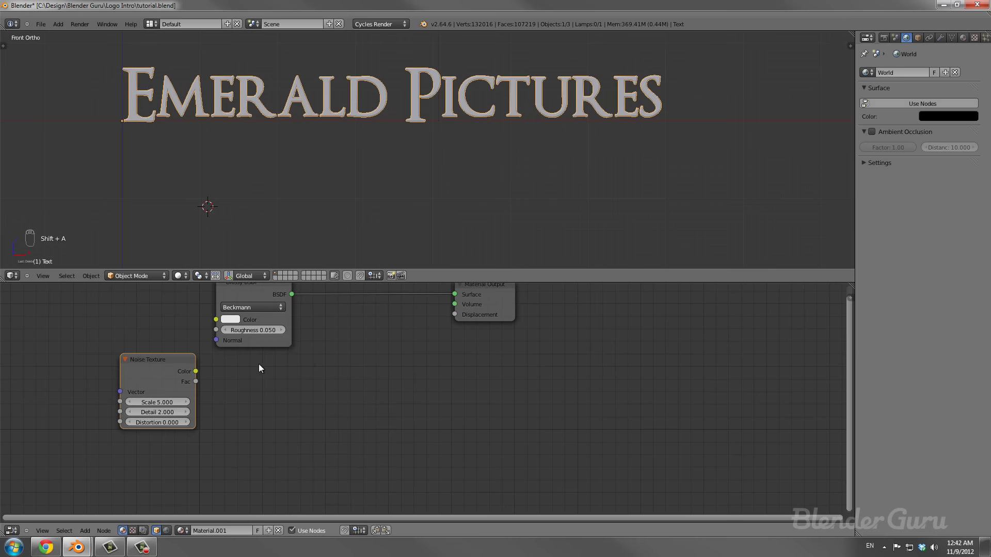
left_click_drag(196, 371, 462, 314)
middle_click_drag(461, 315, 487, 347)
right_click(487, 347)
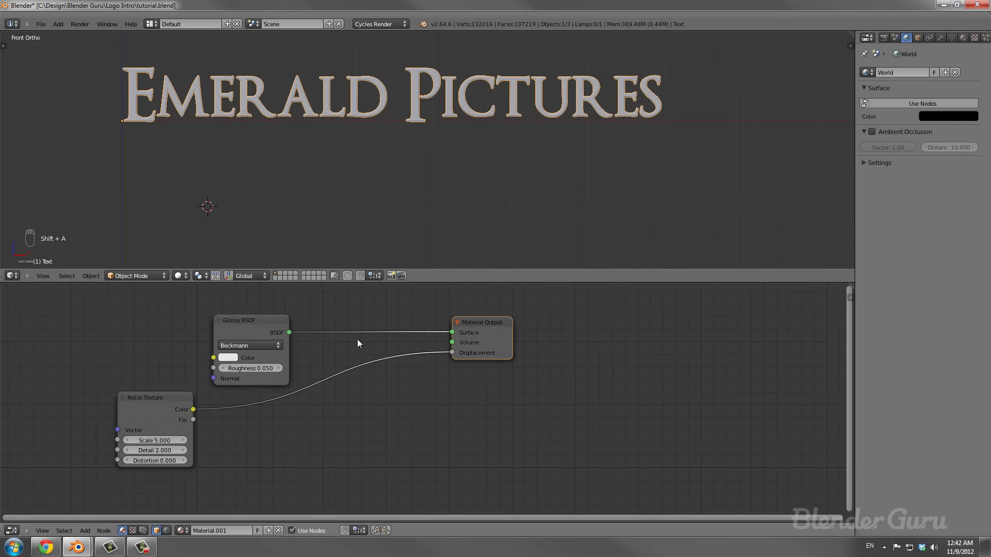
right_click(258, 334)
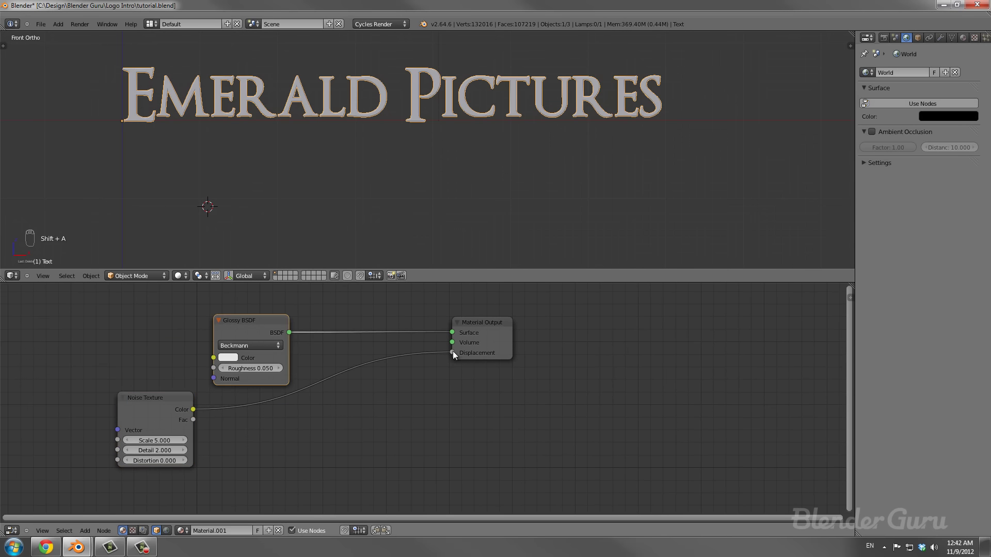
Insert a Math node into the link between the Noise Texture and Displacement, placing it just below the Glossy BSDF node.
key("shift+a")
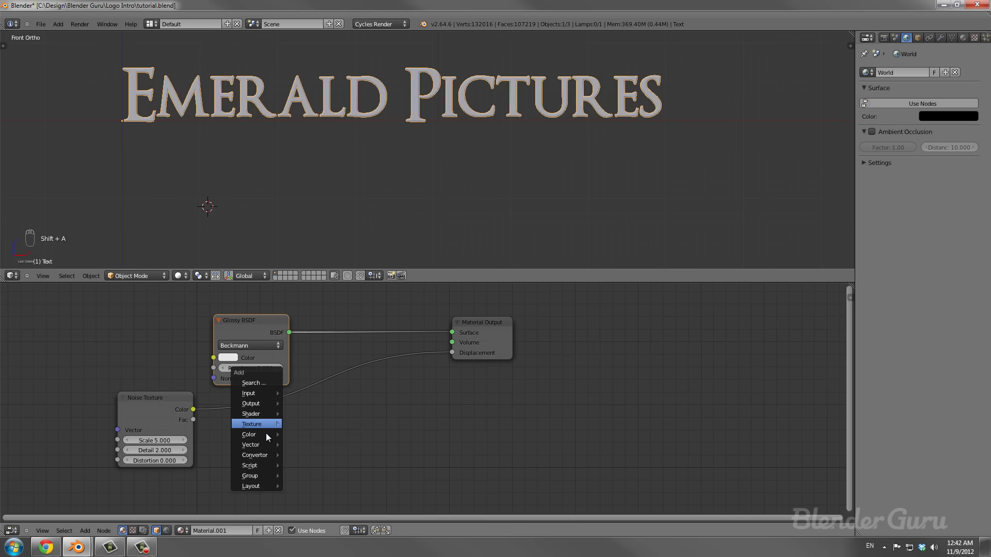
mouse_move(264, 437)
mouse_move(262, 455)
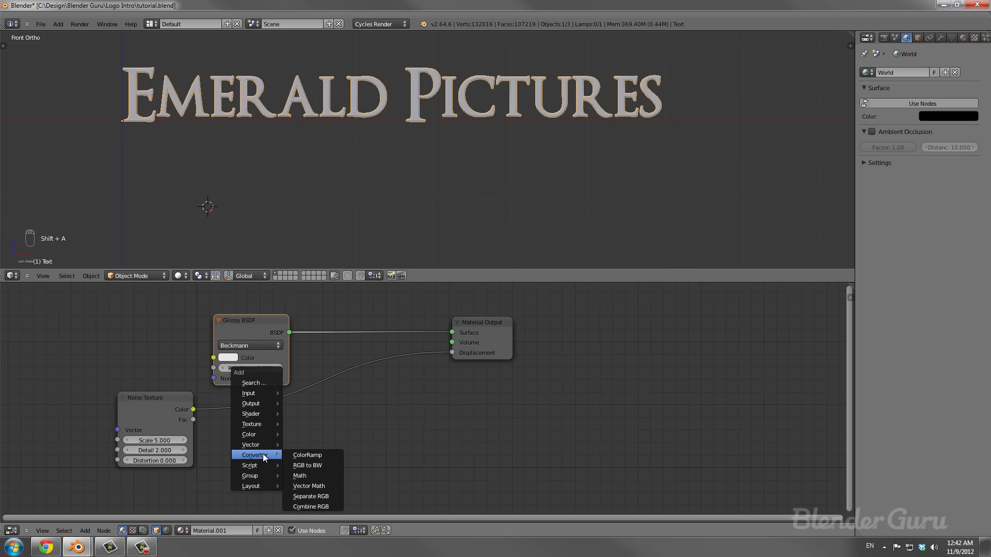
left_click(302, 478)
left_click(329, 399)
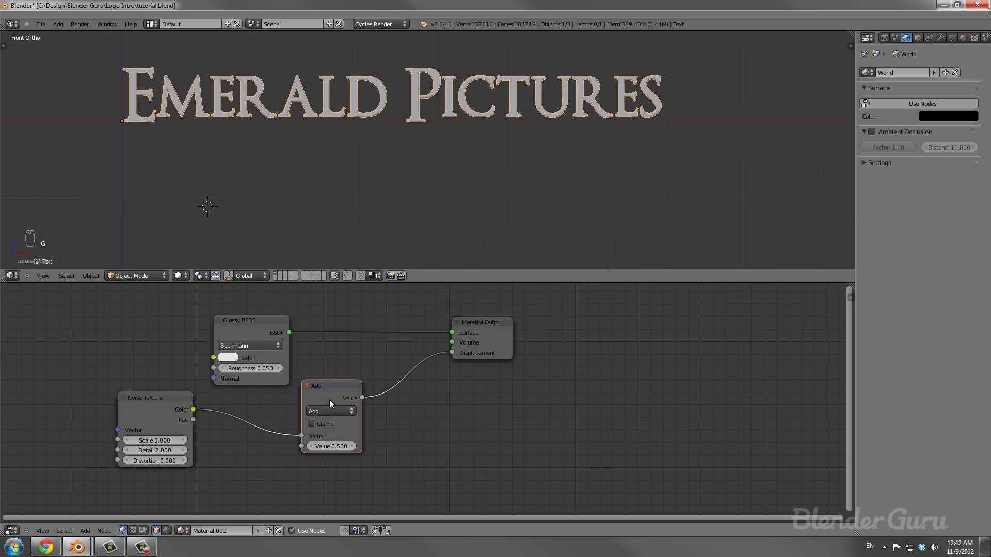
key("g")
left_click(321, 411)
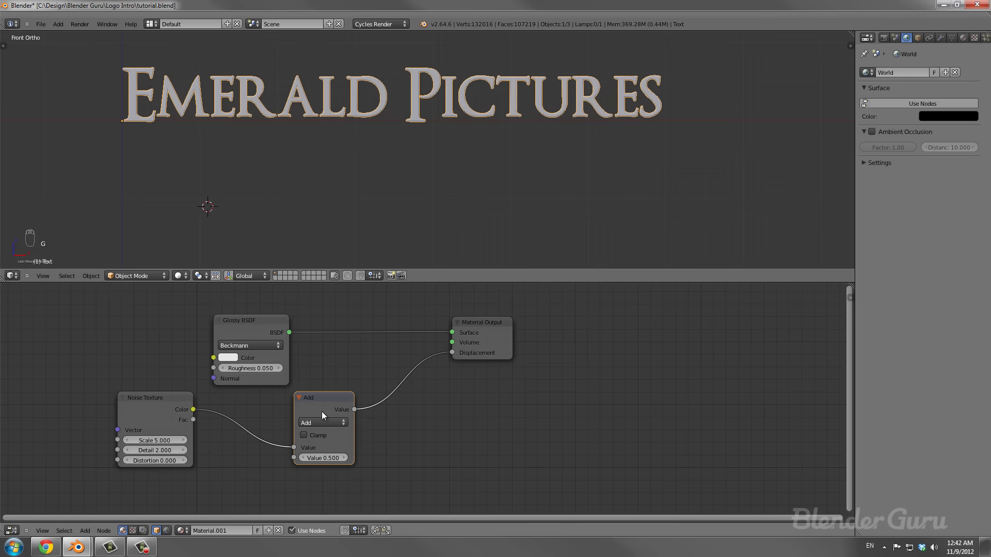
Set the Math node's operation to Multiply and its second value to 0.1.
left_click(317, 421)
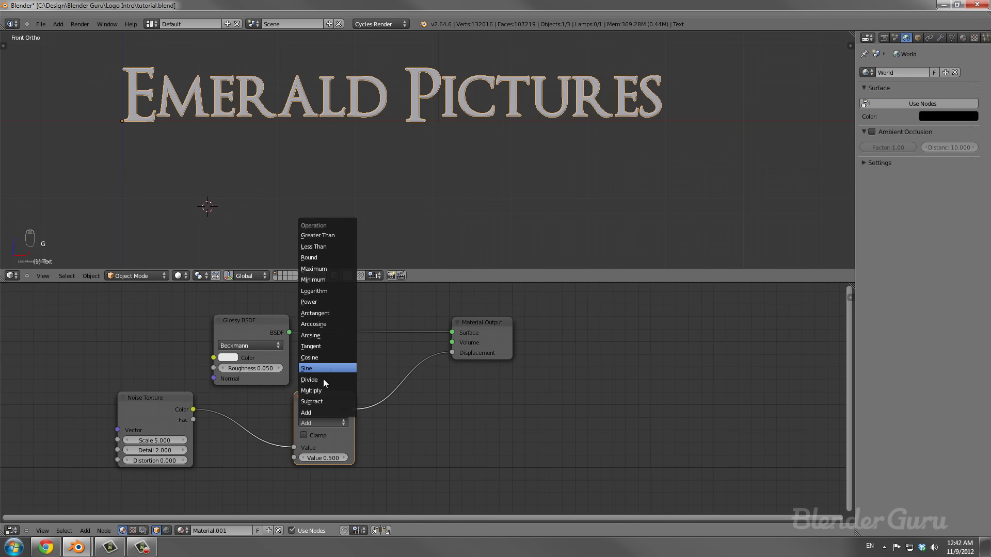
left_click(322, 389)
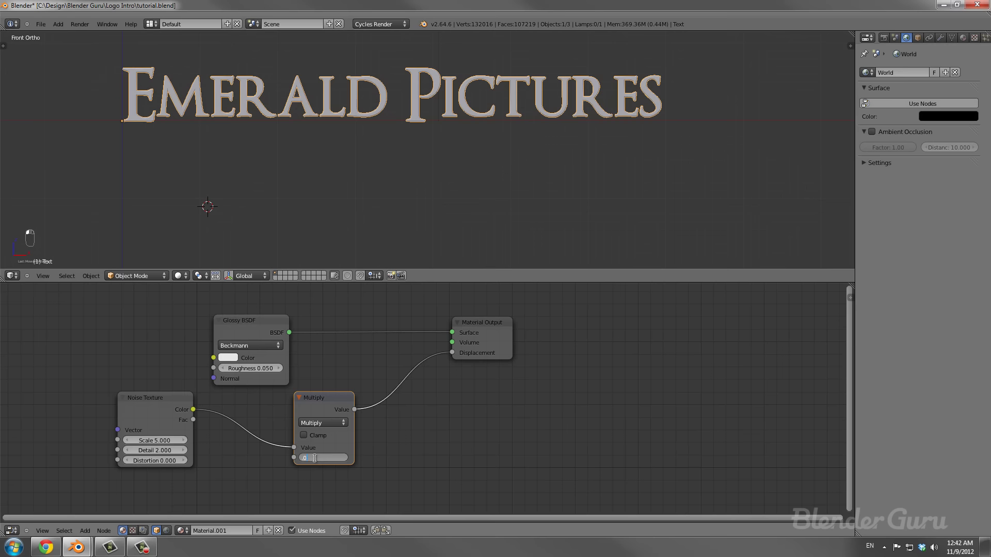
left_click(315, 458)
type("0.1")
key("Return")
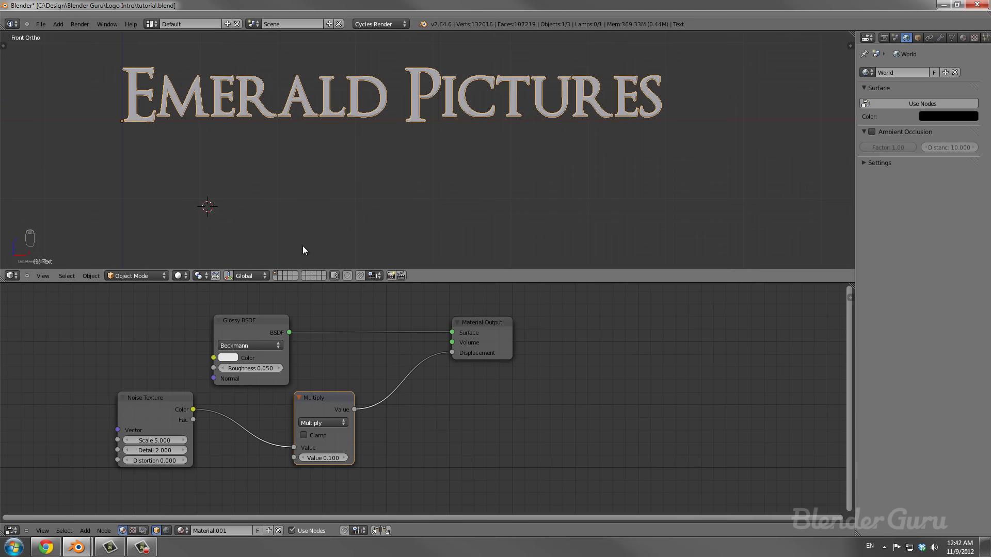
Delete the scene's only lamp, located above the text in the front view.
scroll(366, 186, "down", 4)
scroll(408, 145, "up", 2)
middle_click_drag(420, 138, 422, 163, "shift")
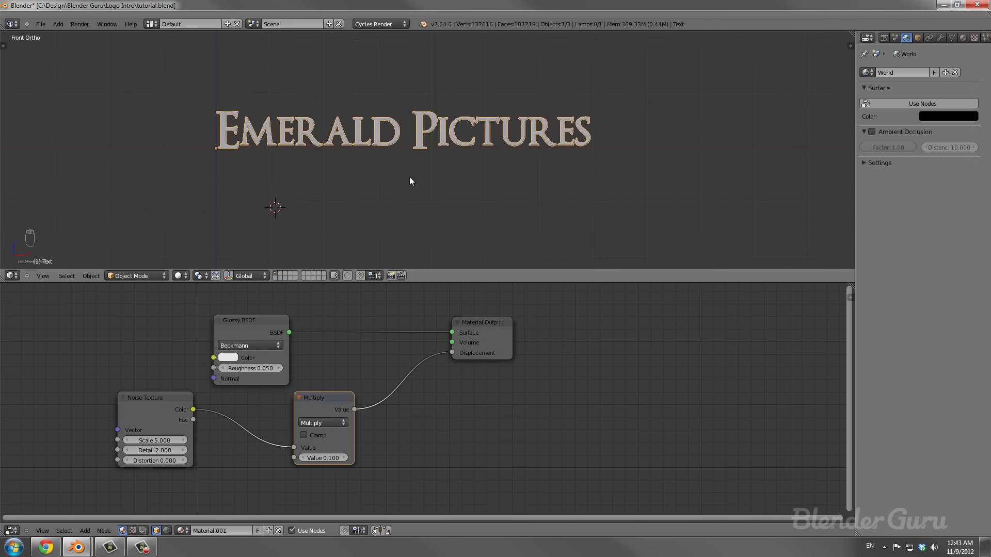
key("shift+a")
mouse_move(379, 191)
scroll(404, 132, "down", 7)
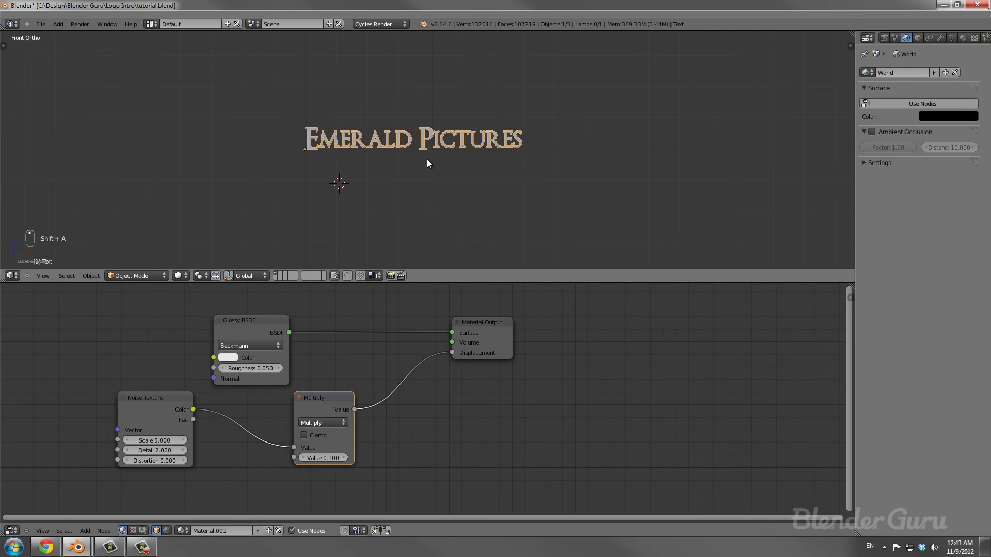
right_click(432, 84)
key("x")
left_click(432, 128)
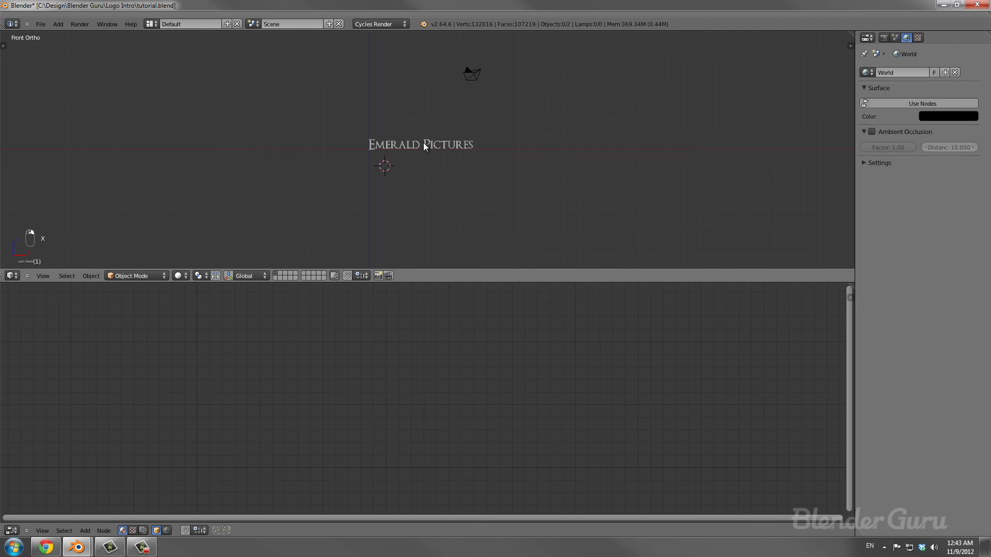
right_click(423, 142)
scroll(423, 155, "up", 5)
key("shift+a")
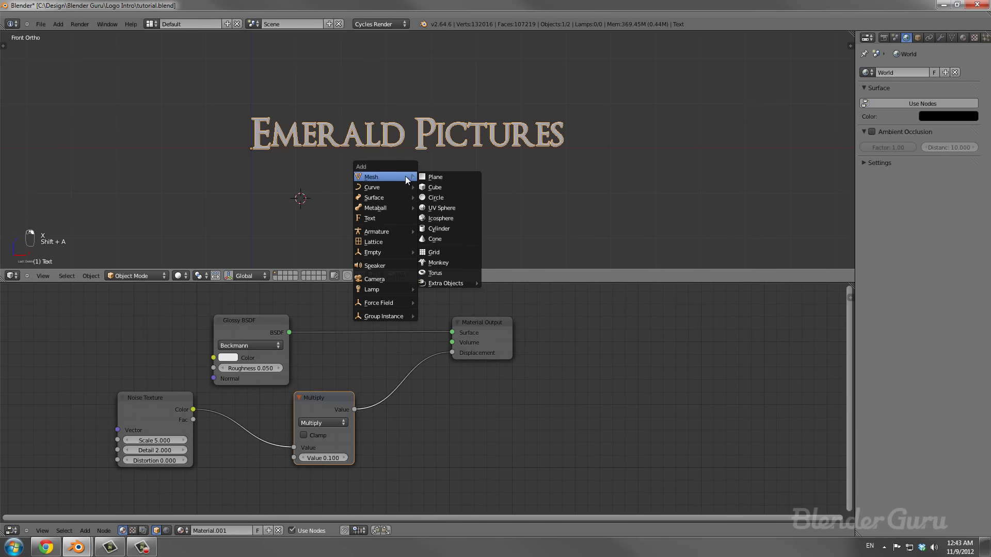
left_click(438, 177)
key("g")
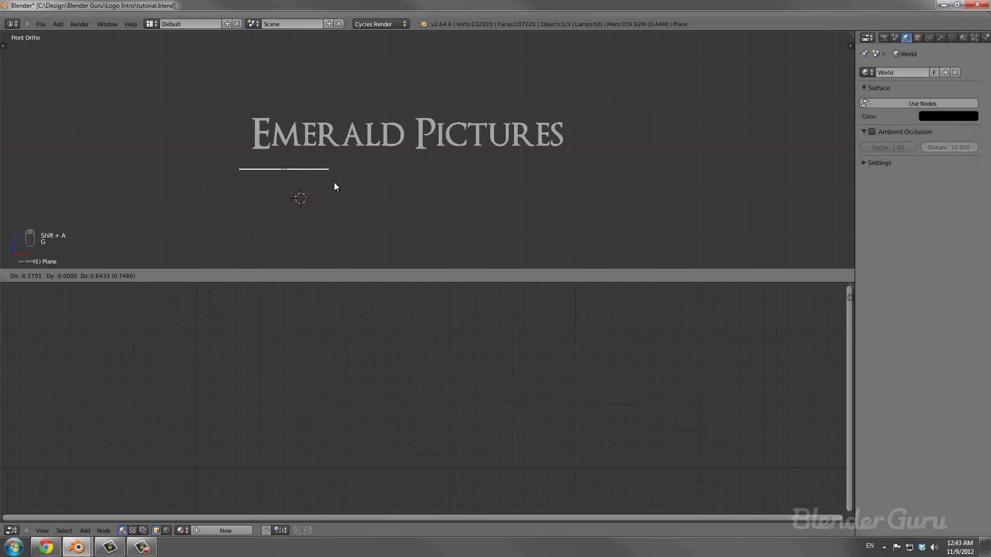
left_click(333, 182)
key("x")
left_click(333, 184)
Snap the 3D cursor to the selected text object and add a plane mesh at that point.
right_click(271, 150)
key("shift+s")
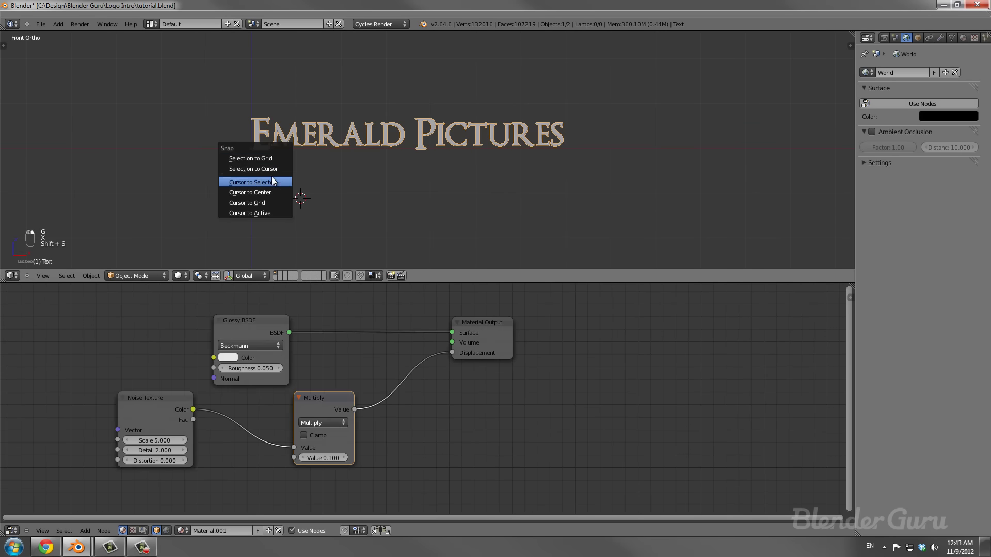
left_click(272, 182)
key("shift+a")
left_click(382, 178)
Centre the plane on the text, rotated upright and standing a short distance in front of the letters.
key("g")
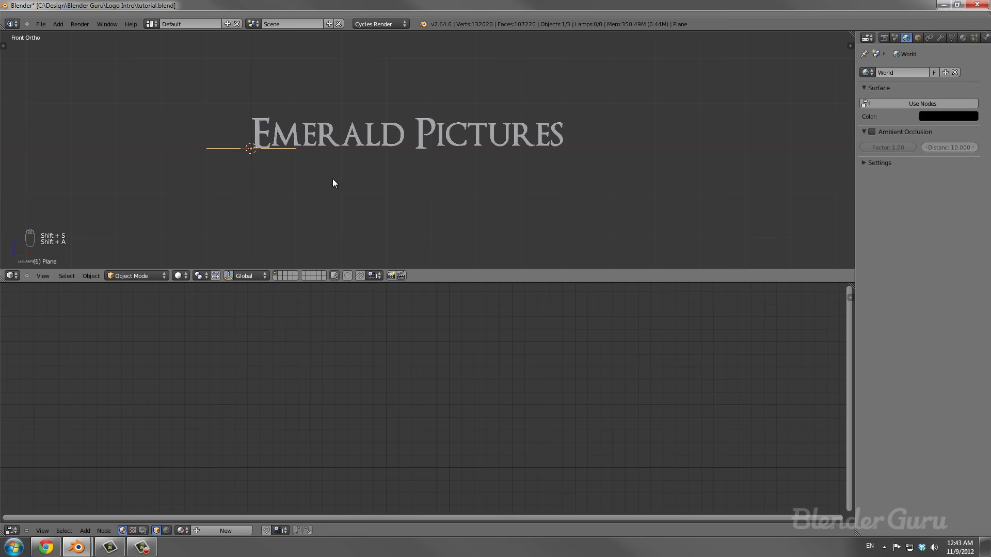
left_click(469, 181)
key("KP_3")
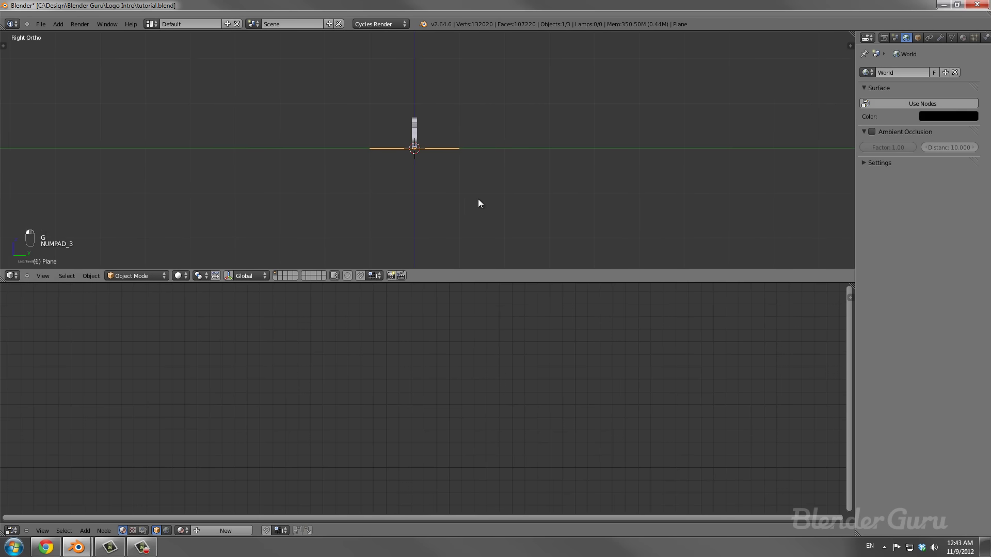
key("r")
key("r")
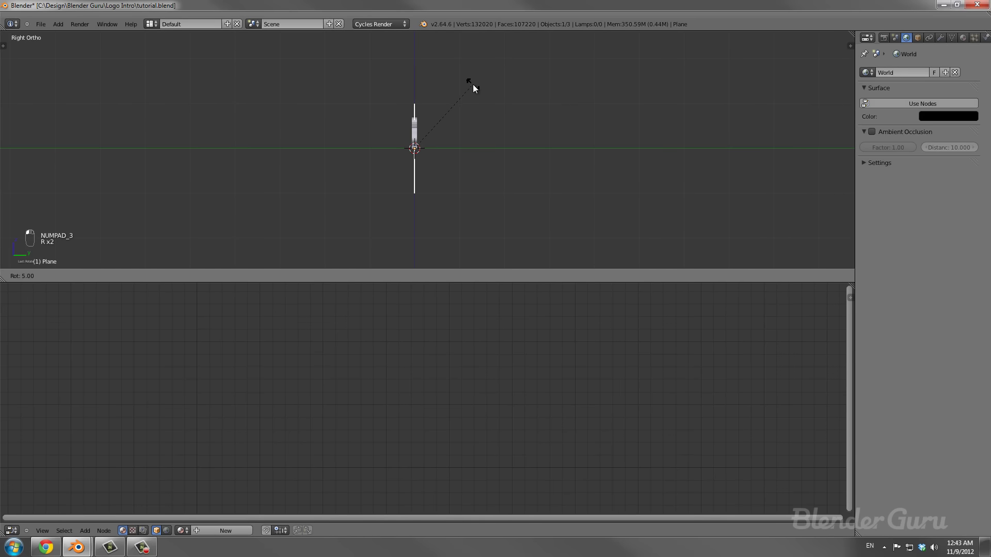
left_click(473, 85)
key("g")
left_click(395, 110)
key("KP_1")
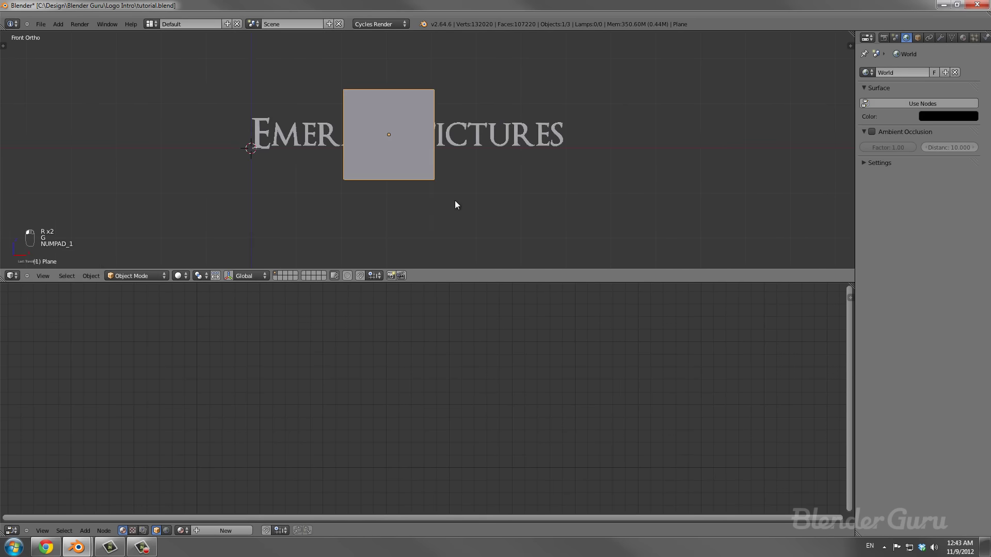
Scale the plane along X until it is wider than the text, and flatten it along Z into a thin strip.
key("s")
key("x")
left_click(804, 184)
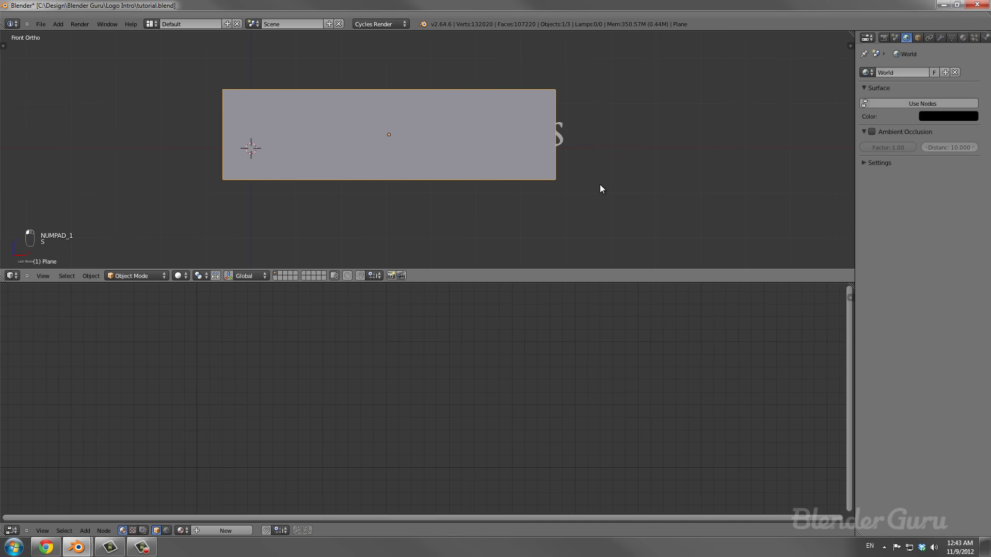
key("s")
key("x")
left_click(720, 187)
key("s")
key("z")
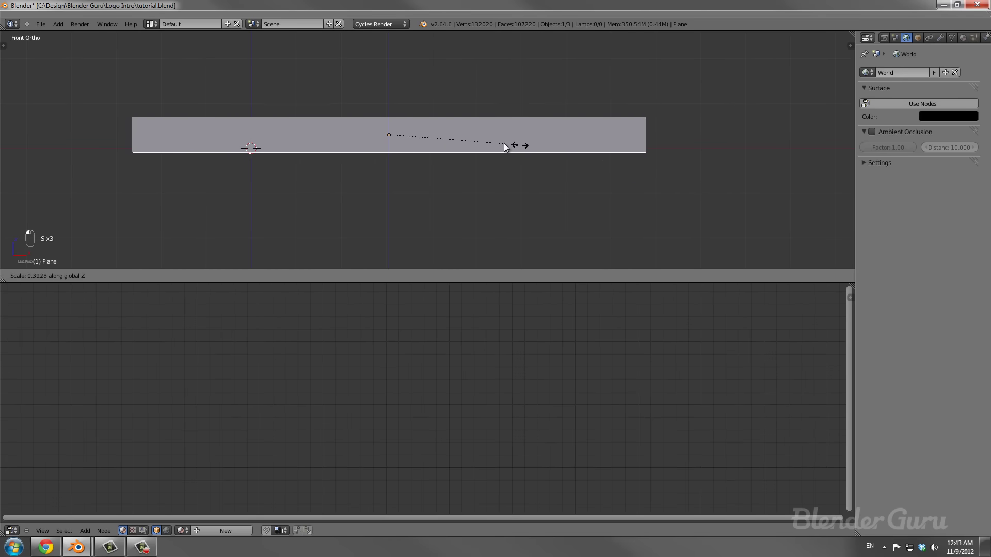
left_click(441, 132)
Raise the strip about 0.31 units along Z so it covers the upper part of the letters in the front view.
key("g")
key("z")
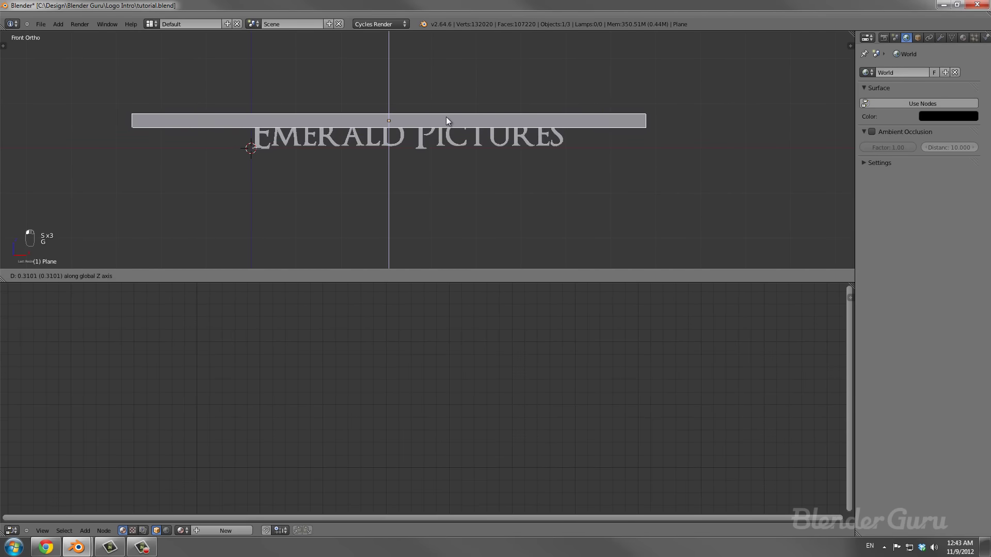
left_click(443, 121)
middle_click_drag(435, 123, 450, 153)
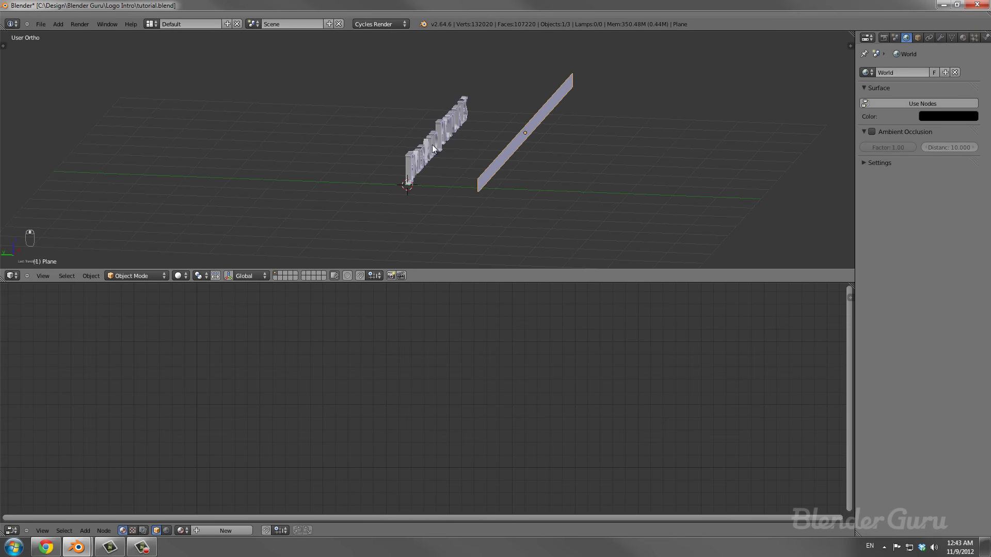
key("KP_1")
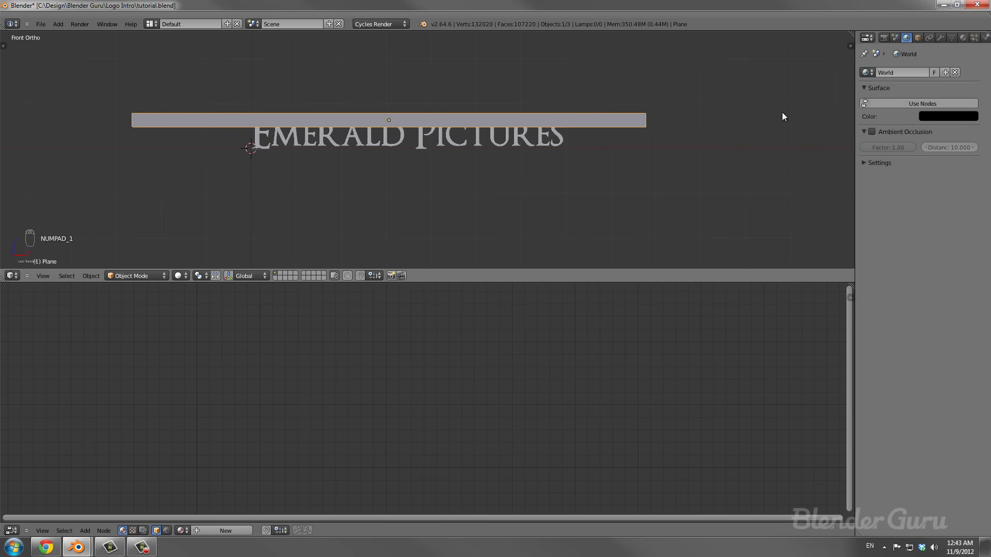
Give the strip a new material with an Emission surface and a strength of 5.
left_click(963, 38)
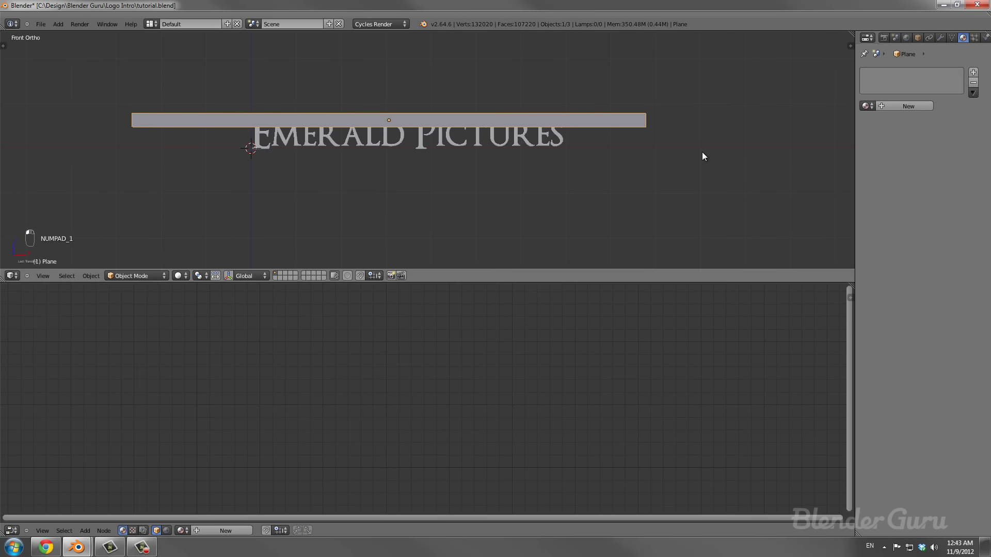
left_click(889, 105)
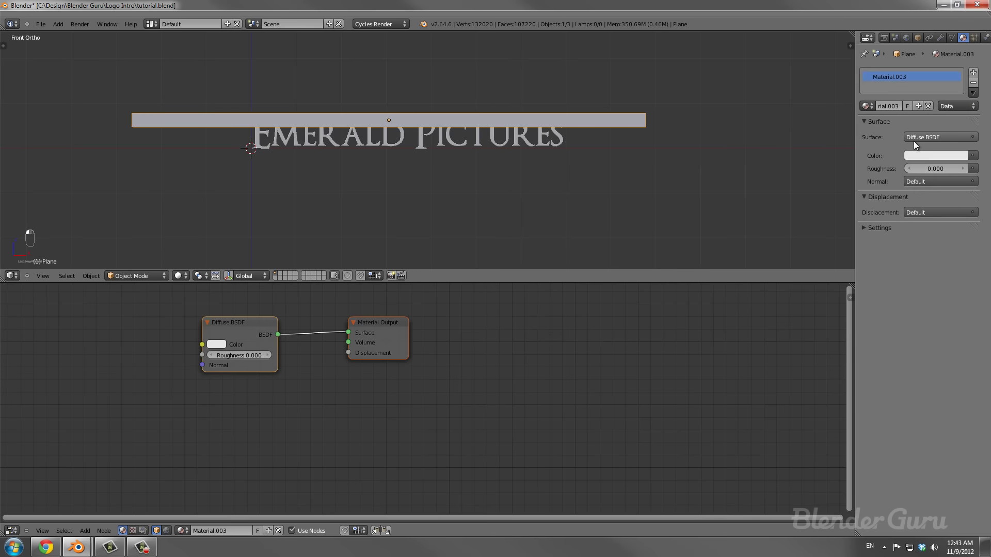
left_click(929, 138)
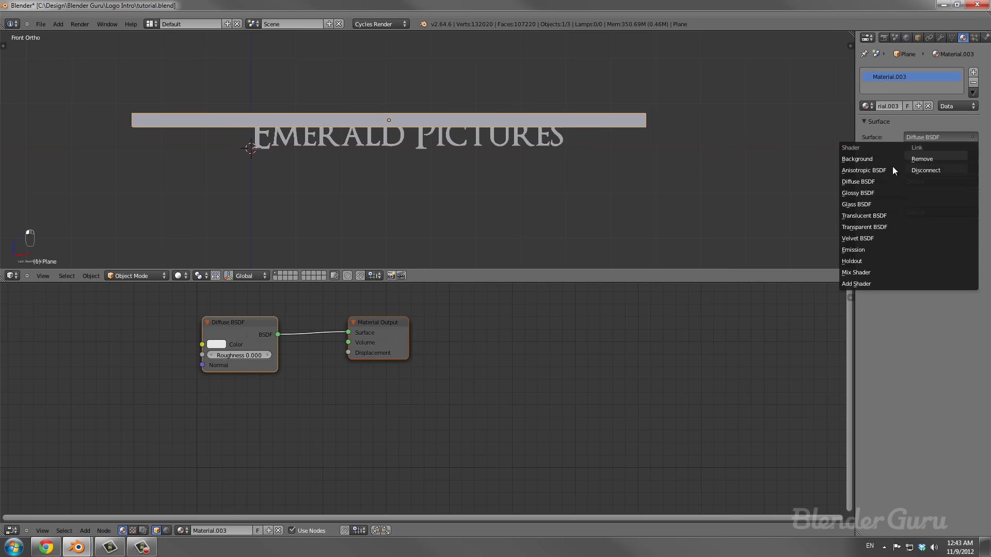
left_click(869, 250)
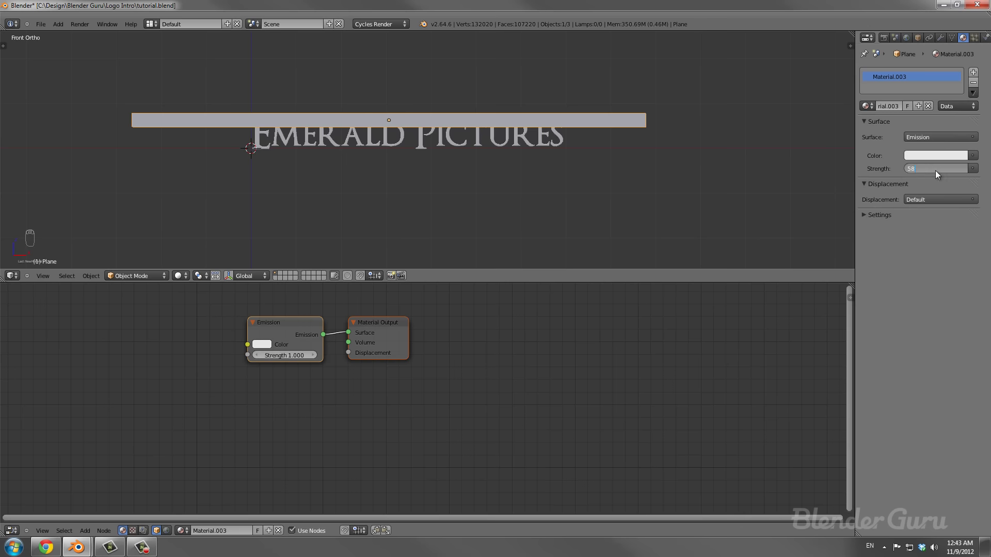
key("Return")
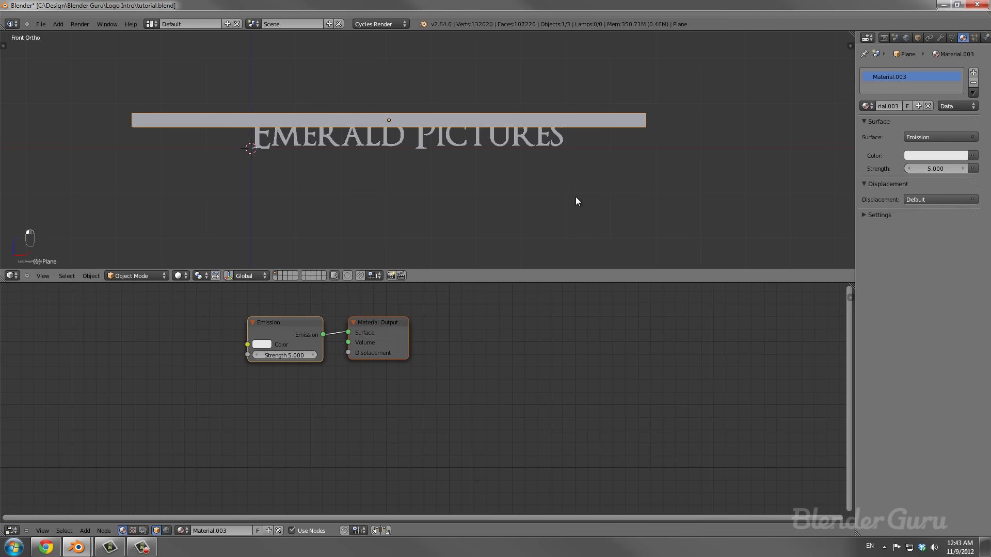
Save the file and switch the 3D view to rendered shading to preview the lit text.
scroll(444, 177, "up", 3)
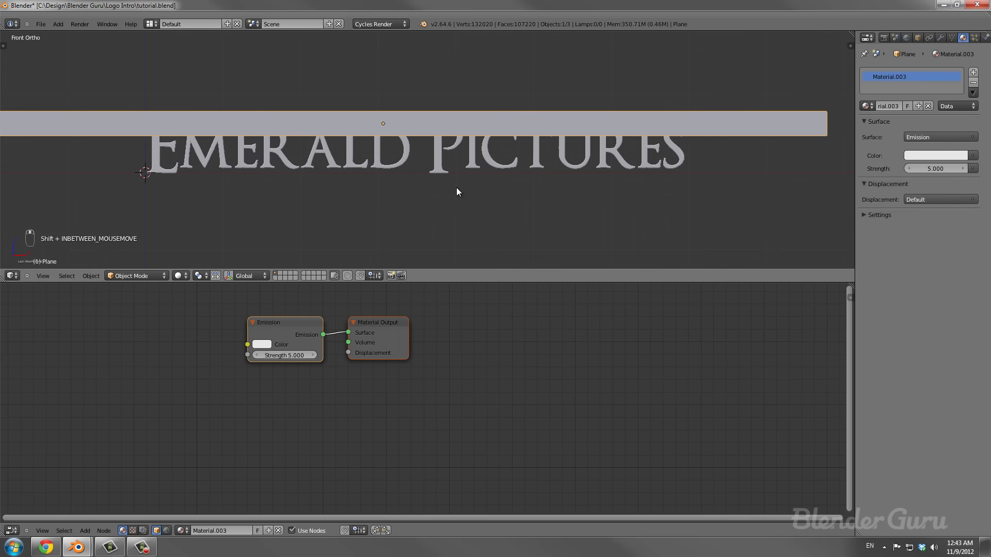
key("ctrl+s")
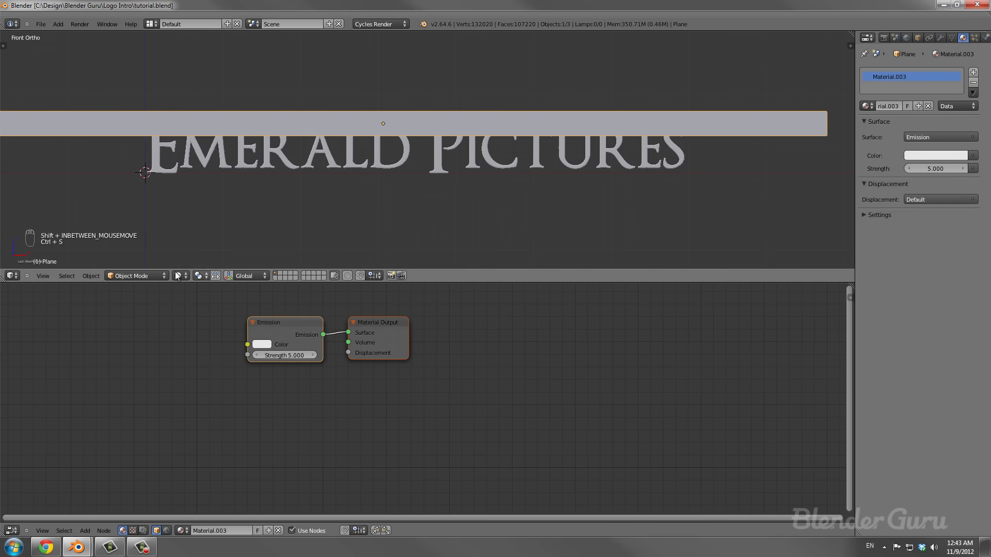
key("z")
left_click(209, 211)
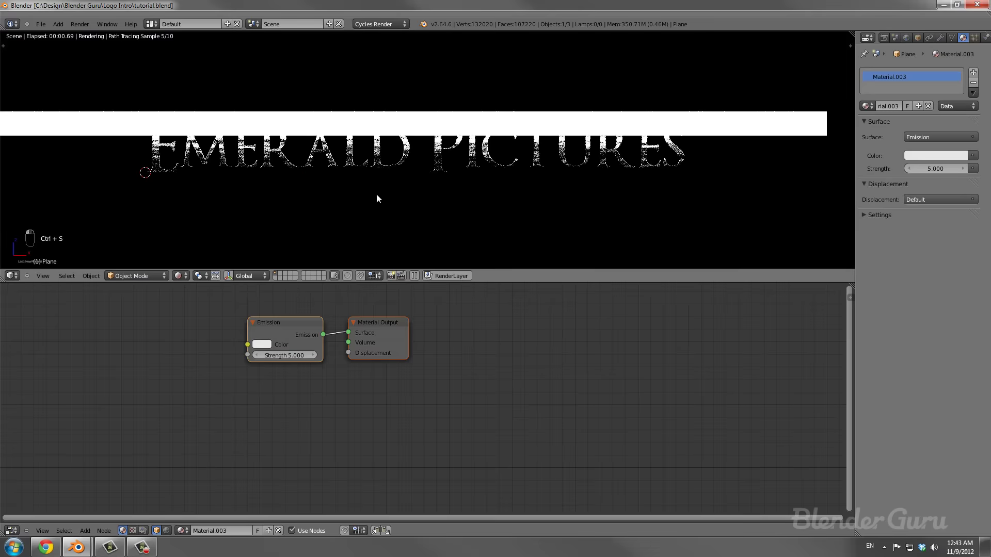
scroll(454, 128, "up", 4)
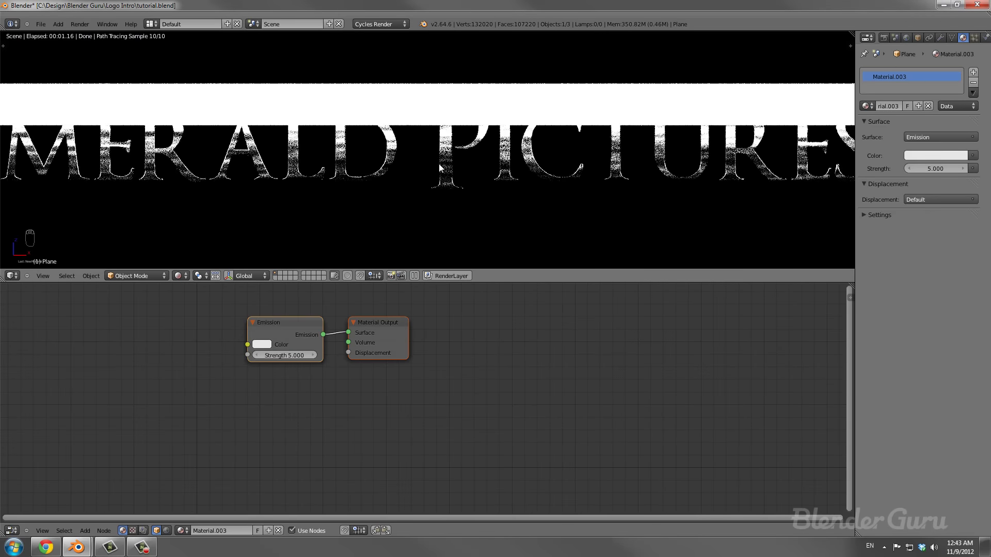
Select the text object and raise its Noise Texture scale to about 214.
right_click(315, 172)
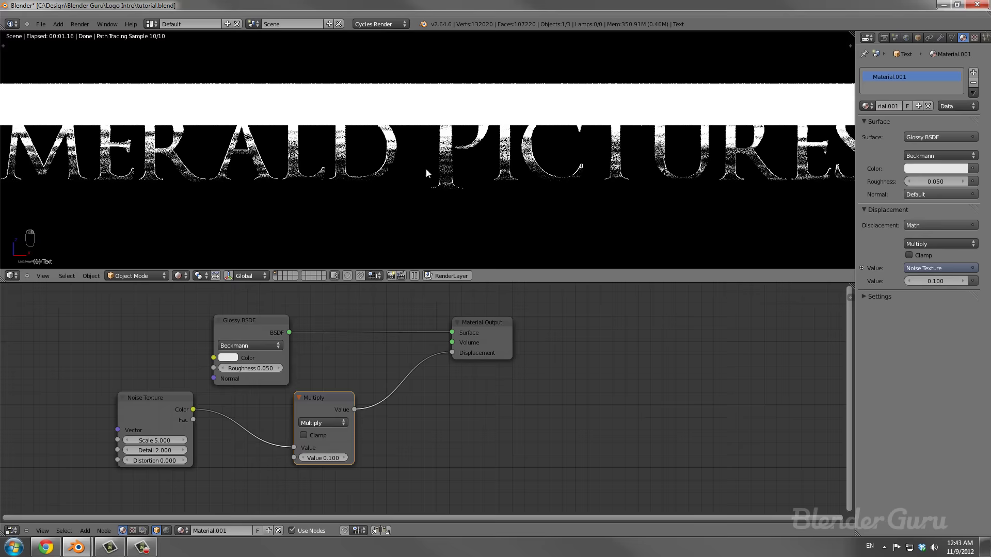
middle_click_drag(202, 427, 306, 395)
left_click_drag(250, 378, 292, 412)
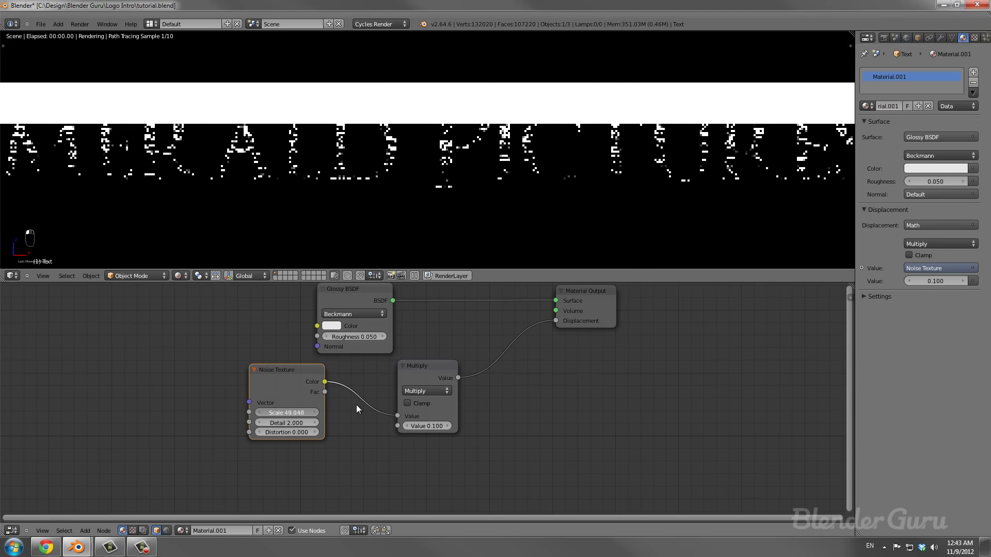
left_click_drag(356, 404, 401, 405)
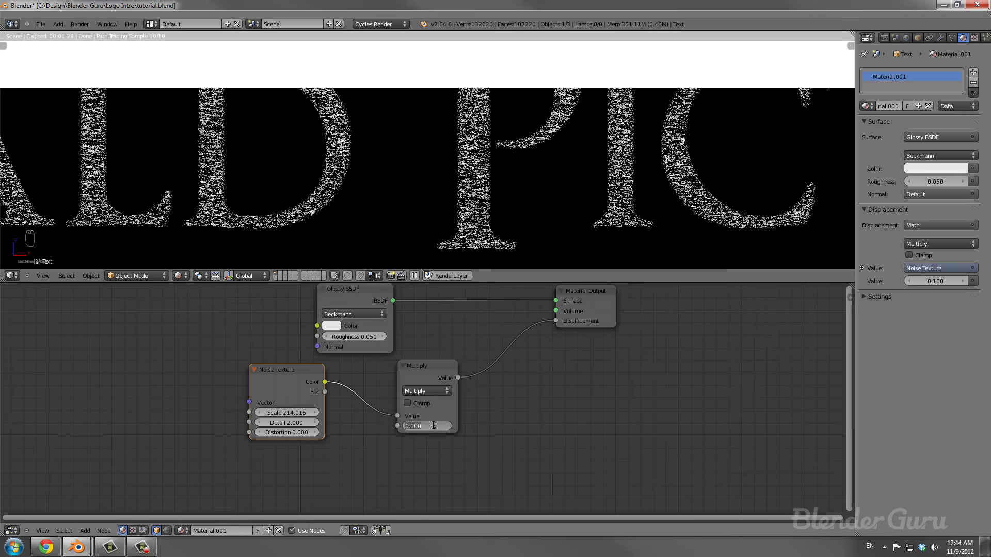
Set the Multiply node's second value to 0.005 to soften the displacement on the letters.
type("0.00")
key("Return")
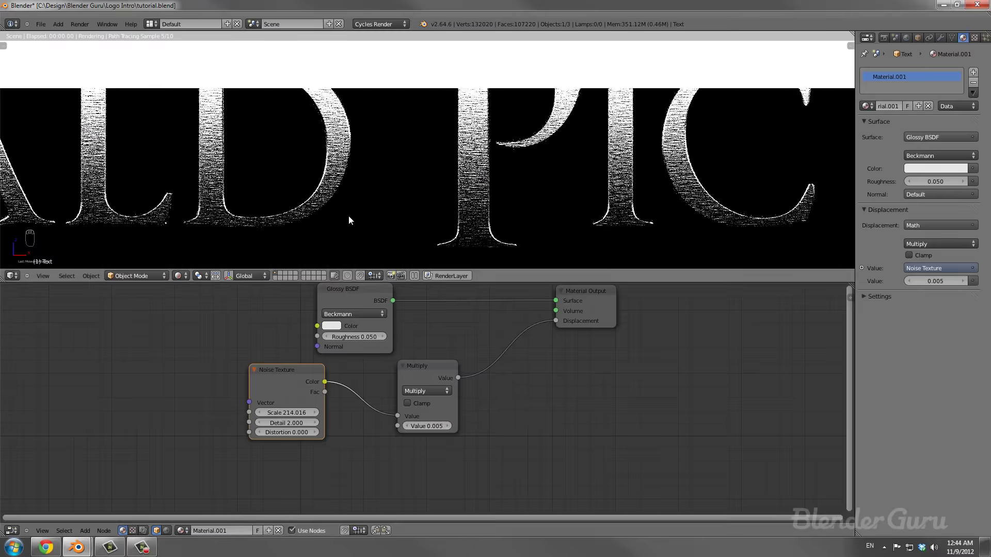
scroll(434, 203, "up", 2)
scroll(435, 208, "up", 1)
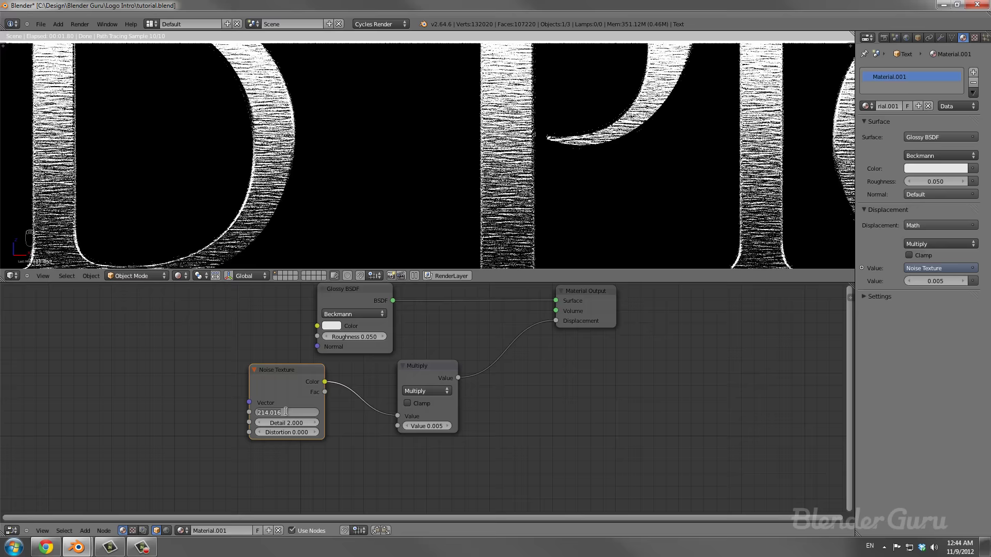
Set the Noise Texture scale to 2000 and inspect the grain on the rendered letters up close.
type("2000")
key("Return")
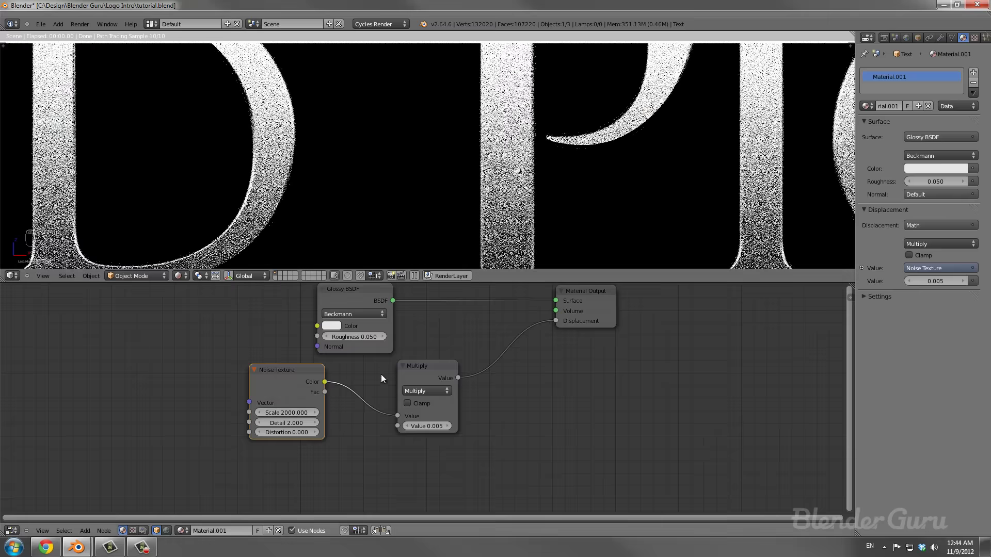
scroll(296, 181, "up", 4)
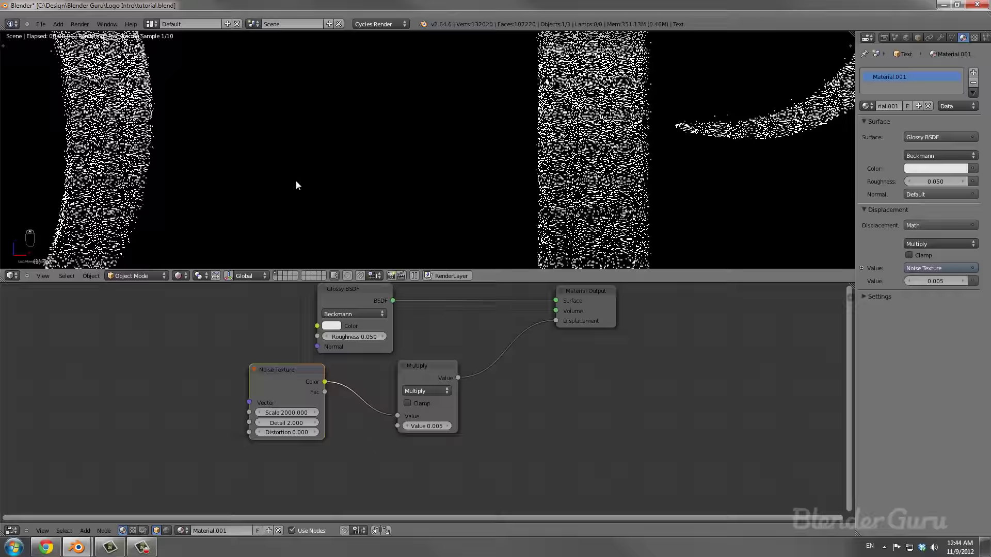
scroll(327, 354, "down", 1)
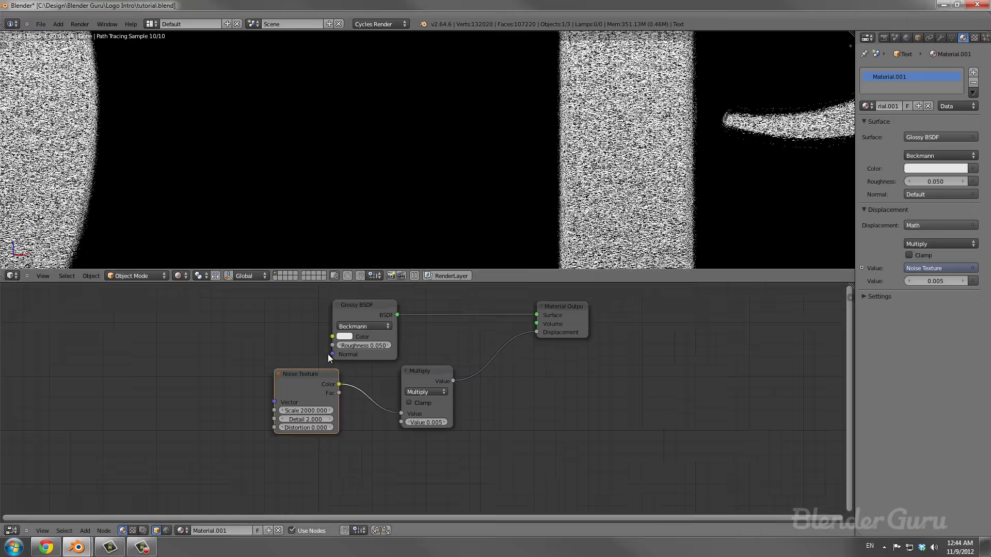
scroll(537, 175, "down", 4)
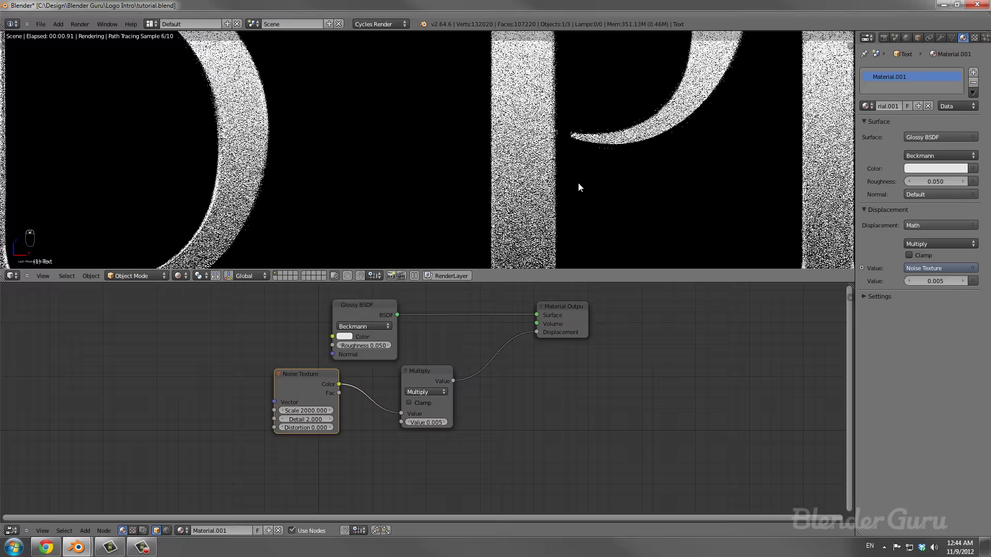
scroll(436, 226, "down", 2)
Add a Texture Coordinate node beside the Noise Texture and connect its UV output to the Noise Texture's Vector input.
left_click_drag(323, 385, 353, 383)
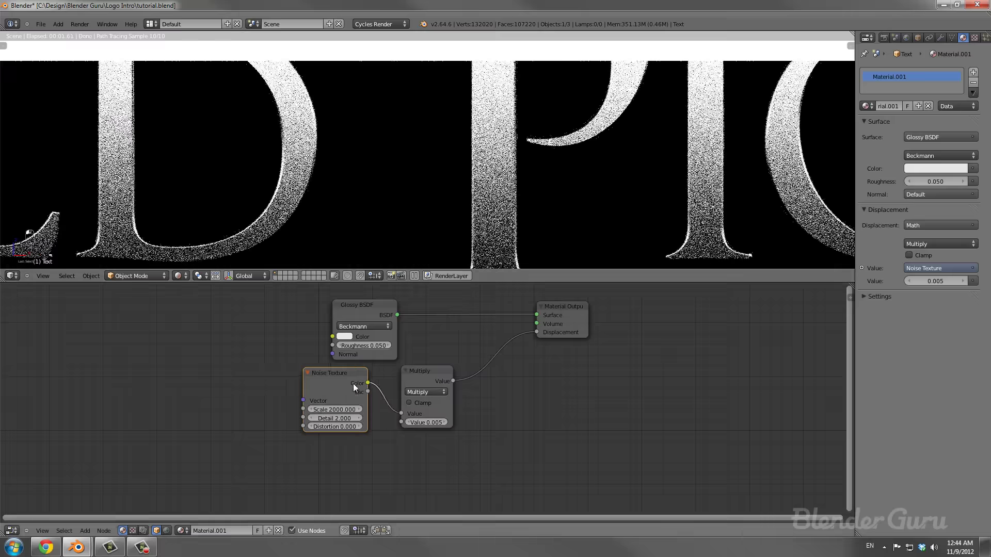
key("shift+a")
mouse_move(155, 398)
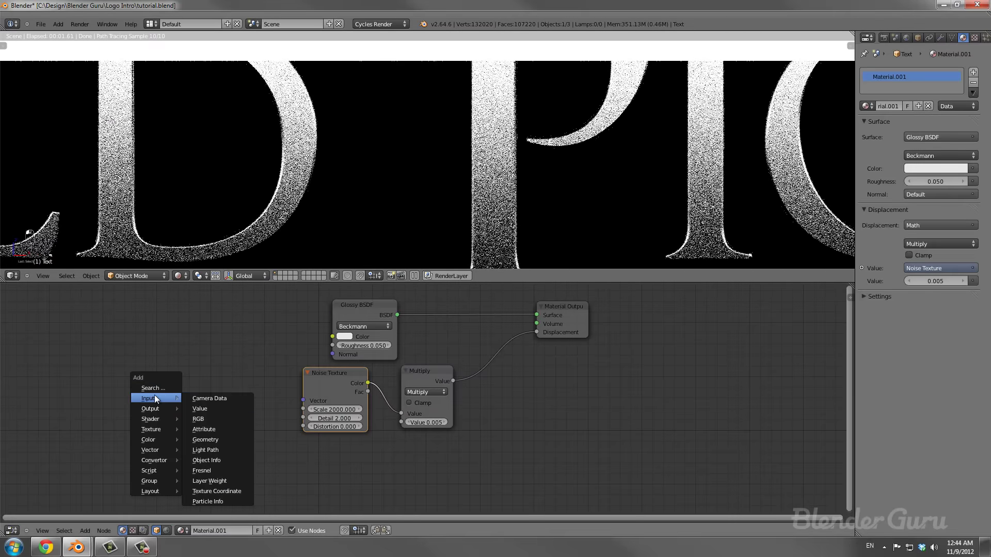
left_click(217, 491)
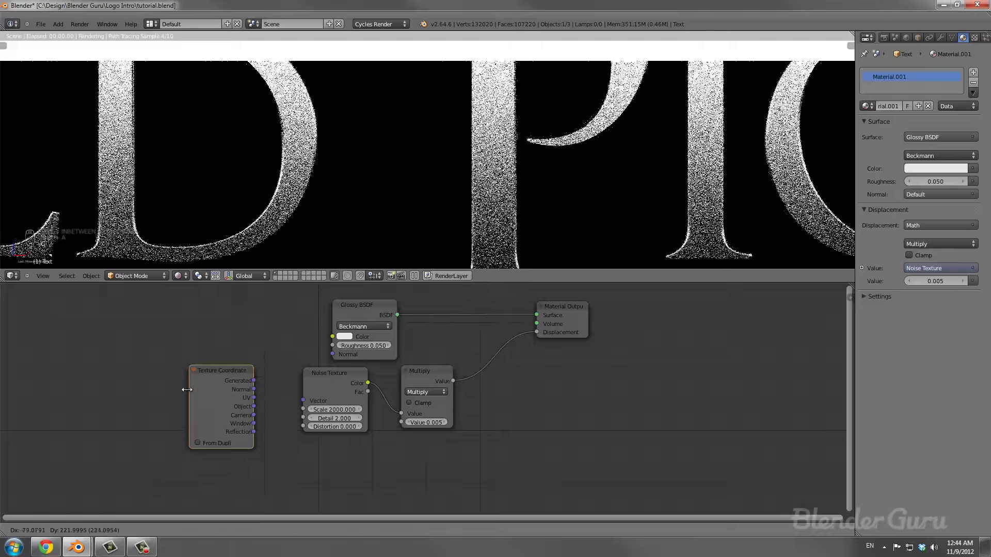
left_click(183, 392)
left_click_drag(248, 399, 303, 401)
scroll(427, 150, "up", 3)
Move the Texture Coordinate node farther away along X and insert a Mapping node between it and the Noise Texture.
key("g")
key("x")
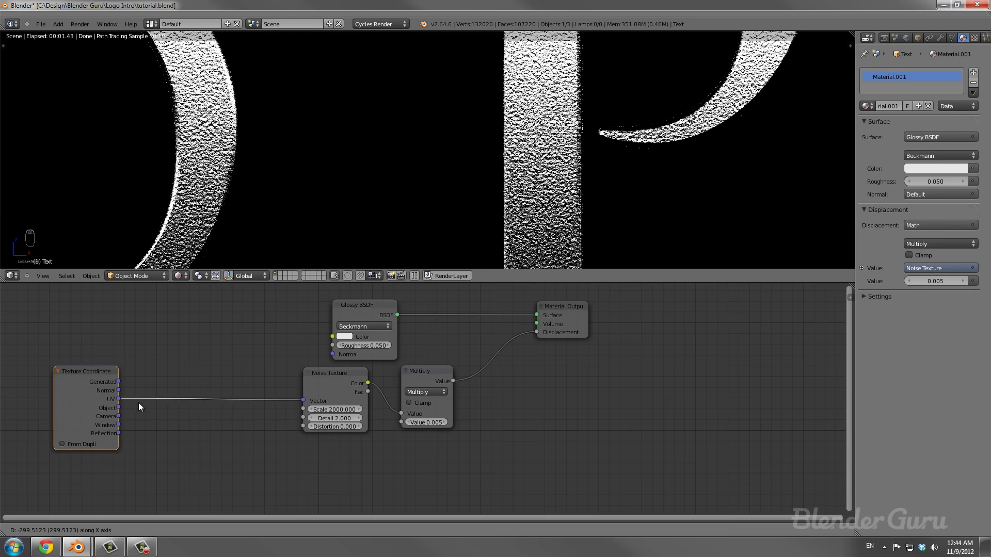
left_click(129, 408)
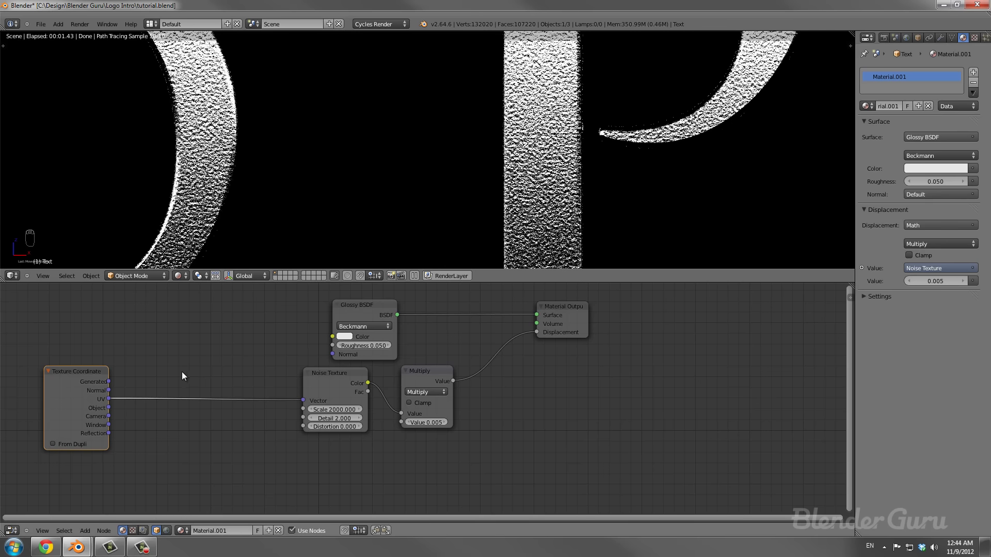
key("shift+a")
mouse_move(162, 419)
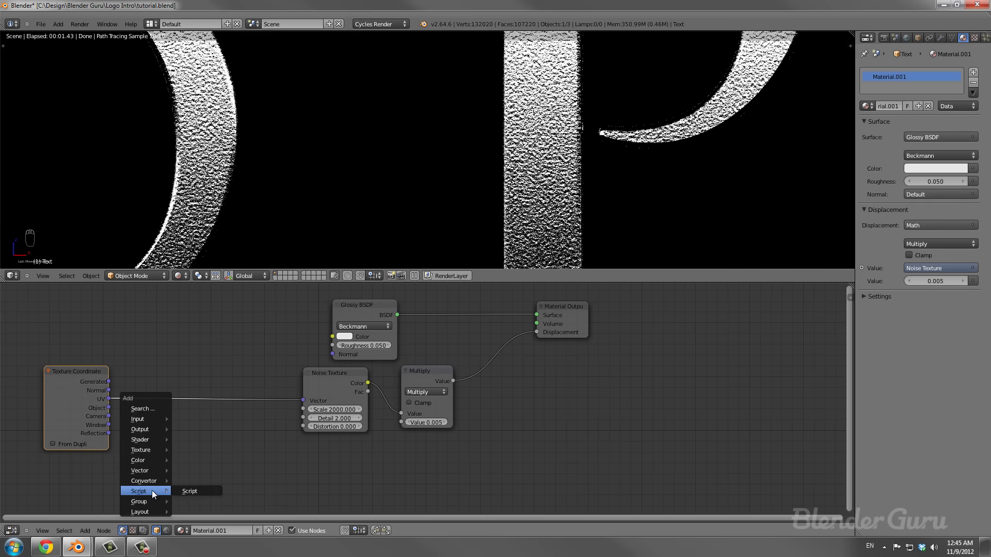
mouse_move(157, 482)
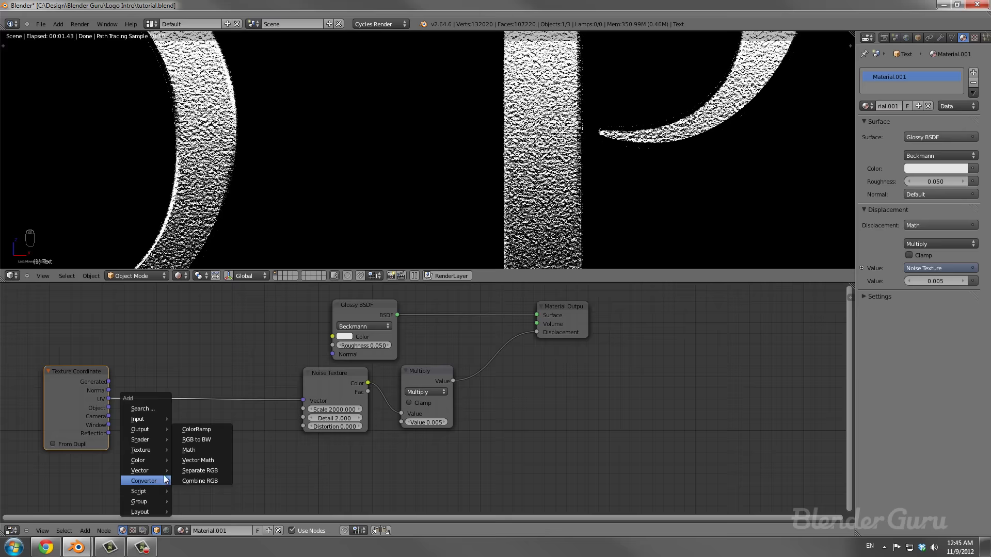
left_click(205, 476)
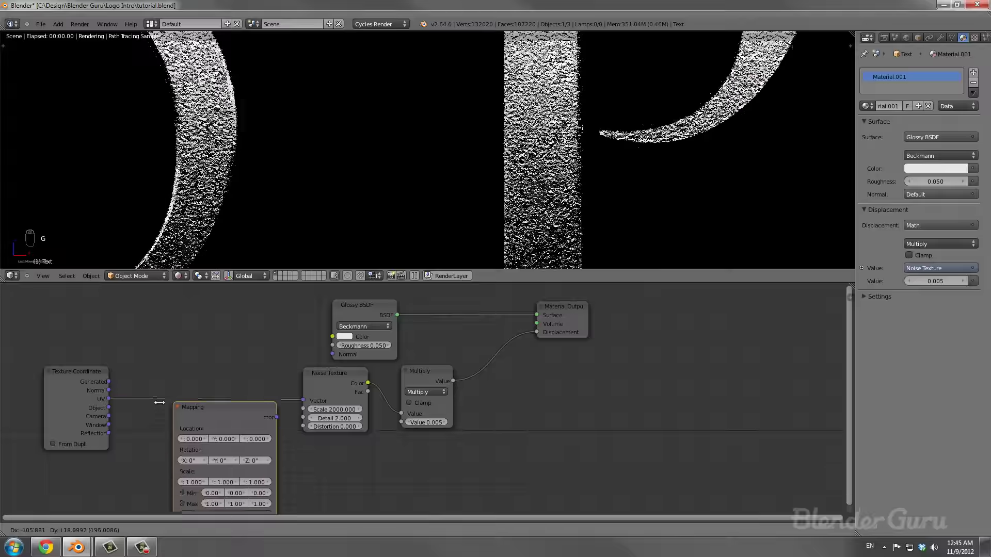
left_click(150, 355)
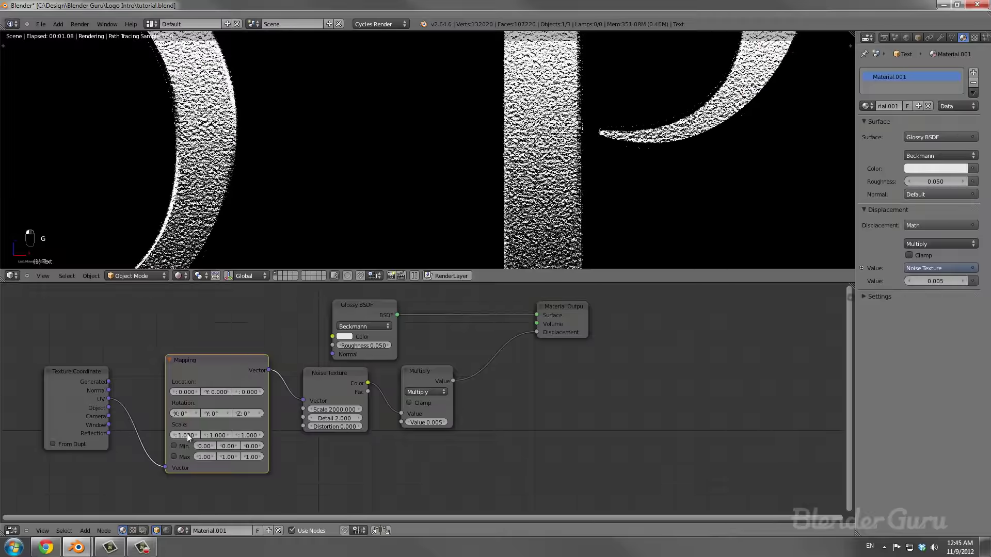
Set the Mapping node's X scale to 0.02 and check the stretched grain on the rendered letters.
left_click(187, 436)
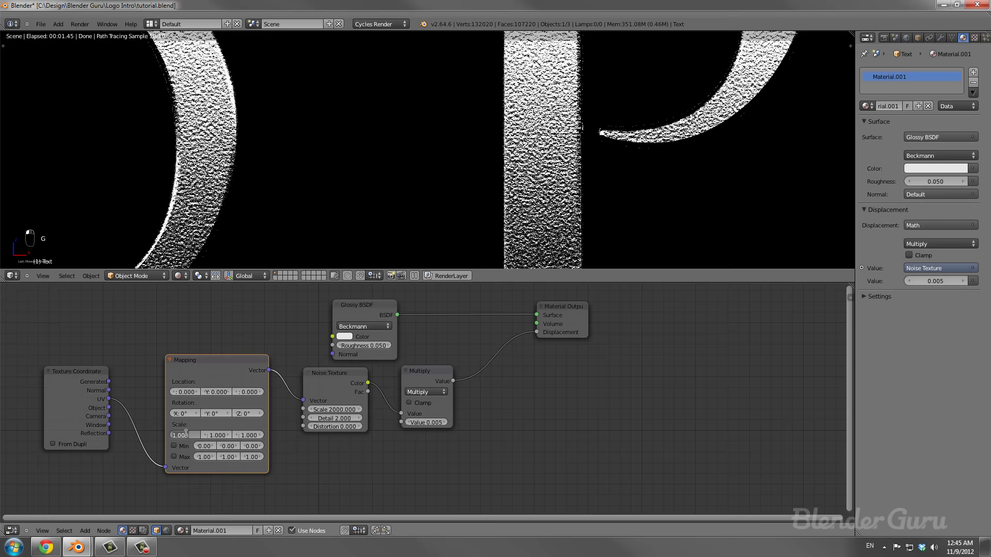
type("0")
type(".02")
key("Return")
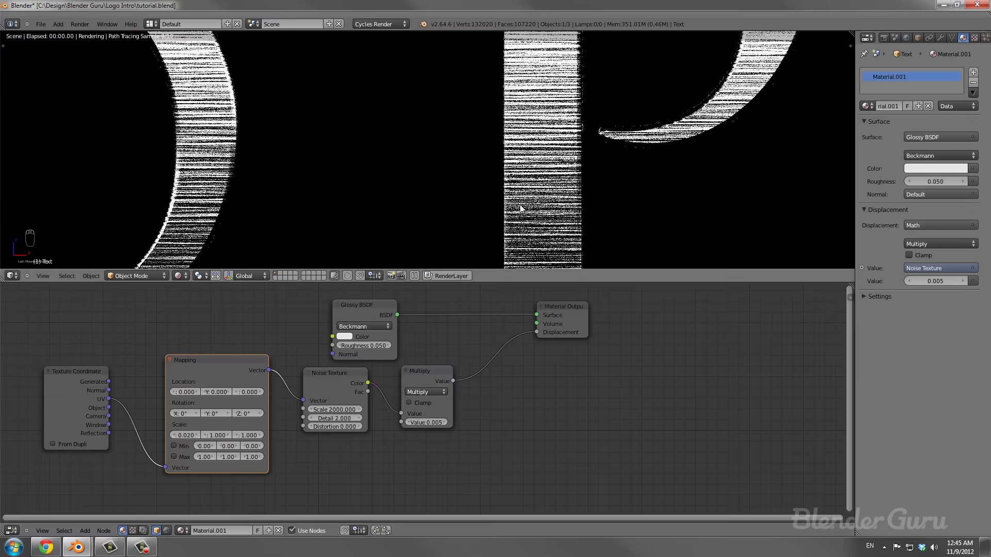
scroll(516, 199, "down", 3)
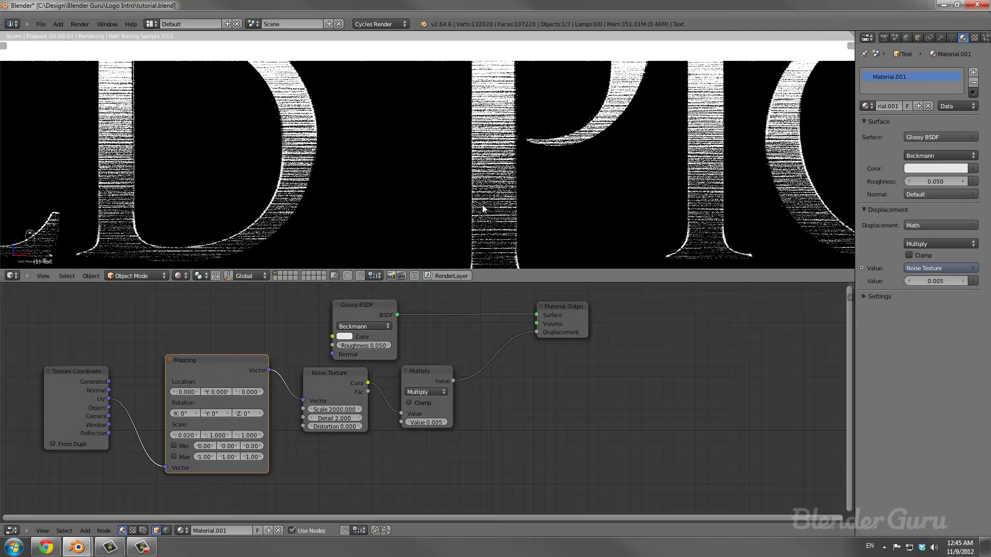
scroll(400, 229, "up", 1)
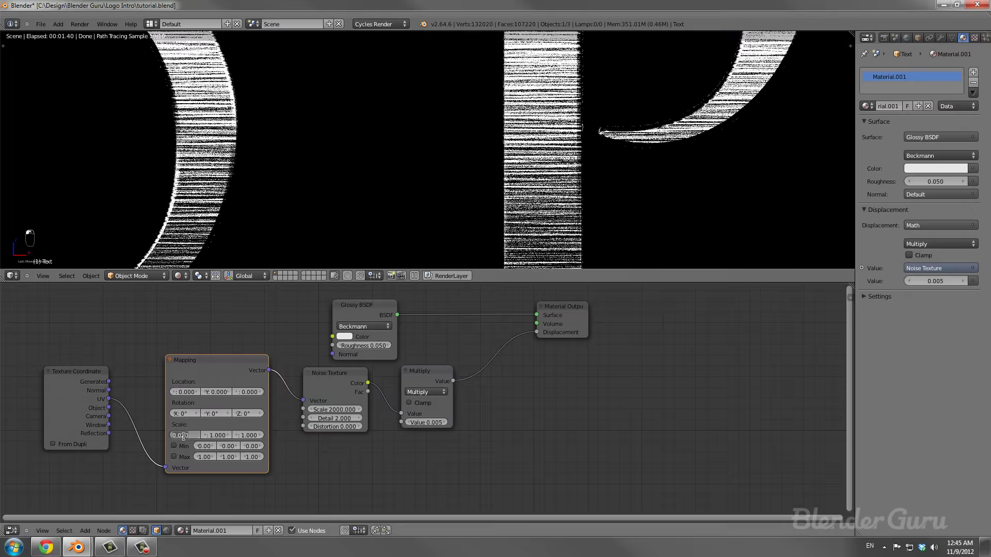
Set the Mapping node's X scale to 0.05 and inspect the brushed grain across several letters.
left_click(197, 436)
type("0.05")
key("Return")
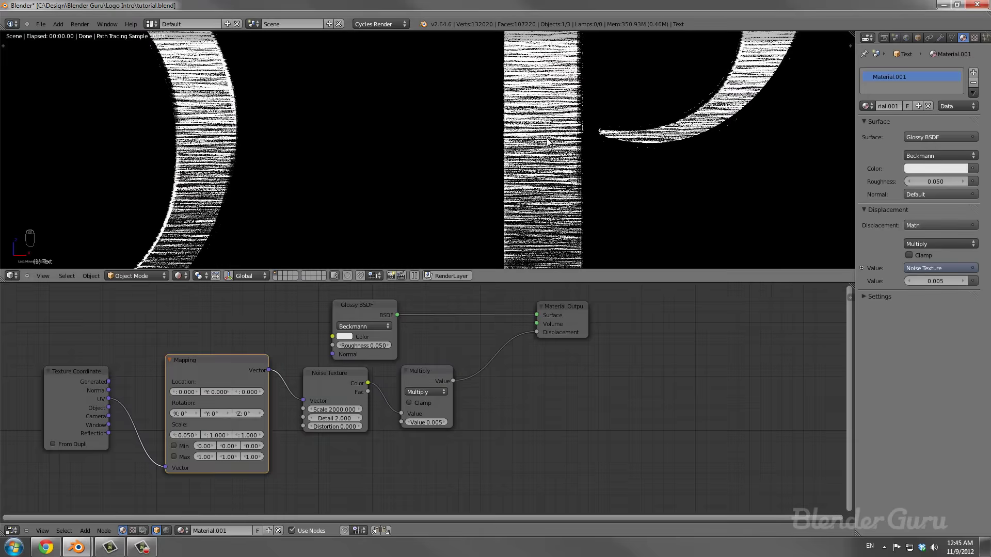
scroll(547, 141, "down", 1)
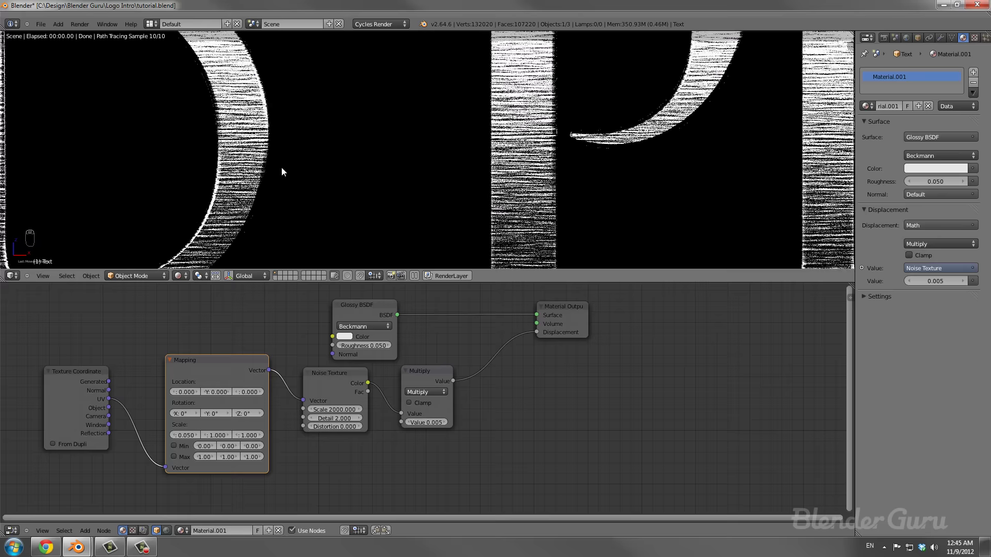
scroll(280, 179, "down", 2)
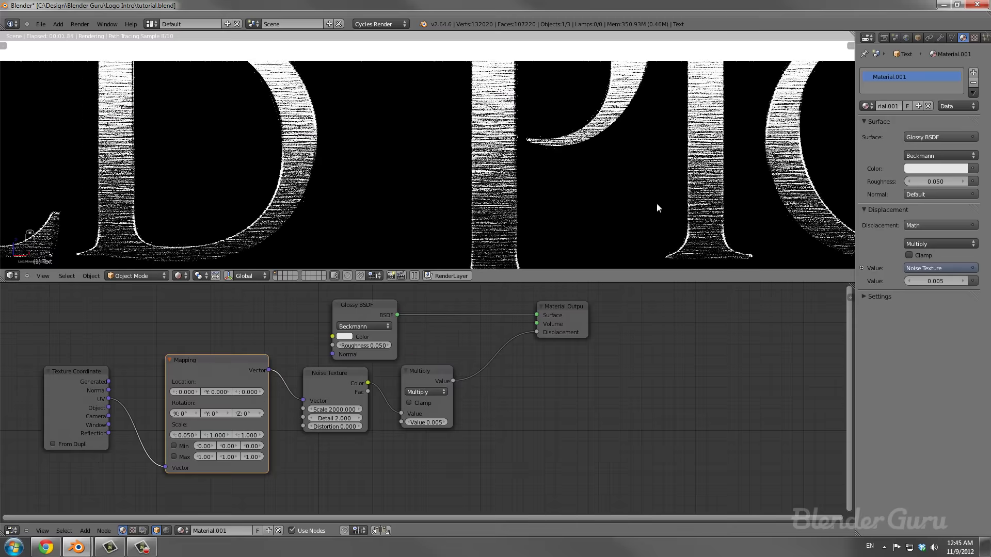
middle_click_drag(657, 203, 424, 206, "shift")
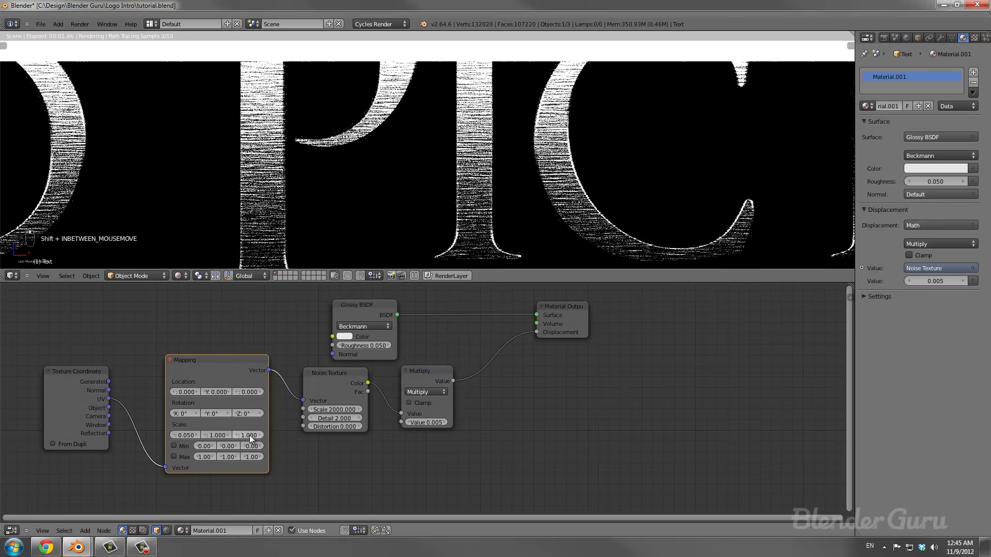
Set the Mapping node's Z scale to 0.05 and inspect the letters from other angles and from the front.
left_click(250, 435)
key("BackSpace")
type(".05")
key("Return")
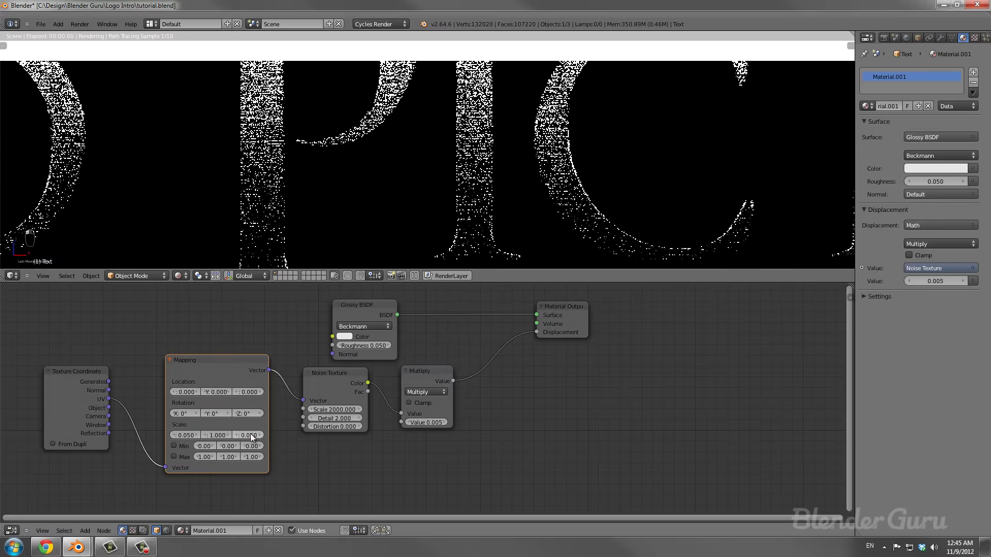
scroll(369, 145, "up", 3)
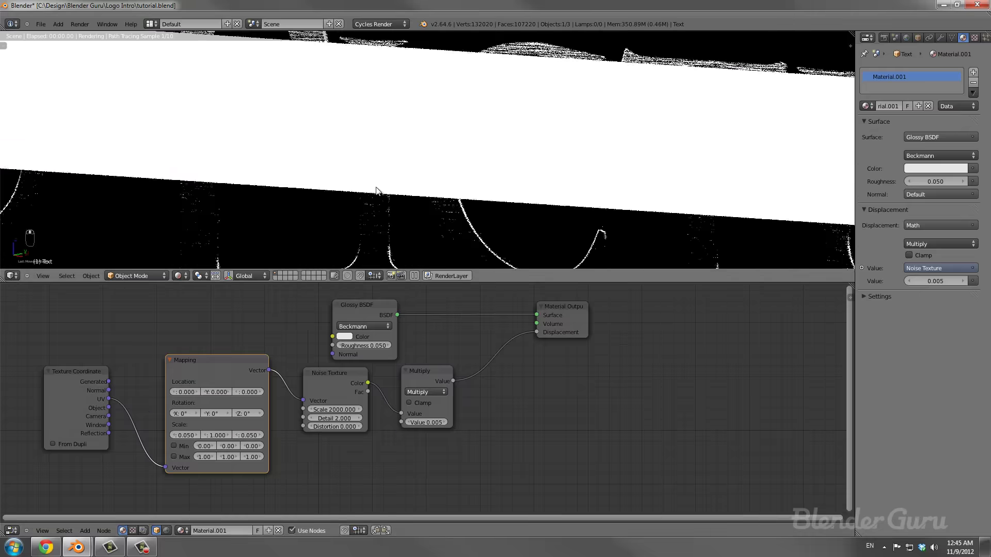
scroll(372, 166, "up", 2)
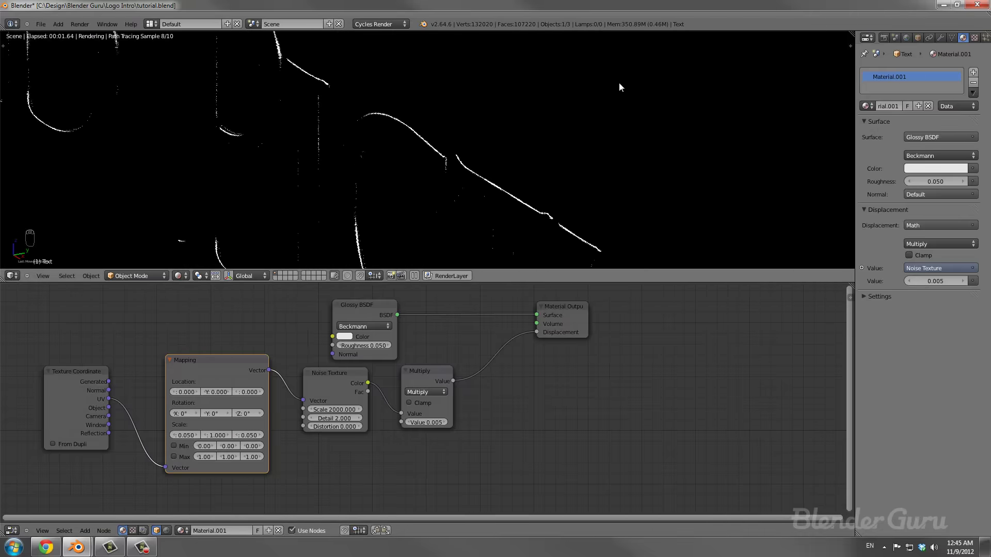
key("KP_1")
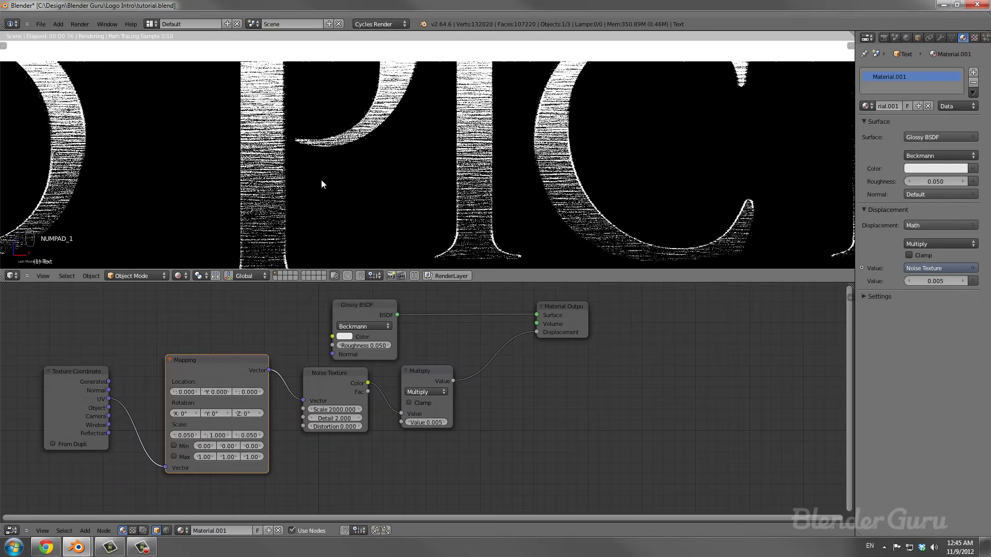
scroll(501, 184, "up", 1)
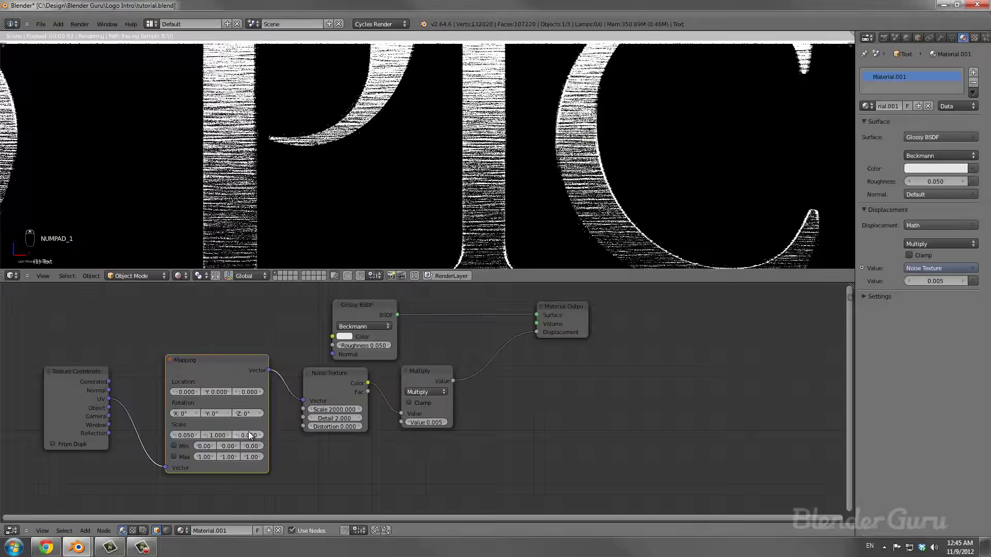
scroll(307, 196, "down", 1)
scroll(590, 174, "down", 2)
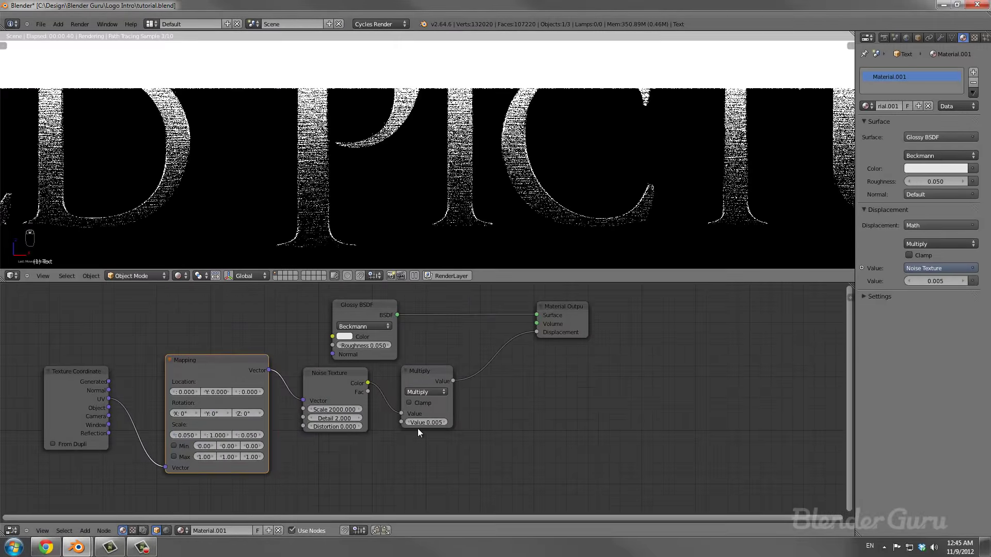
Set the Multiply node's second value to 0.003 and check the weaker displacement on the full text.
left_click(432, 421)
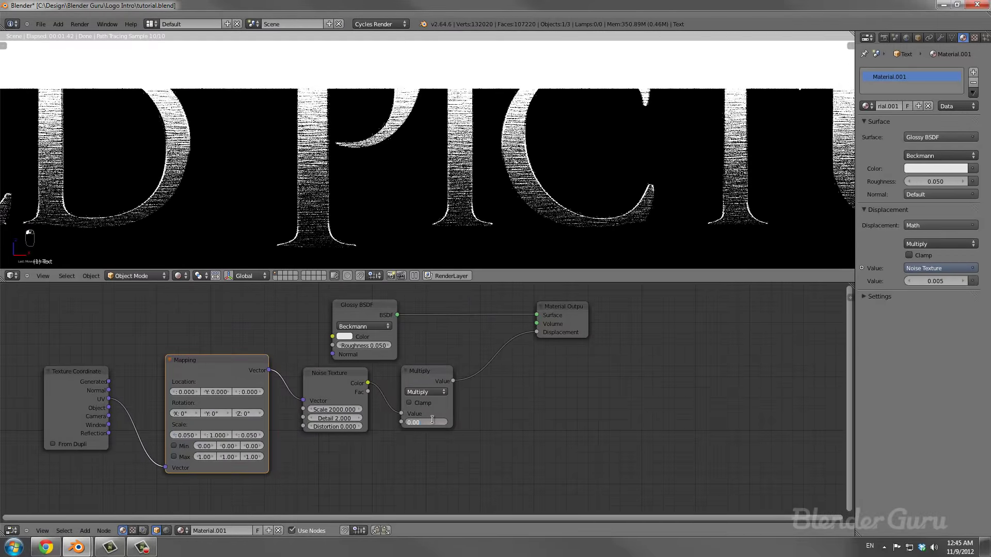
type("0.003")
key("Return")
scroll(386, 189, "up", 2)
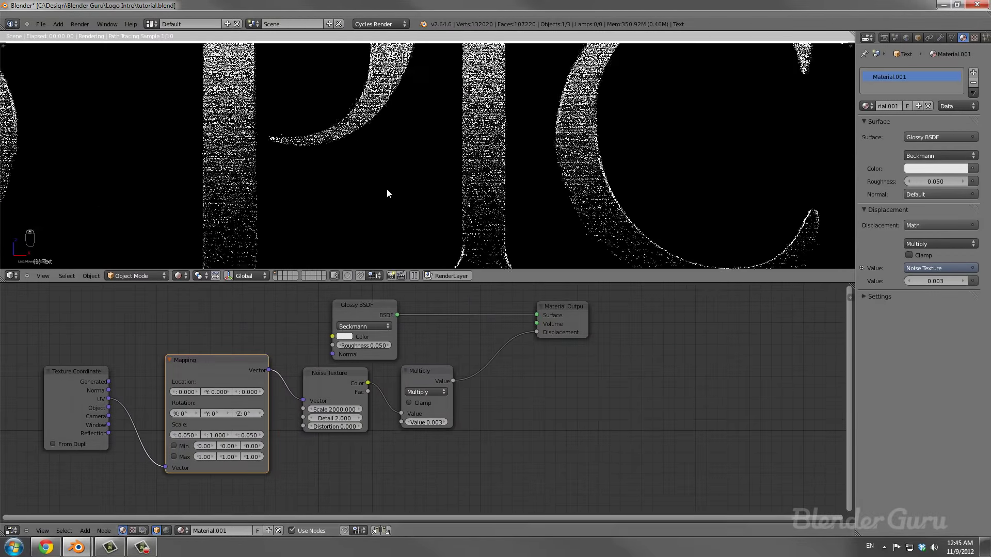
scroll(386, 189, "down", 4)
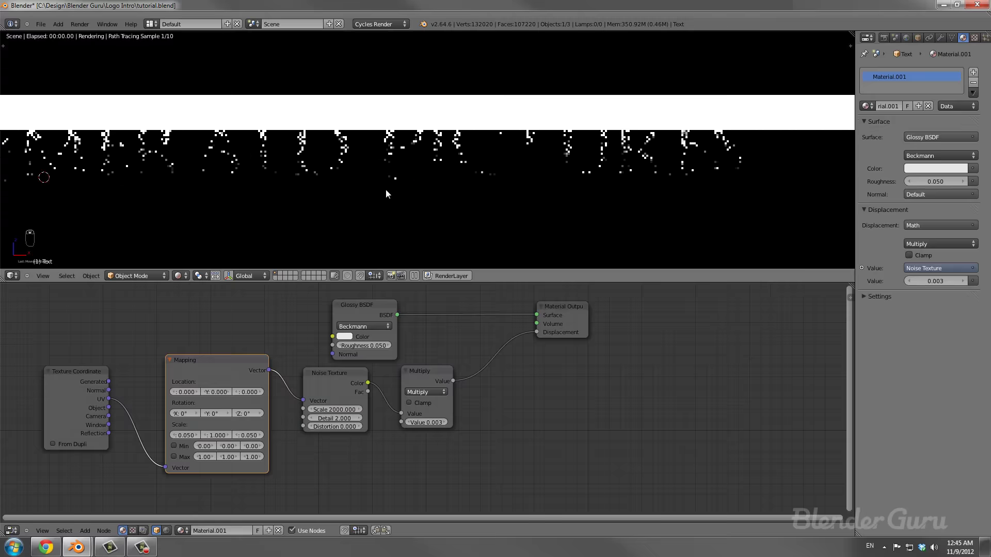
Select the emissive plane and raise it about 0.18 units along Z above the text.
right_click(483, 114)
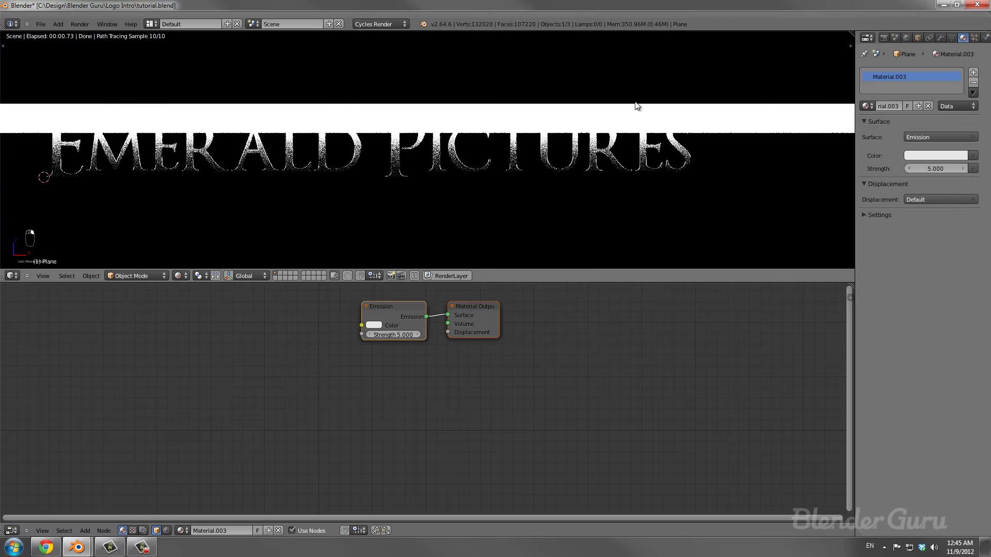
key("g")
key("z")
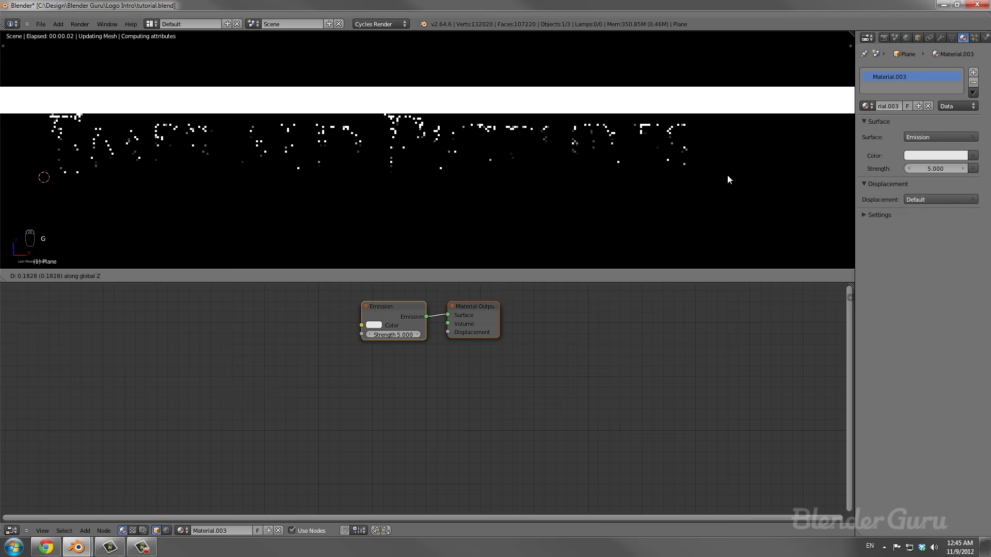
left_click(728, 180)
scroll(692, 168, "down", 4)
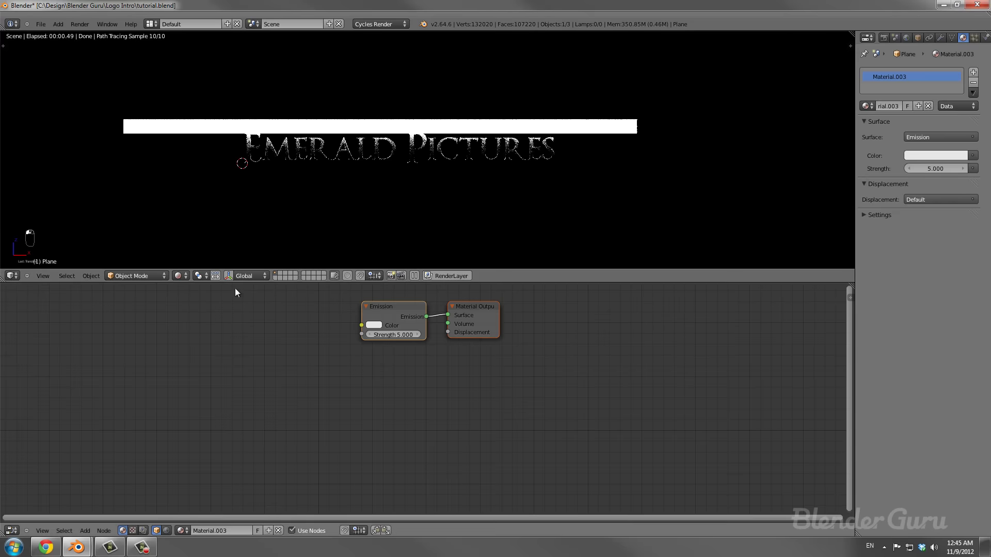
Switch the 3D view to solid shading and add a new camera to the scene.
left_click(187, 277)
left_click(200, 244)
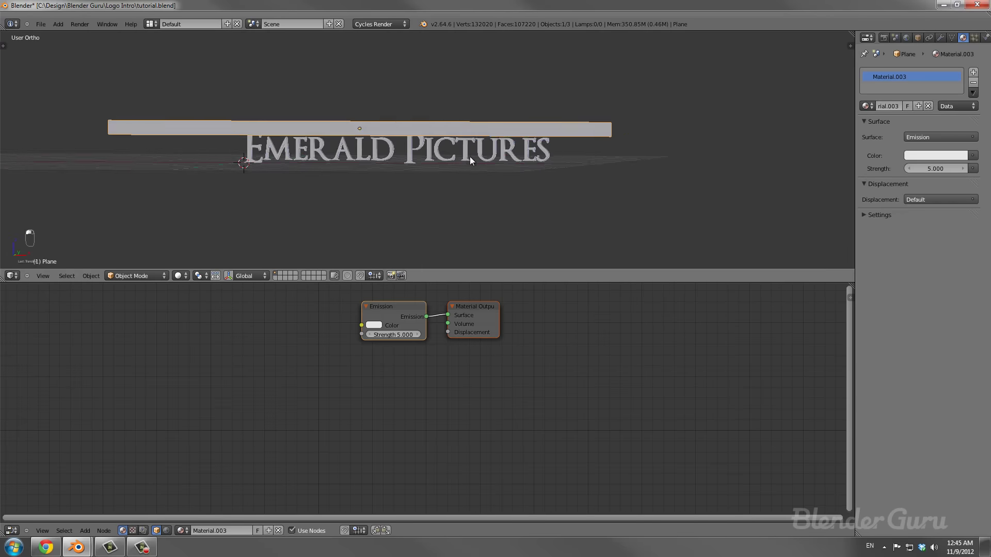
middle_click_drag(470, 156, 448, 189)
key("shift+a")
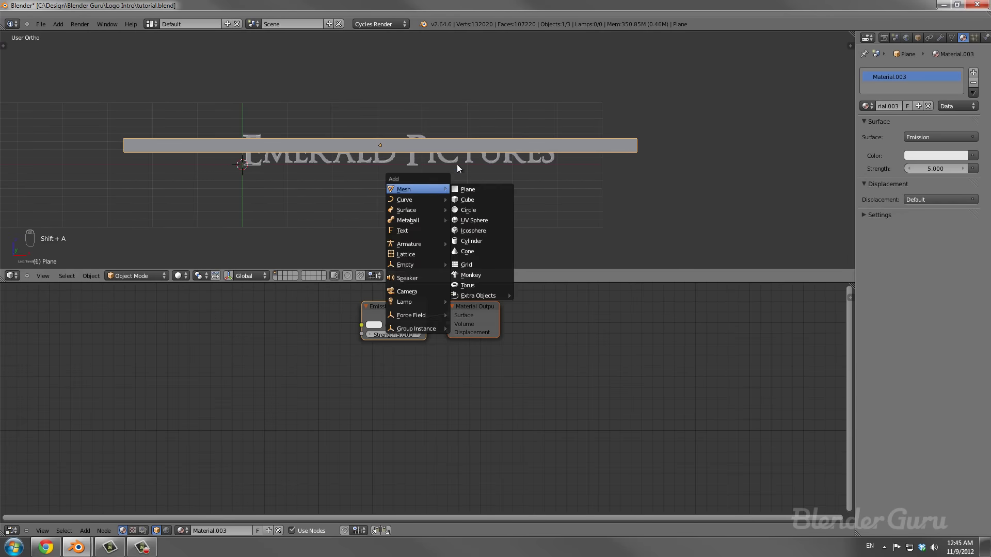
key("shift+a")
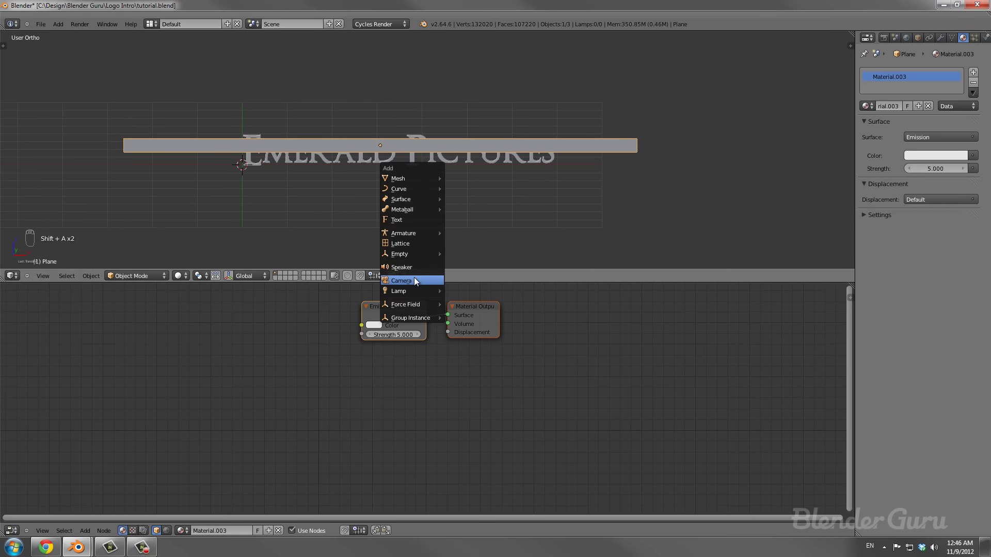
left_click(414, 276)
Select the old camera by its frame in the camera view and delete it.
key("KP_0")
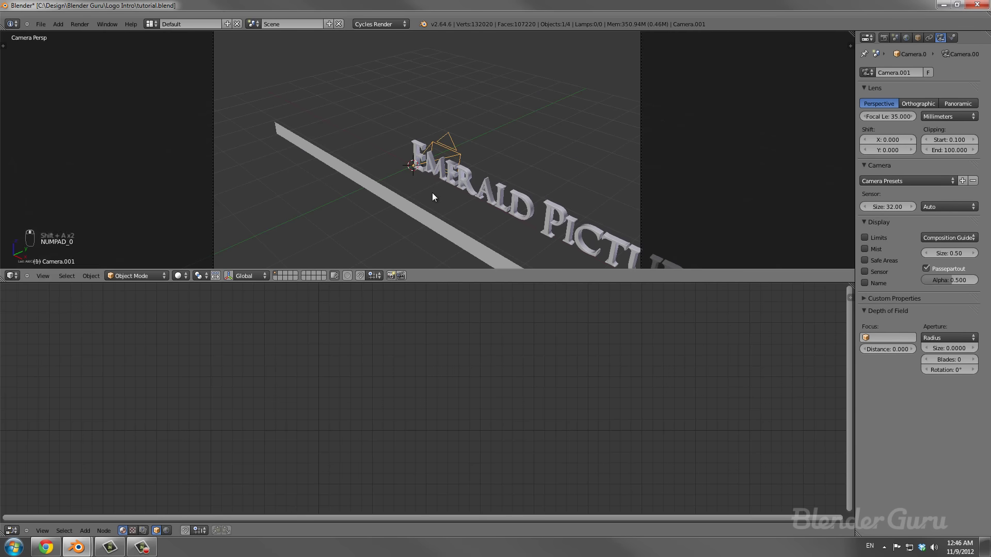
right_click(213, 155)
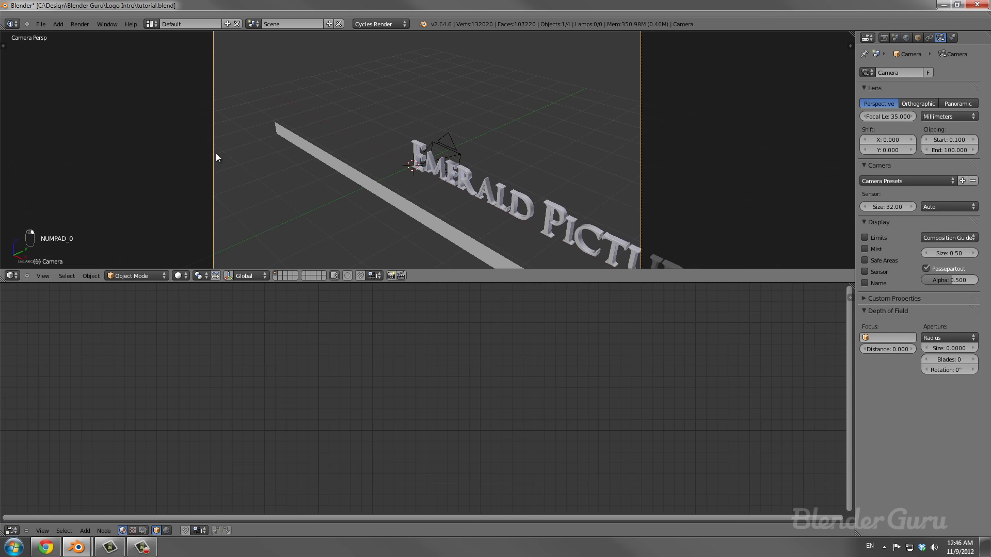
key("x")
left_click(216, 154)
Select the new camera, make it the active camera and align it to the front view of the text.
right_click(361, 102)
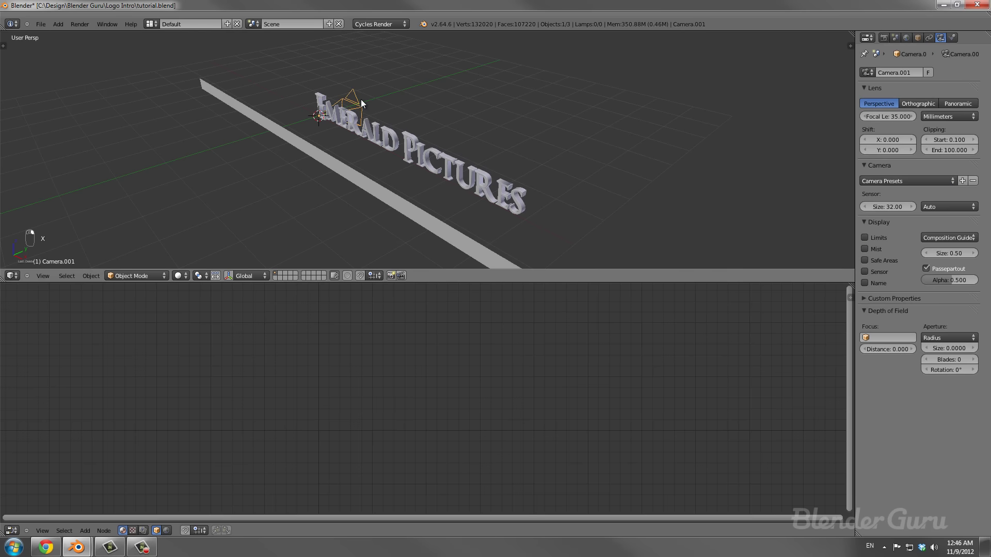
key("KP_1")
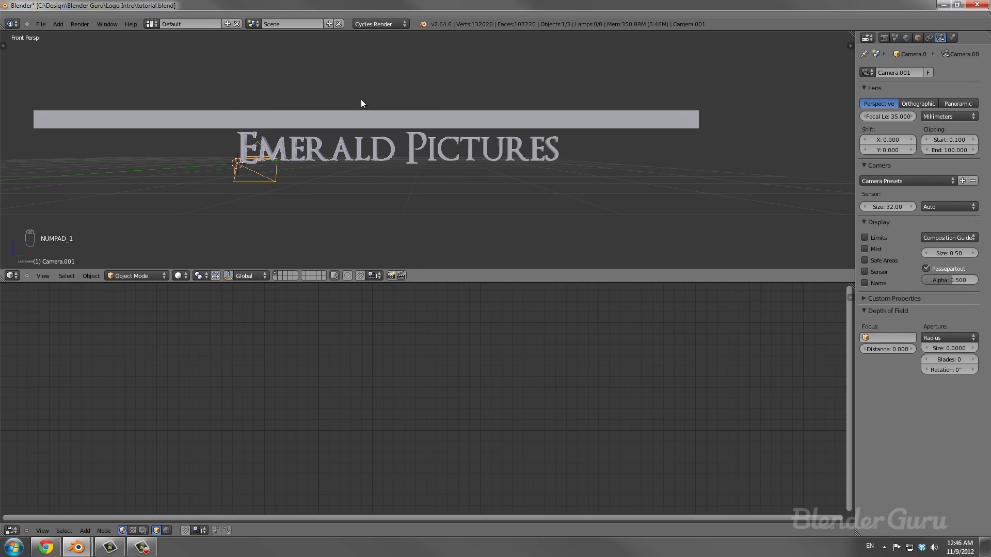
key("ctrl+alt+KP_0")
key("ctrl+KP_0")
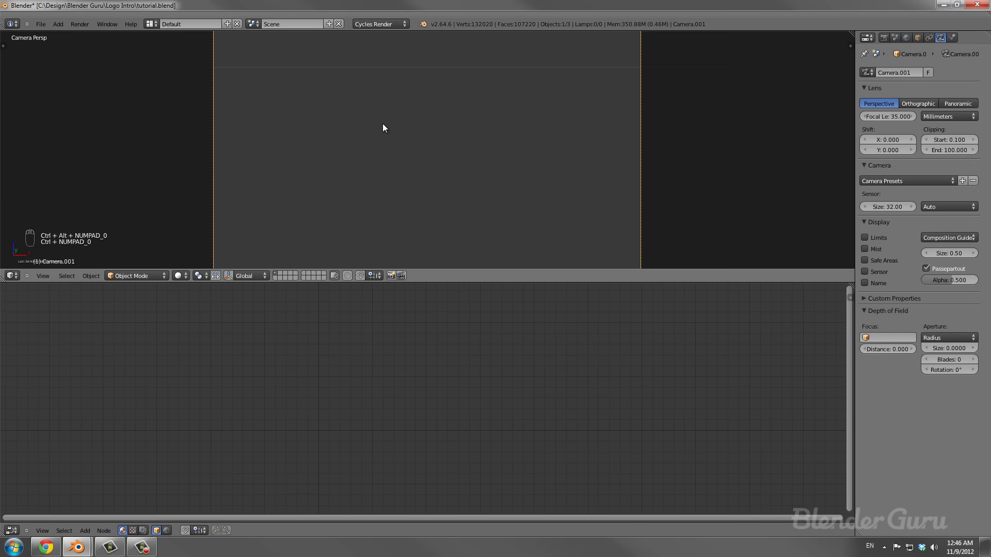
key("KP_1")
key("ctrl+alt+KP_0")
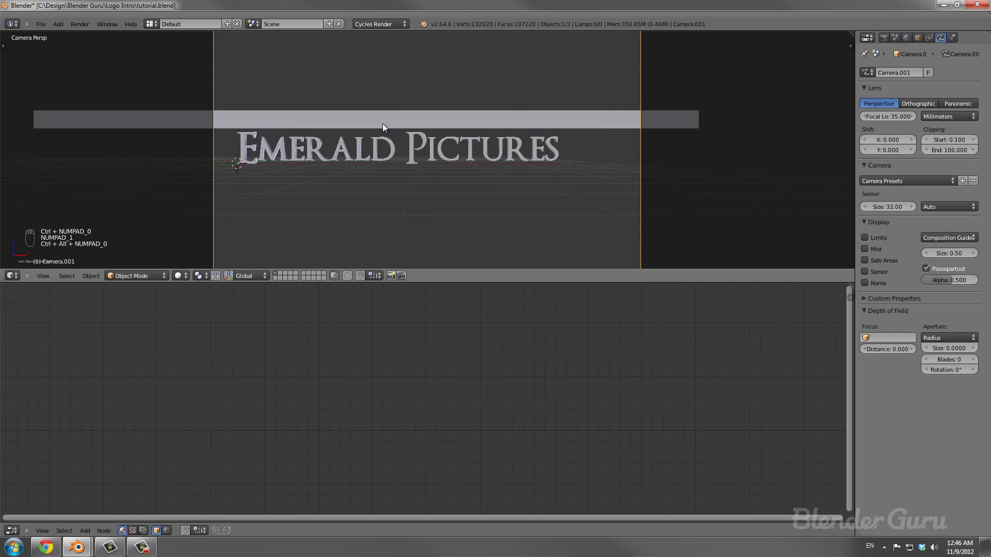
Move the new camera about -0.81 units along X and turn on its safe areas display.
key("g")
key("x")
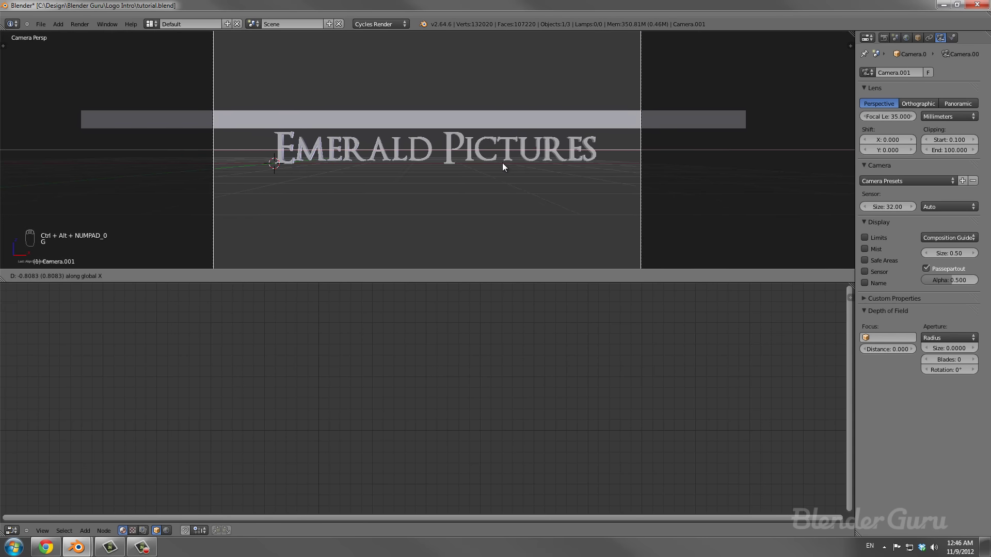
left_click(500, 165)
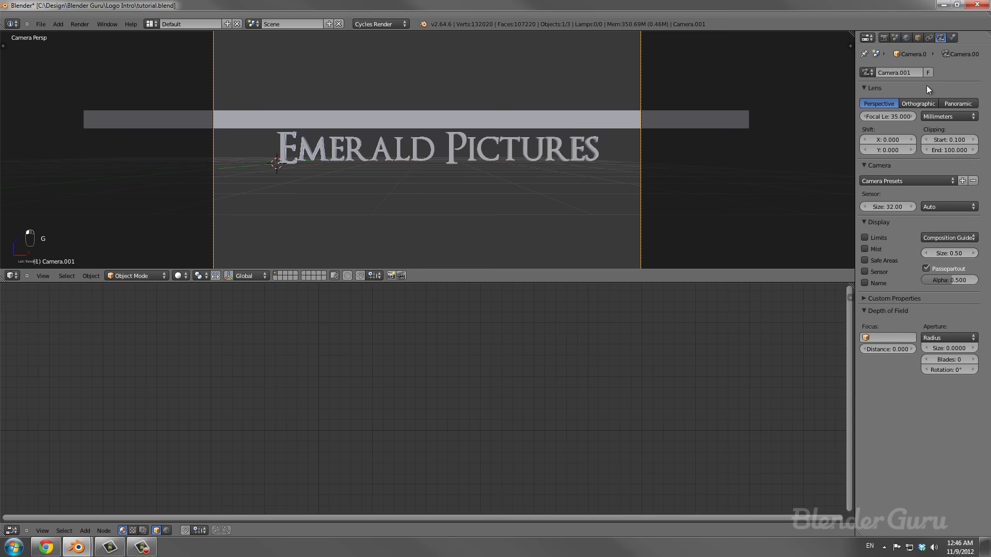
left_click(880, 261)
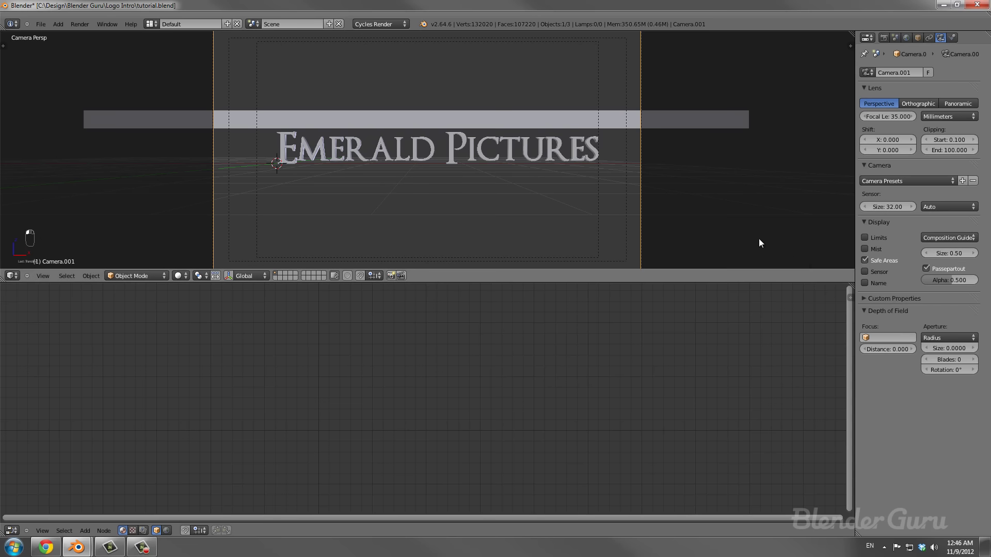
Centre the text within the safe areas by shifting the camera about 0.30 along X and 0.40 along Y, with a final small nudge.
key("g")
key("x")
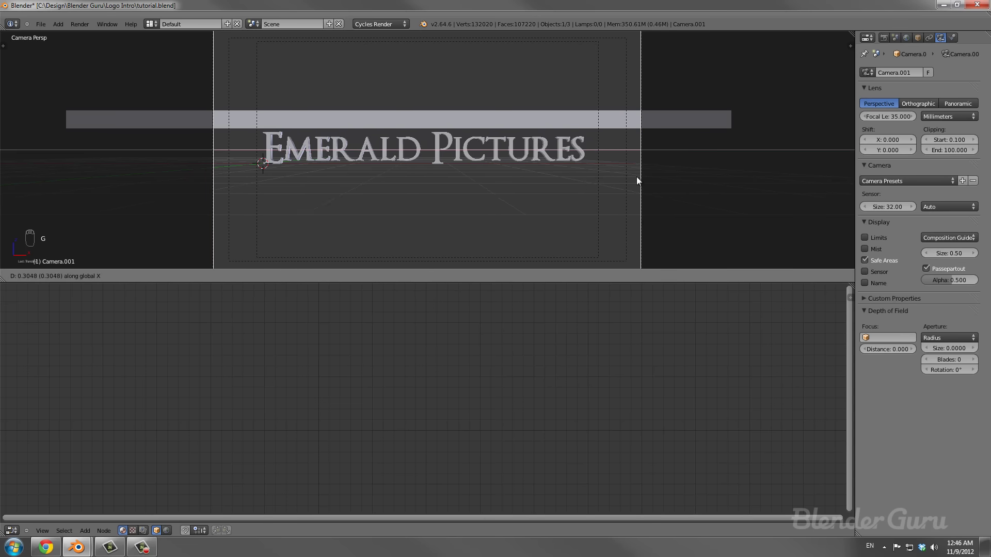
right_click(635, 177)
key("g")
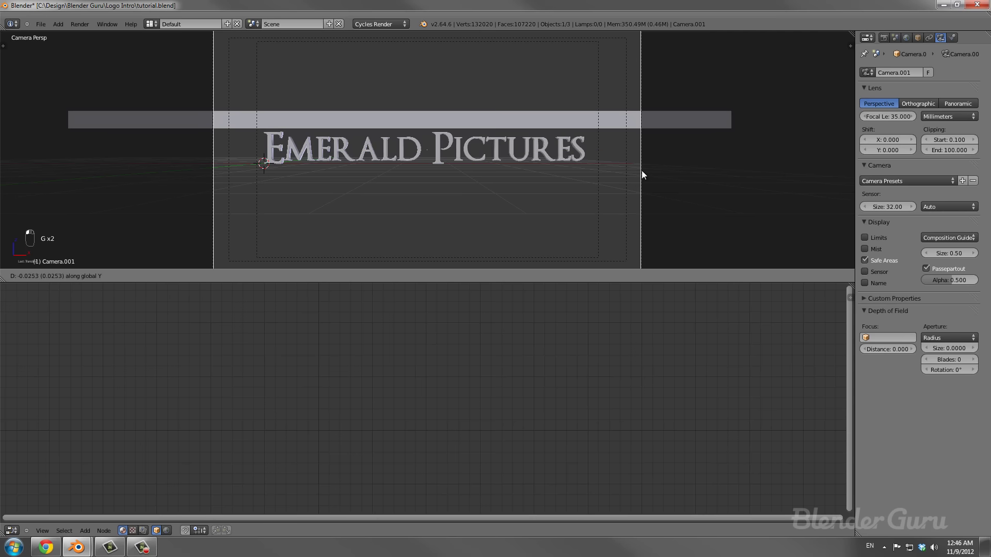
right_click(642, 172)
key("g")
key("y")
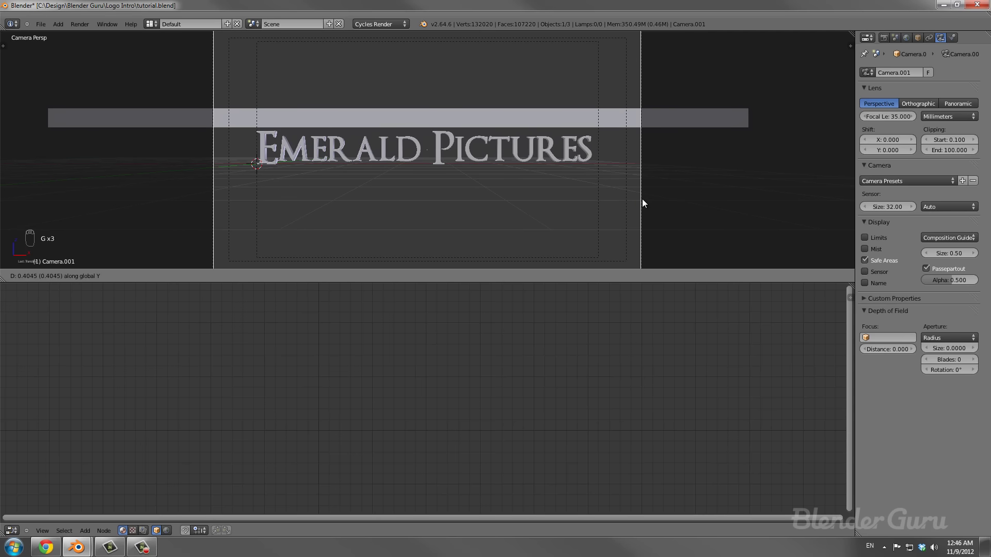
key("g")
right_click(640, 204)
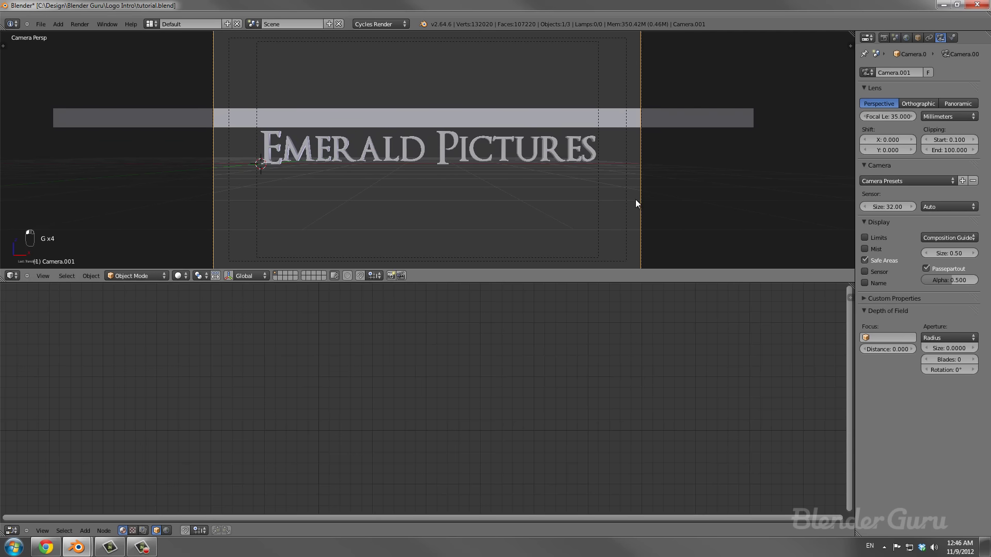
key("g")
left_click(638, 199)
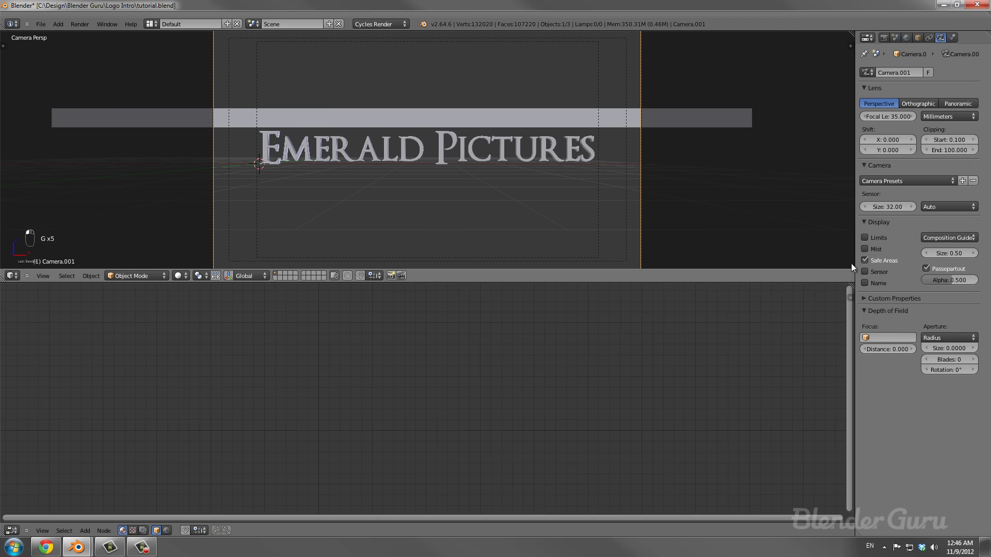
Select the text and the camera in turn and save the file.
right_click(376, 158)
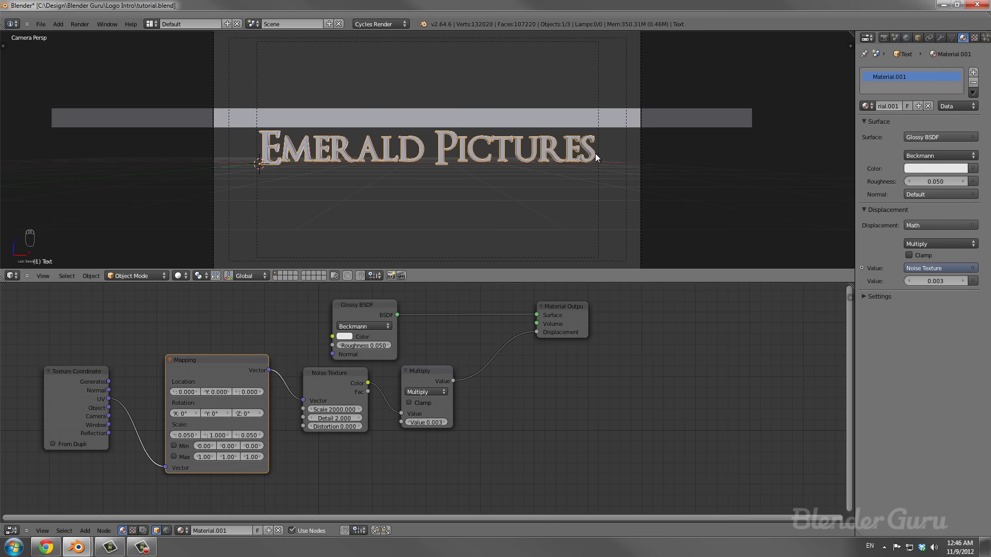
right_click(560, 124)
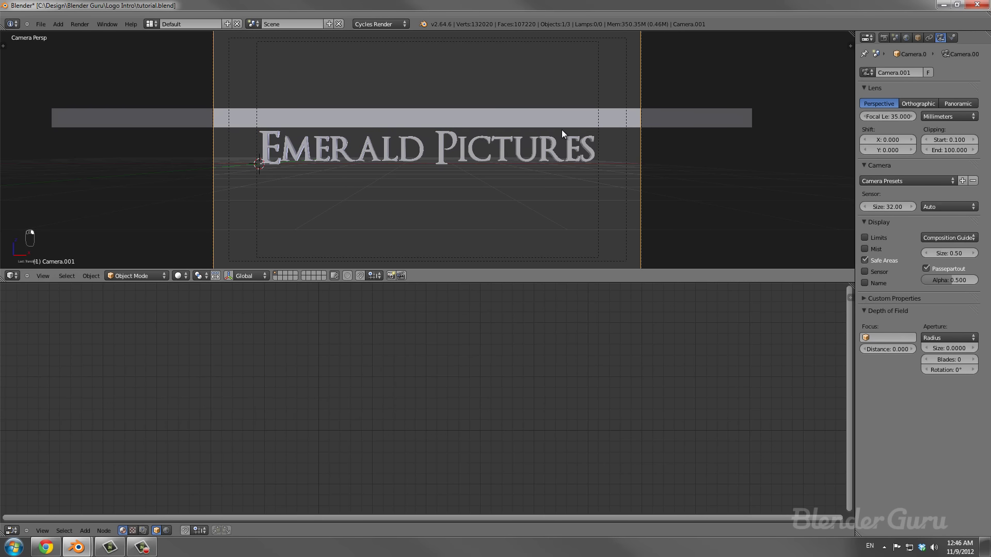
key("ctrl+s")
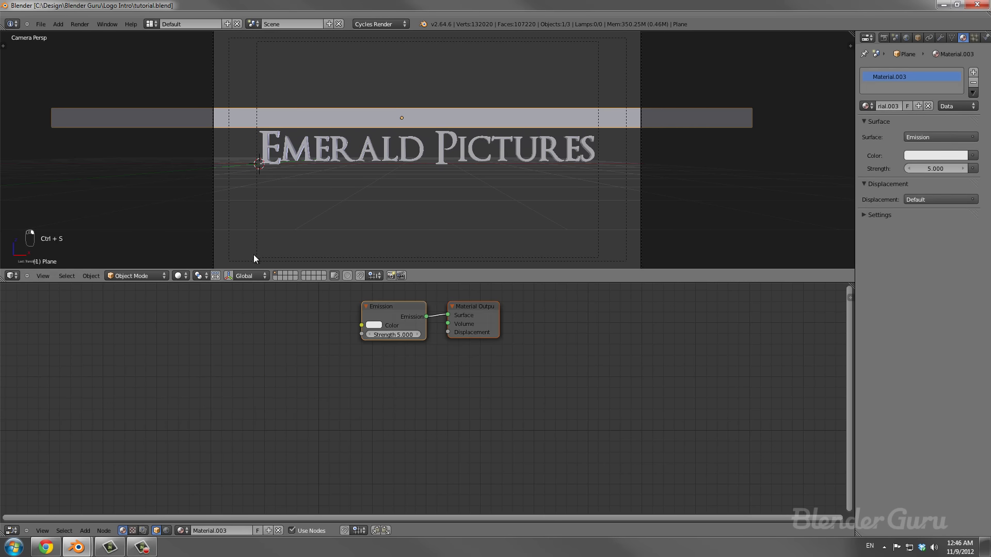
Preview the text and emissive plane in rendered shading from the camera view and from the side.
left_click(179, 276)
left_click(200, 203)
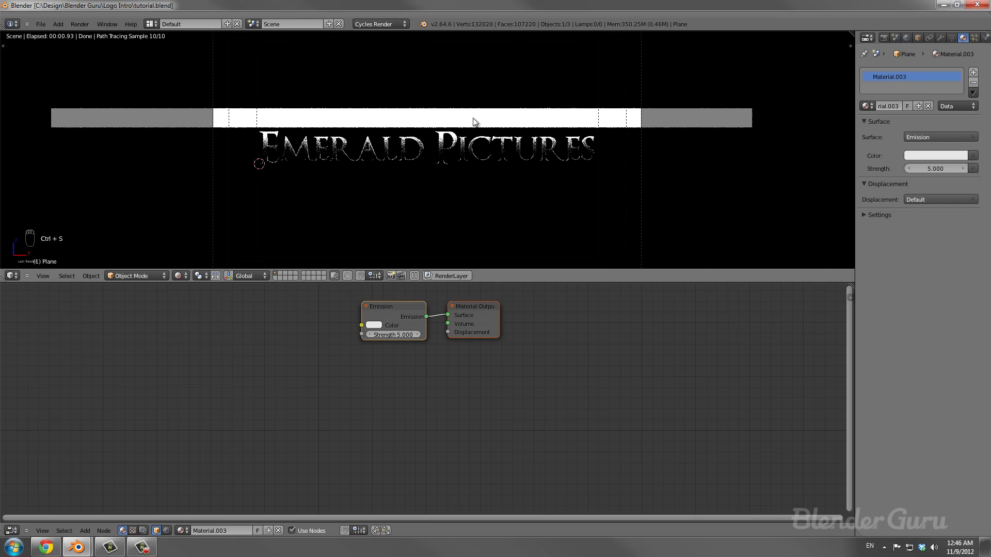
middle_click_drag(473, 122, 187, 276)
Return to solid shading, move the emissive plane away from the text toward the camera, and switch back to the camera view.
left_click(187, 276)
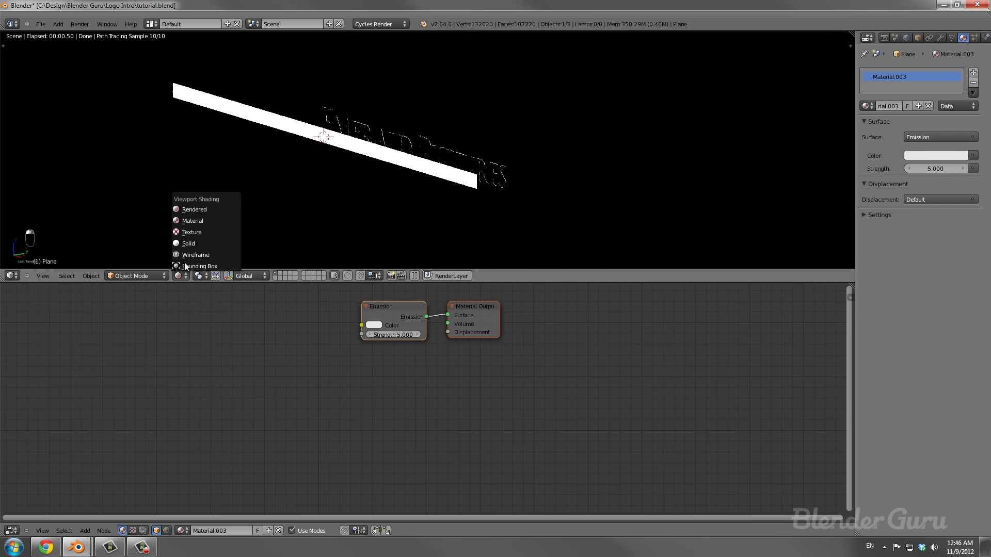
left_click(192, 243)
mouse_move(388, 168)
middle_mouse_down()
mouse_move(419, 164)
mouse_move(360, 166)
mouse_move(387, 163)
middle_mouse_up()
key("g")
left_click(342, 166)
key("KP_0")
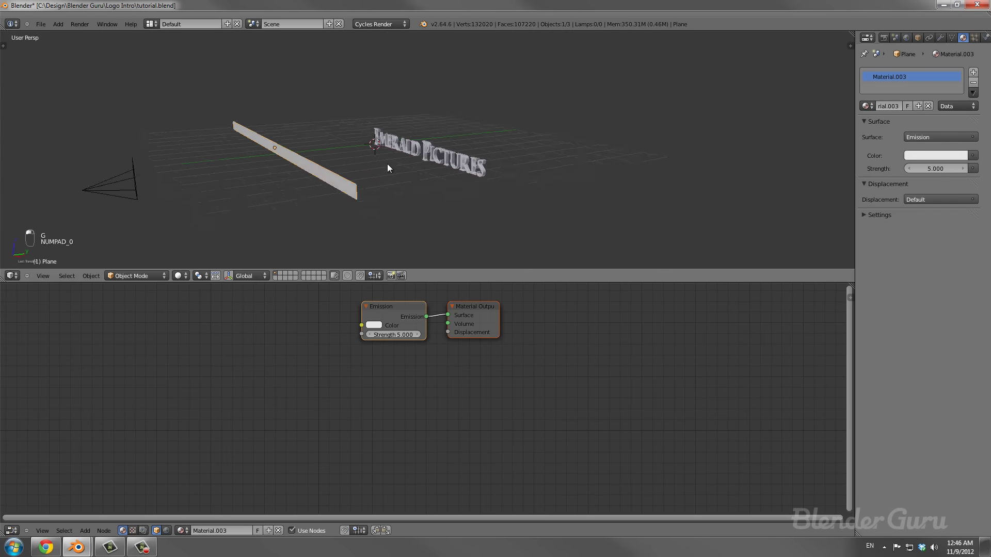
Examine the text's reflections up close in rendered shading through the camera, then restore solid shading.
left_click(178, 275)
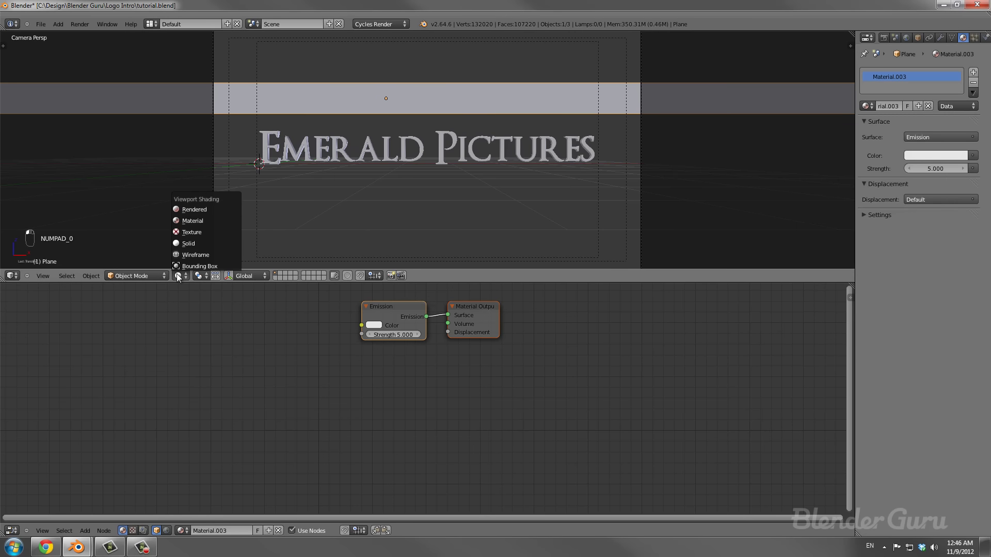
left_click(212, 208)
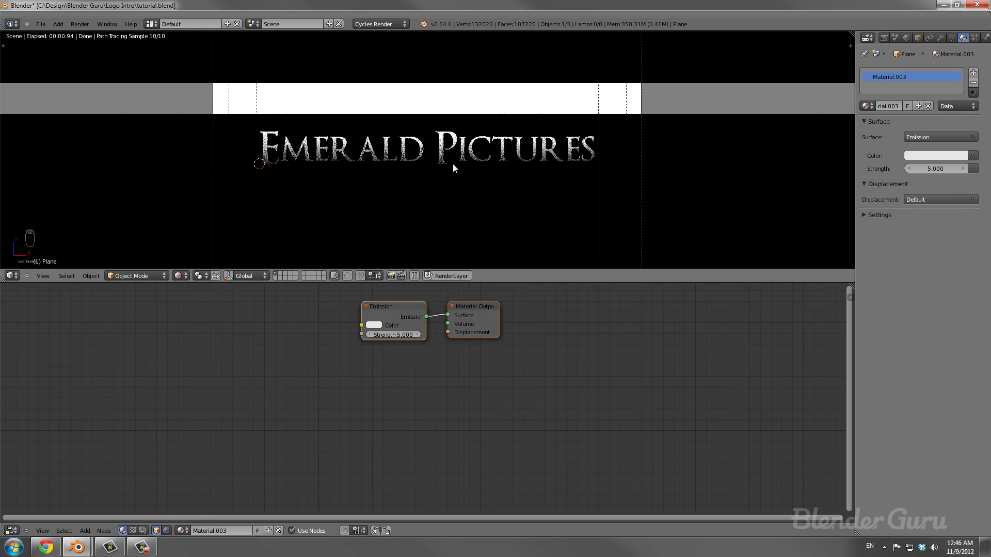
scroll(453, 163, "up", 4)
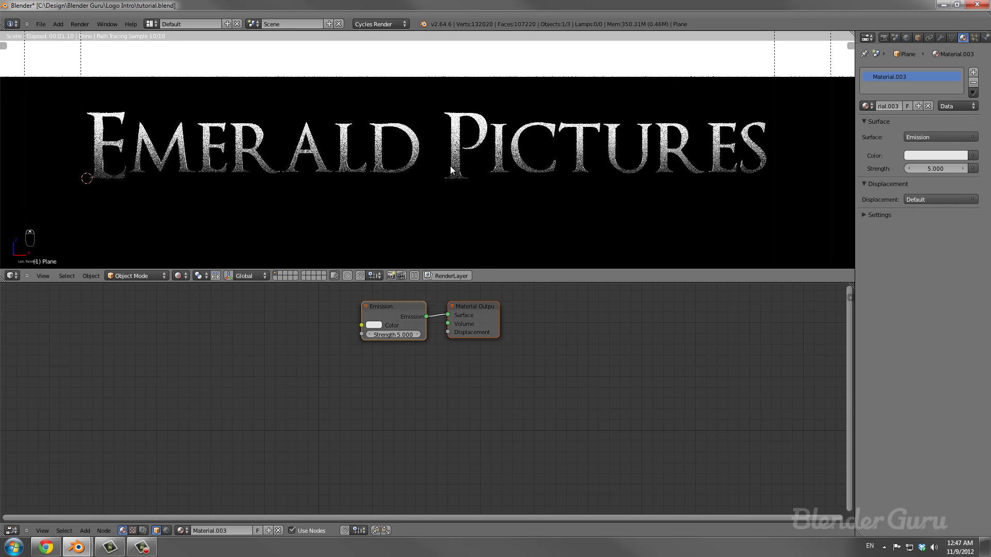
scroll(487, 176, "down", 4)
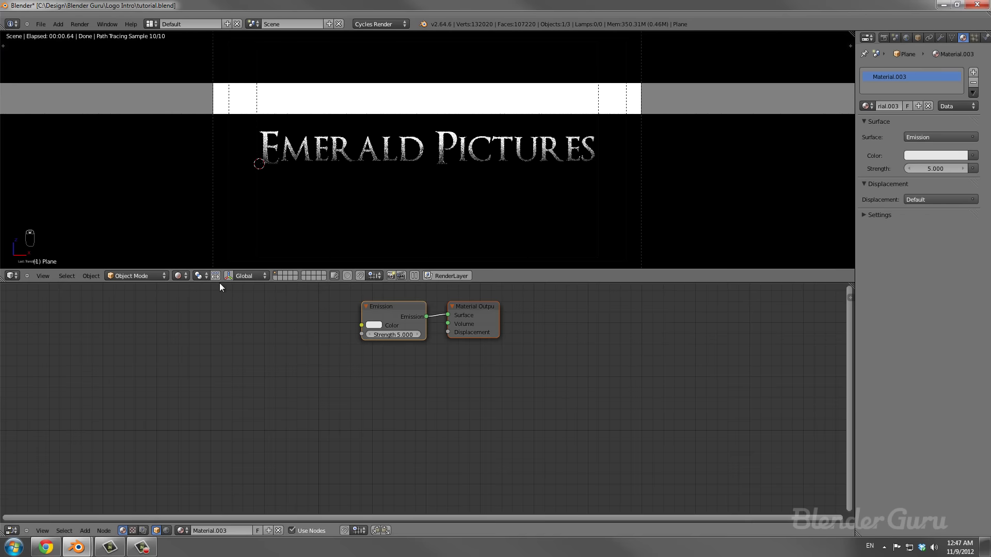
left_click(179, 276)
left_click(197, 245)
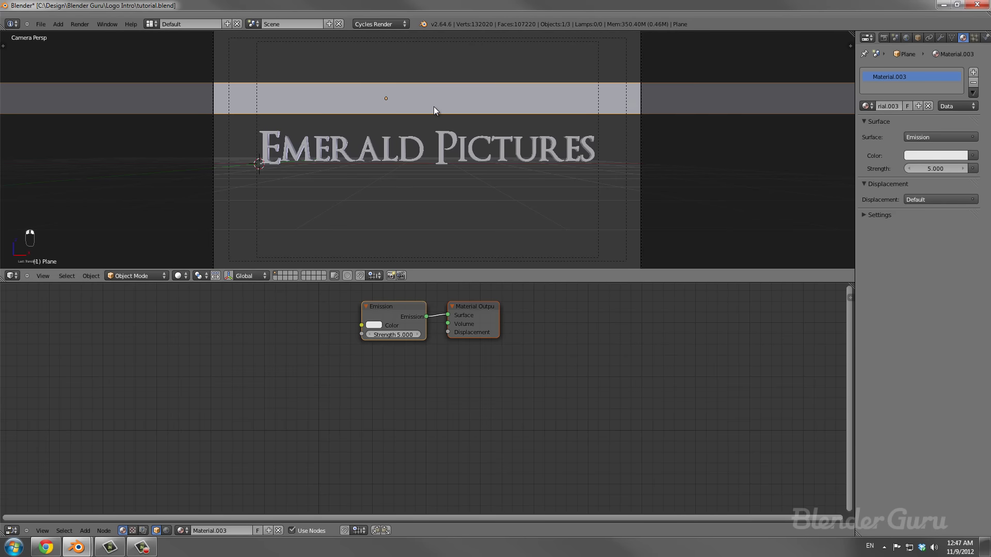
Duplicate the emissive plane in the right side view and place the copy below the text.
key("KP_3")
key("shift+d")
left_click(549, 169)
scroll(542, 175, "up", 3)
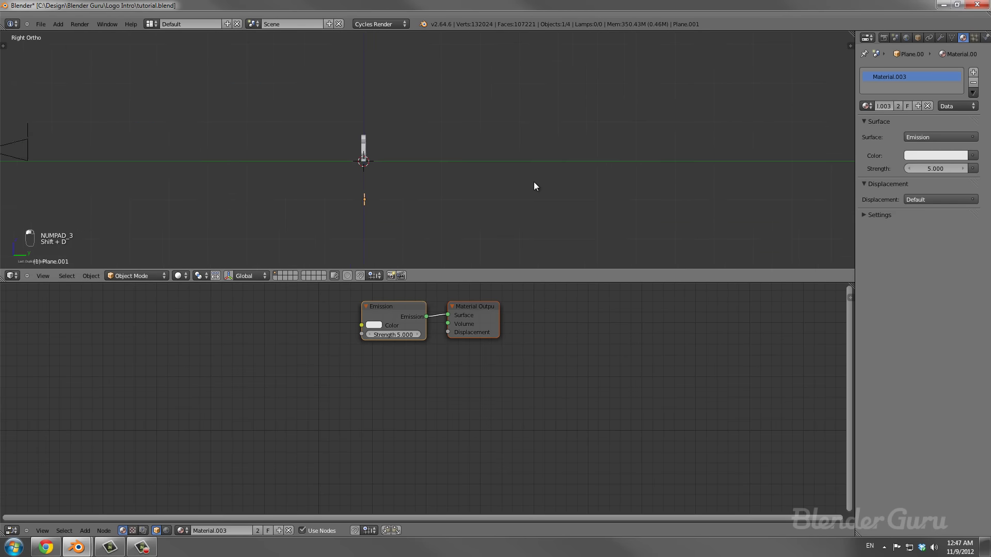
Rotate the duplicated plane to lie flat beneath the text and move it about -0.15 units along Y.
key("r")
left_click(280, 106)
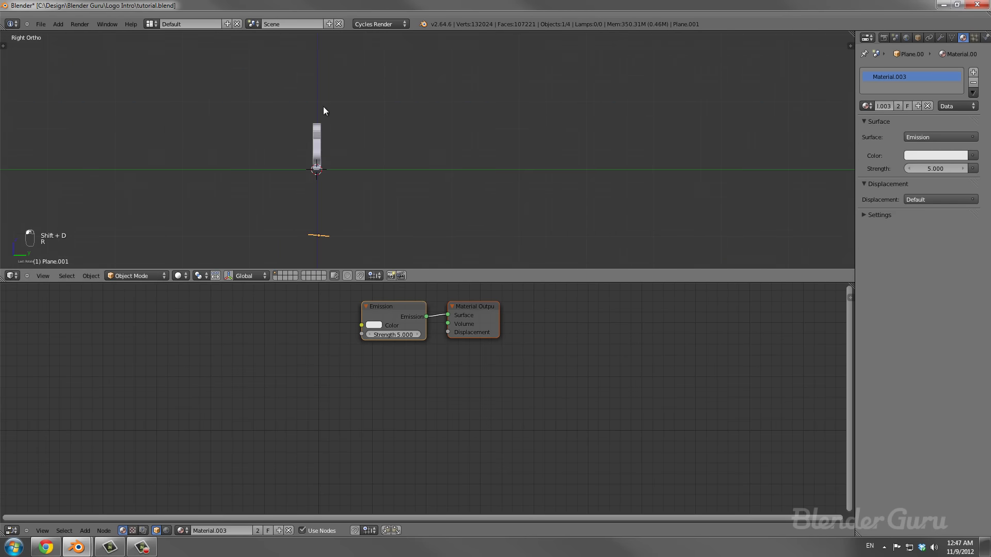
key("r")
key("g")
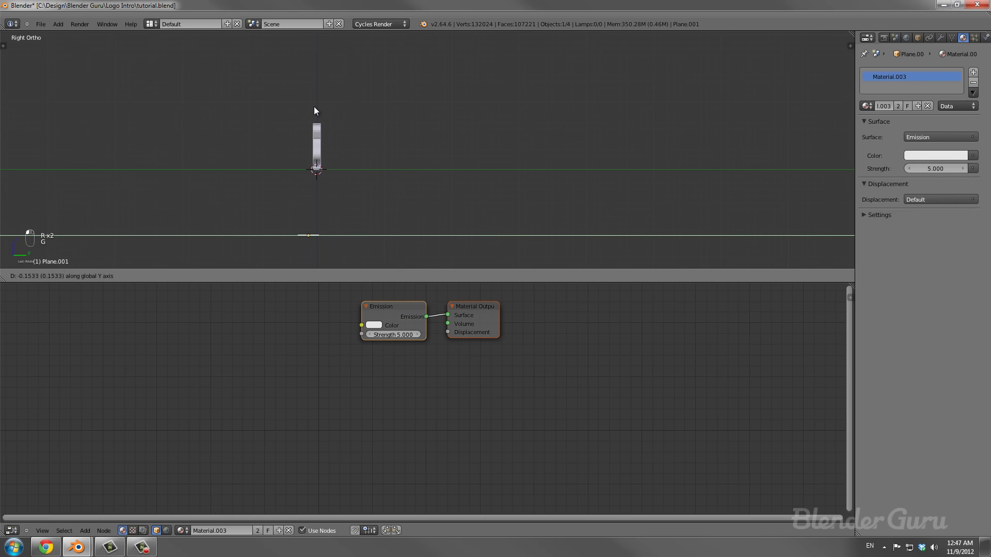
left_click(314, 106)
Scale the lower plane by about 1.9 along Y and check its placement beneath the text.
key("s")
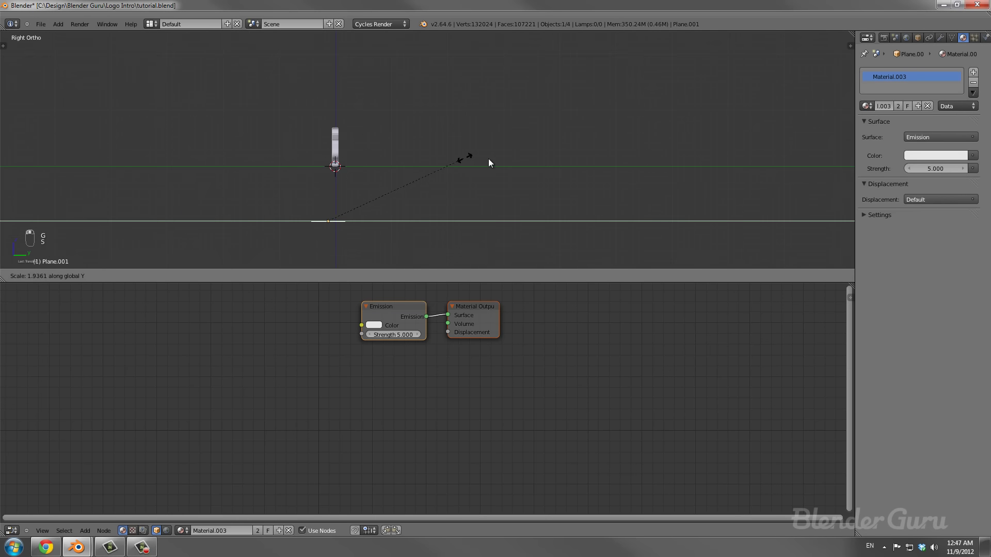
left_click(478, 165)
key("g")
right_click(406, 177)
middle_click_drag(406, 178, 409, 224)
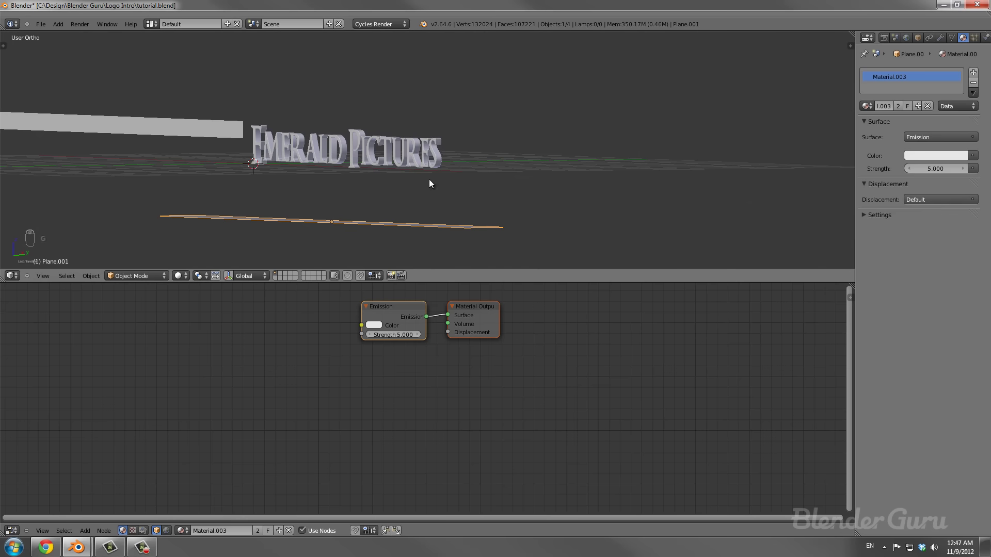
Give the lower plane its own copy of the emission material and set its strength to 3.
left_click(898, 106)
left_click(932, 171)
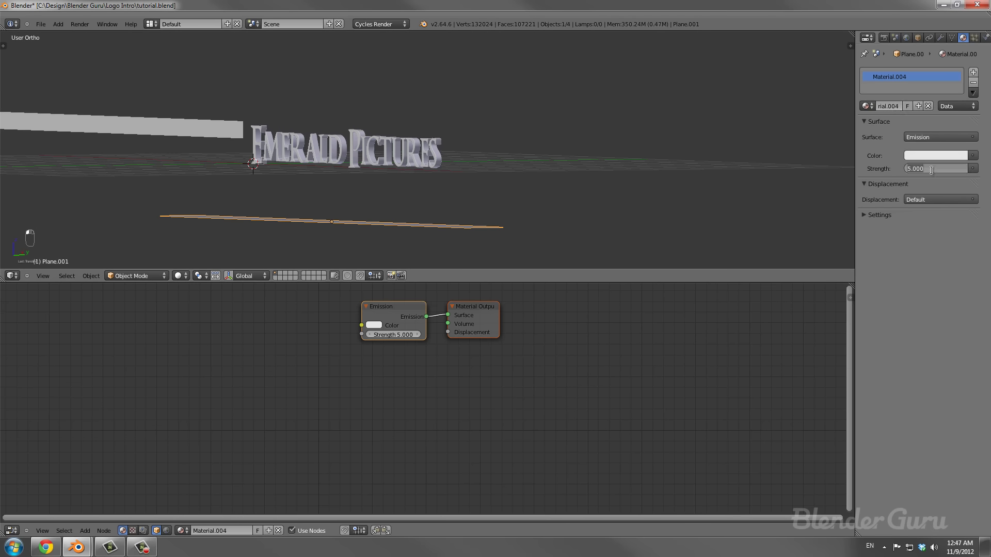
type("3")
key("Return")
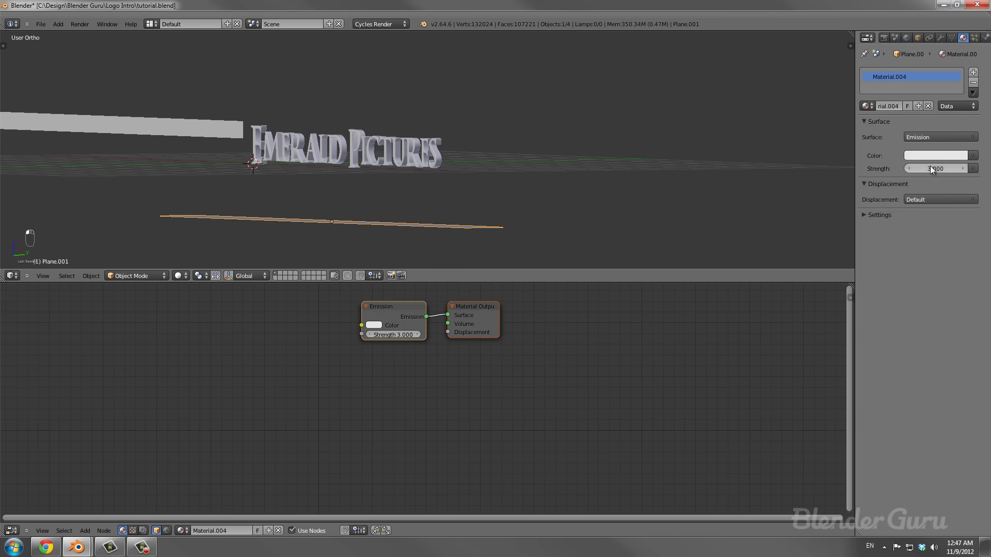
Set the lower plane's emission color to pale orange (R 0.800, G 0.574, B 0.395) and save the file.
left_click(933, 154)
left_click(905, 221)
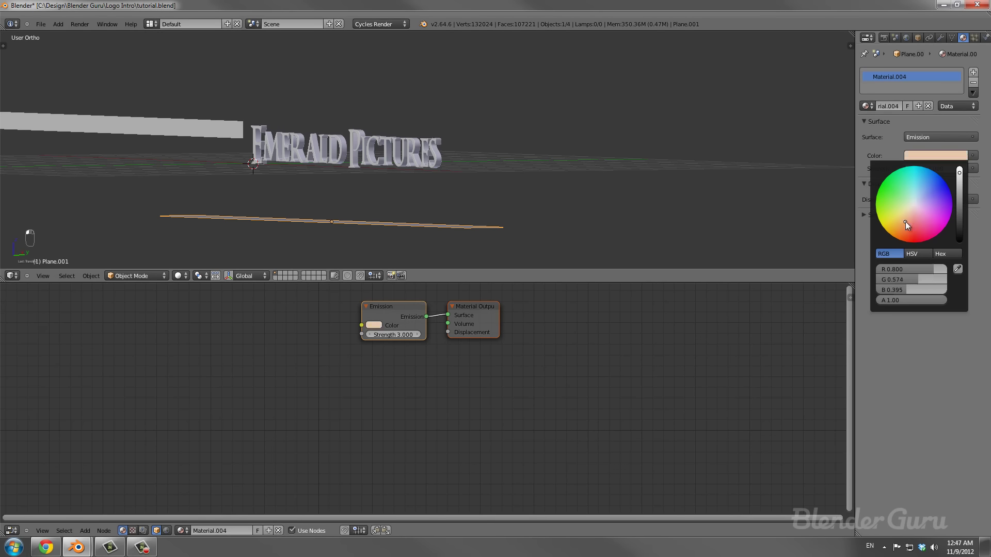
key("ctrl+s")
Render the image from the camera view and examine the lit text up close.
key("KP_0")
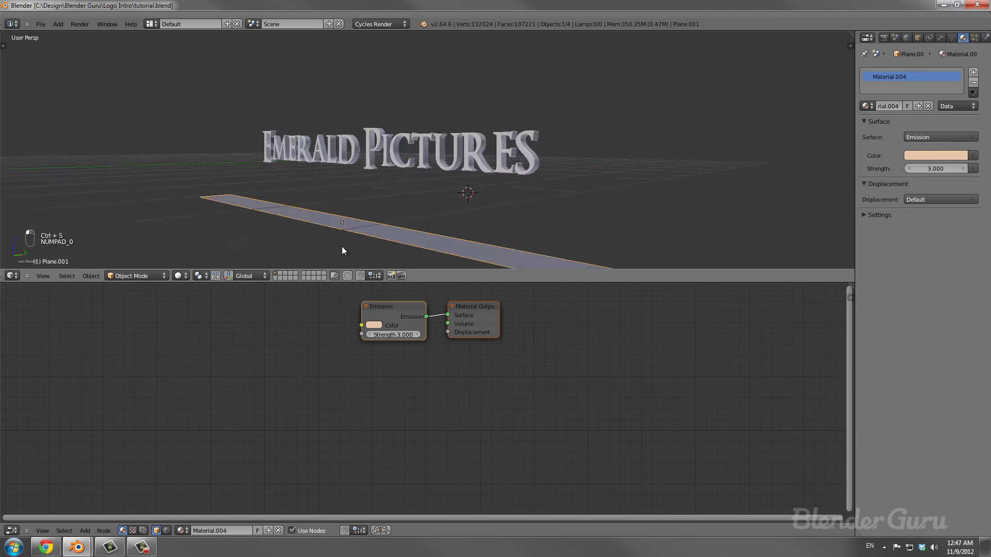
key("F12")
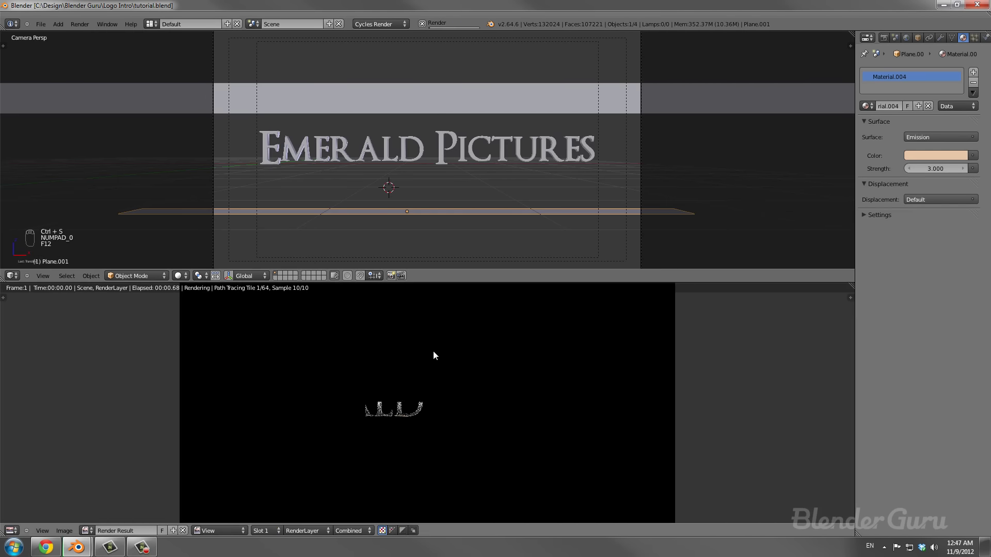
scroll(477, 361, "up", 4)
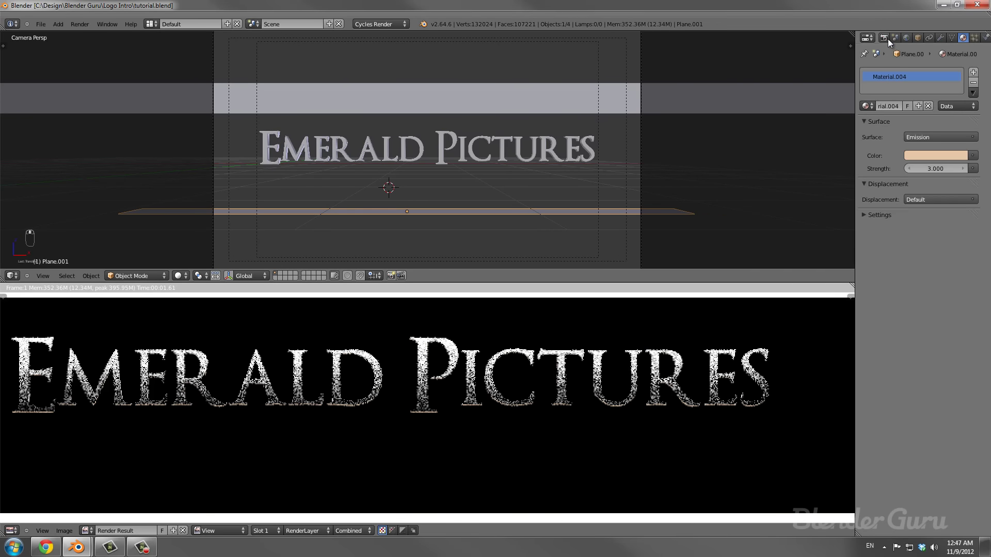
Show the render settings, open the user preferences and search the add-ons for "render".
left_click(888, 38)
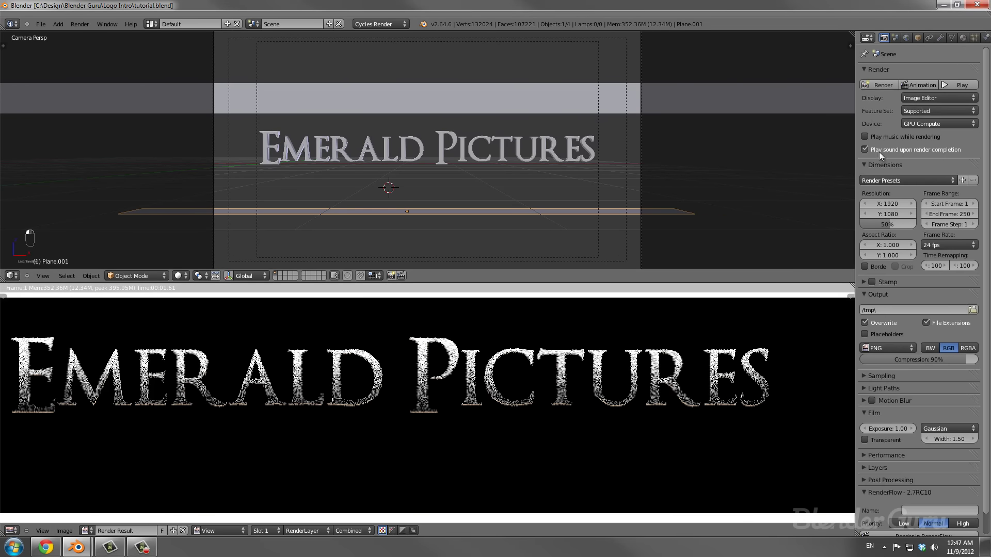
left_click(40, 24)
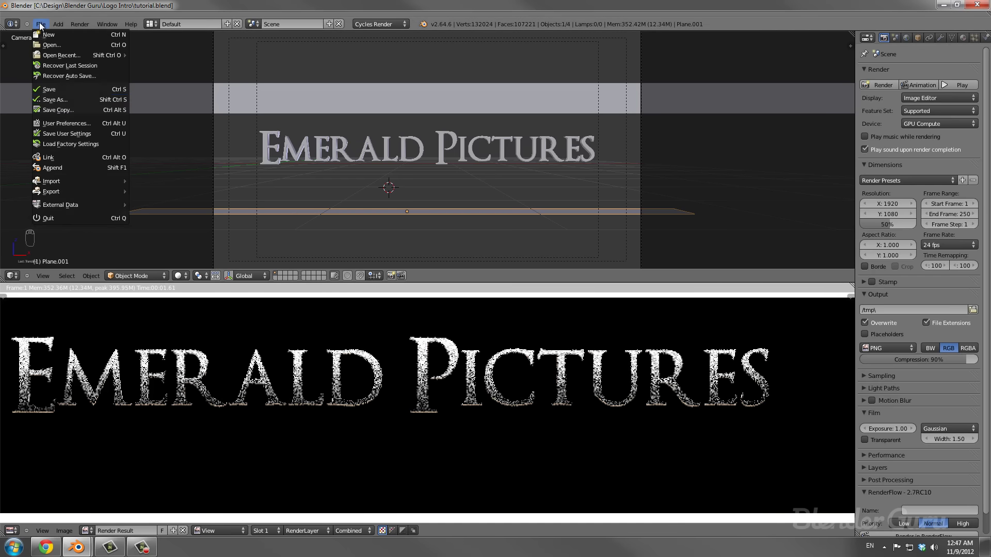
left_click(64, 124)
left_click_drag(224, 14, 335, 69)
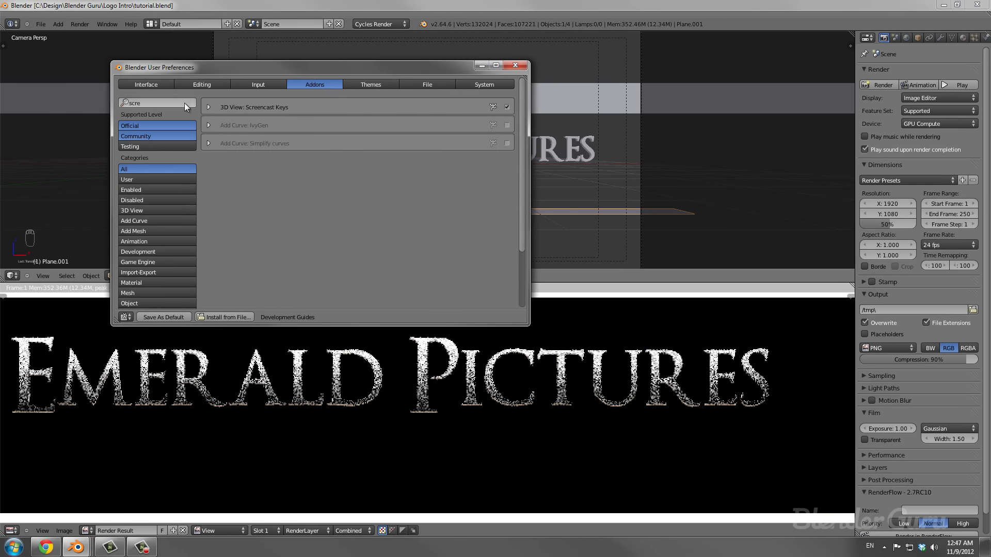
left_click(185, 103)
type("ren")
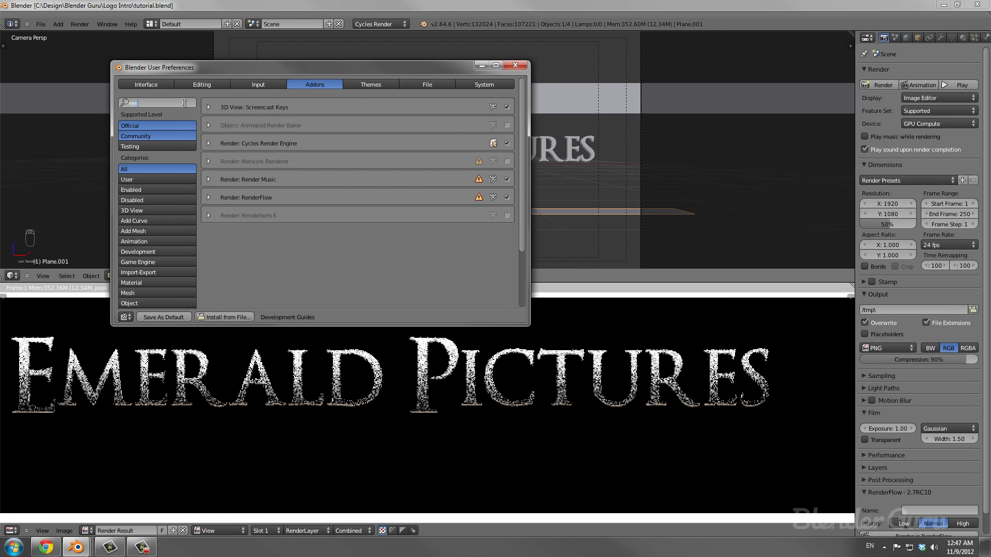
type("der")
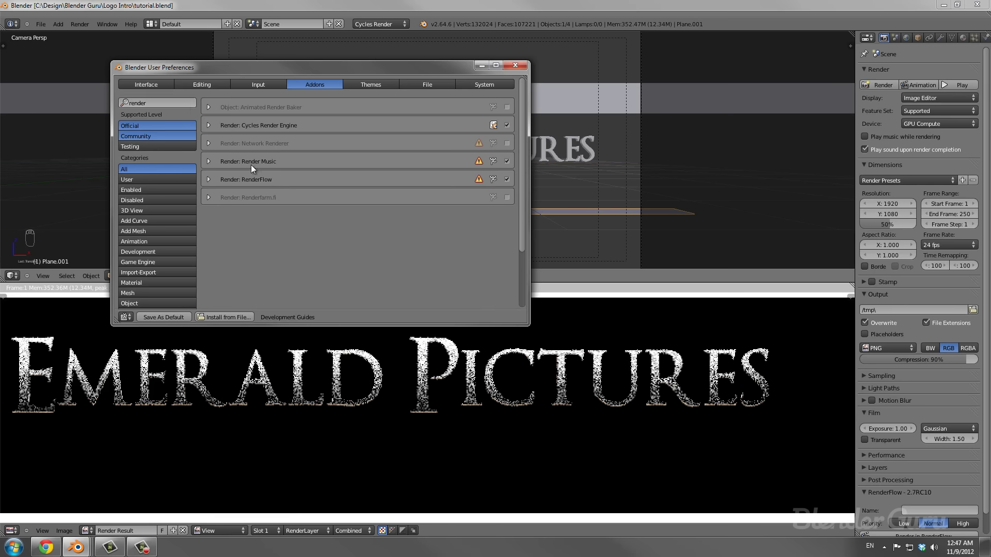
Review the details of the Render Music add-on and close the user preferences.
left_click(209, 162)
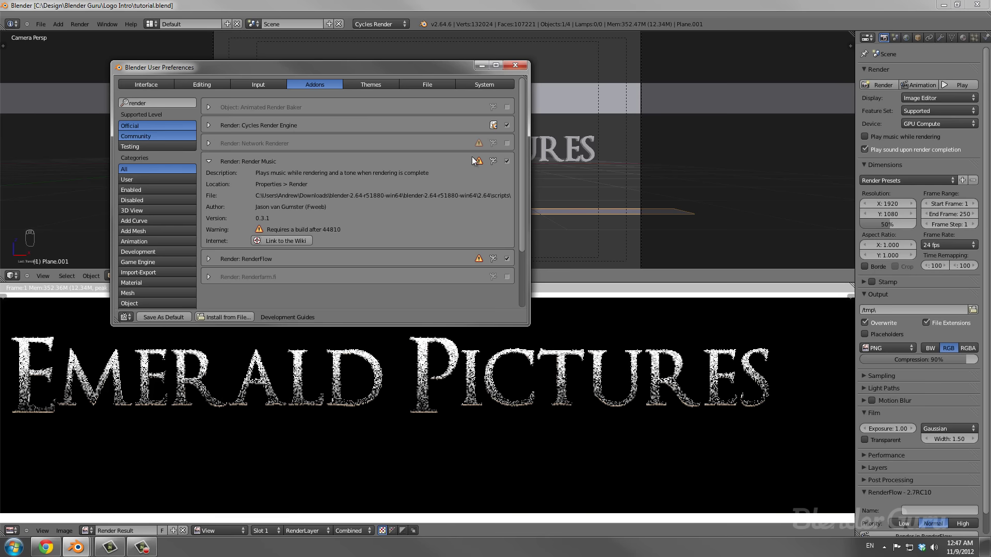
left_click(513, 67)
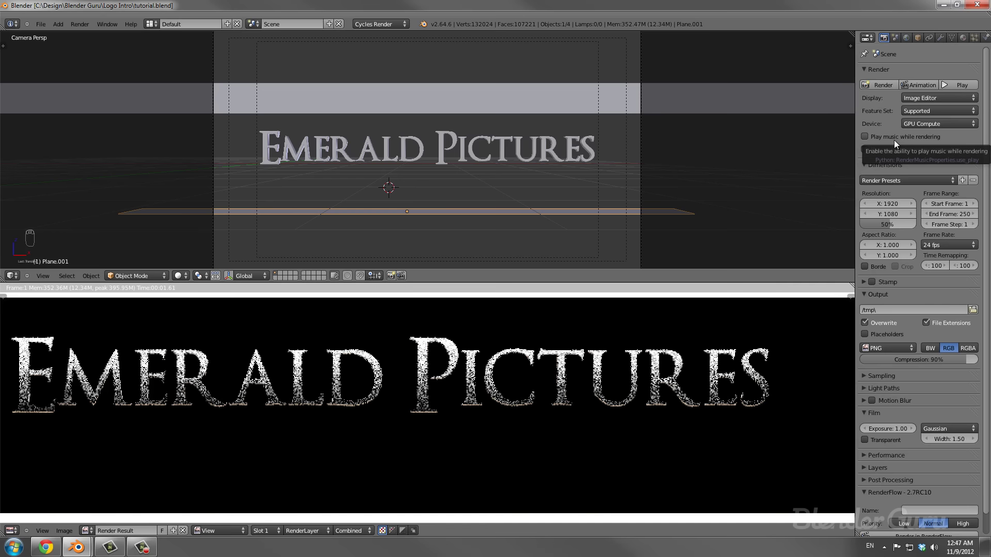
scroll(503, 411, "down", 2)
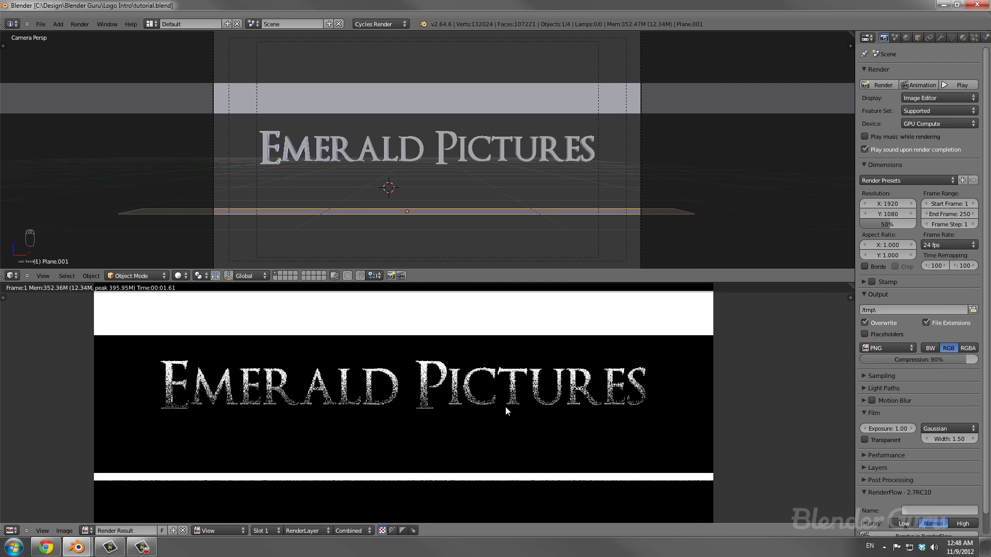
scroll(507, 411, "down", 1)
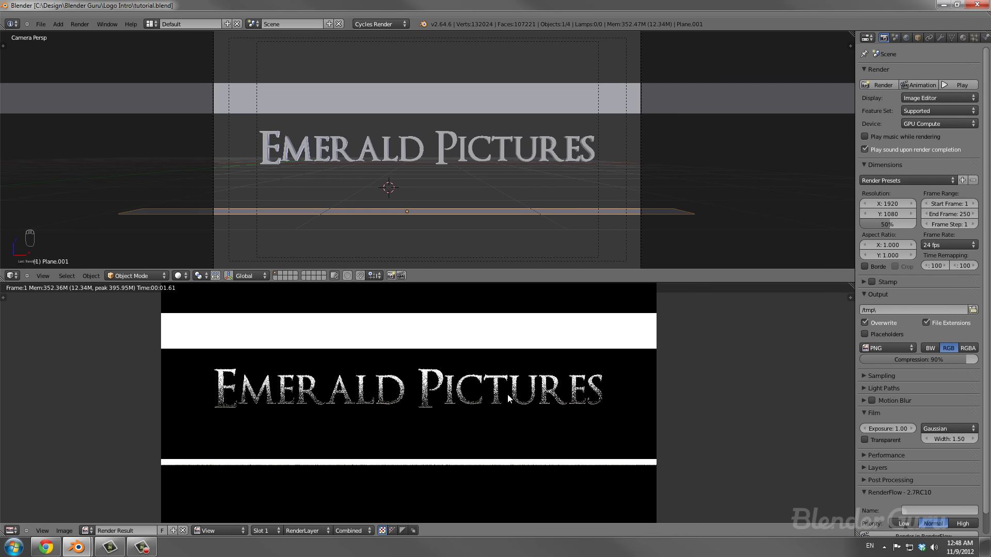
Examine the upper and lower emissive planes in the camera view against the rendered image.
key("KP_1")
right_click(608, 99)
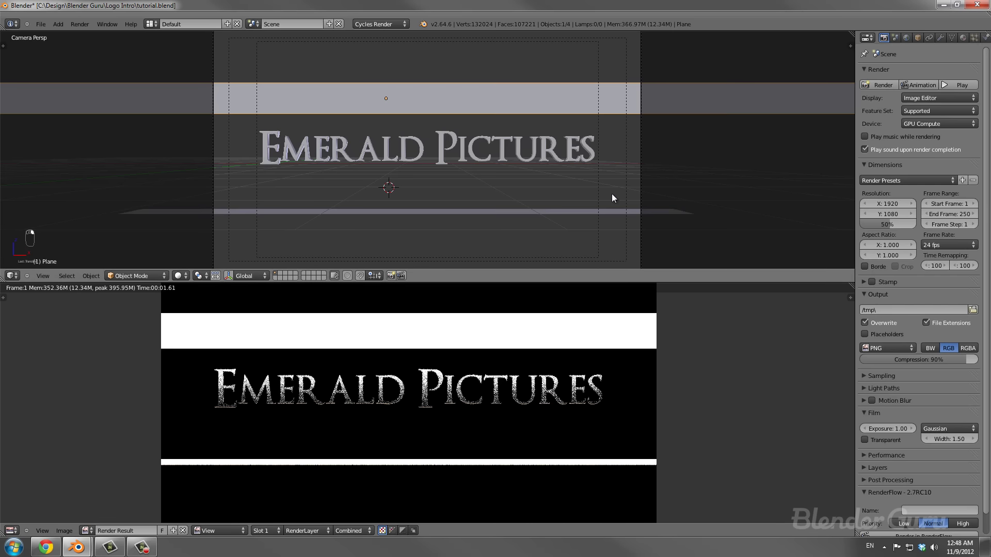
right_click(612, 214)
right_click(608, 100)
right_click(611, 215)
right_click(605, 101)
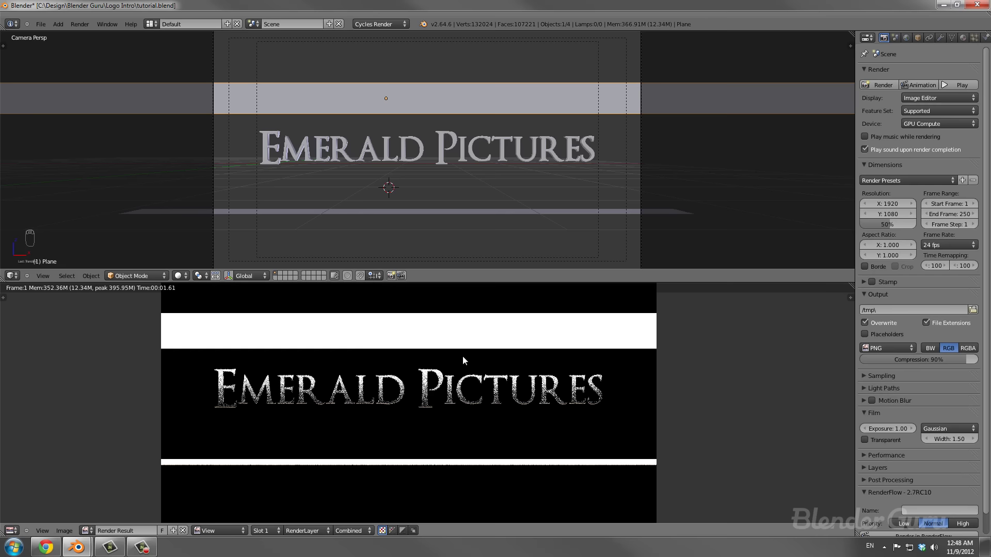
scroll(568, 323, "down", 1)
scroll(556, 348, "up", 1)
scroll(556, 349, "down", 2)
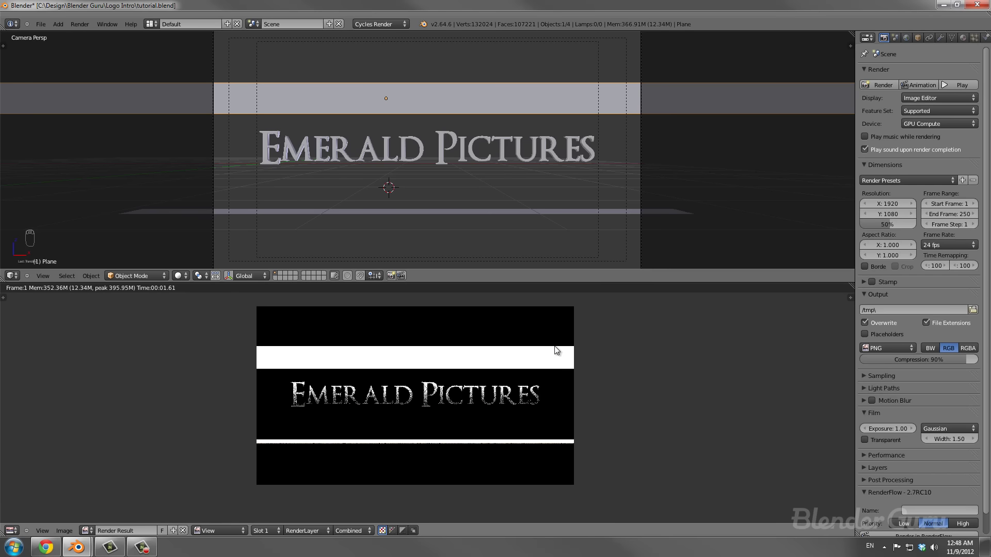
scroll(556, 350, "up", 2)
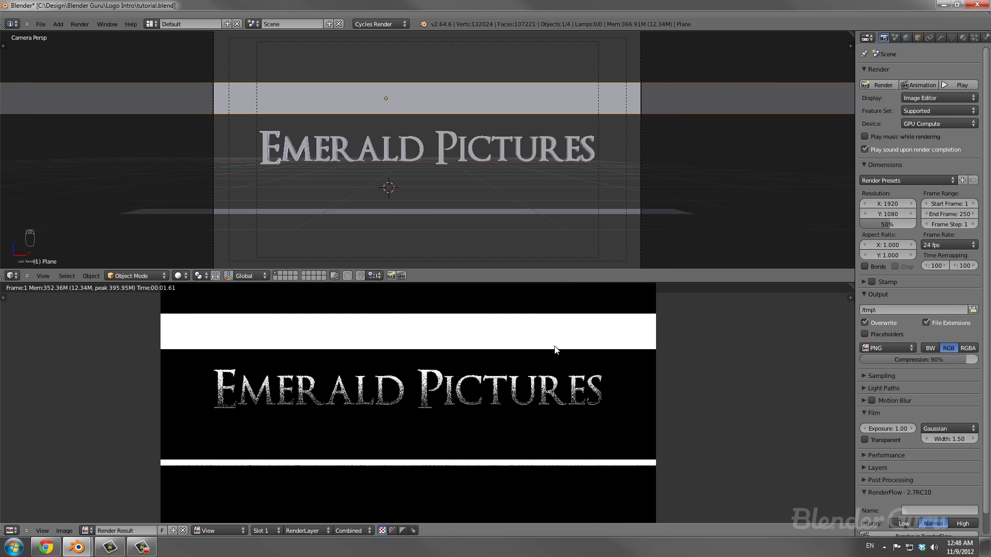
Turn off camera ray visibility for the upper and lower emissive planes.
left_click(950, 36)
left_click(918, 39)
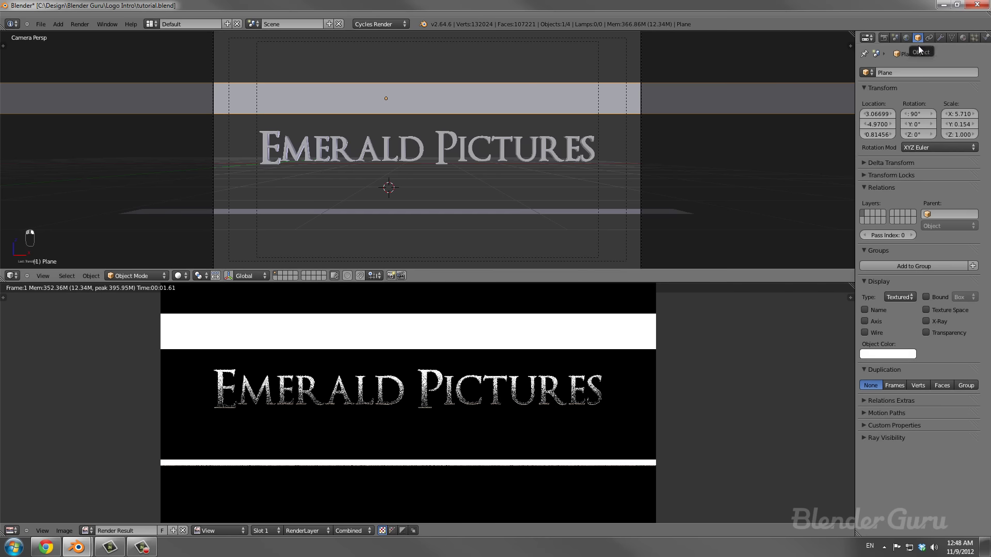
left_click(872, 437)
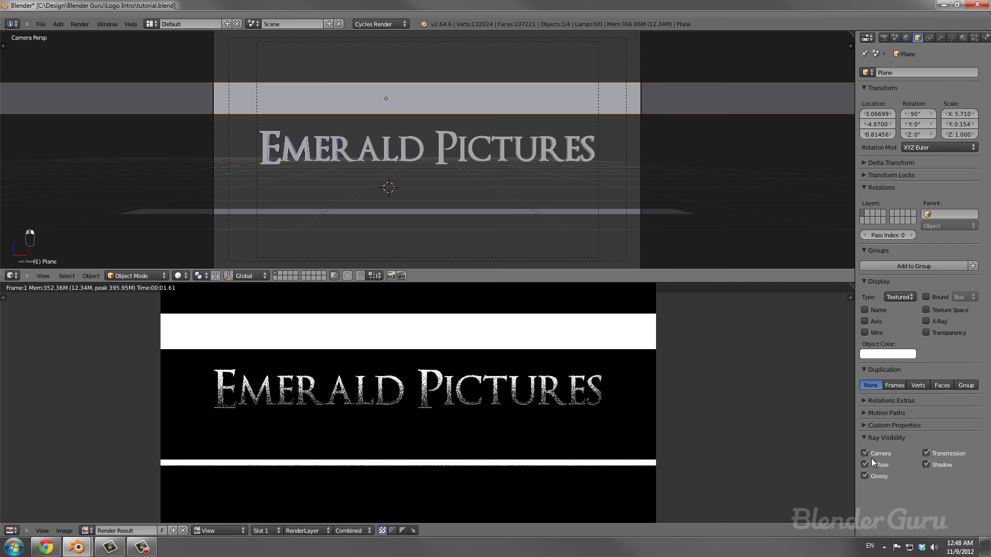
left_click(873, 456)
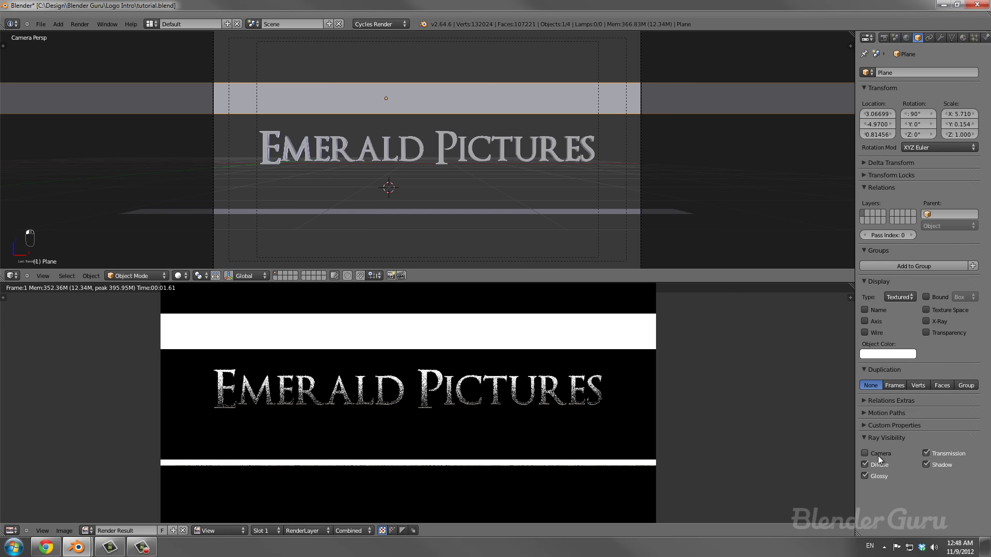
right_click(531, 212)
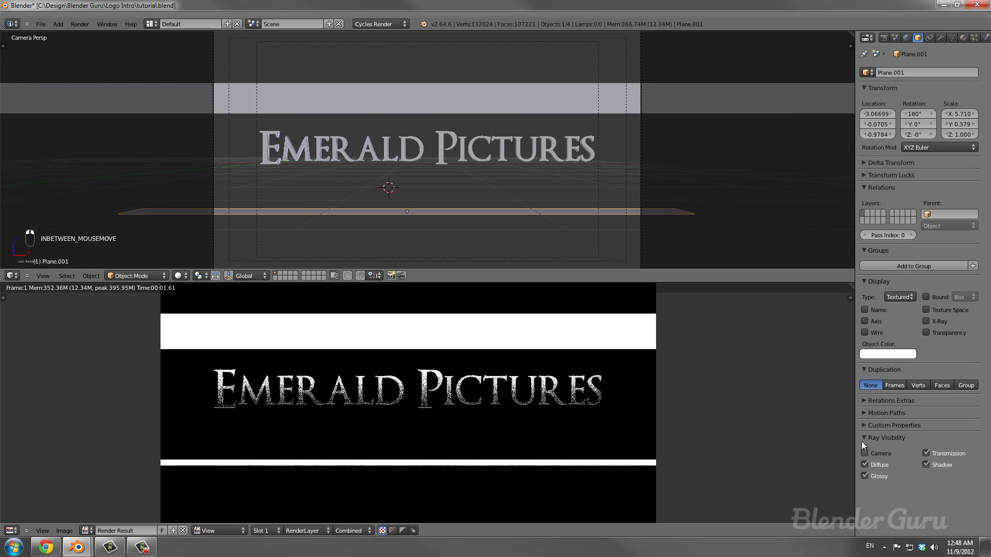
Save the file, render the image and examine the text up close.
key("ctrl+s")
key("F12")
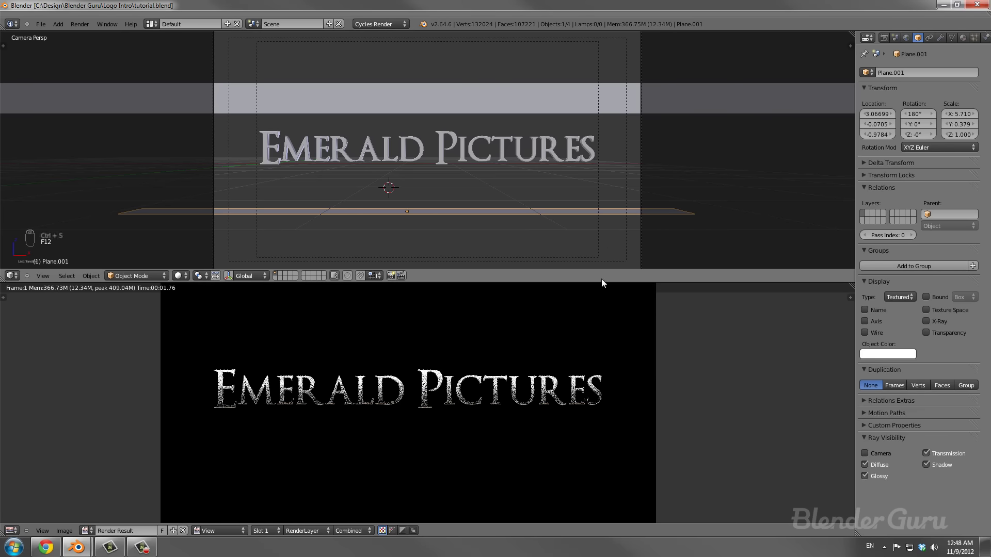
scroll(601, 292, "up", 3)
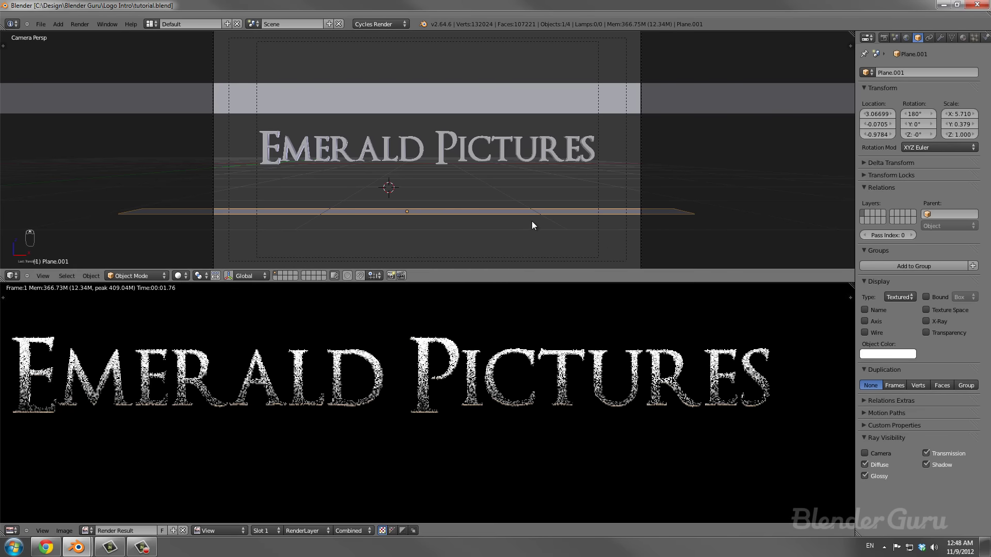
scroll(532, 225, "down", 5)
scroll(505, 365, "down", 2)
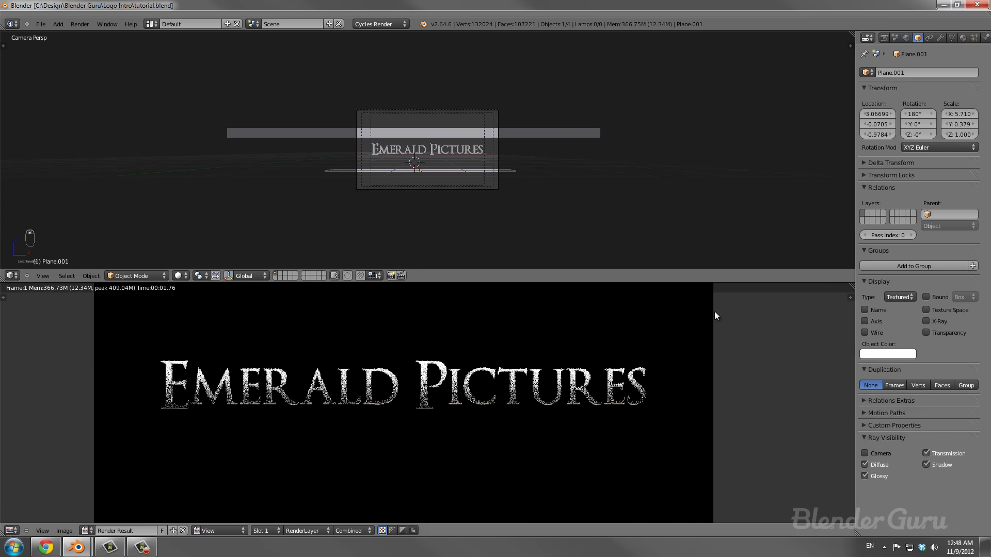
Set the render samples to 100 and render the image again.
left_click(884, 38)
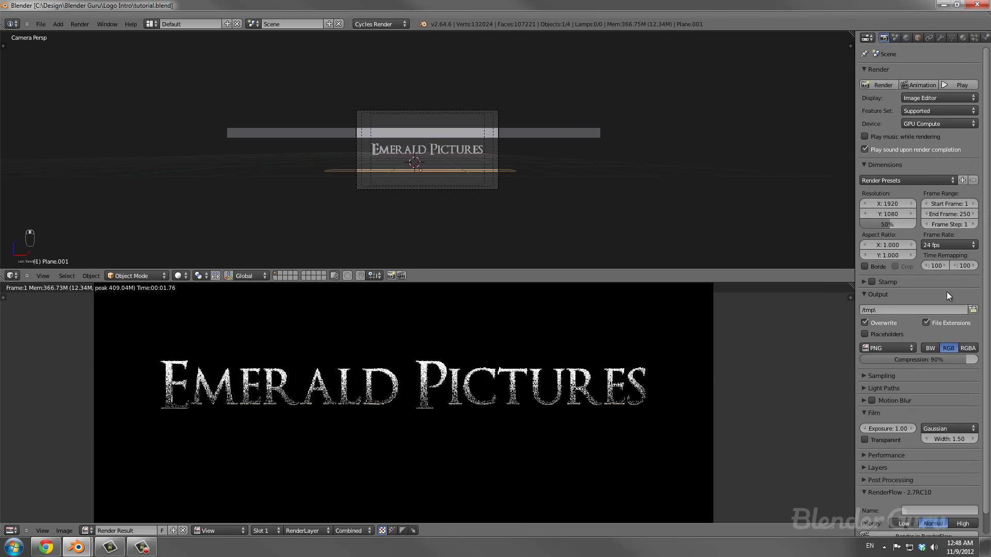
left_click(869, 376)
type("0")
key("Return")
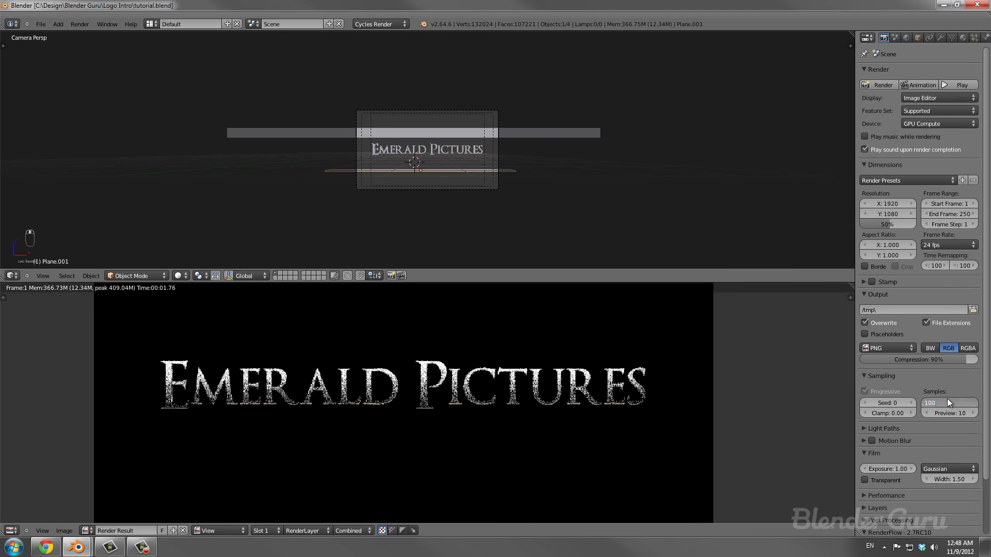
key("F12")
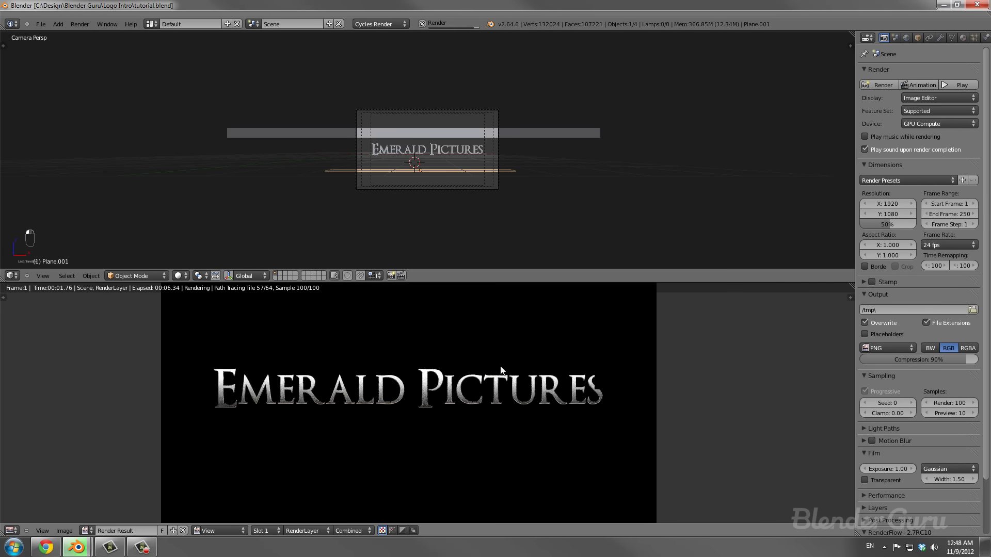
Show the text's material nodes, open the Glossy BSDF color and save the file.
key("KP_1")
right_click(463, 153)
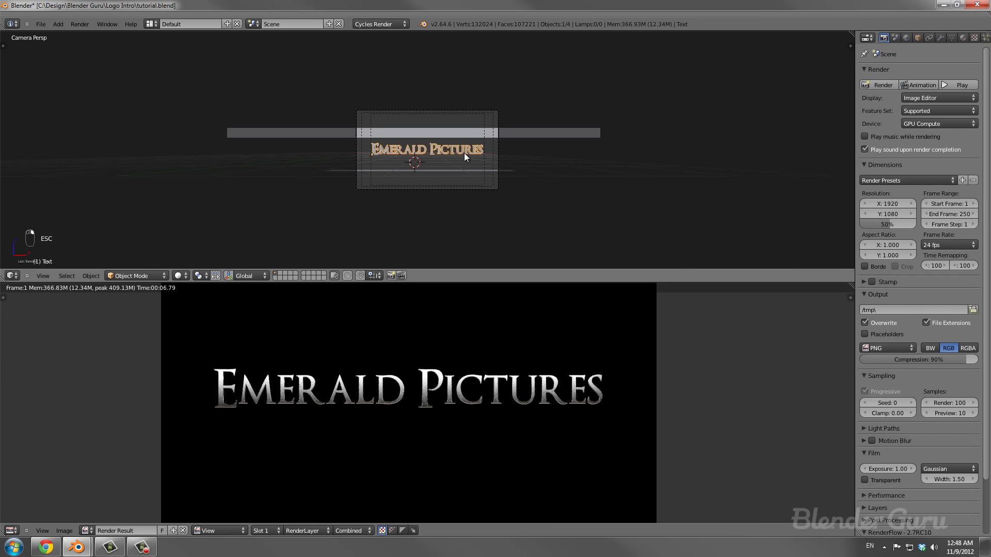
key("Escape")
left_click(333, 326)
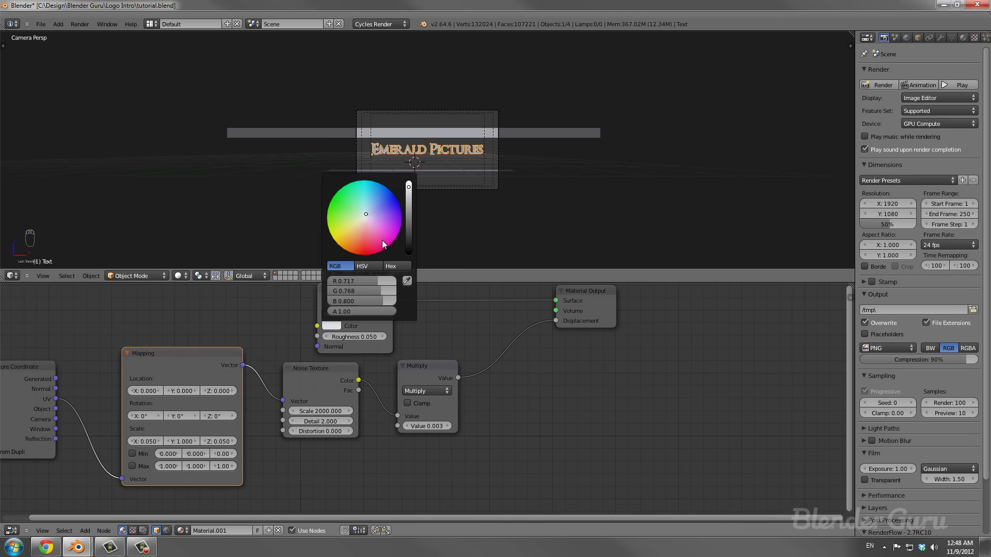
key("ctrl+s")
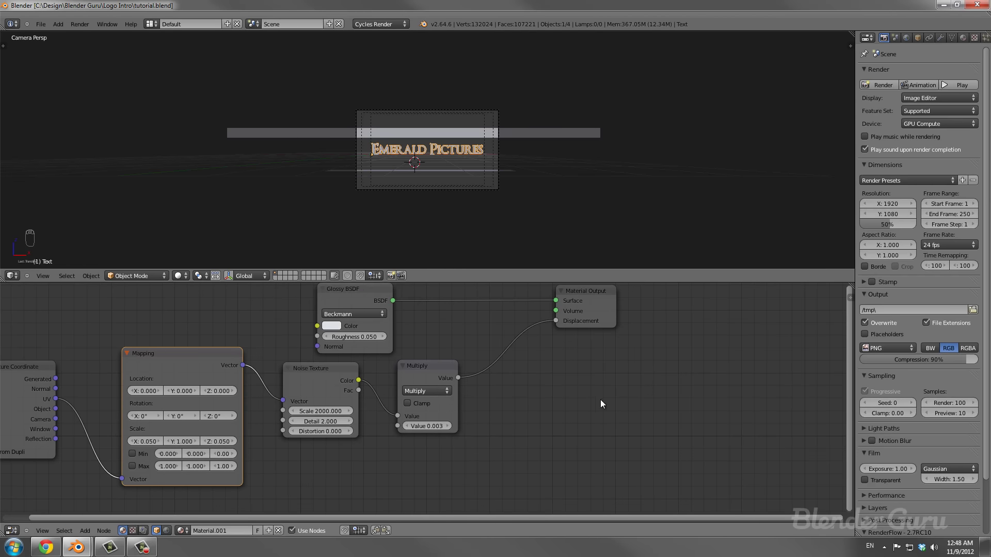
Move the Glossy BSDF node closer to the Material Output, directly above the Multiply node.
middle_click_drag(600, 400, 664, 407)
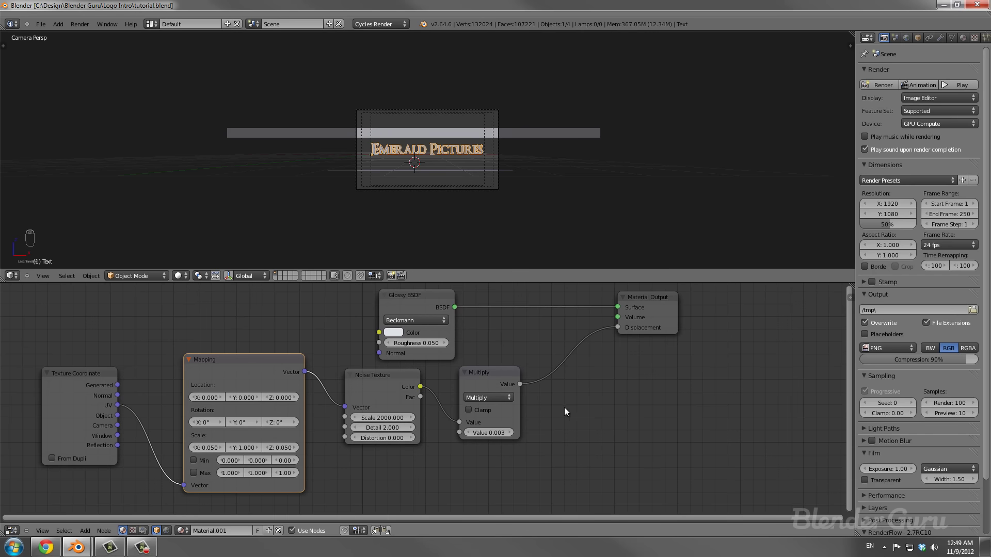
middle_click_drag(564, 407, 585, 401)
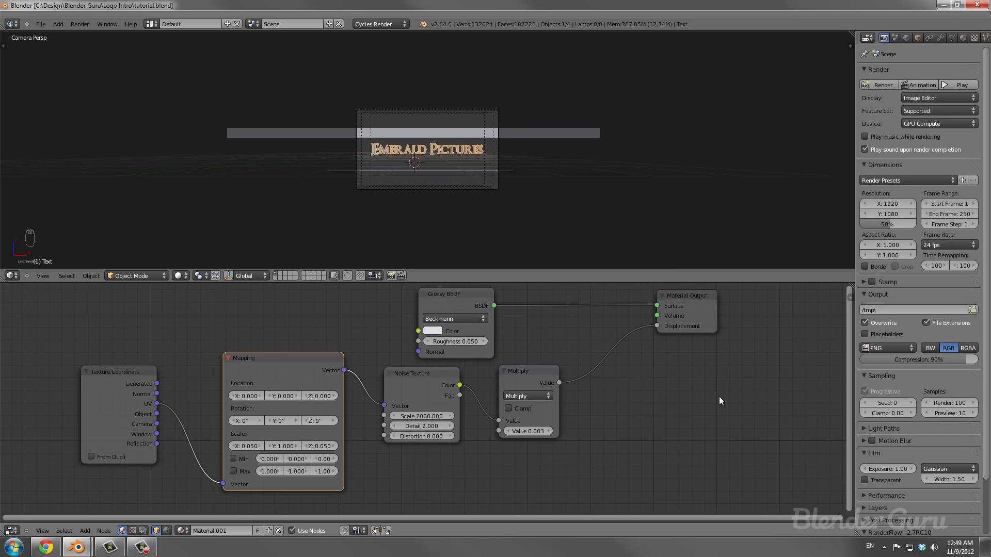
left_click_drag(470, 302, 546, 299)
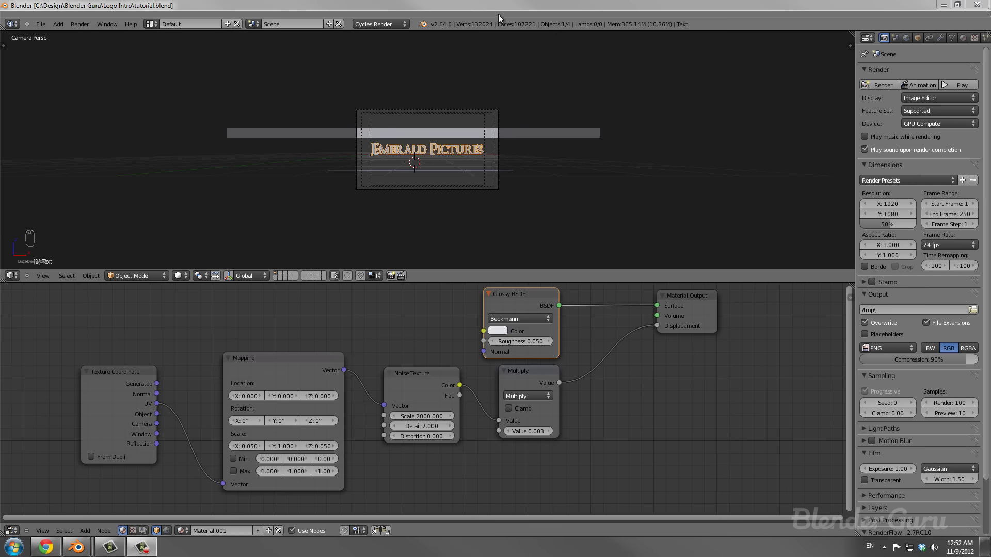
Open the user preferences and clear the add-on search to list all add-ons.
scroll(465, 129, "up", 5)
scroll(464, 128, "down", 2)
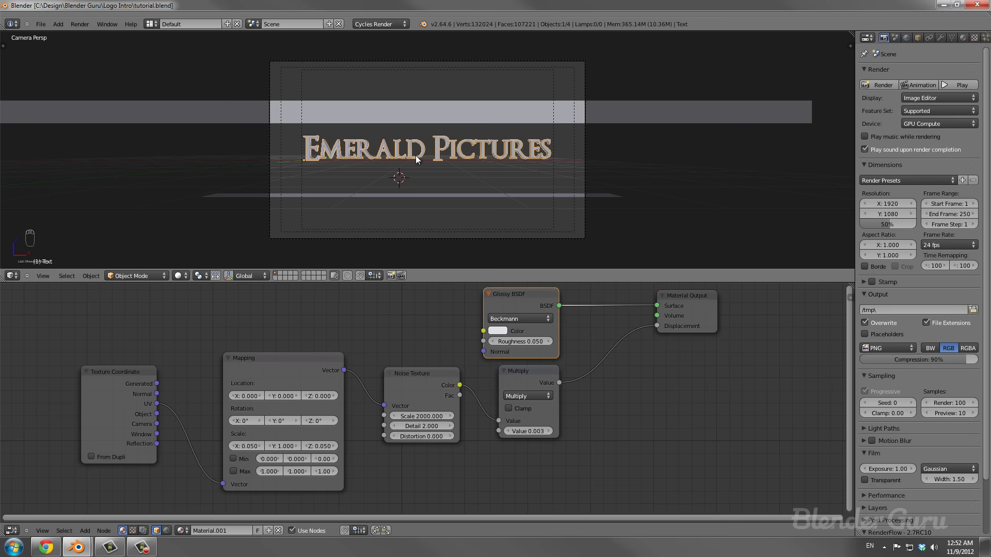
scroll(405, 159, "up", 2)
scroll(406, 159, "down", 2)
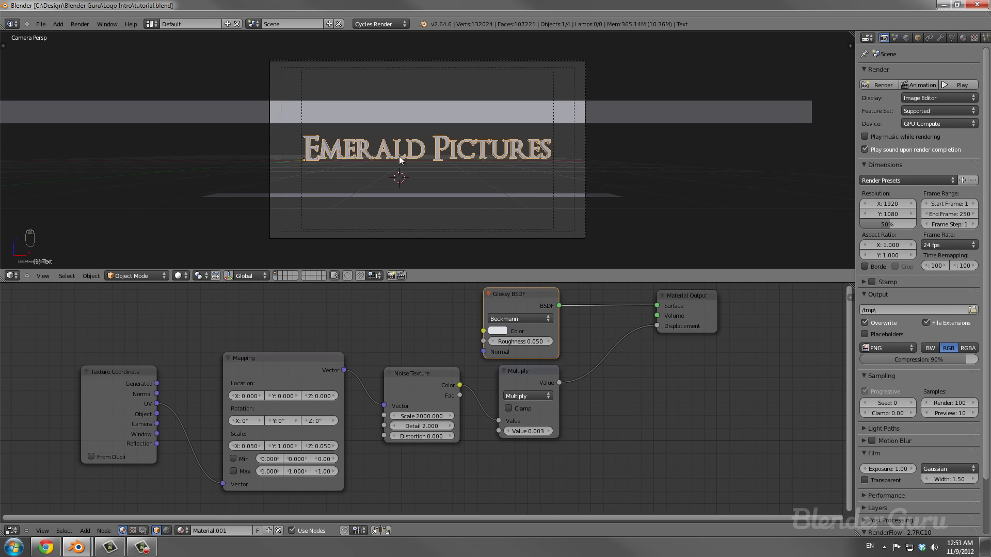
left_click(45, 30)
left_click(61, 120)
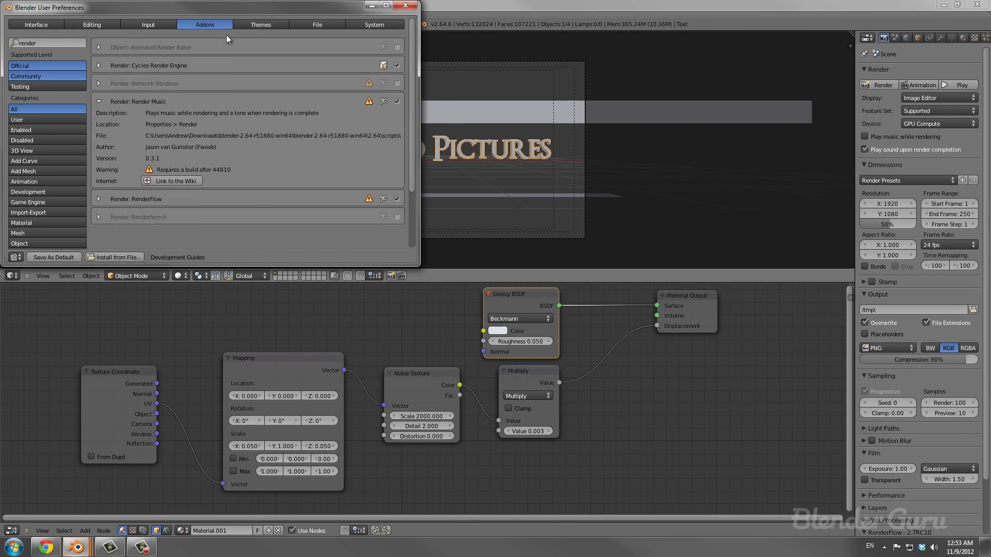
left_click_drag(227, 10, 422, 45)
left_click(243, 79)
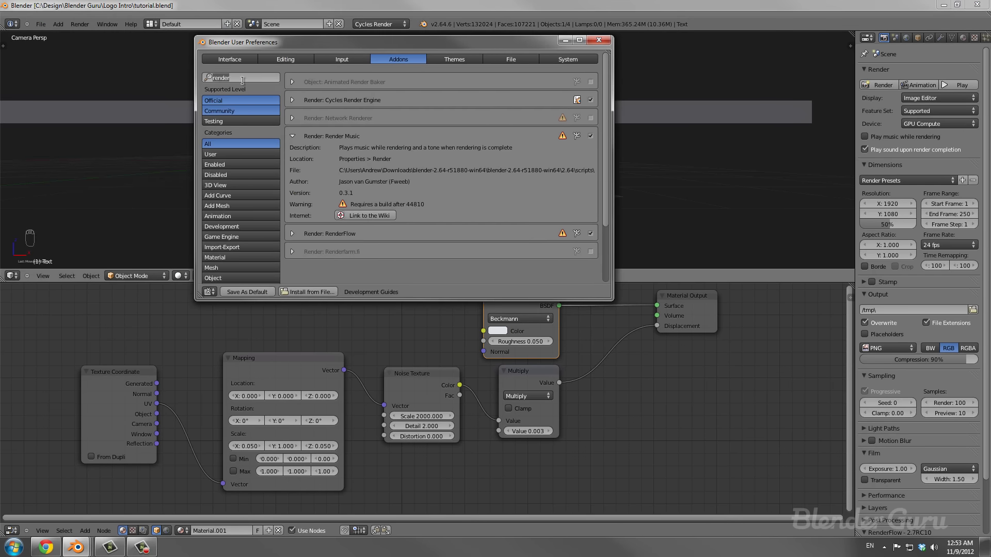
key("BackSpace")
key("Return")
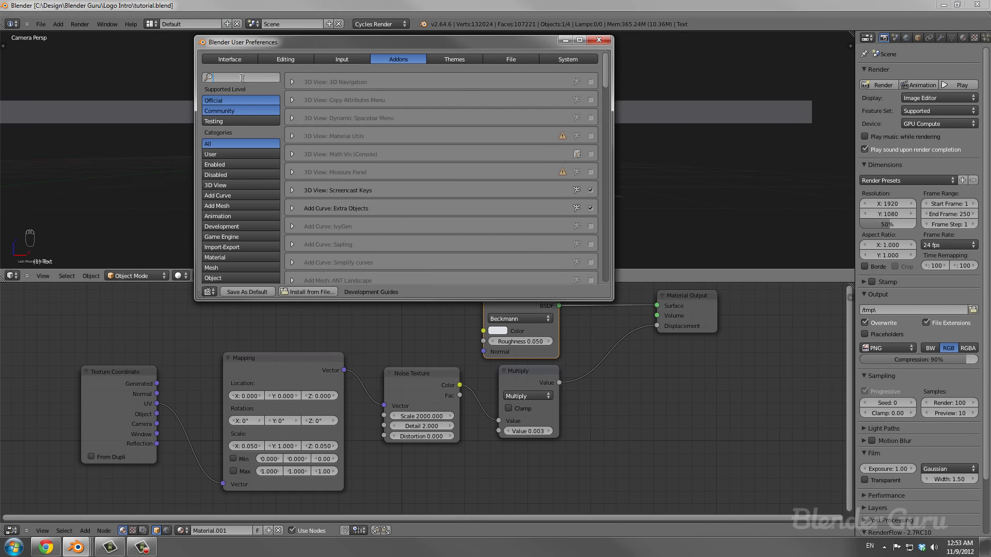
Check the Extra Objects add-on among the Add Mesh add-ons and close the user preferences.
left_click(227, 208)
left_click(292, 118)
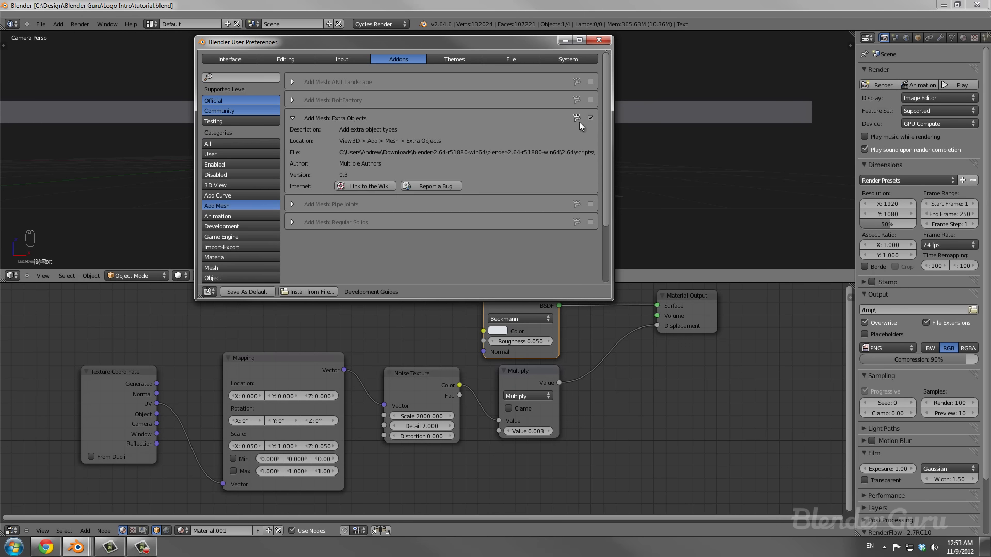
left_click(599, 39)
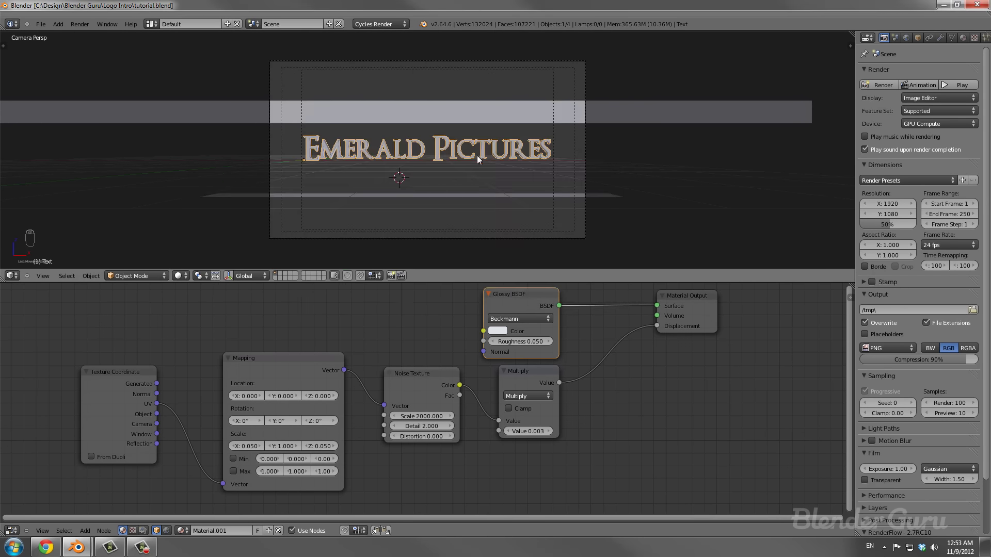
Add a Gem mesh from the Extra Objects gemstones at the 3D cursor below the text.
key("shift+a")
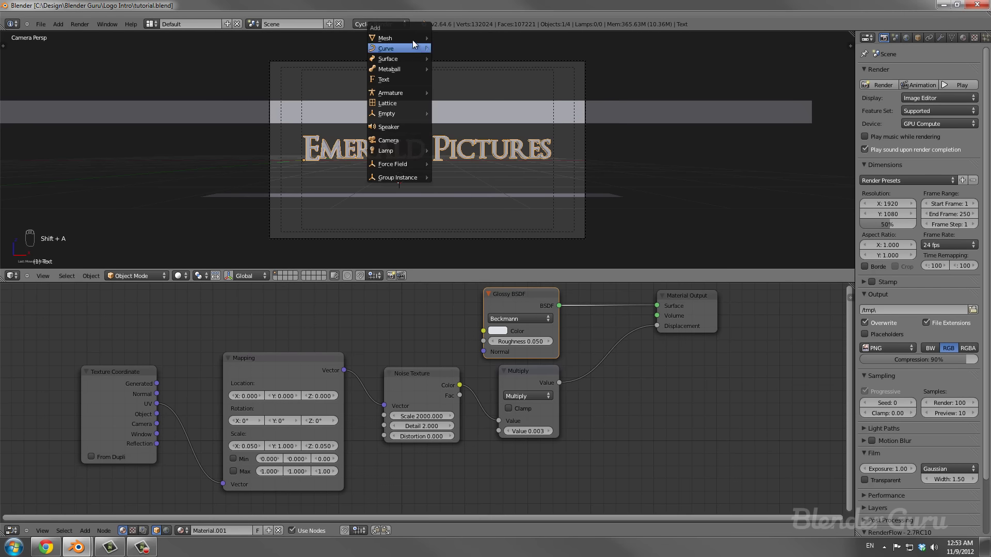
mouse_move(412, 41)
mouse_move(459, 145)
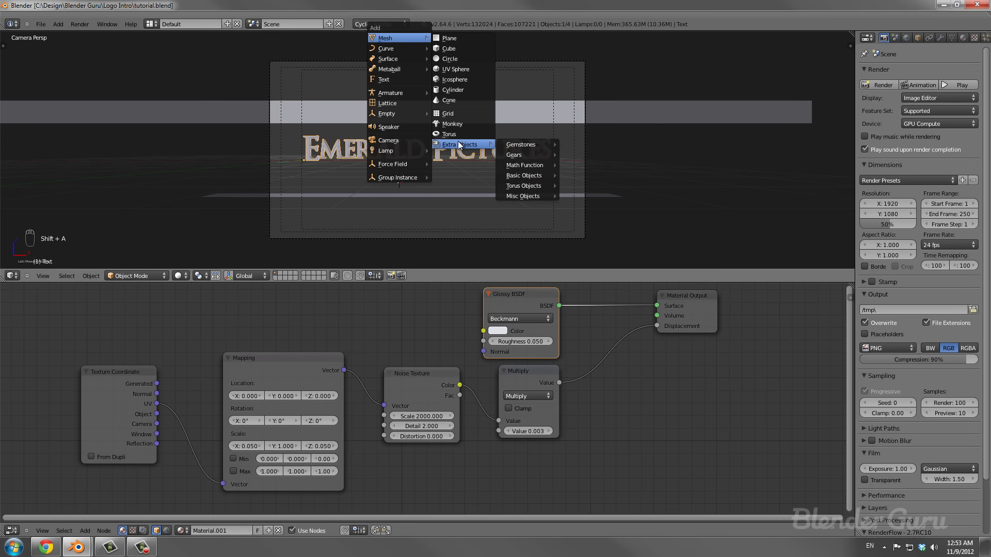
mouse_move(513, 145)
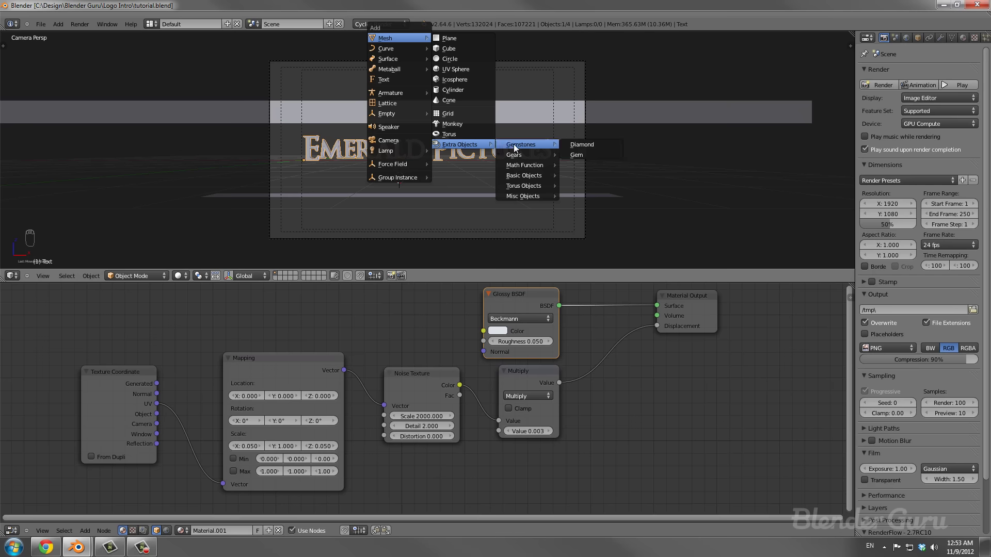
left_click(590, 154)
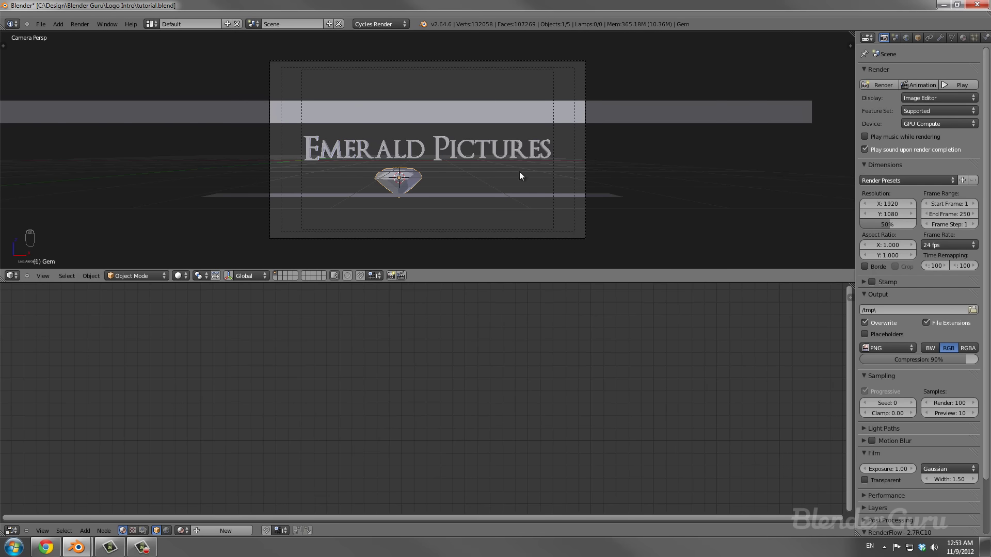
Show the gem's creation settings in a maximized front view and set its segments to 10.
key("KP_1")
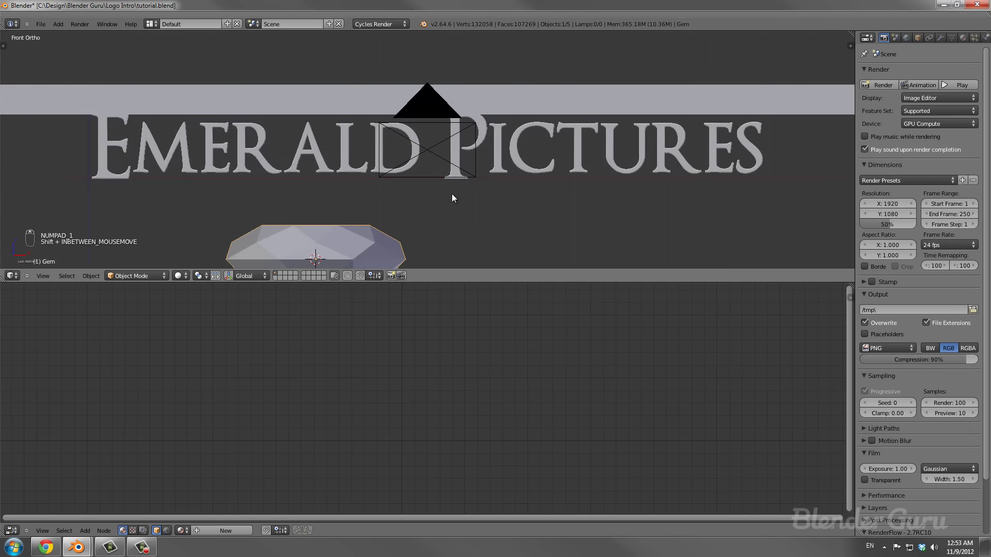
middle_click_drag(451, 194, 543, 121, "shift")
scroll(543, 129, "down", 2)
key("t")
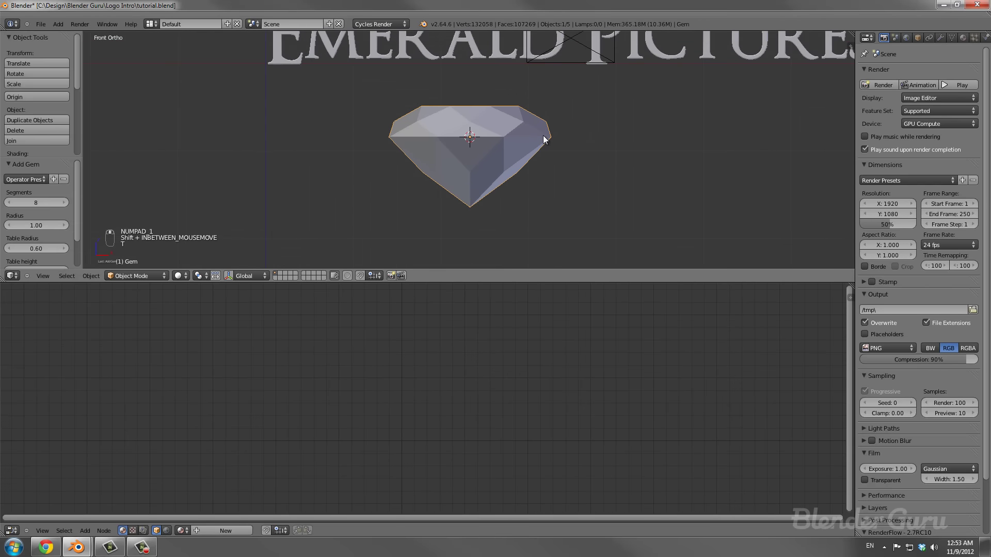
left_click_drag(73, 164, 74, 107)
key("ctrl+Up")
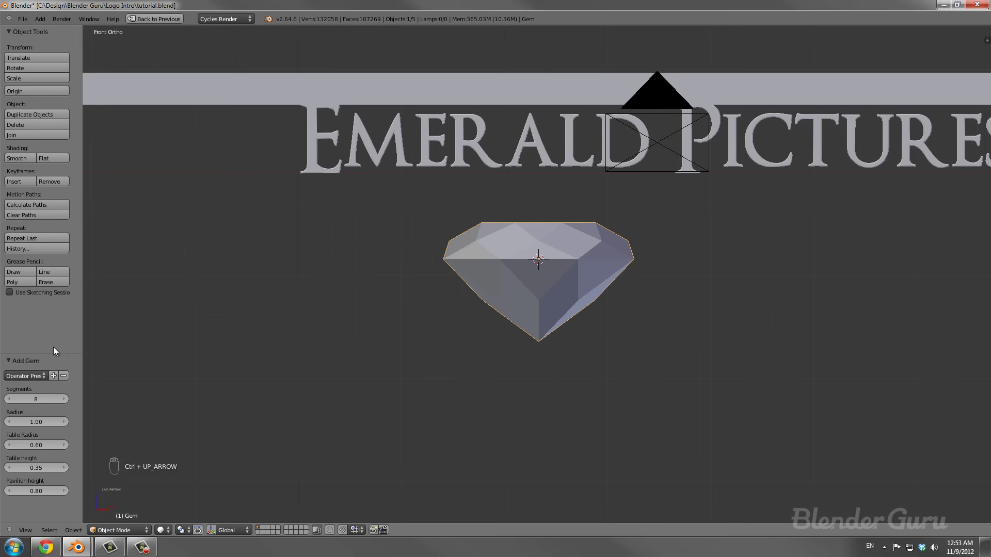
left_click_drag(61, 354, 61, 164)
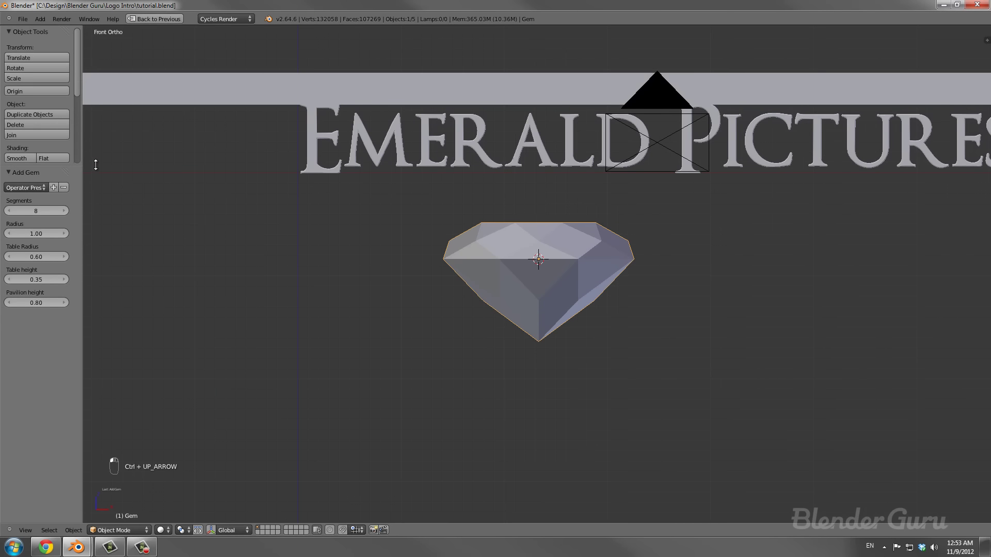
left_click(61, 209)
left_click(60, 209)
scroll(526, 286, "up", 3)
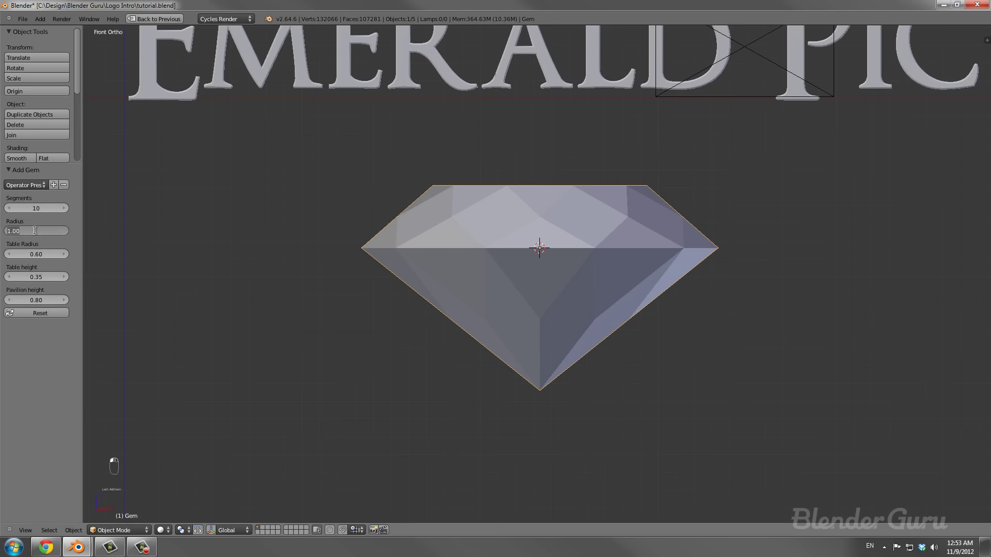
Try radius values of 0.8, 1.2 and 1 for the gem.
type("0.8")
key("Return")
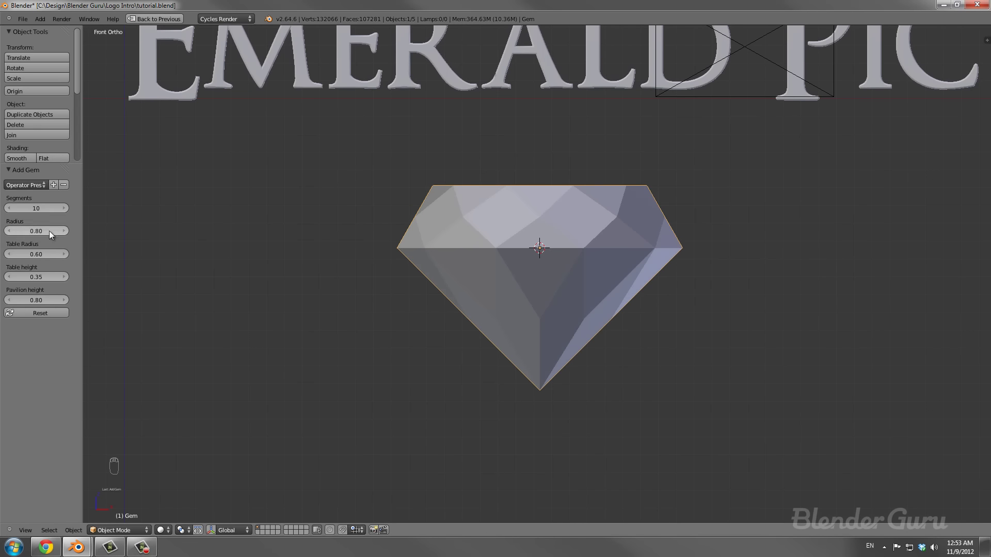
left_click(27, 231)
type("1.2")
key("Return")
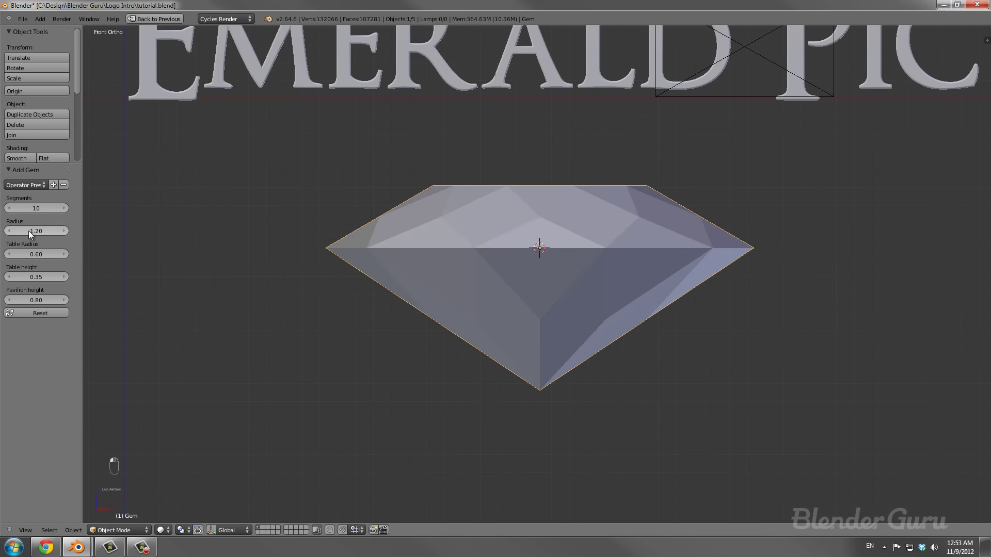
scroll(428, 236, "down", 4)
scroll(428, 236, "up", 2)
left_click(32, 231)
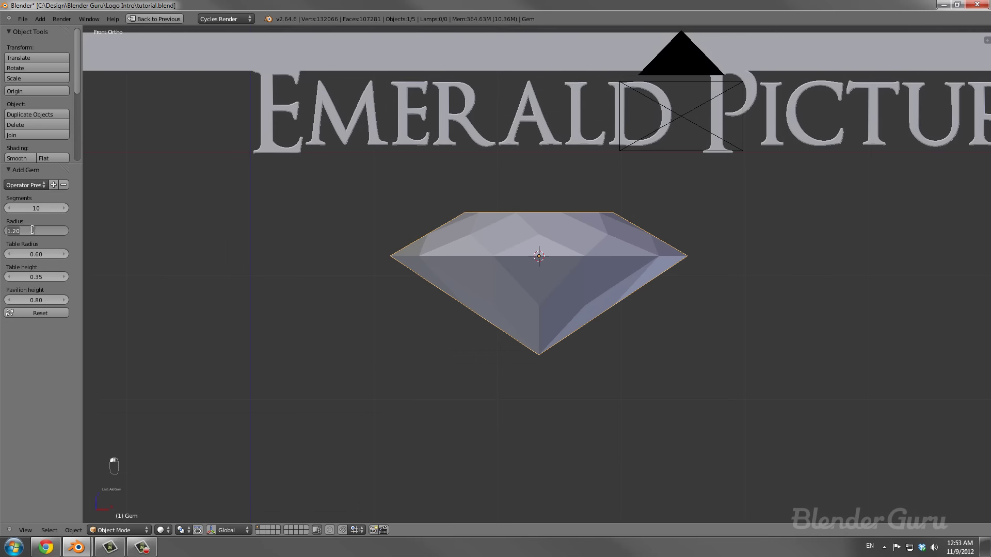
type("1")
key("Return")
Set the gem's table radius to 0.41 and its radius to 0.8.
left_click(33, 254)
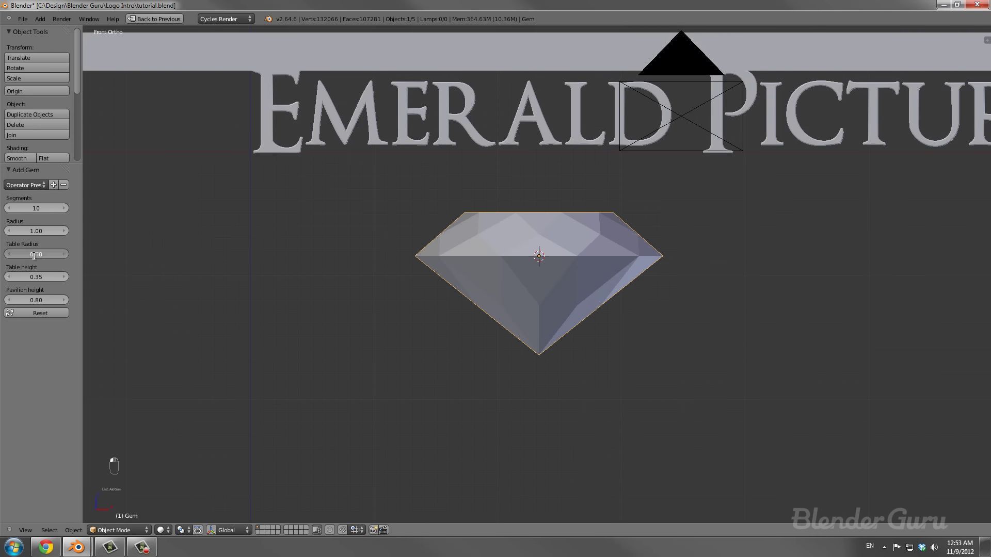
key("BackSpace")
type(".41")
key("Return")
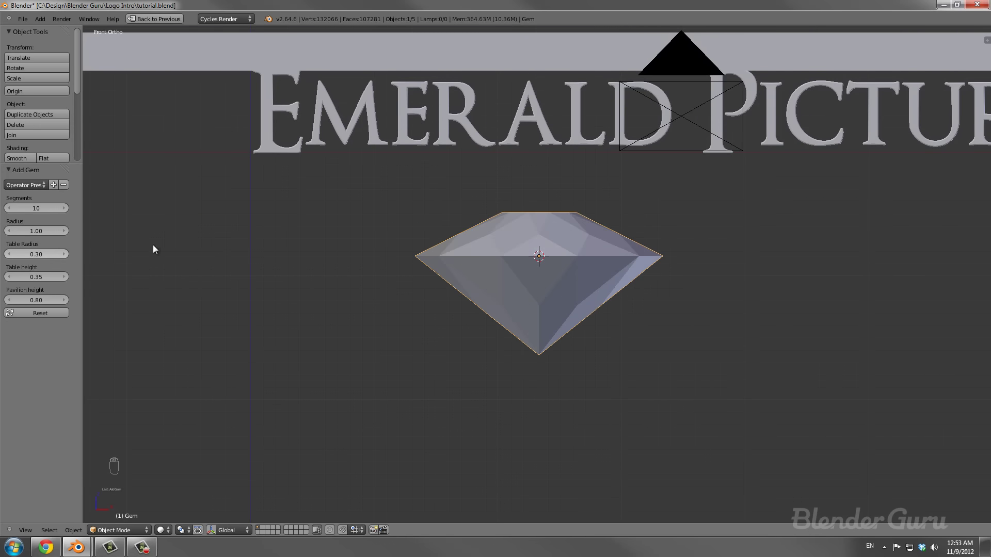
left_click(34, 231)
type(".8")
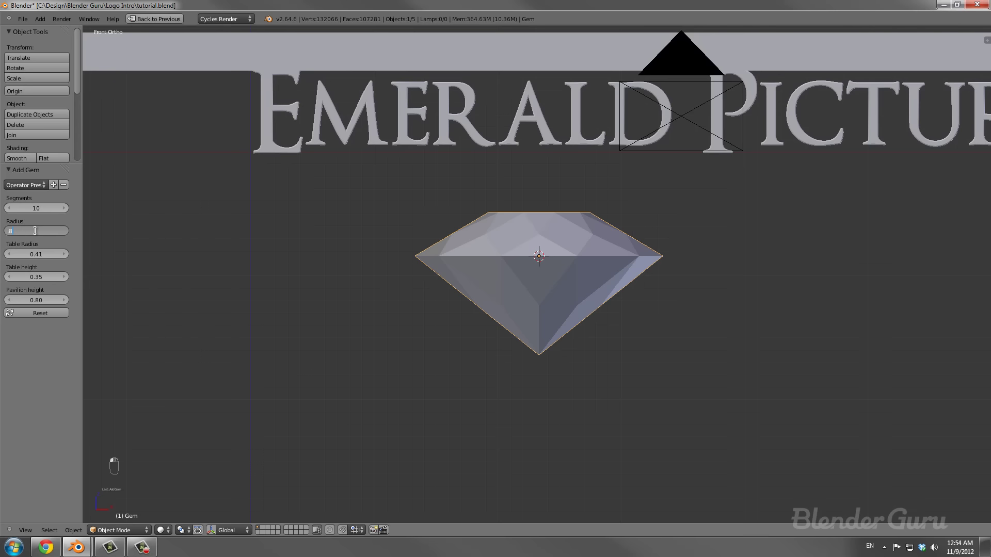
key("Return")
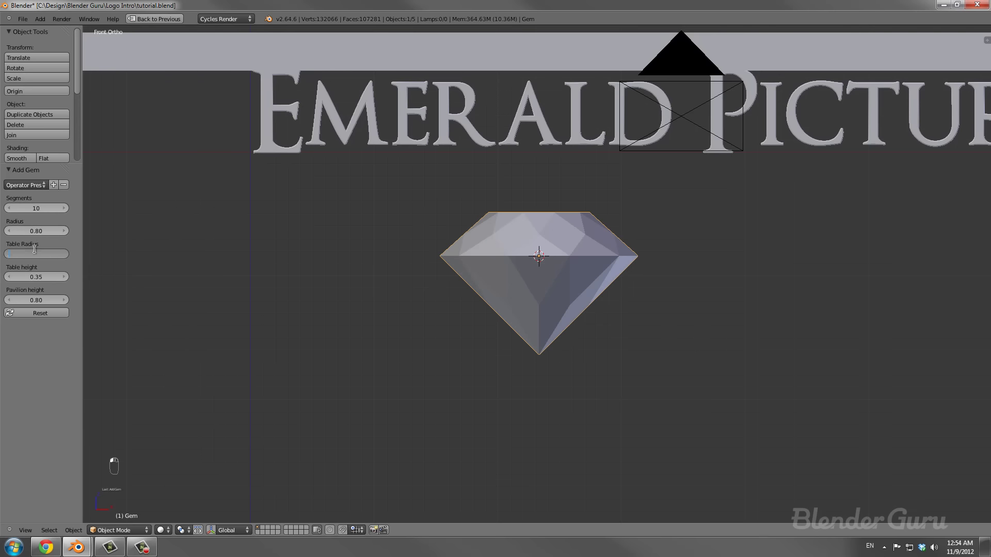
Set the gem's table radius to 0.40 and its pavilion height to 0.9.
left_click(33, 279)
left_click(30, 298)
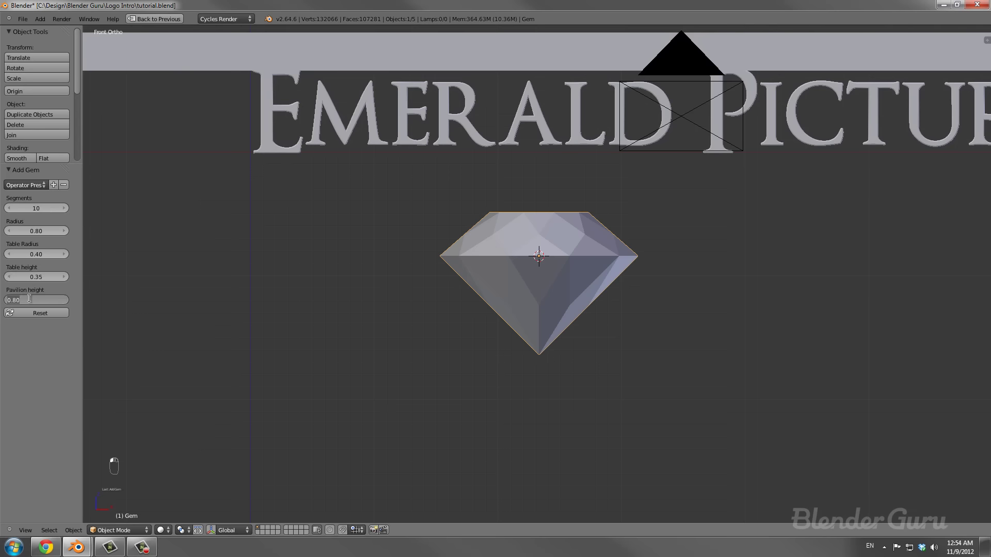
key("BackSpace")
type(".9")
key("Return")
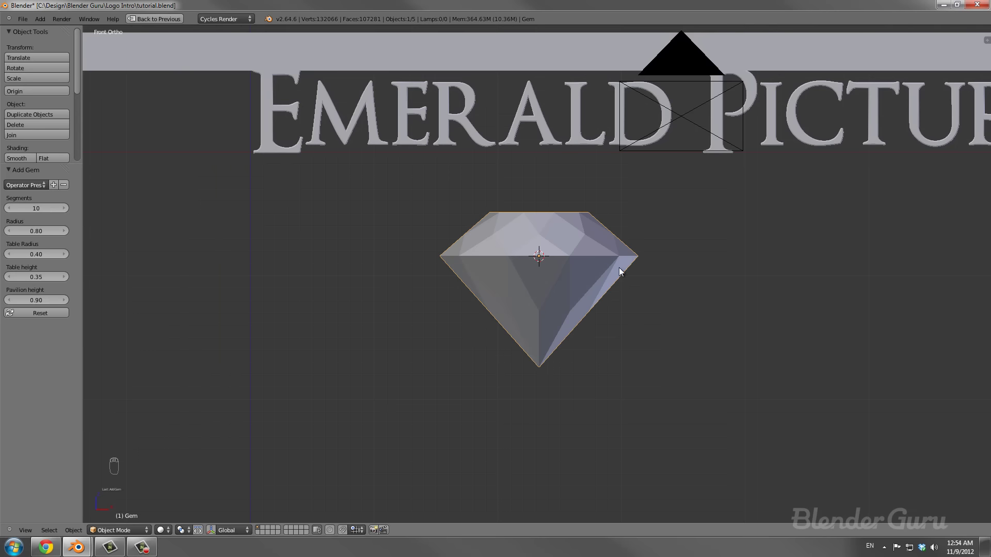
Move the gem over the gap between the two words and about -4.19 units along Y to reach the text.
scroll(617, 283, "down", 2)
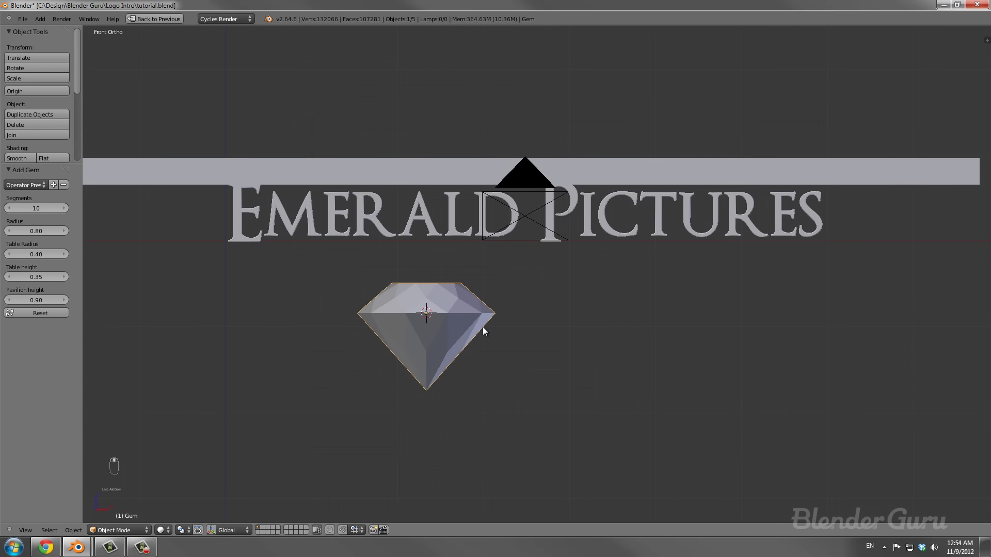
key("g")
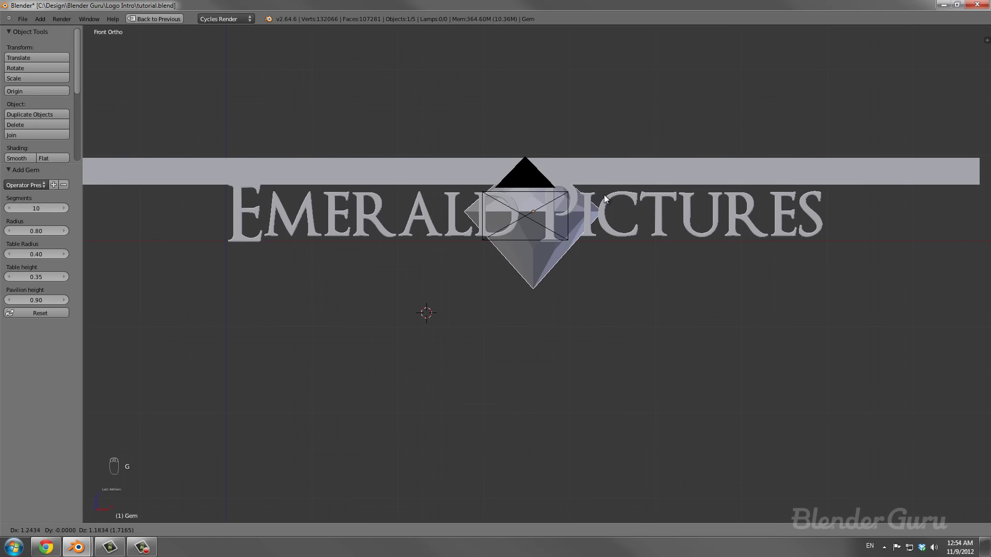
left_click(601, 200)
middle_click_drag(601, 199, 568, 225)
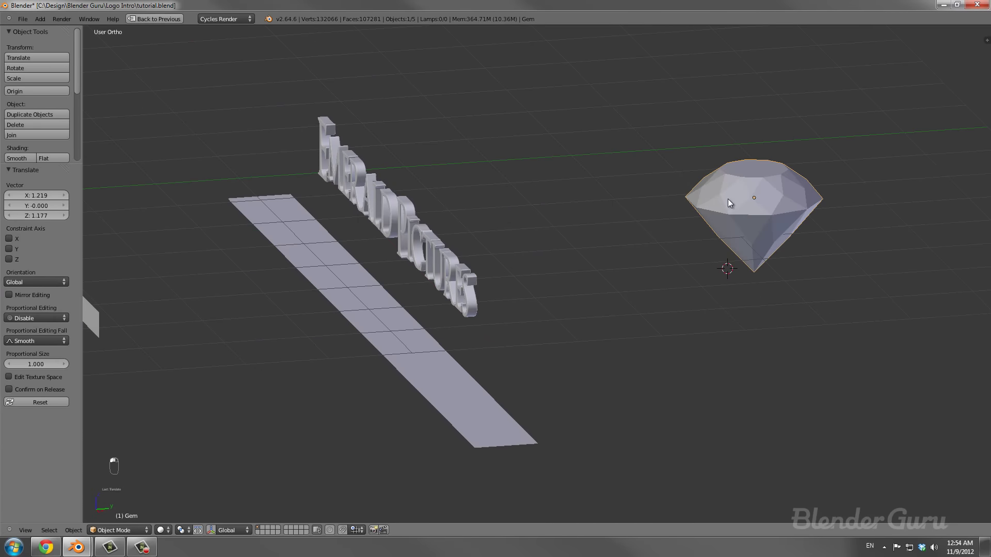
key("g")
key("y")
left_click(380, 241)
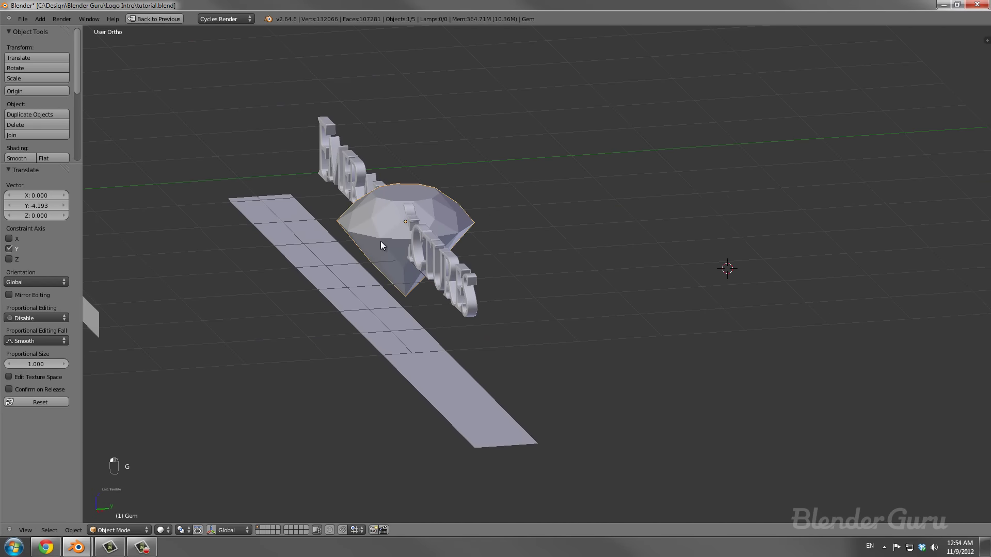
Align the gem with the text's depth in a wireframe top view, shift it slightly along X and scale it to about 0.31.
key("KP_7")
middle_click_drag(529, 317, 488, 197, "shift")
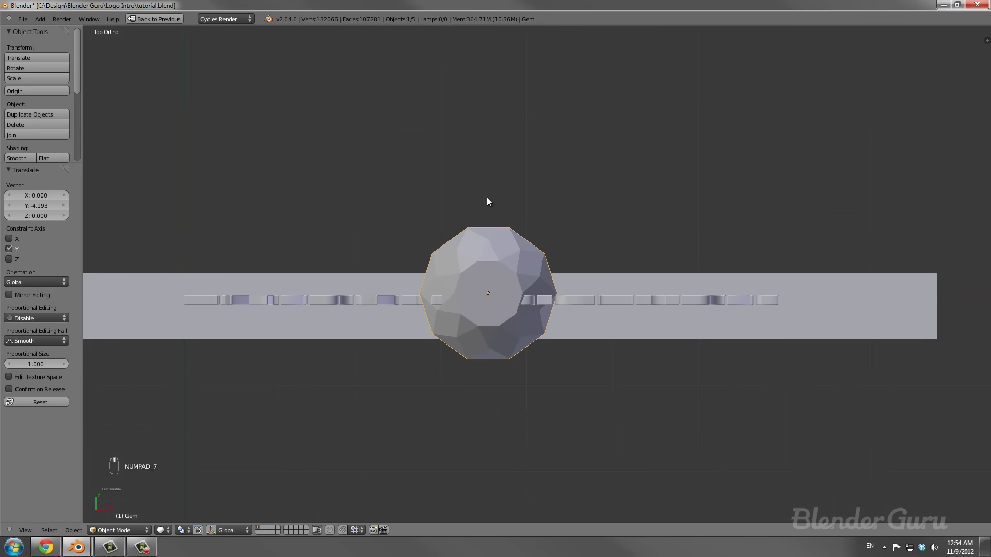
key("z")
scroll(519, 236, "up", 3)
key("g")
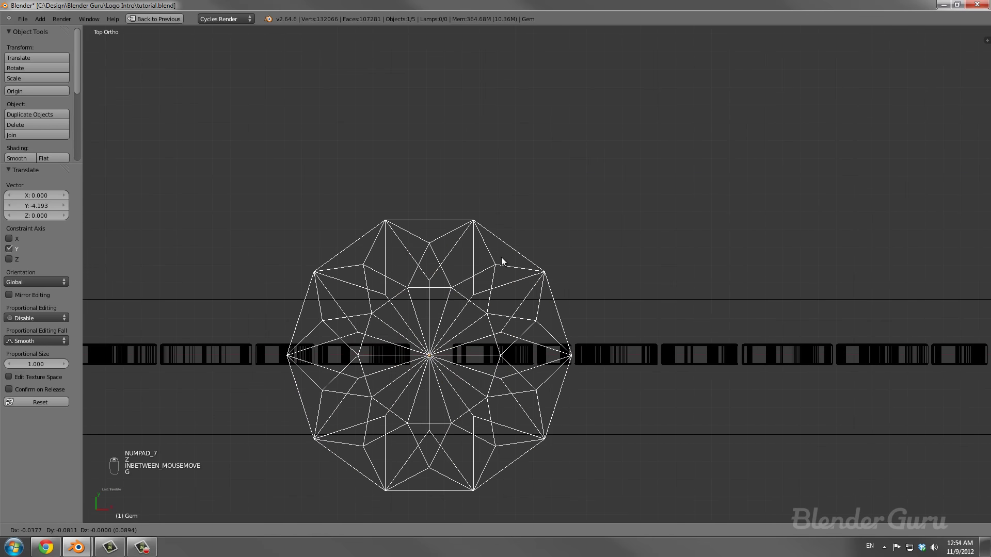
left_click(504, 256)
key("g")
left_click(577, 274)
key("s")
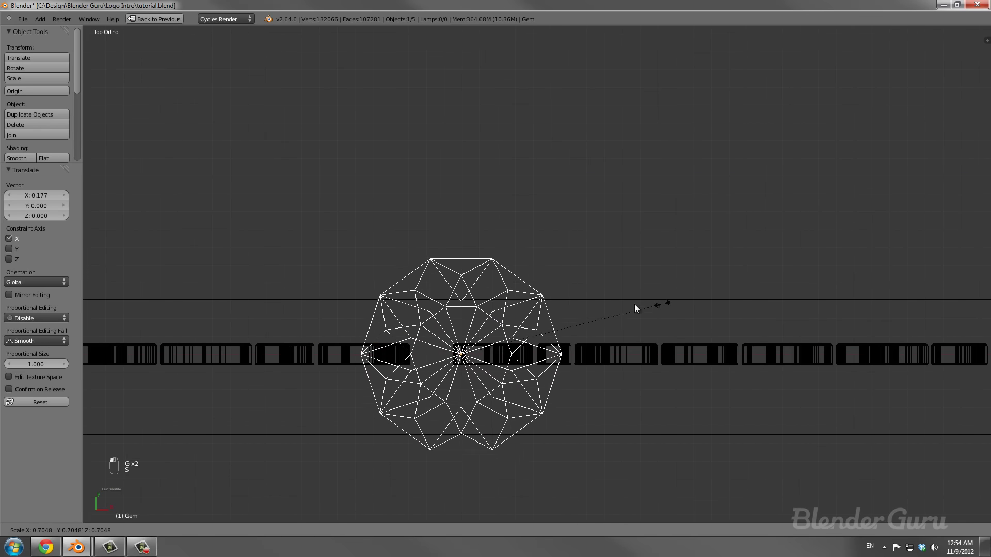
left_click(542, 314)
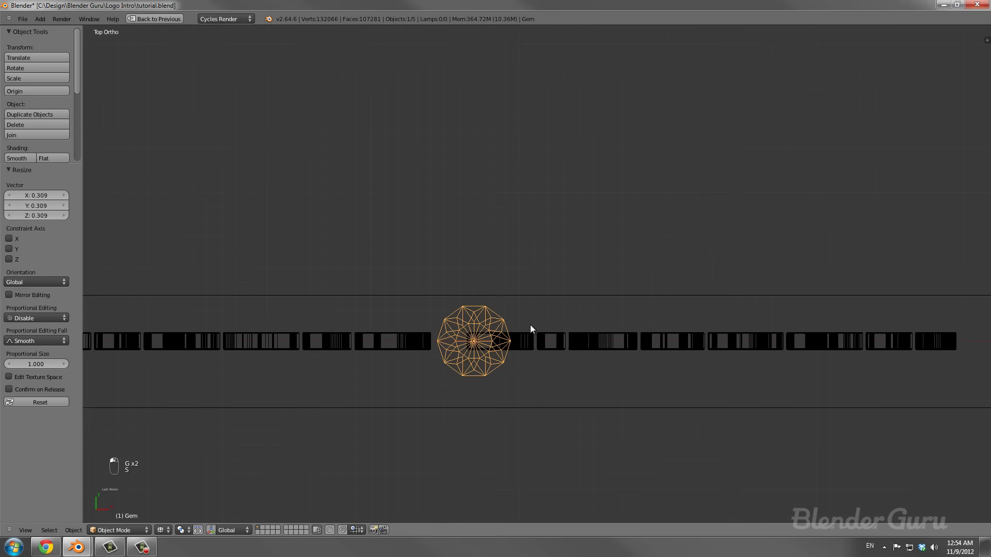
Enlarge the gem to nearly the letter height in front view and raise it about 0.09 units along Z.
key("KP_1")
scroll(545, 250, "up", 2)
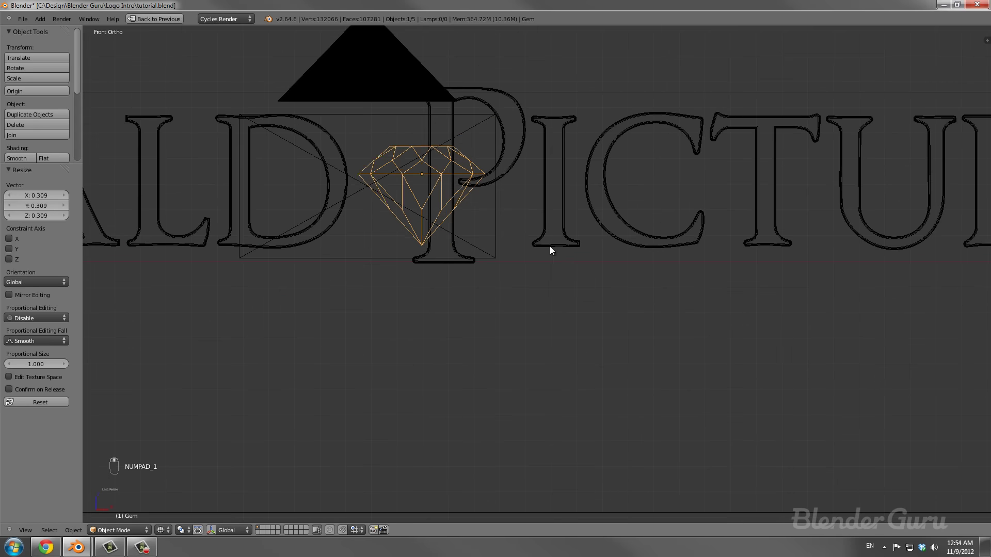
key("s")
left_click(593, 270)
key("g")
key("z")
left_click(591, 253)
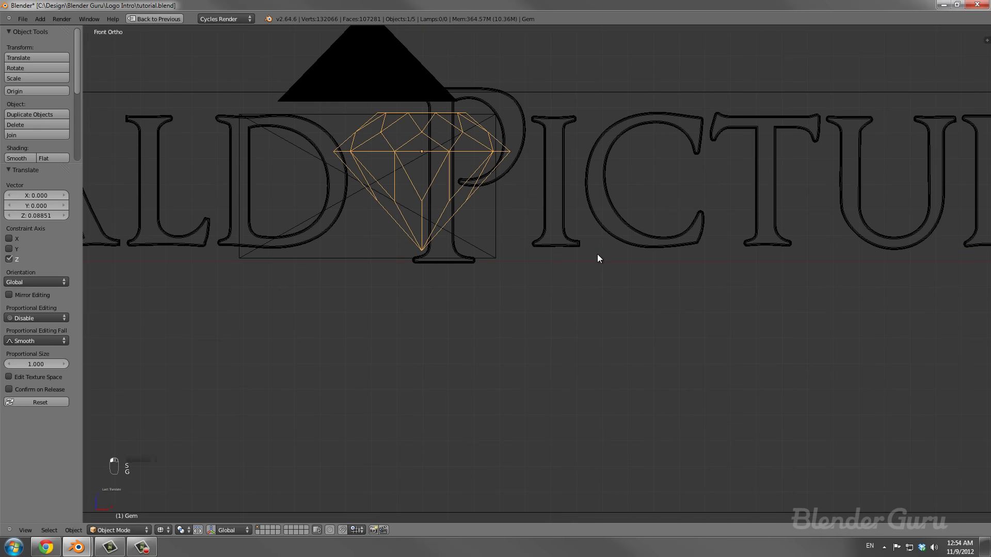
Shift the gem about 0.15 units along X away from the letter D and fine-tune its scale, finishing with a factor of 0.96.
key("s")
left_click(605, 256)
key("g")
key("x")
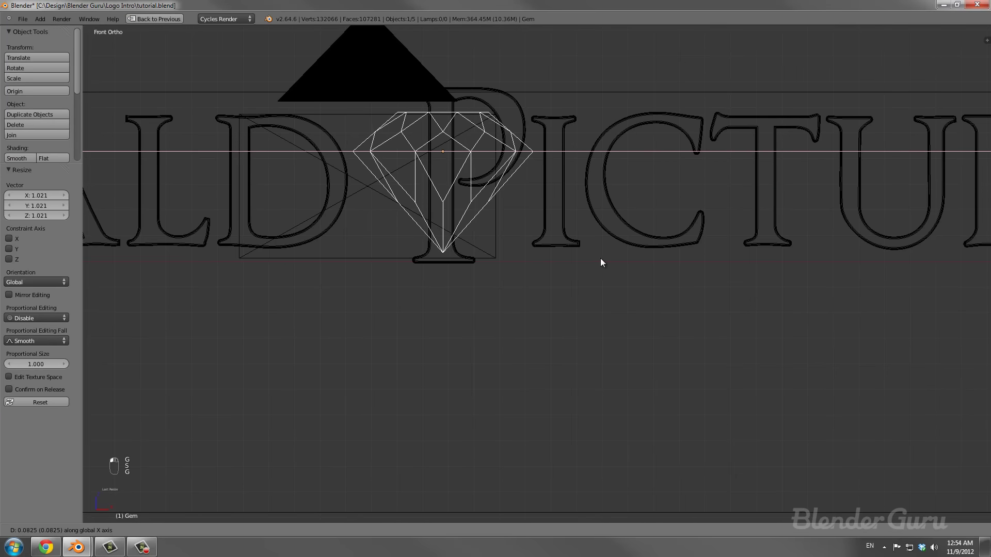
left_click(601, 245)
key("g")
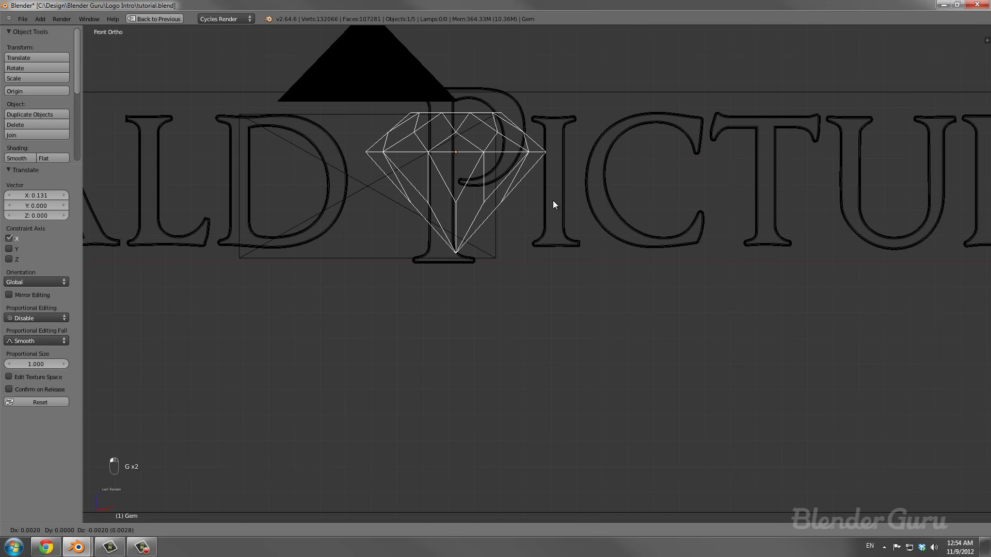
left_click(556, 201)
scroll(556, 201, "down", 2)
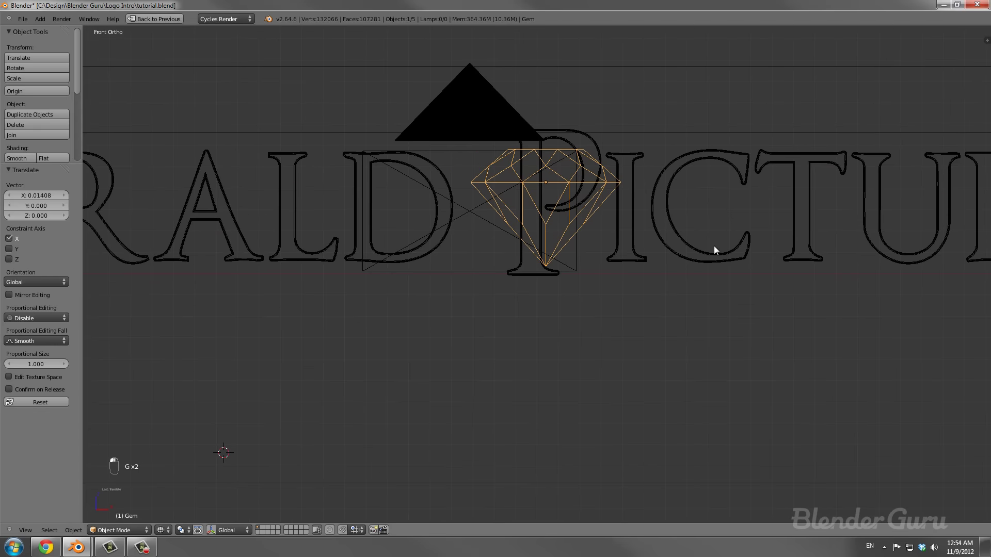
key("s")
left_click(694, 246)
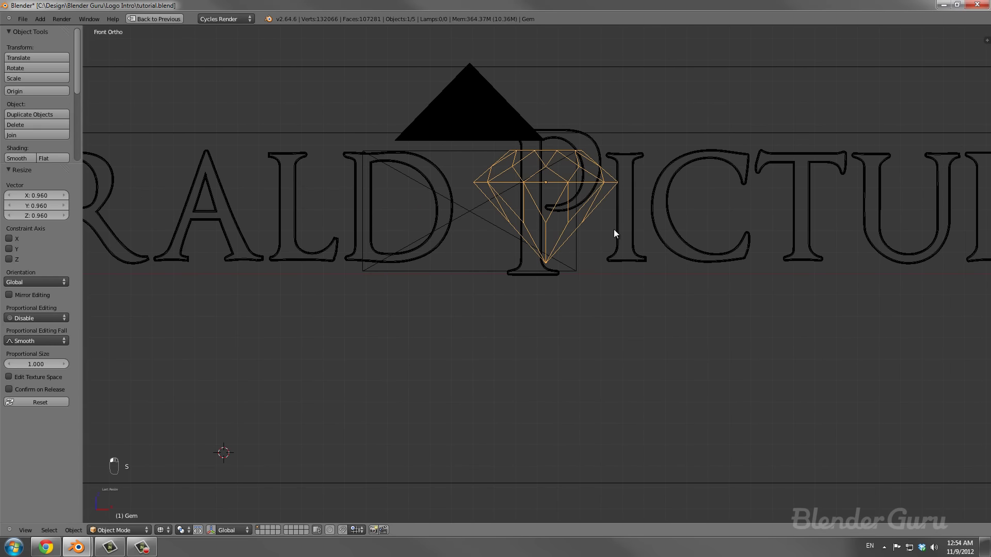
Box-select all vertices of the word Pictures in the text mesh and move them about 0.574 units along X, clear of the gem.
scroll(598, 240, "down", 4)
scroll(588, 246, "up", 2)
right_click(596, 250)
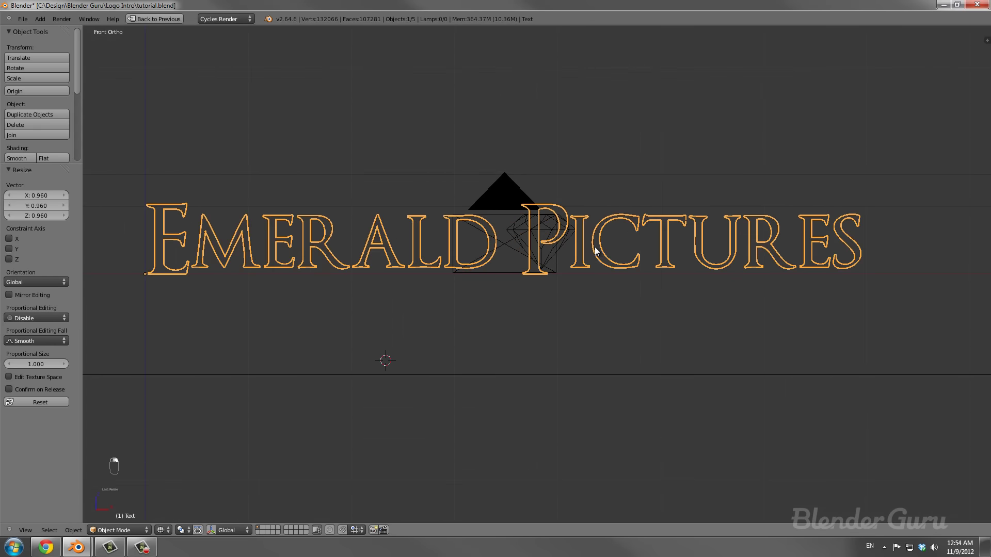
middle_click_drag(595, 250, 540, 262, "shift")
scroll(546, 262, "up", 4)
key("Tab")
key("a")
key("a")
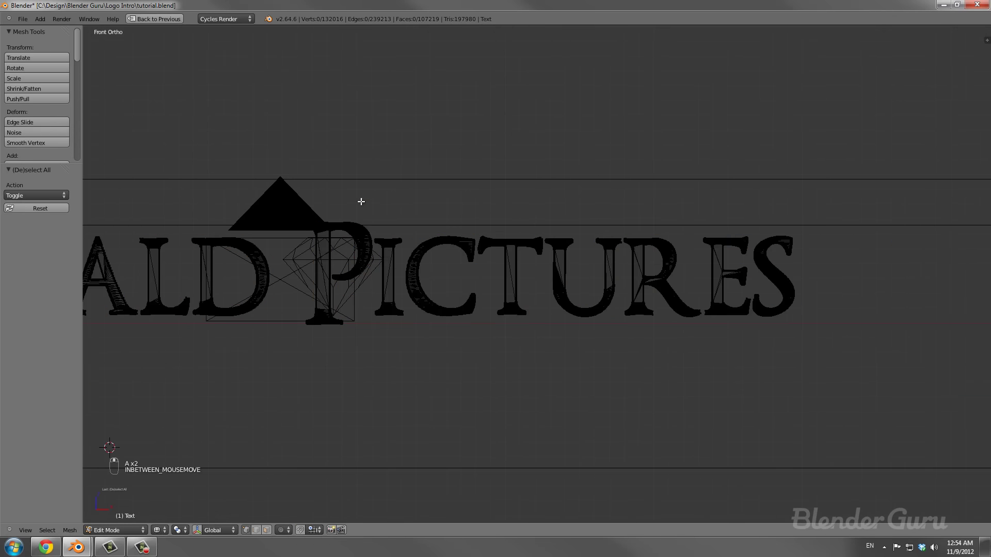
key("a")
key("a")
key("b")
left_click_drag(292, 157, 805, 392)
key("g")
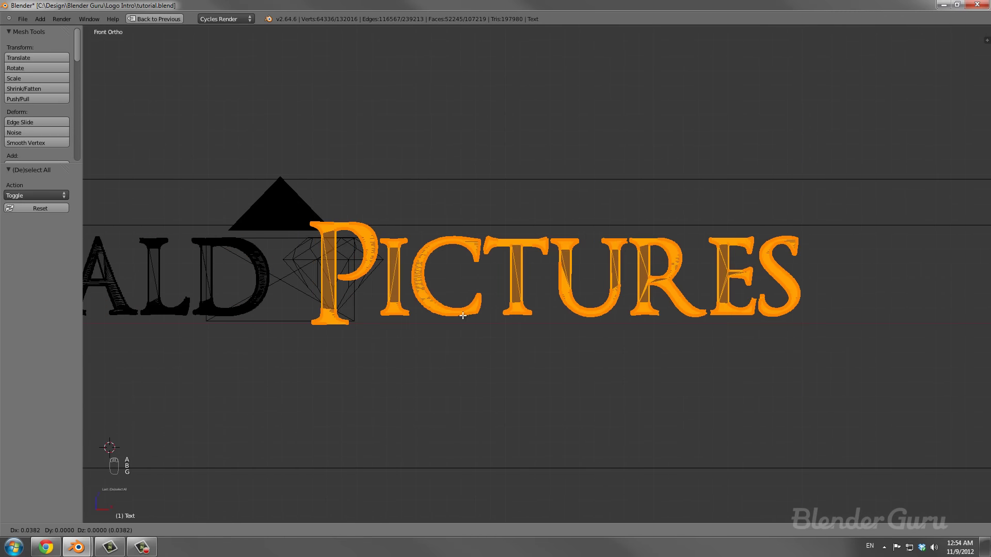
key("x")
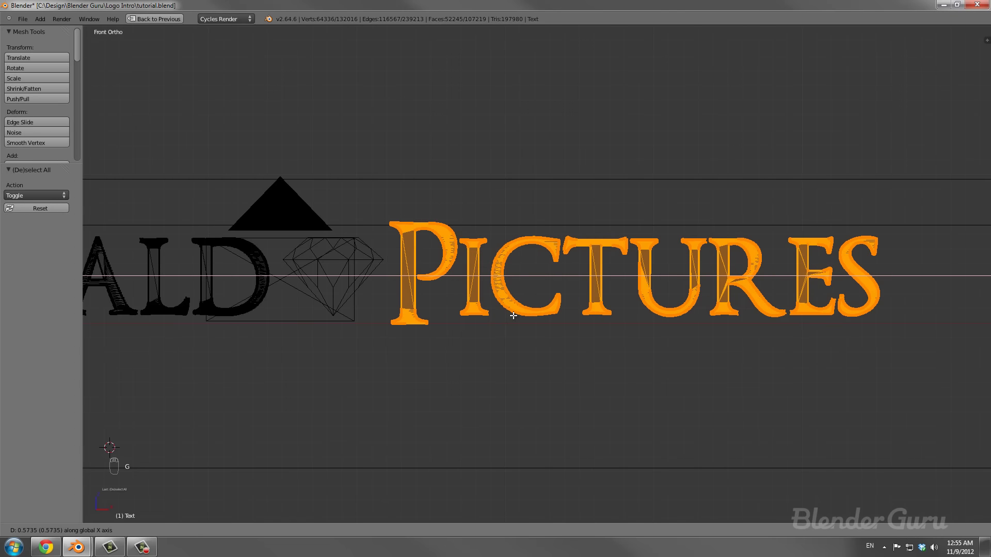
left_click(513, 316)
Leave the text mesh's edit mode without separating the word Pictures, and select the gem.
key("p")
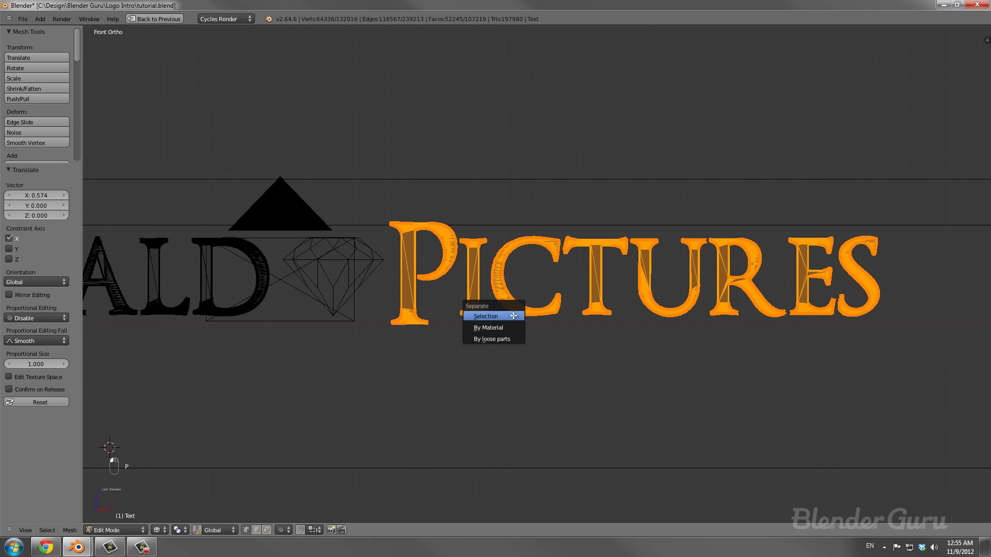
scroll(433, 273, "down", 2)
key("Tab")
scroll(407, 273, "up", 3)
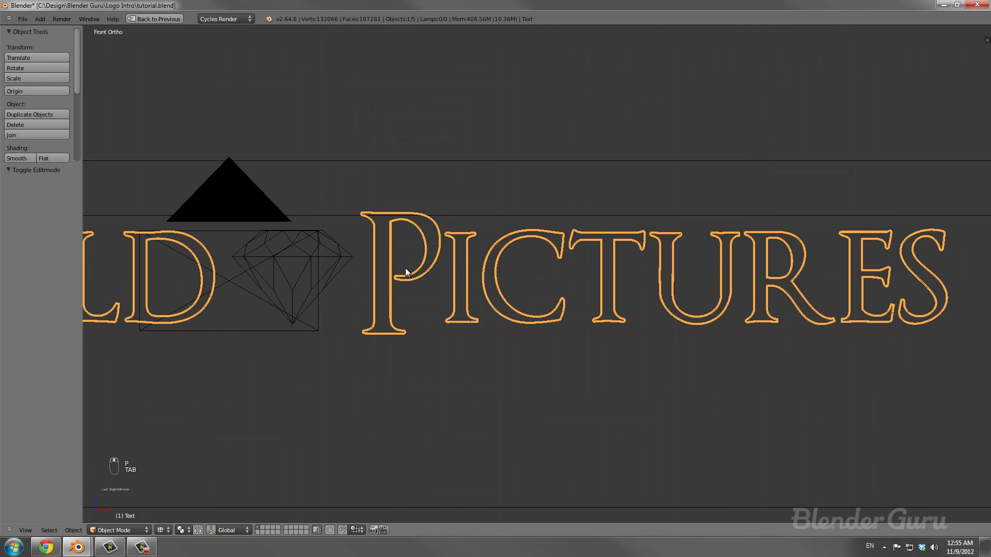
right_click(349, 256)
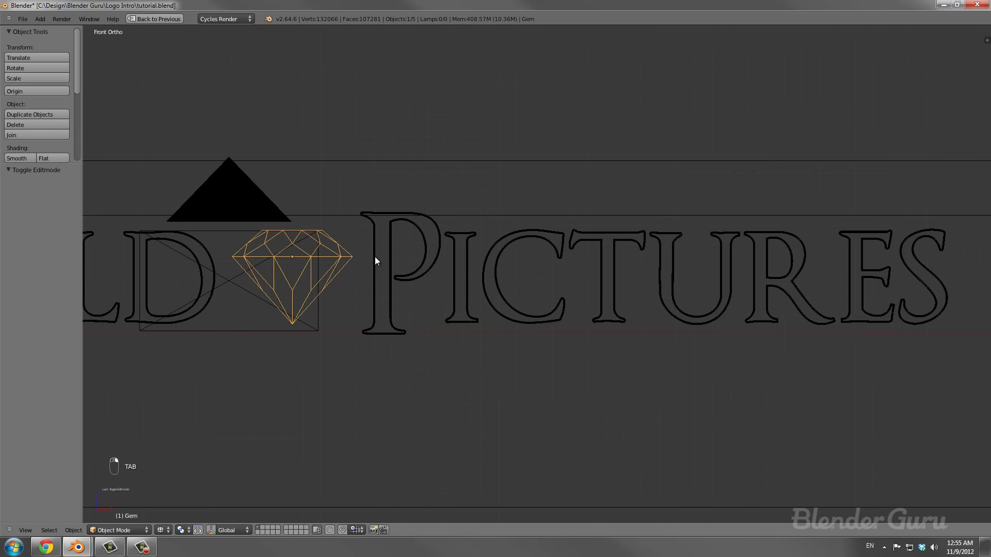
Separate the selected word Pictures from the text mesh into its own object and return to object mode.
mouse_move(375, 256)
middle_mouse_down()
mouse_move(371, 272)
mouse_move(367, 262)
middle_mouse_up()
right_click(401, 260)
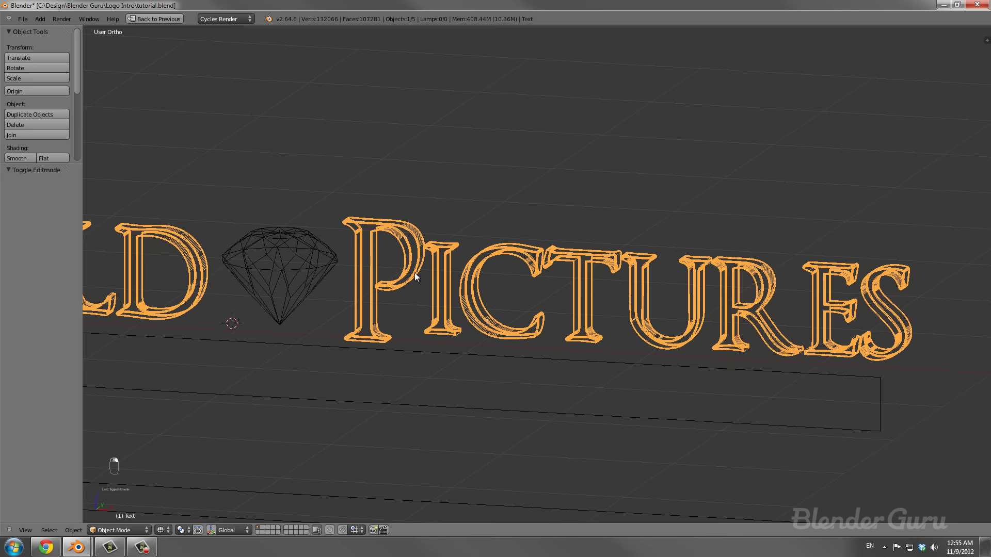
scroll(415, 276, "down", 3)
scroll(464, 284, "up", 2)
key("Tab")
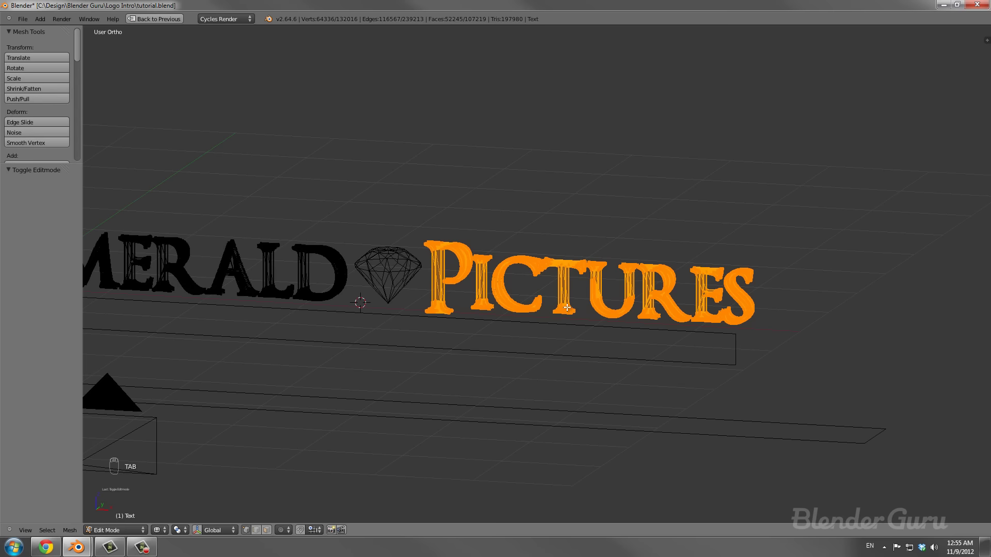
key("p")
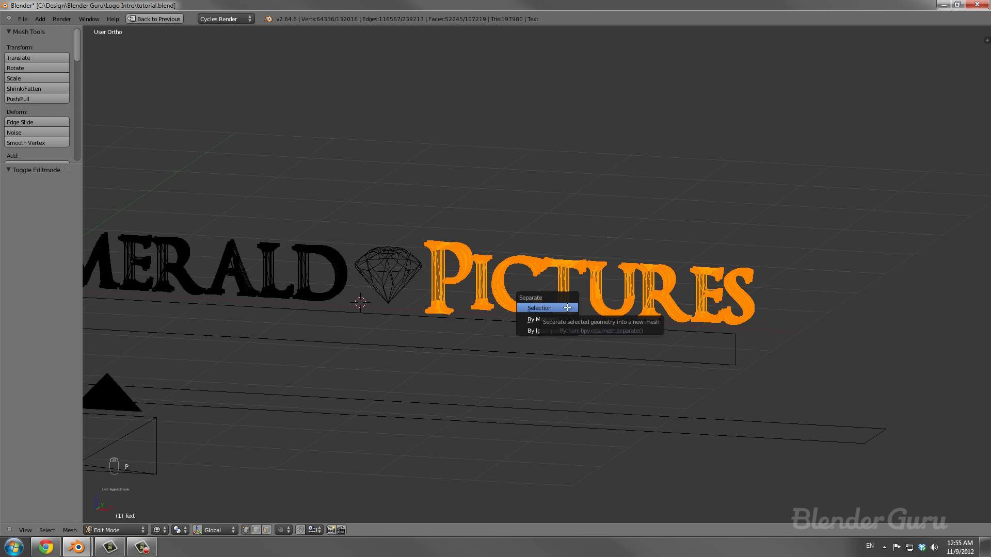
left_click(568, 308)
scroll(586, 293, "up", 2)
key("Tab")
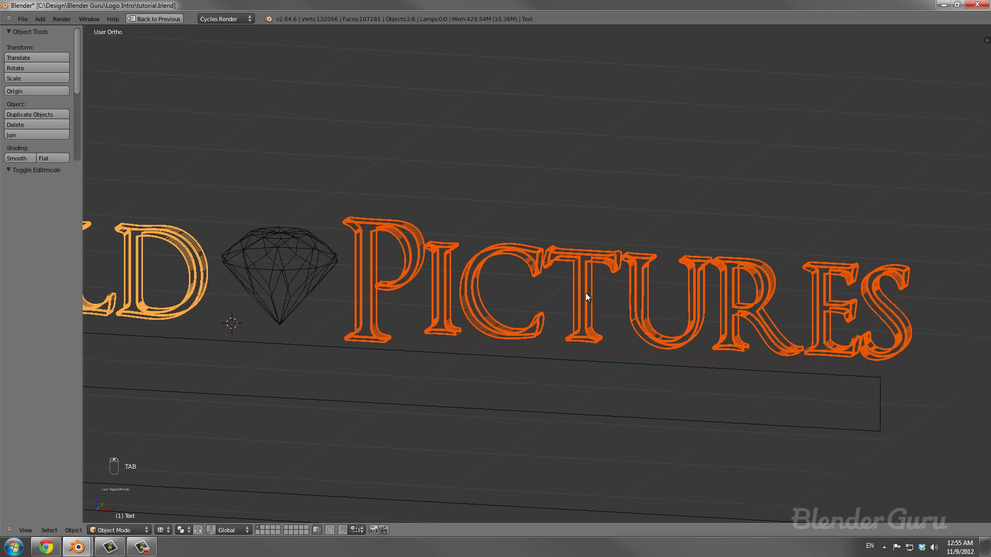
Try rotating the words Pictures and Emerald individually to check where their origins sit.
right_click(585, 292)
scroll(585, 293, "down", 5)
key("r")
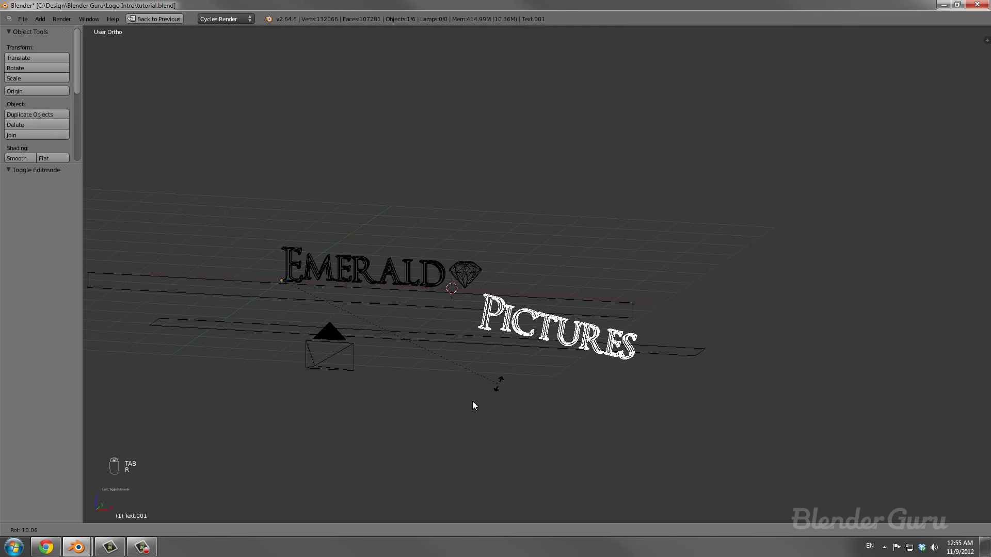
left_click(469, 316)
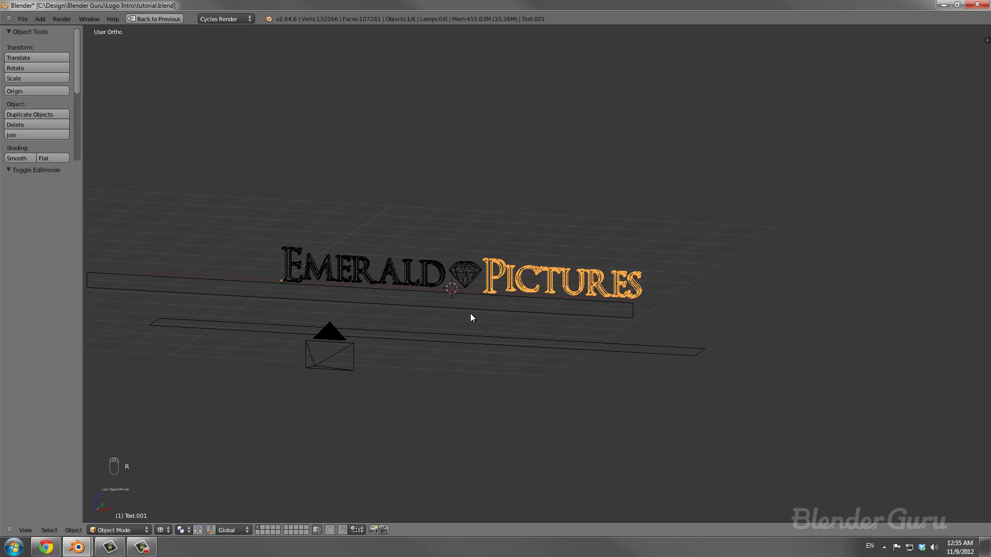
right_click(291, 278)
key("r")
right_click(464, 342)
right_click(516, 288)
key("r")
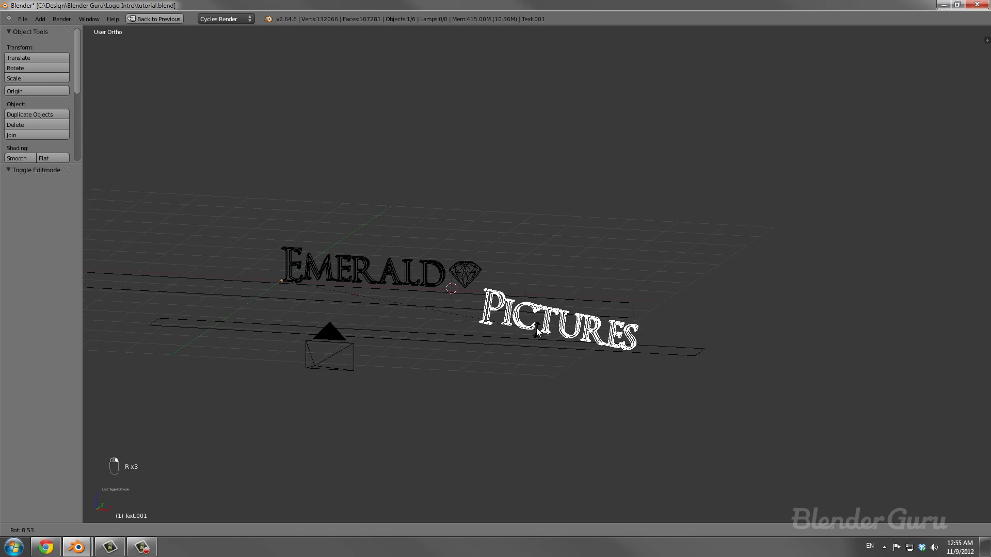
right_click(475, 292)
In front view, snap the 3D cursor to the vertex at the lower-left corner of the letter P in Pictures.
scroll(465, 302, "up", 2)
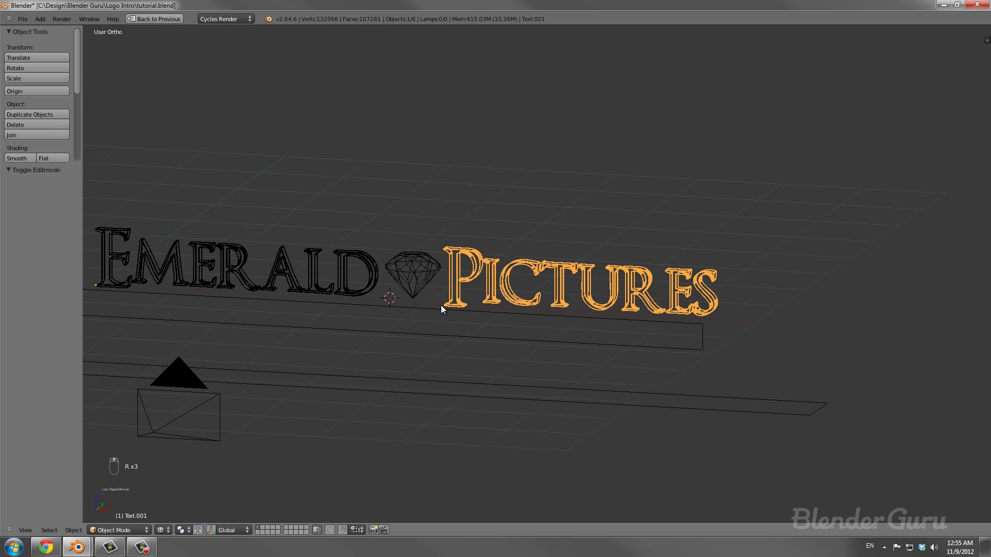
scroll(442, 309, "up", 1)
key("Tab")
key("KP_1")
scroll(383, 345, "up", 3)
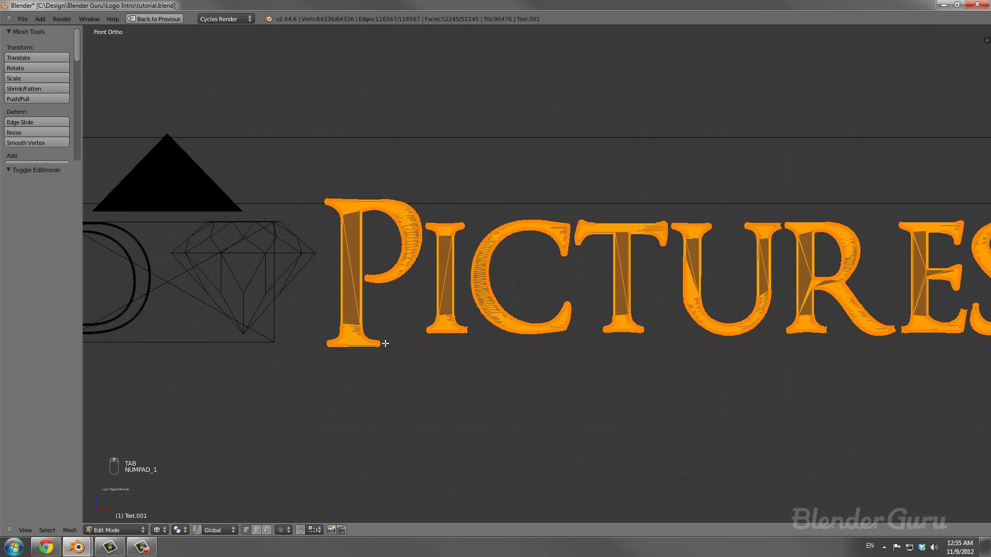
key("a")
key("shift+s")
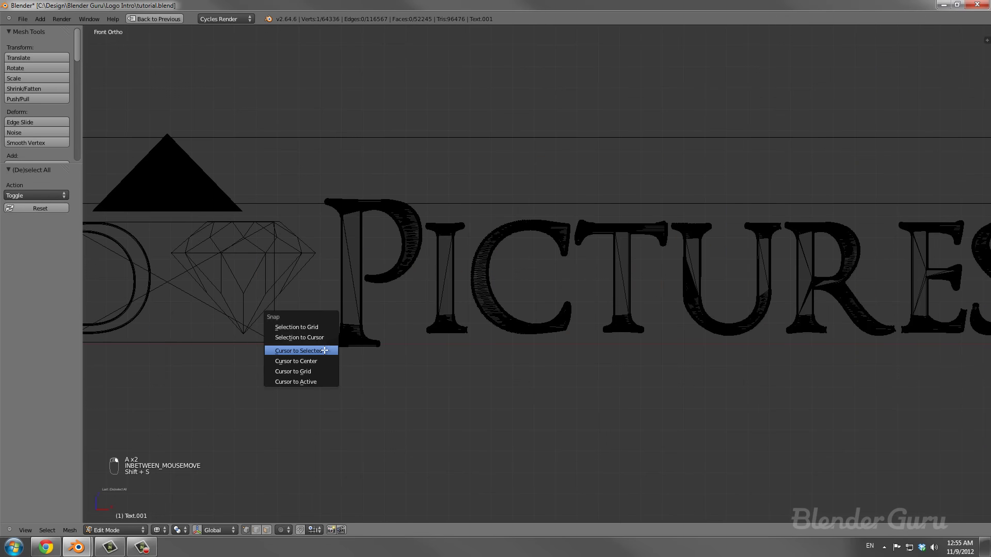
left_click(324, 350)
Set the origin of the Pictures object to the 3D cursor in object mode.
key("Tab")
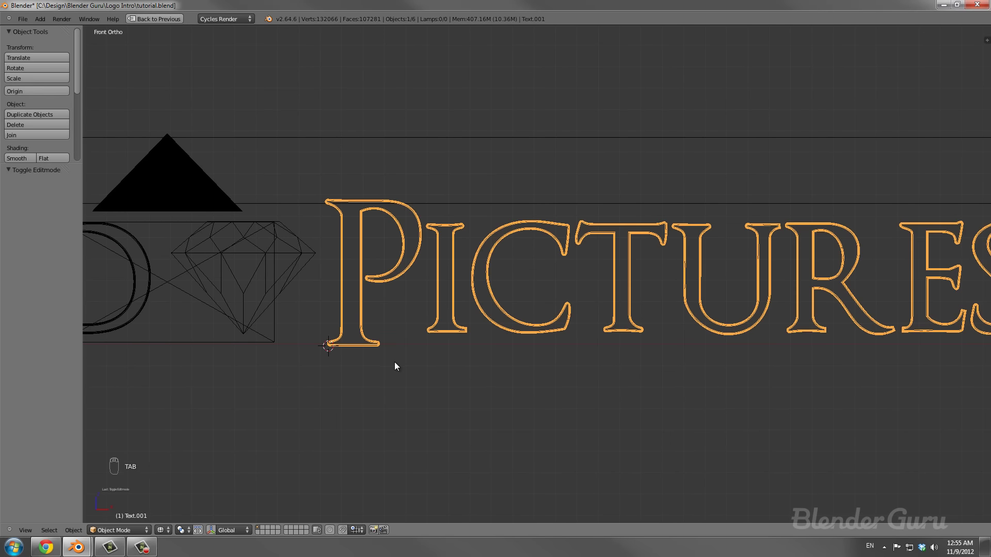
key("ctrl+shift+alt+c")
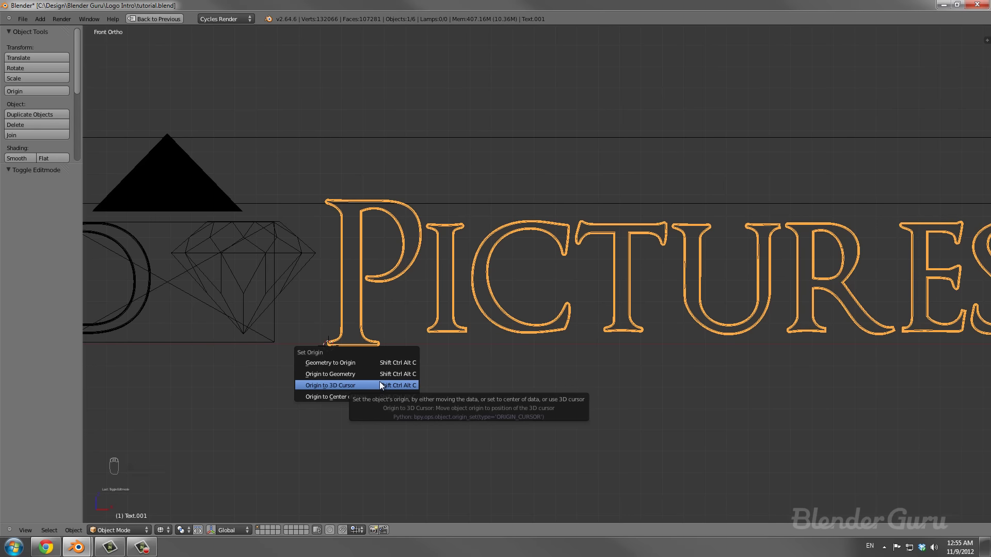
left_click(380, 385)
Try rotating the words Pictures and Emerald about their own corner origins without keeping the rotations.
scroll(519, 285, "down", 5)
key("r")
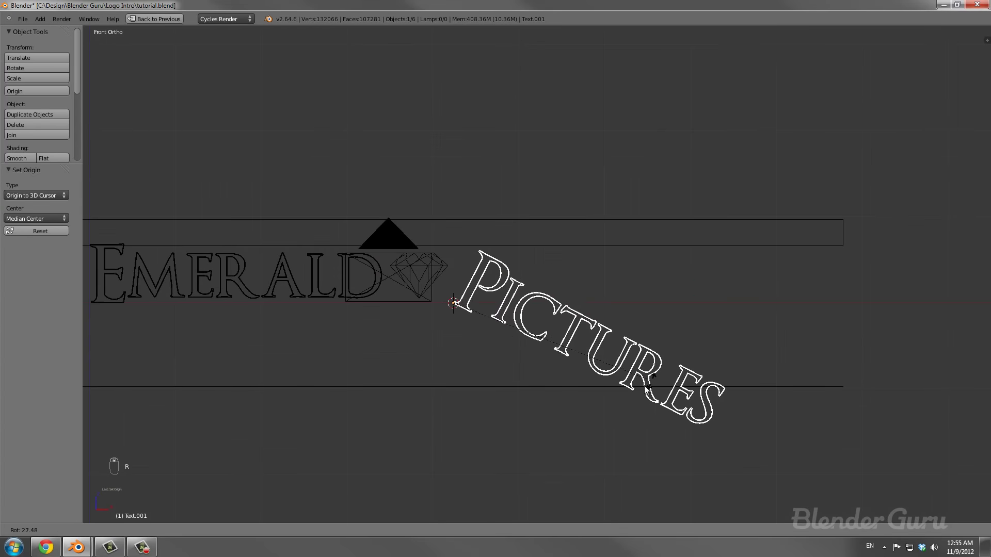
left_click(505, 327)
scroll(504, 327, "down", 3)
right_click(424, 284)
key("r")
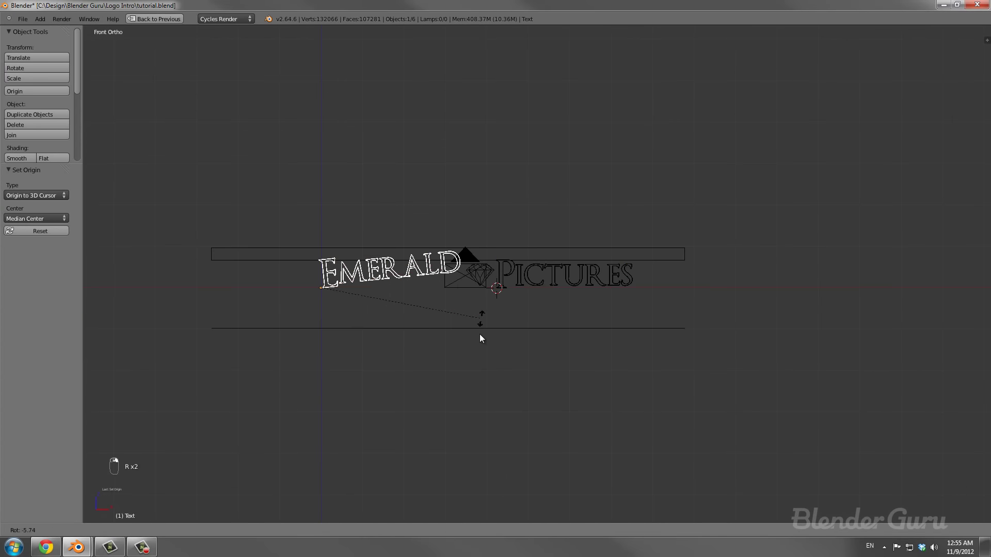
left_click(494, 329)
Look through the camera and move it 0.324 units along X to center the logo in the frame.
key("KP_0")
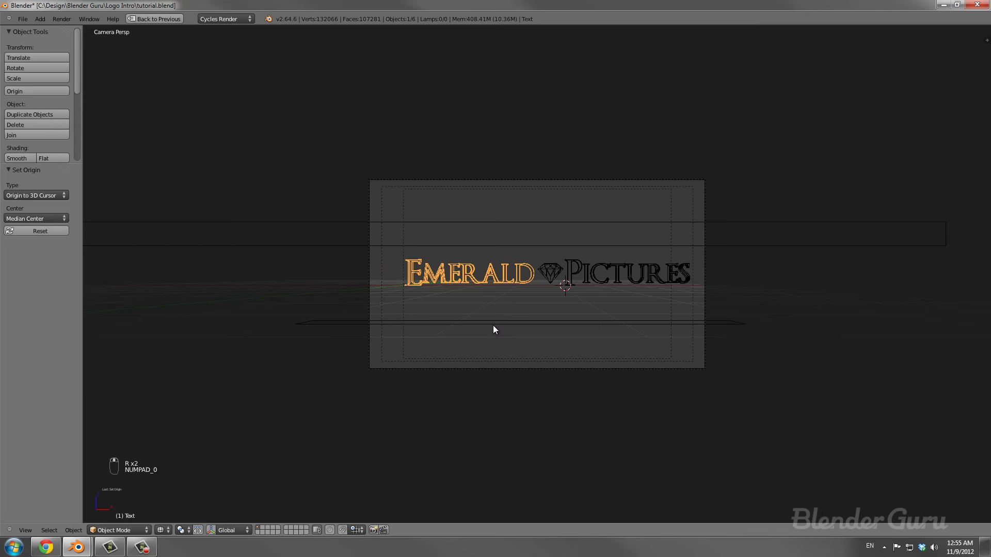
scroll(547, 322, "up", 3)
scroll(671, 310, "down", 1)
right_click(764, 287)
key("g")
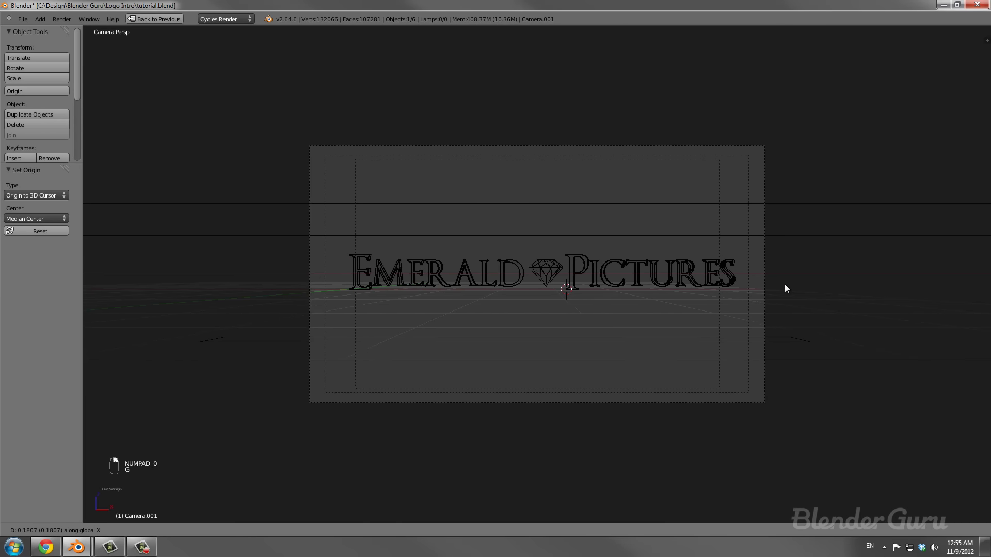
left_click(793, 282)
Pull the camera back 0.897 units along its local Z axis and nudge it about -0.037 units along X.
key("g")
key("g")
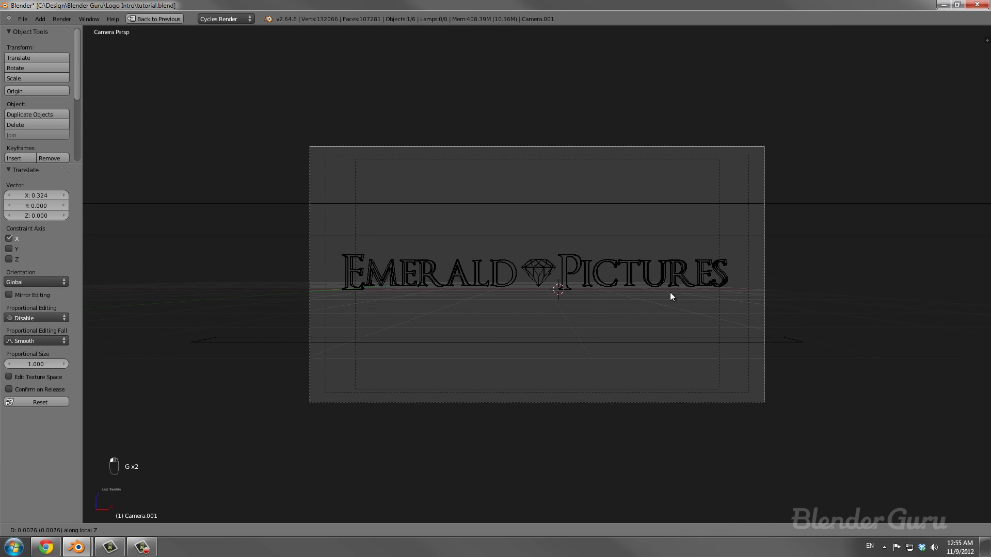
left_click(670, 321)
key("g")
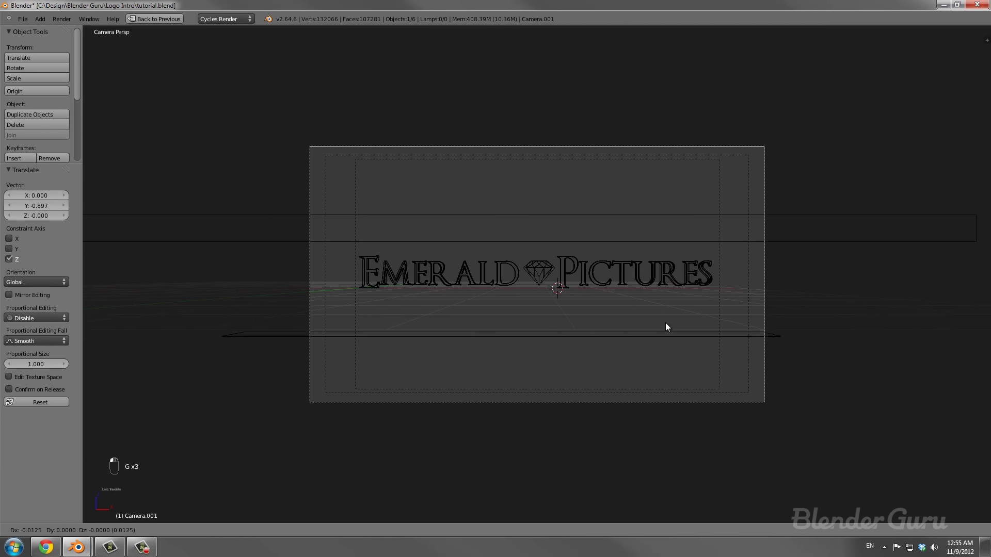
left_click(664, 323)
Select the gem, restore the full window layout and create a new material for the gem.
right_click(542, 278)
scroll(570, 271, "up", 3)
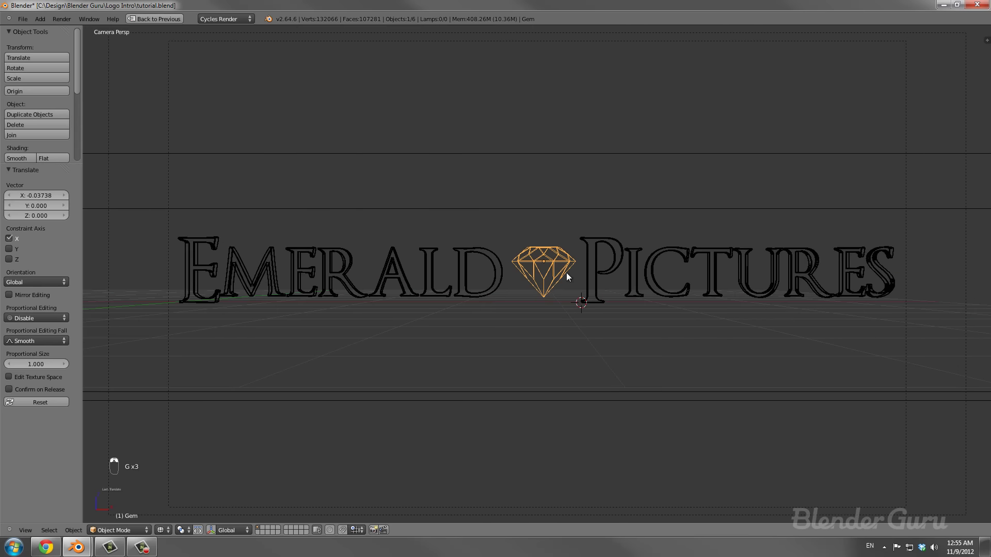
middle_click_drag(567, 276, 527, 293, "shift")
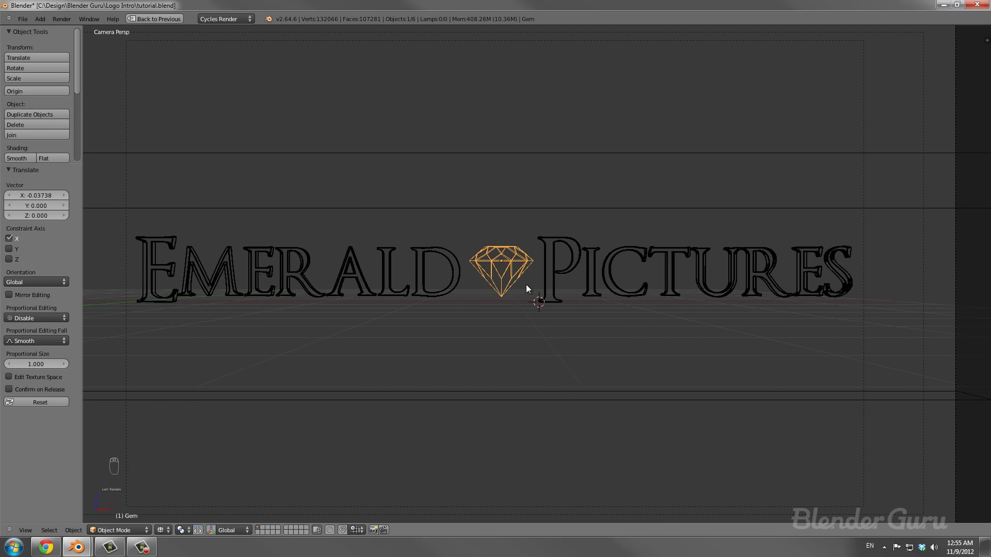
key("ctrl+Up")
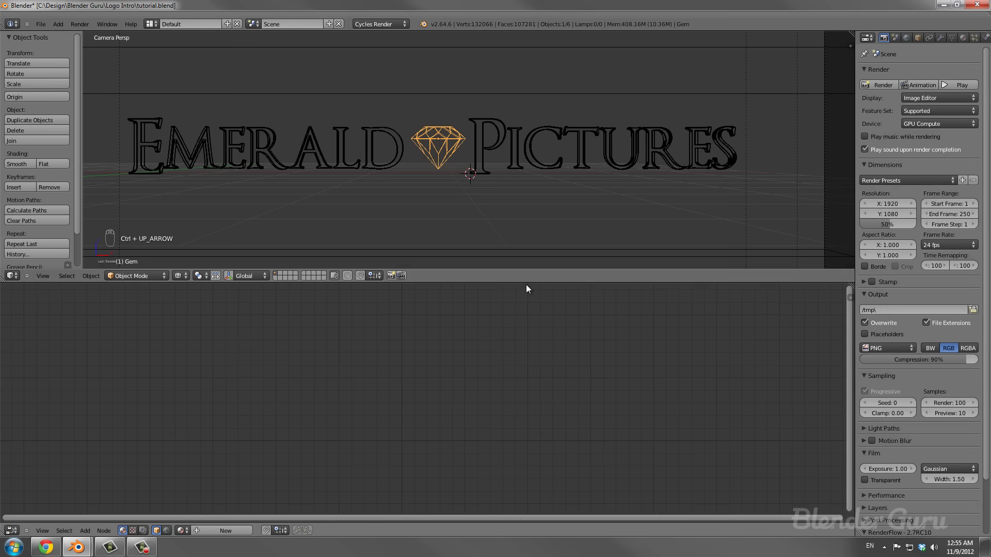
left_click(964, 39)
left_click(918, 108)
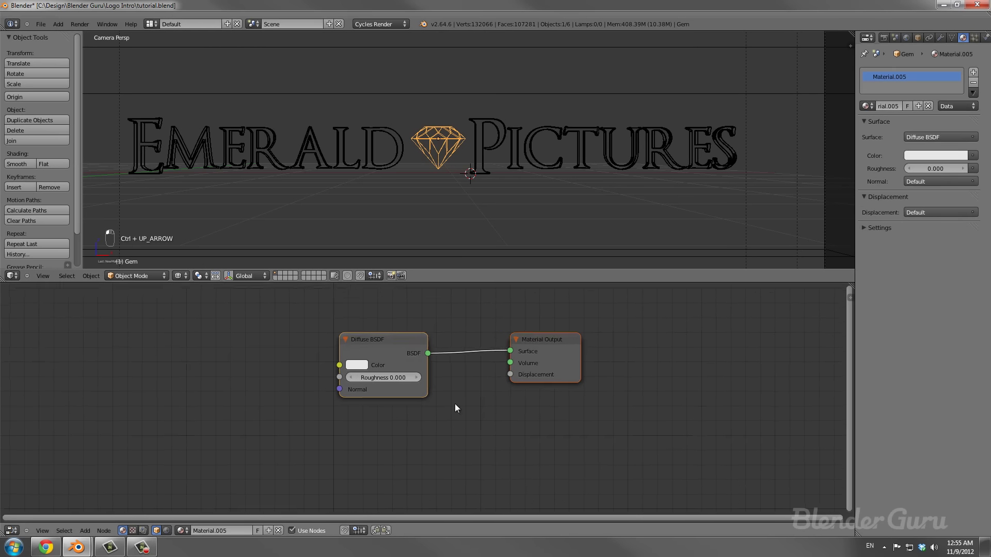
Replace the gem material's Diffuse shader with a Glass BSDF connected to the Material Output's Surface.
left_click(352, 335)
key("x")
key("shift+a")
mouse_move(317, 377)
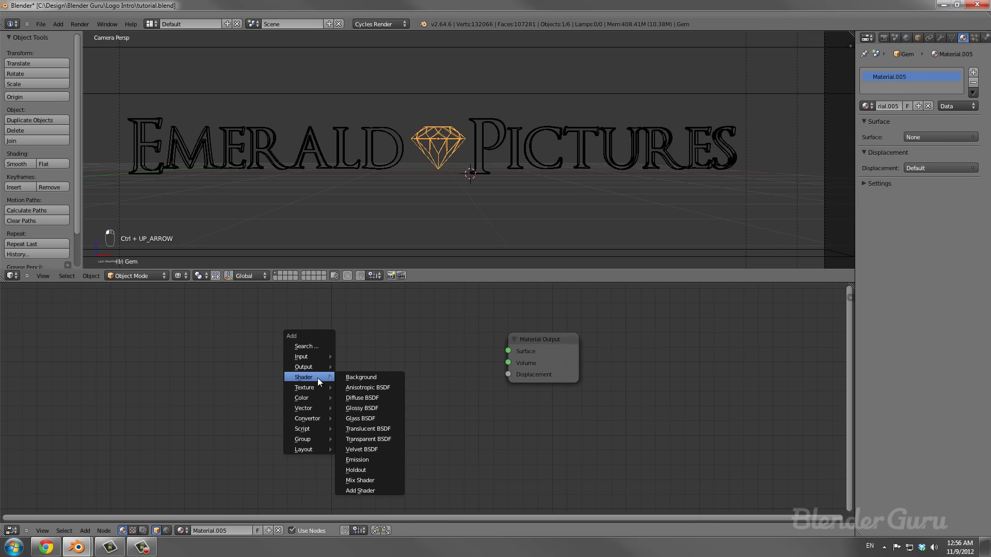
left_click(360, 419)
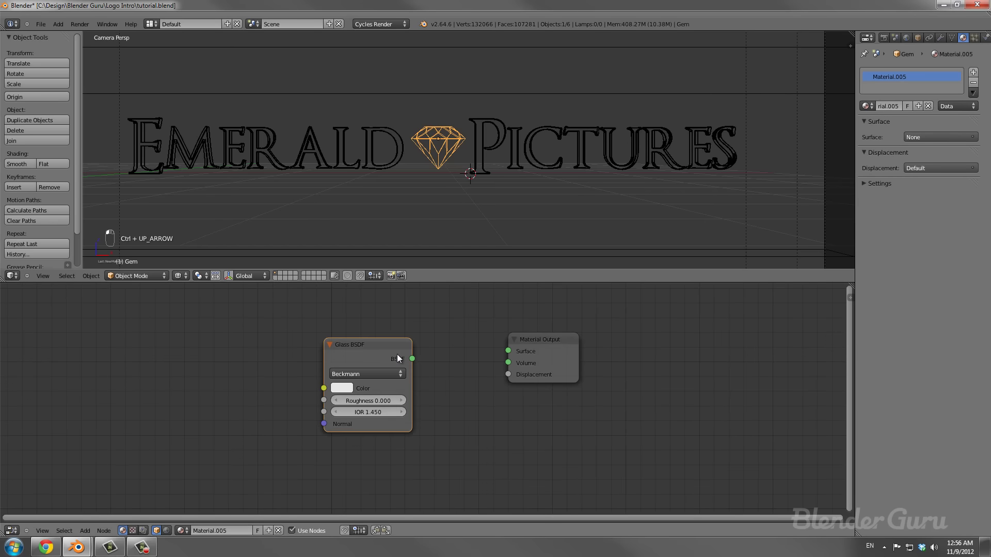
left_click_drag(412, 358, 508, 351)
scroll(449, 404, "up", 2)
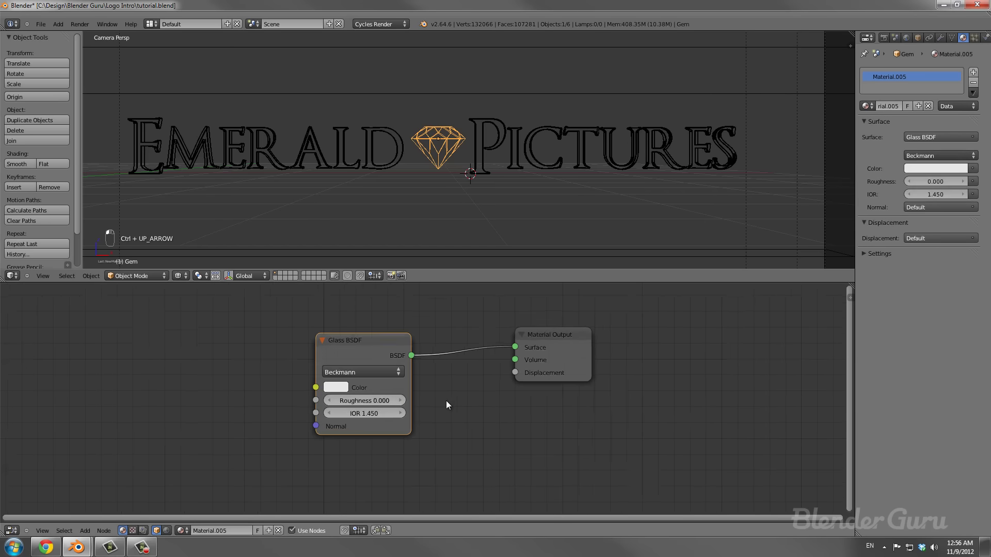
Set the Glass BSDF color to a light emerald green and save the file.
left_click(330, 386)
left_click_drag(369, 226, 344, 203)
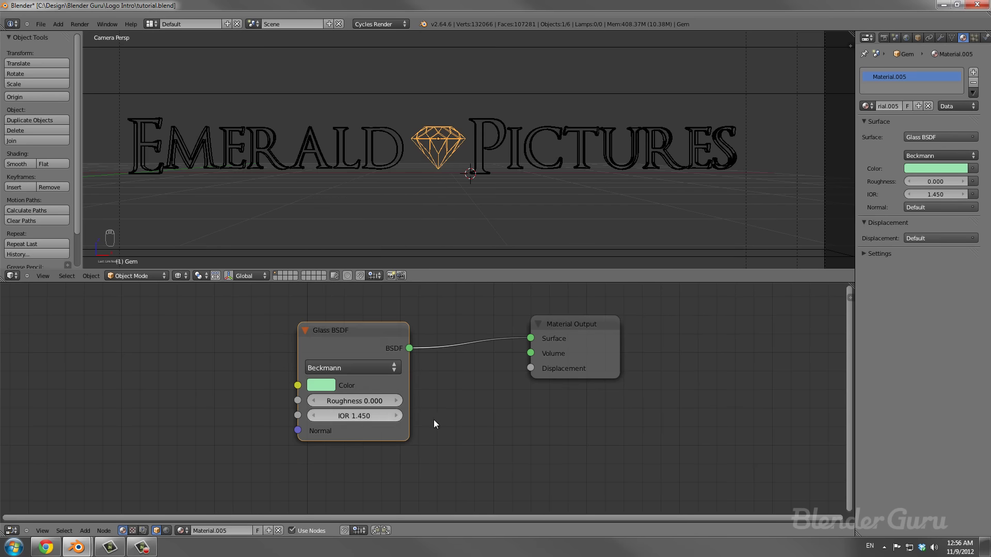
key("ctrl+s")
Hide the tool shelf and preview the green glass gem between the two words in rendered shading.
key("t")
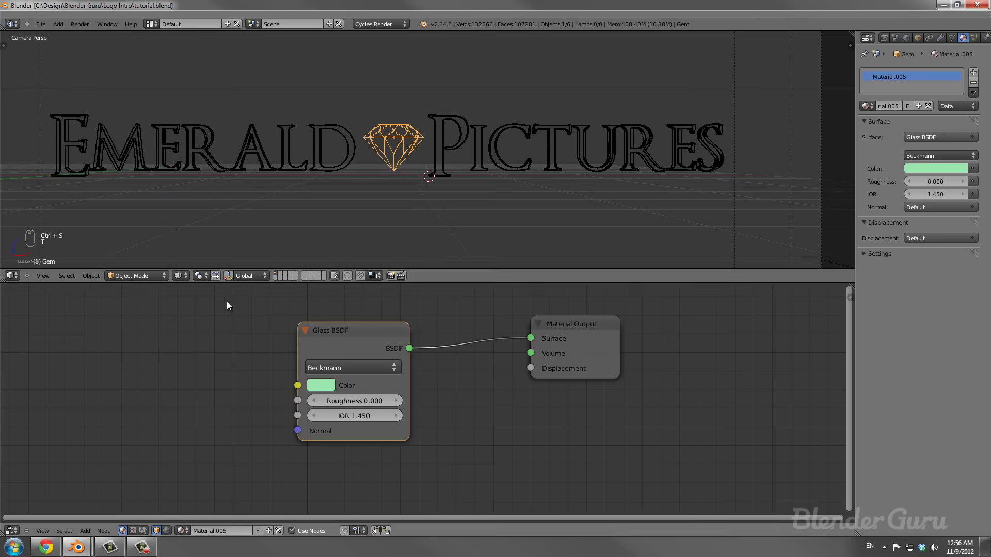
left_click(179, 276)
left_click(196, 210)
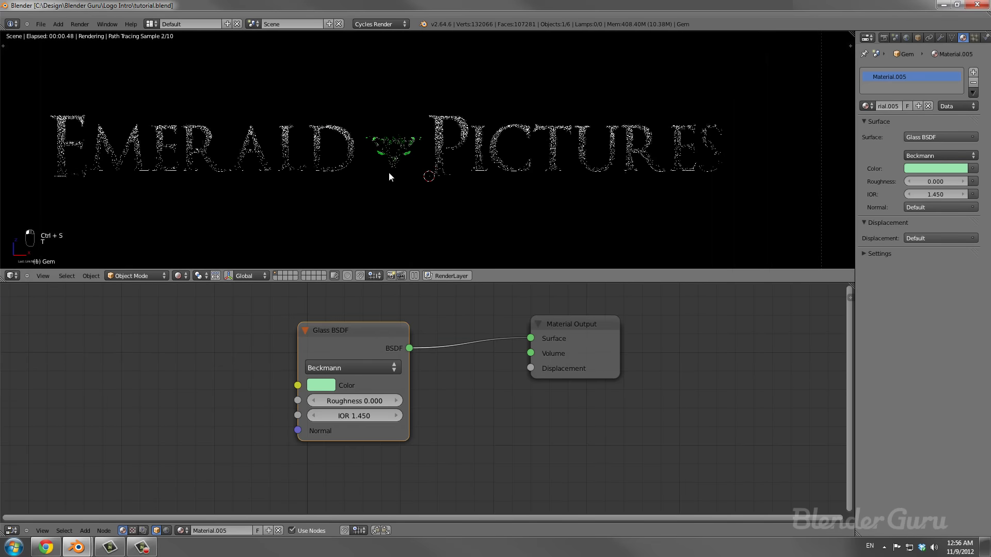
scroll(389, 173, "up", 1)
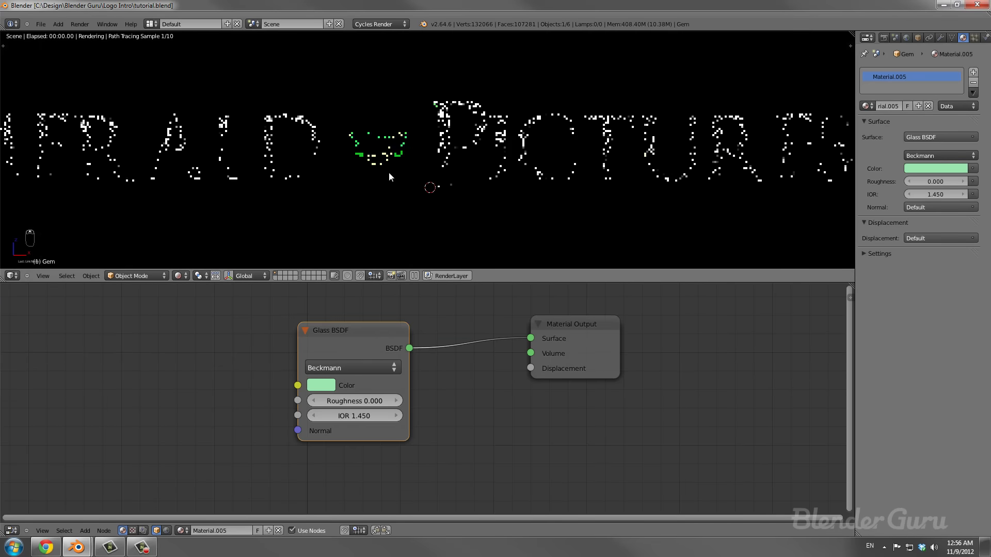
scroll(388, 173, "down", 3)
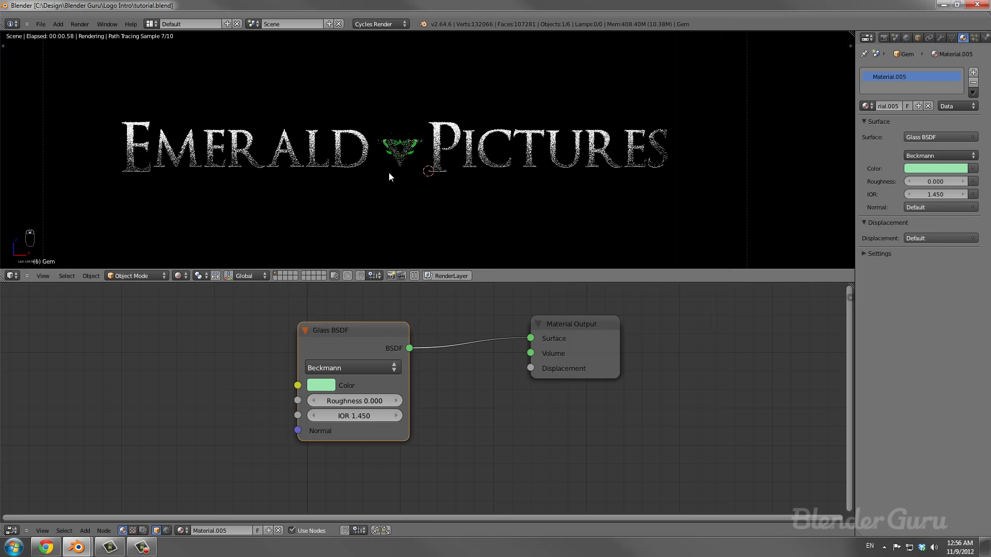
Switch the viewport to solid shading and frame the whole logo in the camera view.
left_click(182, 275)
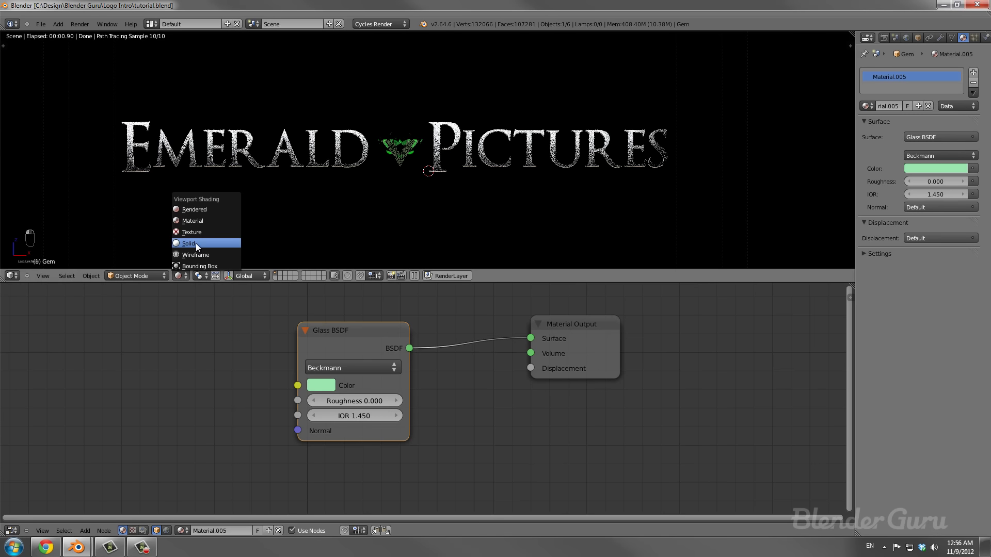
left_click(196, 243)
scroll(422, 158, "up", 5)
middle_click_drag(405, 151, 475, 149, "shift")
scroll(474, 149, "down", 4)
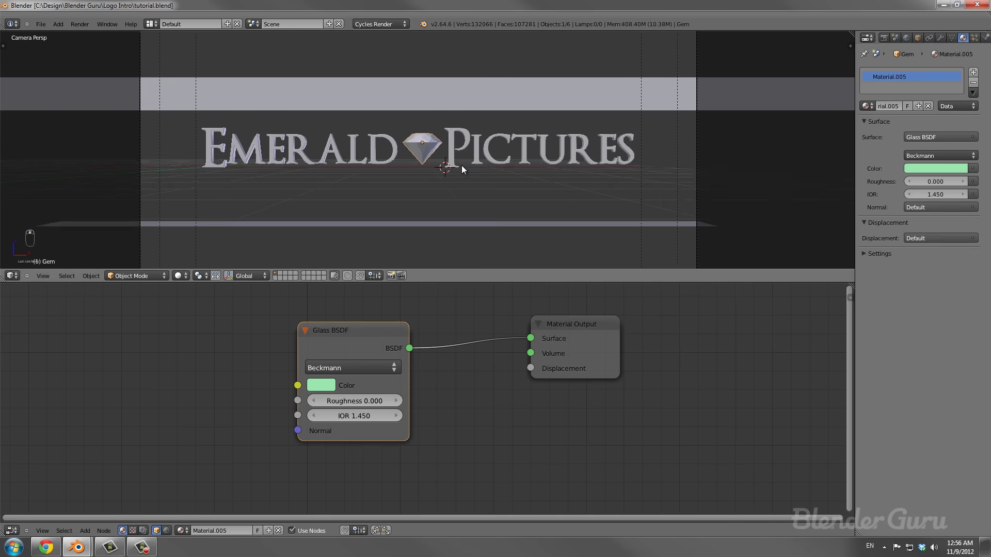
scroll(462, 166, "down", 2)
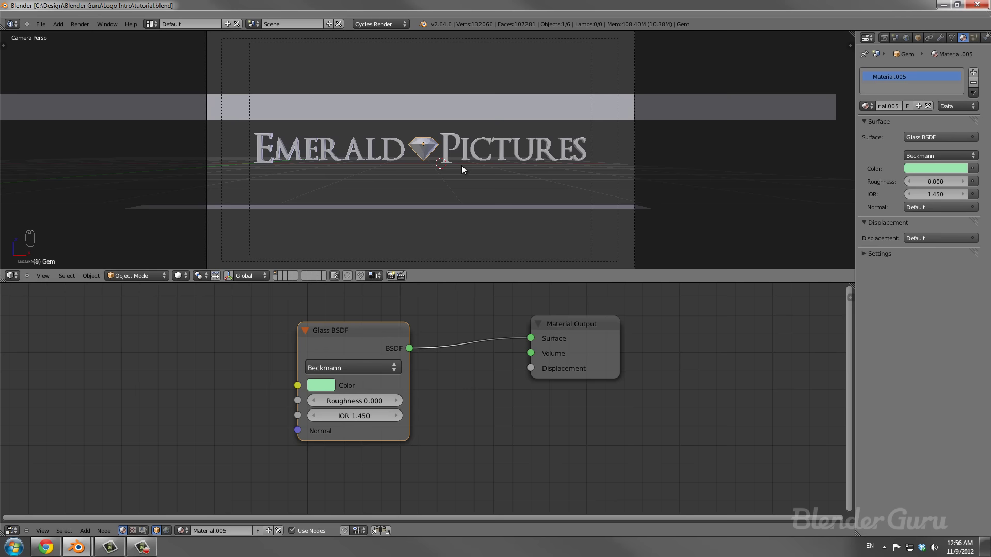
Select the emissive plane below the text and render the current frame to check the gem's look.
right_click(464, 207)
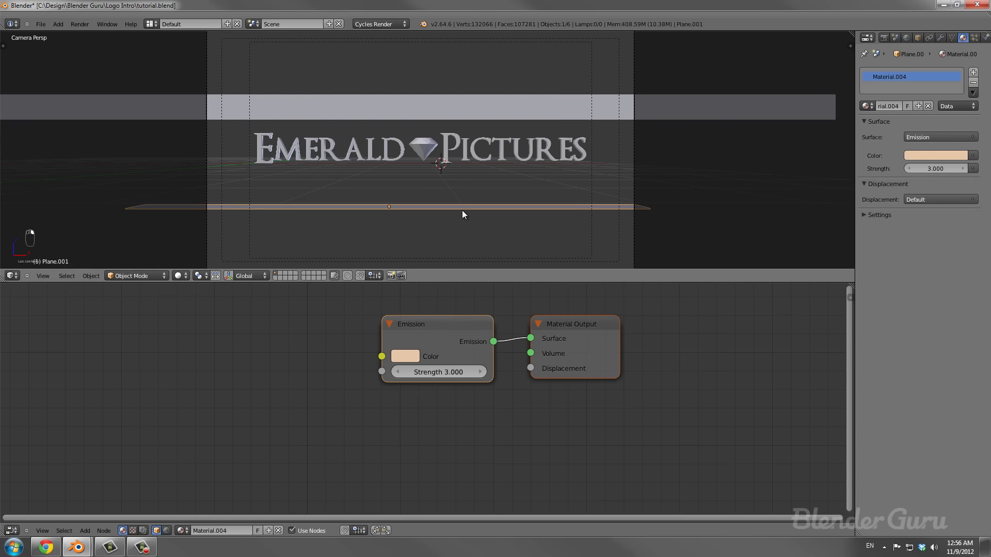
key("F12")
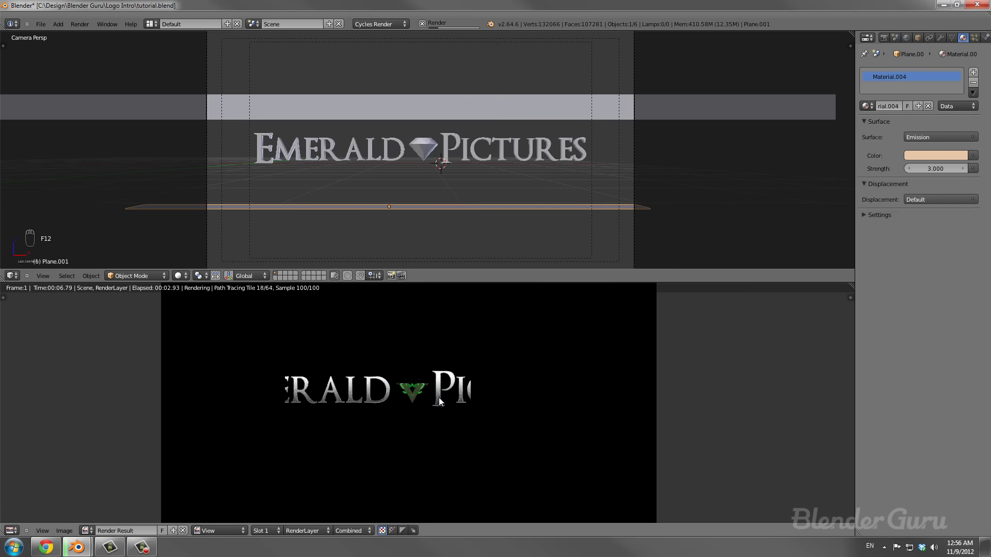
Examine the green gem and metallic lettering up close in the rendered image, and close the render.
scroll(453, 396, "up", 1)
scroll(426, 379, "up", 4)
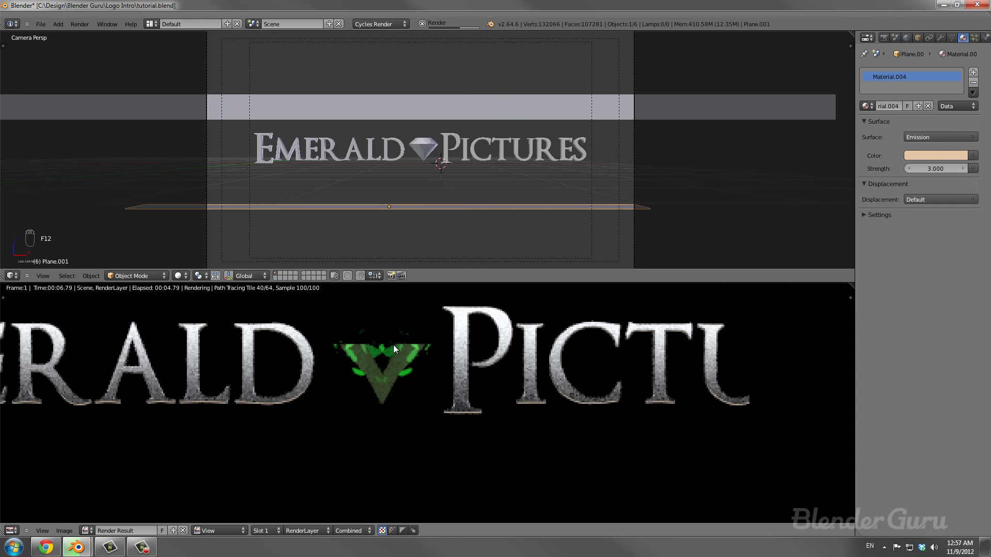
scroll(394, 345, "down", 2)
scroll(406, 370, "down", 3)
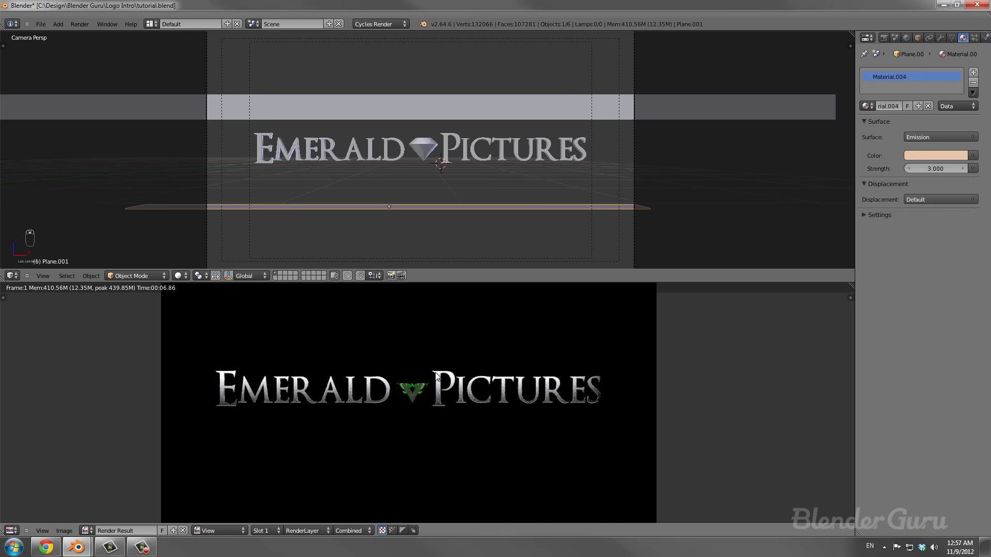
key("Escape")
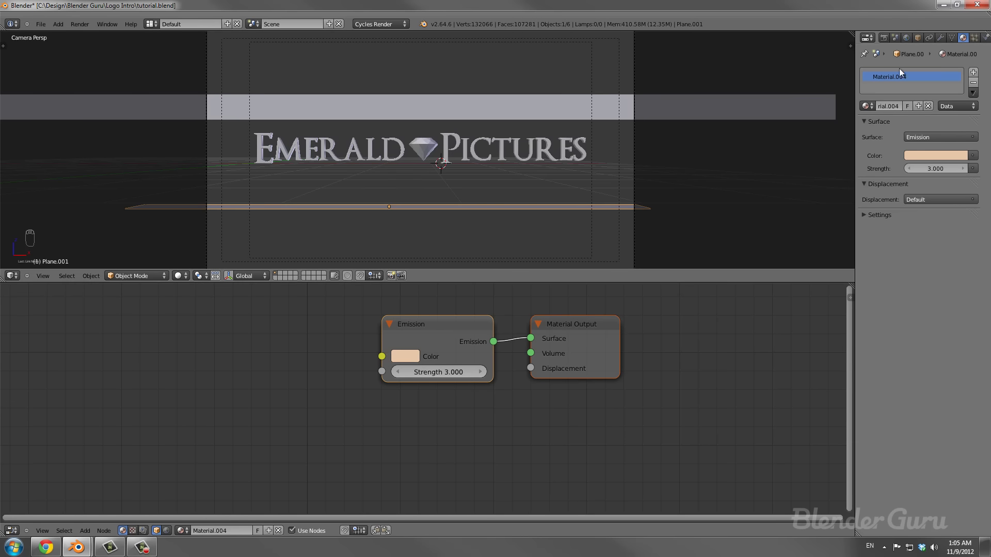
Select the gem, display the world shader in the node editor and enable nodes for the world.
left_click(907, 37)
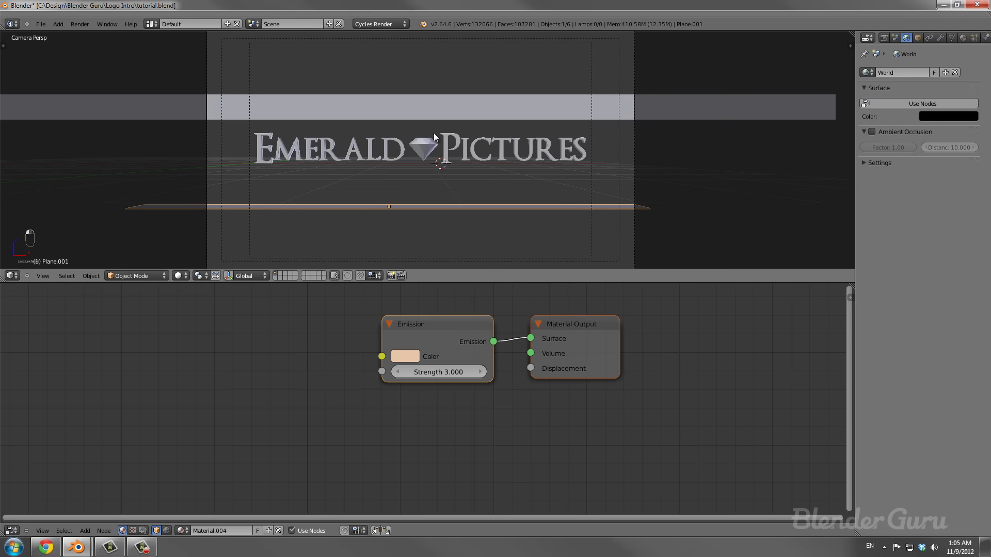
right_click(440, 157)
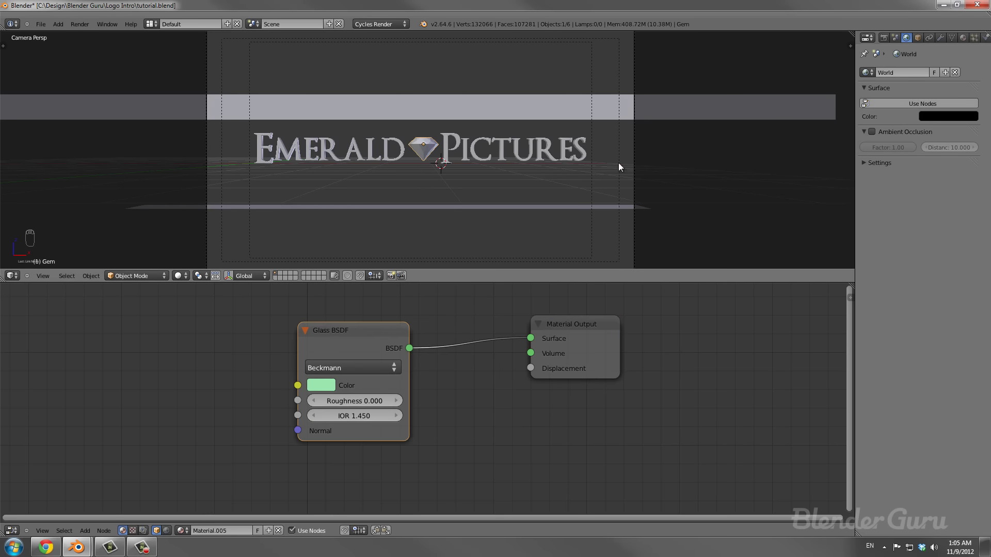
scroll(419, 320, "down", 1)
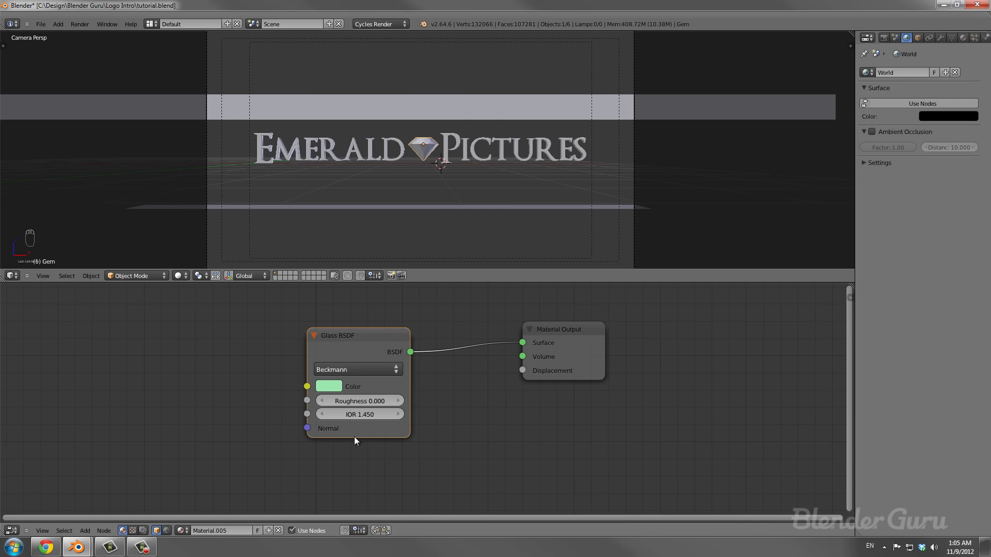
left_click(166, 531)
left_click(291, 530)
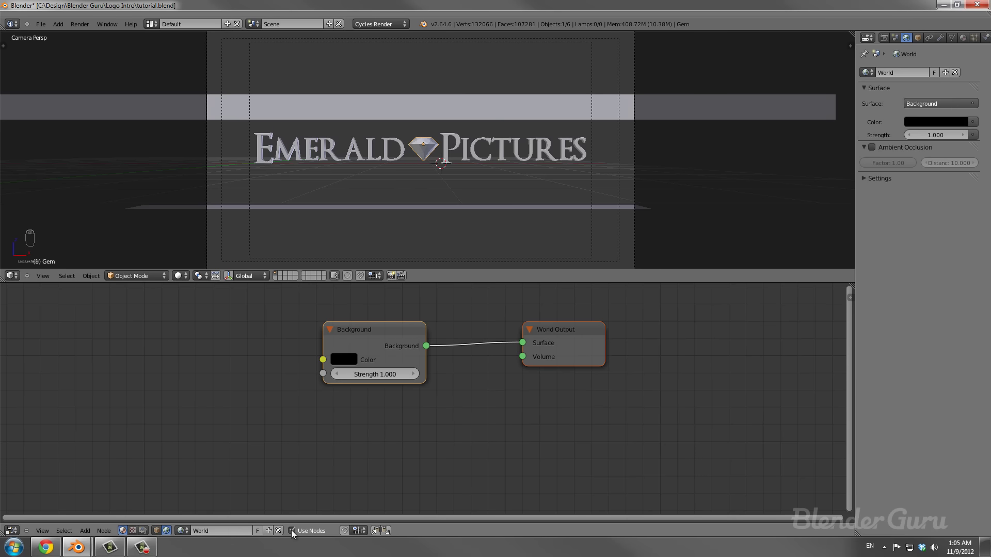
Add a Checker Texture node to the world shader and connect its Color output to the Background node's Color.
key("Home")
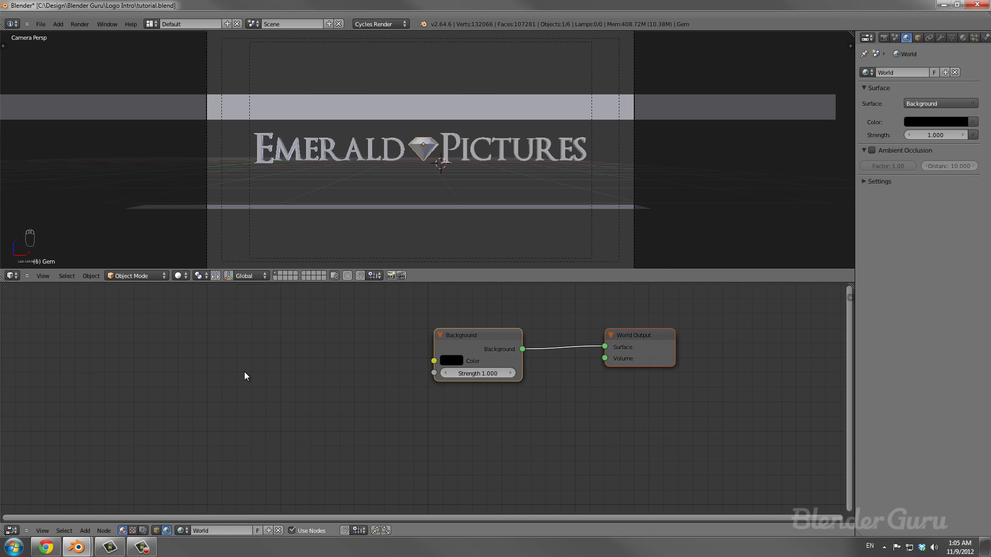
key("shift+a")
mouse_move(234, 383)
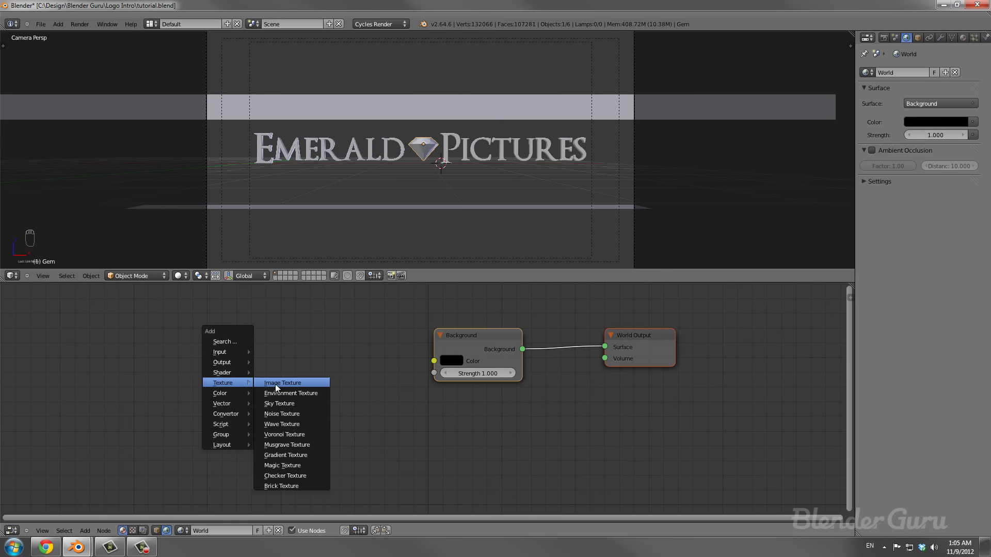
left_click(297, 476)
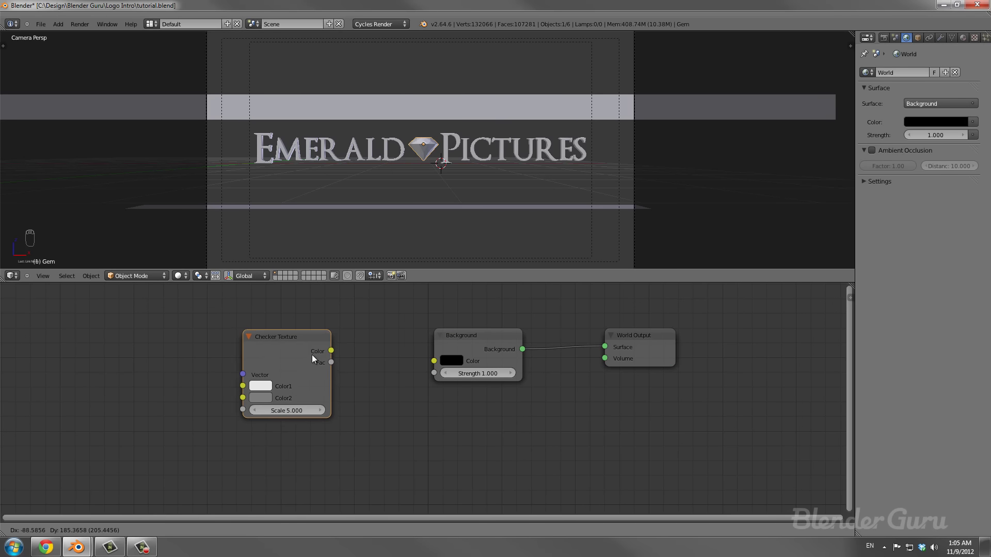
left_click(316, 355)
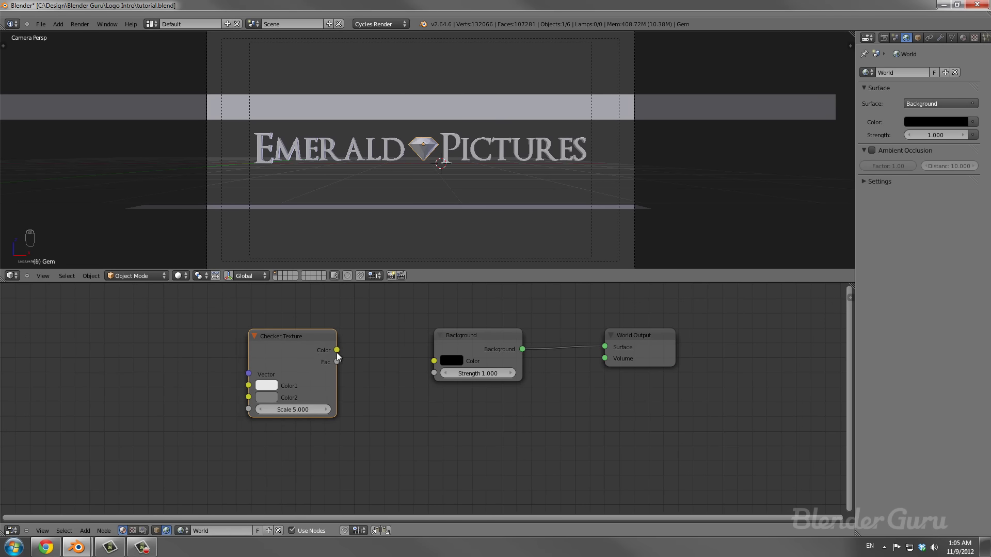
left_click_drag(336, 352, 432, 362)
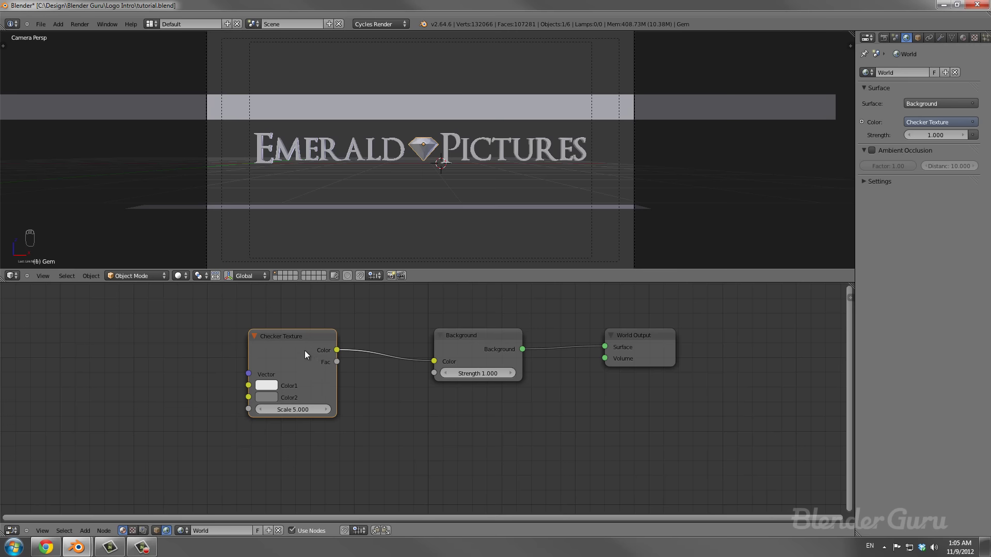
Move the Checker Texture node closer to the Background node and save the file.
left_click_drag(294, 348, 363, 347)
key("g")
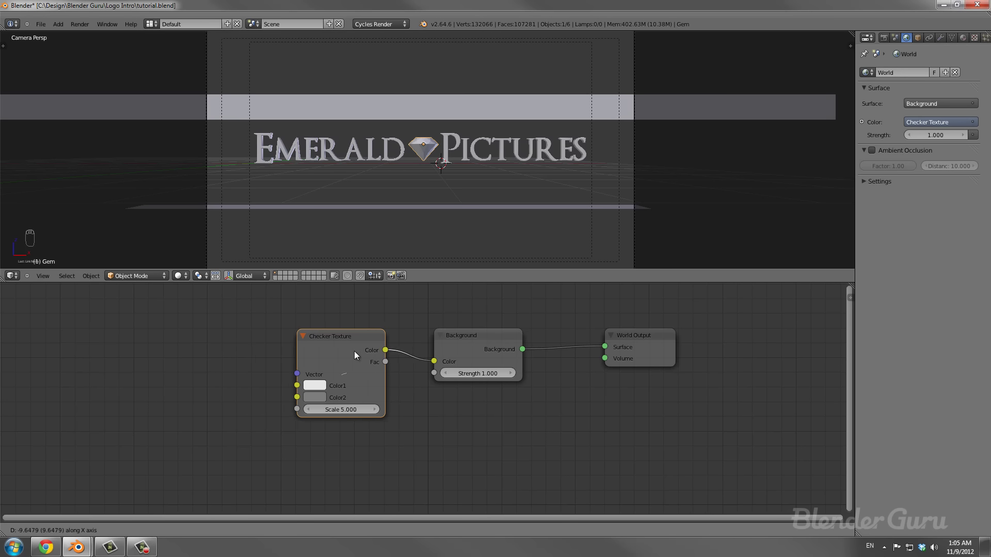
left_click(341, 350)
left_click(187, 278)
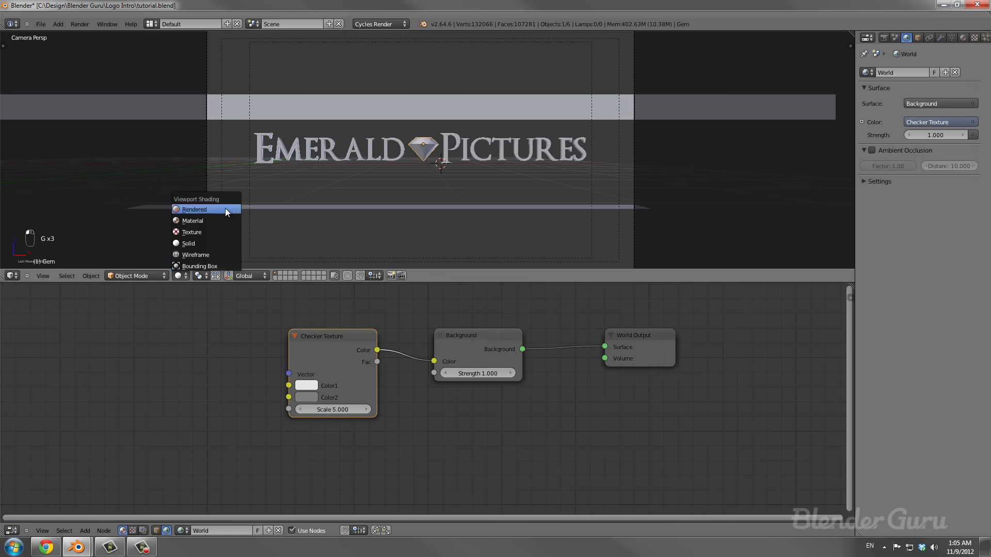
key("ctrl+s")
Switch the viewport to rendered shading and examine the gem up close against the checker background.
left_click(192, 277)
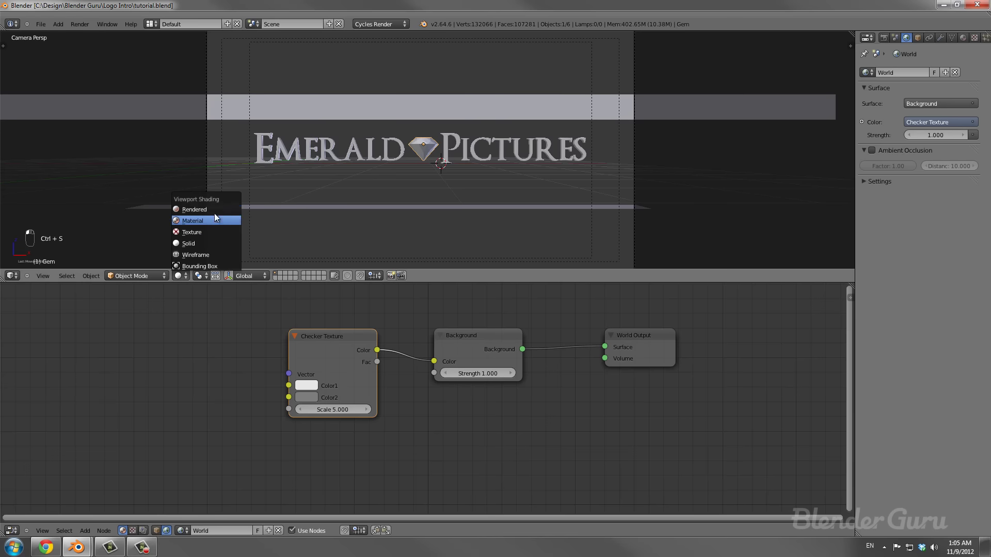
left_click(215, 210)
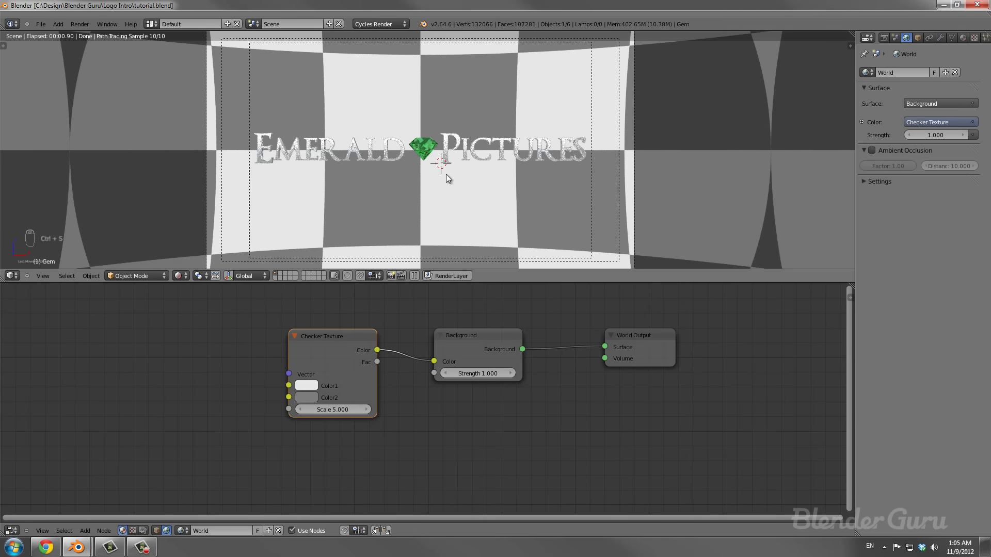
scroll(445, 175, "up", 3)
scroll(446, 175, "down", 1)
scroll(446, 175, "up", 1)
scroll(438, 165, "up", 7)
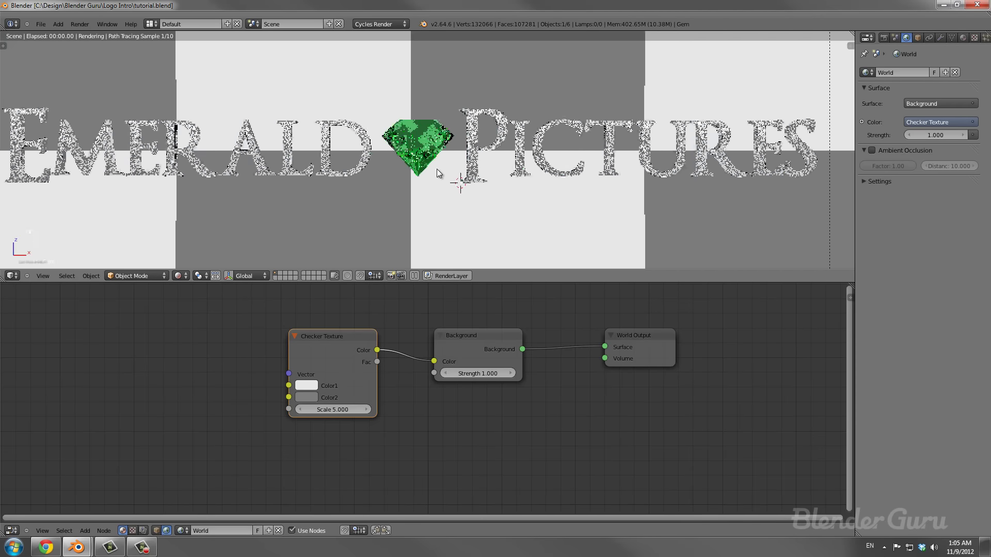
scroll(420, 131, "up", 2)
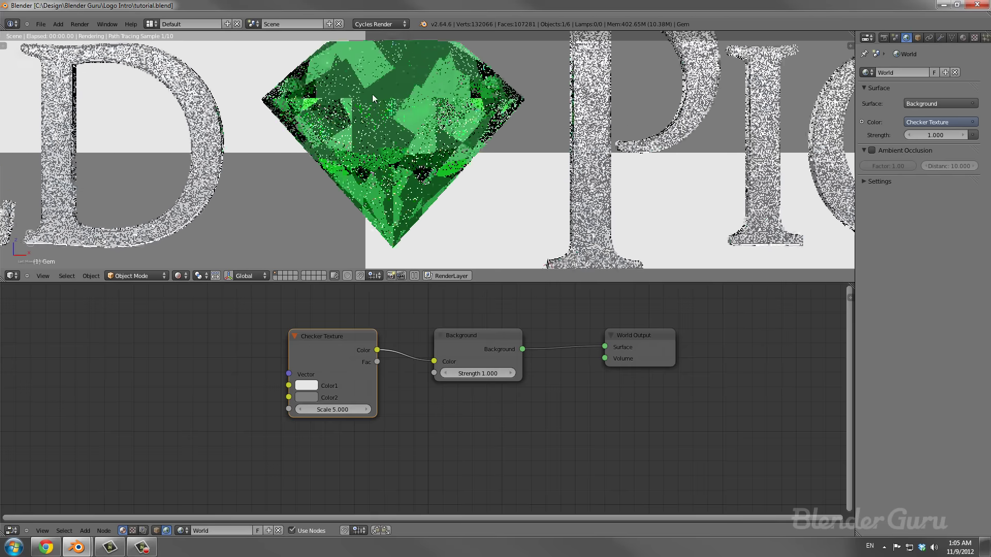
middle_click_drag(410, 119, 414, 126, "shift")
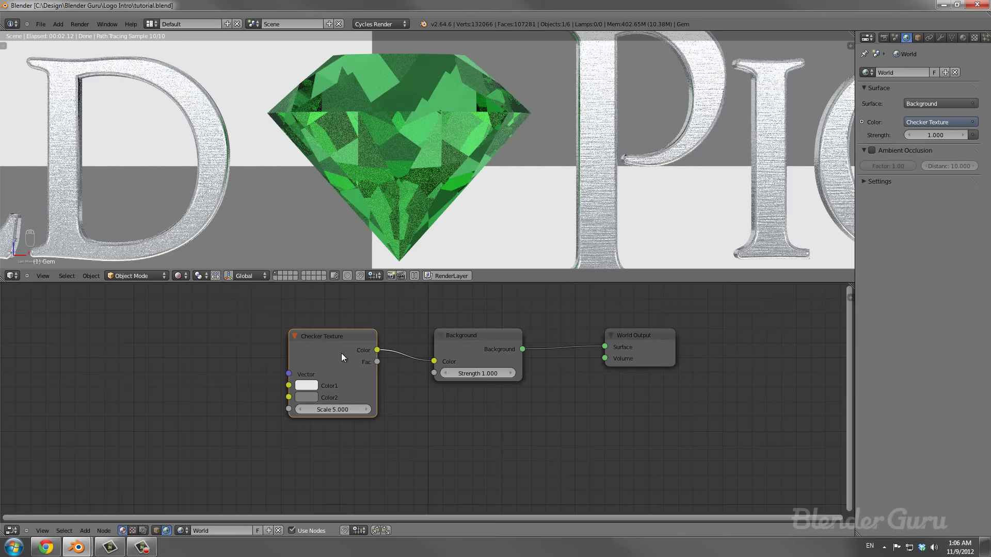
Set the checker's Color2 to black, and move the gem to the second layer, showing only that layer.
left_click(311, 397)
left_click_drag(397, 289, 395, 327)
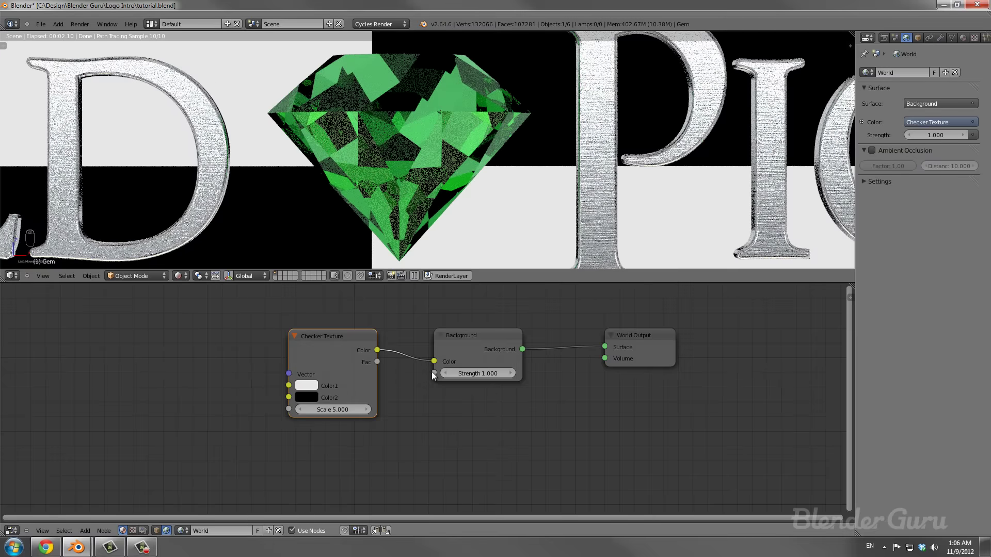
scroll(408, 185, "down", 1)
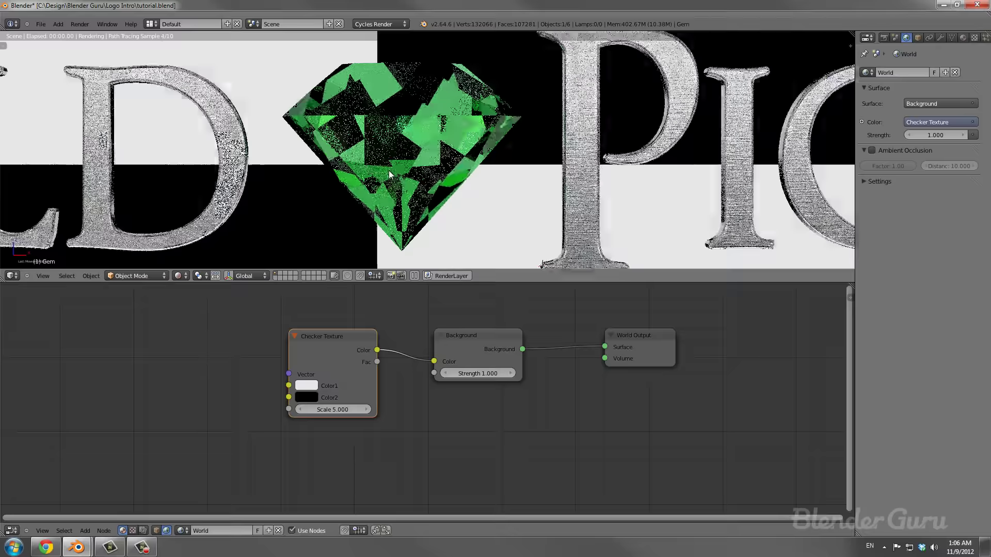
key("m")
left_click(470, 195)
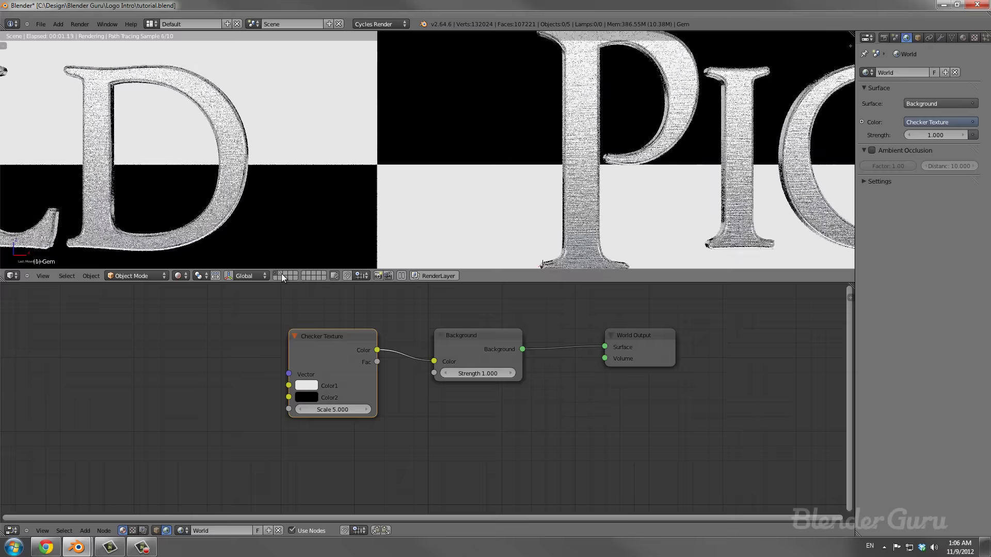
left_click(281, 273)
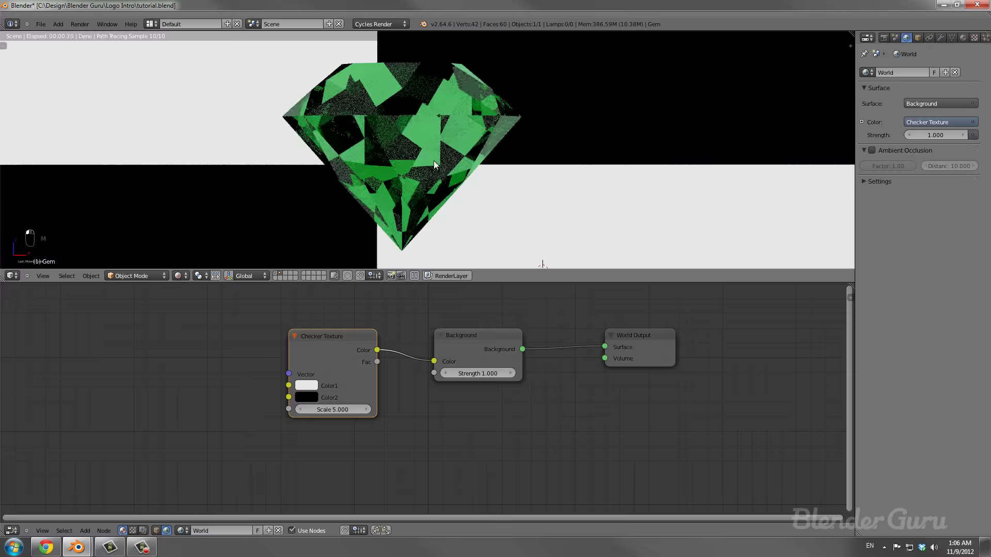
Set the Background strength to 3 and the Checker Texture scale to 20.
left_click(472, 371)
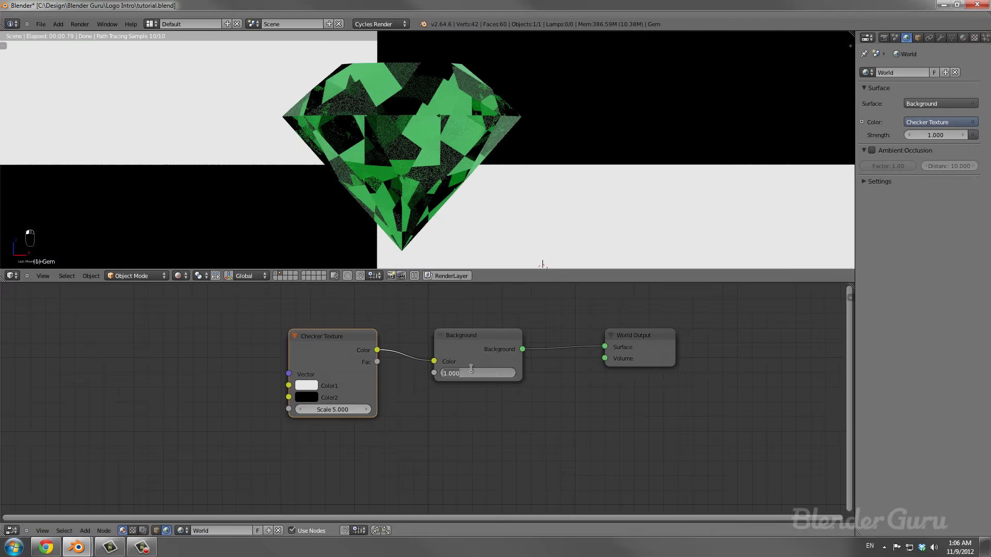
type("3")
key("Return")
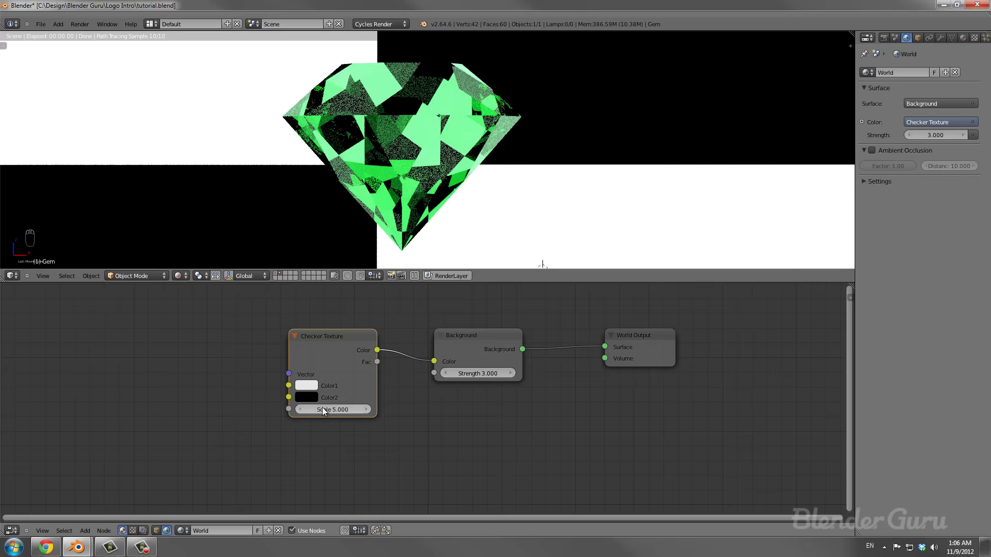
type("20")
key("Return")
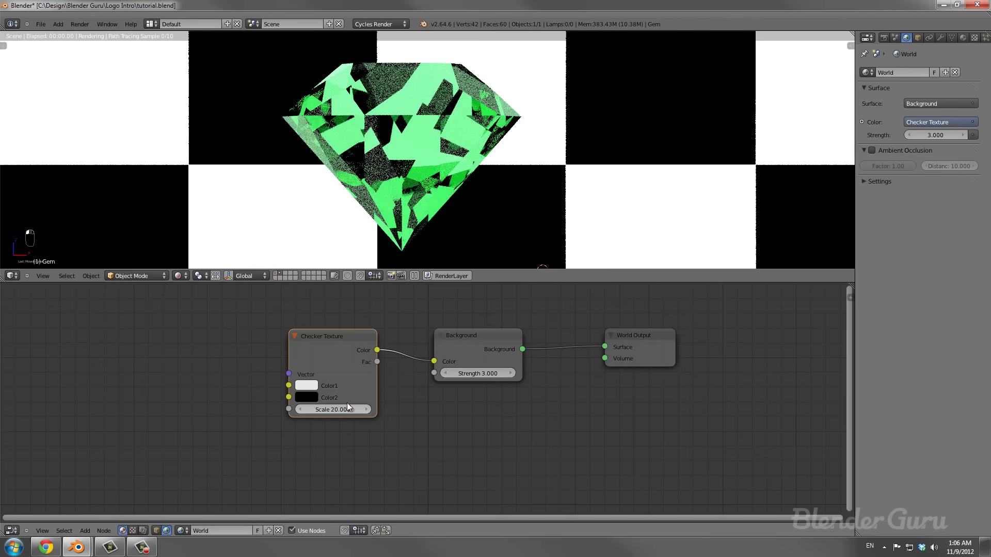
Inspect the gem's reflections of the checker background in camera view, render the current frame and close the render.
scroll(417, 141, "down", 8)
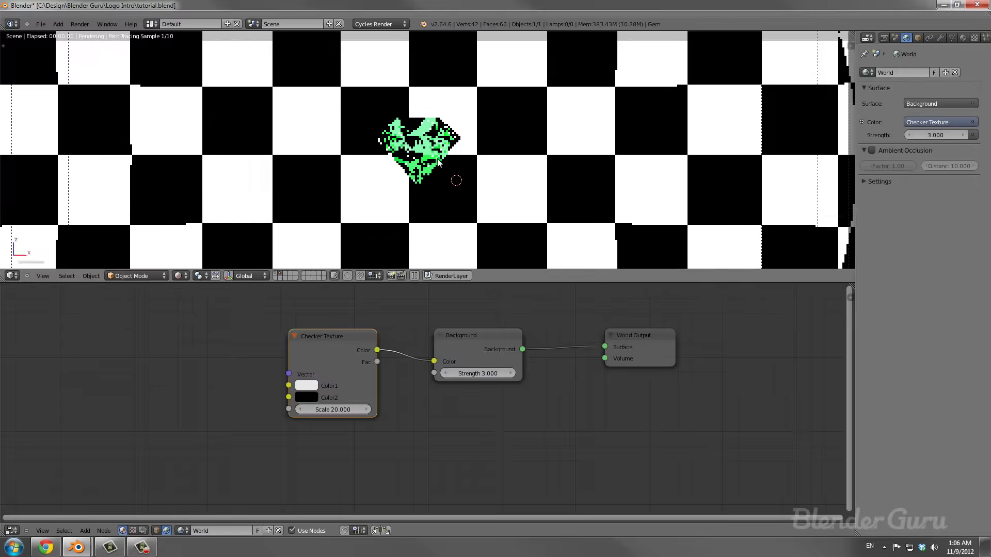
scroll(438, 159, "up", 8)
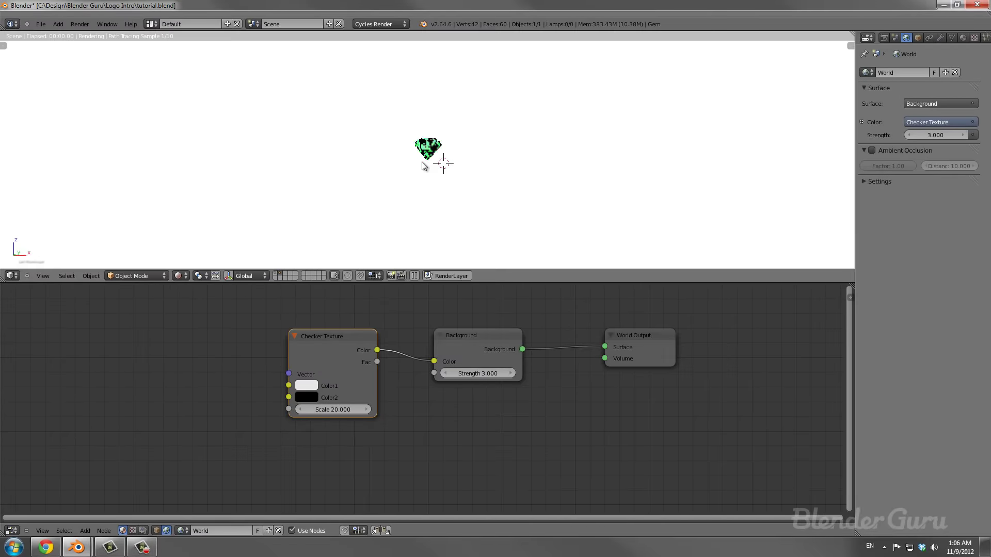
middle_click_drag(422, 162, 328, 163)
key("KP_1")
key("KP_0")
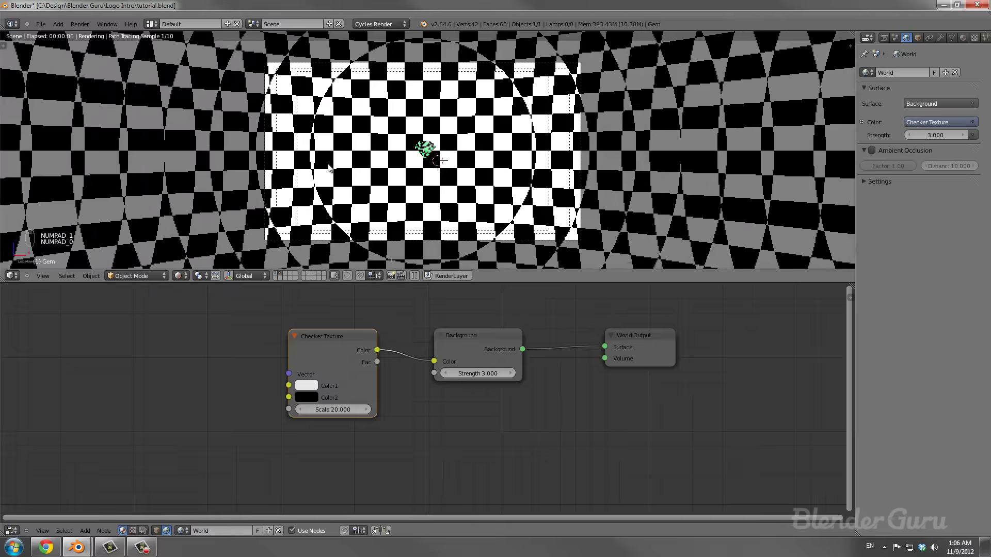
scroll(412, 161, "up", 5)
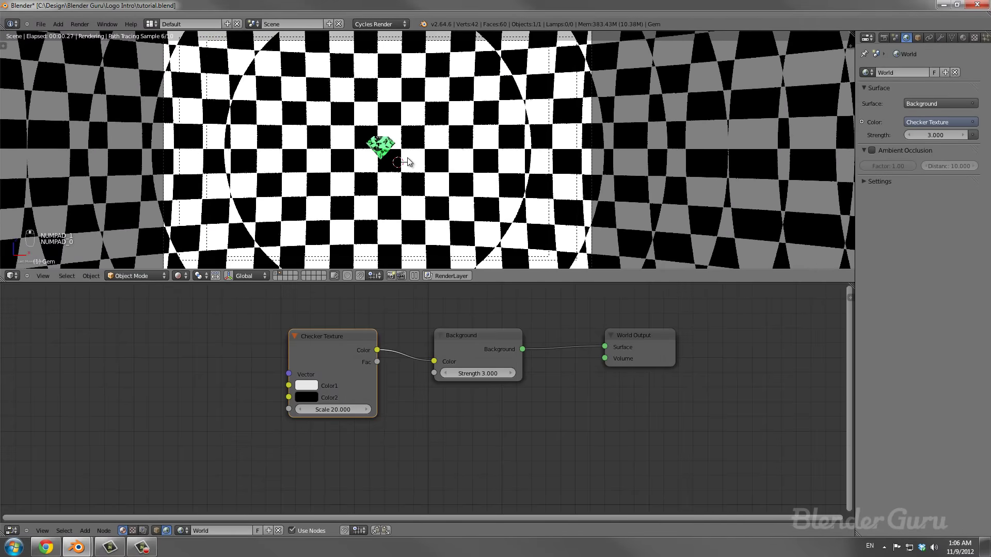
middle_click_drag(410, 163, 452, 181, "shift")
scroll(438, 186, "up", 4)
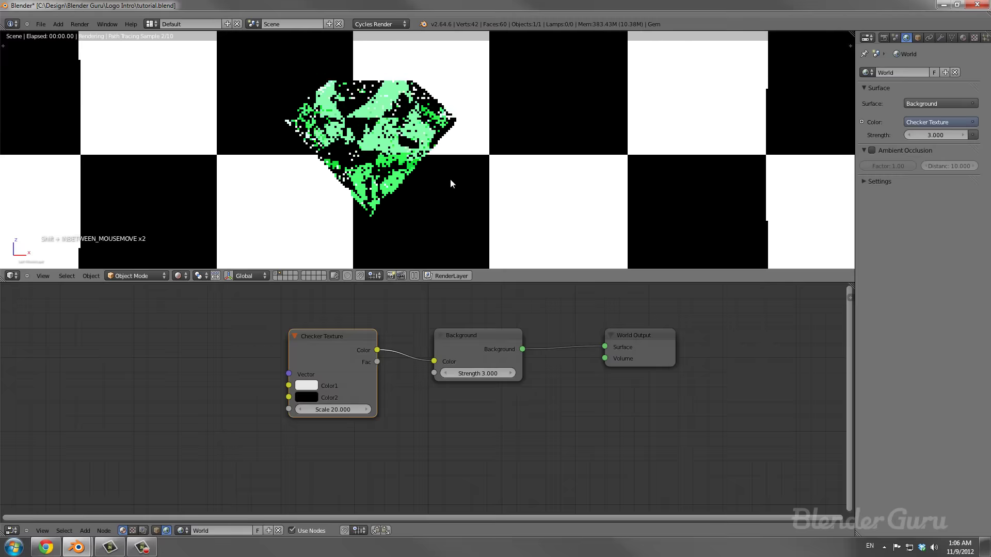
scroll(452, 180, "up", 2)
scroll(417, 164, "up", 2)
scroll(416, 164, "down", 1)
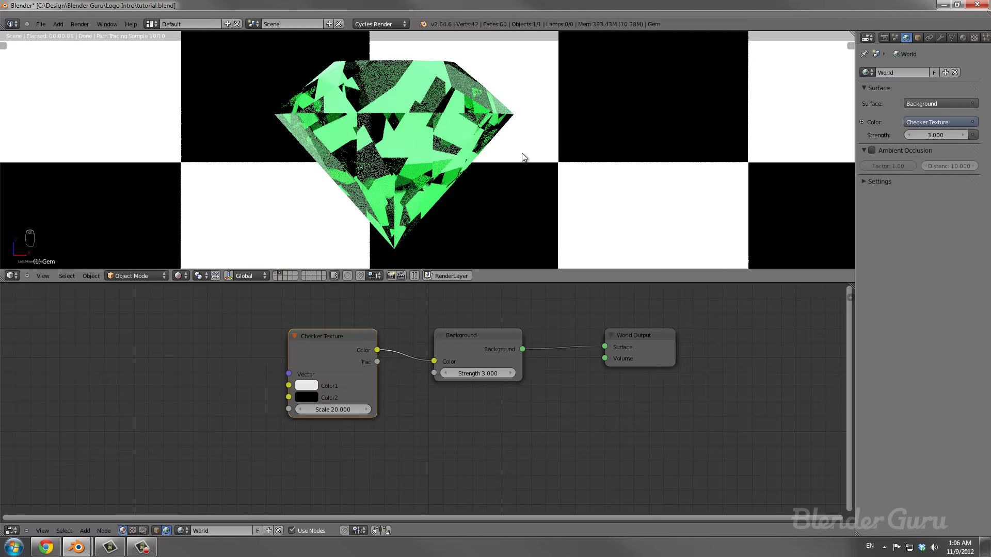
key("F12")
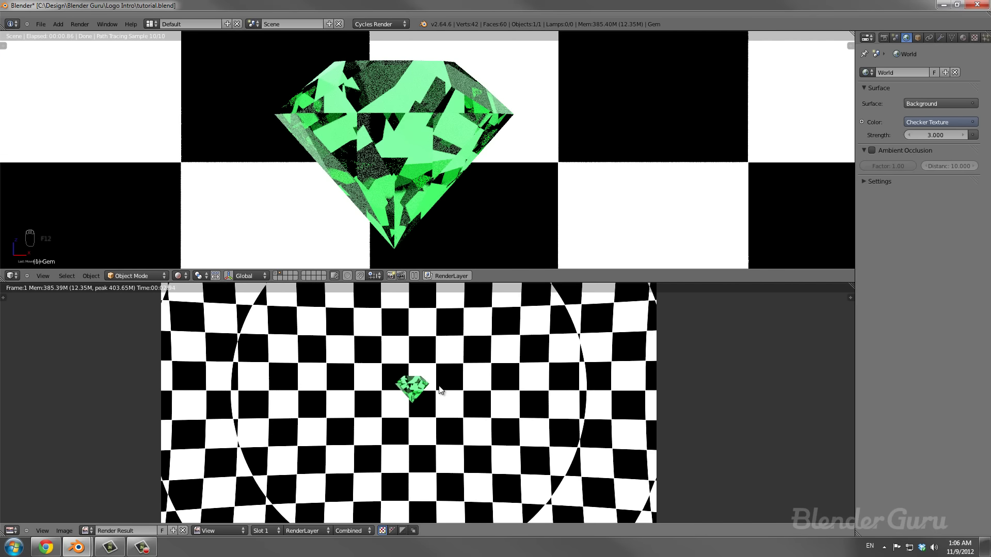
key("Escape")
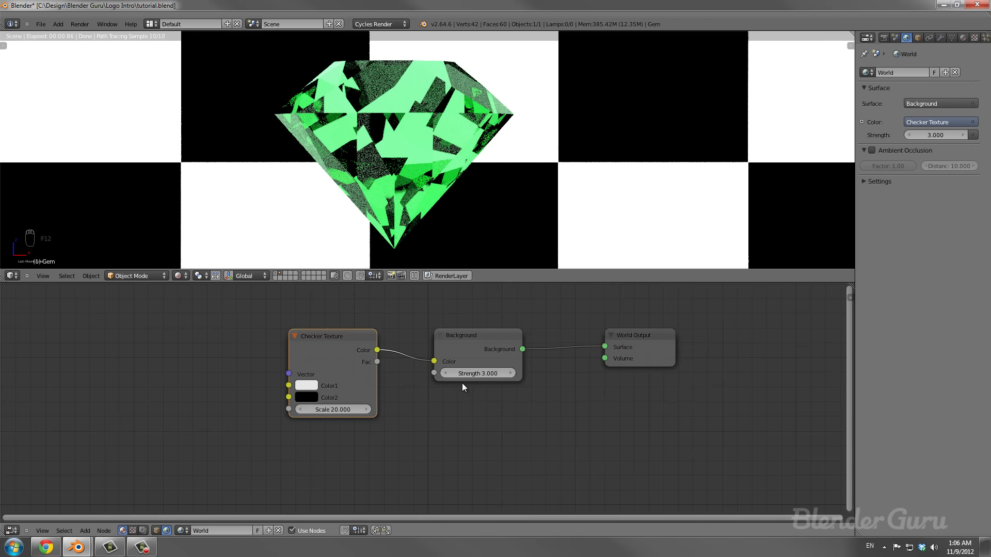
Move the Background node nearer the Checker Texture and the World Output farther away, with Background reconnected to the output's Surface.
middle_click_drag(549, 373, 476, 371)
left_click(393, 343)
key("g")
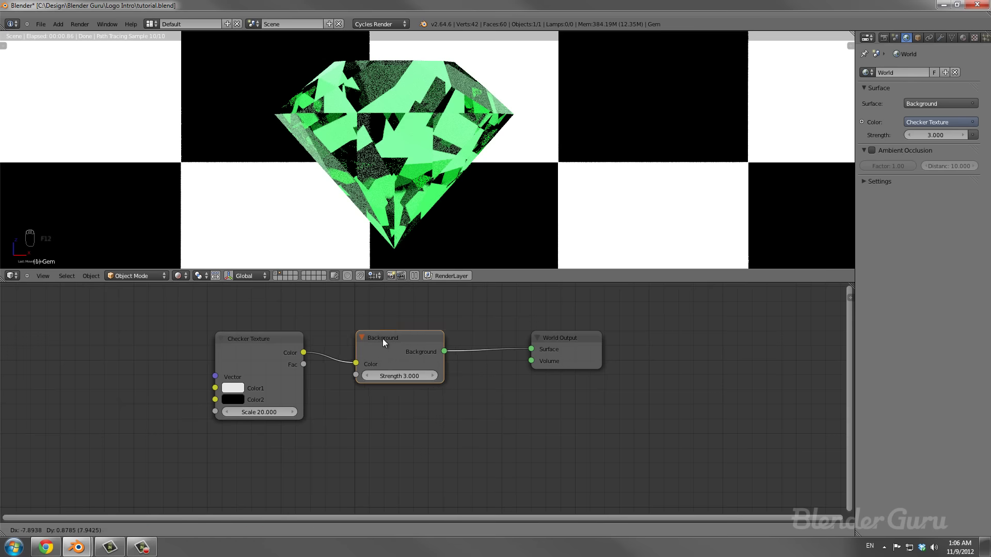
left_click(377, 342)
left_click_drag(532, 349, 495, 343)
left_click(563, 346)
key("g")
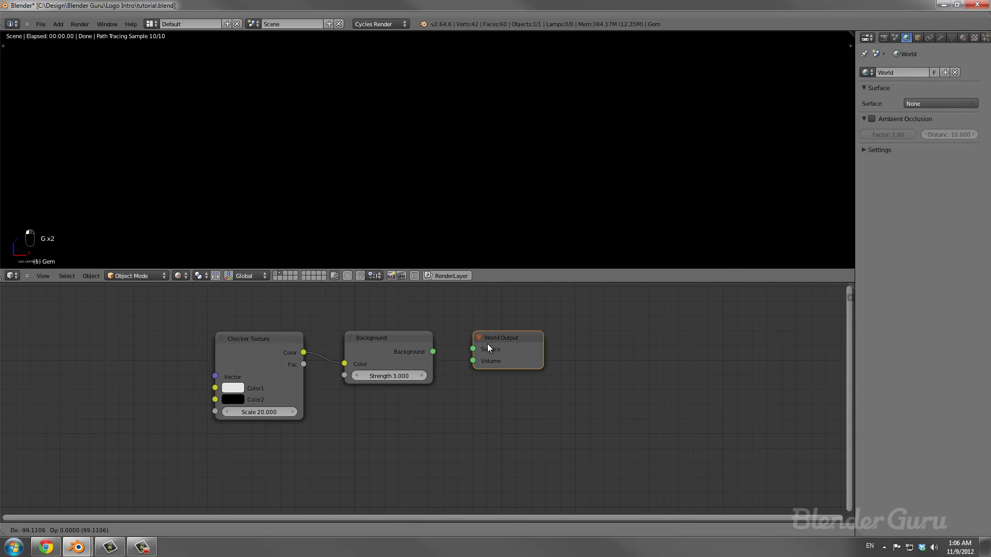
left_click(529, 346)
left_click(428, 356)
left_click_drag(432, 351, 679, 349)
Bring up the choice of nodes to add to the world shader.
scroll(446, 190, "down", 4)
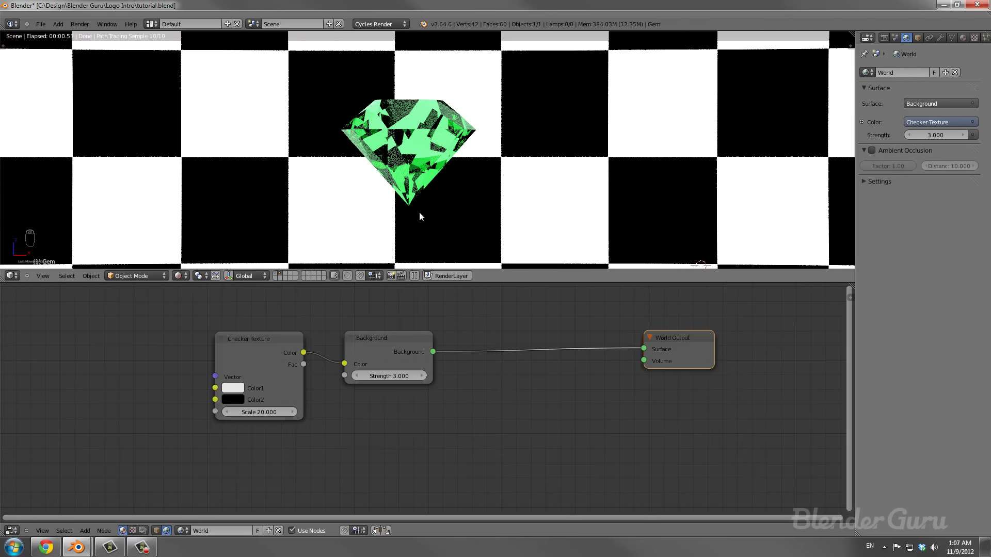
scroll(488, 327, "down", 3)
key("shift+a")
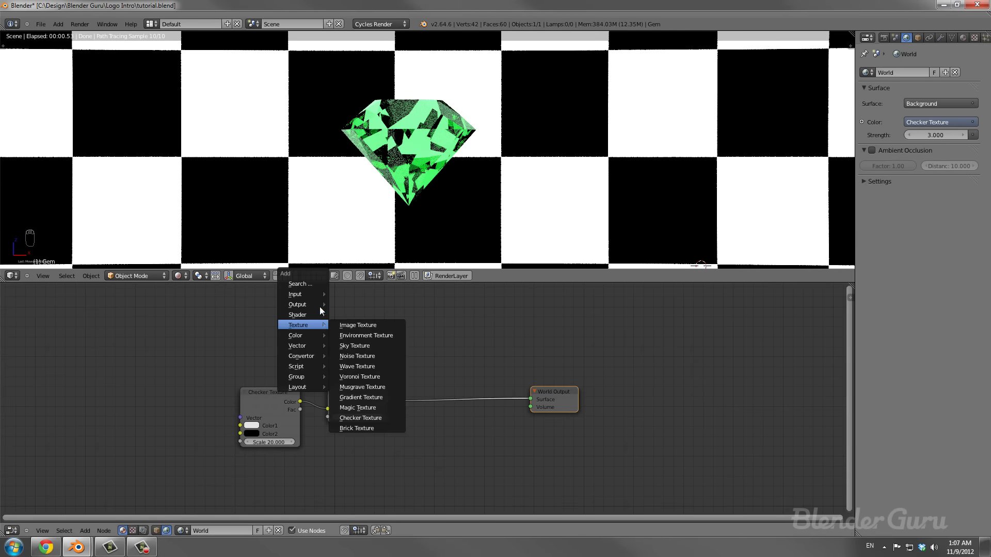
Add a Light Path node to the world node tree and place it above the Background node.
mouse_move(299, 294)
left_click(368, 344)
key("g")
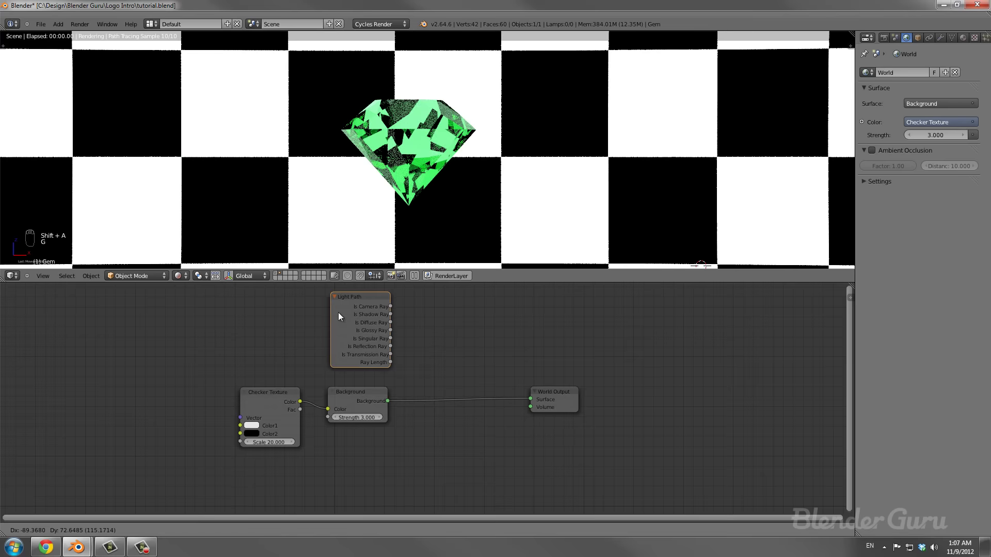
left_click(351, 330)
scroll(377, 352, "up", 2)
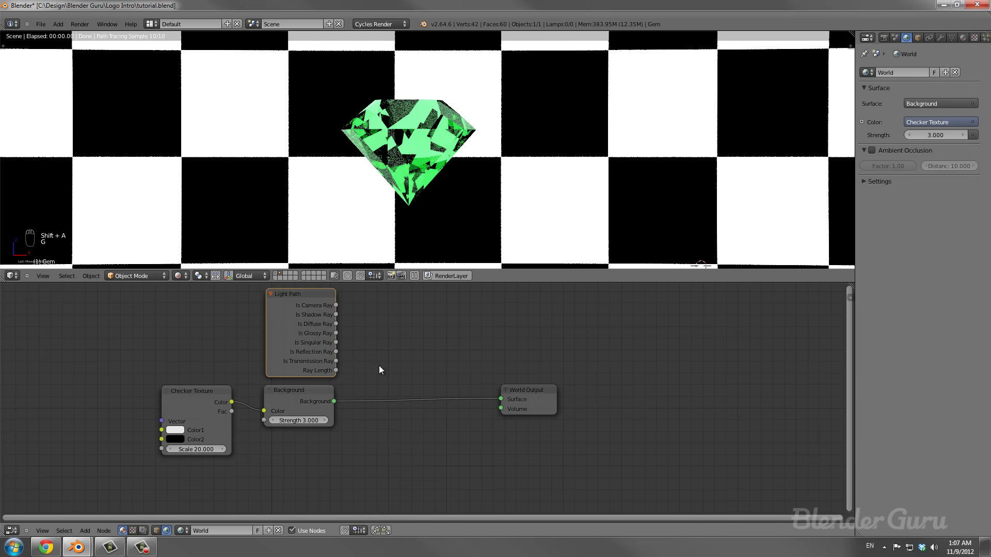
Add a color Mix node and set it down in free space above the Checker Texture node.
key("shift+a")
mouse_move(362, 407)
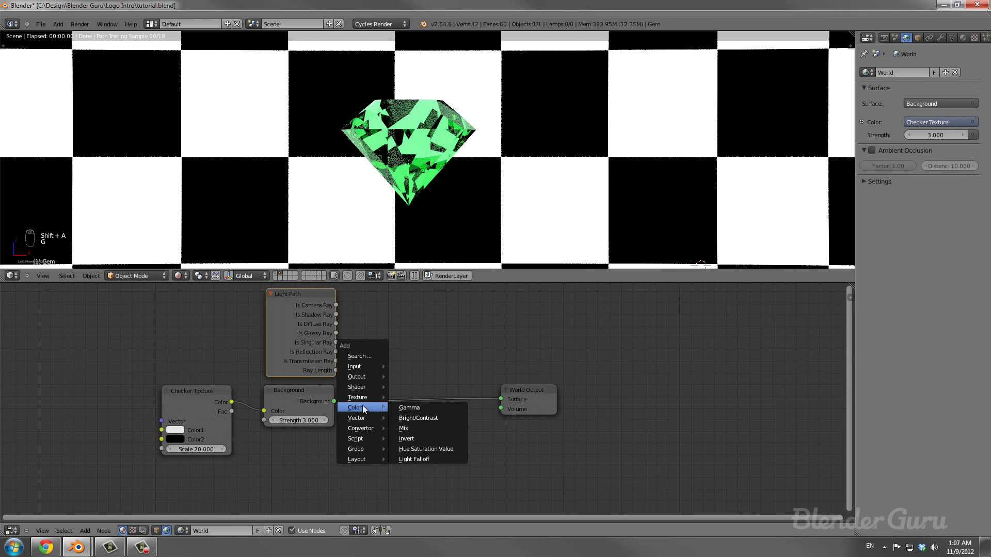
left_click(414, 427)
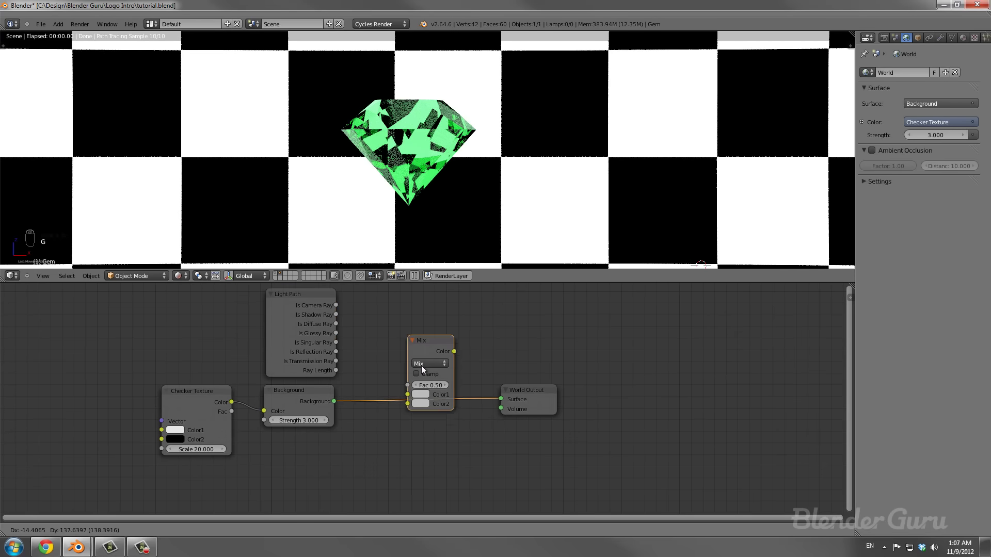
left_click(233, 335)
Shift the Checker Texture node away from Background and insert the Mix node on the link between them.
left_click(189, 396)
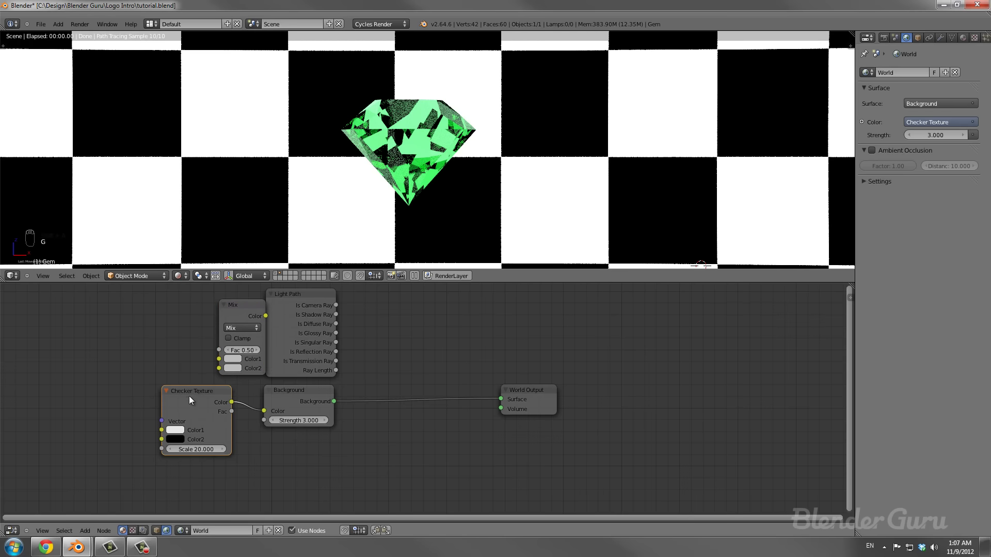
key("g")
key("x")
left_click(120, 399)
left_click_drag(223, 309, 197, 355)
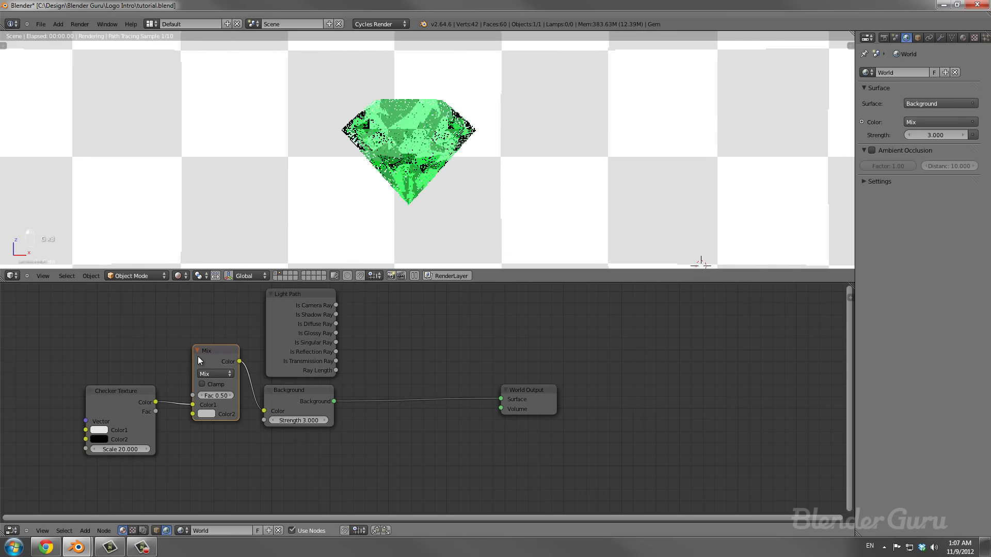
Move the Light Path node directly above the Checker Texture node.
middle_click_drag(252, 356, 371, 365)
left_click_drag(395, 339, 230, 332)
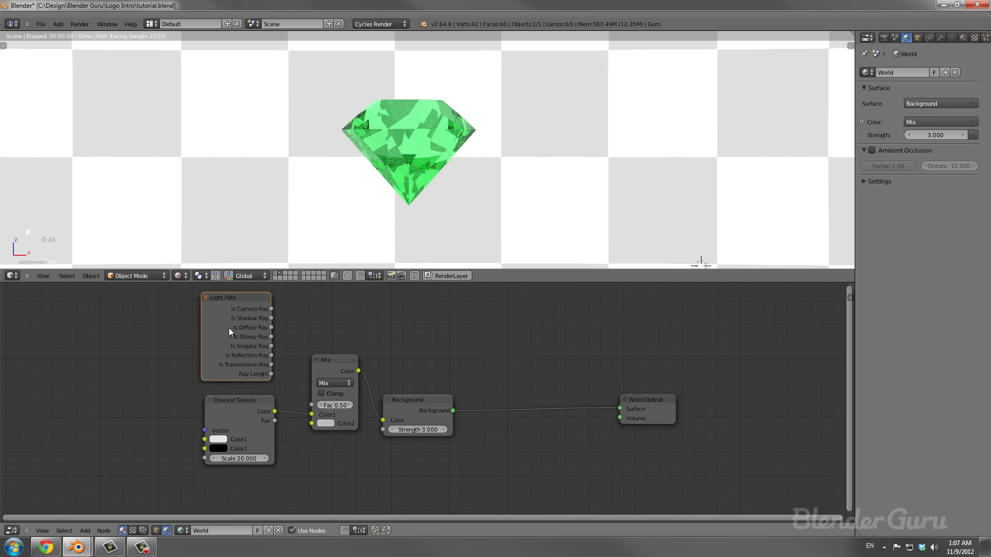
left_click(450, 410)
left_click_drag(597, 408, 620, 408)
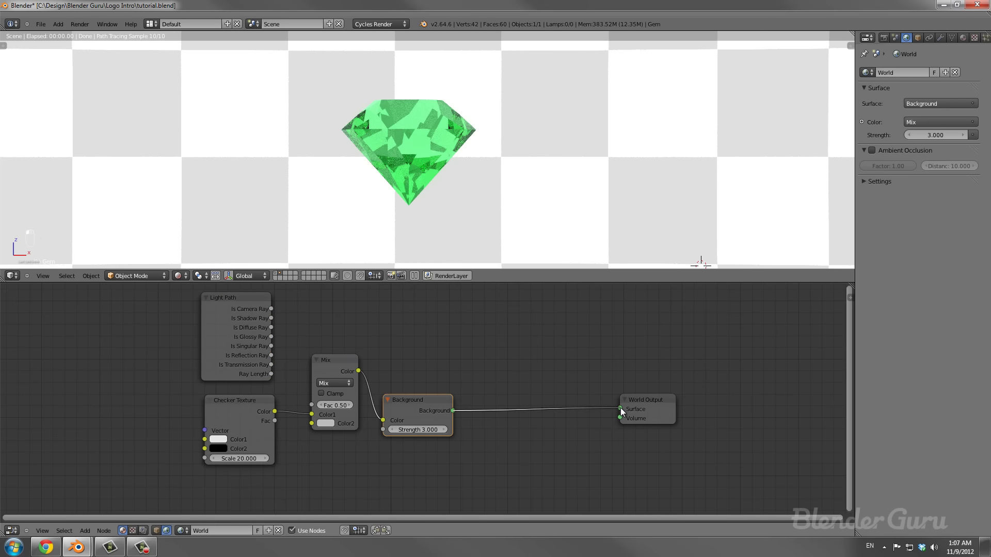
Detach the Mix node, put it back, and rewire Checker Texture to Color1, Mix to Background and Background to the World Output's Surface.
left_click(326, 367)
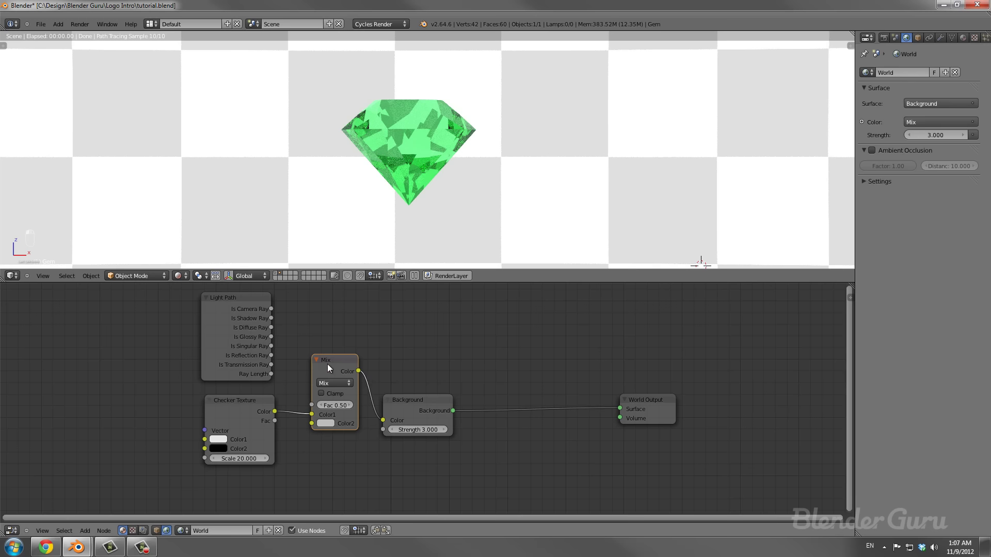
left_click_drag(327, 368, 559, 338, "alt")
left_click_drag(491, 351, 316, 353)
left_click_drag(274, 411, 316, 412)
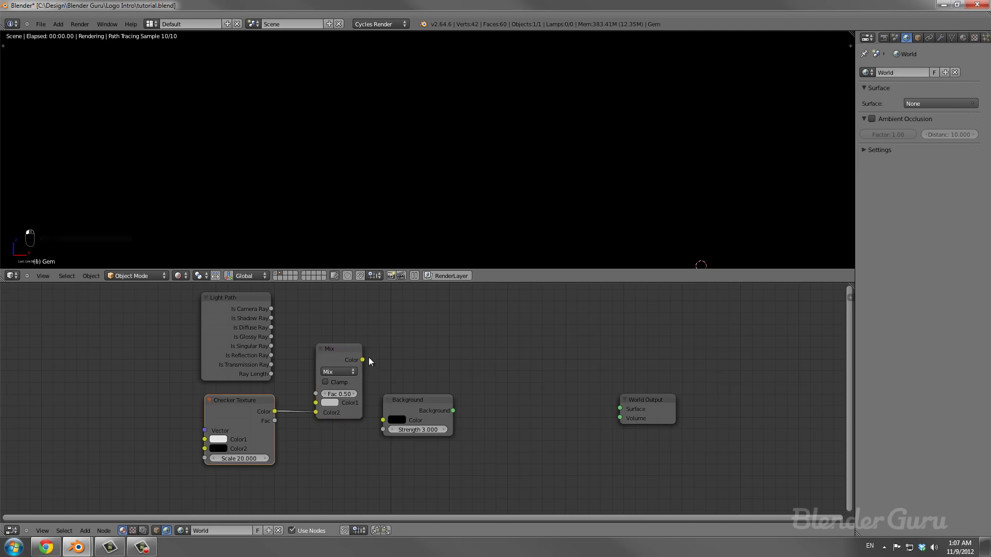
left_click_drag(362, 360, 383, 420)
left_click_drag(452, 411, 620, 409)
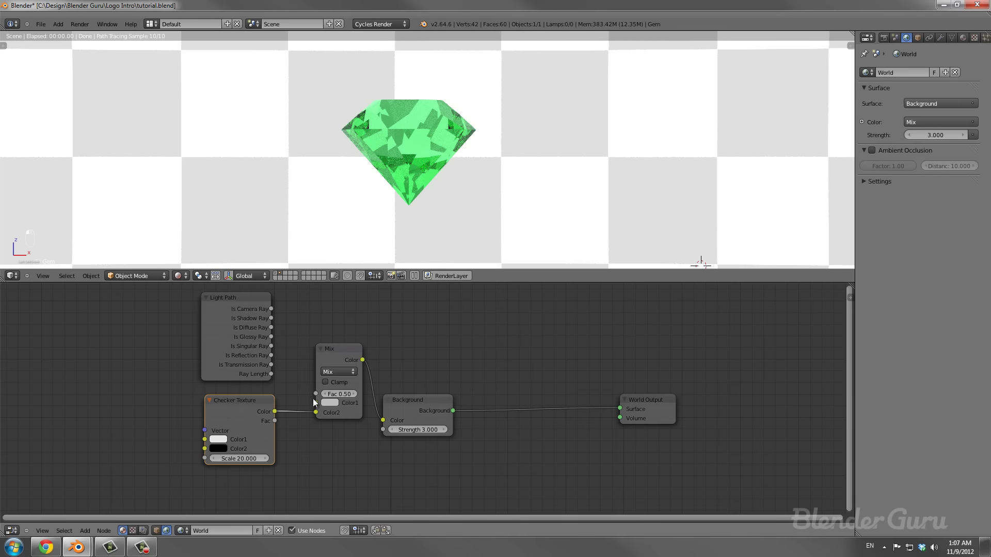
left_click_drag(317, 412, 316, 403)
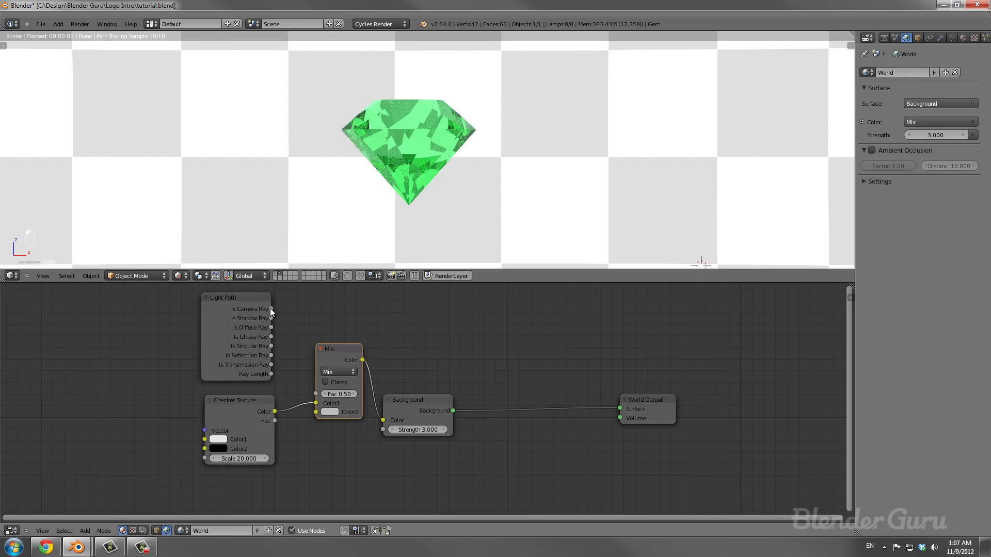
Connect the Light Path's Is Camera Ray output to the Mix node's Fac input and check the gem.
left_click_drag(271, 309, 314, 395)
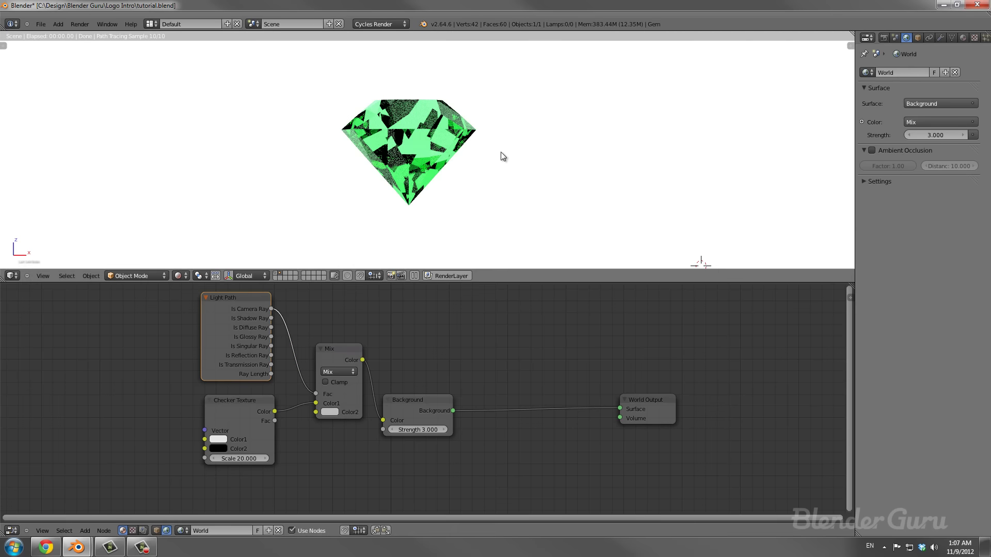
scroll(450, 160, "up", 1)
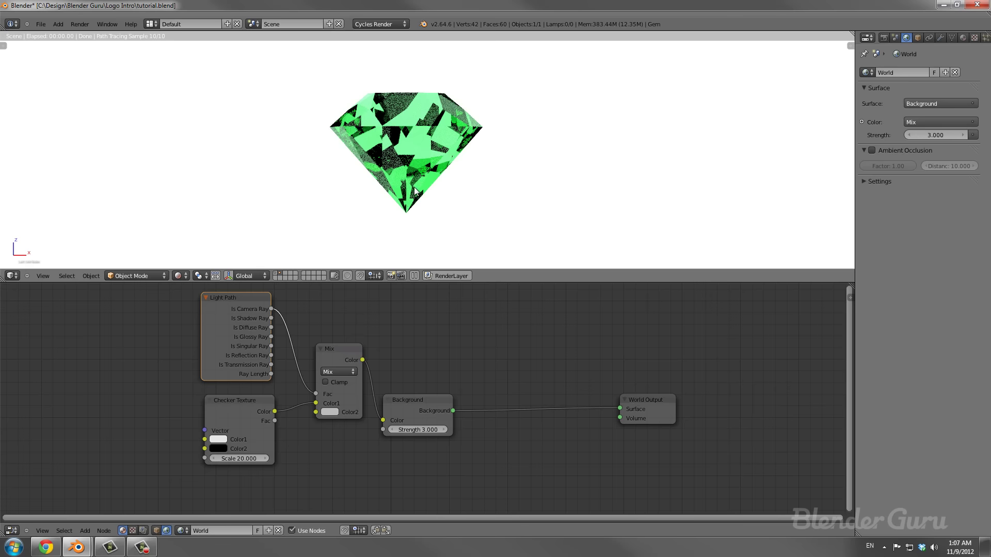
scroll(299, 149, "down", 2)
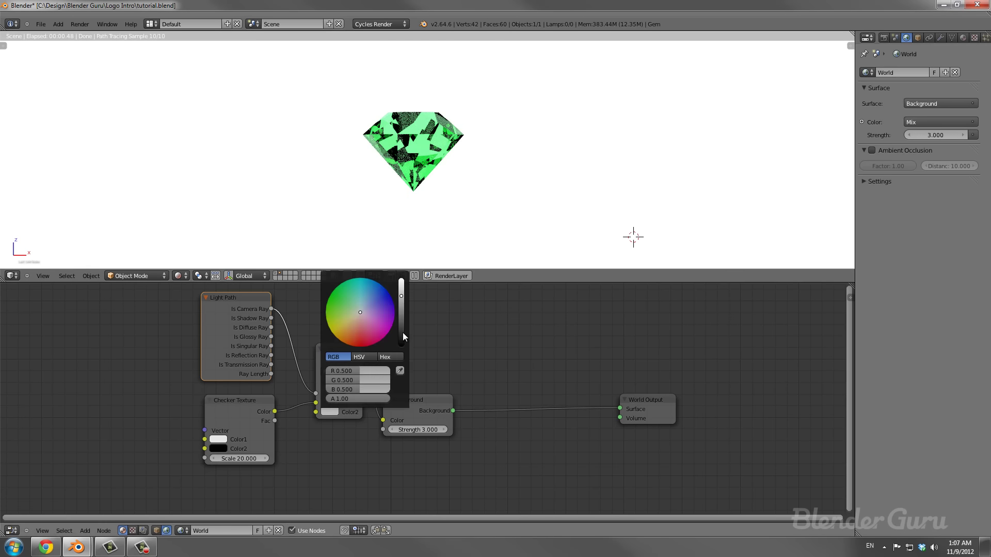
Set the Mix node's Color2 to black and check the gem against the background.
left_click_drag(403, 332, 398, 349)
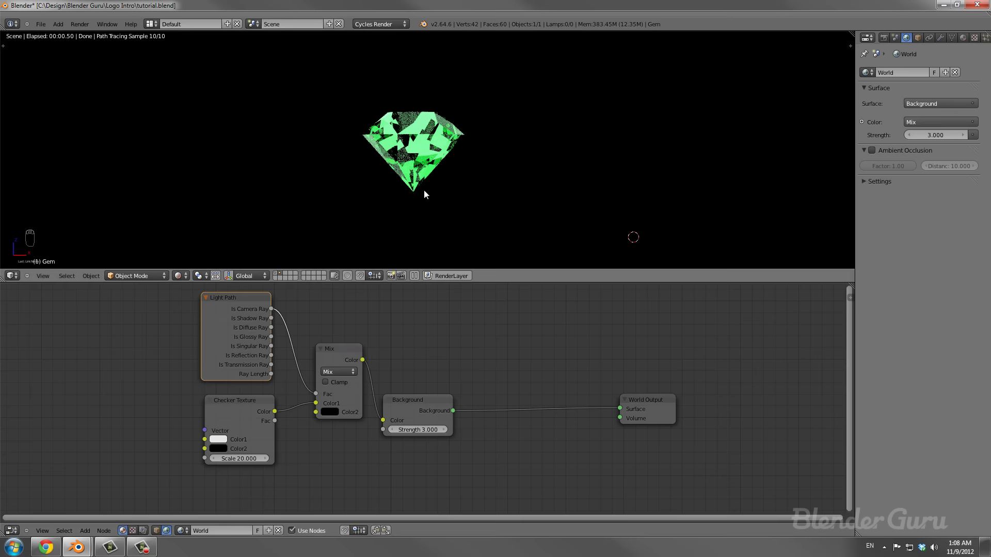
scroll(454, 193, "up", 3)
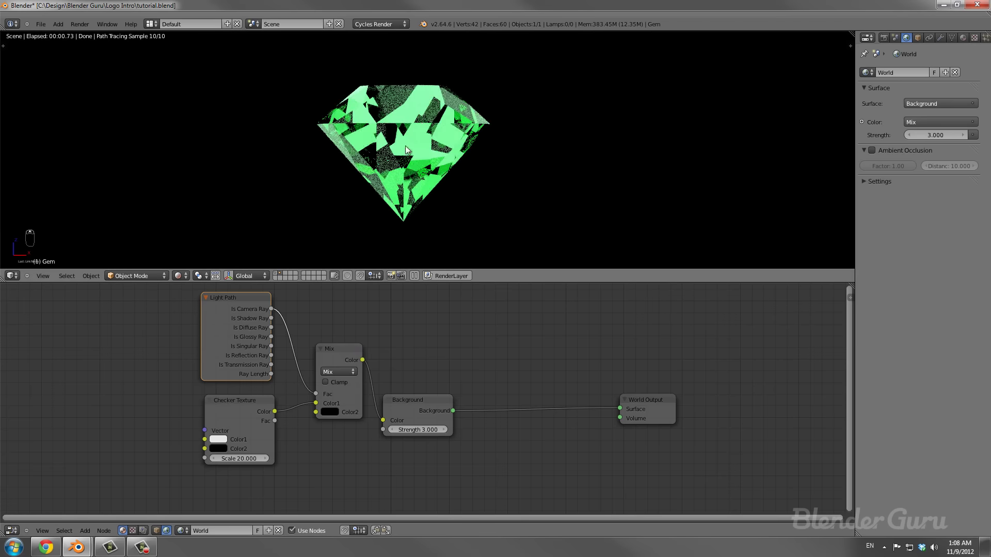
scroll(369, 135, "down", 1)
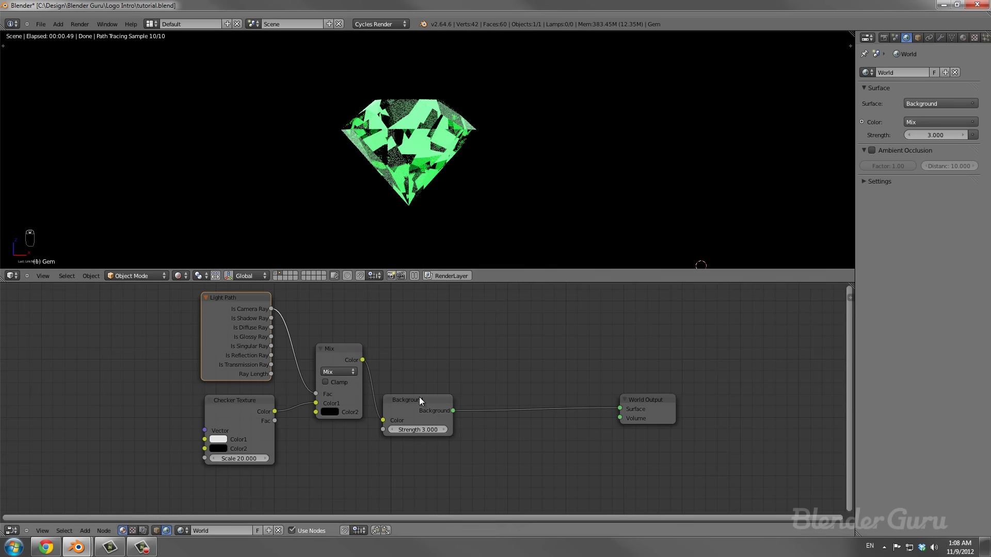
Move the Background node next to World Output to make room after the Mix node.
left_click_drag(419, 400, 553, 402)
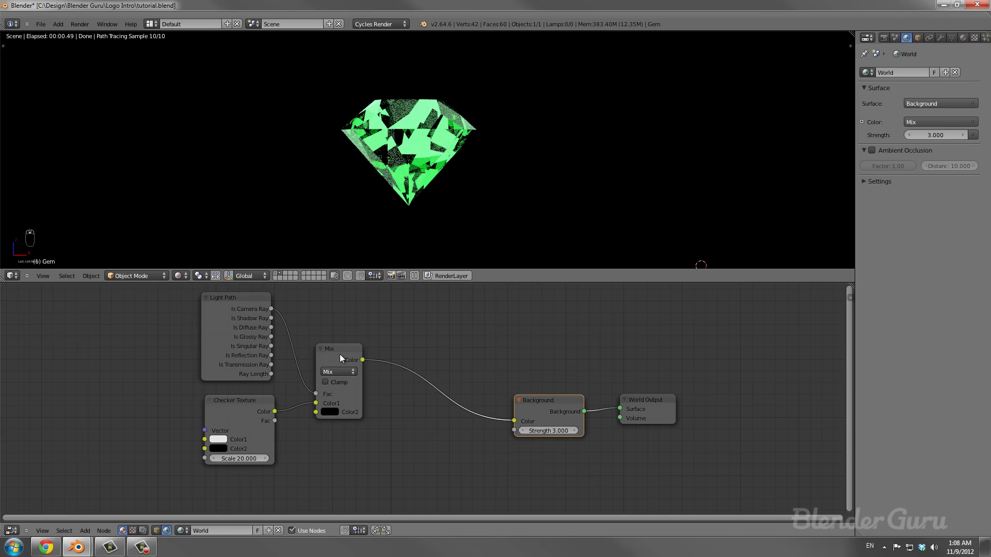
left_click(340, 356)
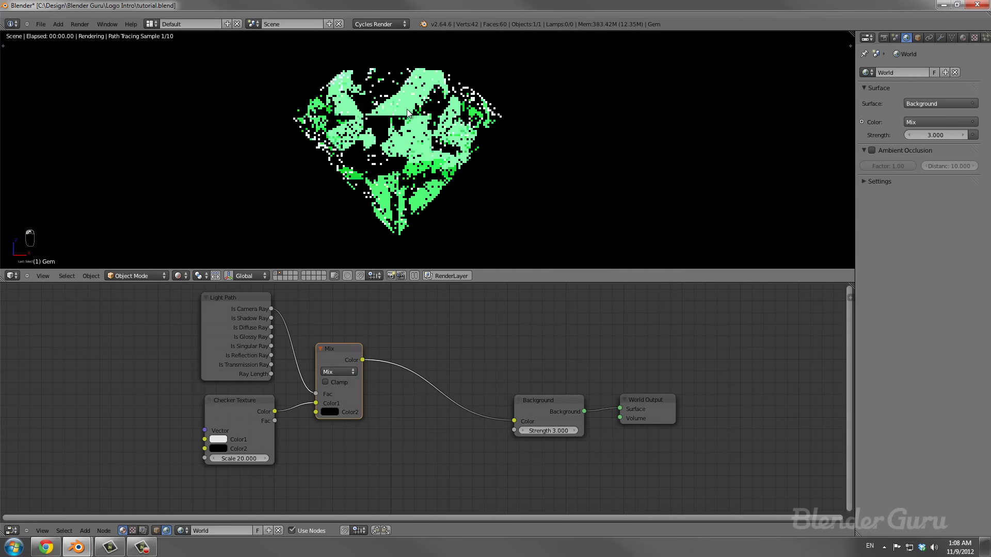
scroll(320, 135, "up", 2)
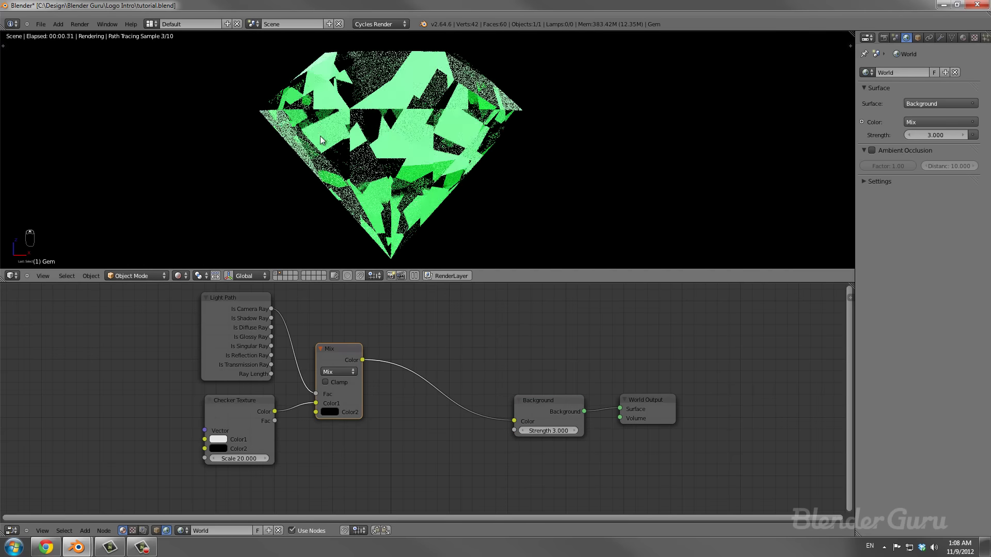
Show the layer with the logo text together with the gem's layer and inspect the rendered logo.
left_click(278, 273, "shift")
scroll(354, 202, "down", 3)
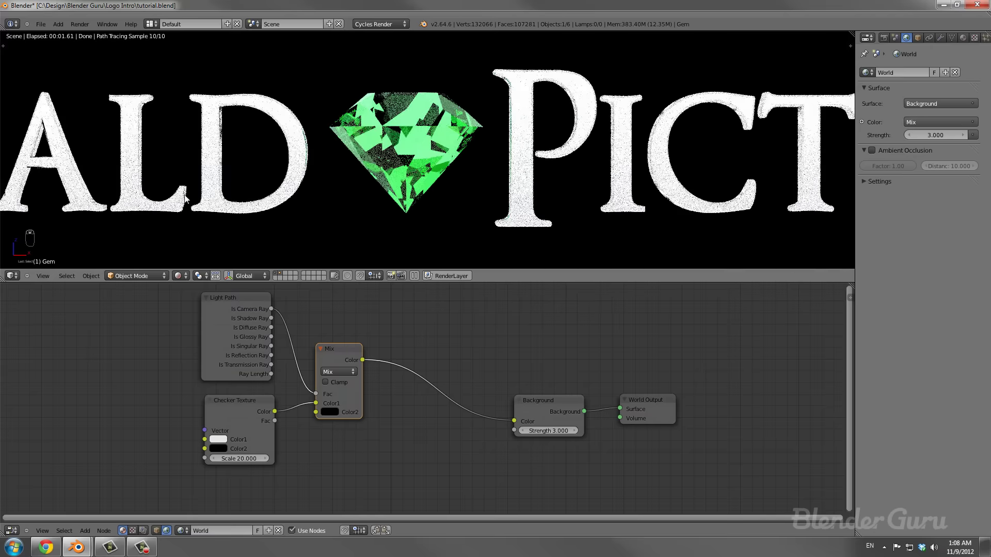
scroll(202, 169, "down", 6)
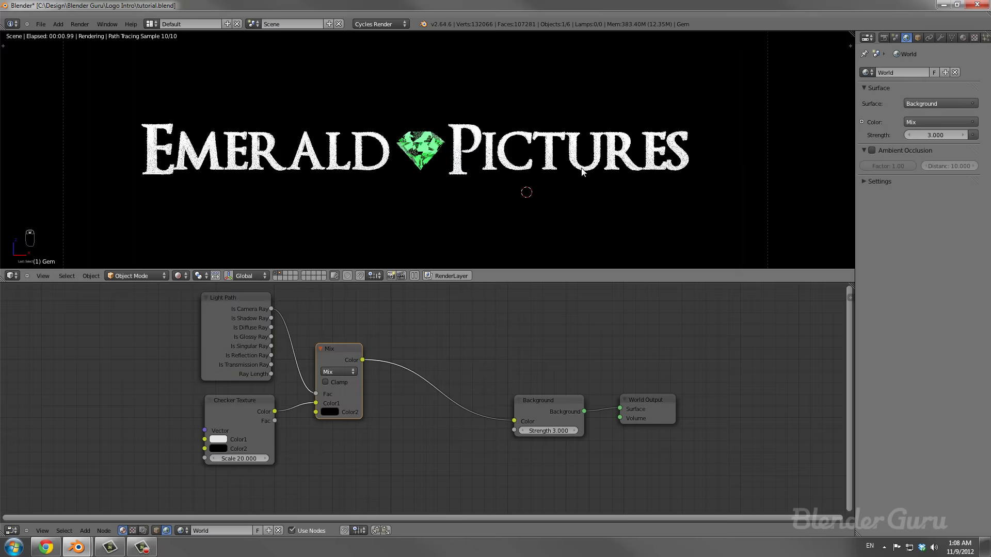
scroll(457, 168, "up", 4)
scroll(457, 168, "up", 2)
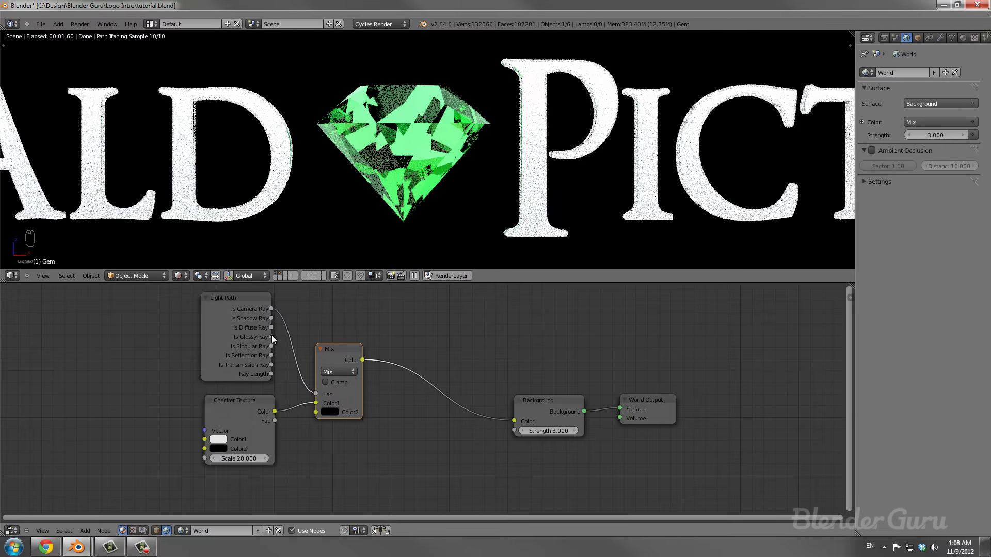
mouse_move(272, 336)
left_mouse_down()
mouse_move(339, 327)
mouse_move(499, 357)
left_mouse_up()
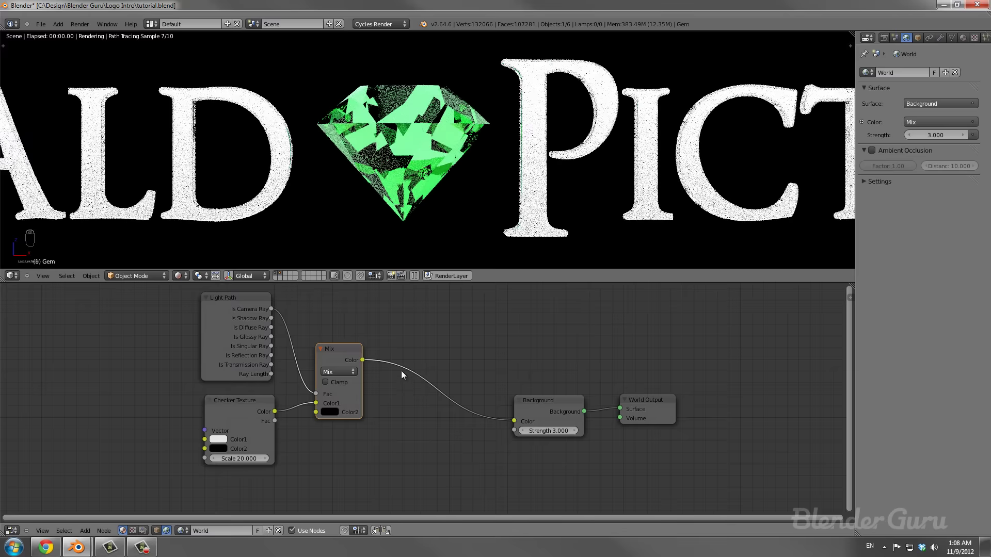
key("shift+a")
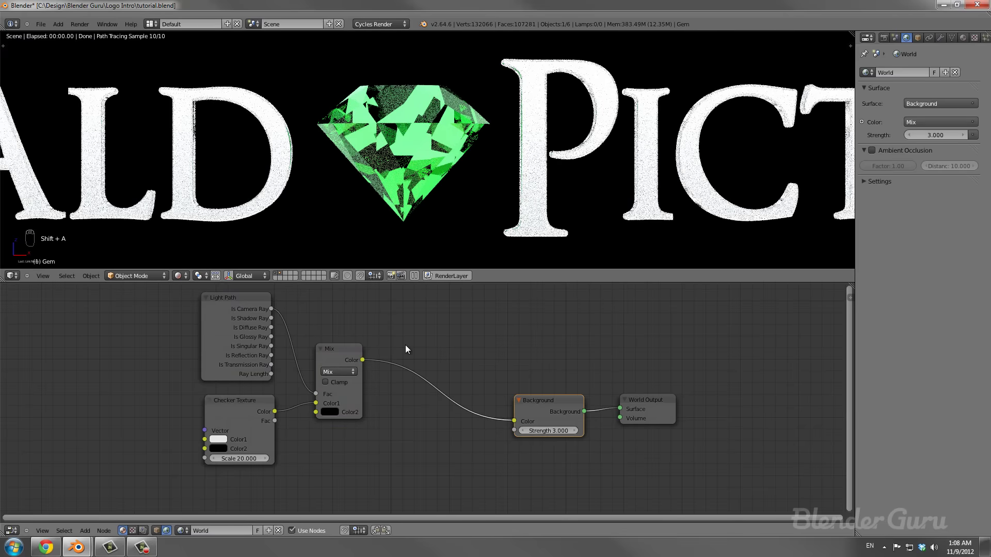
key("shift+a")
mouse_move(404, 345)
left_click(482, 367)
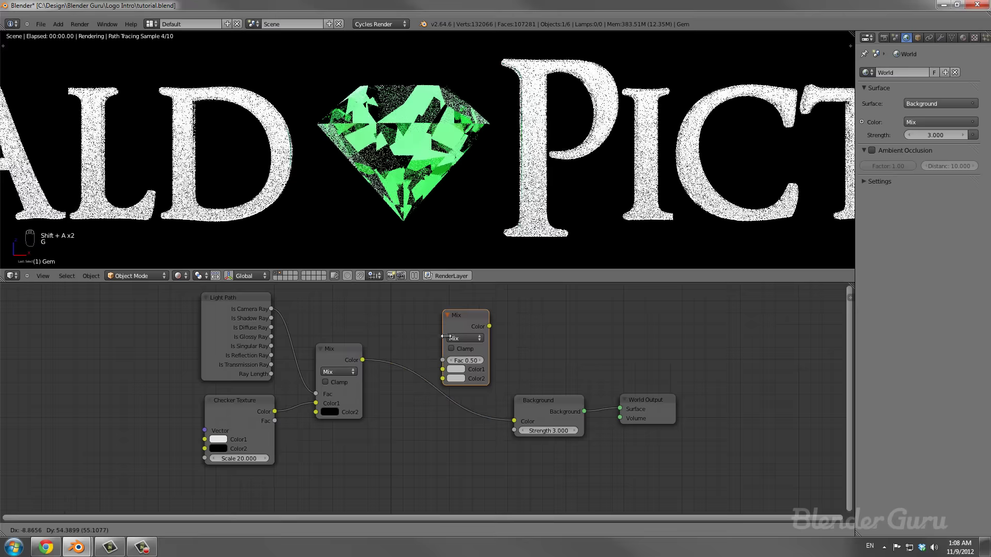
left_click(475, 326)
key("x")
Duplicate the black Mix node onto the link before Background and connect Is Reflection Ray to the copy's Fac.
key("shift+d")
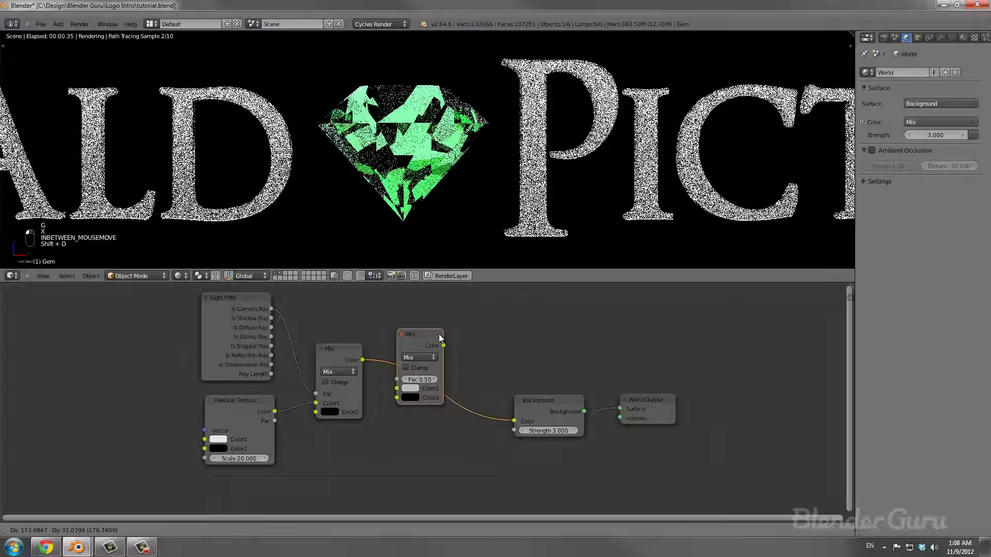
left_click(442, 339)
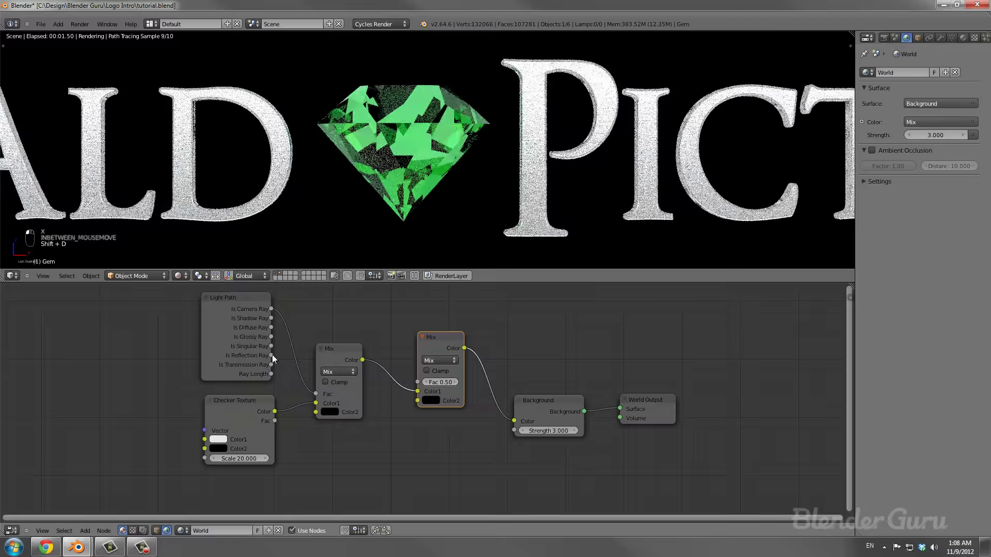
left_click_drag(271, 355, 419, 382)
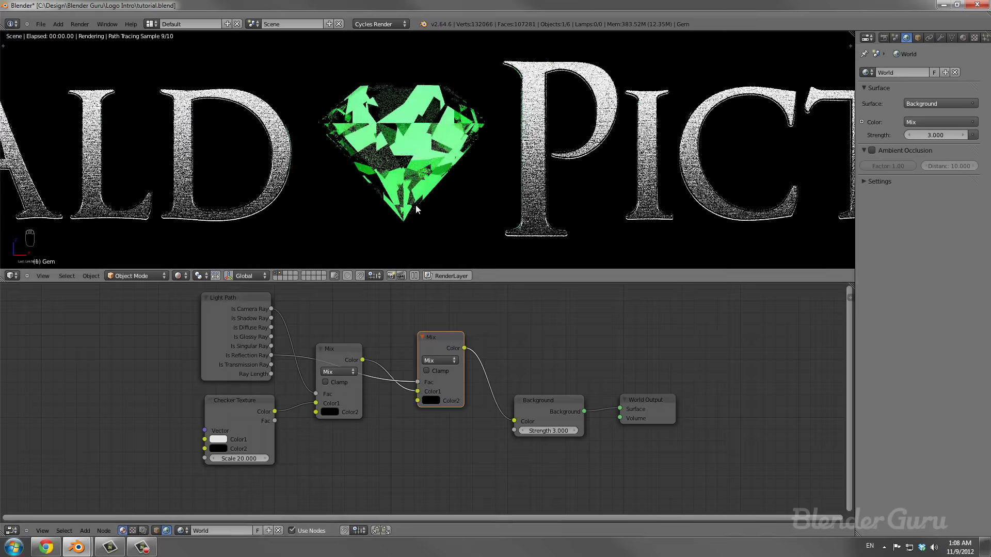
scroll(516, 165, "down", 4)
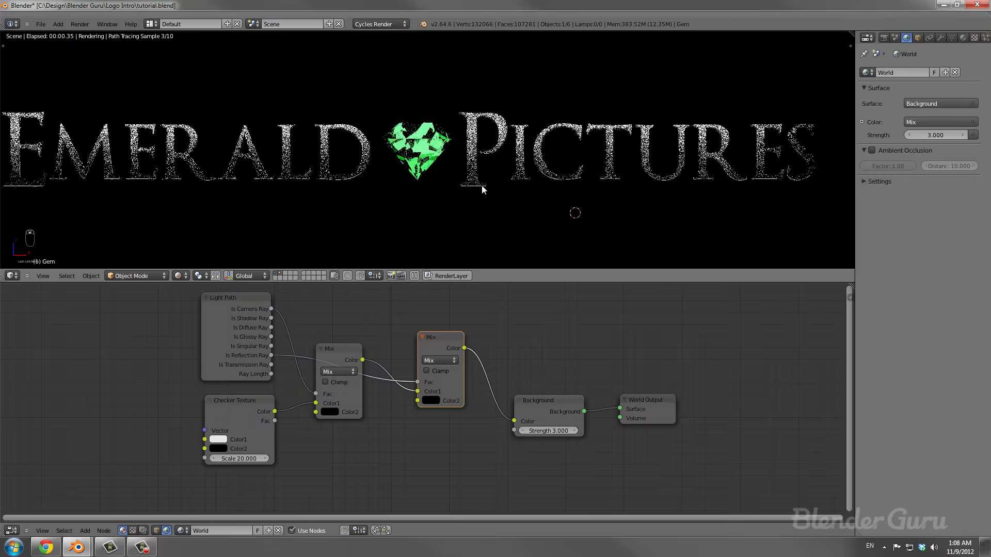
mouse_move(434, 337)
left_mouse_down()
mouse_move(444, 309)
mouse_move(439, 319)
left_mouse_up()
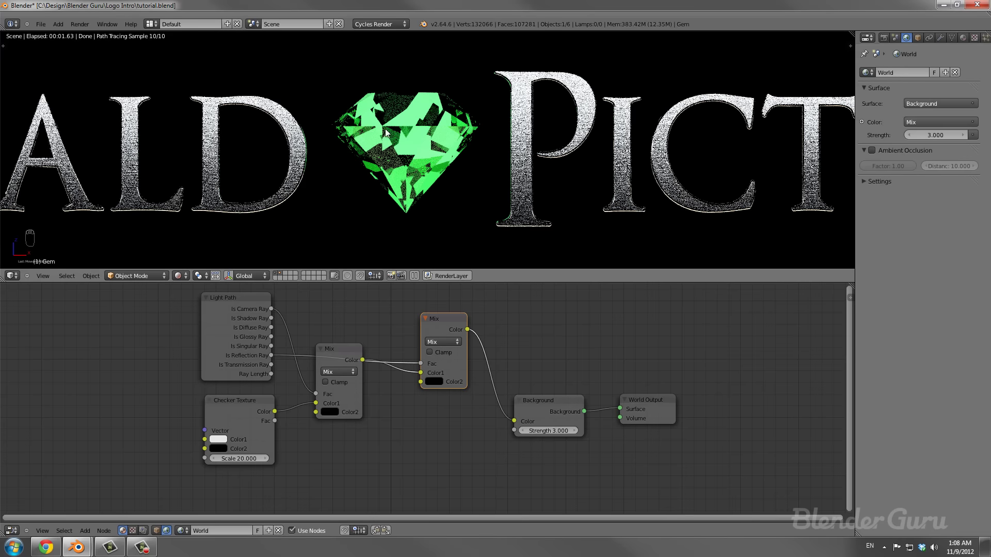
Examine the whole rendered logo through the camera view.
scroll(442, 190, "down", 5)
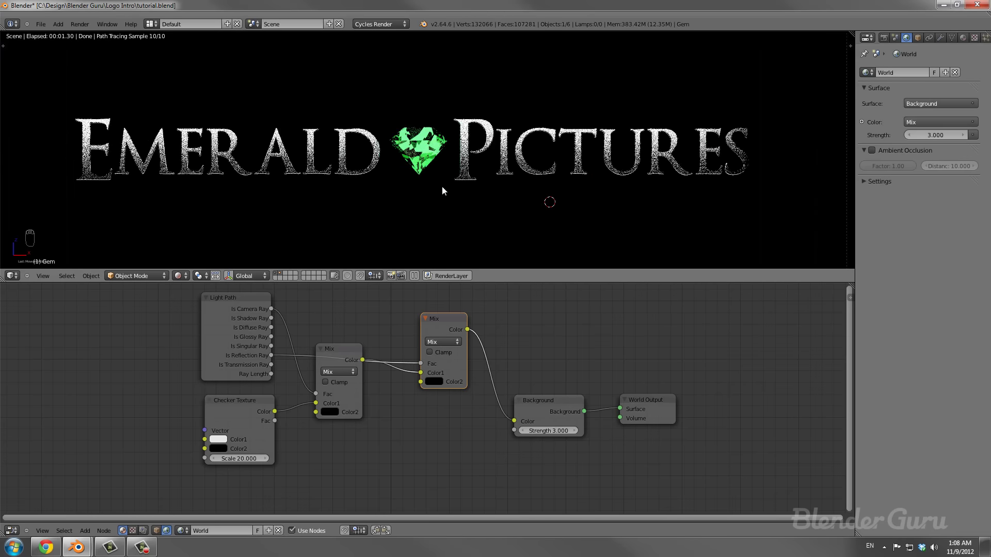
key("KP_0")
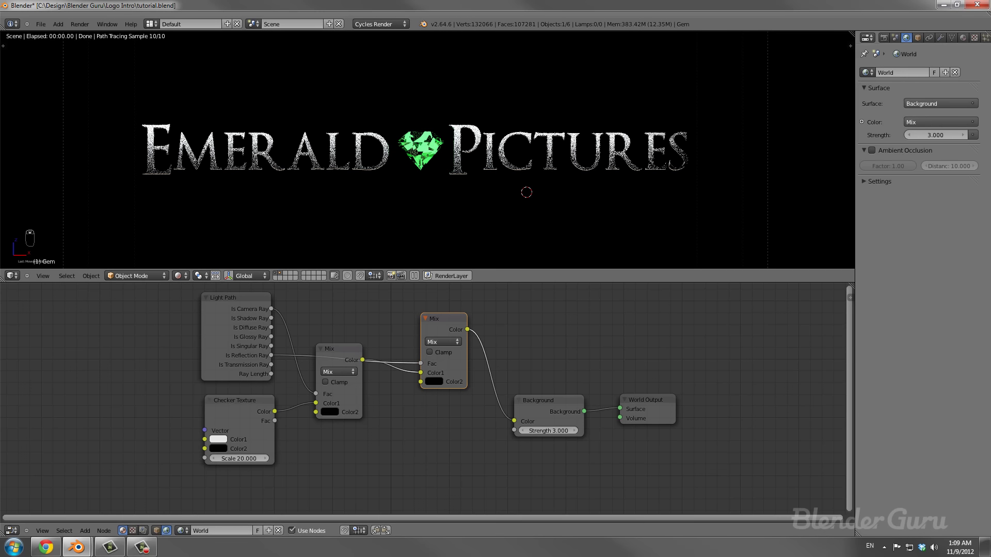
left_click(574, 212)
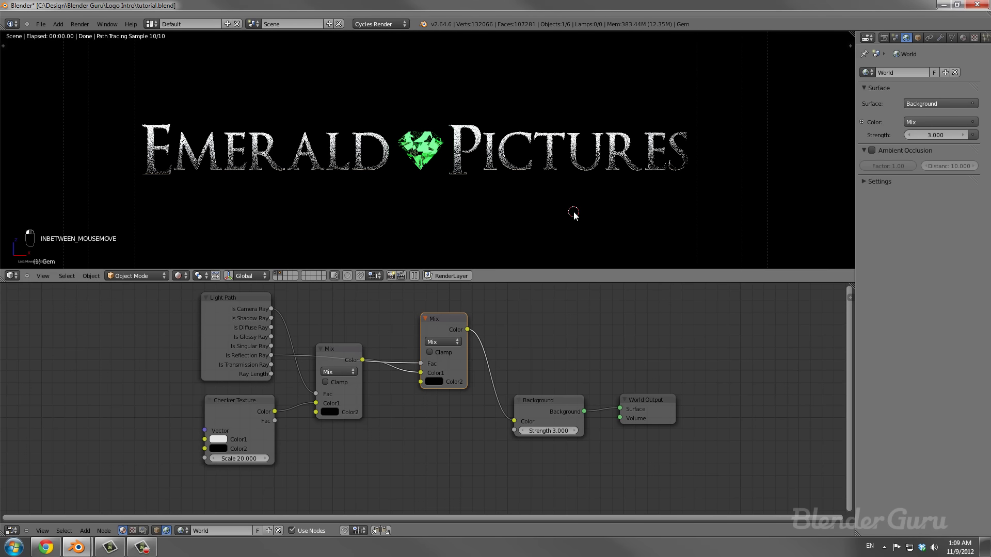
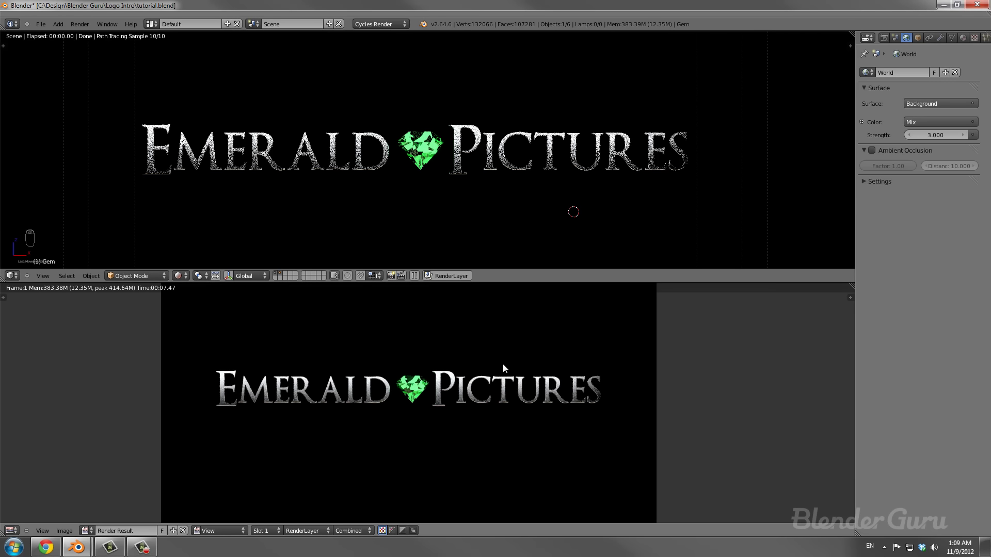
Switch the 3D view to Solid shading and show the whole camera frame around the logo.
key("KP_1")
left_click(178, 276)
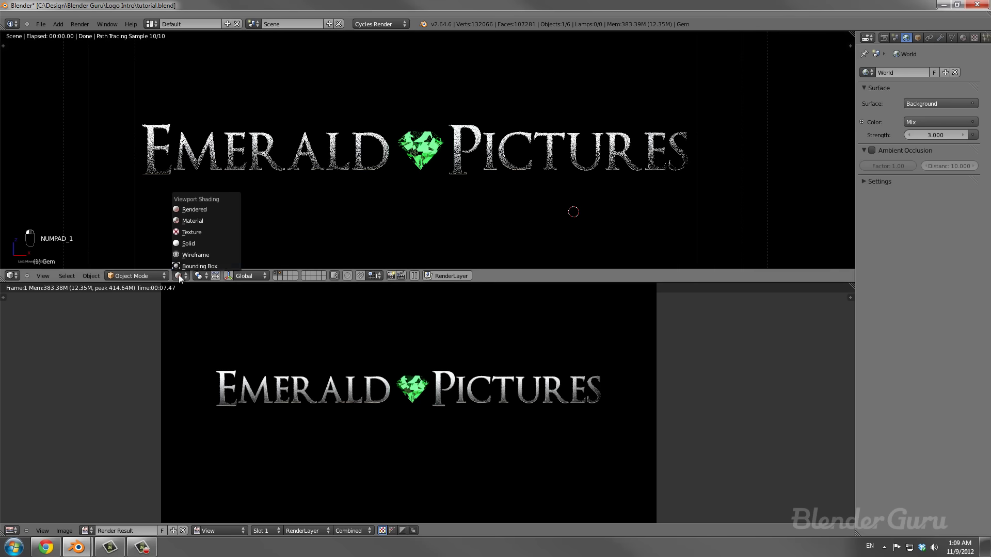
left_click(188, 244)
scroll(454, 167, "down", 3)
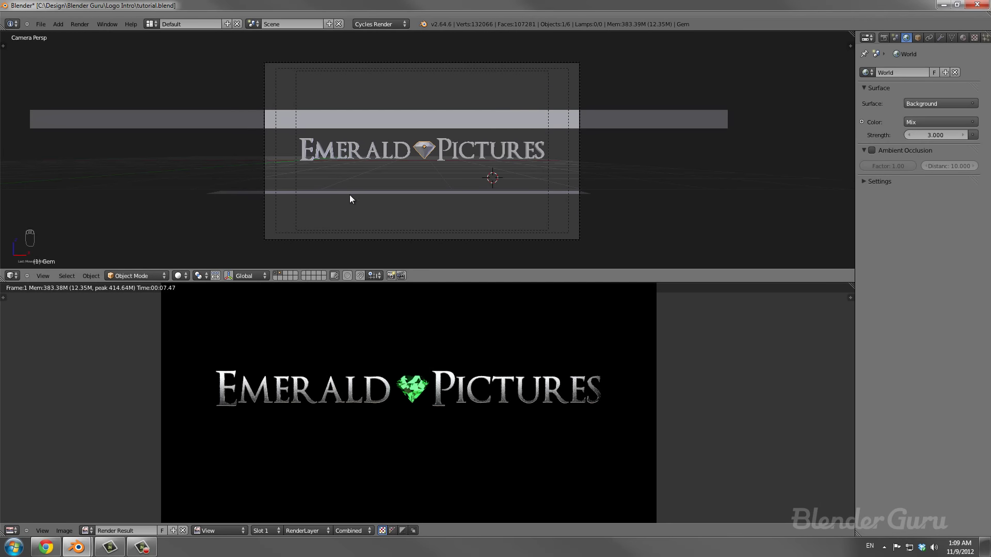
right_click(576, 156)
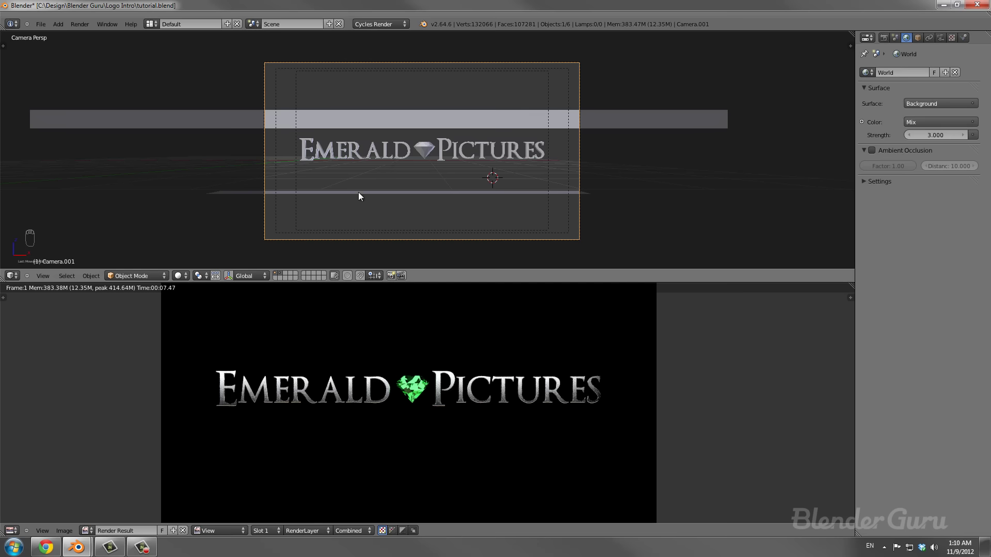
Snap the 3D cursor to the light strip below the logo and add a plane there.
middle_click_drag(518, 224, 433, 202)
right_click(433, 184)
key("shift+s")
left_click(430, 185)
key("shift+a")
left_click(480, 216)
Scale the new plane up until it extends well beyond the logo and past the camera's frame width.
scroll(422, 193, "down", 2)
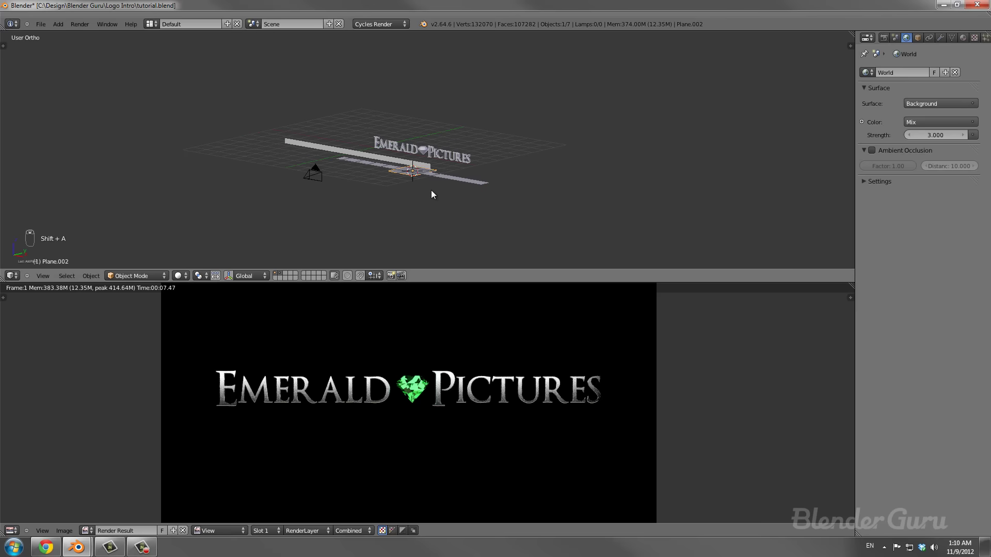
key("s")
left_click(516, 206)
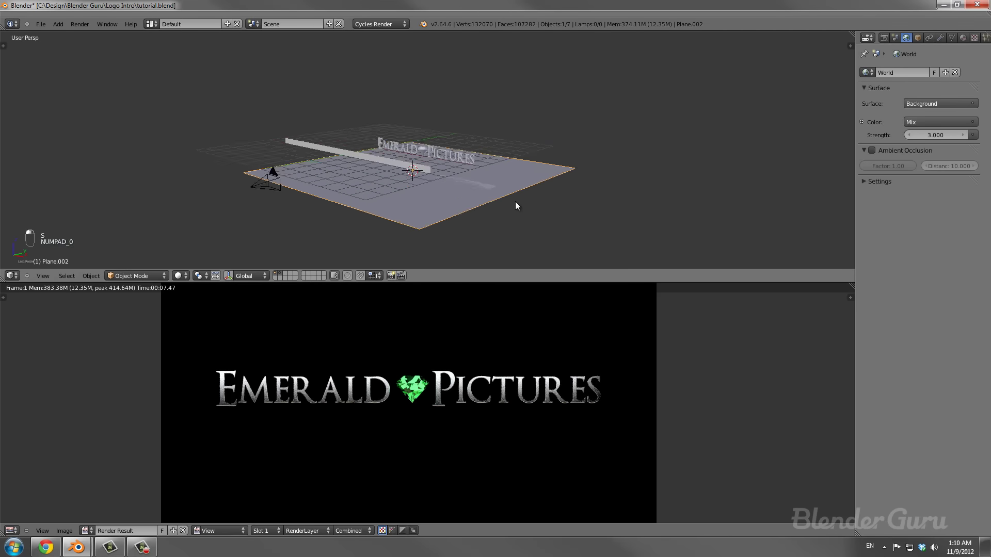
key("KP_0")
key("s")
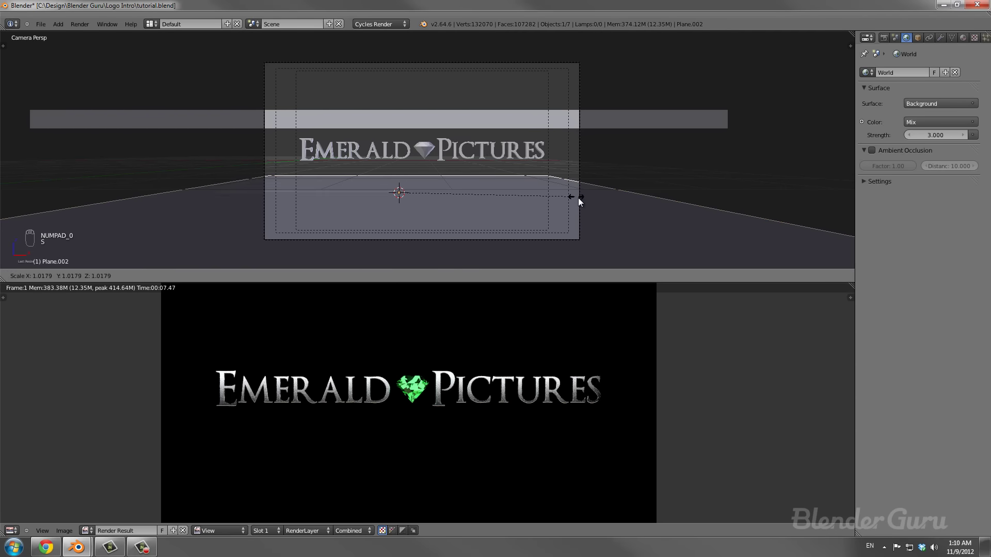
left_click(606, 205)
middle_click_drag(603, 199, 570, 204)
Lower the plane along Z below the camera's frame and enlarge it slightly.
key("KP_0")
key("g")
key("z")
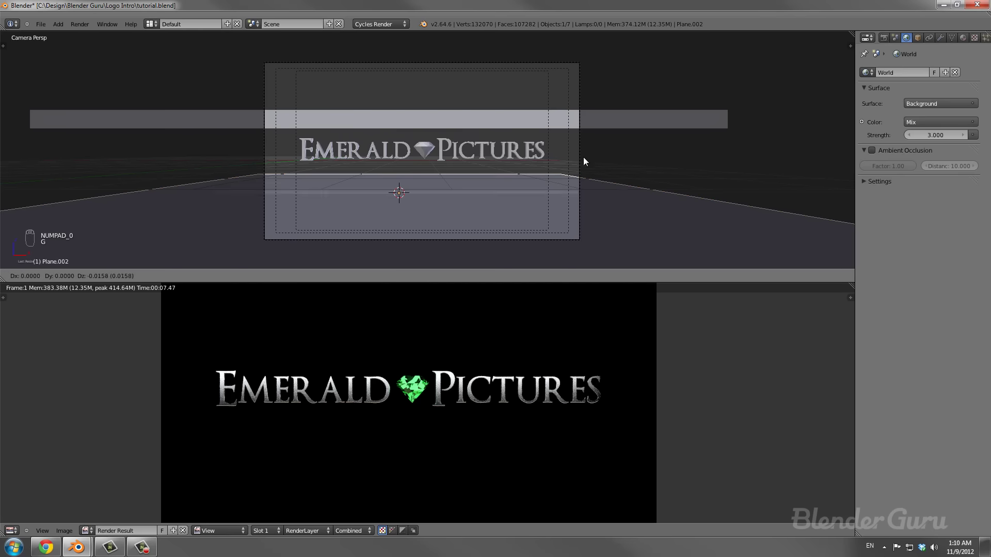
left_click(617, 268)
key("g")
right_click(609, 249)
key("s")
key("s")
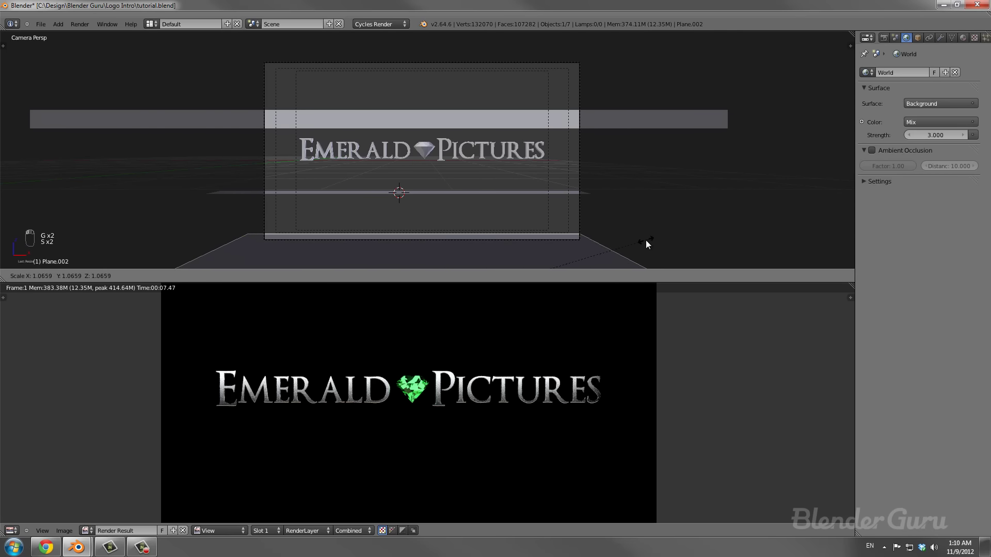
key("g")
key("z")
right_click(648, 256)
Insert a Location keyframe for the lowered plane at frame 1.
middle_click_drag(637, 240, 481, 215)
scroll(481, 215, "down", 7)
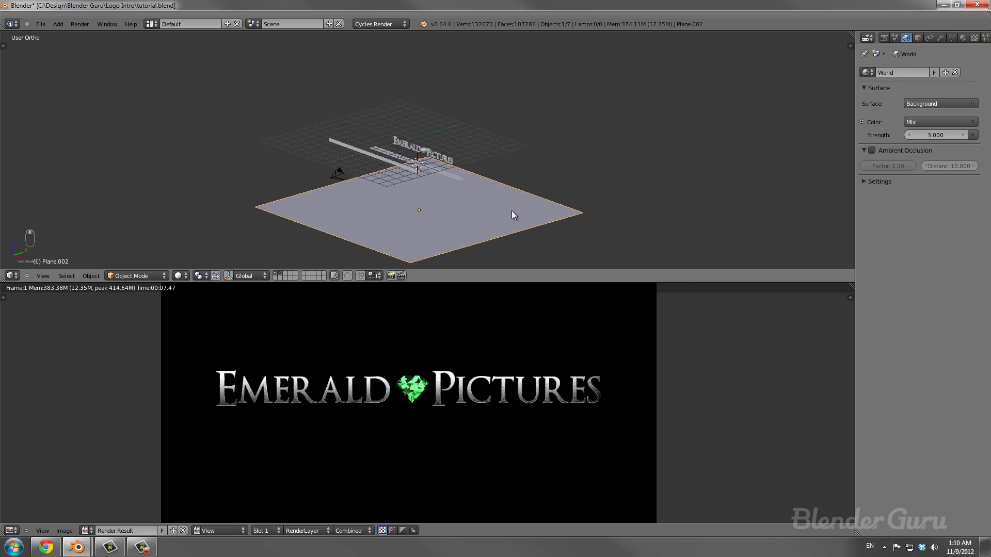
key("i")
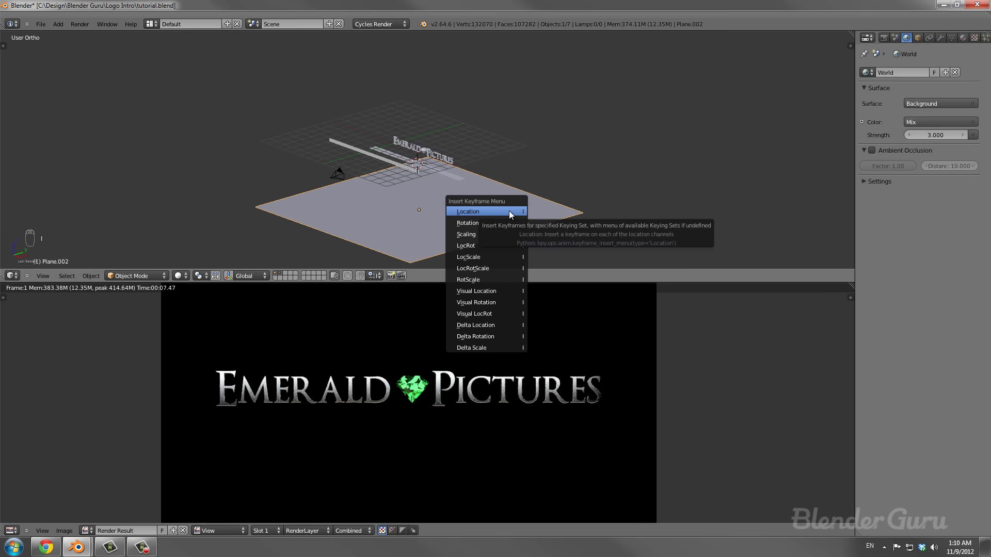
left_click(510, 214)
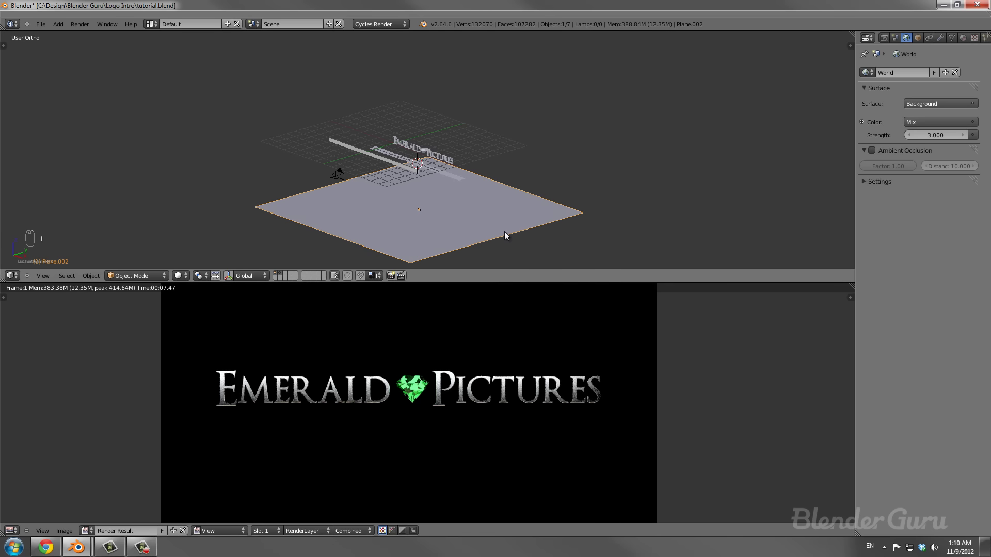
Split off a small Timeline editor beneath the properties and set the current frame to 10.
key("Right")
key("Right")
key("Right")
key("Right")
left_click(10, 530)
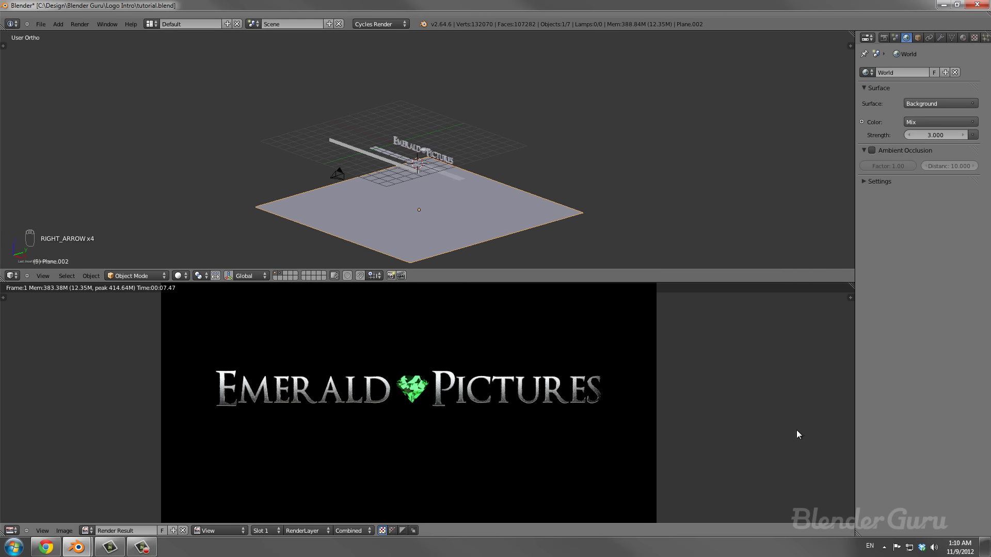
left_click_drag(855, 537, 861, 481)
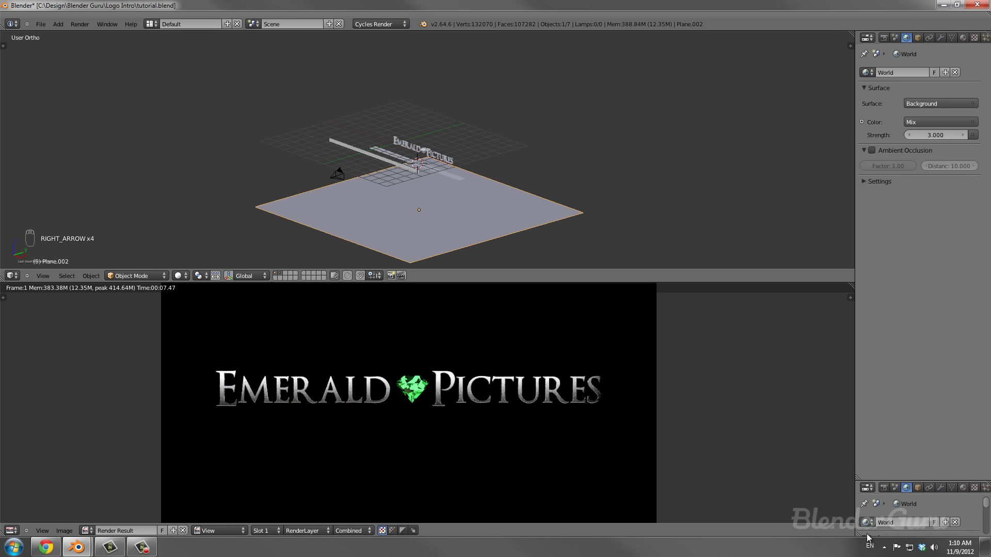
left_click(867, 488)
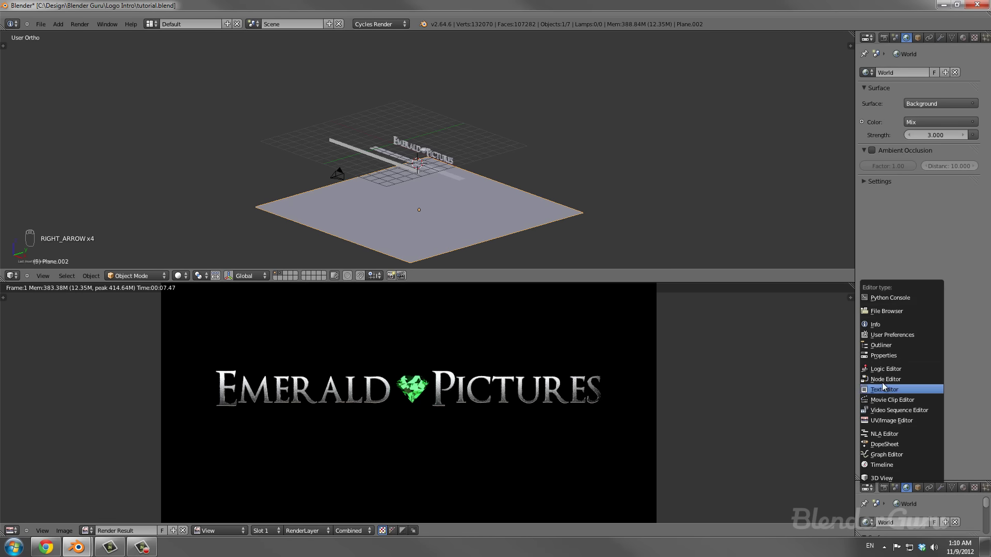
left_click(883, 465)
left_click(863, 507)
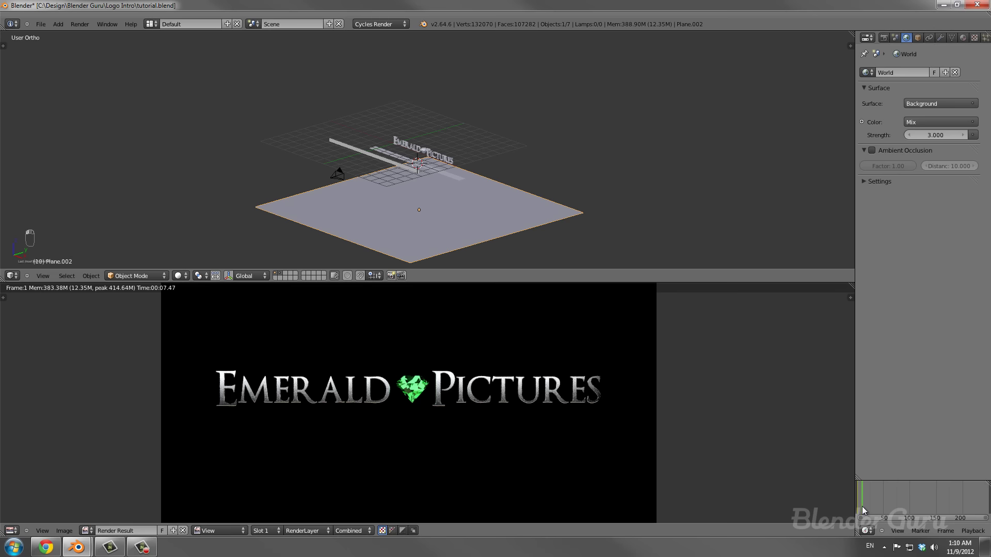
Raise the plane along Z above the camera's frame and insert a Location keyframe at frame 10.
scroll(64, 255, "up", 2)
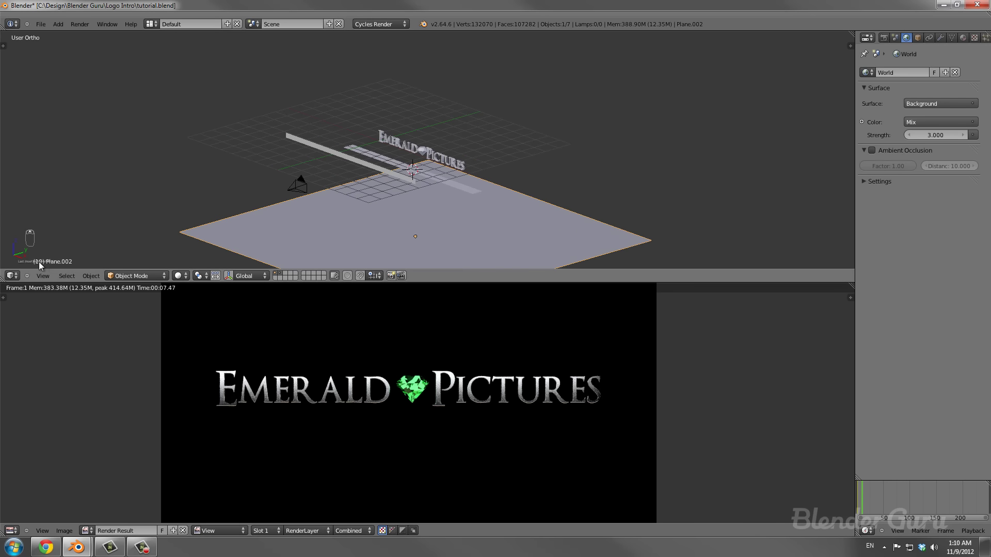
scroll(450, 209, "down", 5)
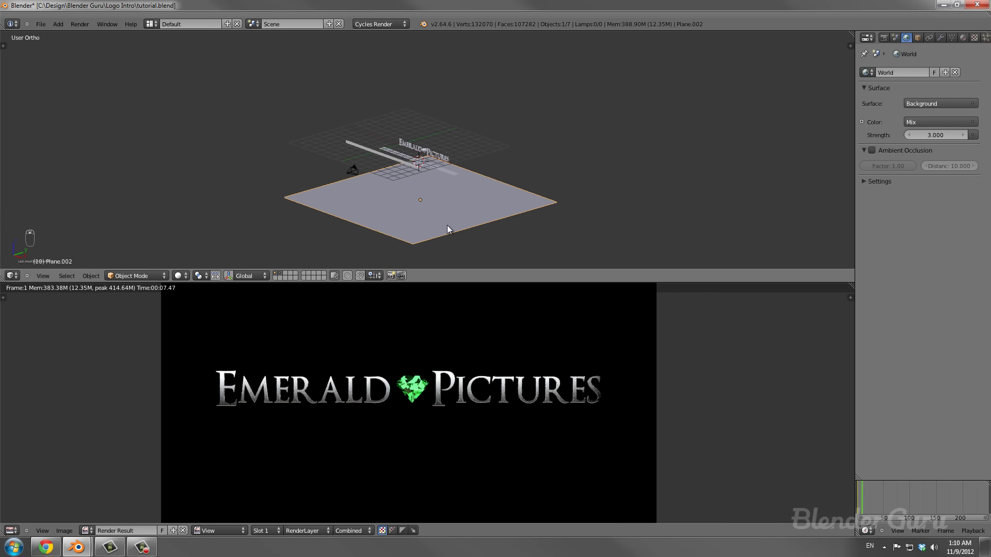
key("g")
key("z")
left_click(460, 128)
key("KP_0")
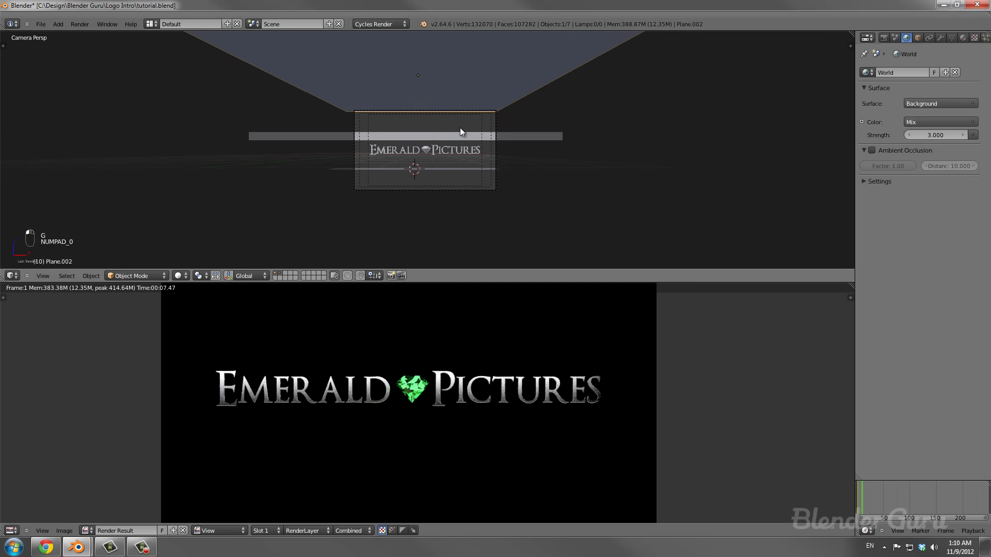
key("g")
left_click(459, 131)
key("g")
left_click(460, 124)
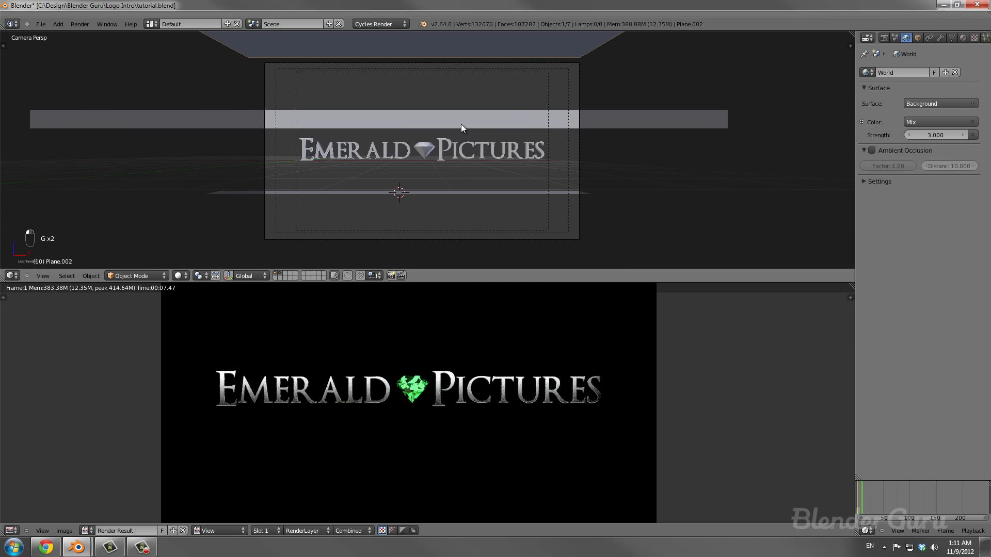
key("i")
left_click(460, 124)
Play the animation repeatedly from the first frame to examine how the plane's motion speeds up and slows down.
key("shift+Left")
key("alt+a")
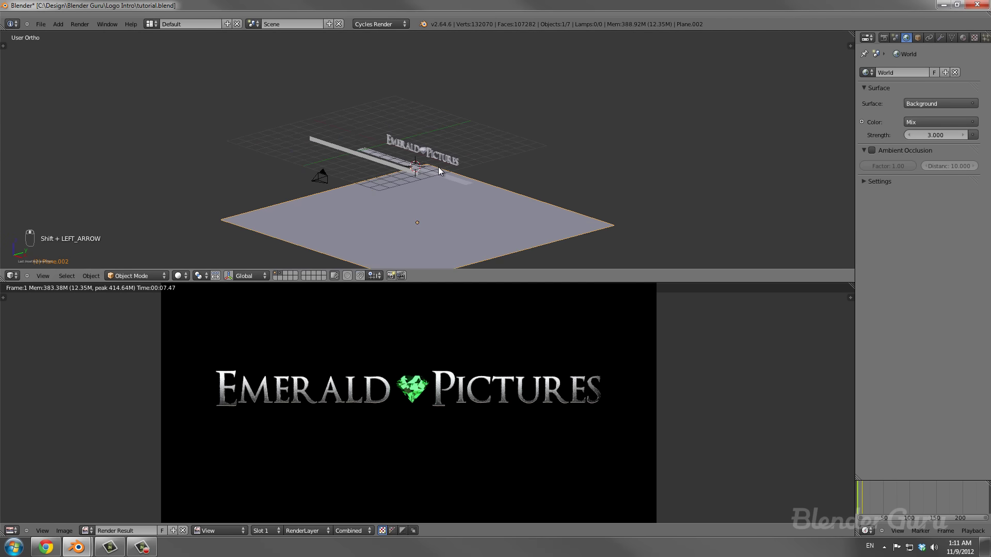
key("Escape")
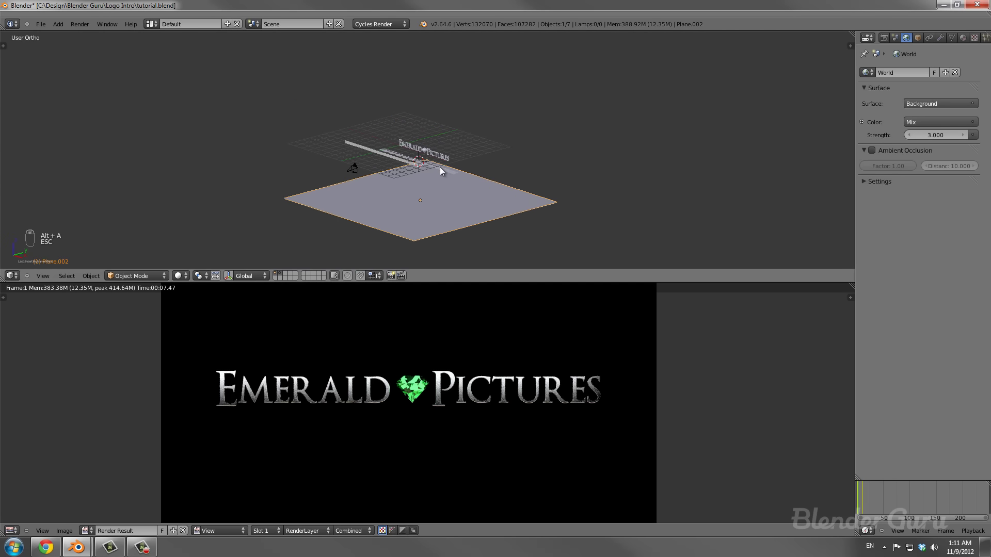
key("alt+a")
key("Escape")
key("alt+a")
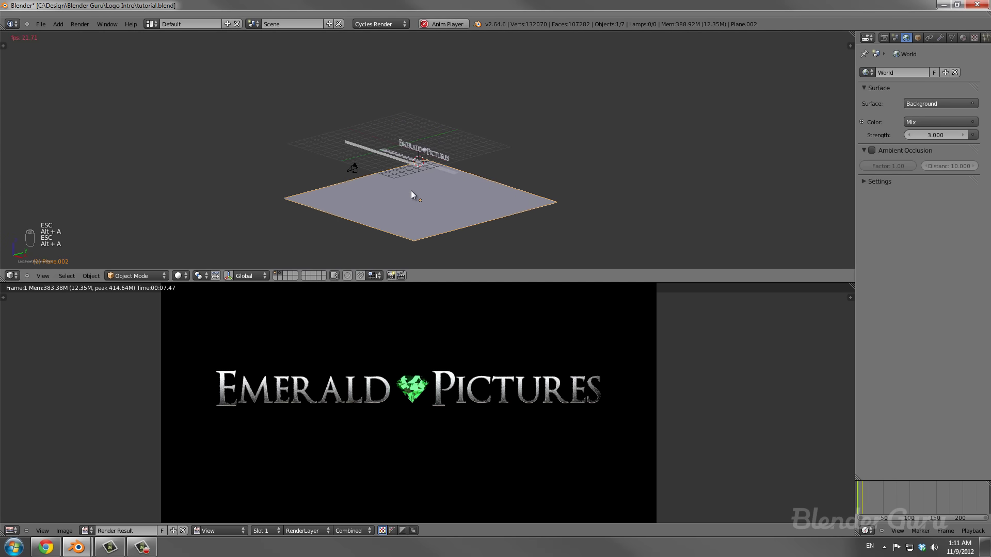
key("Escape")
key("alt+a")
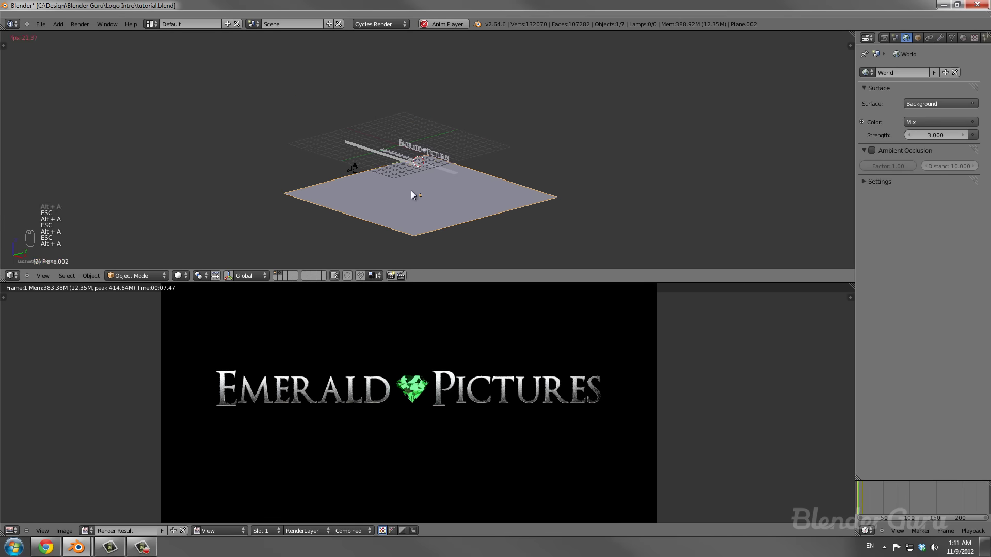
key("Escape")
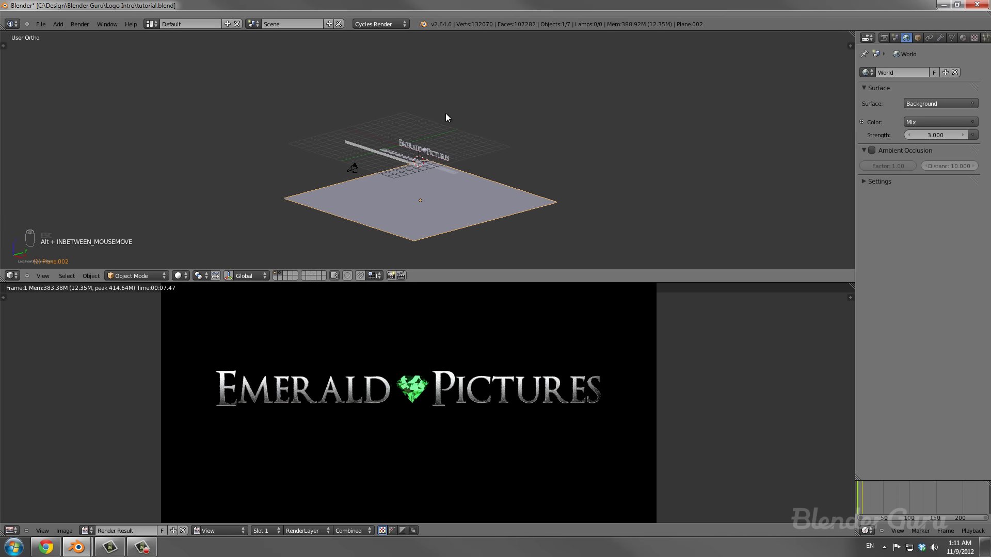
key("alt+a")
key("alt+a")
key("Escape")
key("alt+a")
key("Escape")
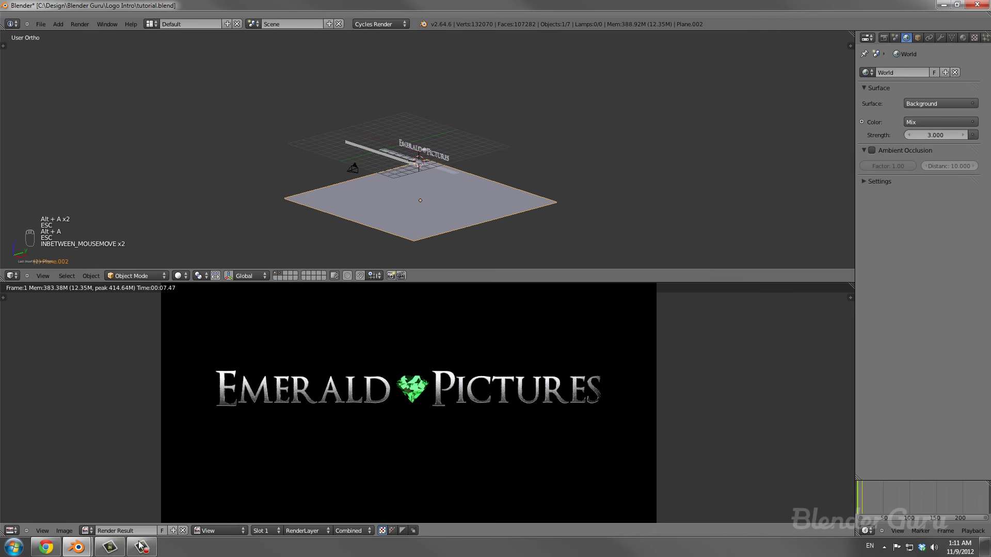
Replace the render result with the Graph Editor and expand the plane's Location channels.
left_click(10, 531)
left_click(36, 511)
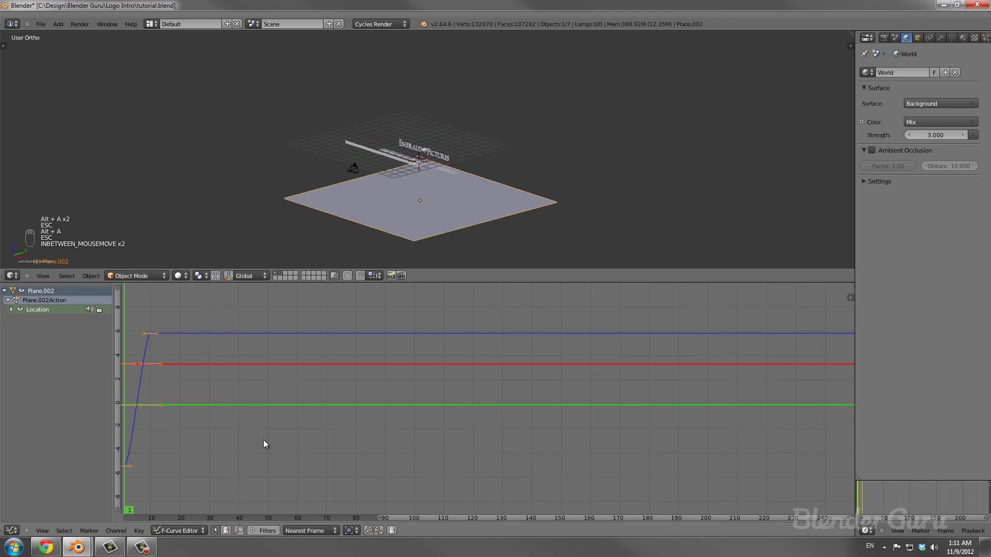
middle_click_drag(359, 379, 233, 340)
scroll(233, 340, "up", 2)
left_click(11, 310)
left_click(11, 531)
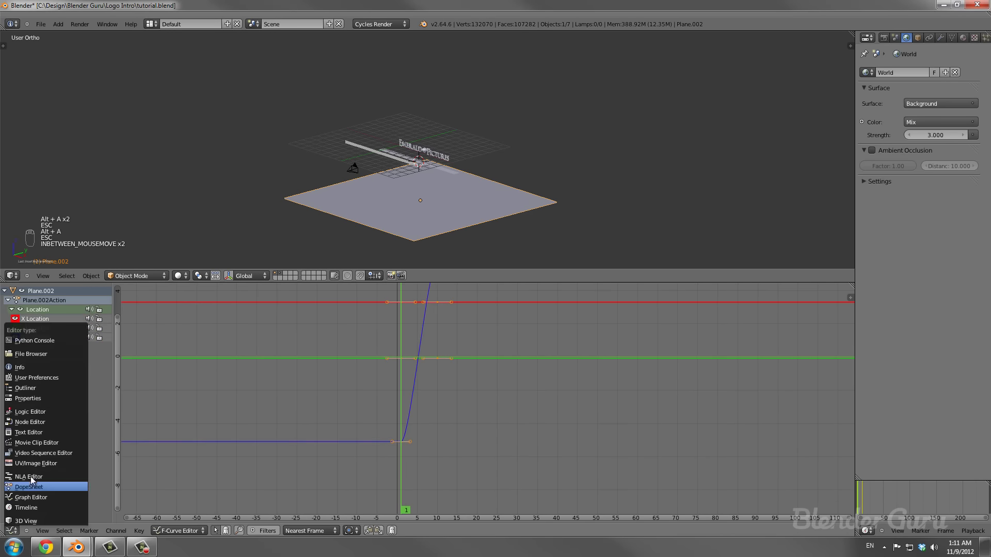
left_click(183, 531)
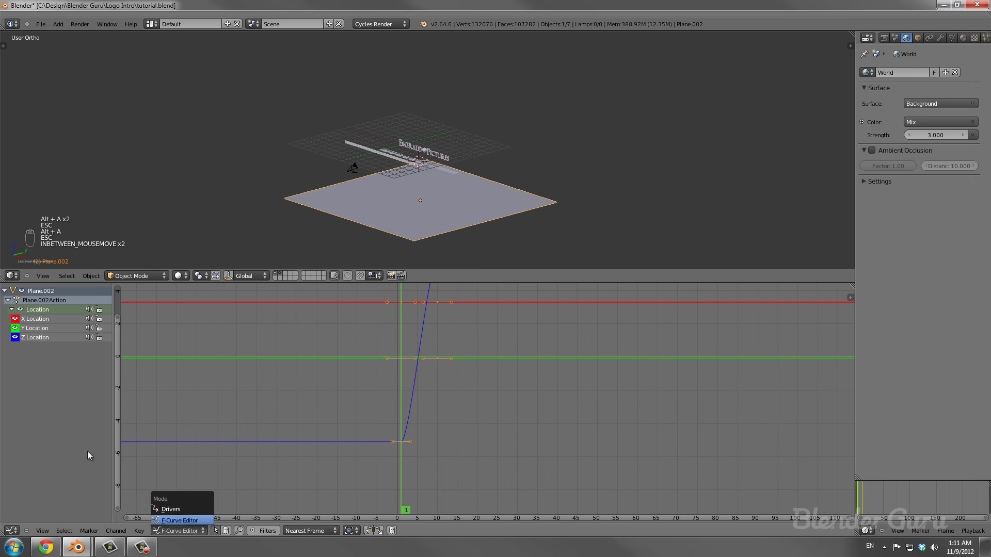
Hide the plane's X Location and Y Location curves, leaving only Z Location.
left_click(37, 328)
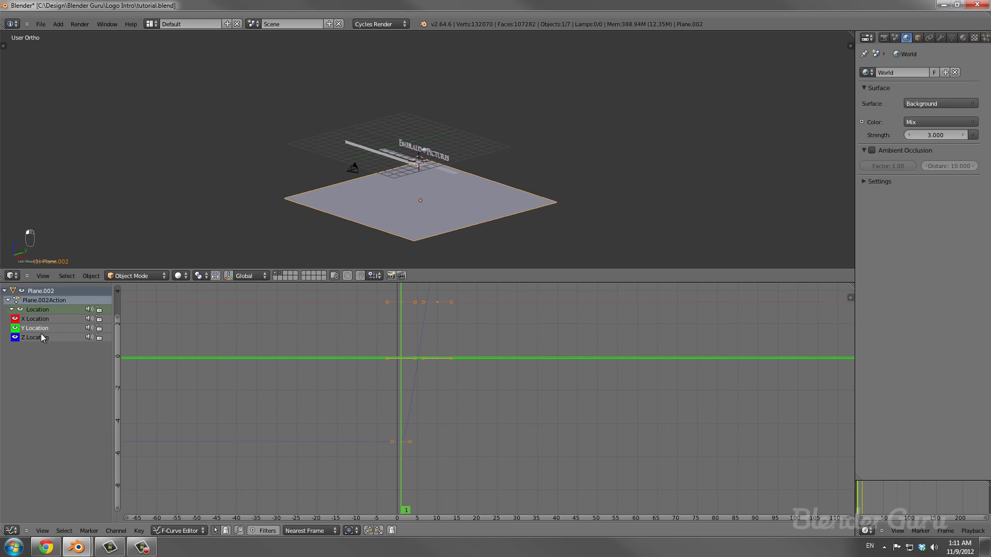
left_click(43, 318, "shift")
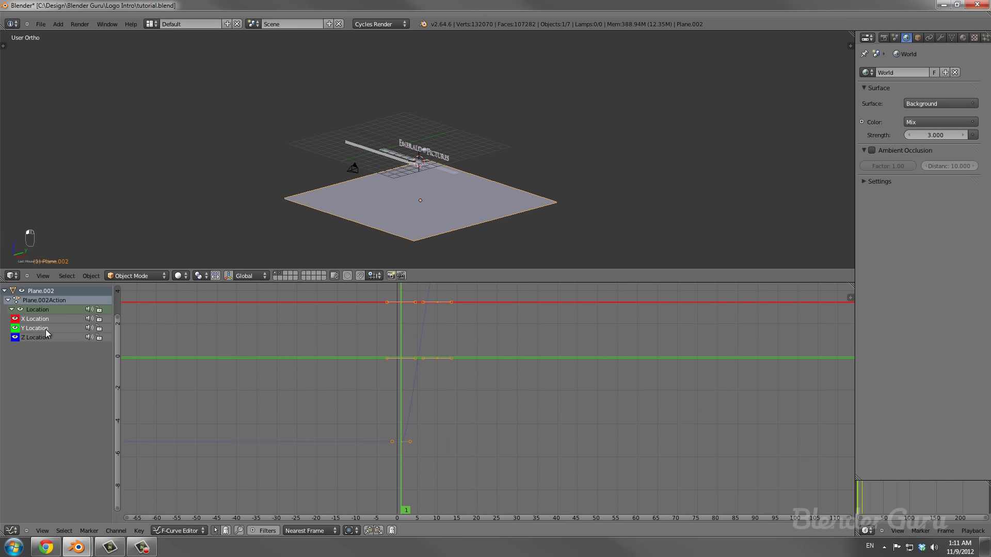
key("h")
Set the handles of both Z Location keyframes to Vector to make the plane's movement linear.
scroll(469, 407, "down", 3)
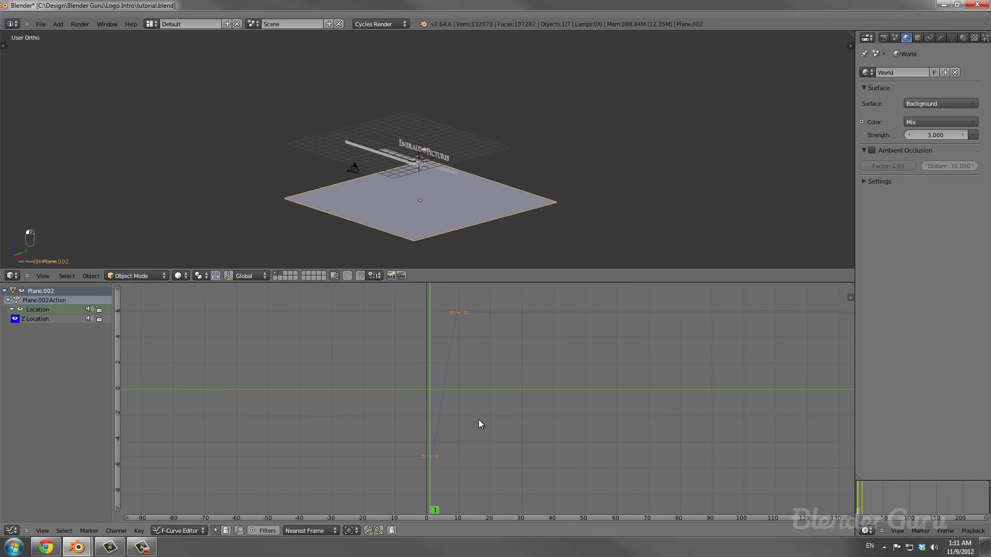
scroll(461, 320, "up", 2)
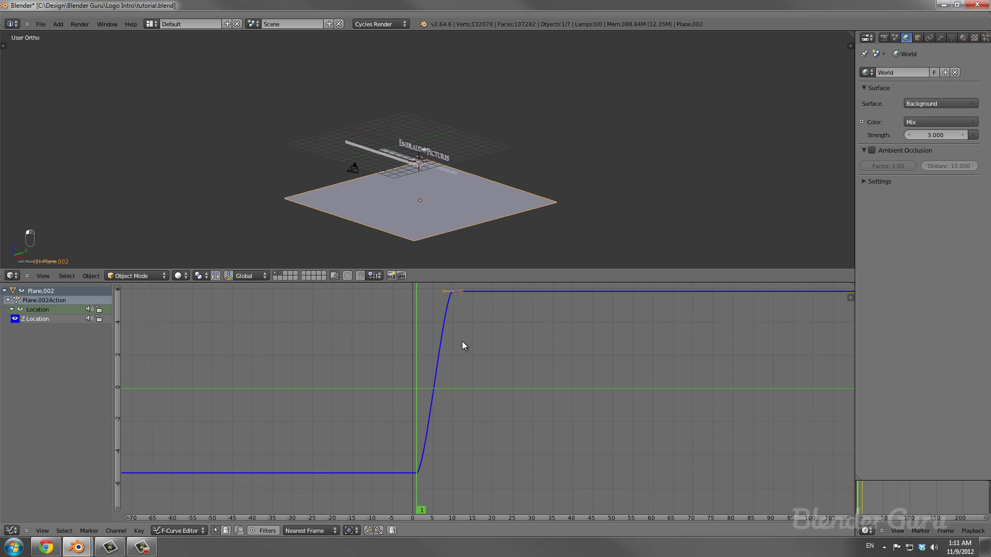
key("a")
key("a")
key("v")
left_click(450, 354)
Play the animation to examine the plane's constant-speed rise.
key("alt+a")
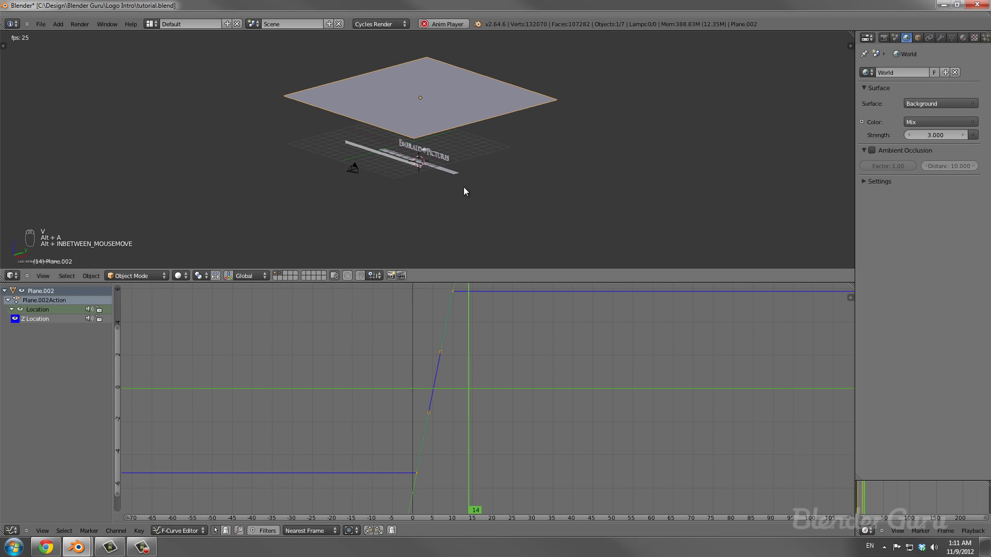
key("Escape")
key("alt+a")
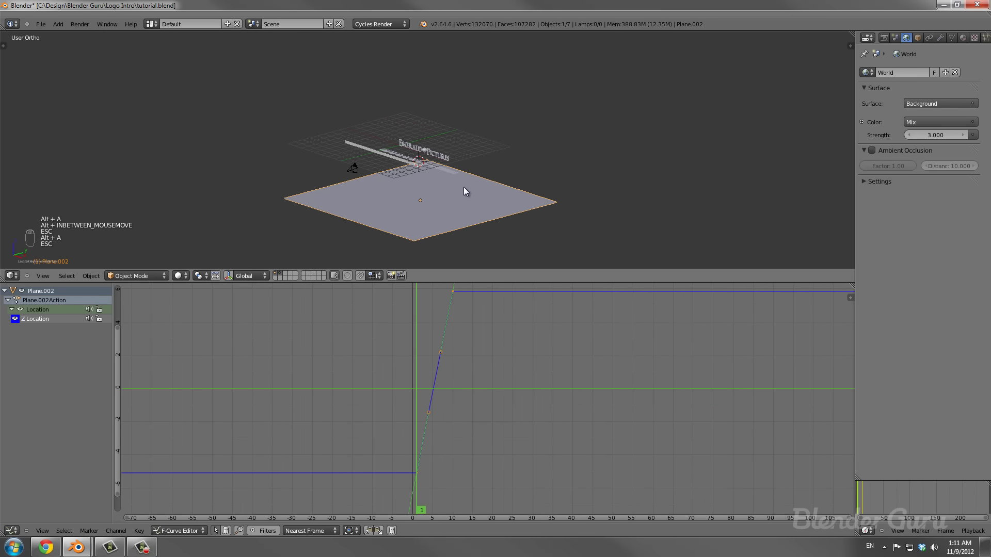
Add a particle system to the large animated plane and play the animation to preview it.
key("Escape")
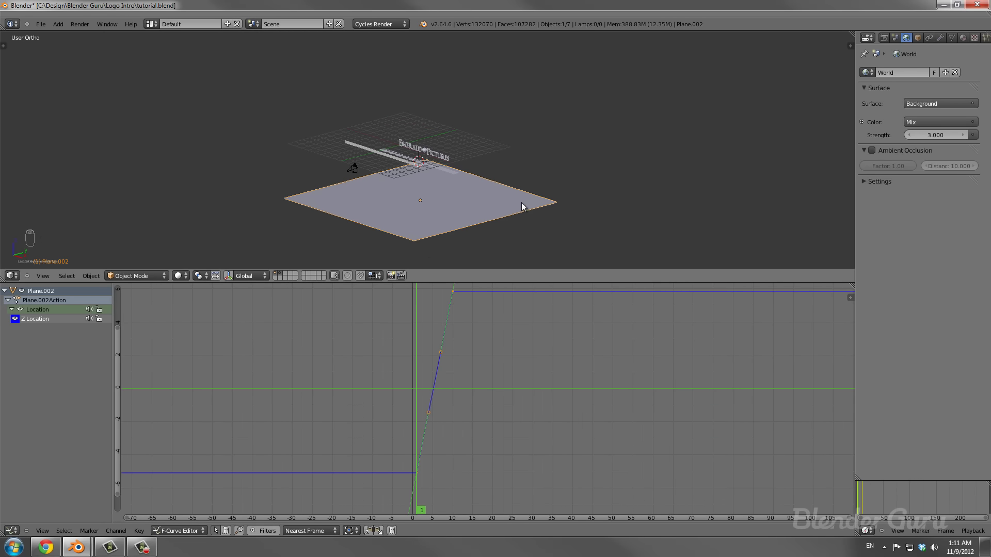
left_click(985, 37)
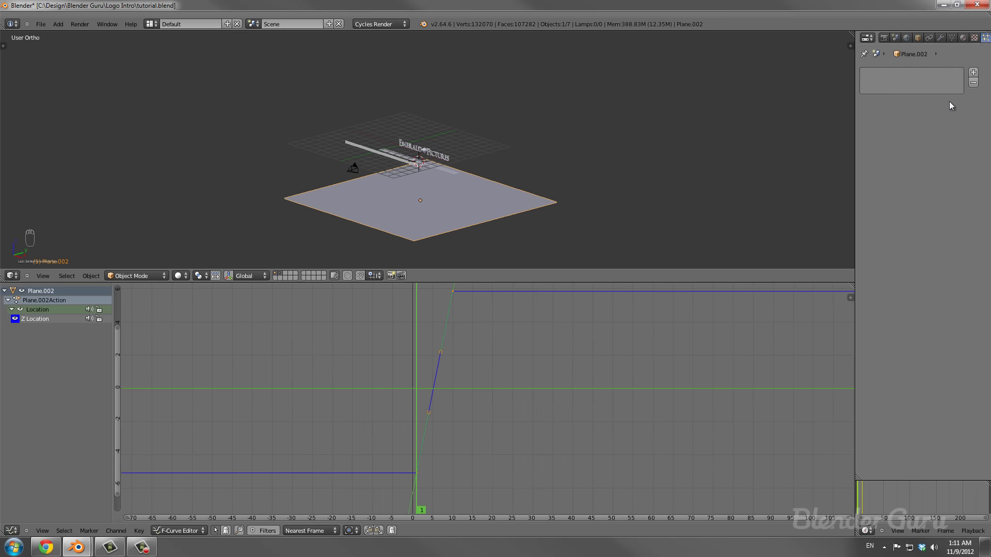
left_click(973, 73)
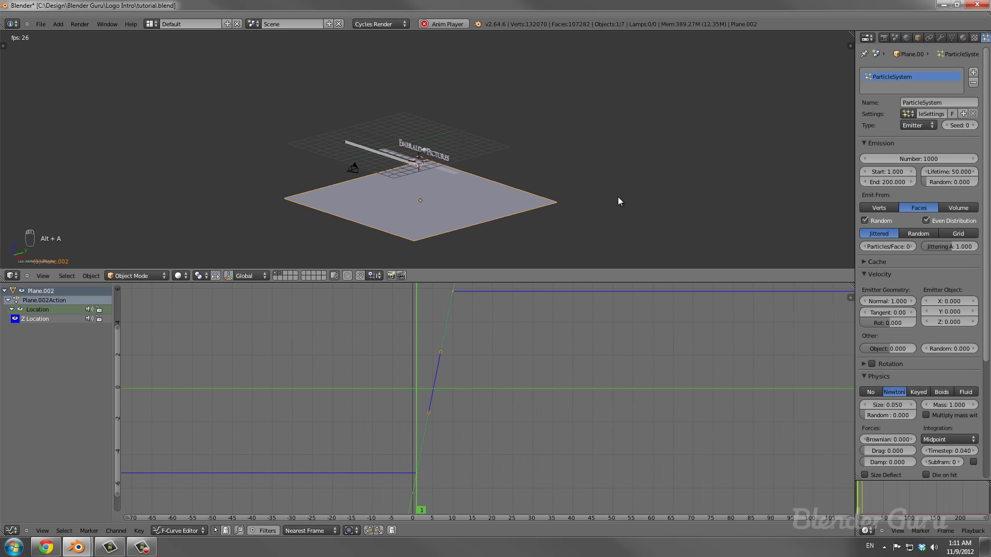
key("alt+a")
key("Escape")
key("alt+a")
key("Escape")
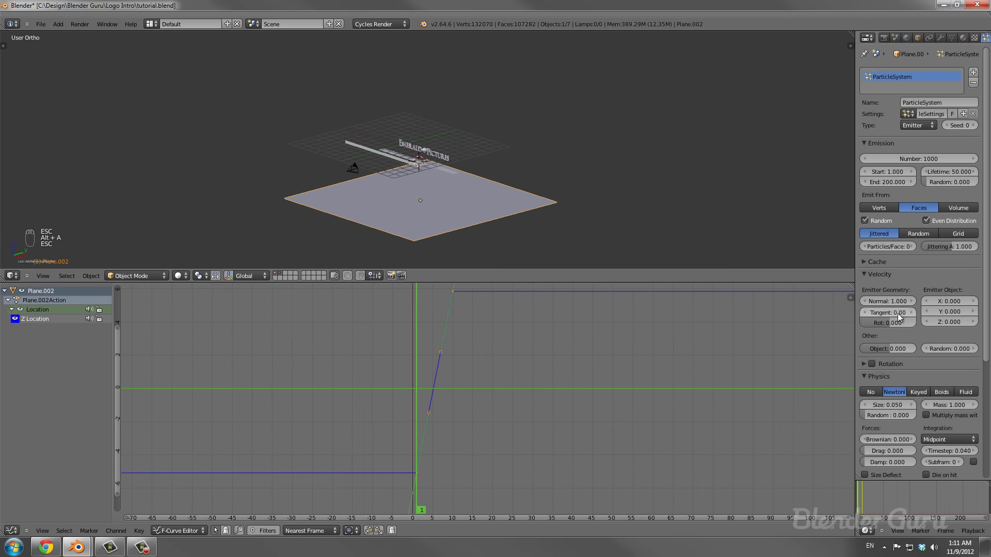
Set the plane's particle emission to end at frame 10 and the lifetime to 250, previewing the animation.
scroll(949, 408, "down", 5)
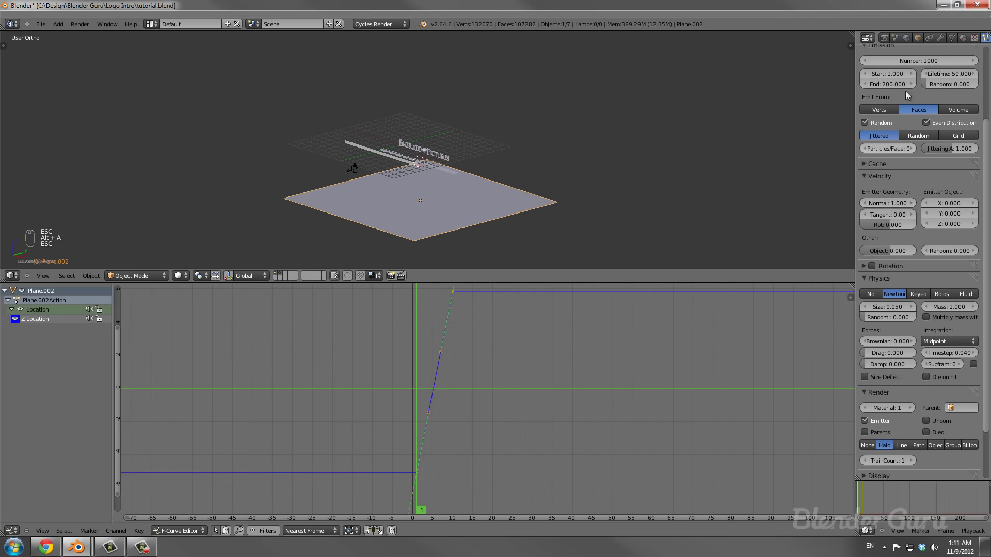
scroll(911, 88, "up", 5)
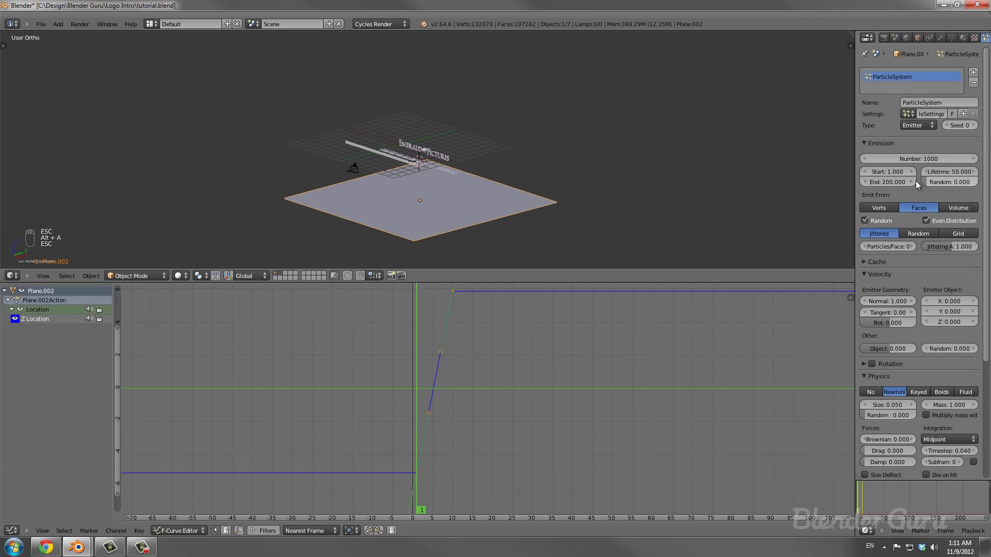
left_click(890, 184)
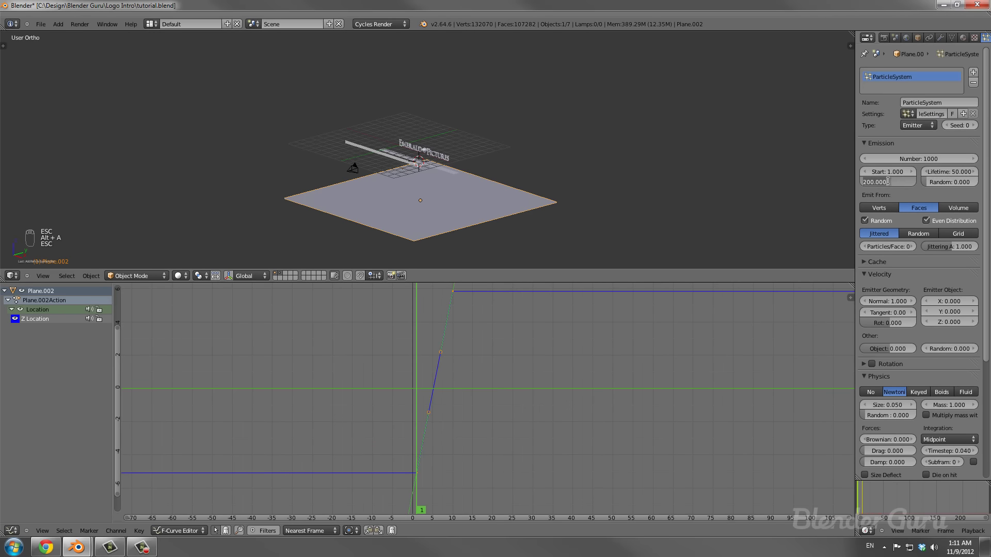
type("10")
key("Return")
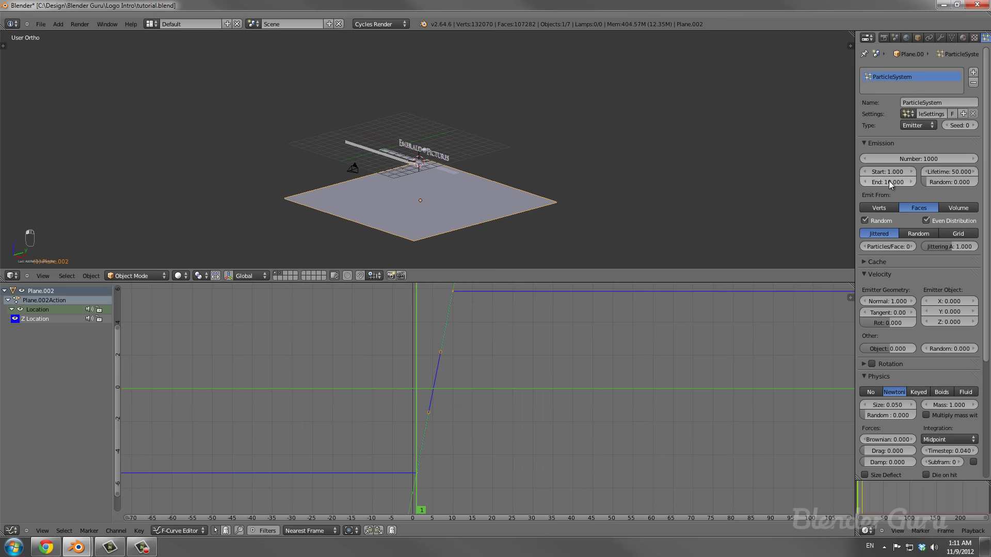
key("alt+a")
key("Escape")
key("alt+a")
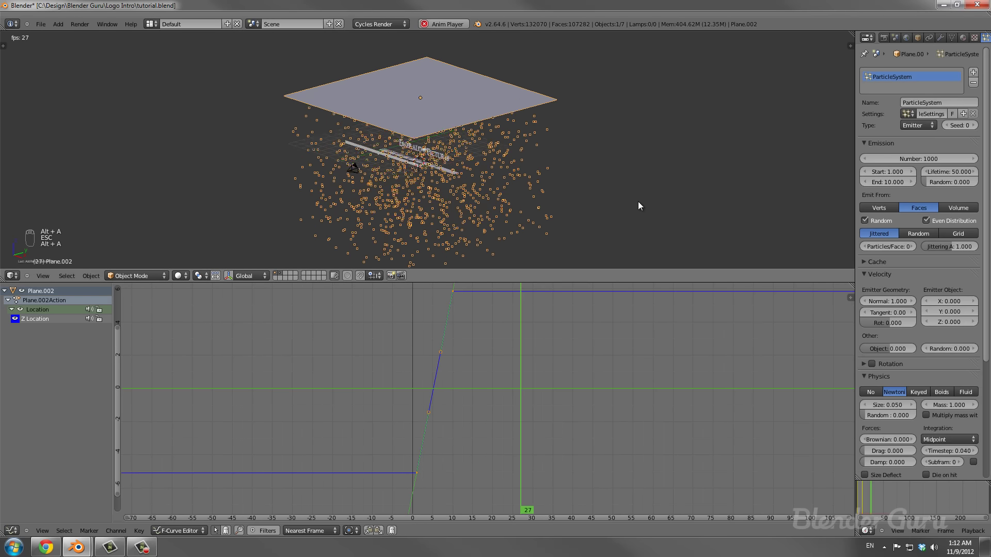
key("Escape")
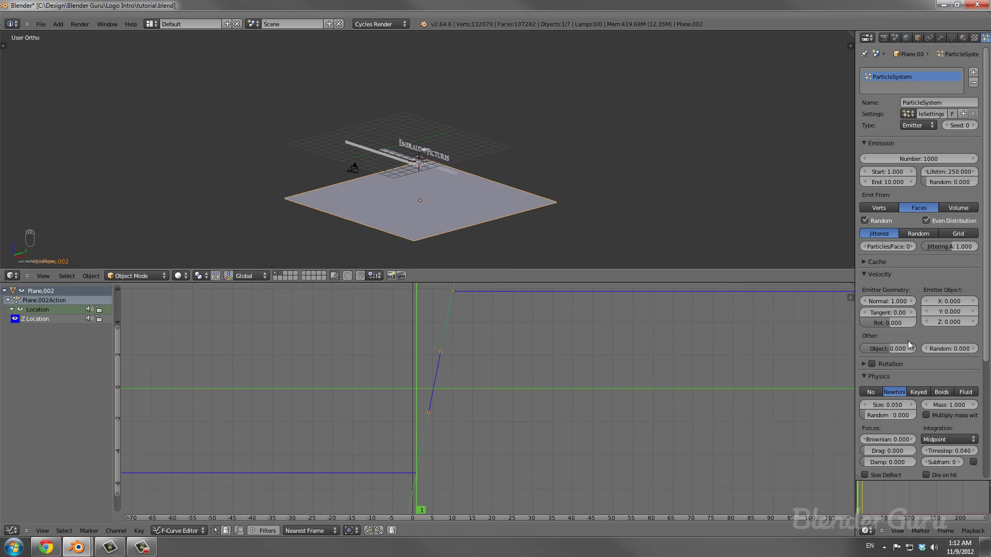
Set the number of emitted particles to 5000 and save the file.
left_click(922, 159)
key("Return")
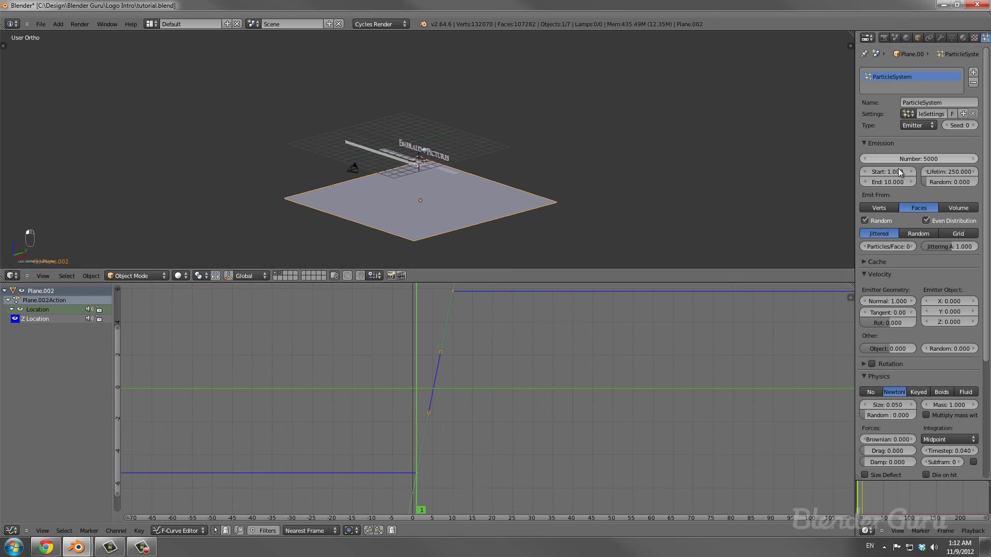
key("ctrl+s")
Play the animation to examine the denser particle emission from the rising plane.
key("alt+a")
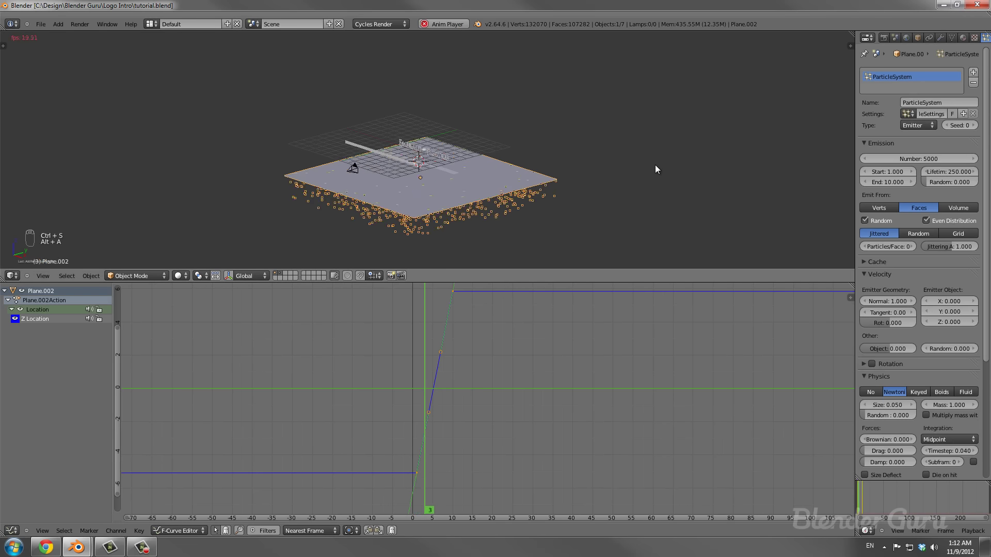
key("Escape")
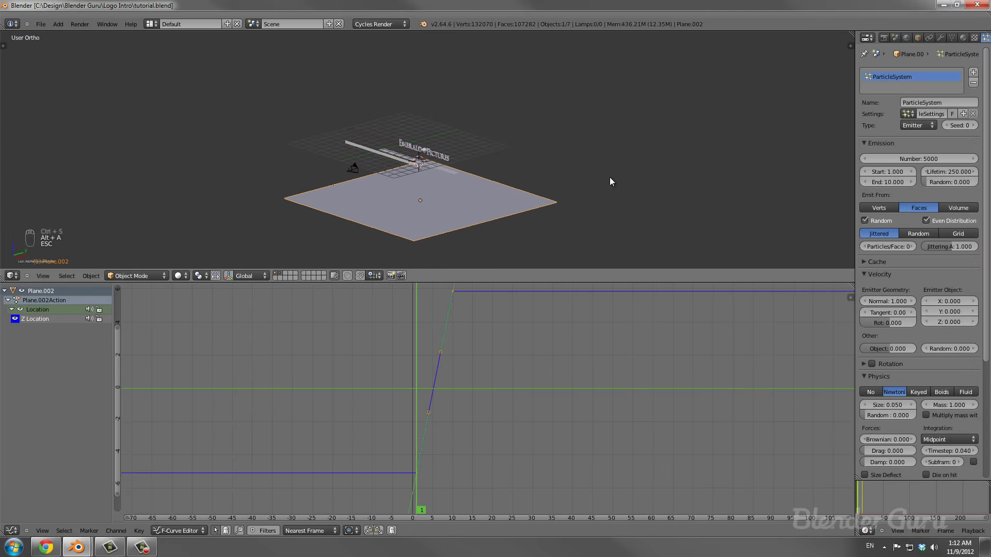
key("alt+a")
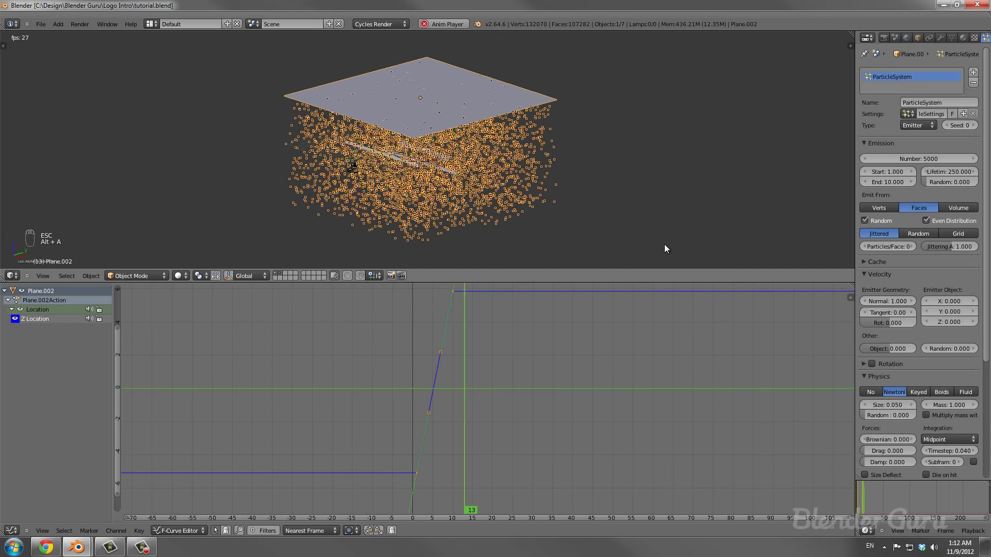
key("Escape")
Set the Gravity field weight of the particle system to 0 and preview the particles' motion.
scroll(943, 344, "down", 8)
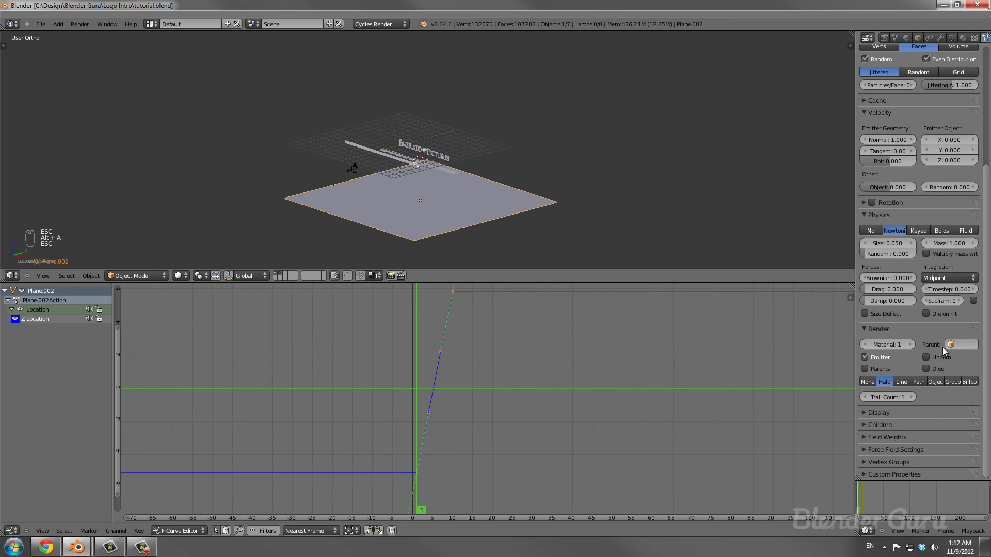
scroll(866, 413, "down", 5)
left_click(865, 353)
left_click(866, 339)
key("alt+a")
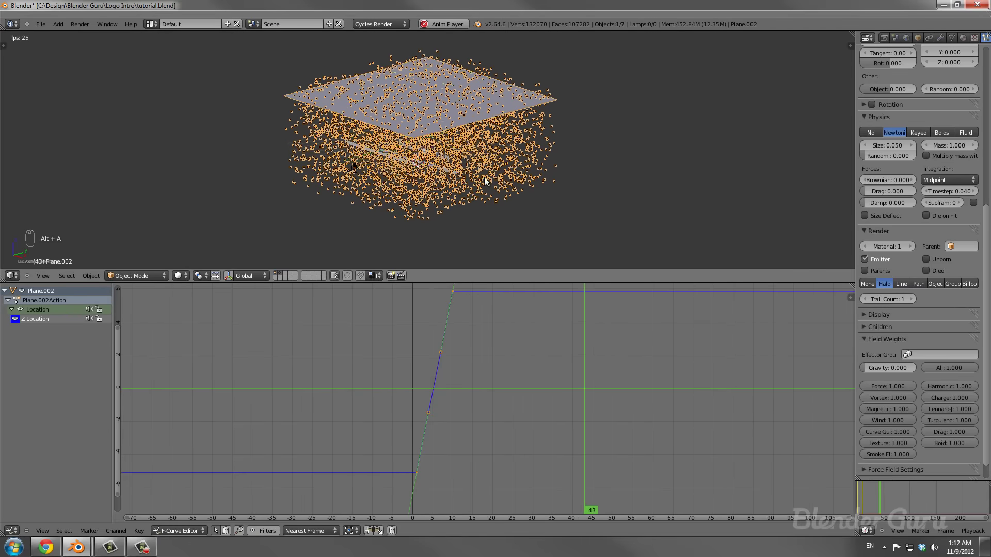
key("Escape")
key("alt+a")
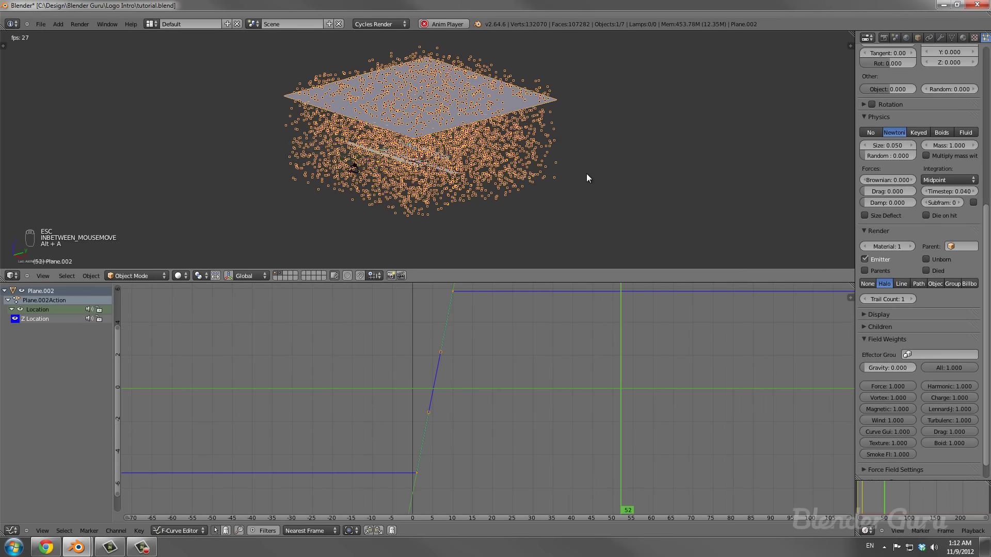
key("Escape")
Set the particles' Normal emitter velocity to 0 and replay the animation from the first frame.
scroll(884, 169, "up", 11)
key("alt+a")
key("alt+a")
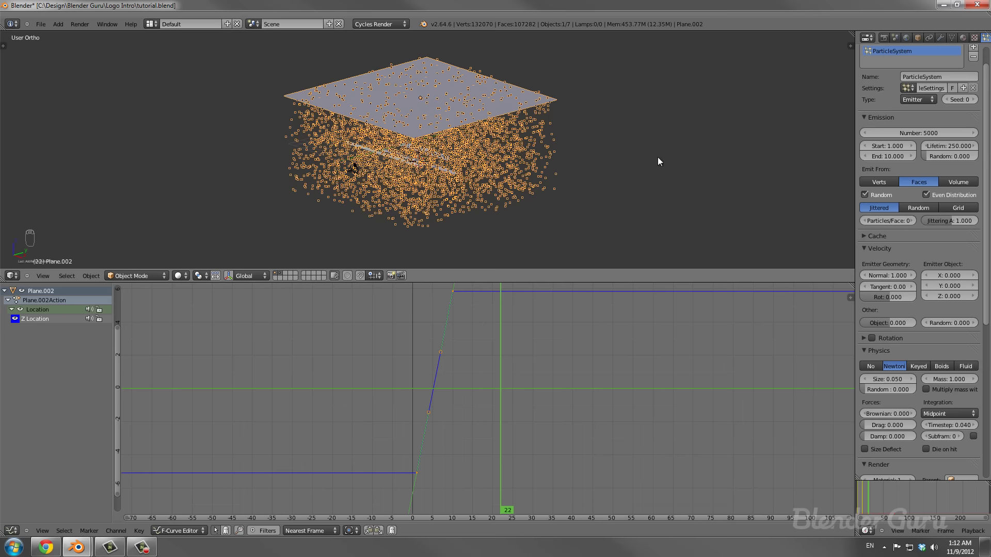
left_click(881, 272)
type("0")
key("Return")
key("shift+Left")
key("alt+a")
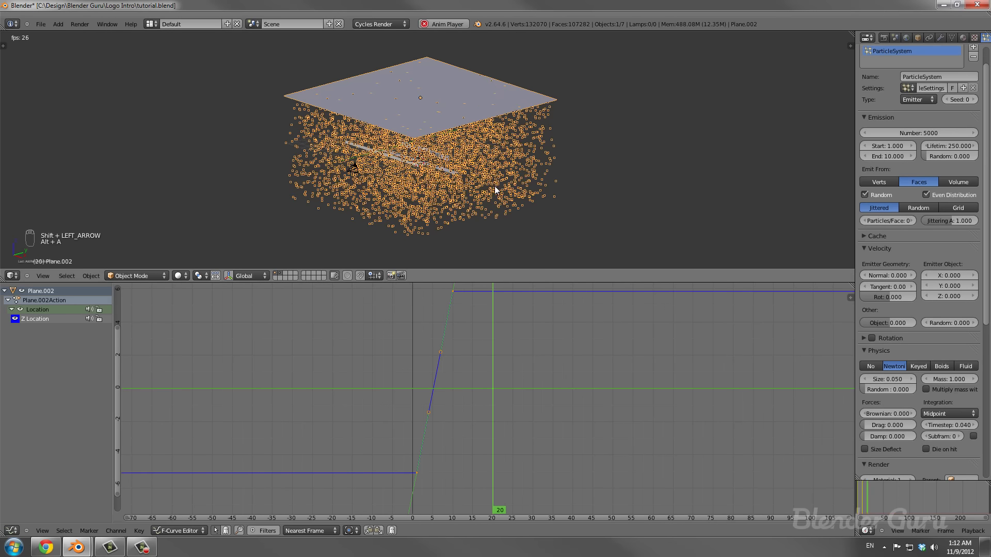
scroll(495, 187, "up", 4)
key("alt+a")
Look through the camera and replay the animation from the start to examine how the particles fill the frame.
key("KP_0")
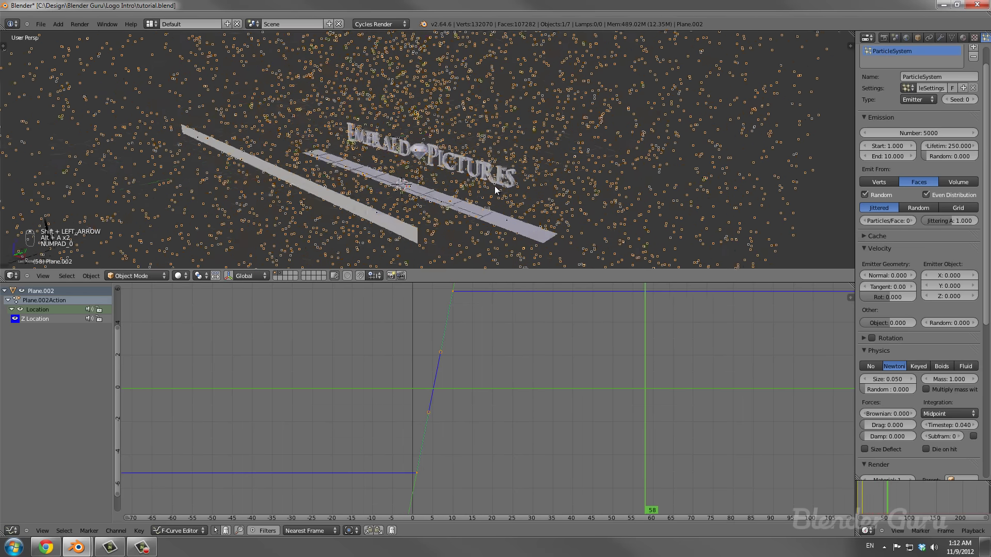
key("alt+a")
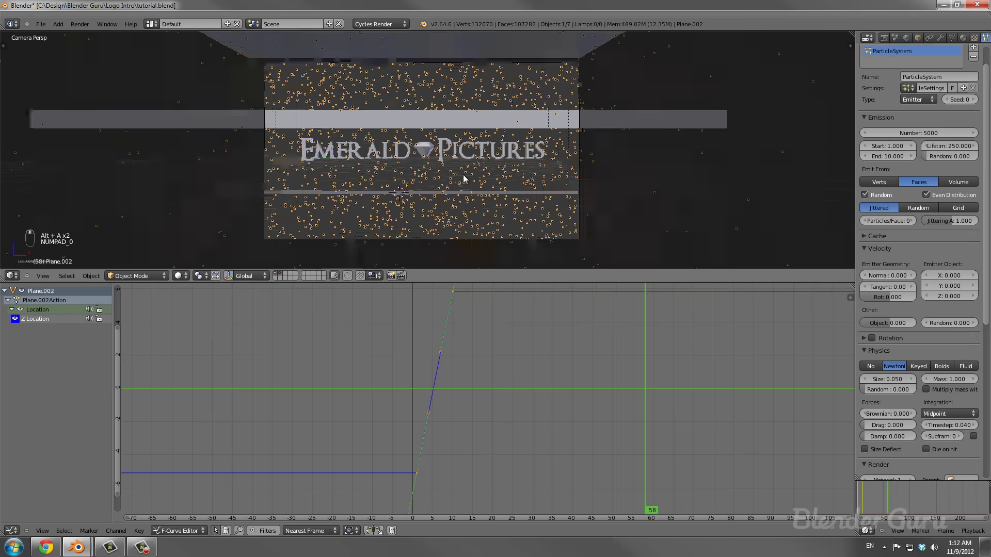
key("Escape")
key("shift+Left")
key("alt+a")
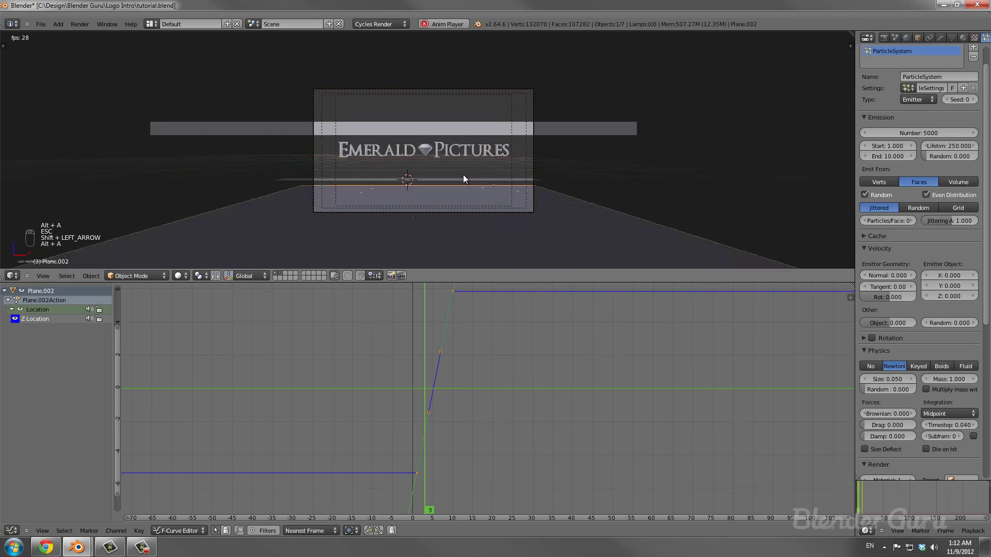
key("alt+a")
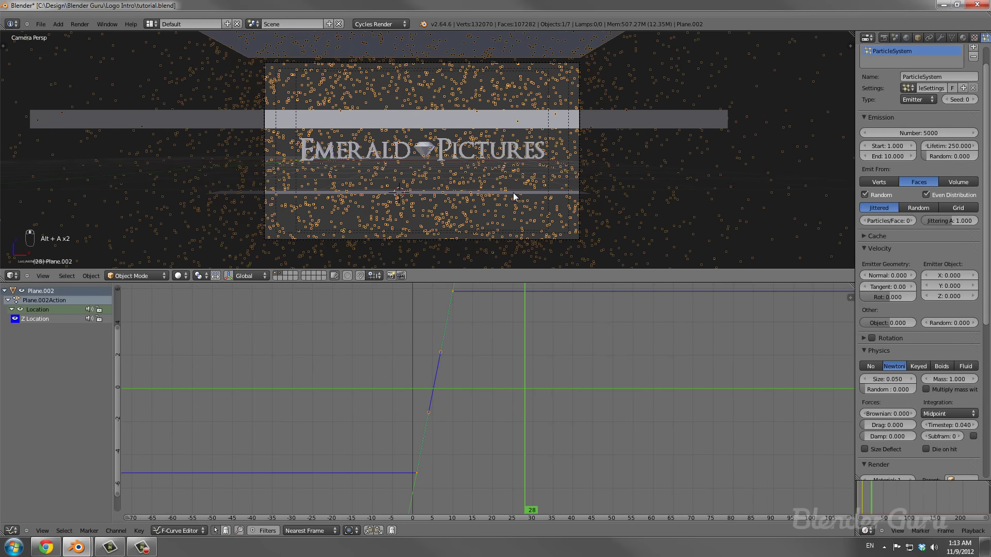
Enlarge the 3D viewport and reselect the large particle-emitting plane in the camera view.
right_click(513, 193)
scroll(503, 194, "up", 3)
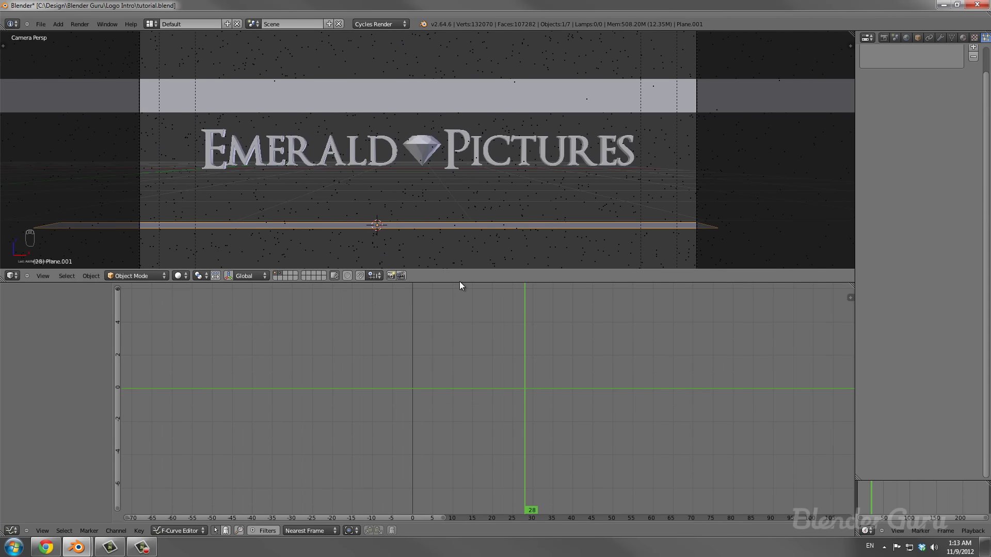
left_click_drag(473, 282, 482, 334)
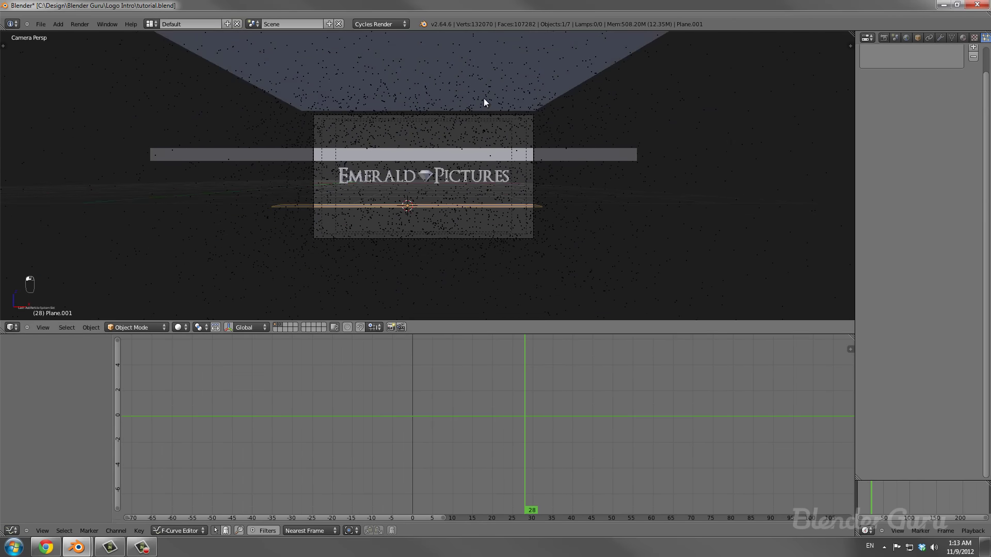
right_click(484, 135)
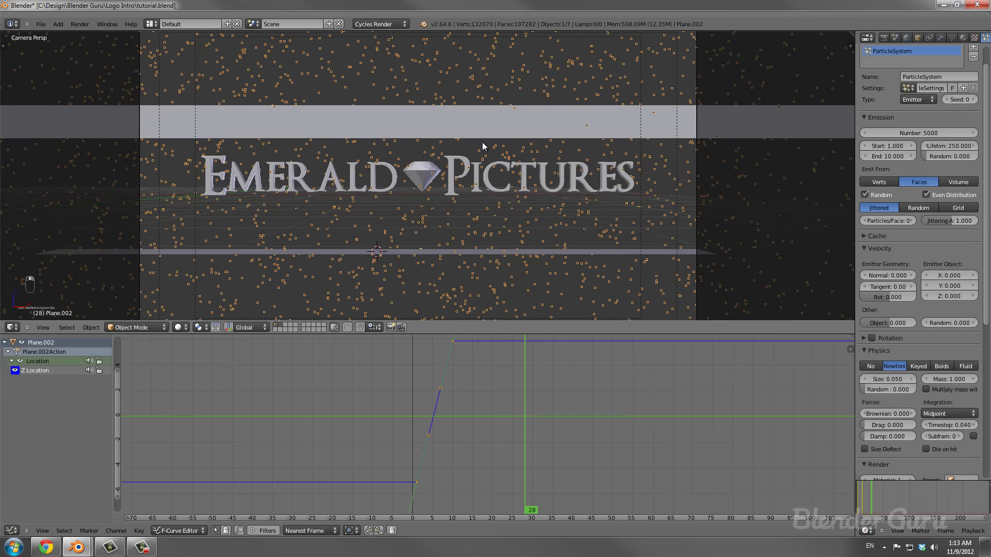
scroll(581, 200, "down", 2)
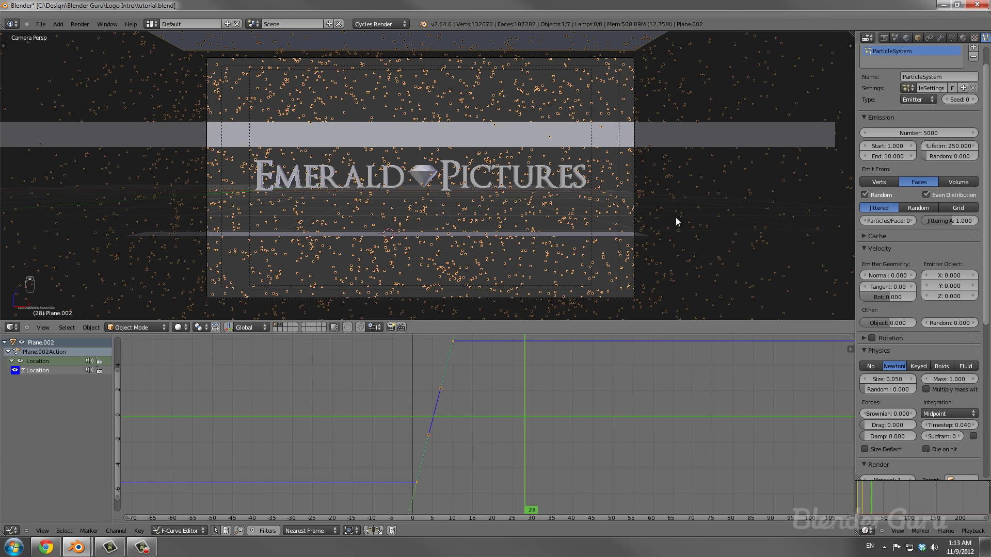
scroll(893, 308, "down", 10)
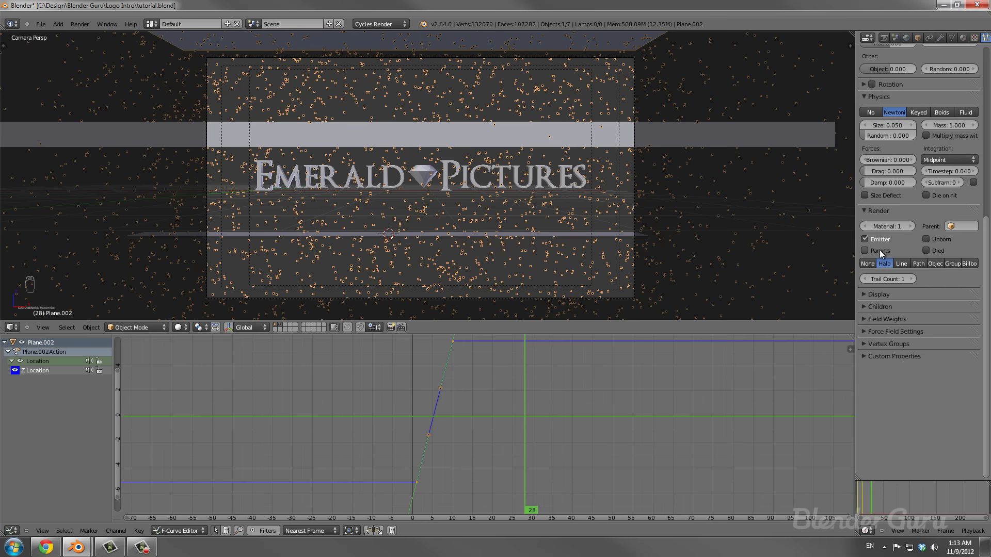
Enlarge the 3D viewport further, fit the whole Z Location curve in the Graph Editor, and save the file.
key("ctrl+s")
left_click_drag(614, 334, 621, 370)
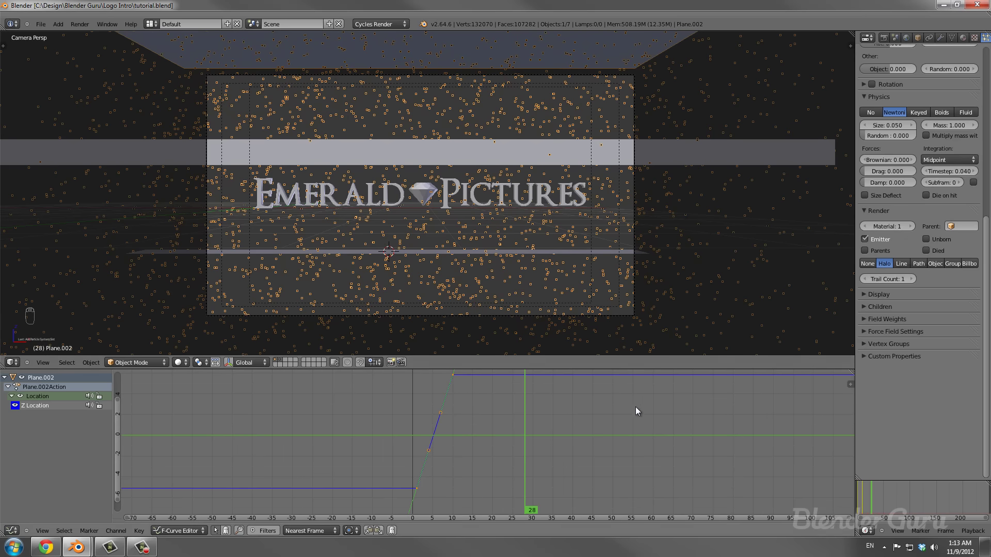
key("Home")
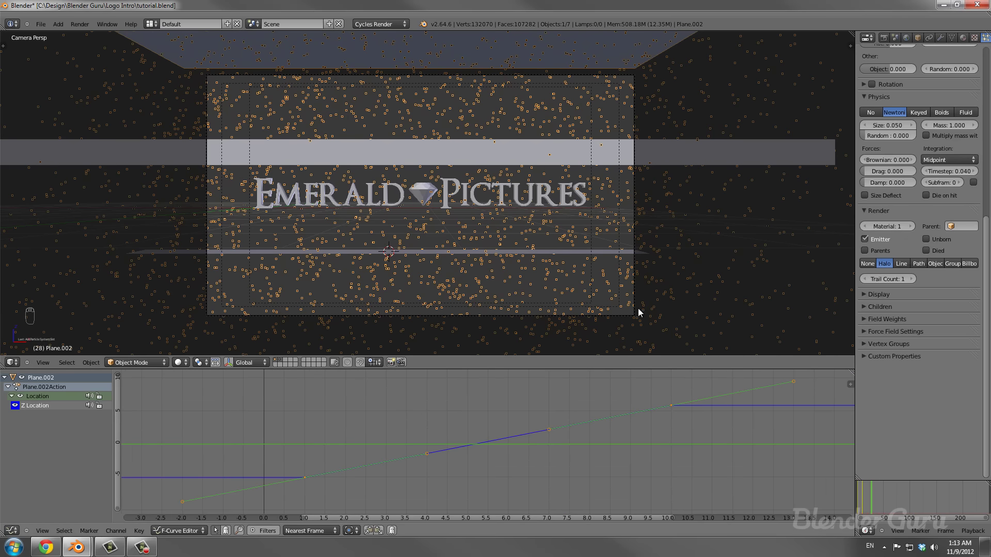
key("ctrl+s")
Show the particle plane from the top in wireframe, with free space around it.
key("KP_7")
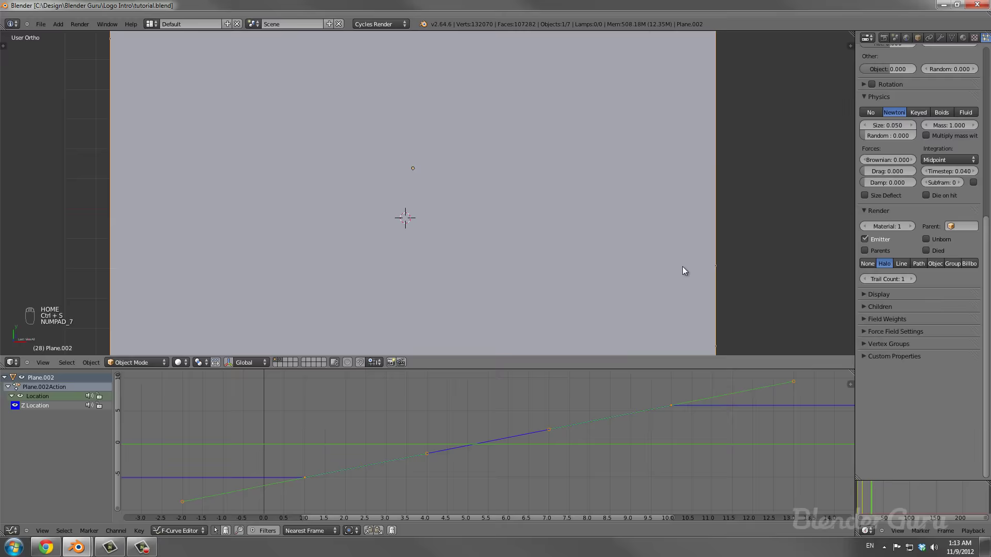
key("z")
scroll(643, 235, "down", 4)
middle_click_drag(612, 231, 538, 219, "shift")
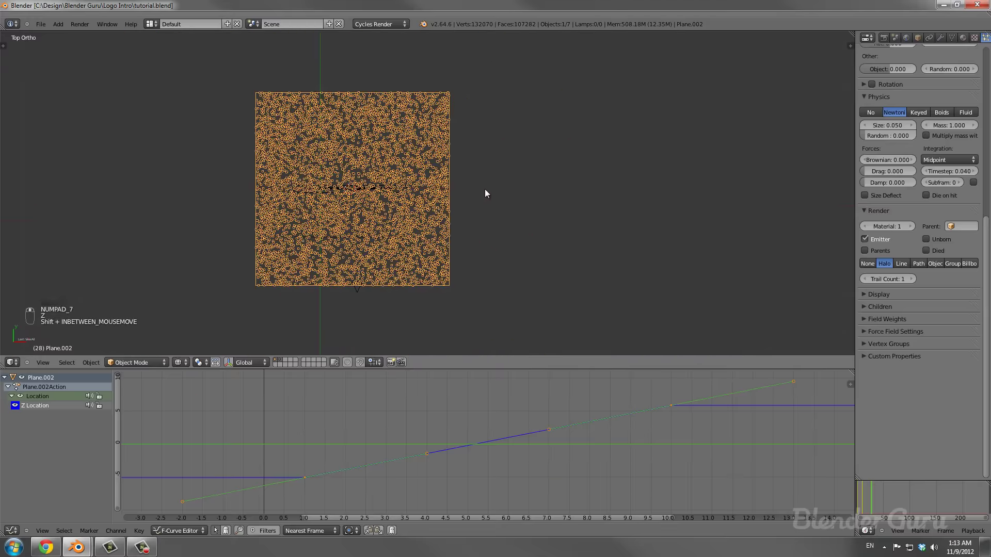
key("shift+a")
mouse_move(485, 189)
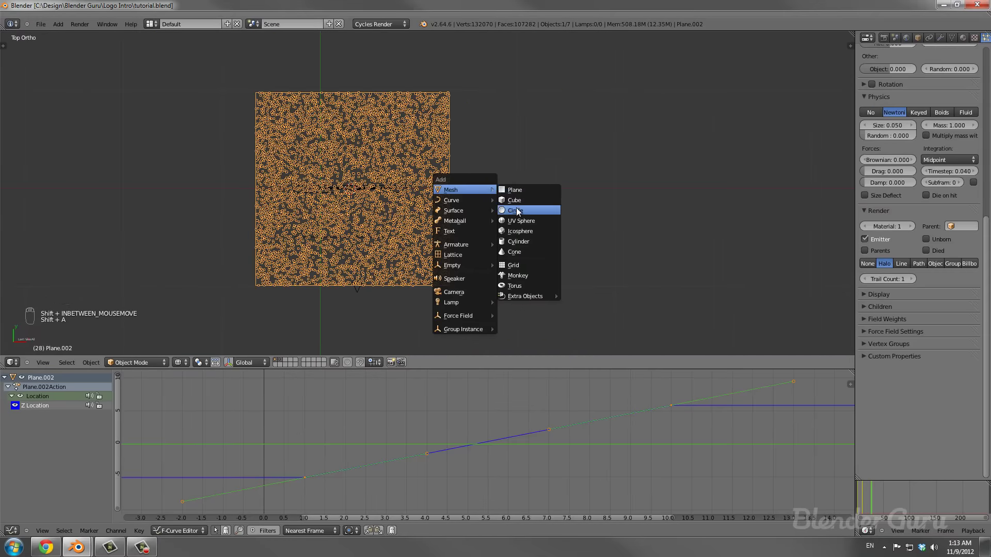
key("Escape")
scroll(528, 197, "up", 1)
key("t")
key("t")
Add a circle mesh at the 3D cursor and show the tool shelf beside a close view of it.
key("shift+a")
mouse_move(528, 197)
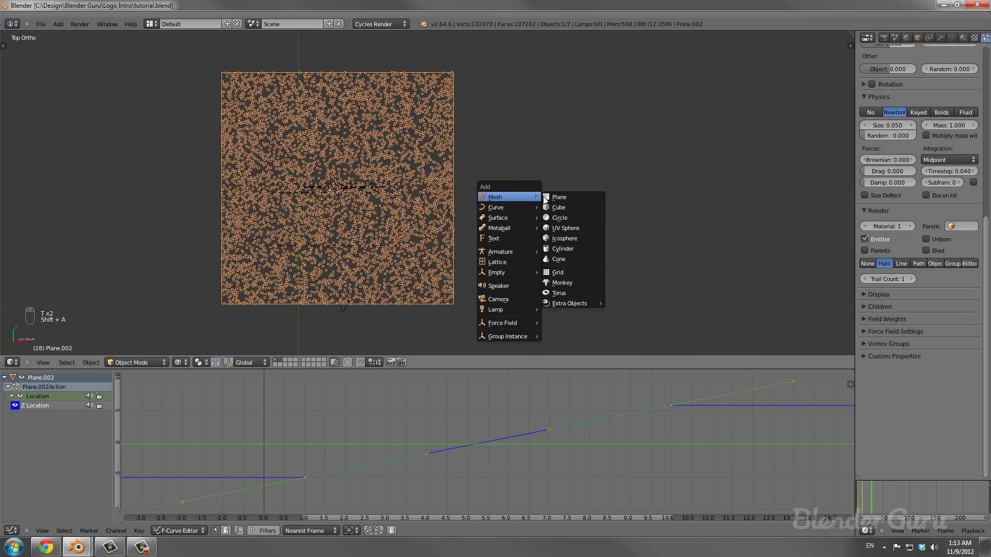
left_click(569, 219)
scroll(464, 202, "up", 4)
mouse_move(370, 181)
middle_mouse_down("shift")
mouse_move(621, 169)
mouse_move(480, 176)
middle_mouse_up("shift")
scroll(481, 177, "up", 5)
key("t")
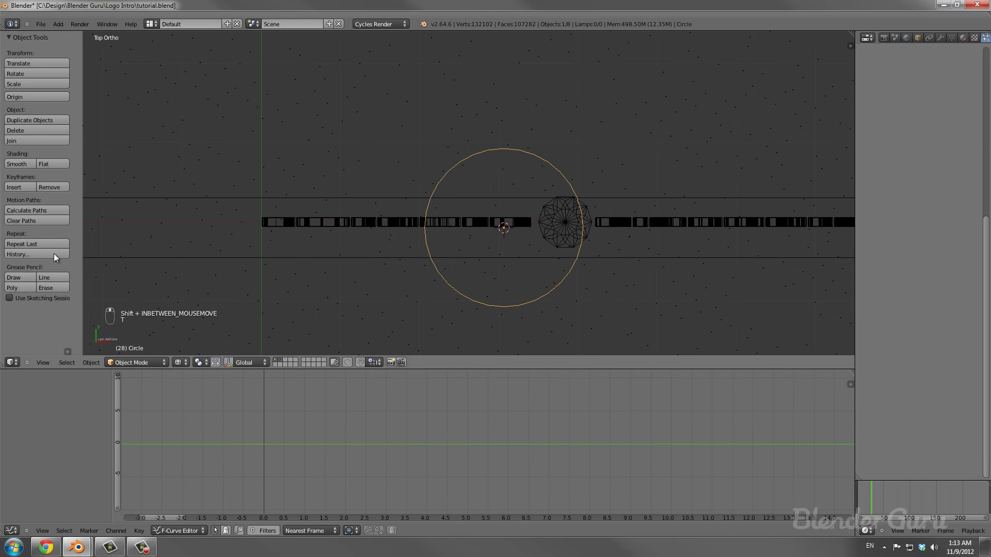
Delete the circle, add a fresh circle mesh at the 3D cursor, and reveal all of its creation settings.
key("x")
left_click(567, 276)
key("shift+a")
mouse_move(574, 273)
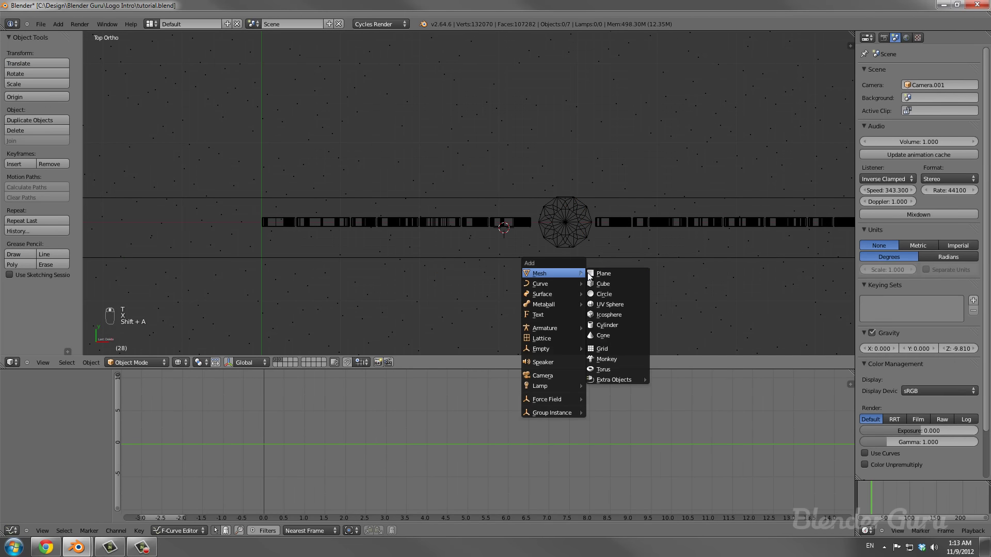
left_click(614, 296)
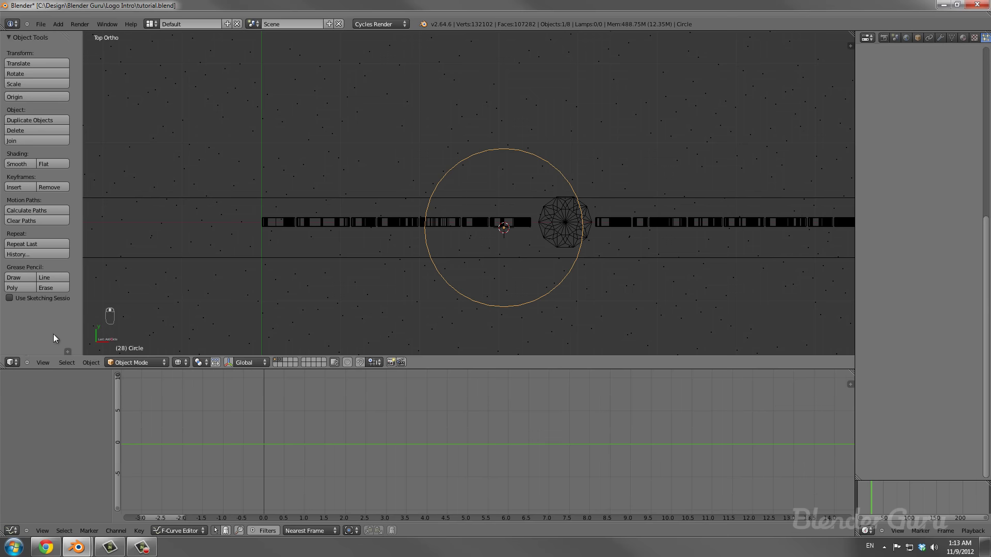
left_click(67, 349)
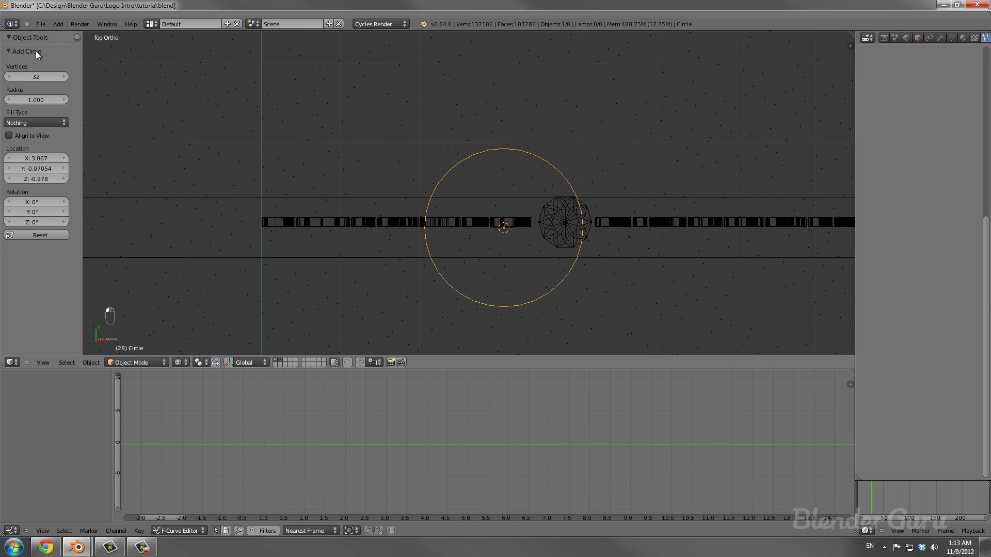
scroll(32, 47, "up", 3)
Give the new circle 8 vertices and an Ngon fill.
left_click(32, 111)
type("8")
key("Return")
left_click(20, 112)
left_click(20, 112)
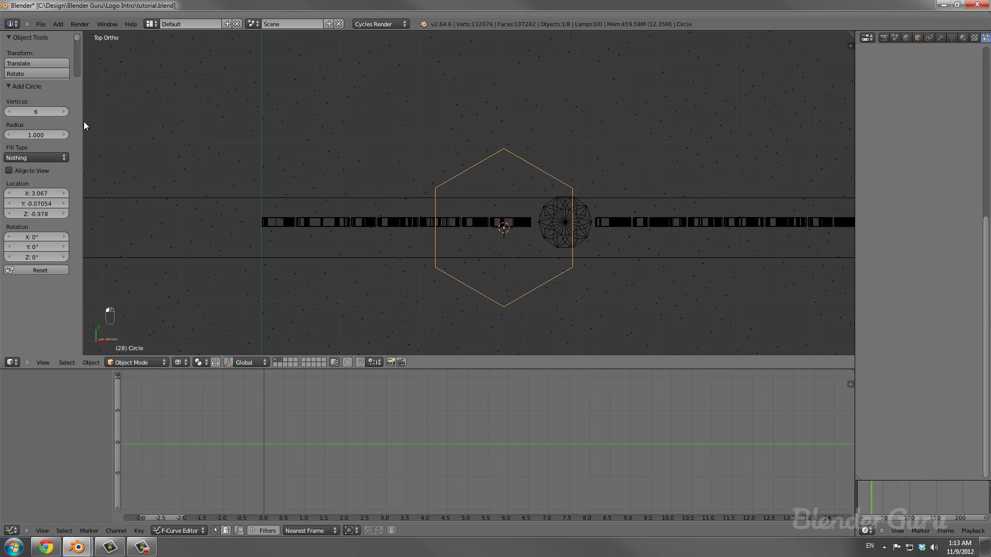
left_click(40, 157)
left_click(31, 132)
left_click(65, 112)
left_click(65, 112)
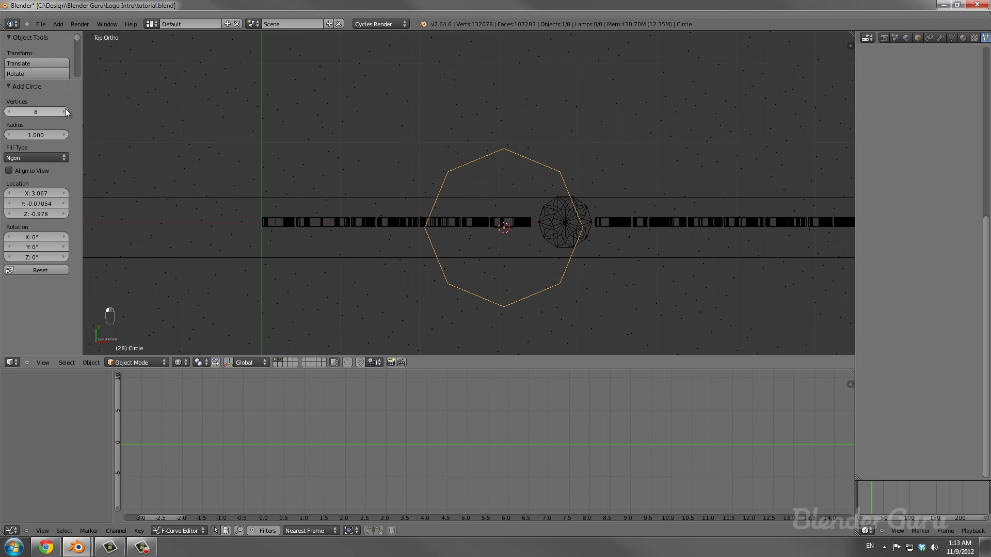
Switch to solid shading and move the circle along the X axis, well clear of the logo and out of frame.
scroll(539, 294, "down", 3)
middle_click_drag(531, 288, 436, 184)
scroll(486, 196, "up", 4)
scroll(532, 206, "down", 3)
key("z")
scroll(527, 211, "up", 4)
key("g")
key("x")
left_click(758, 303)
scroll(671, 284, "down", 2)
middle_click_drag(623, 268, 528, 224, "shift")
key("g")
key("x")
left_click(674, 246)
Examine the filled circle's mesh in Edit Mode and its position beside the logo.
scroll(674, 247, "up", 2)
key("Tab")
key("Tab")
scroll(671, 256, "down", 3)
scroll(609, 232, "up", 1)
scroll(590, 217, "down", 3)
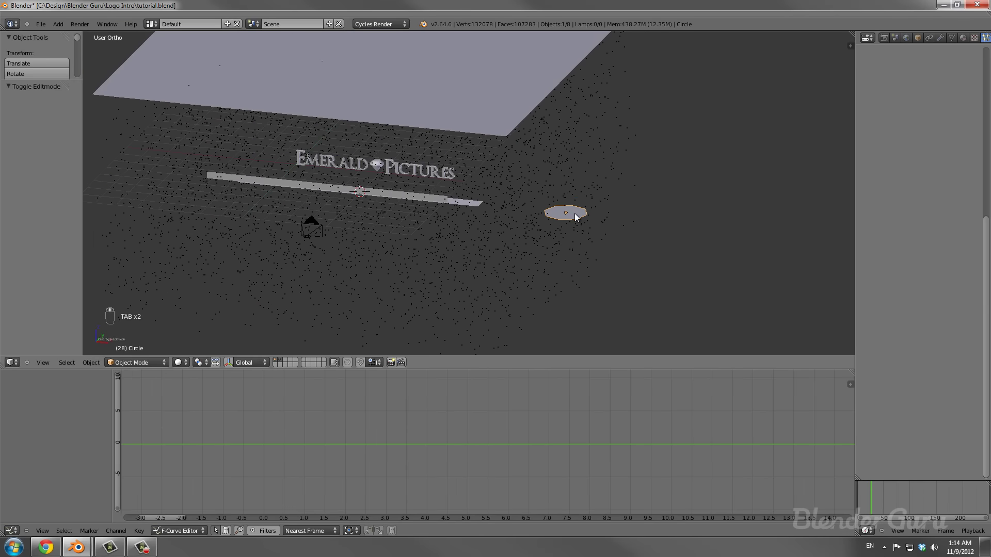
scroll(575, 217, "up", 1)
key("Tab")
key("Tab")
On the large particle plane, turn off Emitter rendering and render the particles as an Object, with Circle as the Dupli Object.
right_click(522, 113)
scroll(522, 113, "down", 2)
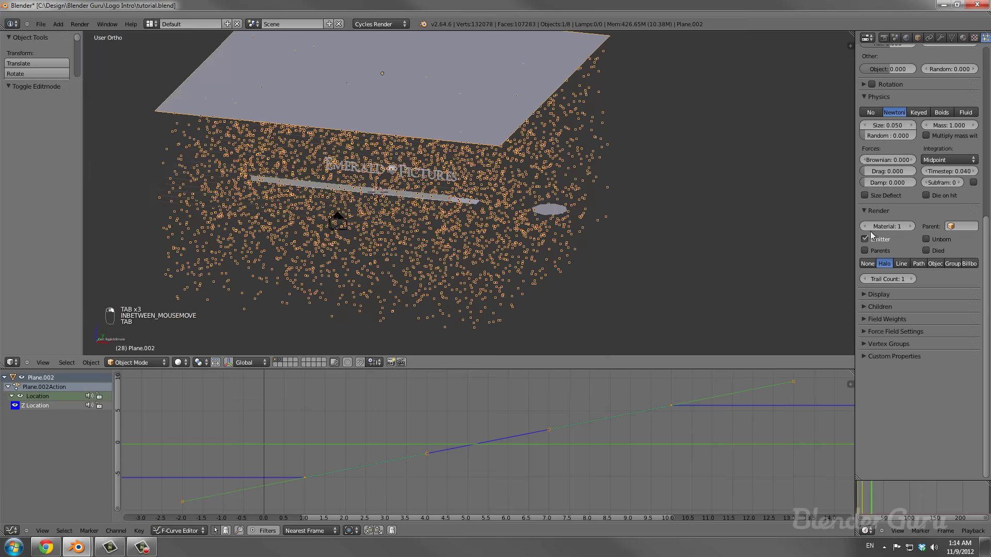
left_click(870, 240)
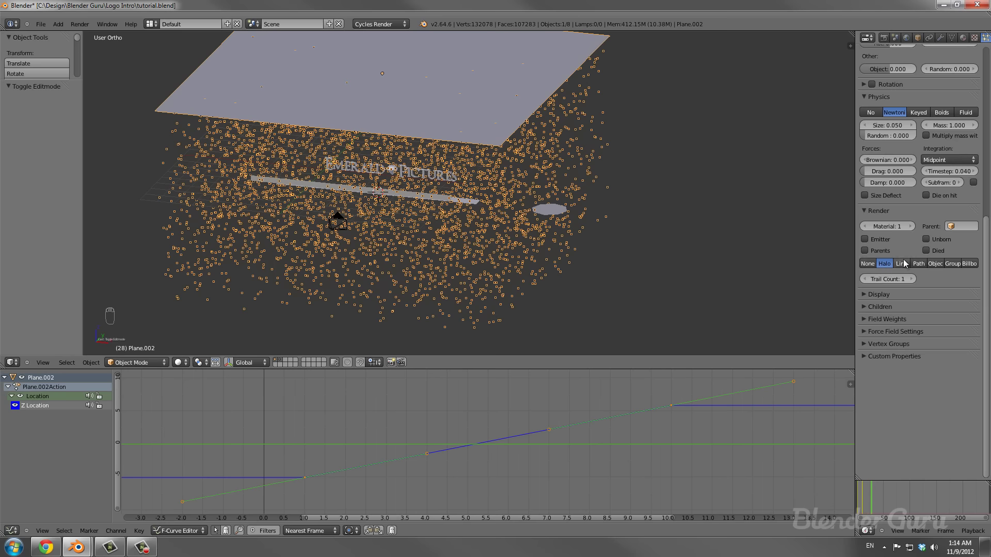
left_click(935, 263)
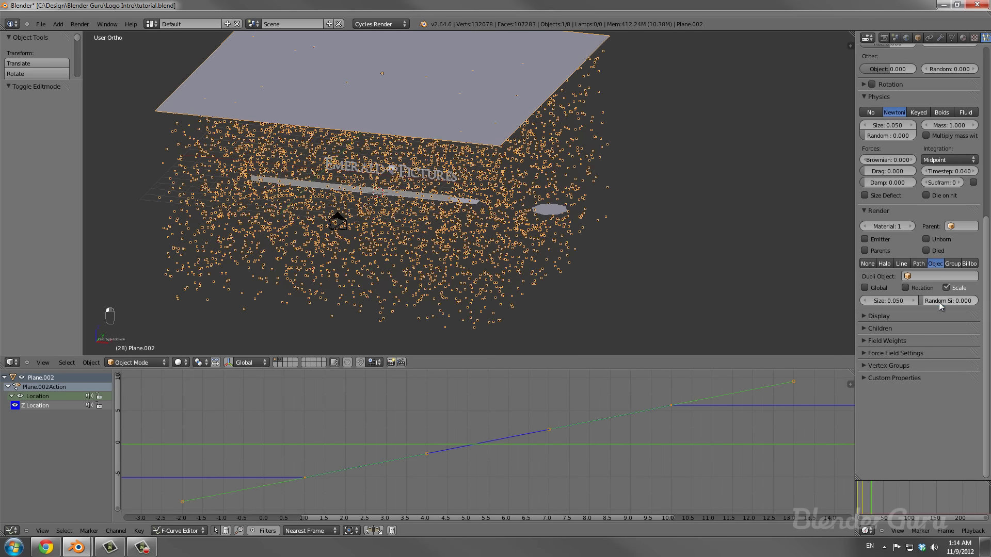
left_click(926, 277)
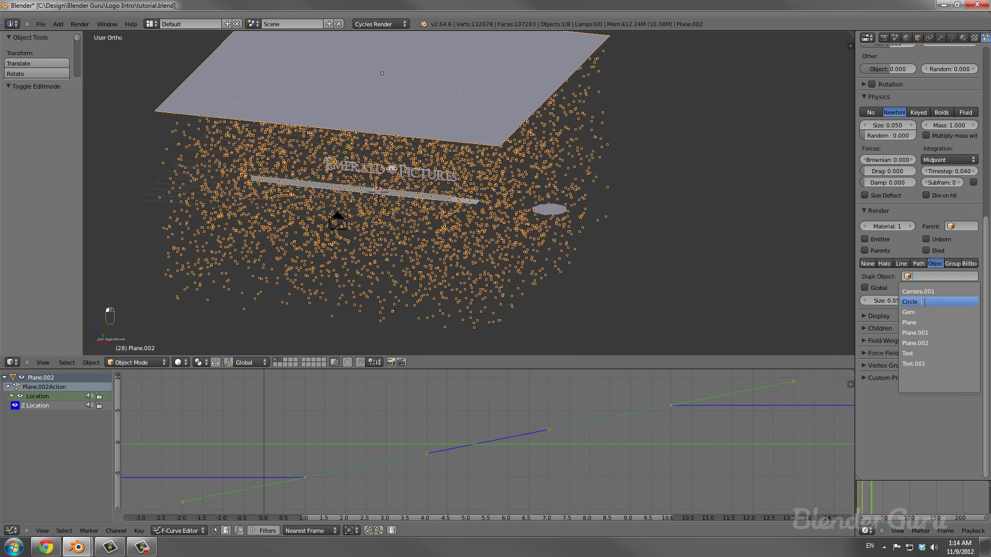
left_click(923, 302)
scroll(584, 210, "up", 6)
scroll(549, 173, "down", 2)
scroll(547, 162, "up", 3)
right_click(747, 224)
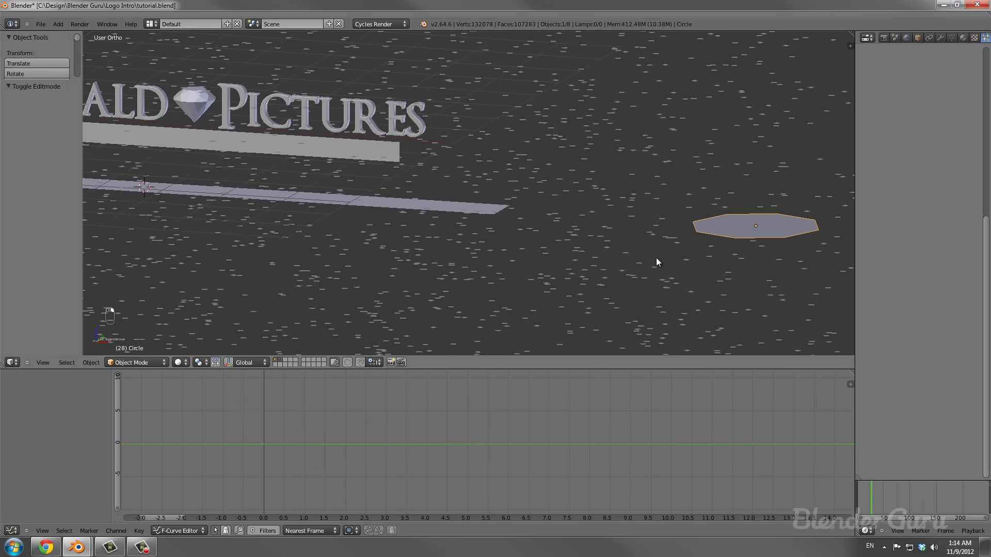
key("s")
right_click(457, 217)
Reselect the large particle plane and set its particle size to 0.010.
scroll(457, 222, "down", 5)
right_click(507, 110)
scroll(615, 173, "up", 2)
left_click_drag(873, 302, 860, 298)
scroll(510, 203, "up", 4)
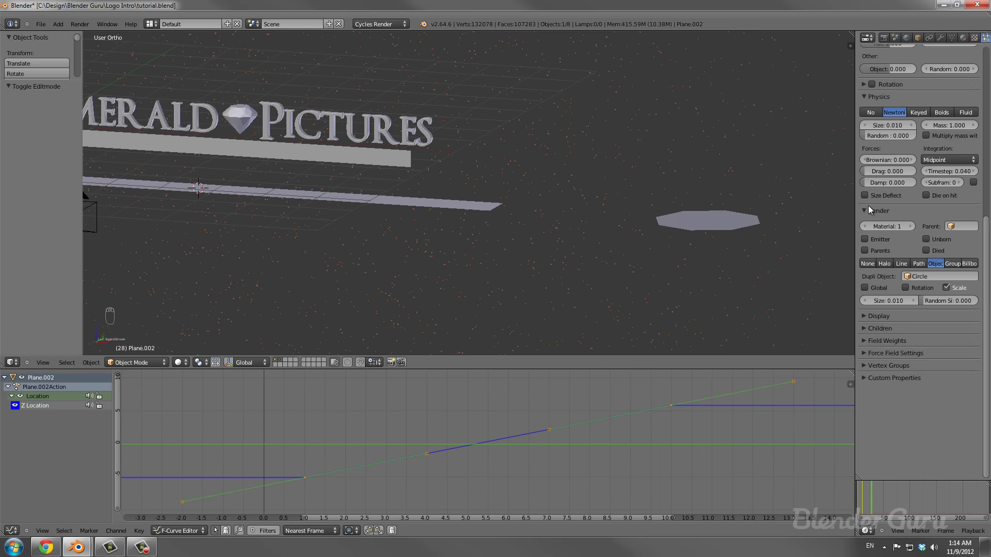
scroll(881, 201, "up", 5)
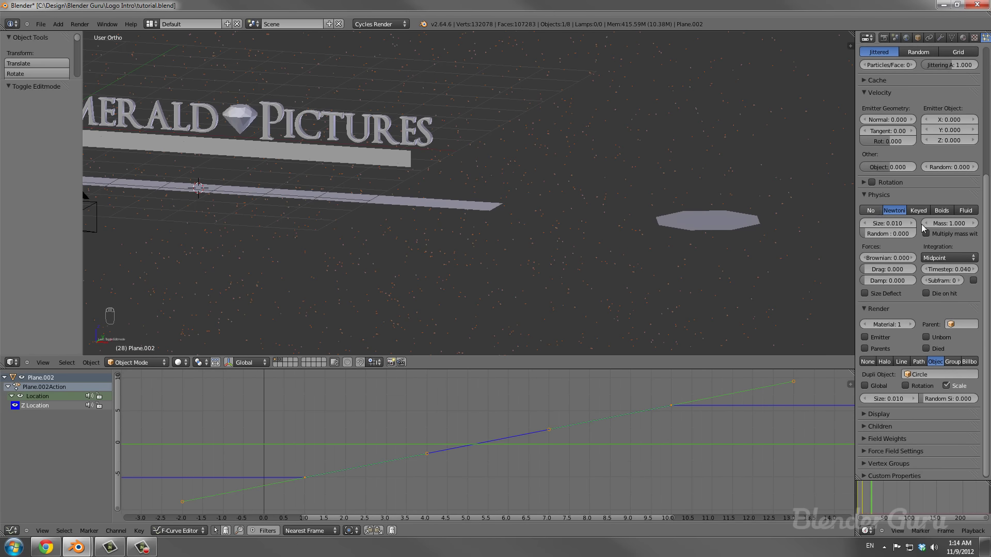
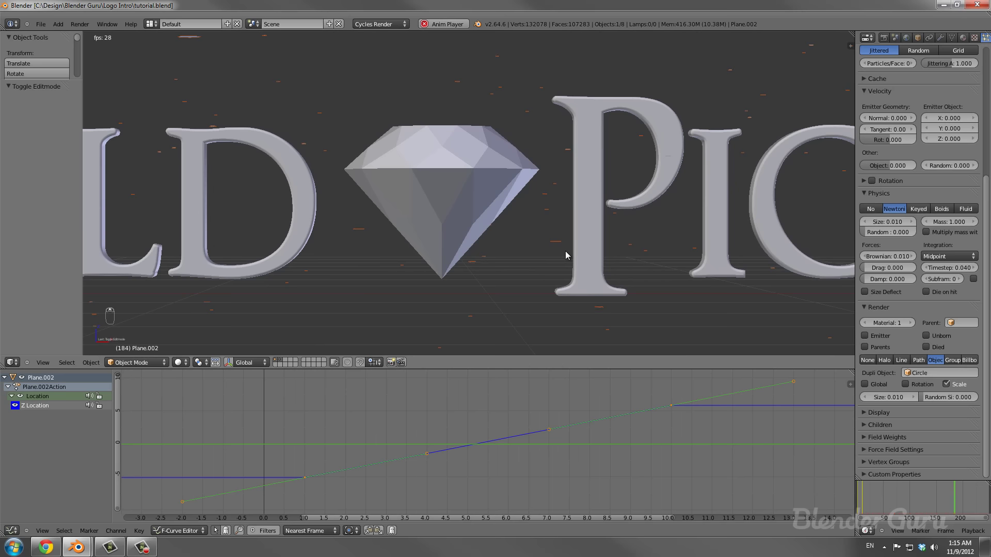
Stop playback, set the particles' Brownian force to 0.100, and play the animation to check their motion.
key("Escape")
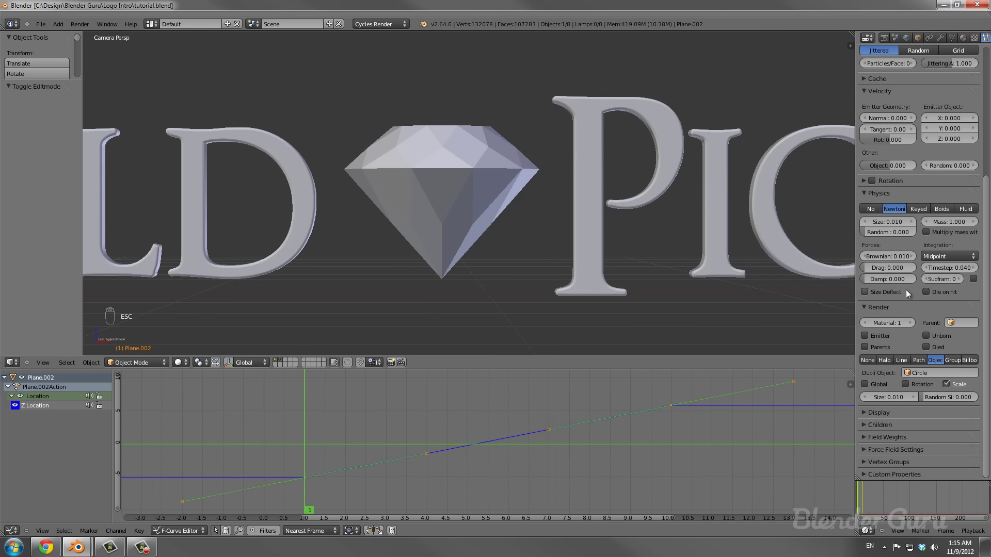
left_click_drag(910, 258, 914, 258)
left_click(910, 257)
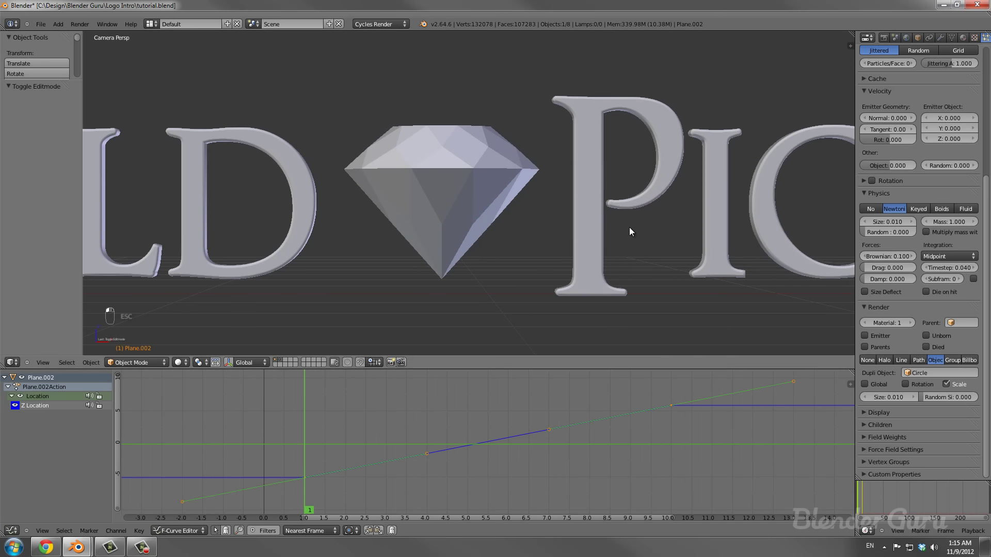
key("alt+a")
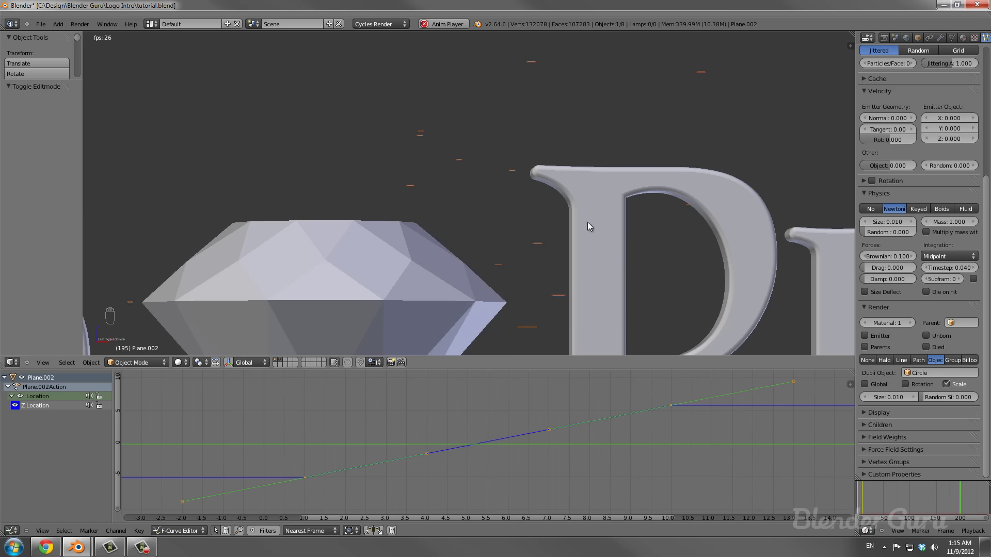
key("Escape")
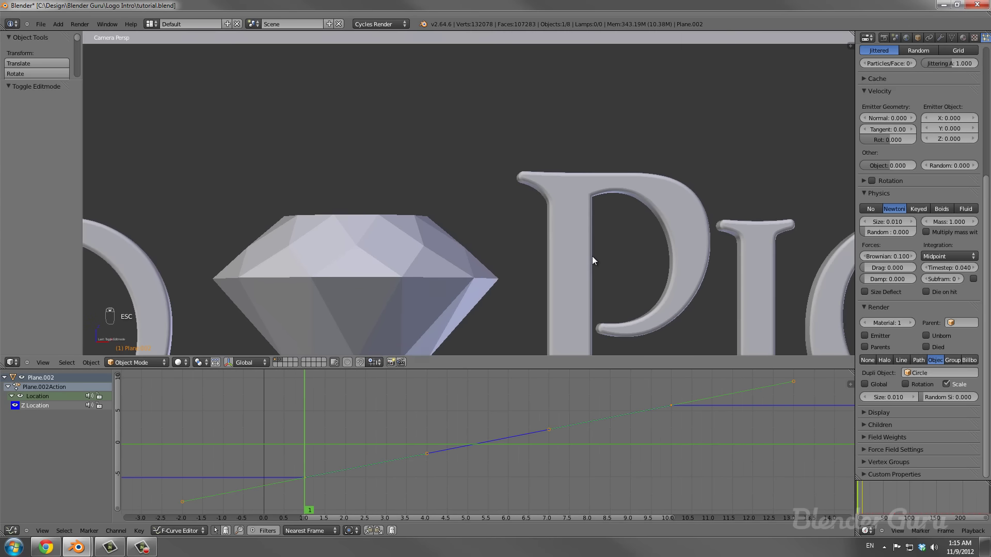
Enable particle rotation with Random angular velocity of 2.000, Dynamic on, and initial orientation randomness of 1.000.
left_click(864, 181)
left_click(872, 180)
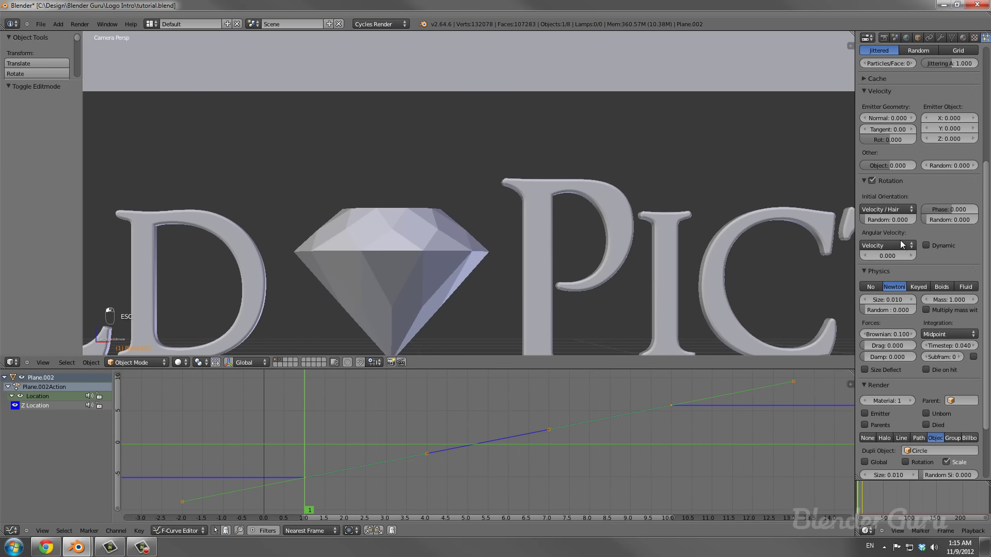
left_click(890, 244)
left_click(879, 245)
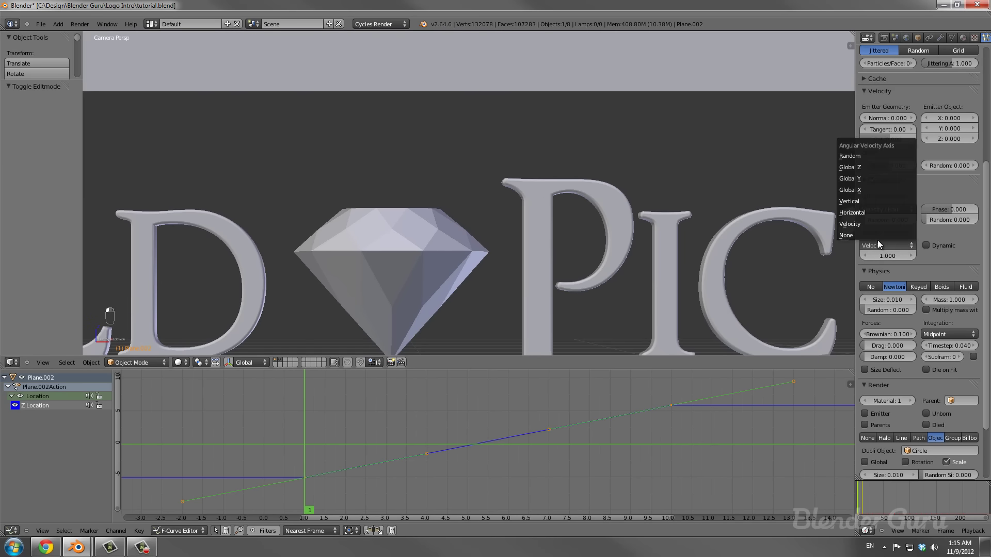
left_click(863, 156)
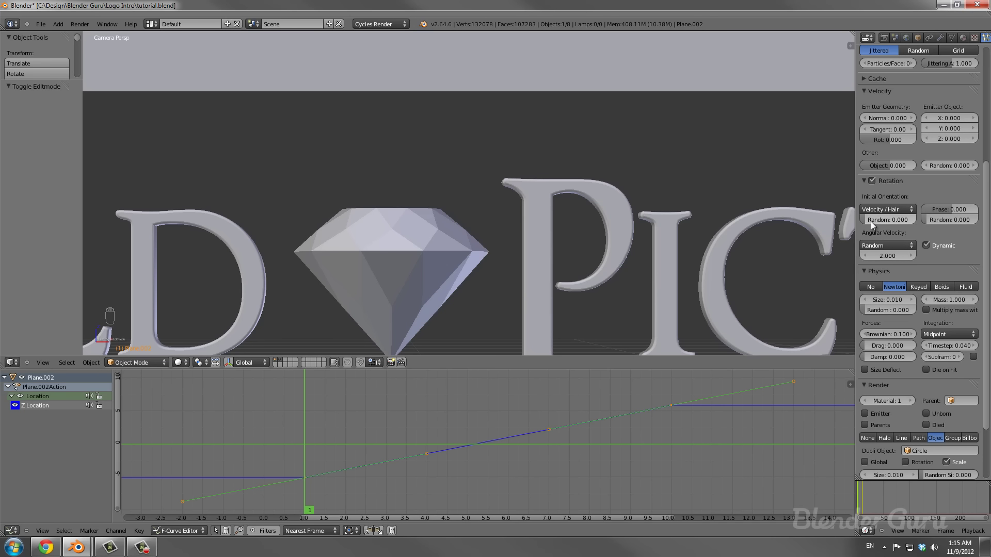
left_click_drag(871, 221, 909, 222)
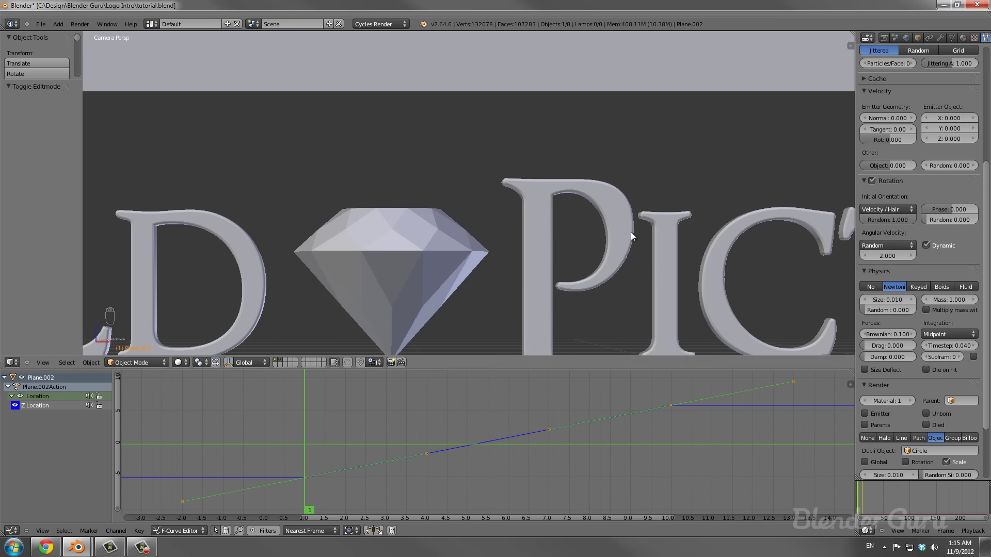
Save the file, play the animation with the tool shelf hidden, and review the spinning particles through the camera.
key("ctrl+s")
key("alt+a")
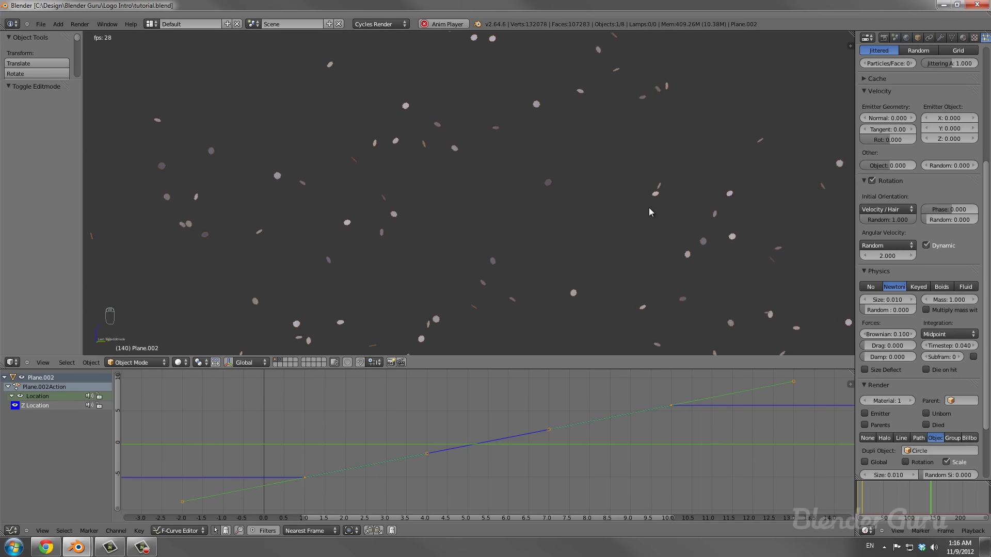
key("t")
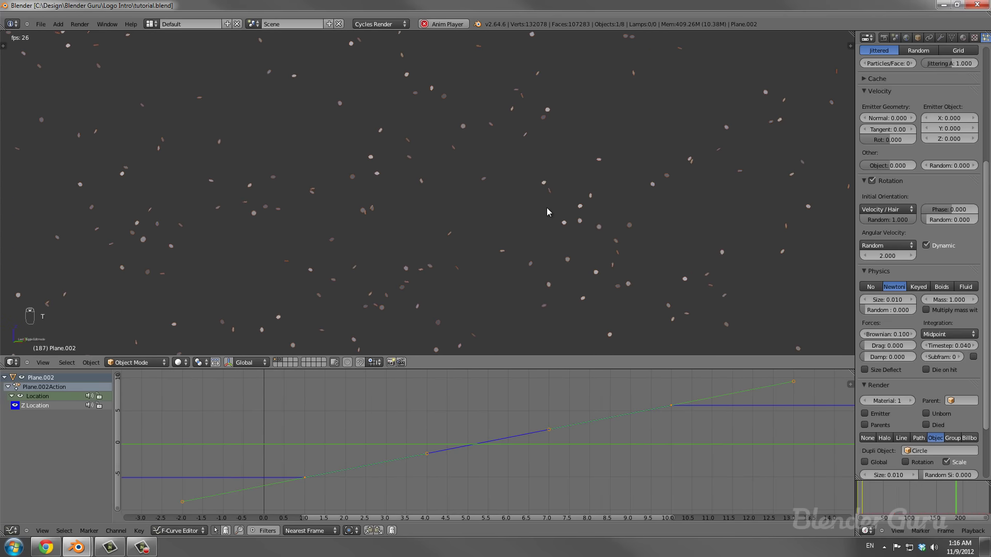
key("KP_0")
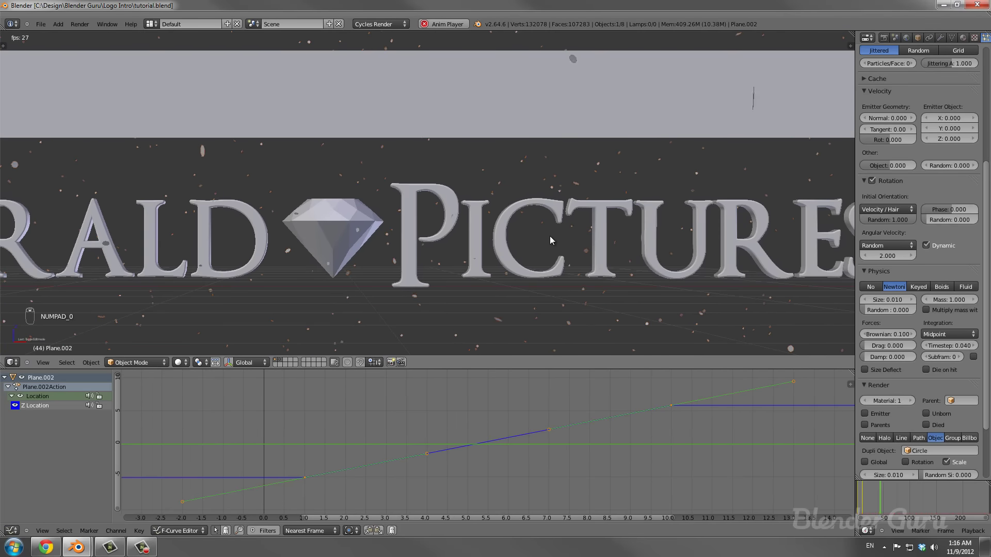
scroll(512, 238, "down", 3)
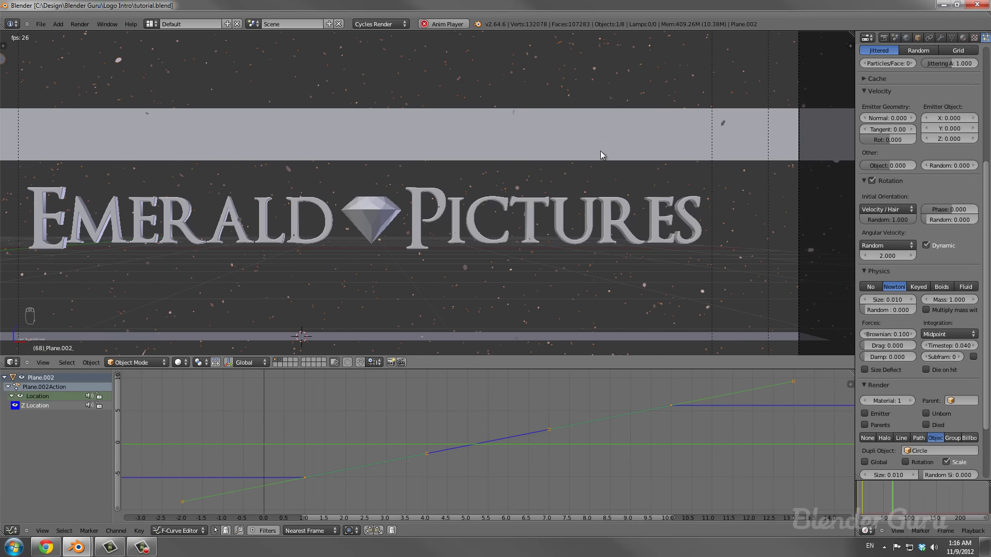
scroll(177, 183, "down", 1)
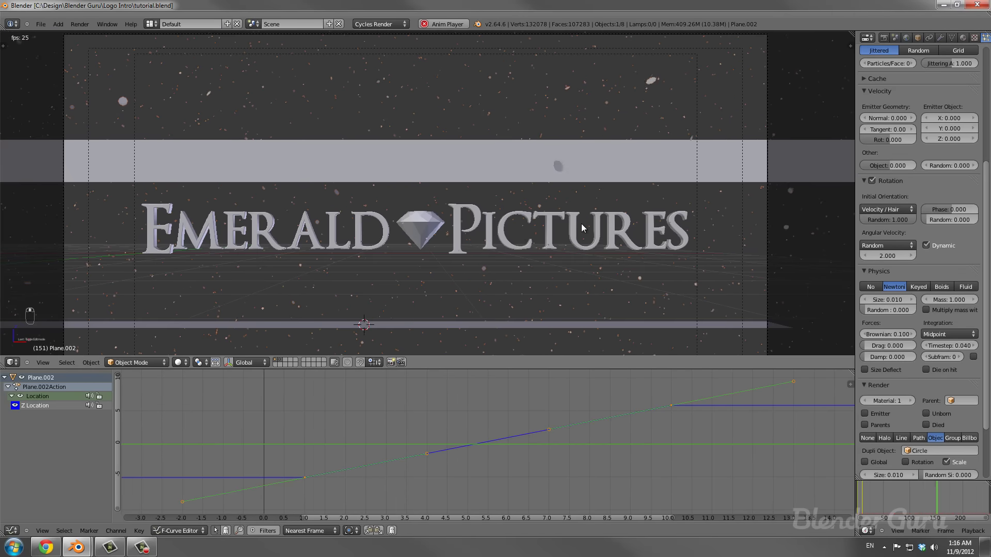
scroll(520, 248, "down", 4)
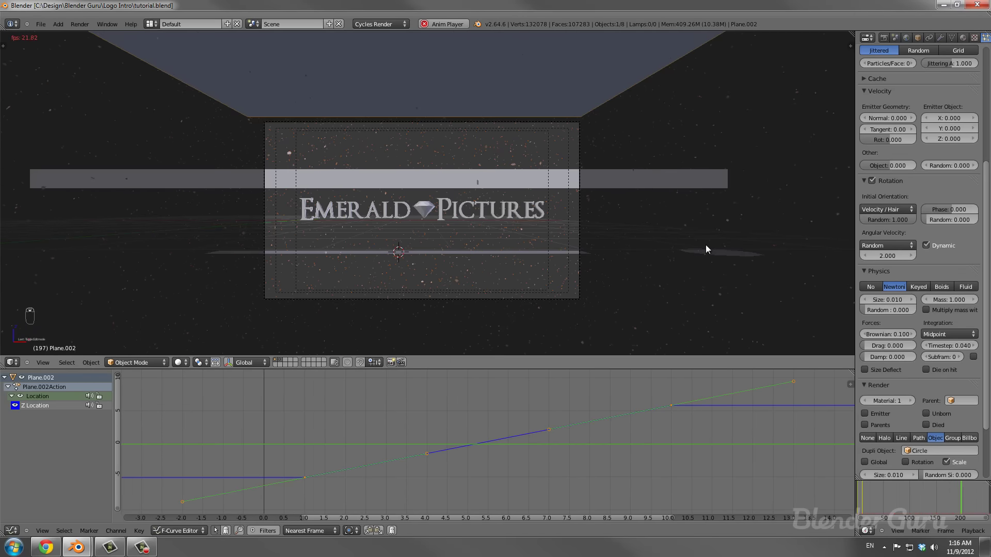
Select the circle mesh beside the camera frame and add a new material to it.
right_click(715, 252)
left_click(962, 37)
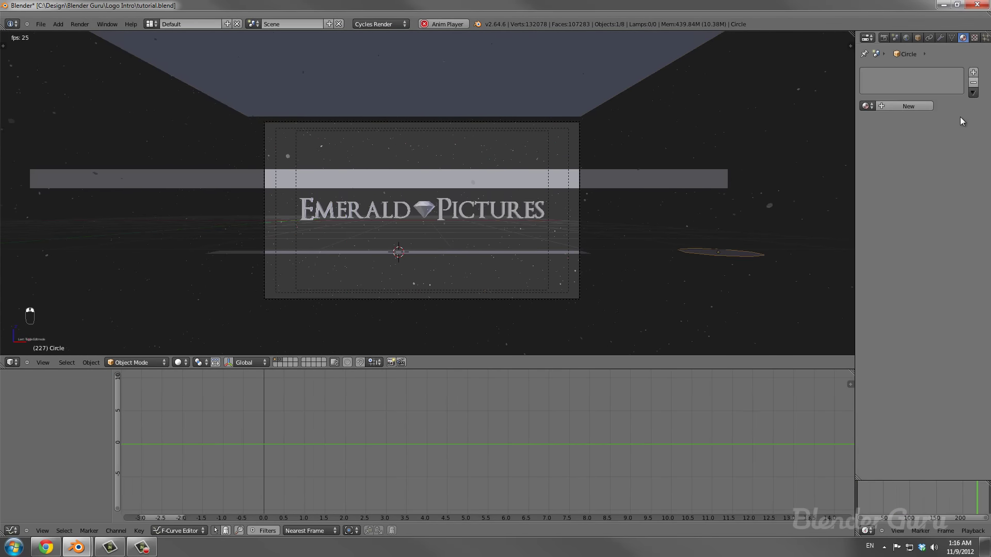
left_click(916, 103)
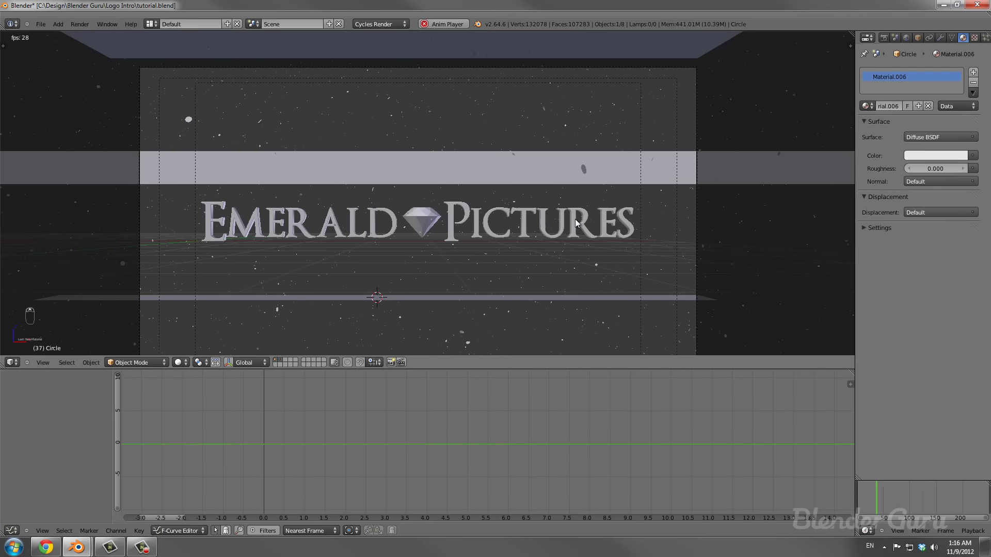
Stop playback, save the file, and render the current frame to check how the particles look.
key("alt+a")
key("ctrl+s")
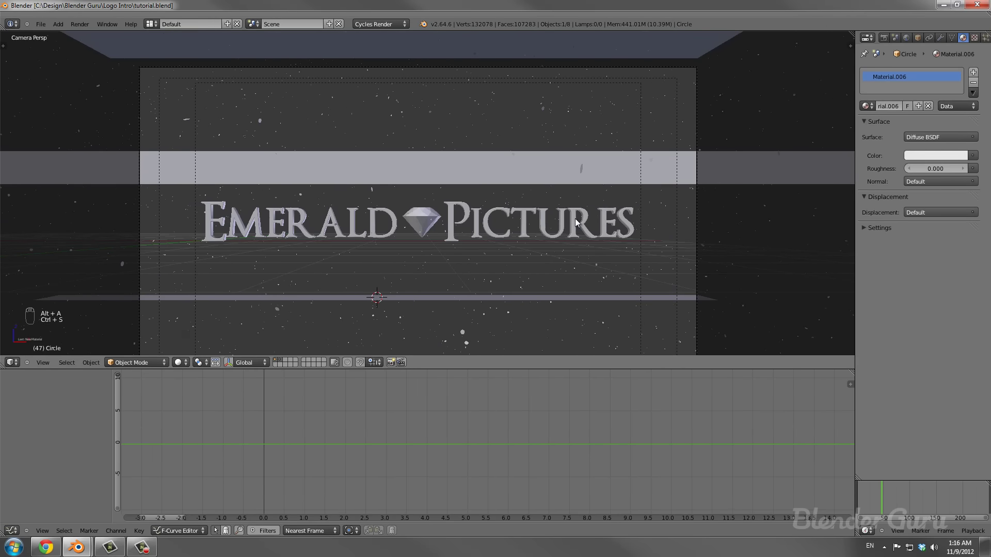
key("F12")
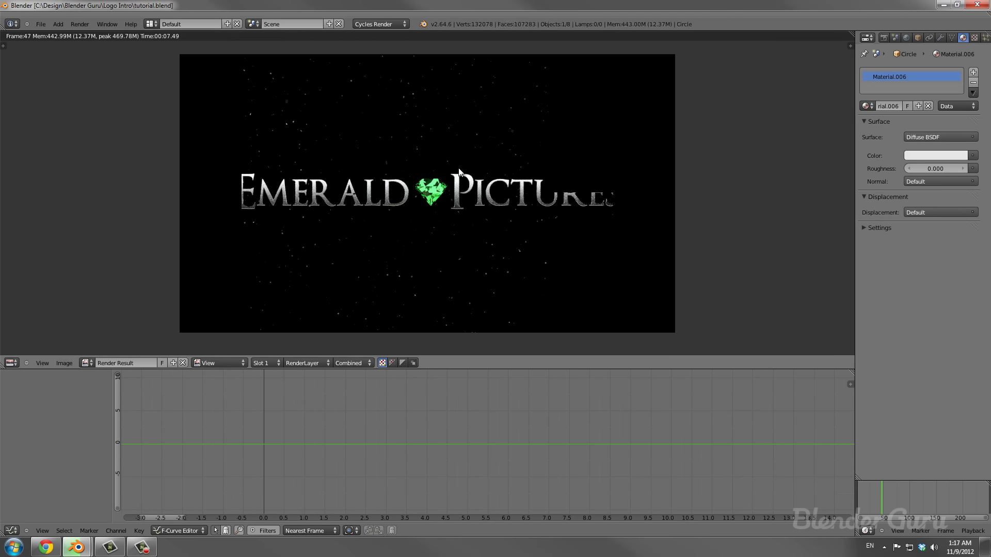
key("Escape")
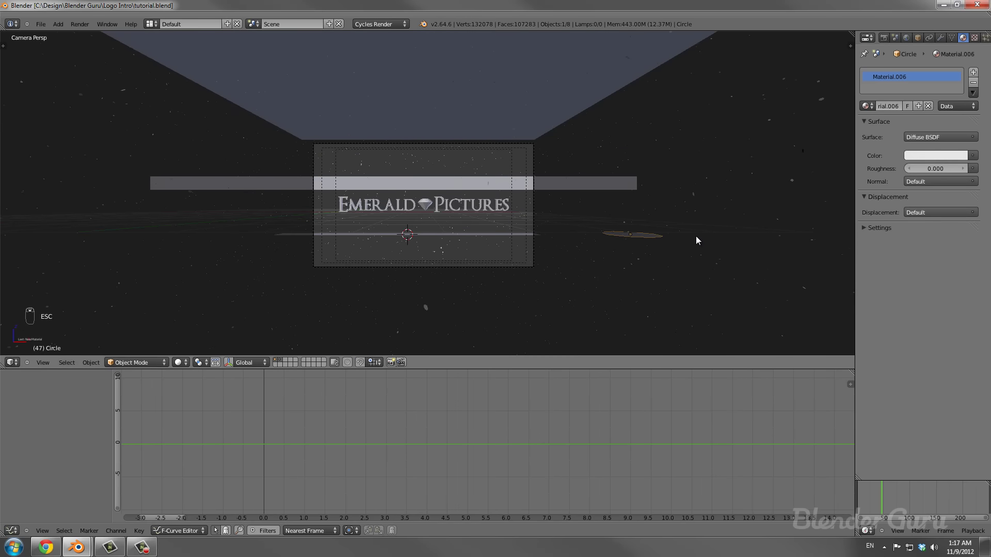
Change the circle material's surface shader to Emission.
left_click(934, 137)
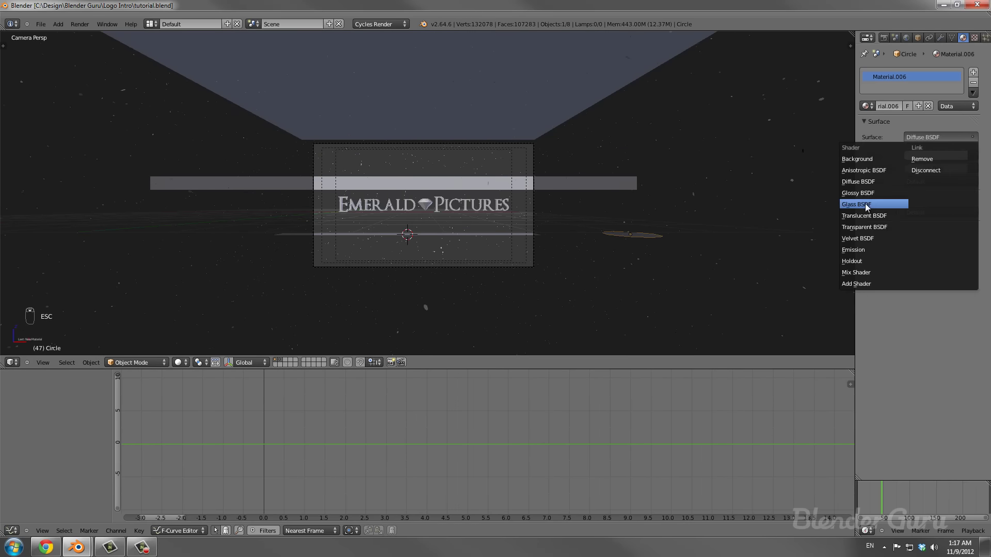
left_click(862, 250)
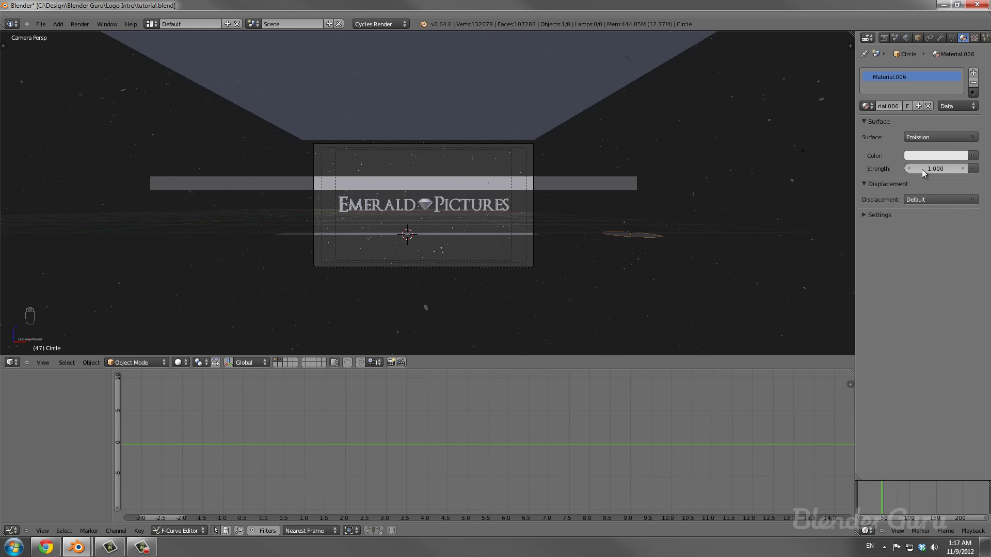
Set the circle material's emission strength to 4 and save the file over tutorial.blend.
type("4")
key("Return")
key("ctrl+s")
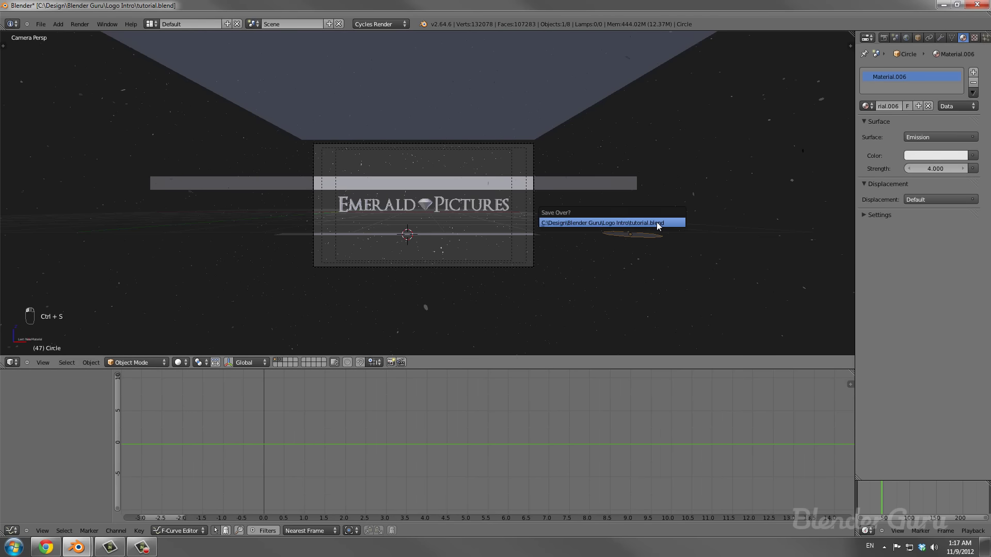
left_click(657, 222)
Render the current frame, inspect how the emissive dust particles look around the logo, and return to the 3D view.
scroll(657, 222, "up", 6)
scroll(656, 222, "down", 3)
key("F12")
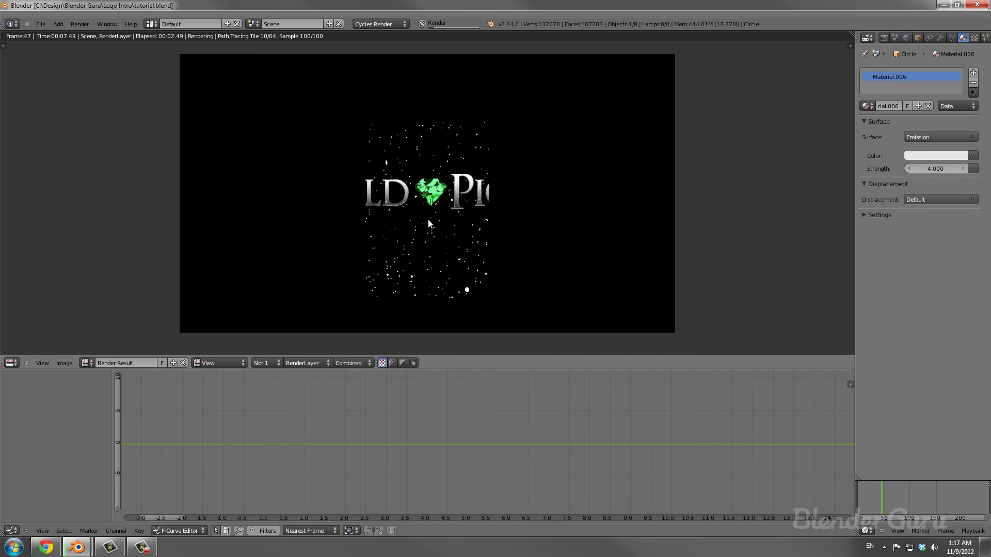
scroll(437, 221, "up", 4)
scroll(445, 223, "down", 2)
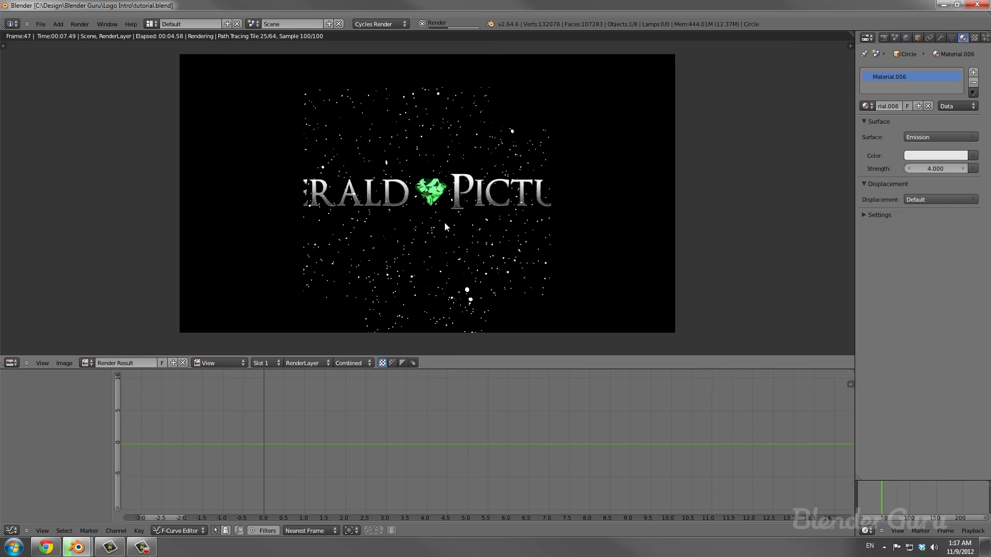
middle_click_drag(445, 225, 433, 204)
scroll(435, 203, "down", 1)
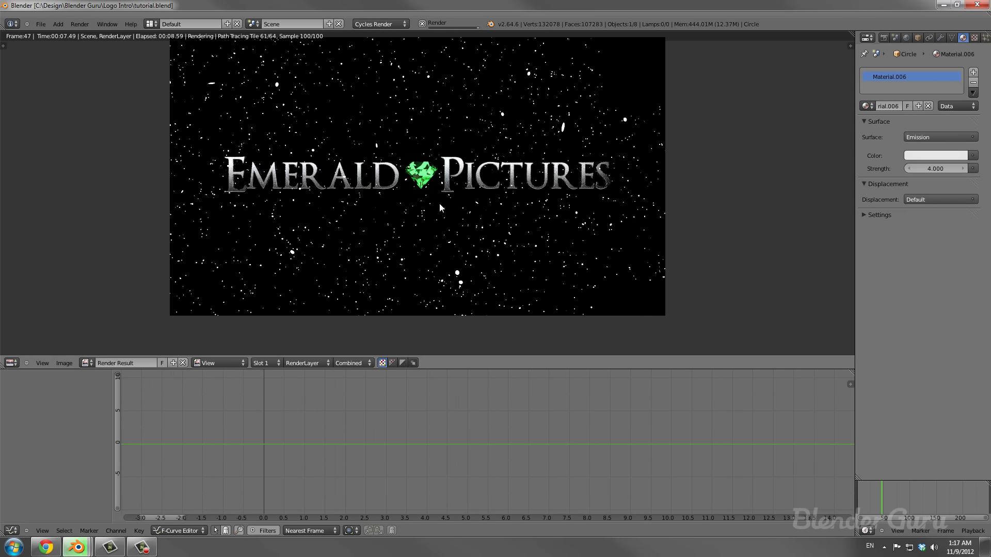
key("Escape")
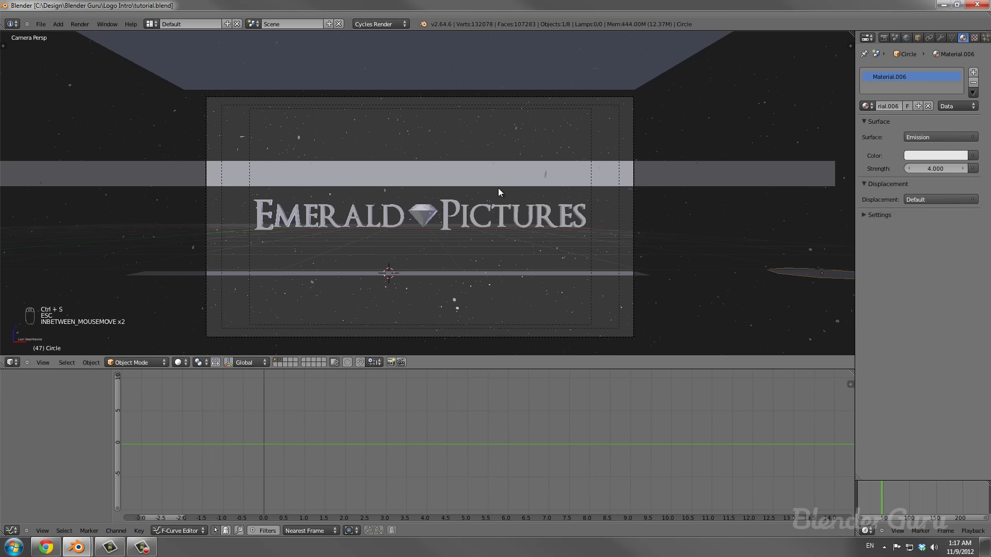
Set the render size of the particle emitter plane's circle instances to 0.005 and save the file.
right_click(534, 85)
left_click(985, 37)
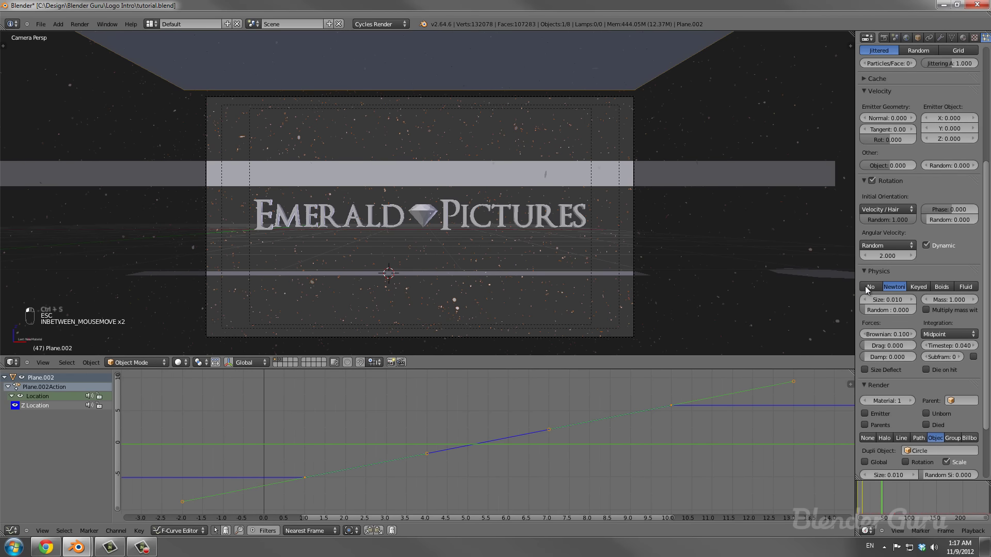
scroll(865, 286, "down", 5)
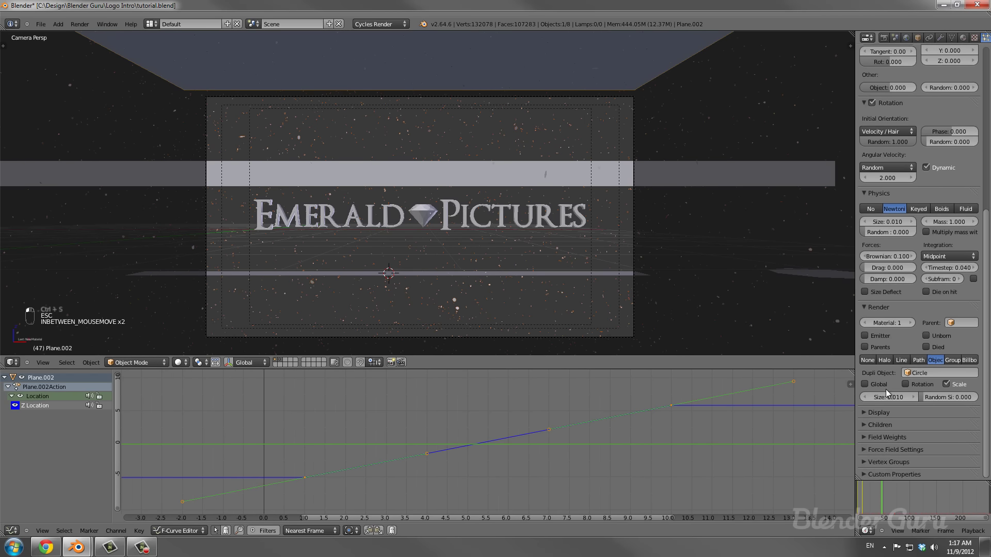
left_click(891, 397)
type("0.005")
key("Return")
key("ctrl+s")
left_click(729, 301)
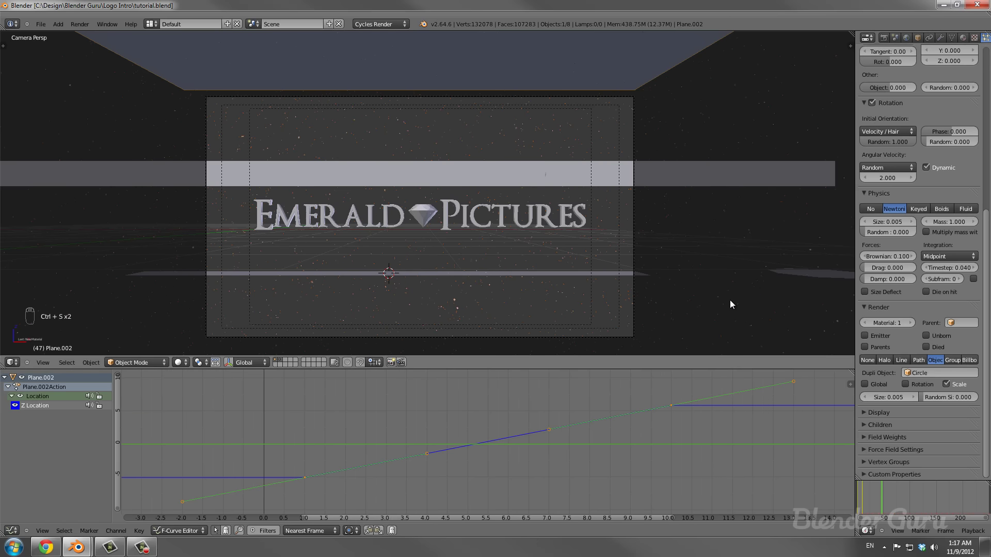
Select the camera and reopen the last render to examine the dust particles around the gem and lettering up close.
right_click(634, 135)
key("F11")
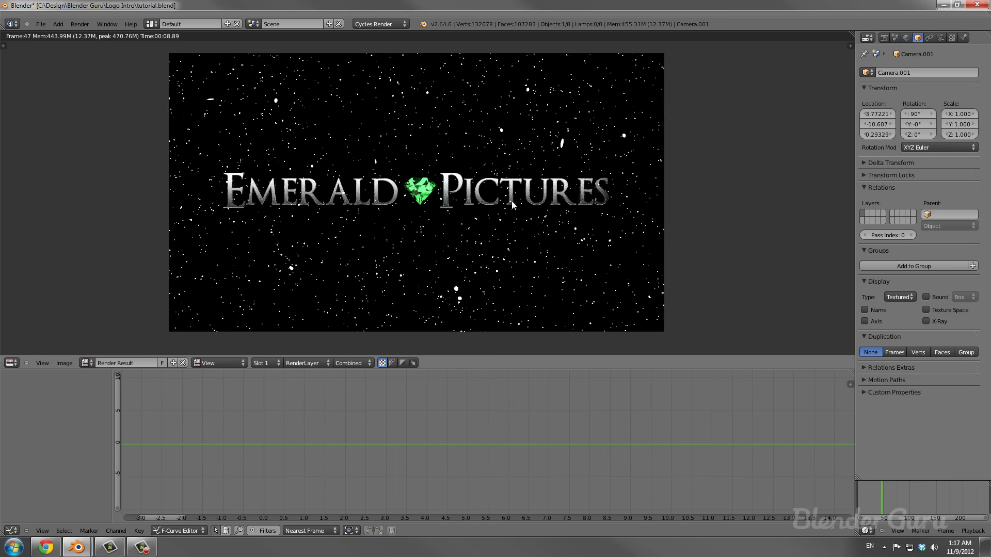
scroll(330, 167, "up", 10)
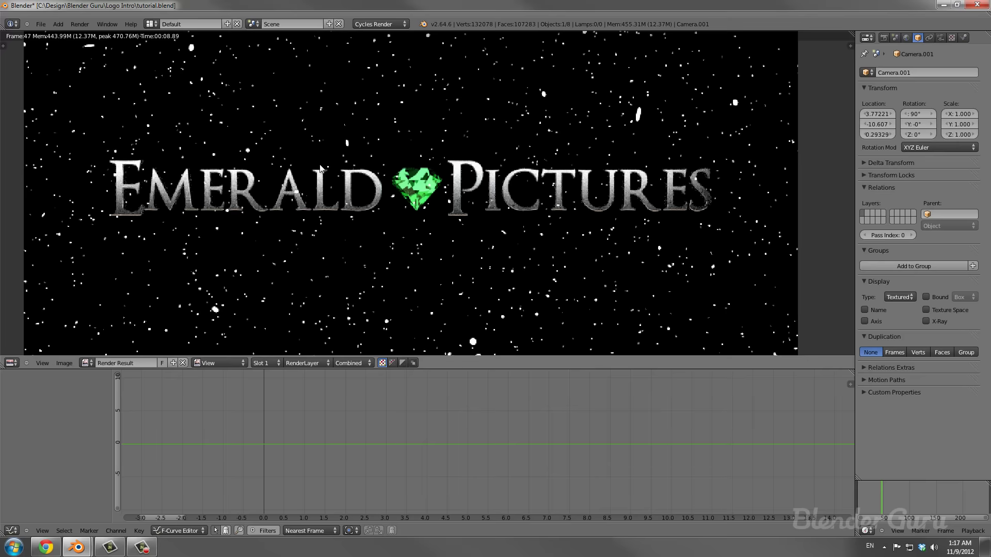
left_click(378, 205)
scroll(400, 196, "down", 11)
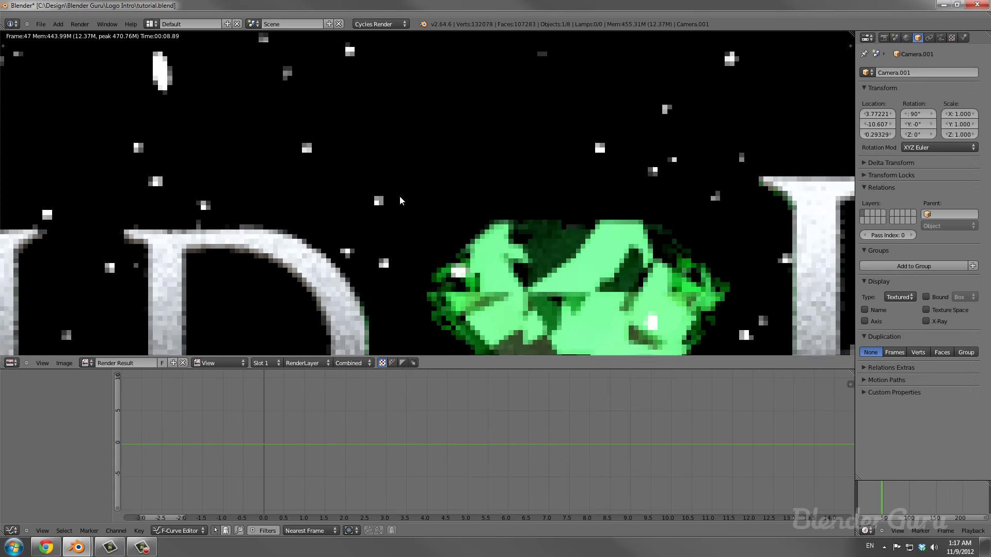
scroll(552, 222, "up", 2)
scroll(553, 222, "down", 1)
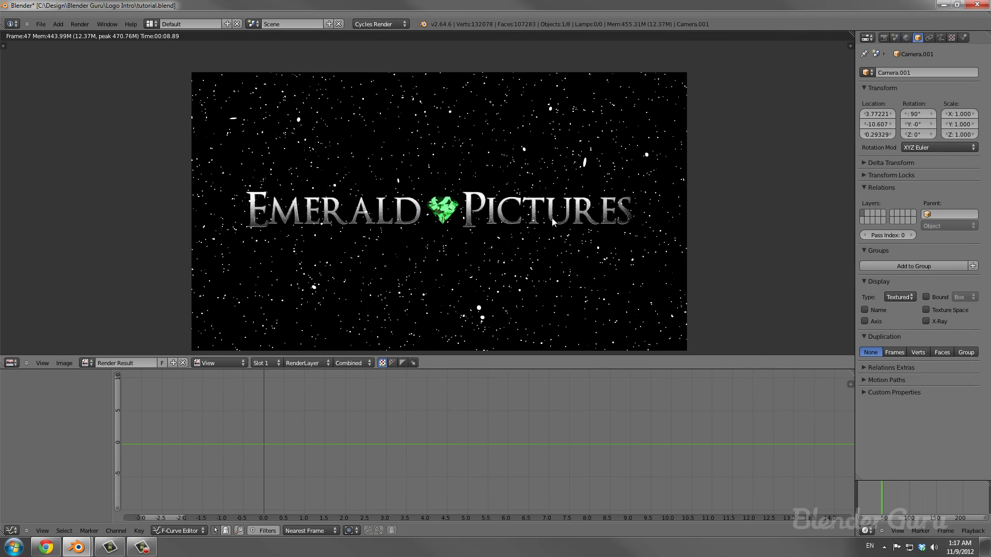
key("Escape")
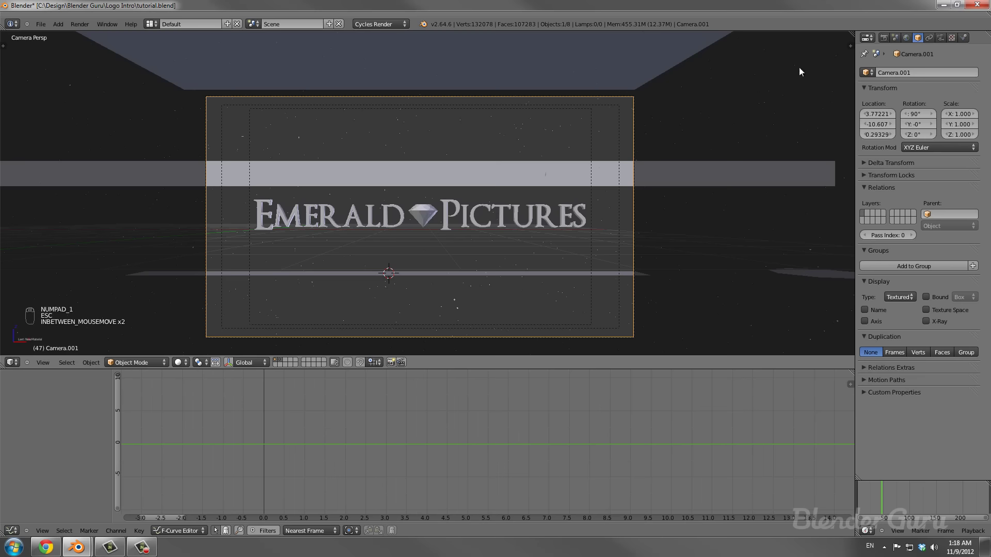
Look through the camera's depth-of-field focus choices and check the object name of the Emerald lettering.
middle_click_drag(633, 160, 423, 182)
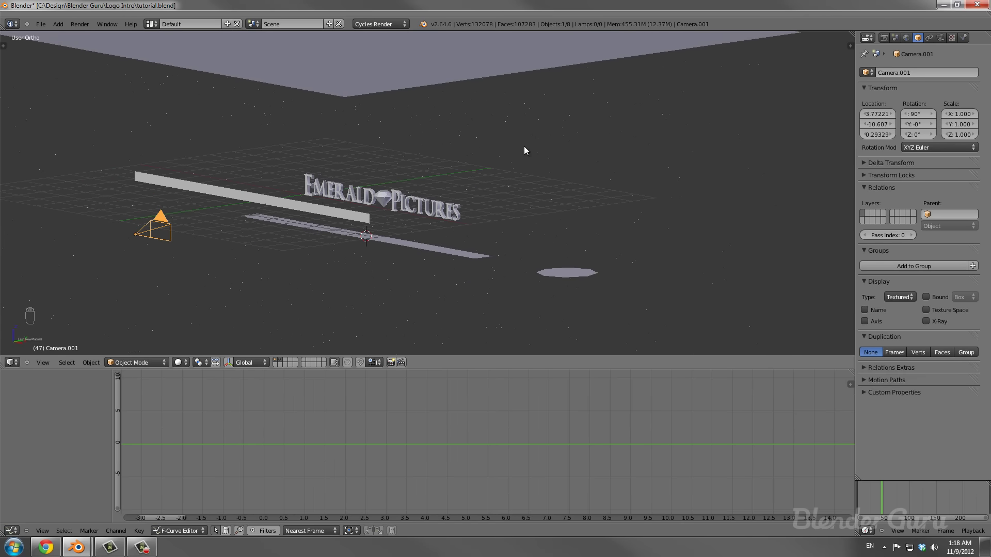
mouse_move(411, 205)
middle_mouse_down()
mouse_move(395, 206)
mouse_move(419, 206)
middle_mouse_up()
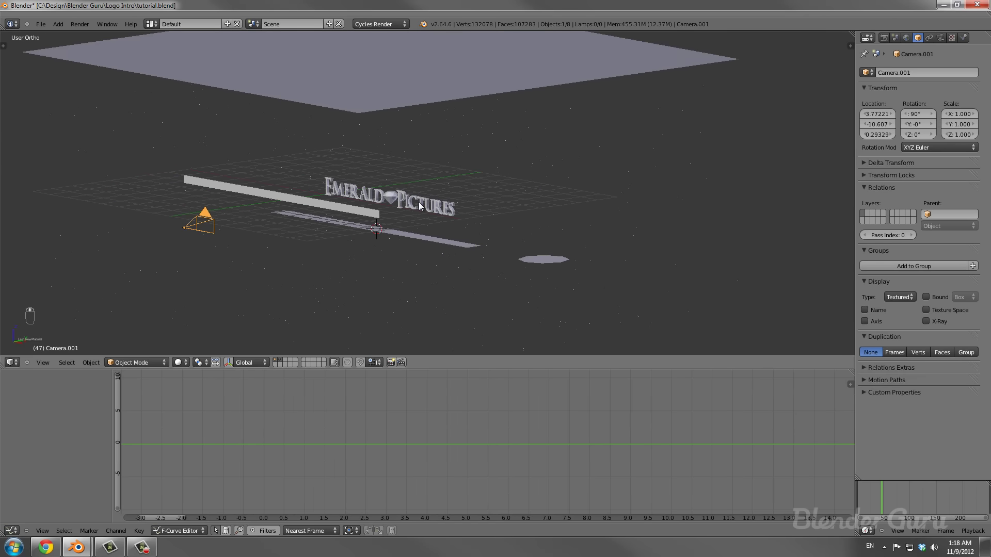
left_click(941, 38)
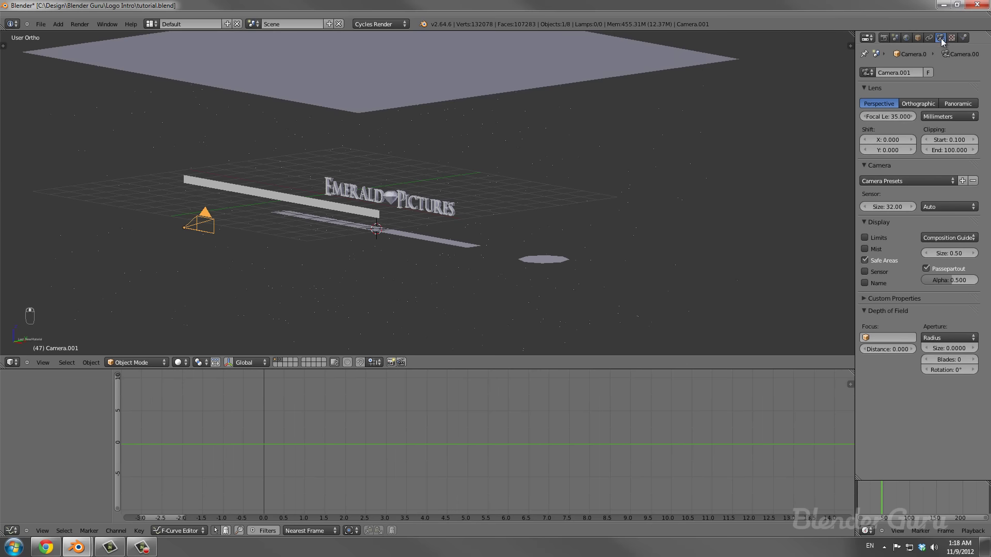
left_click(883, 339)
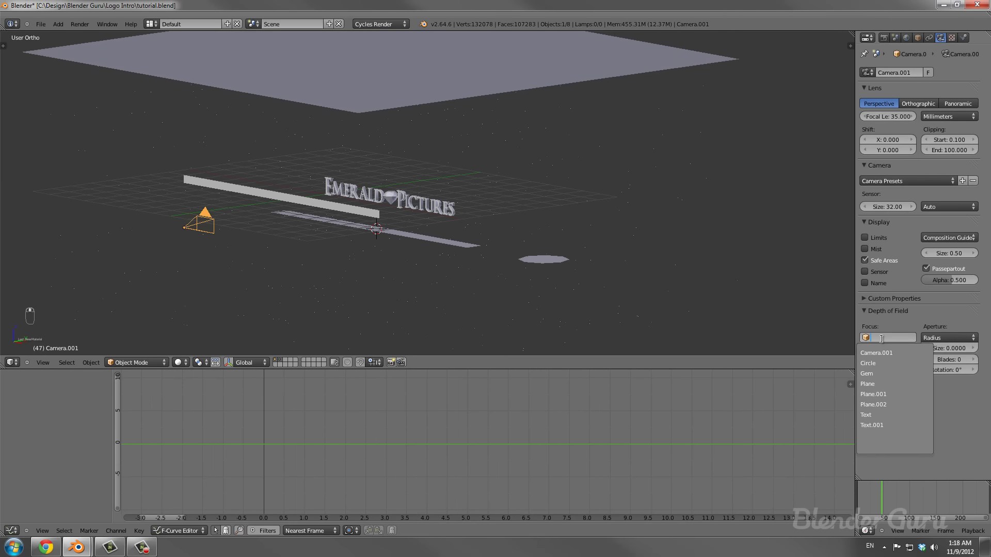
right_click(381, 194)
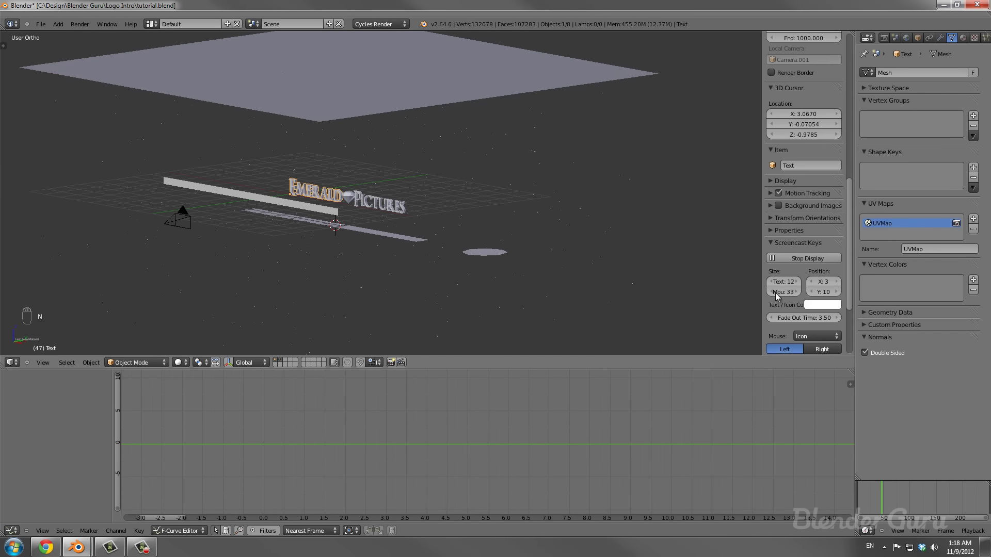
key("n")
scroll(809, 65, "up", 5)
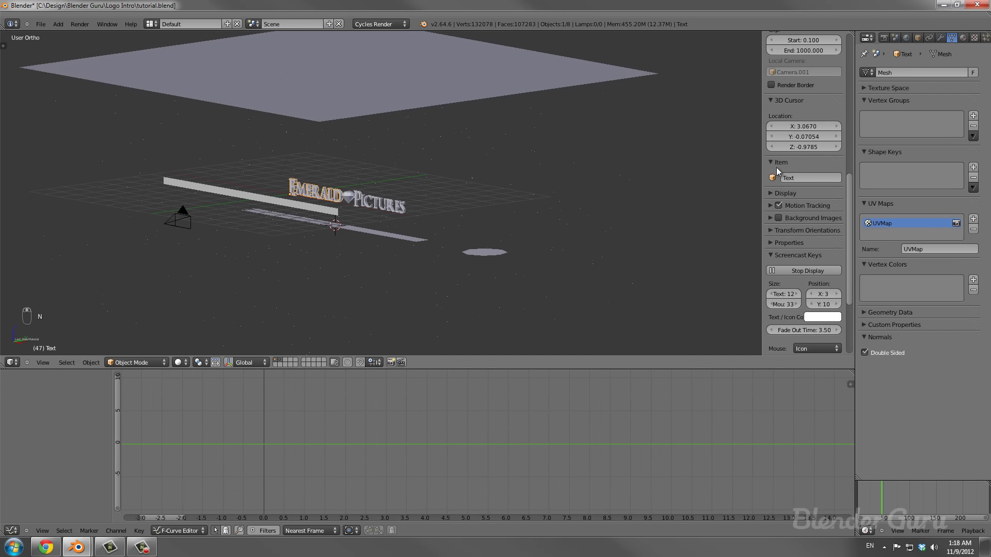
key("n")
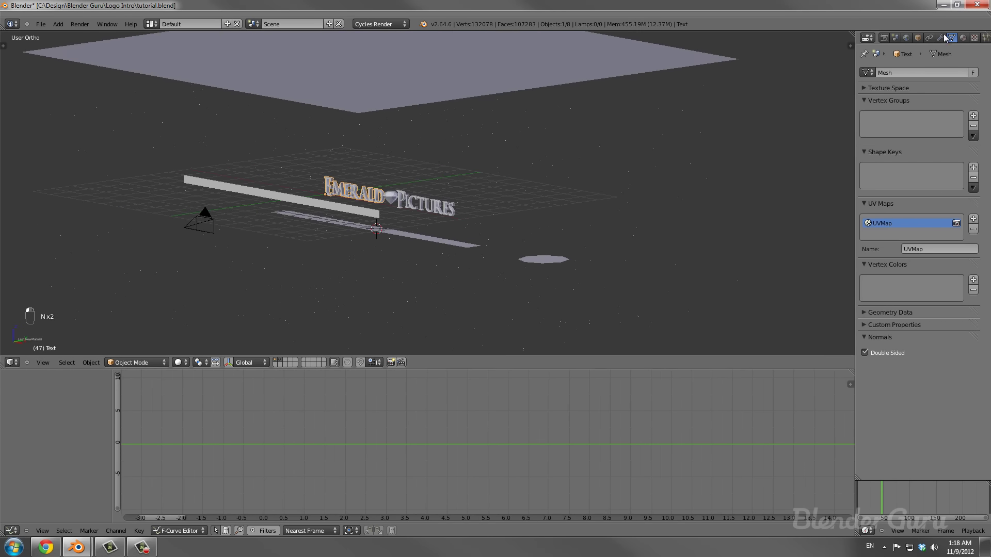
left_click(940, 38)
Set the camera's depth-of-field focus object to Text.
right_click(215, 222)
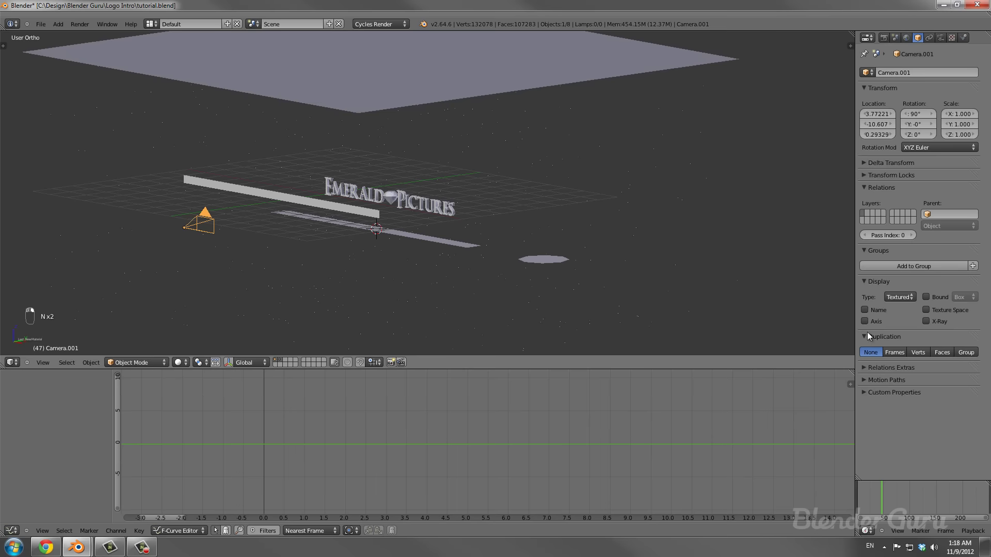
left_click(940, 38)
left_click(888, 338)
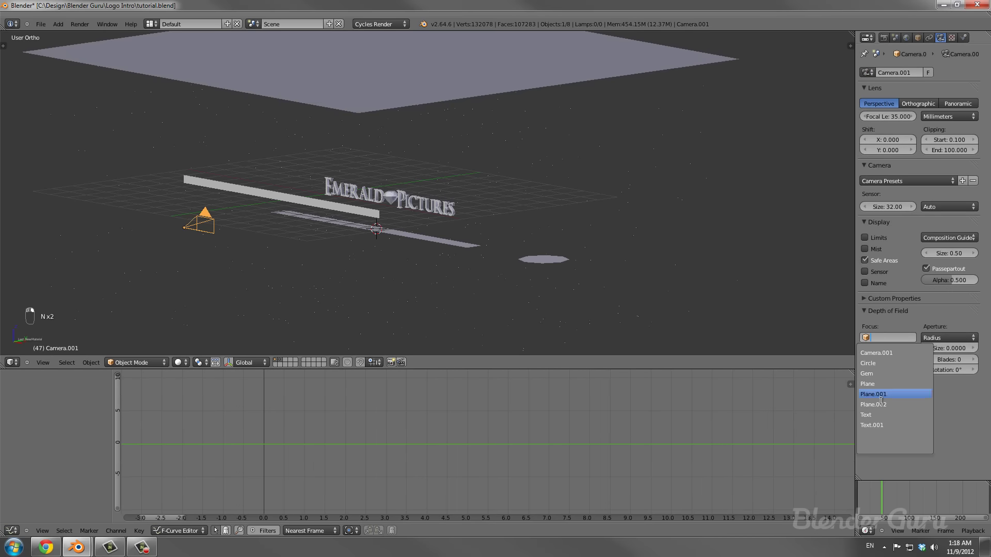
left_click(872, 415)
Change the camera's aperture type to F/stop and set its number to 0.02.
left_click(927, 338)
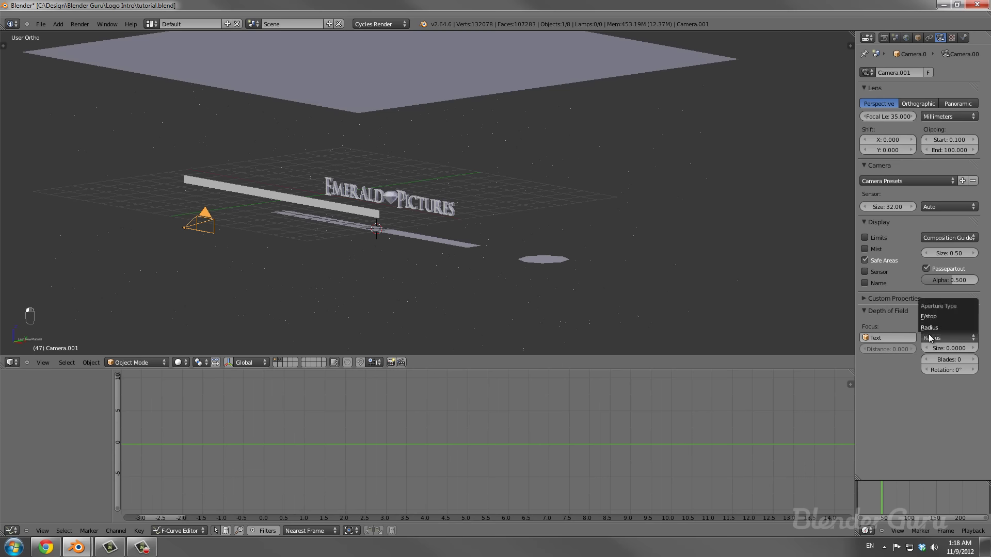
left_click(937, 324)
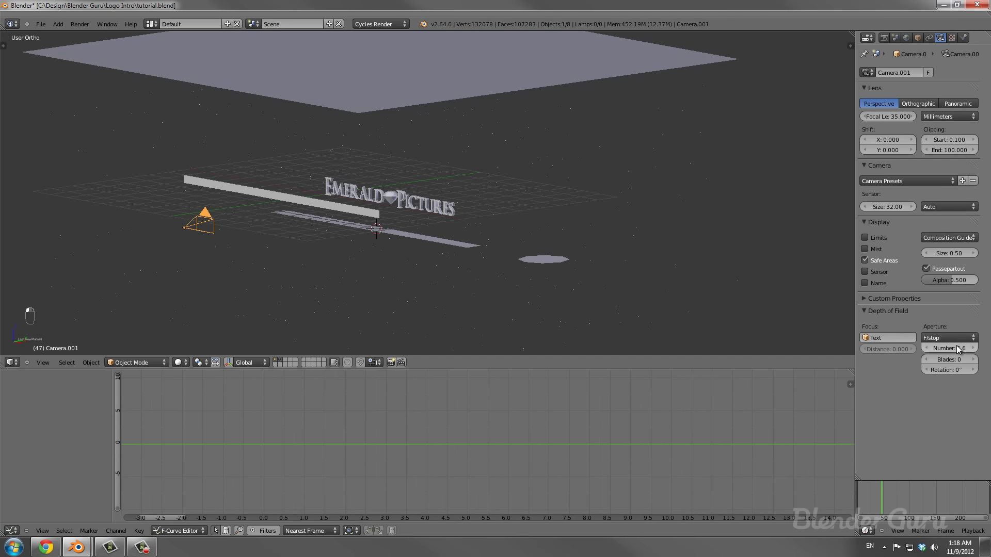
left_click(952, 348)
Save the file and briefly test-render the frame to check the depth-of-field blur.
key("ctrl+s")
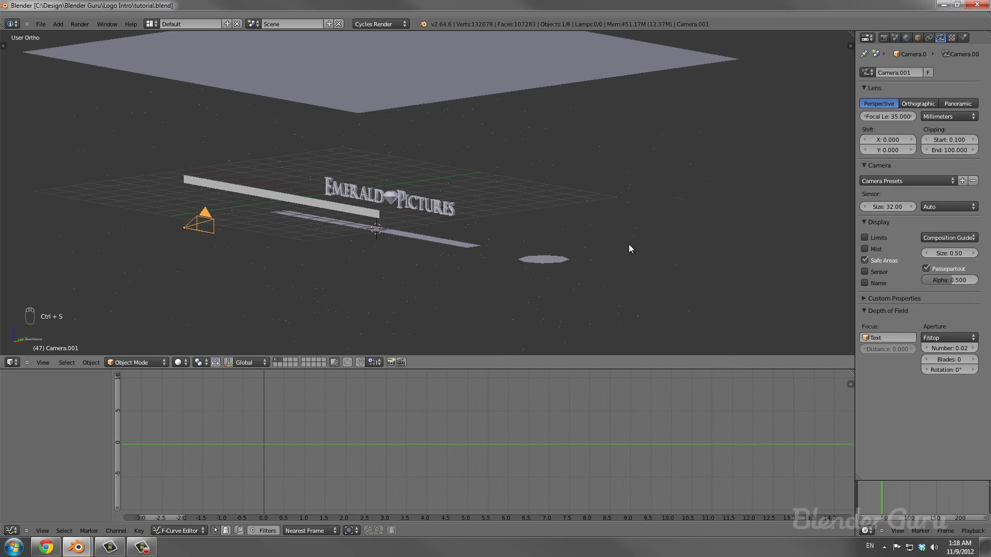
key("F12")
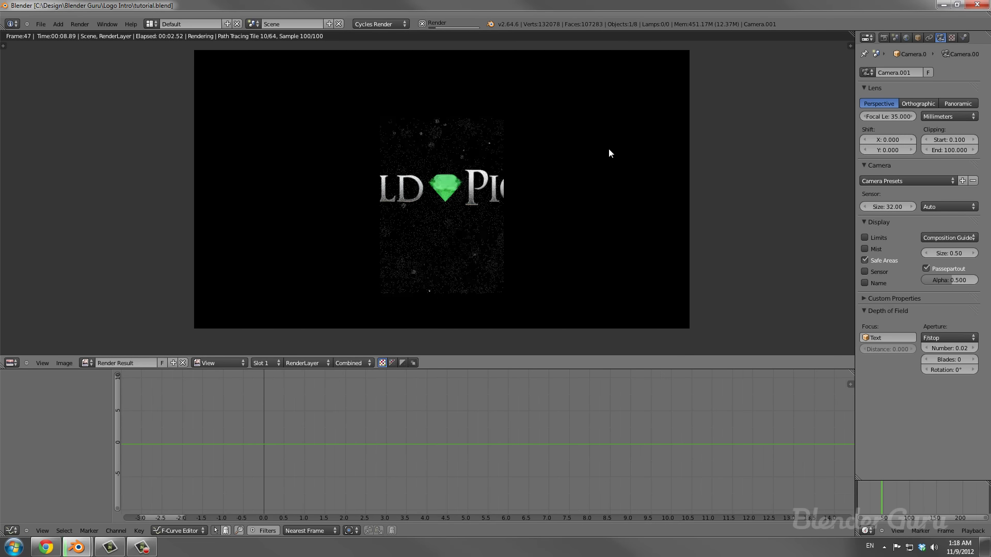
key("Escape")
Set the Cycles render samples to 1000 and save the file.
left_click(884, 38)
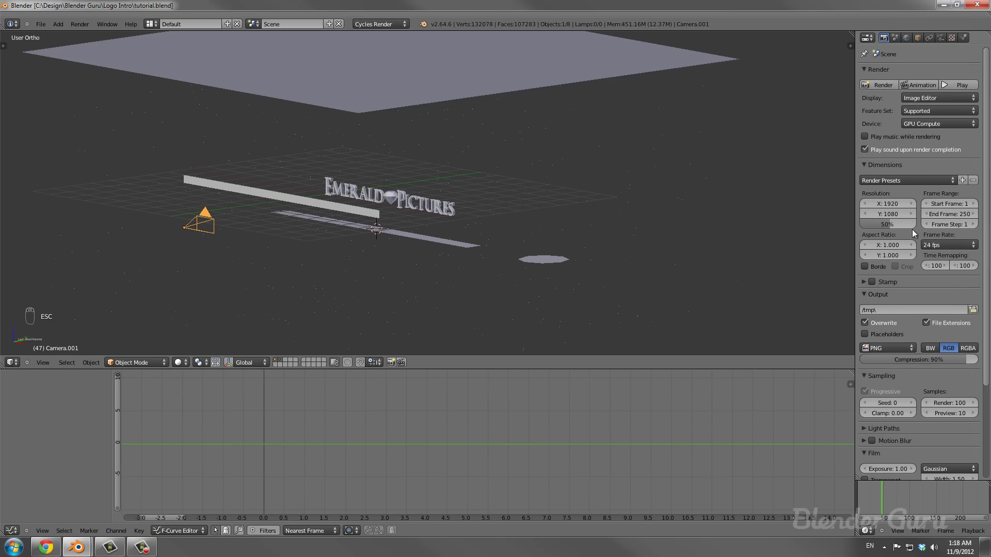
scroll(937, 277, "down", 3)
left_click(948, 340)
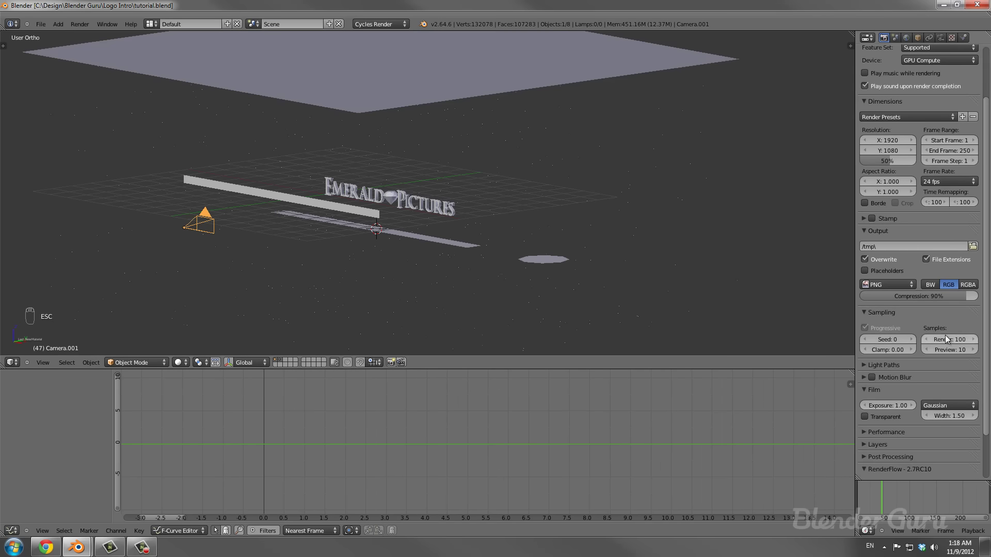
type("1000")
key("Return")
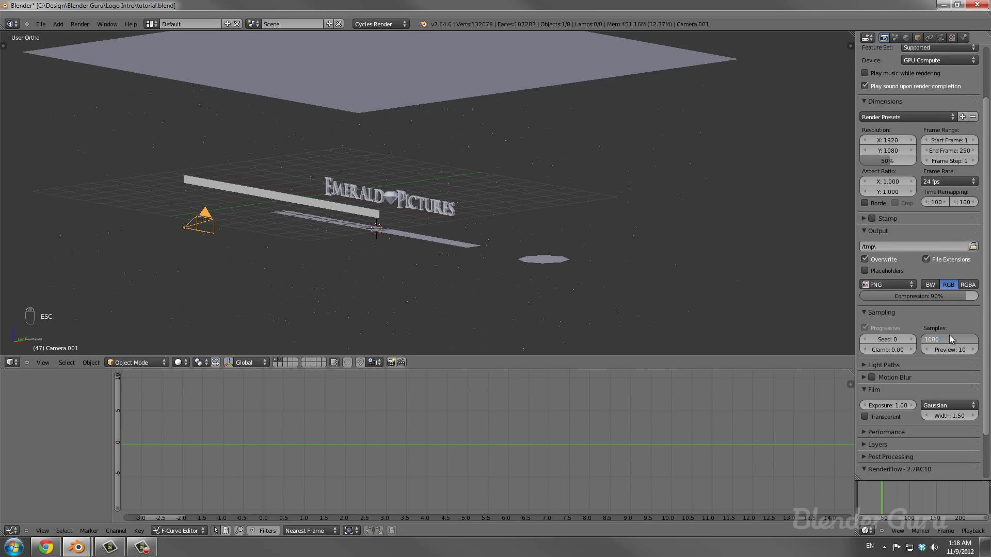
key("ctrl+s")
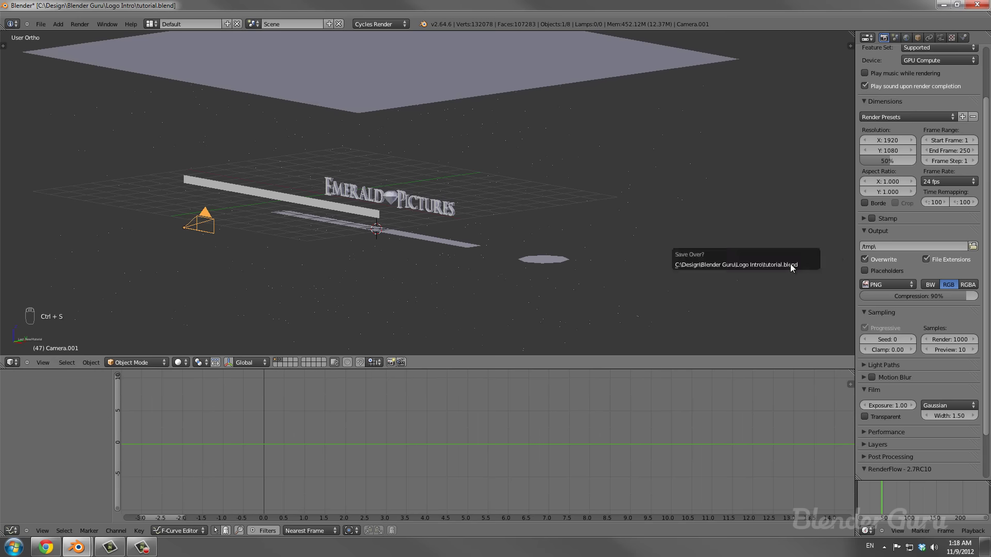
Start a test render at 1000 samples, inspect the first tiles around the gem, and stop it.
scroll(918, 258, "up", 5)
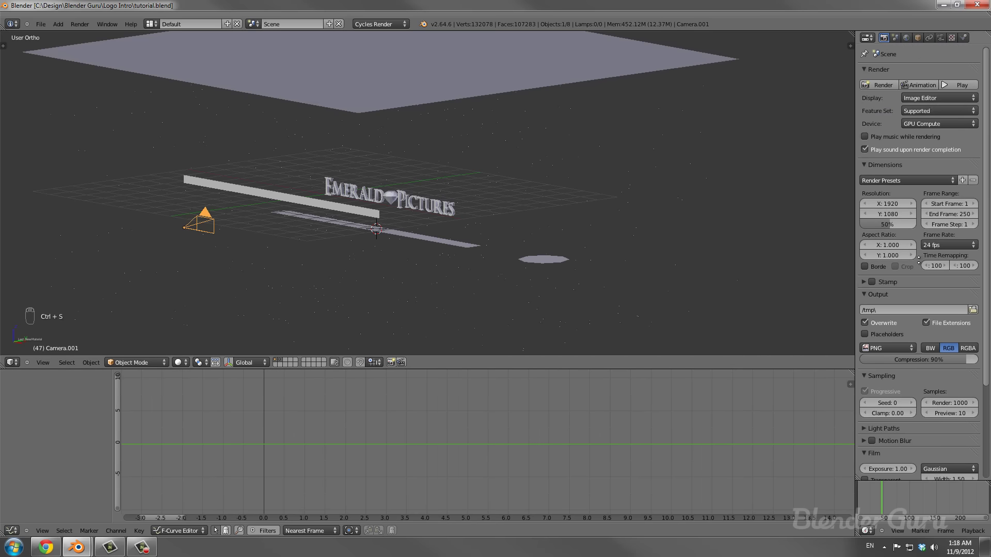
left_click(881, 85)
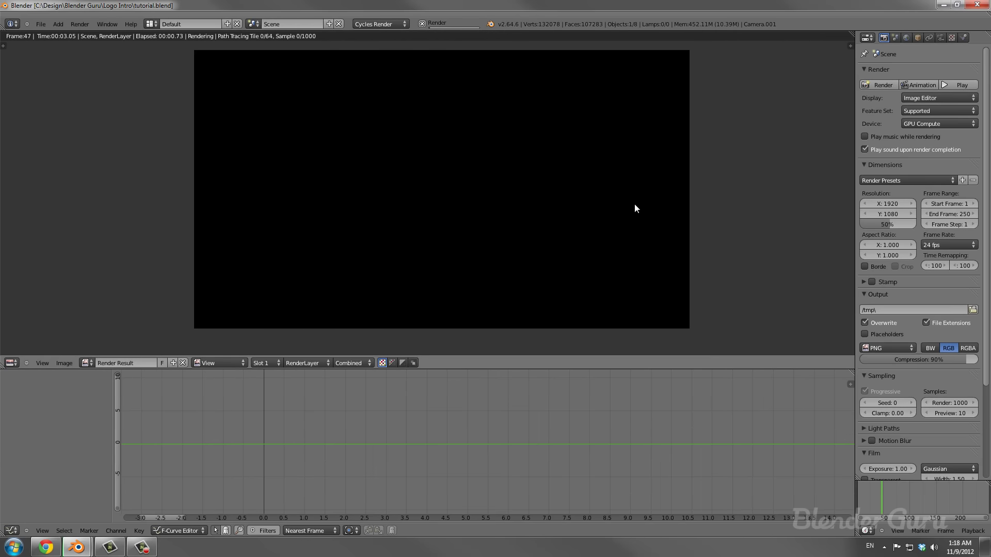
scroll(526, 212, "up", 2)
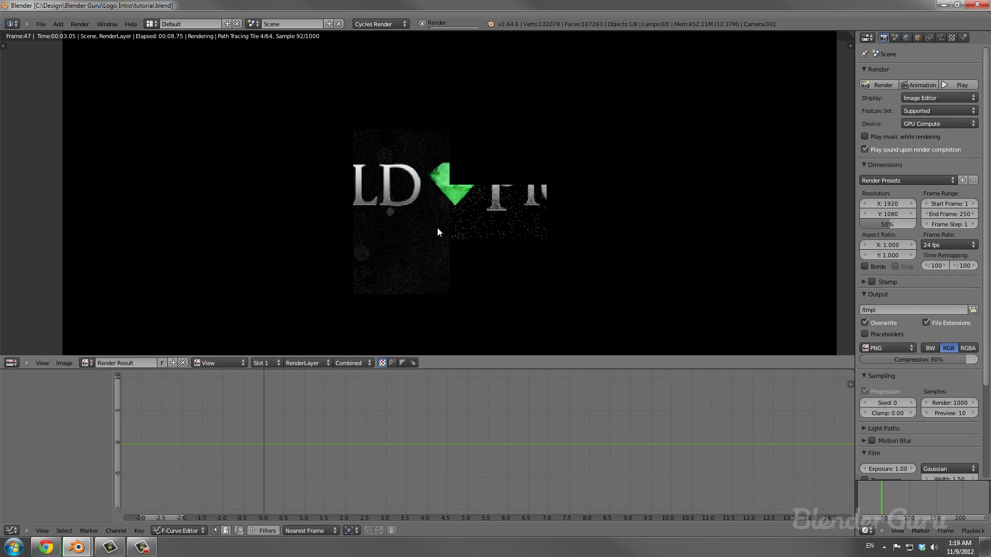
scroll(432, 280, "down", 3)
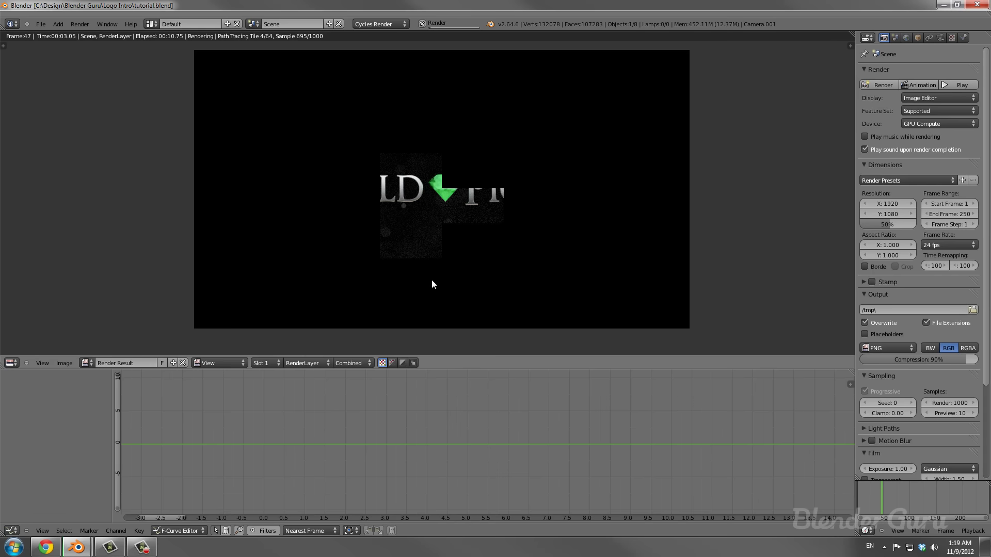
scroll(431, 280, "up", 1)
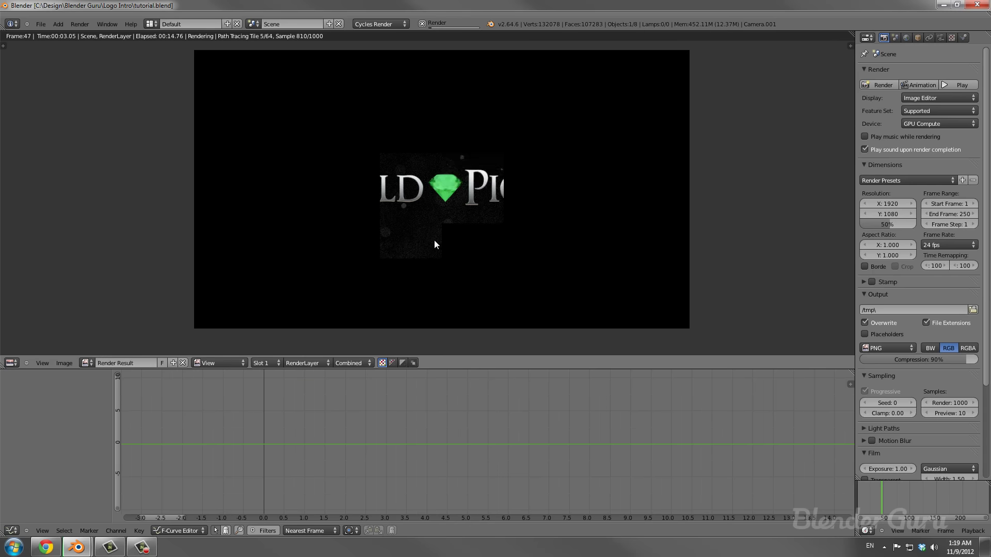
key("Escape")
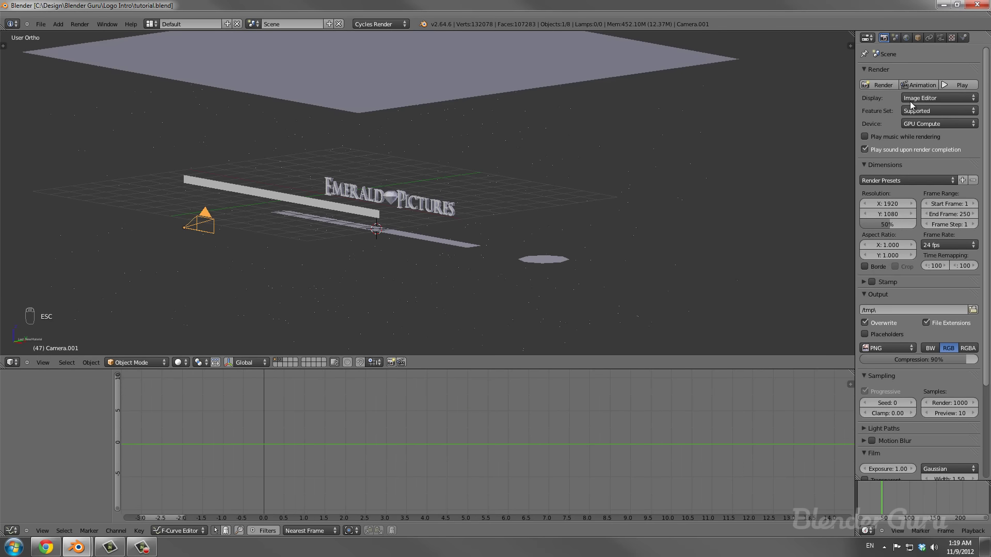
Set the camera's depth-of-field F/stop number to 0.05 and save the file.
left_click(940, 37)
left_click(962, 349)
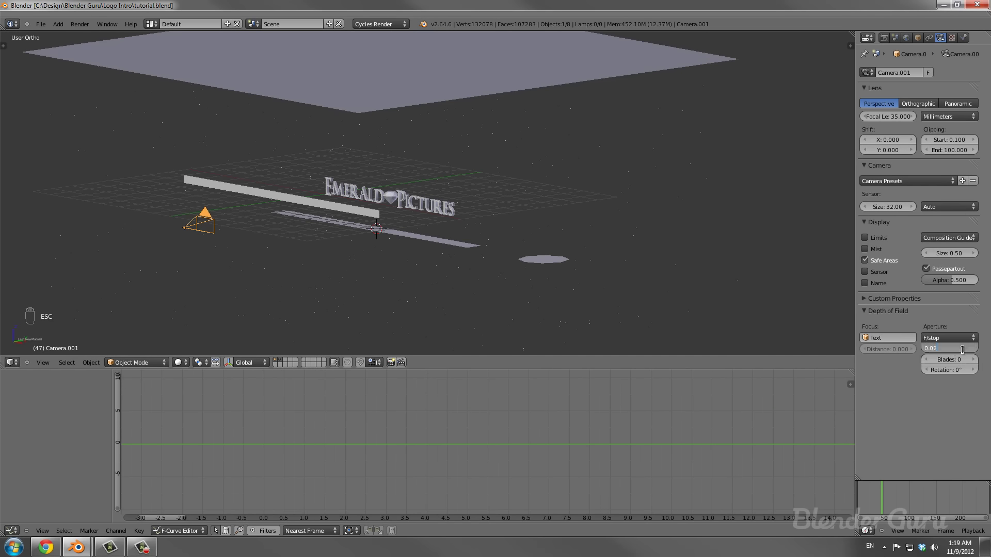
type("5")
key("Return")
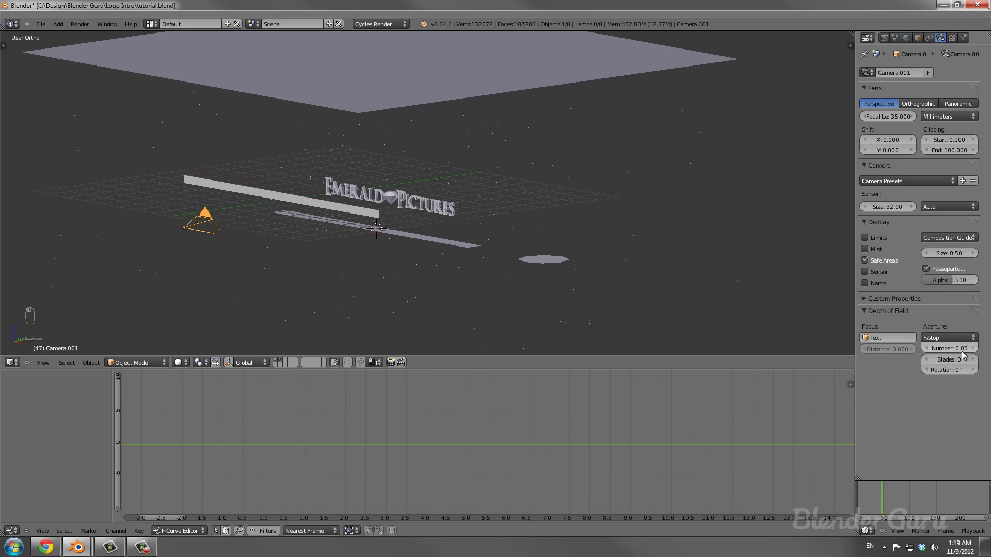
key("ctrl+s")
left_click(656, 252)
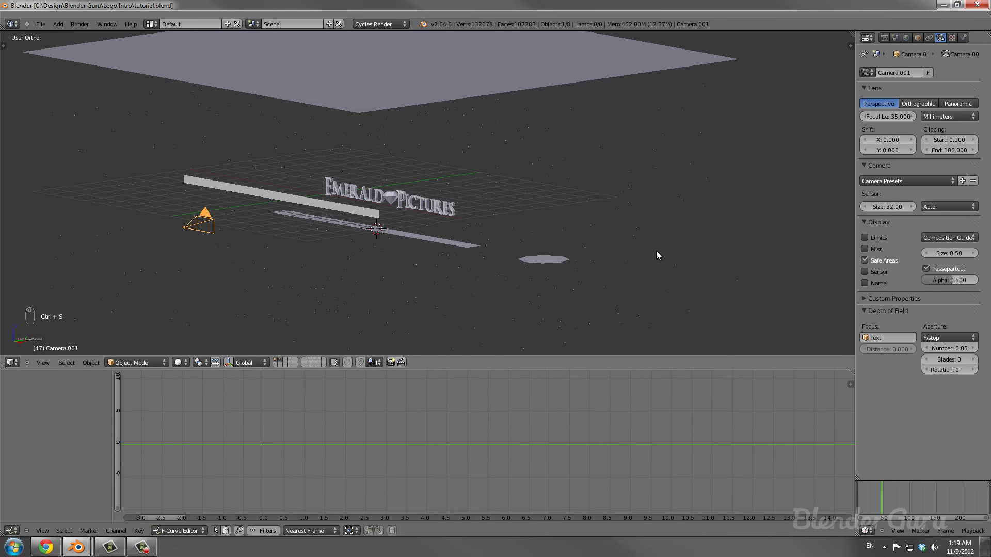
Render the full frame and examine the blurred dust particles around the logo.
key("F12")
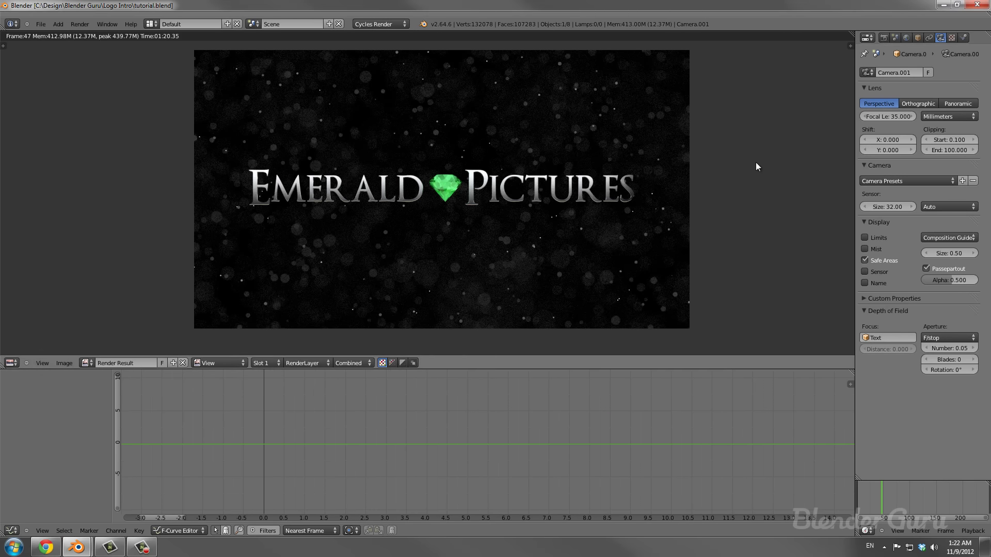
scroll(490, 229, "up", 1)
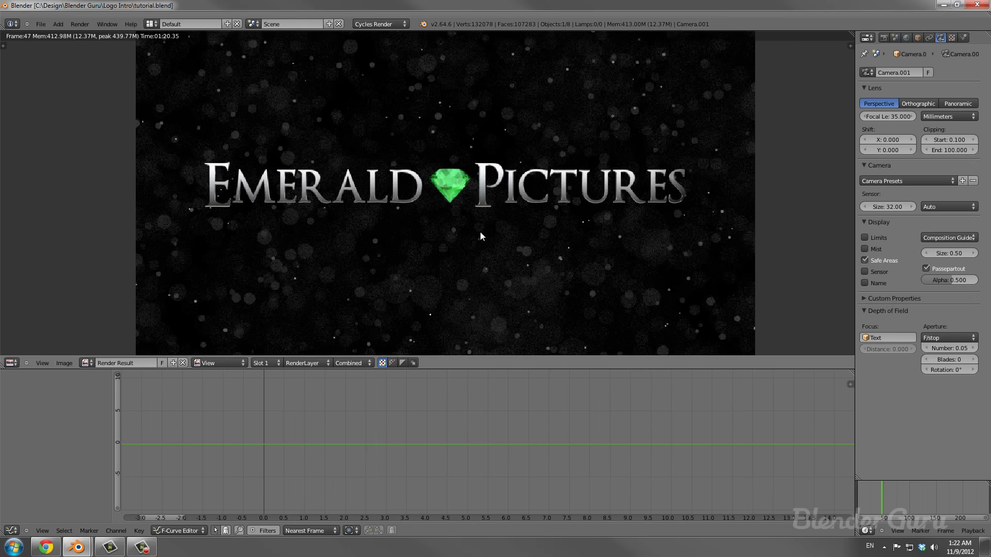
scroll(410, 260, "down", 1)
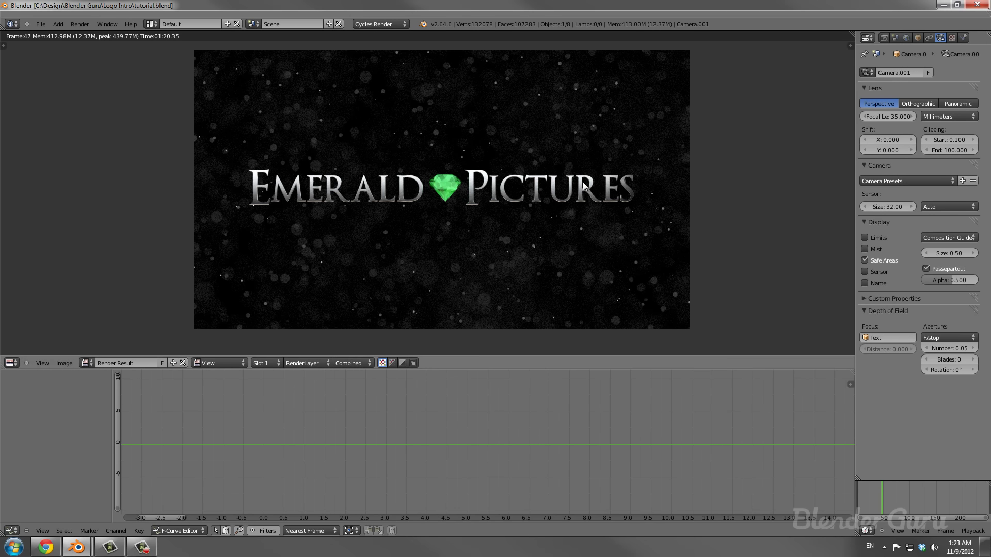
key("Escape")
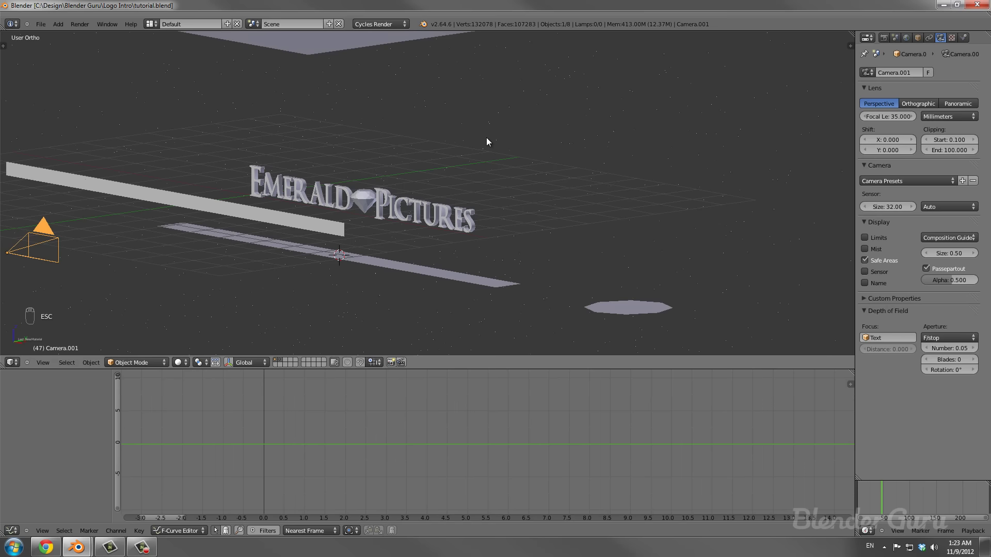
Expand the 3D view over the F-Curve Editor area and save the file.
key("ctrl+s")
mouse_move(541, 159)
middle_mouse_down()
mouse_move(518, 161)
mouse_move(533, 167)
middle_mouse_up()
key("ctrl+s")
left_click(533, 164)
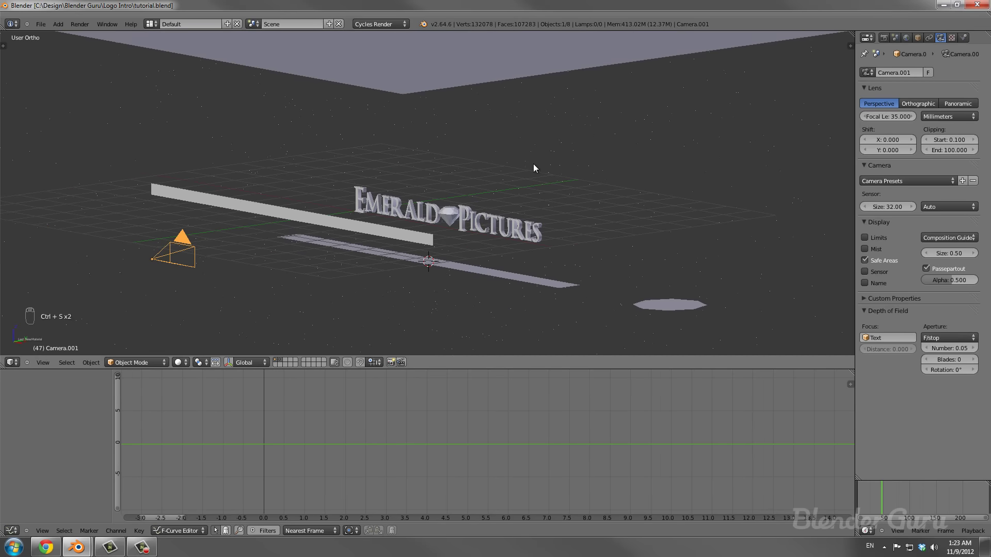
left_click_drag(269, 30, 270, 24)
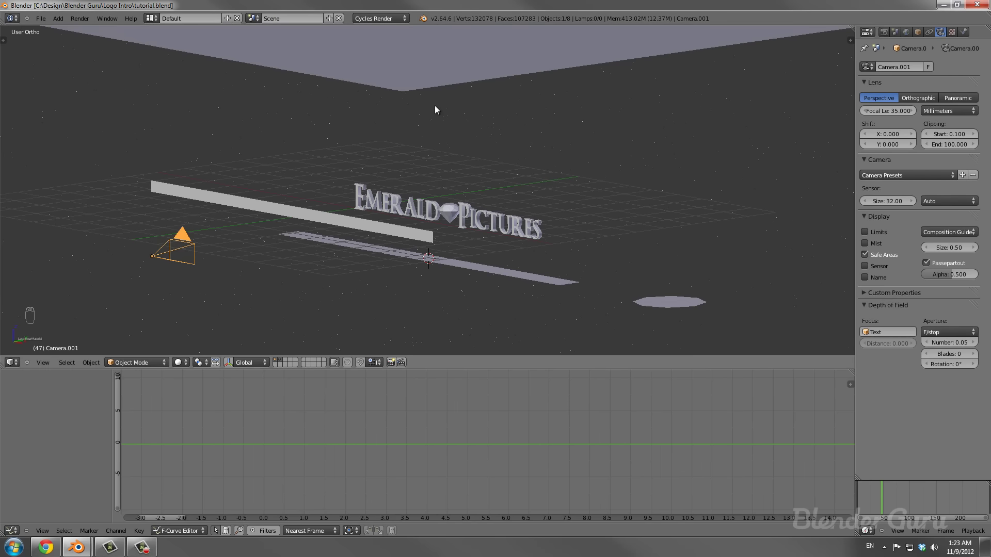
scroll(435, 105, "down", 1)
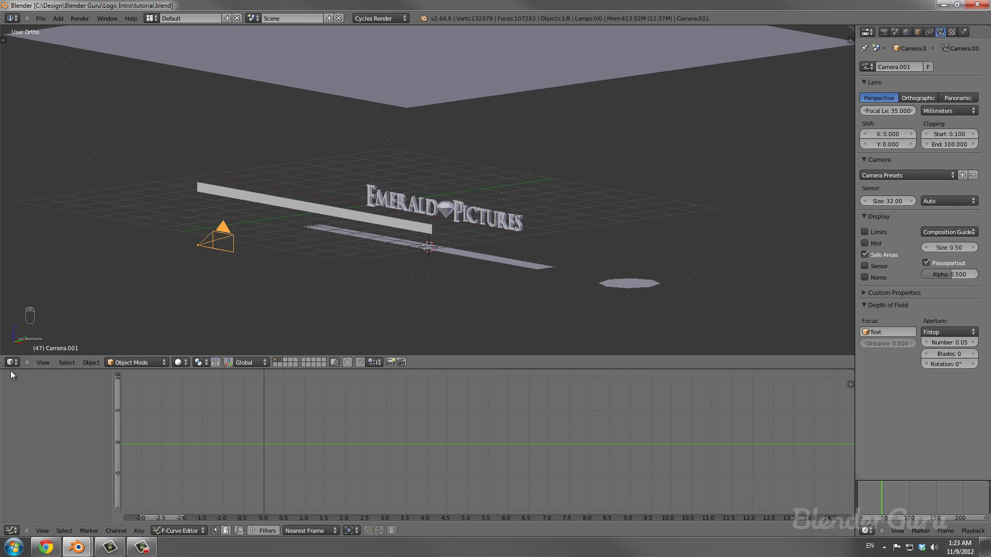
left_click_drag(3, 368, 411, 407)
scroll(470, 341, "up", 4)
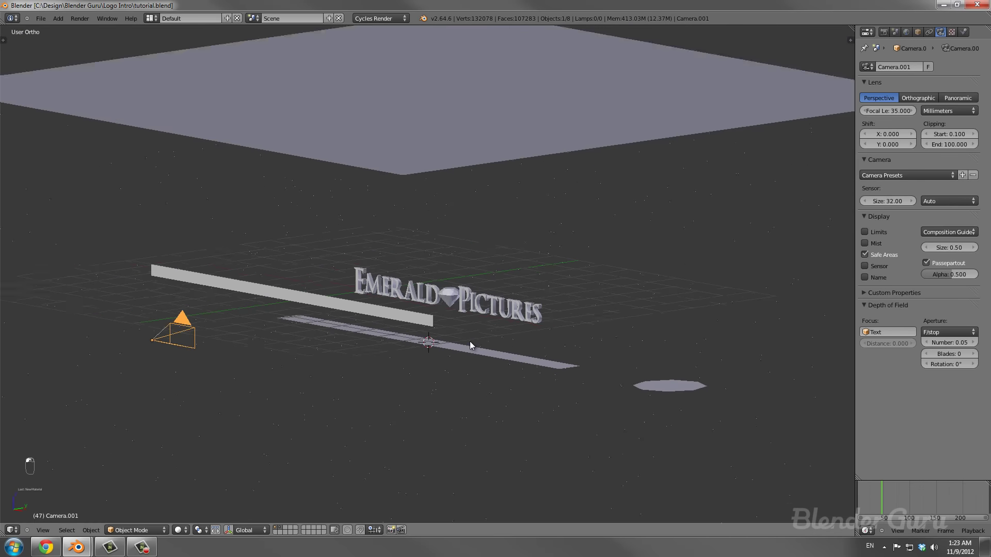
key("ctrl+s")
left_click(450, 295)
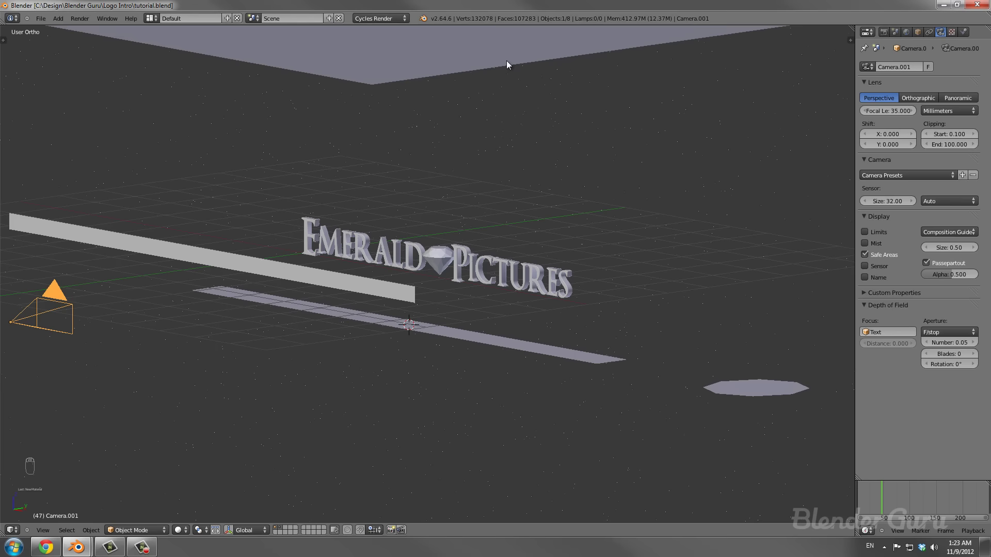
Add a new scene from the current one using the Link Object Data option.
left_click(382, 19)
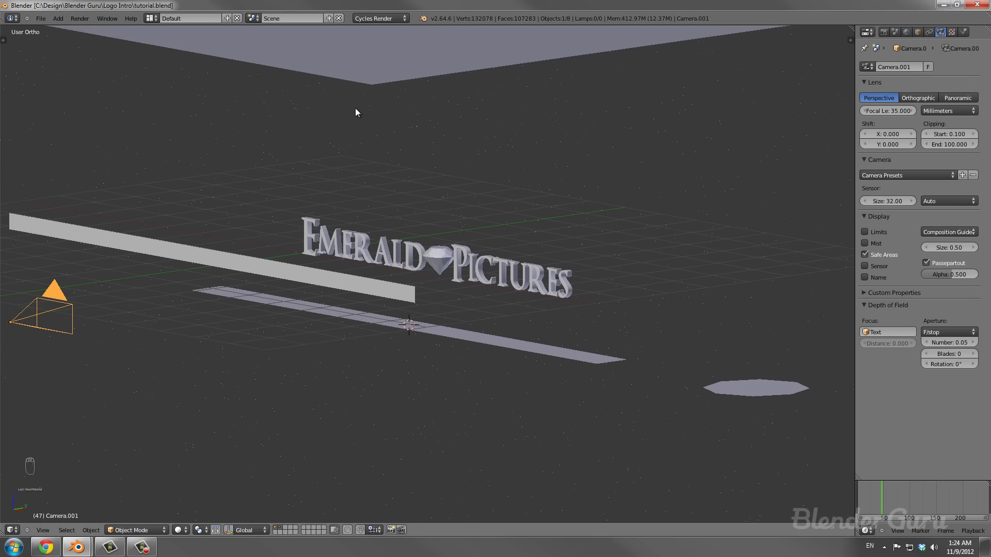
left_click(253, 18)
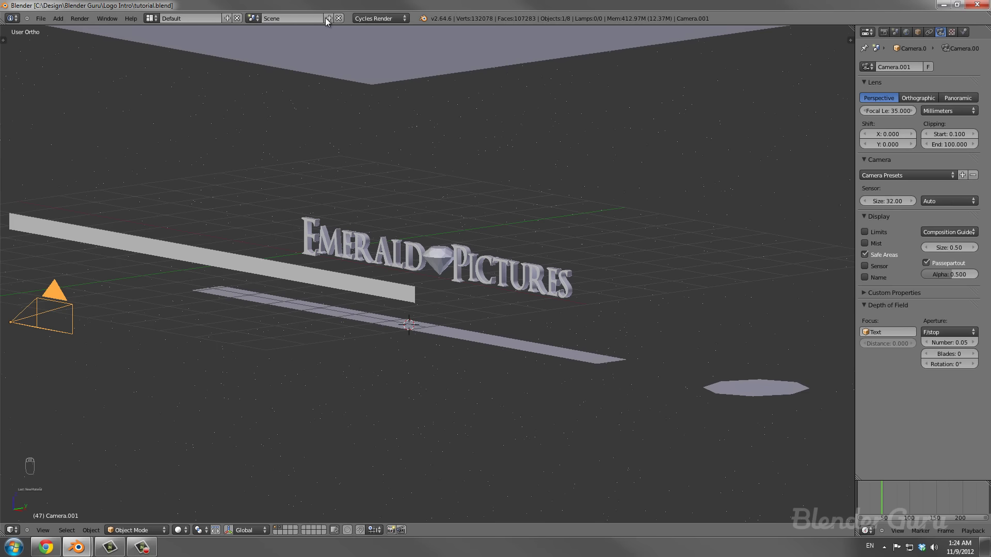
left_click(329, 20)
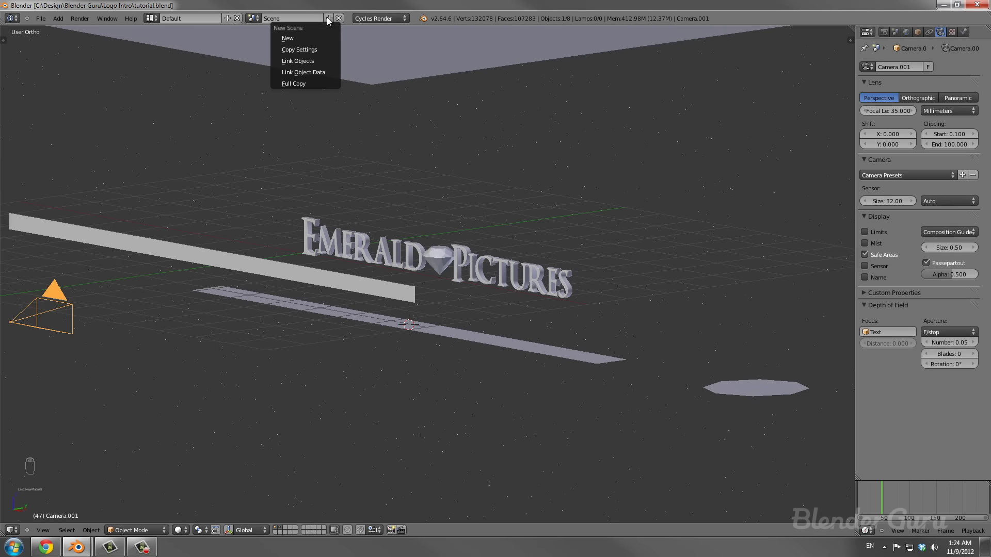
left_click(312, 72)
scroll(383, 290, "down", 4)
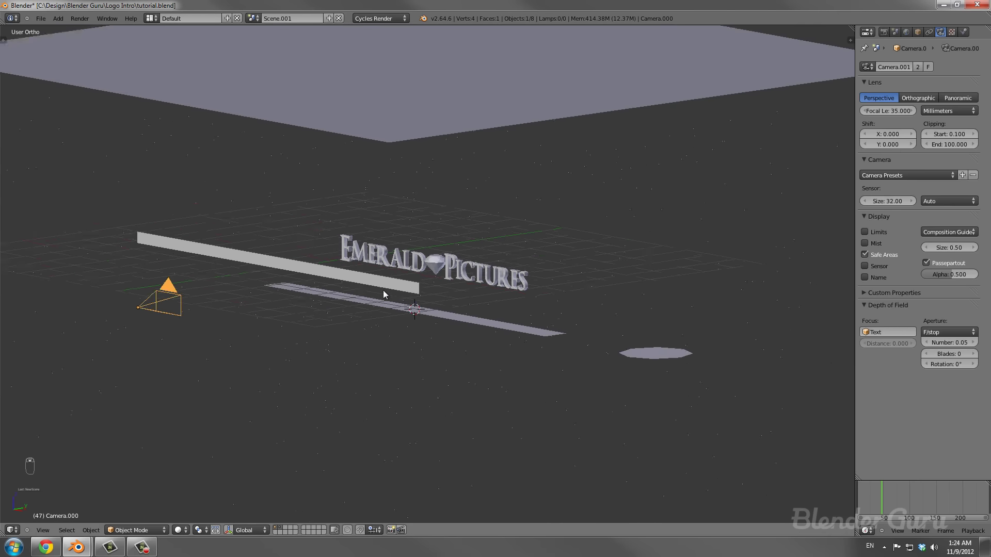
Compare the original scene with its linked copy by switching back and forth between Scene and Scene.001.
right_click(358, 274)
scroll(320, 279, "up", 4)
right_click(112, 308)
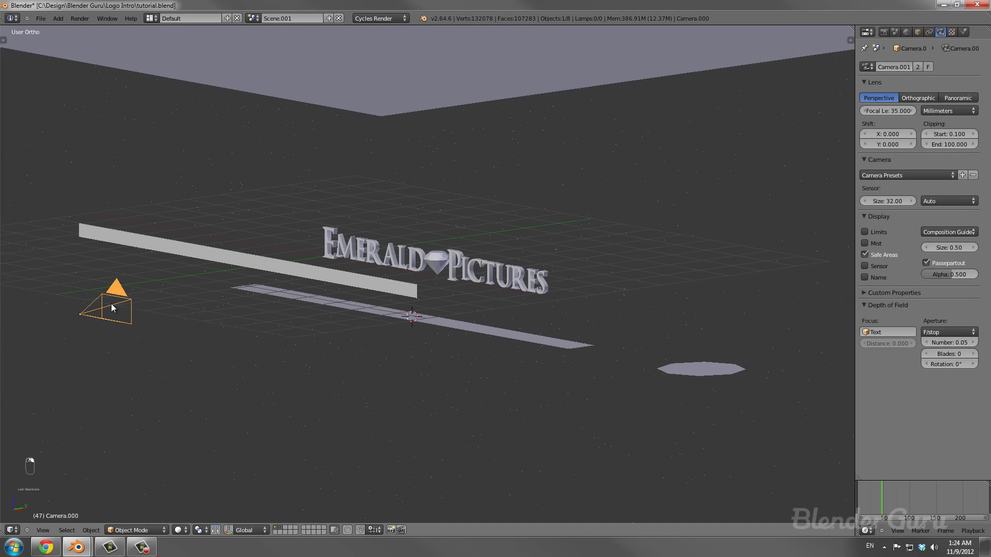
left_click(252, 18)
left_click(279, 33)
left_click(253, 18)
left_click(279, 45)
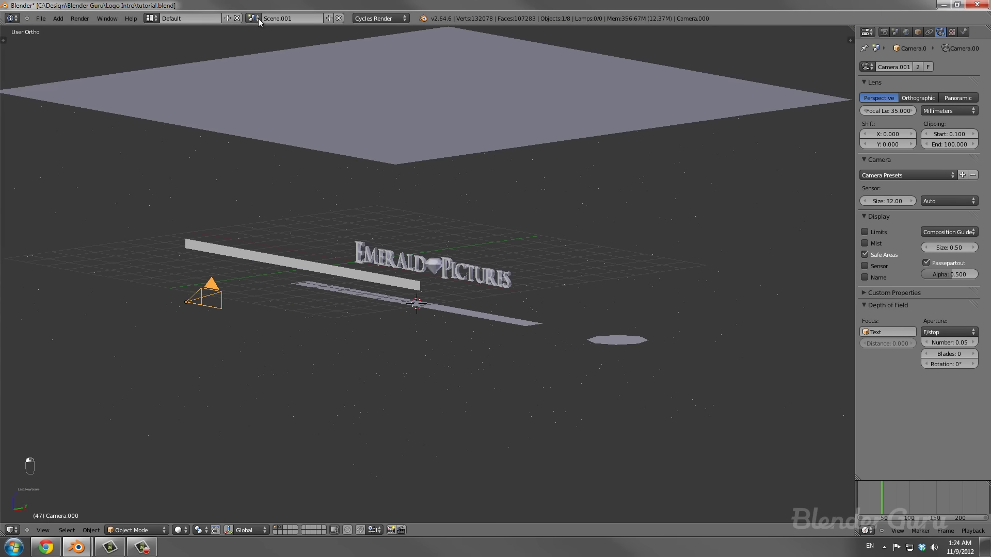
left_click(253, 18)
left_click(278, 44)
left_click(252, 18)
left_click(258, 33)
left_click(253, 18)
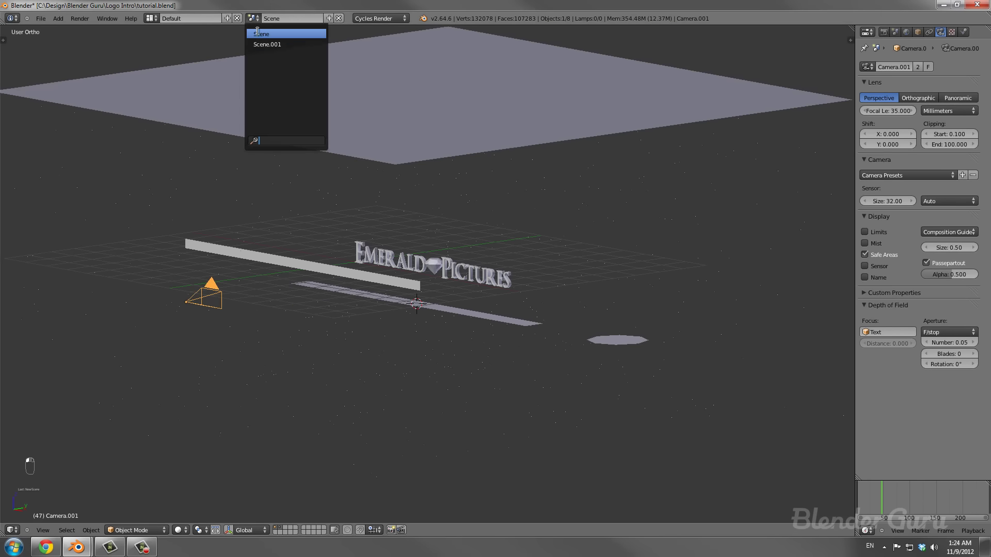
left_click(258, 44)
left_click(252, 18)
left_click(256, 34)
Switch to Scene.001 and rename it Volumetric Lighting.
left_click(252, 18)
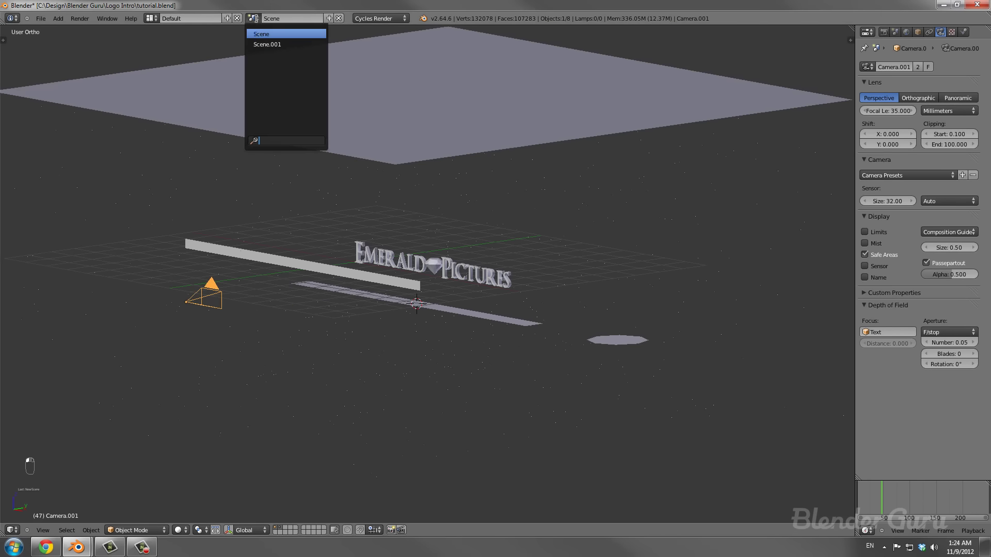
left_click(258, 44)
left_click(287, 18)
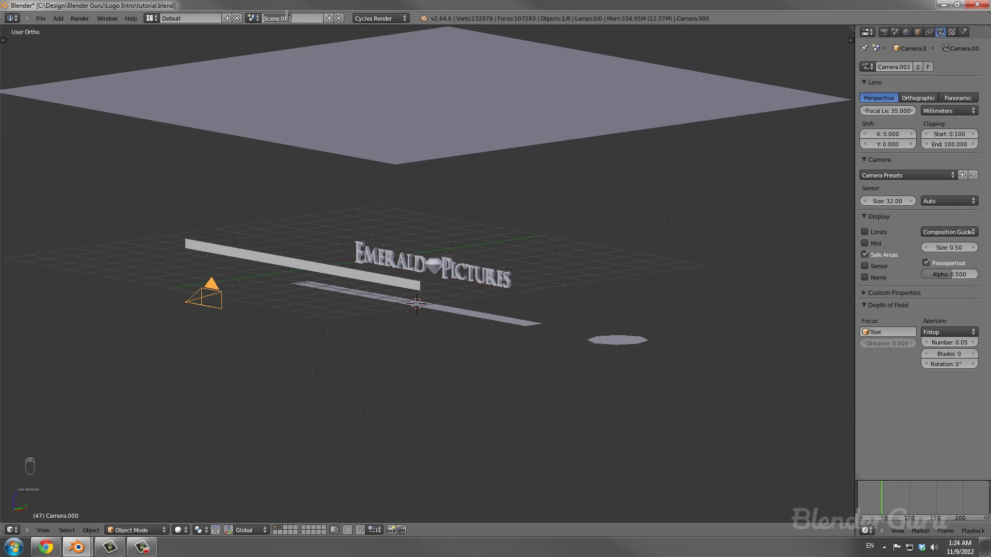
type("volumetric Lighting")
key("Return")
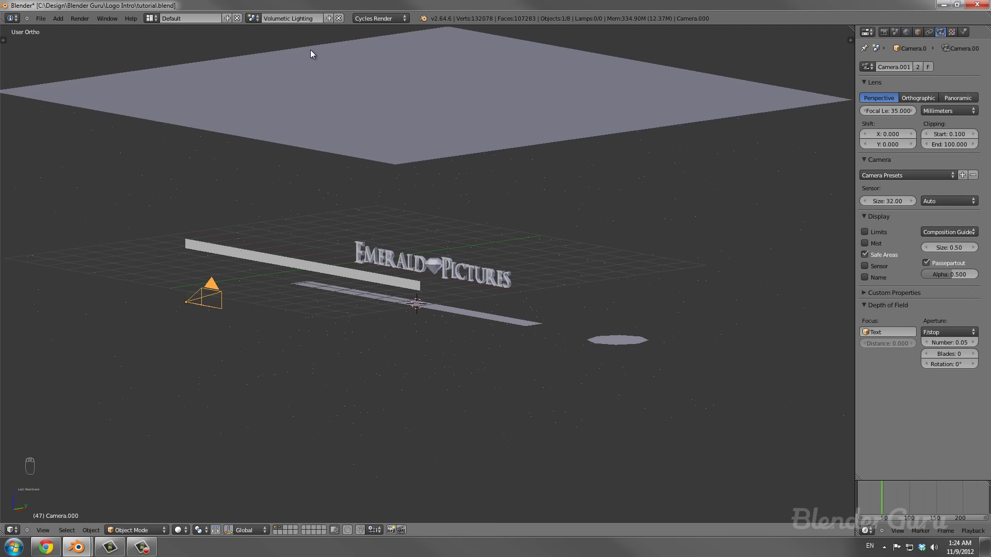
Delete the large overhead plane, the two long strip planes and the round disc from the Volumetric Lighting scene.
right_click(340, 116)
key("x")
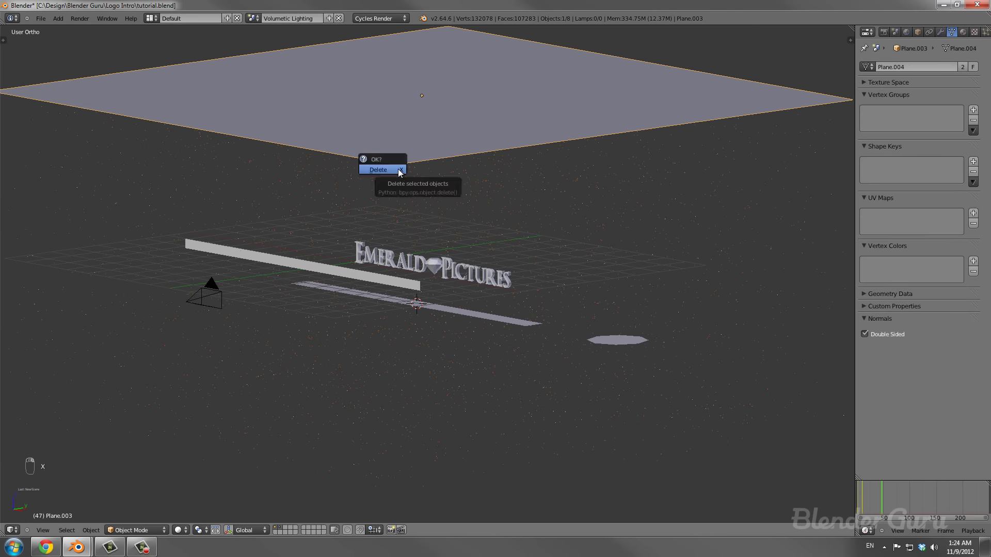
left_click(398, 169)
right_click(333, 261)
key("x")
left_click(332, 261)
right_click(363, 289)
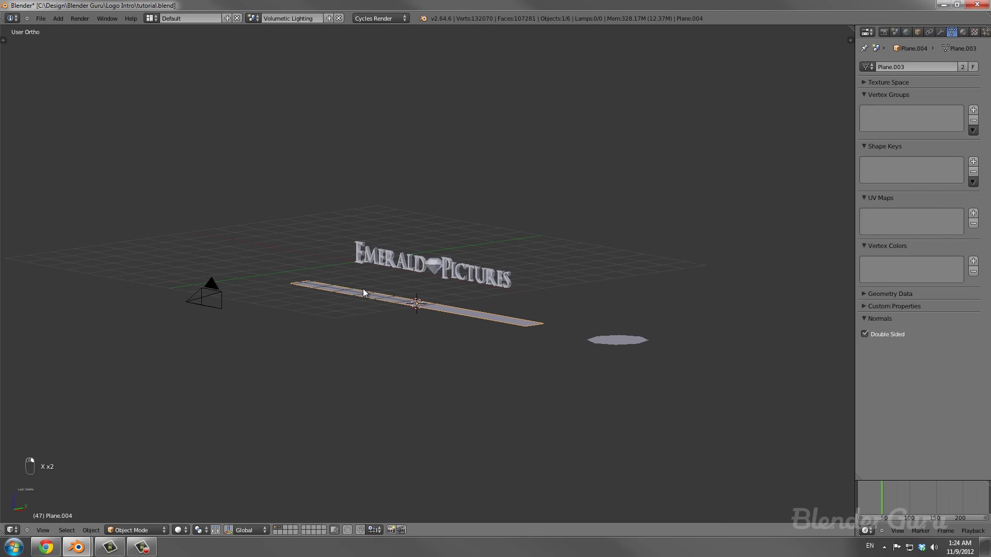
key("x")
left_click(363, 289)
right_click(634, 341)
key("x")
left_click(634, 341)
Examine the remaining logo objects by selecting the gem, the Emerald text and the Pictures text in turn.
scroll(460, 268, "up", 2)
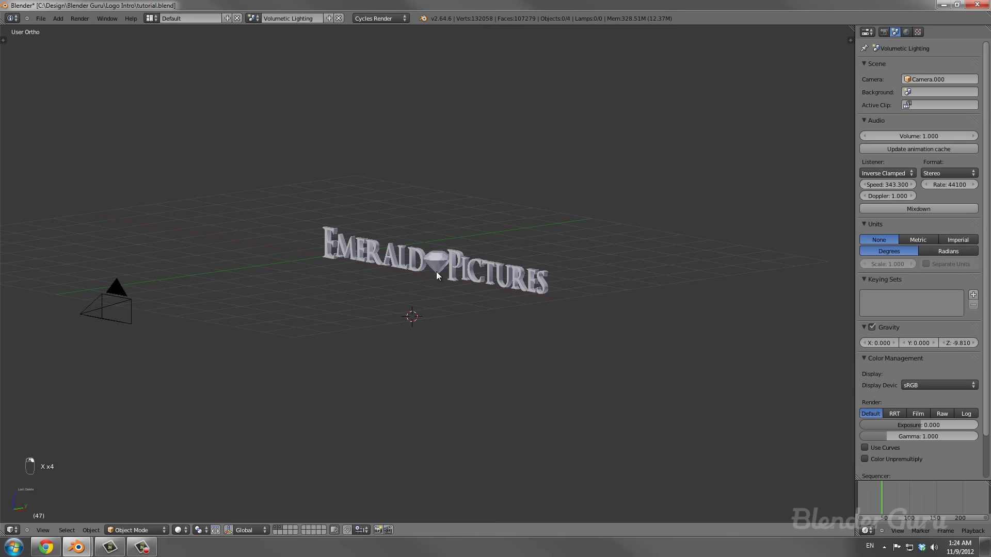
right_click(461, 268)
right_click(461, 268)
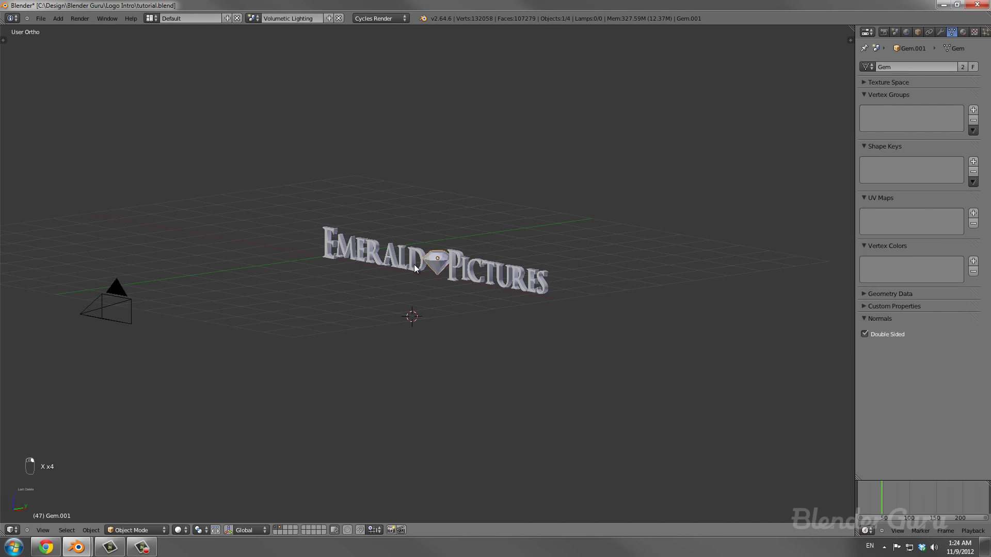
right_click(461, 268)
right_click(445, 267)
right_click(380, 252)
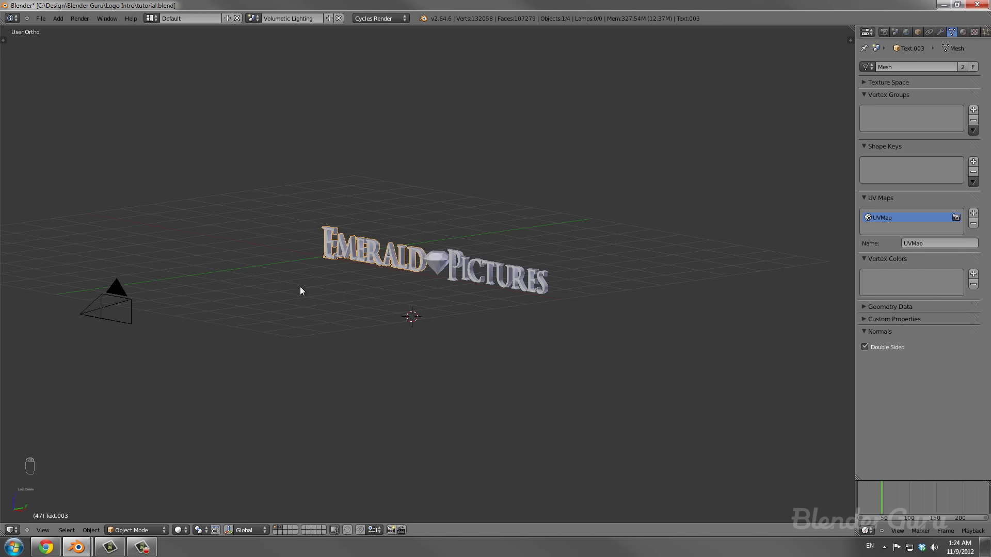
right_click(480, 271)
right_click(417, 265)
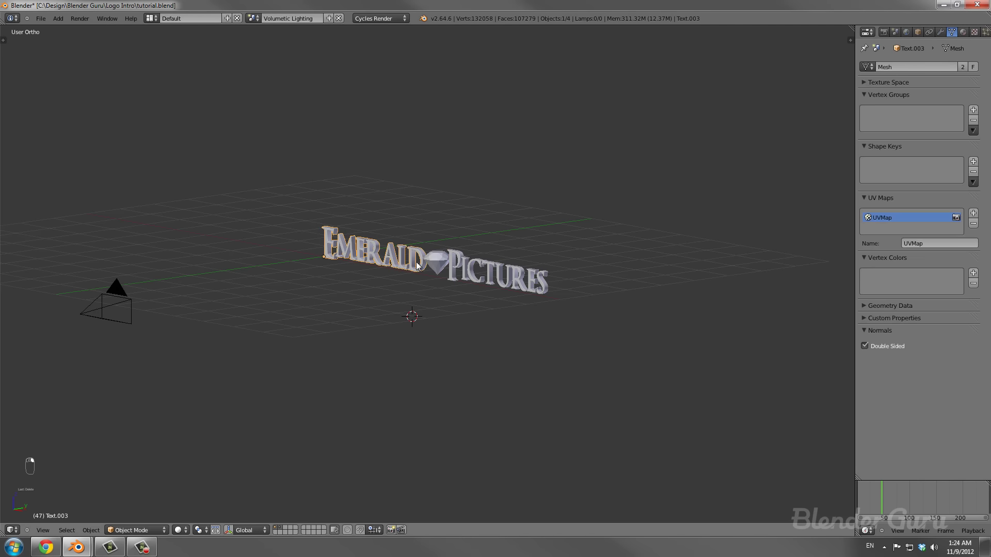
right_click(475, 269)
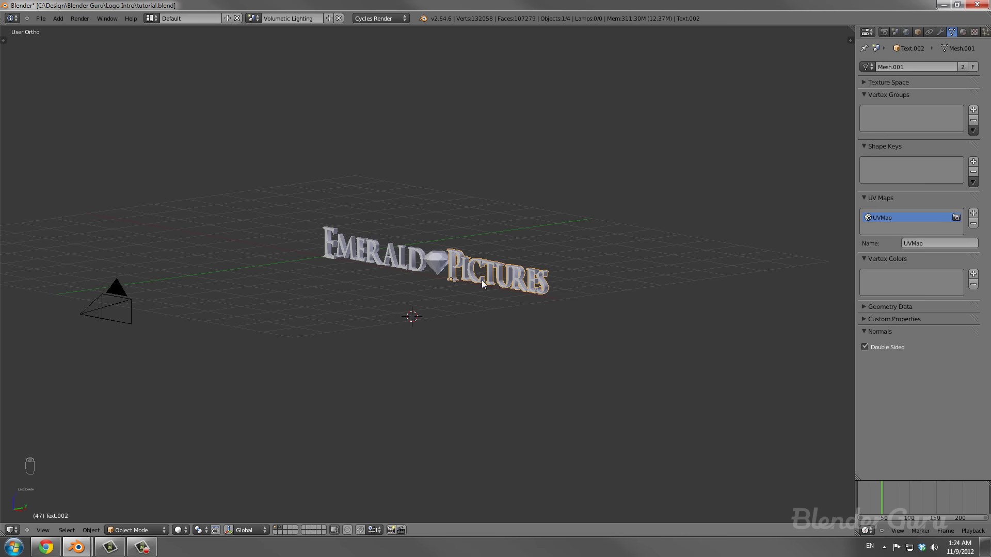
right_click(420, 273)
key("ctrl+z")
right_click(394, 264)
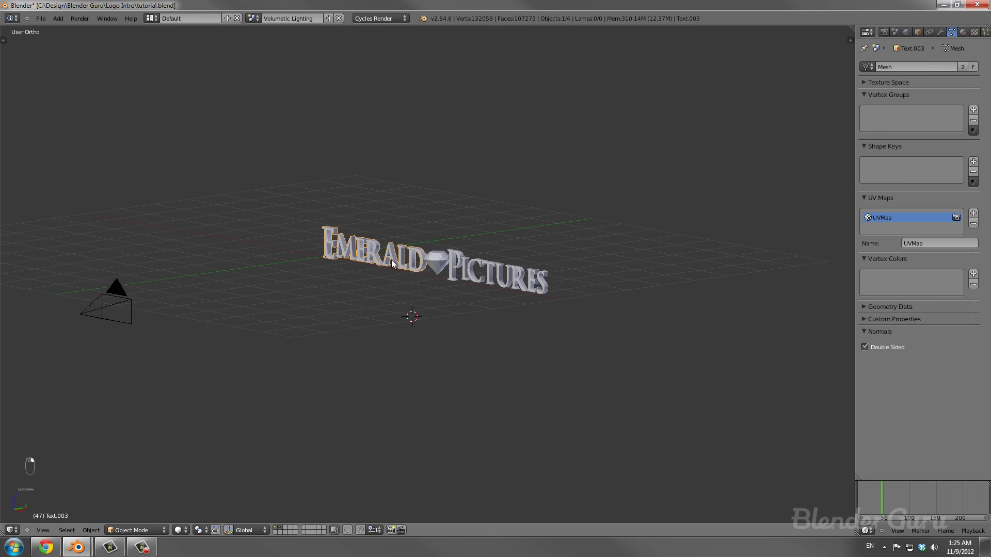
key("ctrl+z")
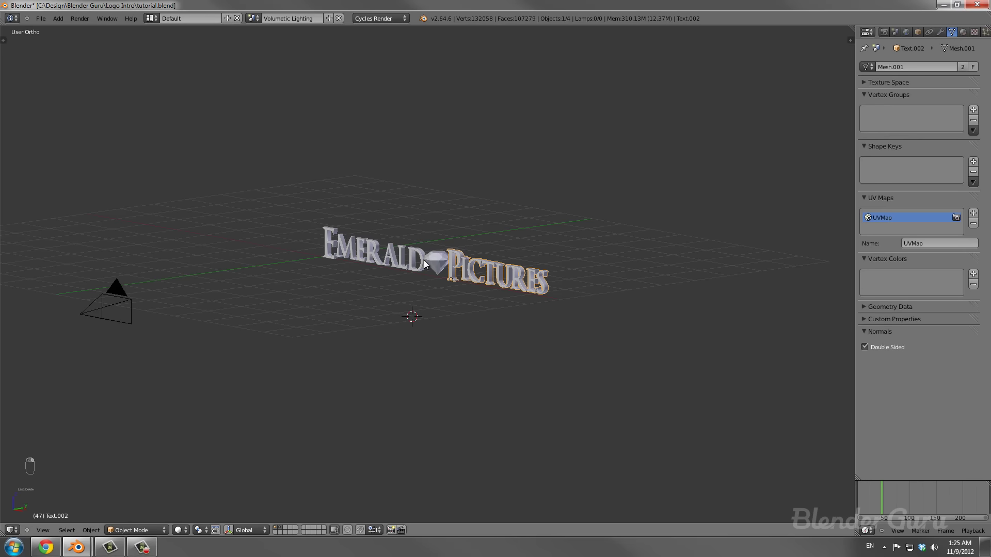
Save over tutorial.blend and set the Volumetric Lighting scene's render engine to Blender Render.
key("ctrl+s")
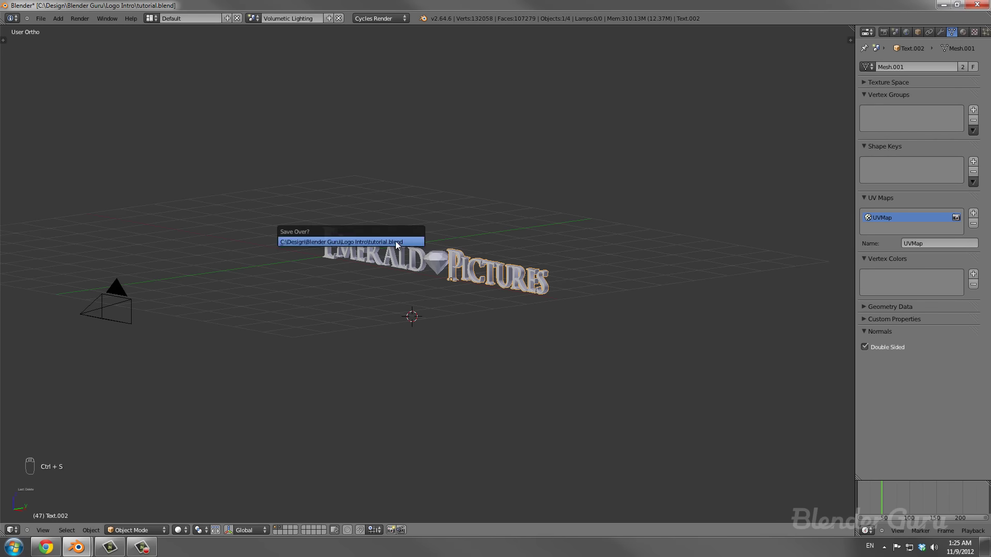
left_click(395, 240)
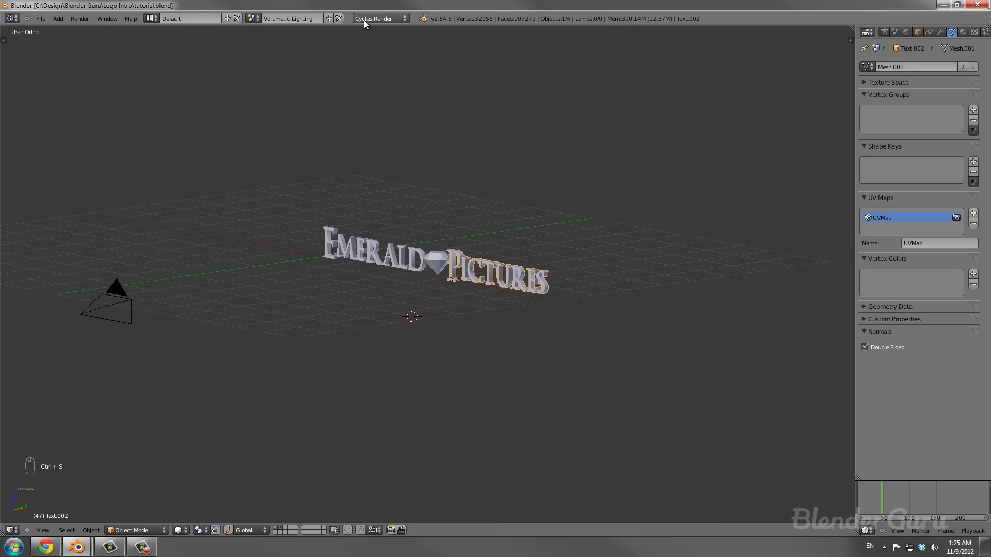
left_click(253, 18)
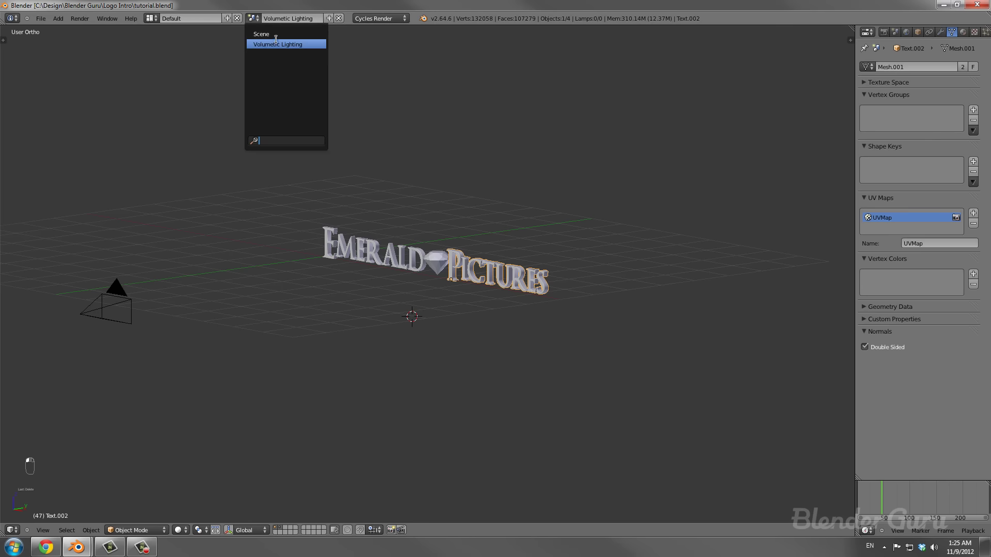
left_click(318, 45)
left_click(379, 18)
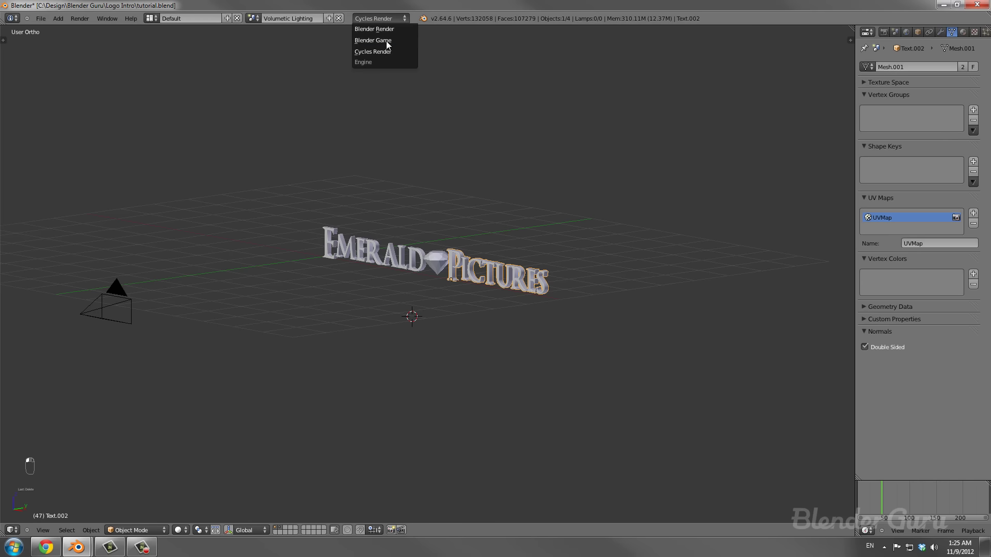
left_click(392, 30)
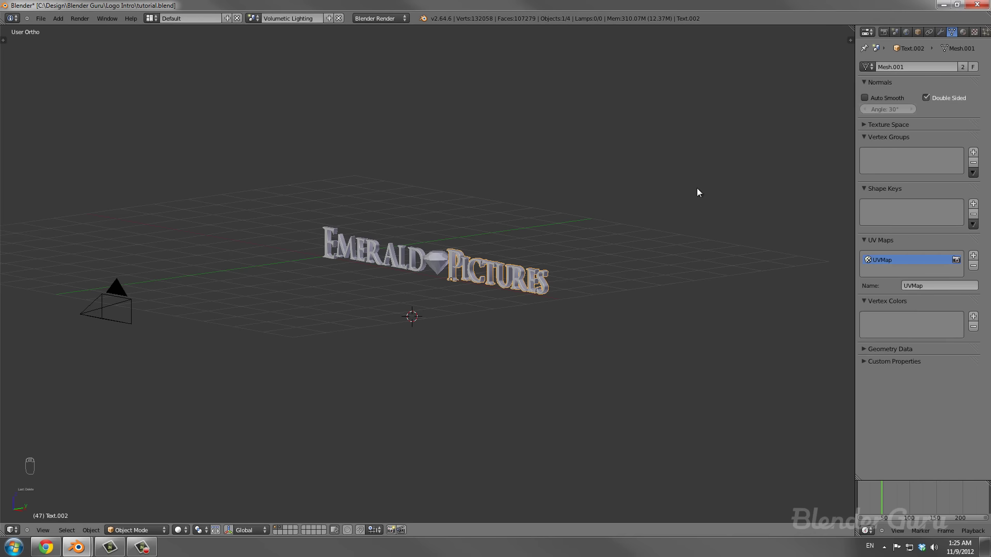
From the front view, add a Spot lamp at the scene centre, raise it above the Pictures text and tilt its beam down towards the gem.
key("KP_1")
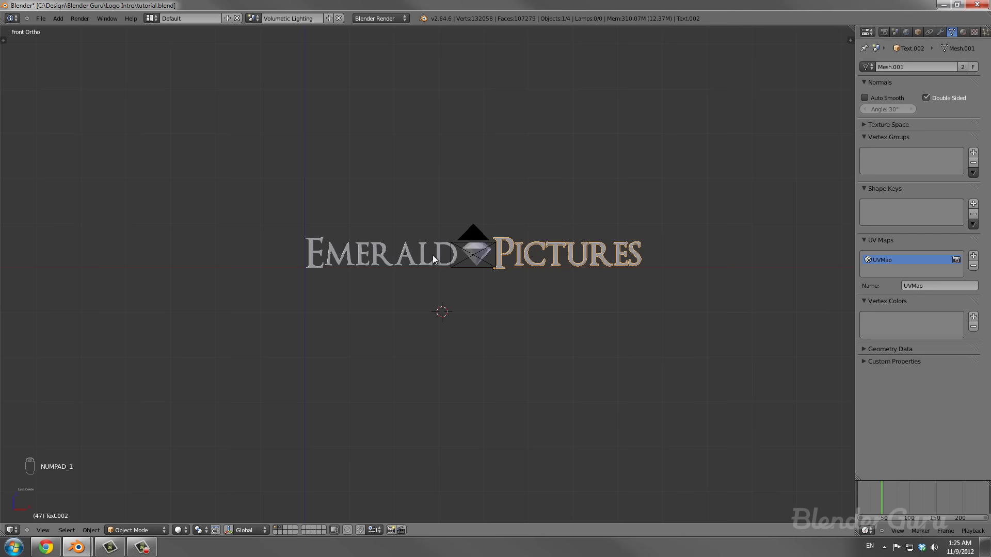
key("shift+a")
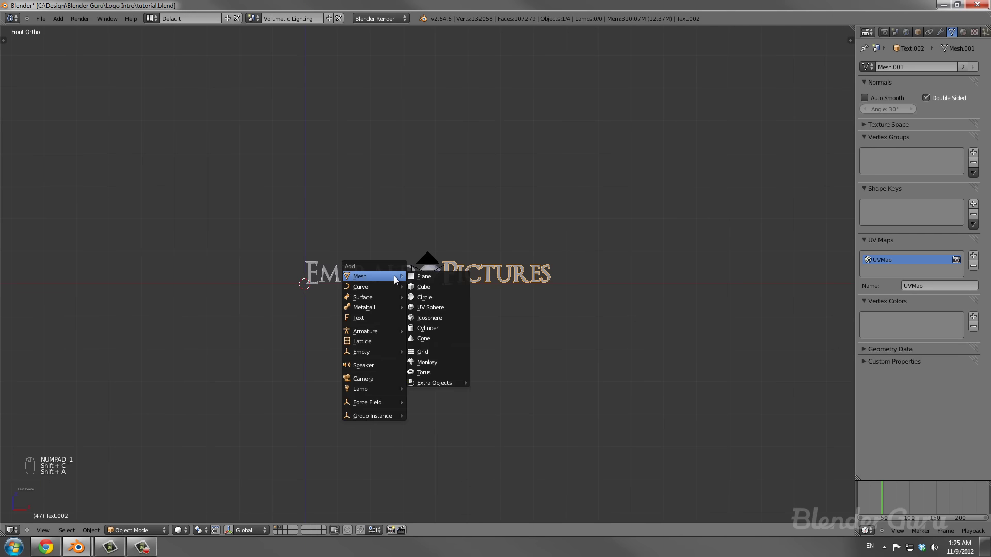
mouse_move(377, 390)
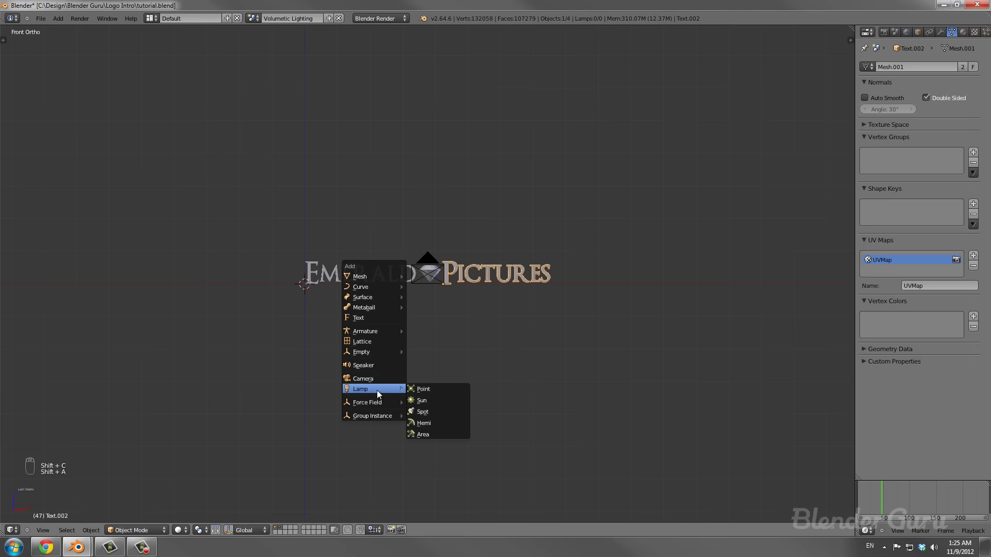
left_click(441, 410)
key("g")
key("r")
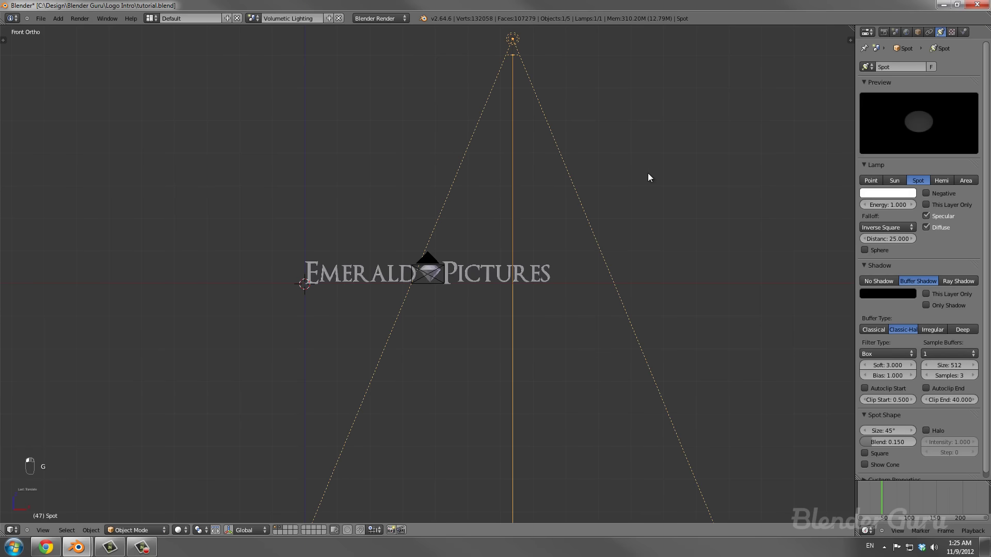
left_click(619, 269)
key("g")
left_click(634, 244)
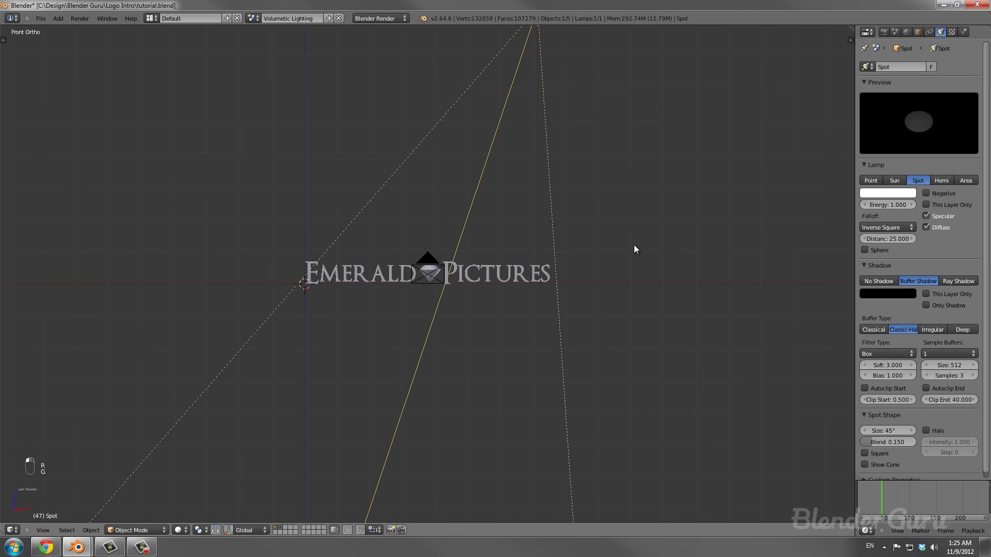
In the camera view, fine-tune the spot lamp's position so its cone covers the whole logo and crosses the frame diagonally.
key("KP_0")
key("g")
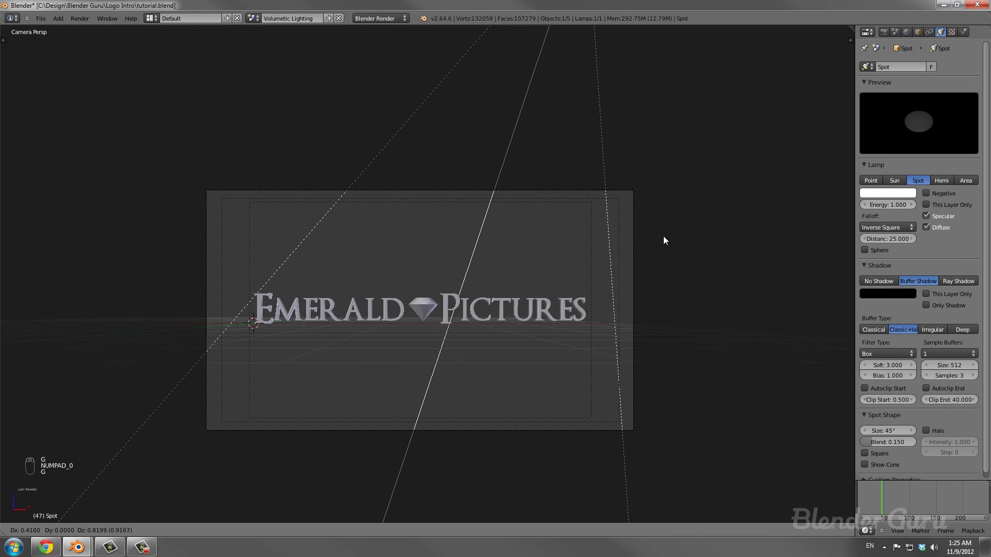
left_click(669, 210)
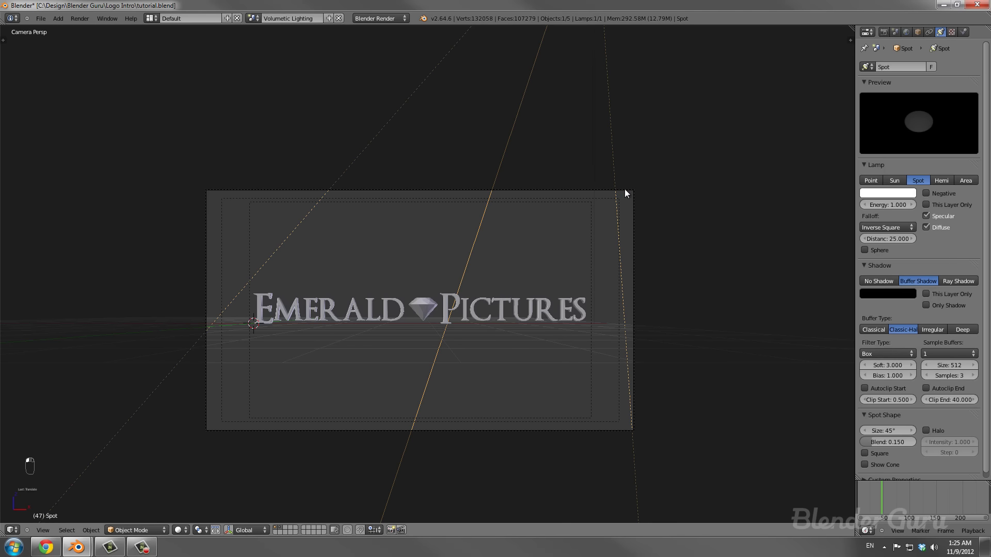
key("g")
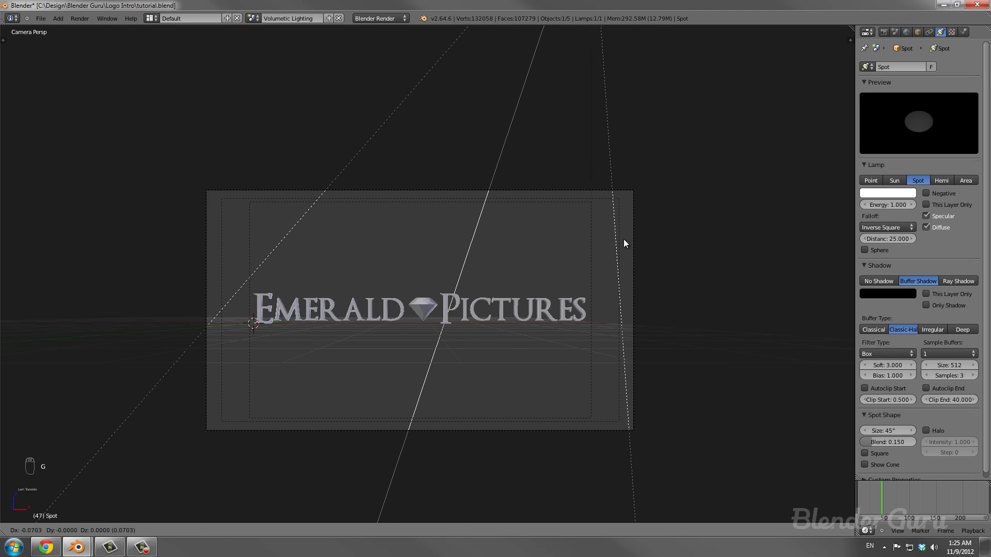
left_click(625, 240)
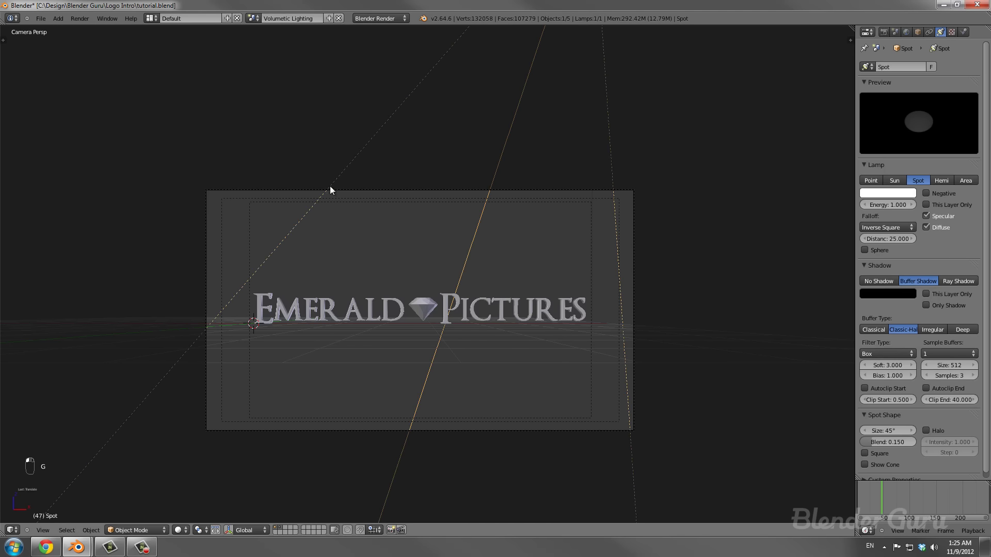
key("g")
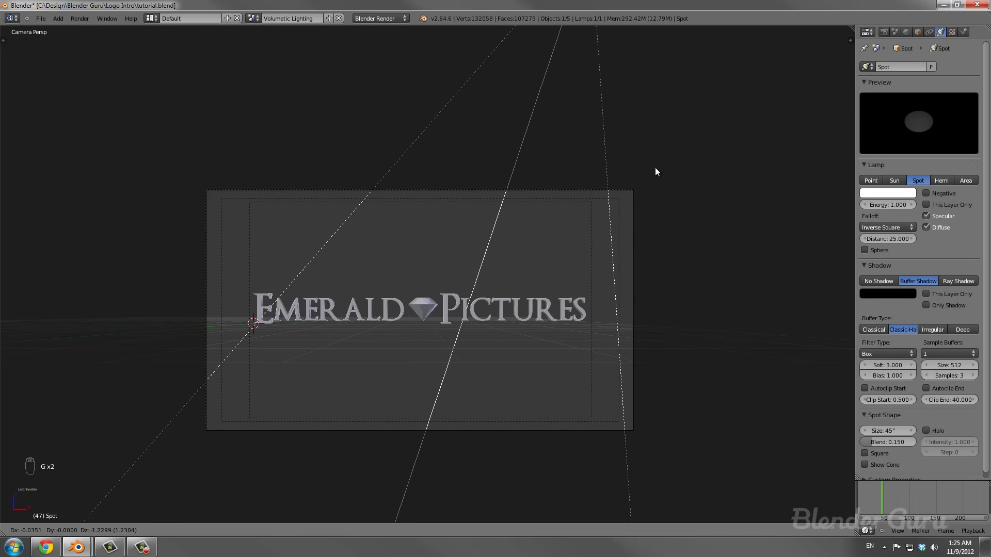
left_click(655, 125)
key("g")
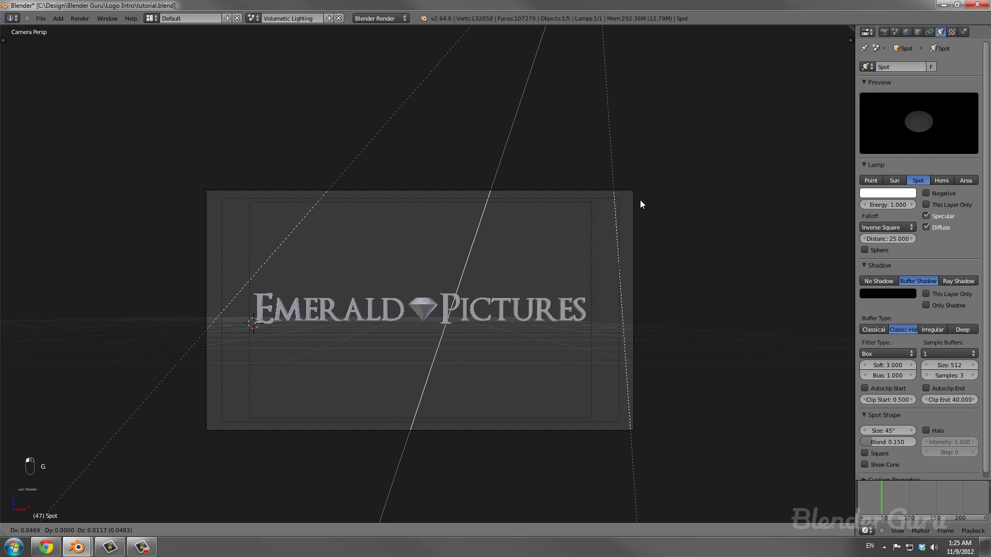
left_click(640, 205)
Enable Halo on the spot lamp with Step set to 4, and save over tutorial.blend.
scroll(905, 244, "down", 1)
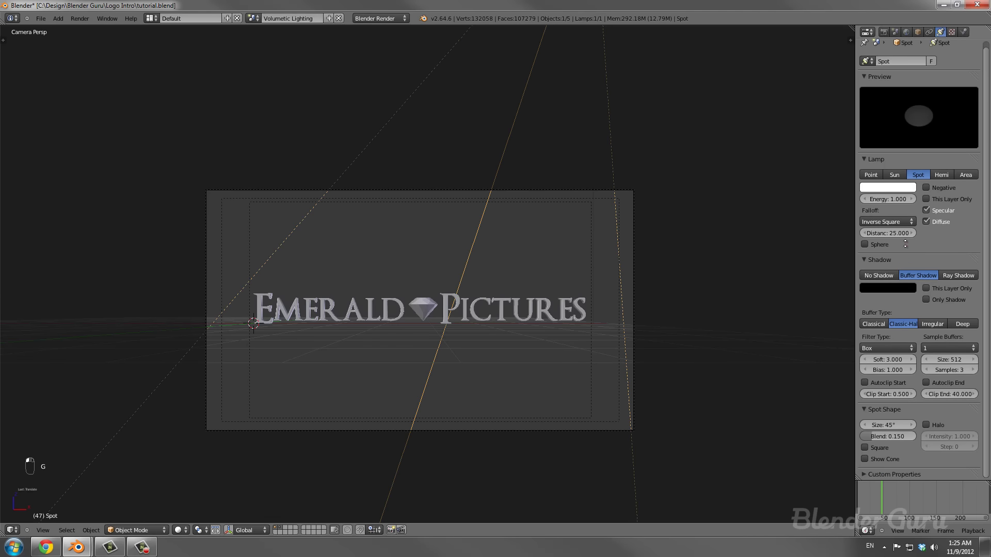
left_click(927, 425)
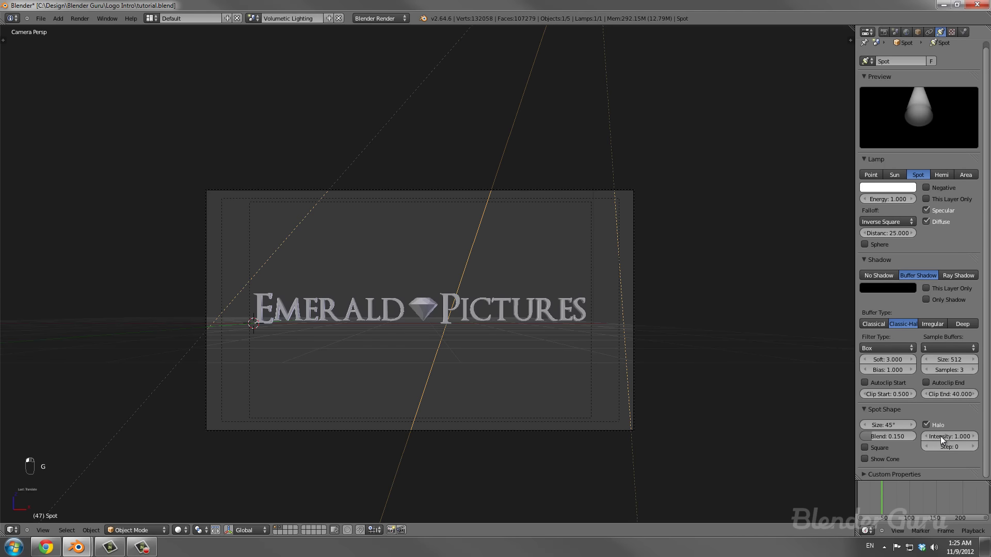
left_click(972, 447)
left_click(972, 447)
key("ctrl+s")
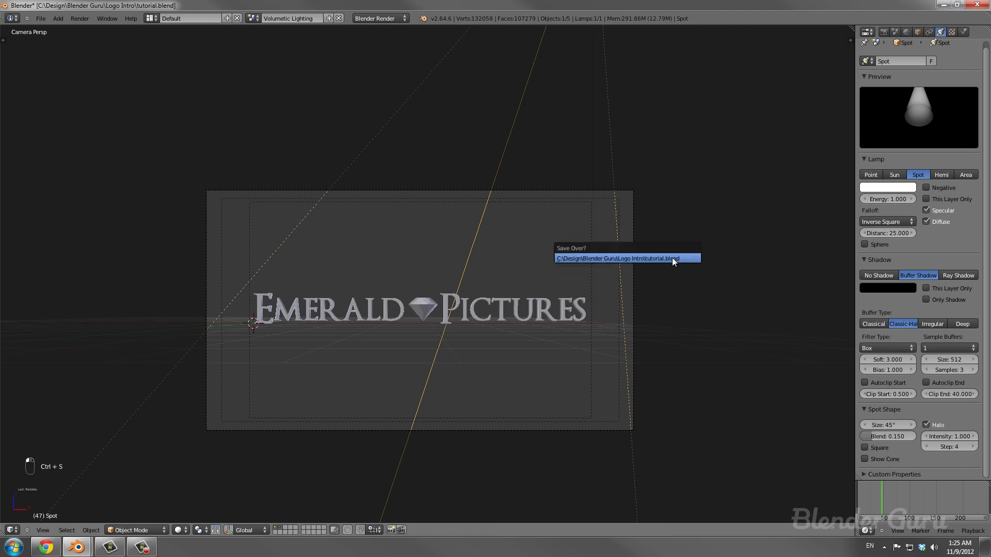
left_click(671, 258)
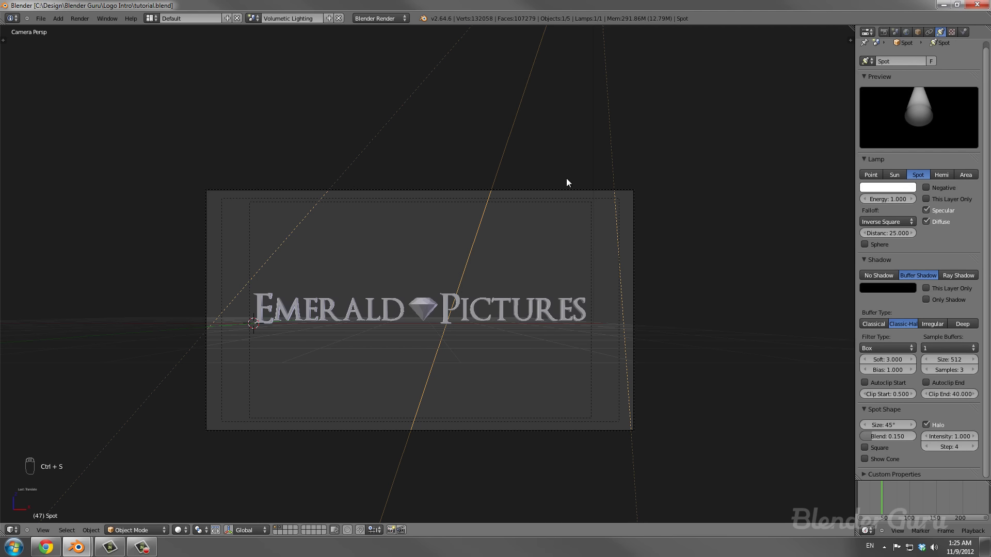
Render frame 47 and examine the spot lamp's light cone and the shadows cast by the logo.
key("F12")
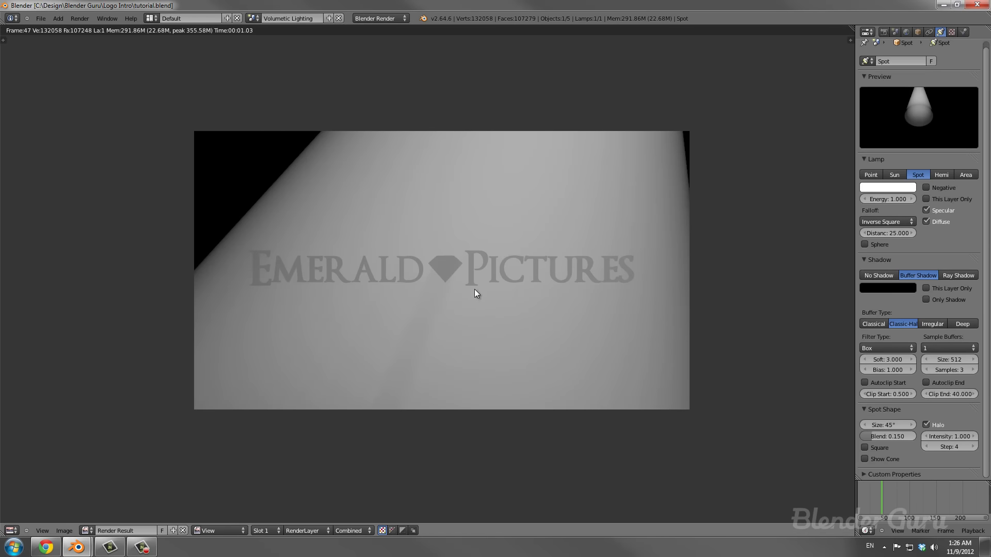
scroll(453, 307, "up", 2)
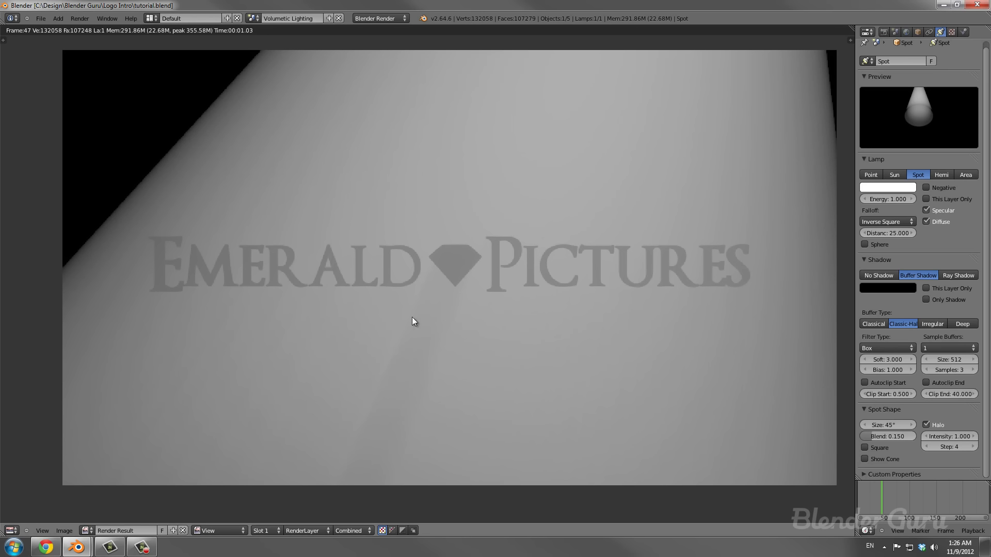
scroll(450, 238, "down", 4)
scroll(450, 239, "up", 2)
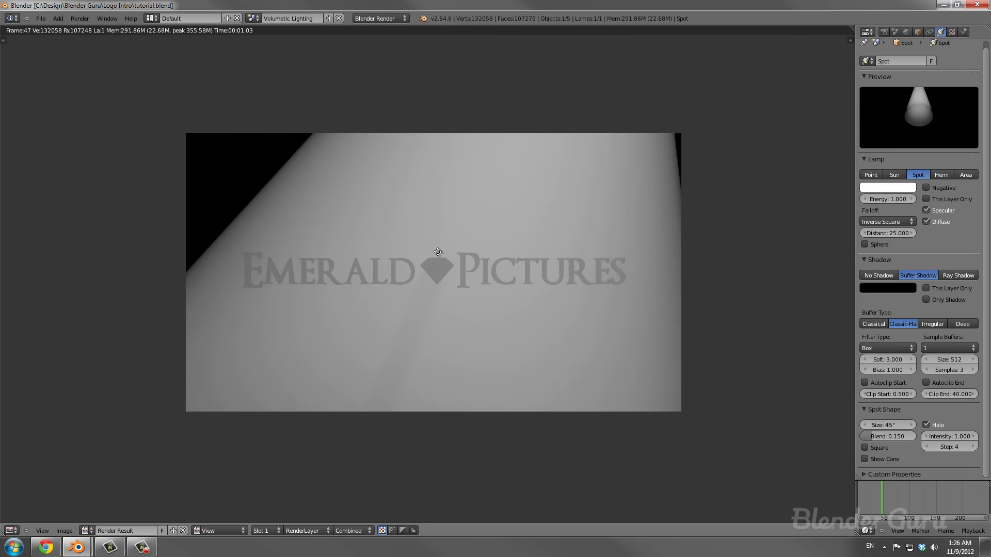
middle_click_drag(479, 243, 429, 255)
key("Escape")
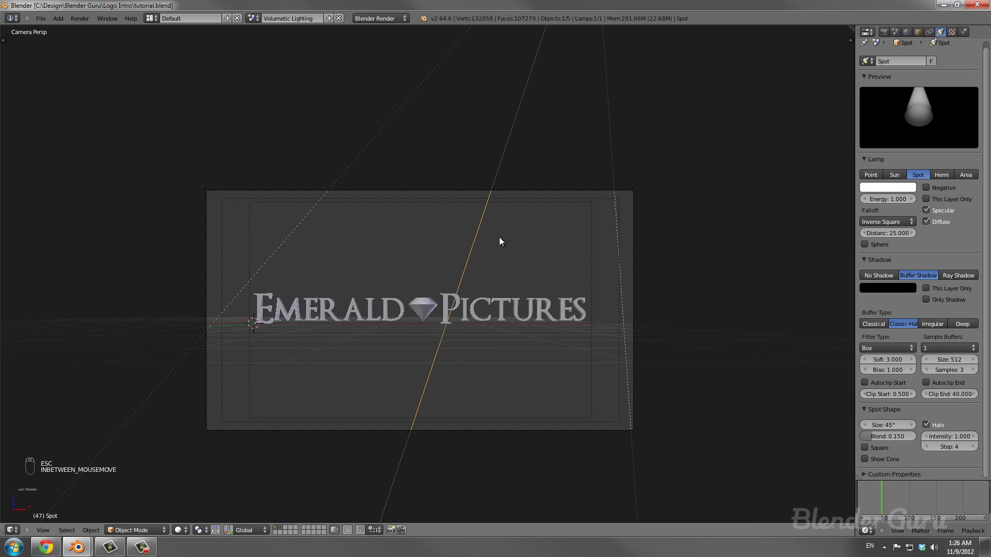
key("F11")
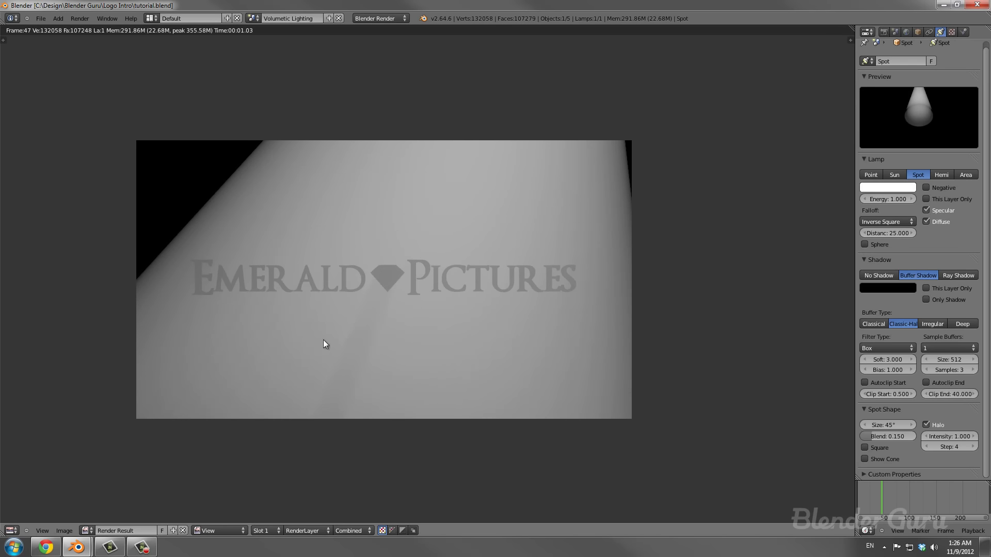
key("Escape")
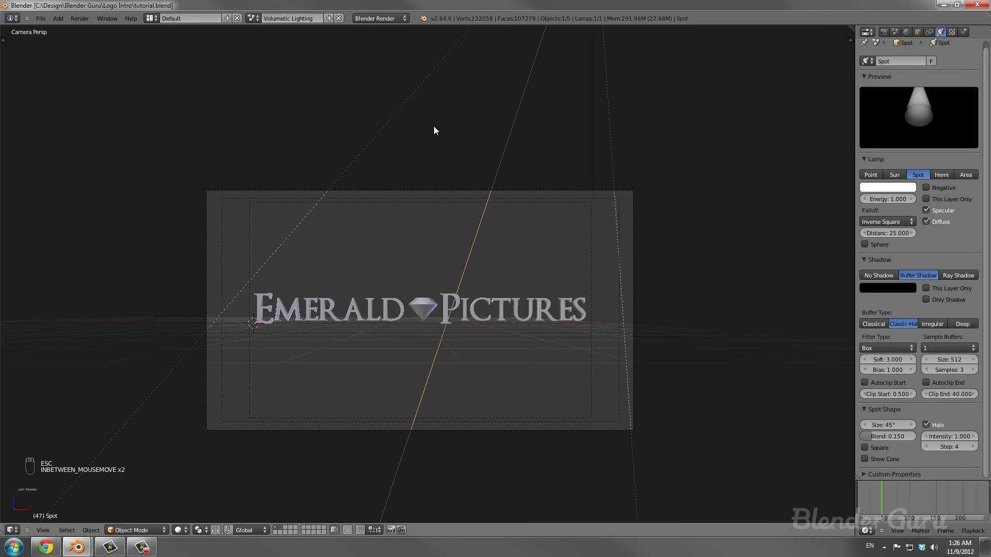
Show the Volumetric Lighting scene from above in wireframe and save over tutorial.blend.
key("KP_7")
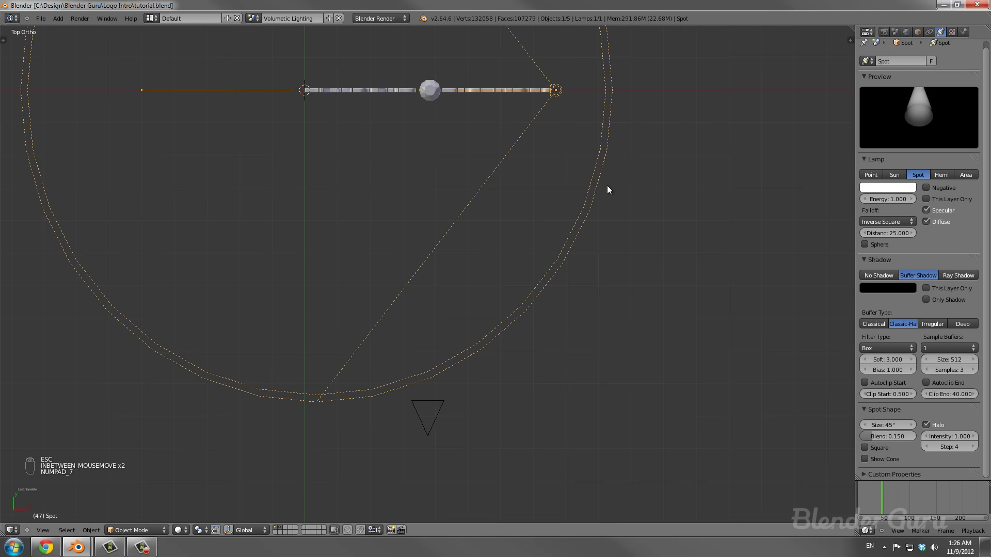
key("z")
middle_click_drag(463, 163, 439, 234, "shift")
key("ctrl+s")
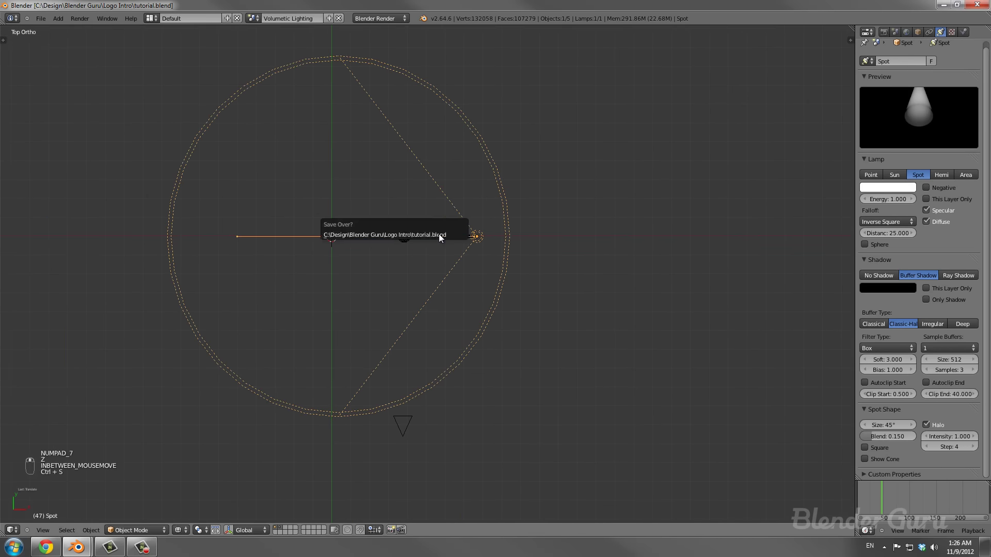
left_click(438, 234)
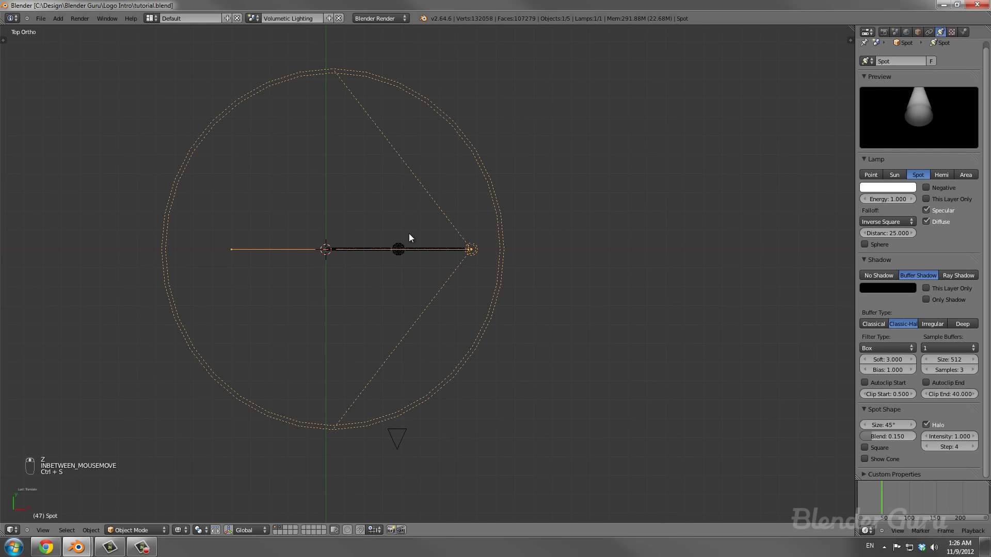
key("ctrl+s")
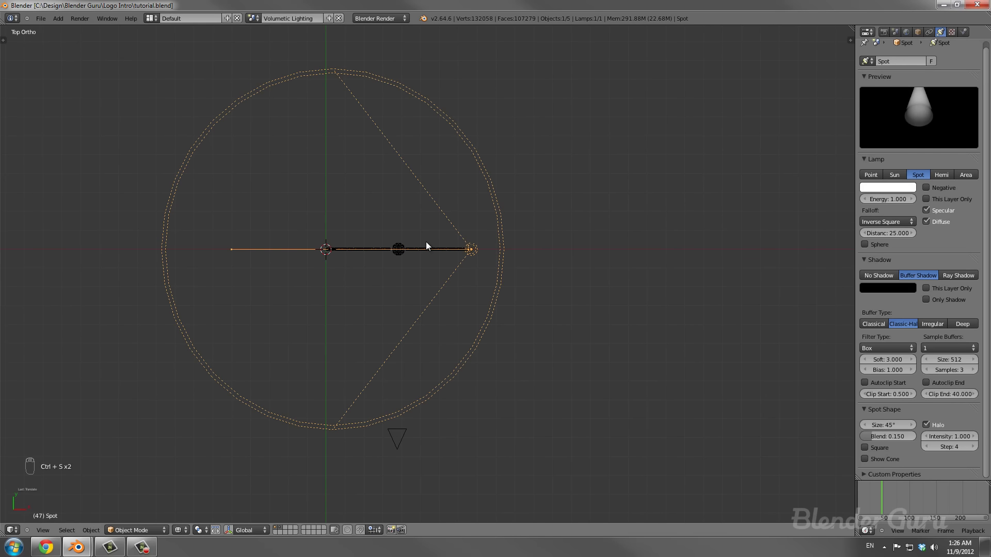
Add a mesh plane and move it along the logo toward the spot lamp.
key("shift+a")
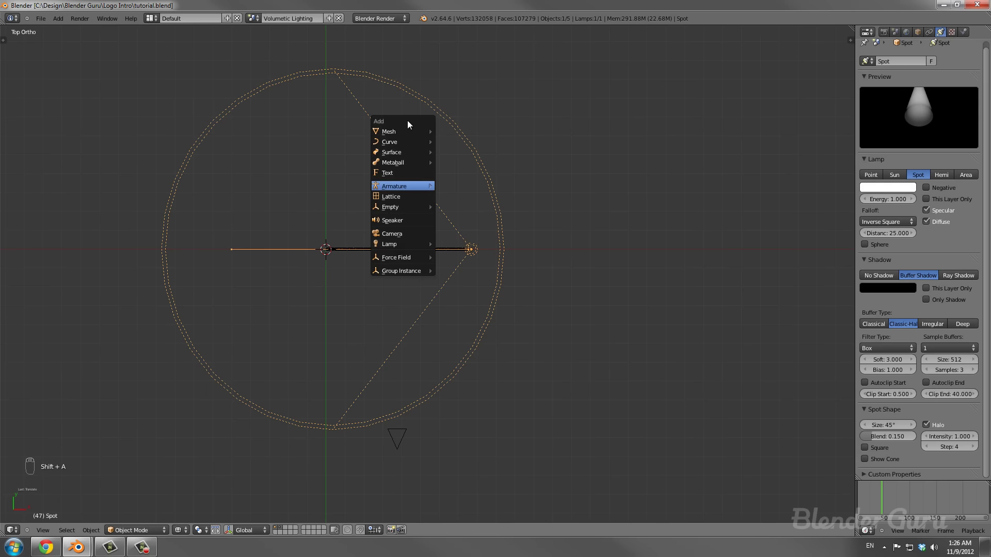
left_click(446, 131)
scroll(439, 242, "up", 2)
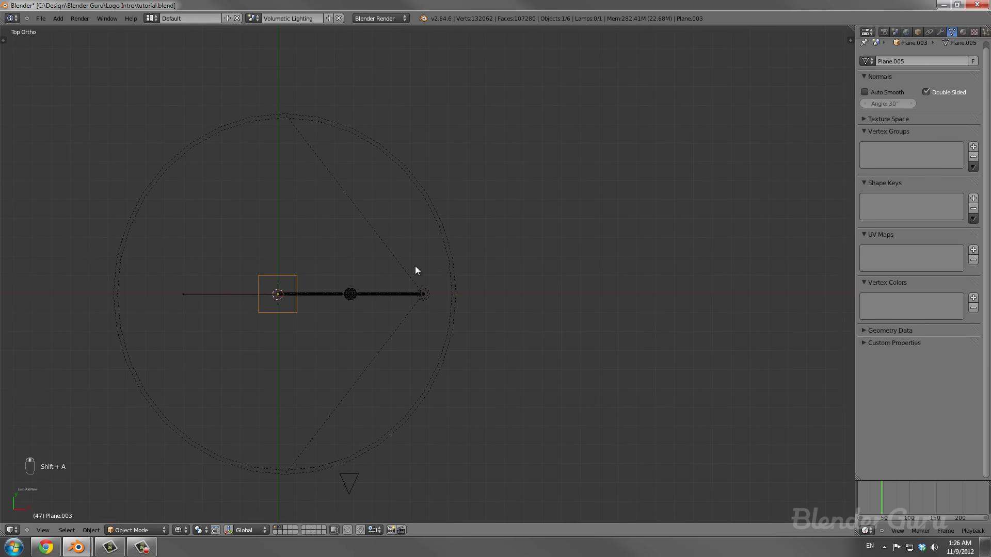
key("g")
left_click(514, 267)
scroll(500, 267, "up", 2)
scroll(434, 294, "up", 4)
Subdivide the plane repeatedly into a dense grid of 4096 faces.
key("Tab")
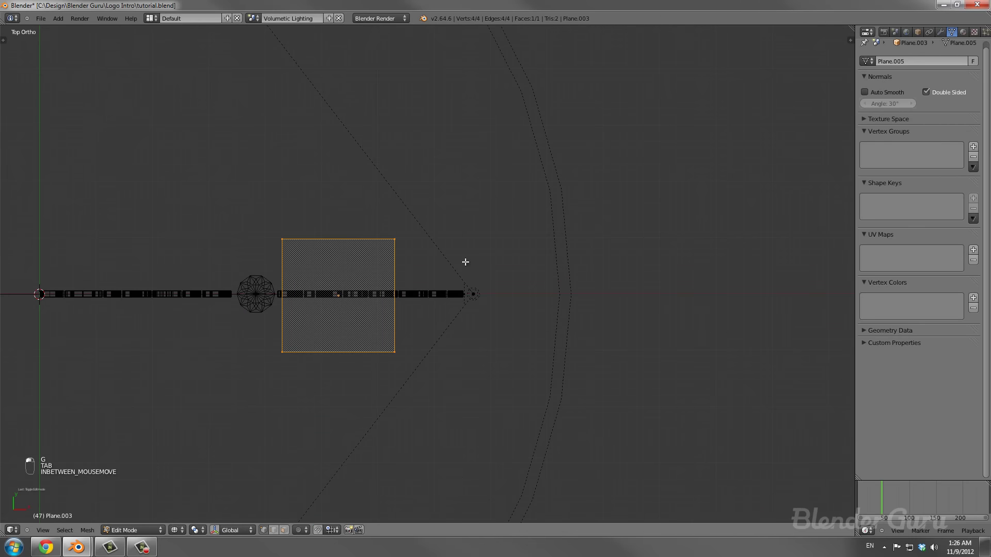
middle_click_drag(427, 305, 448, 259, "shift")
key("w")
key("w")
key("w")
key("w")
key("w")
key("w")
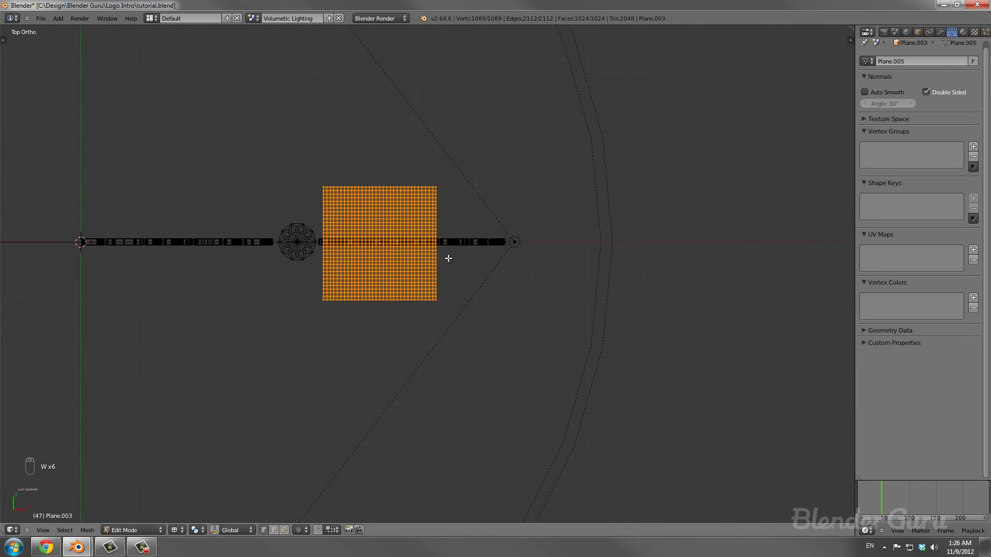
key("w")
scroll(448, 259, "up", 3)
scroll(448, 258, "up", 2)
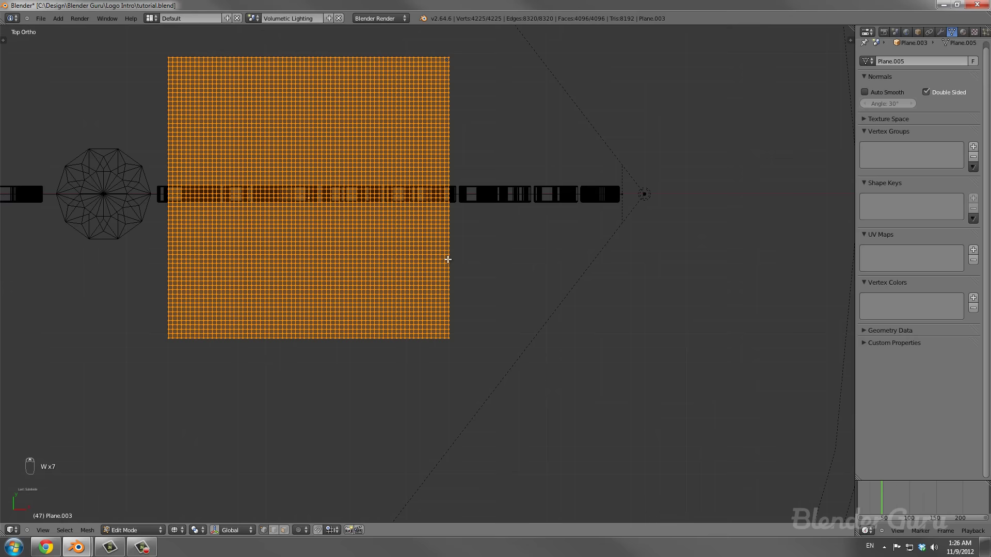
scroll(447, 259, "up", 1)
scroll(447, 257, "down", 3)
Subdivide the whole plane once more into an even finer grid.
mouse_move(447, 258)
middle_mouse_down()
mouse_move(451, 173)
mouse_move(451, 247)
middle_mouse_up()
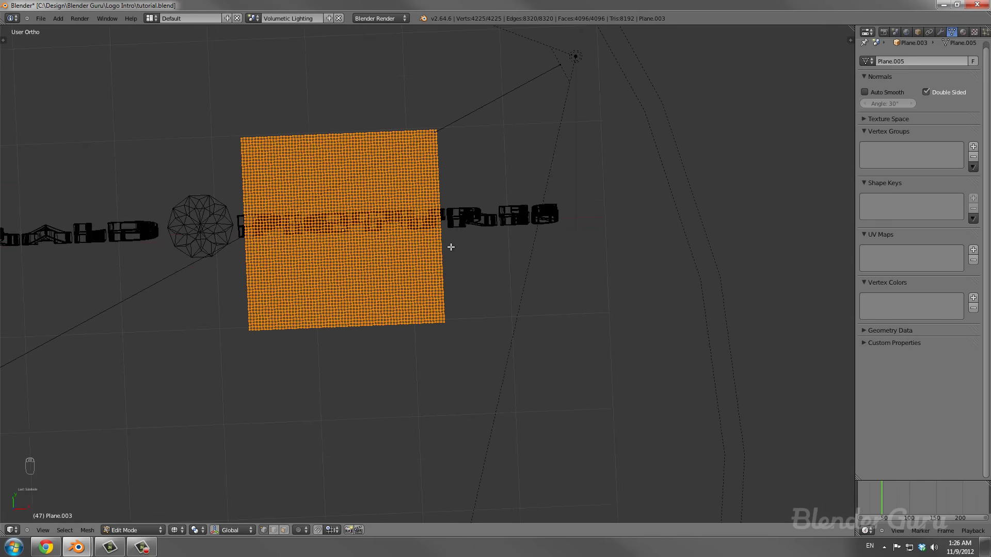
key("w")
left_click(451, 247)
scroll(451, 247, "up", 4)
scroll(451, 247, "down", 1)
scroll(451, 247, "down", 3)
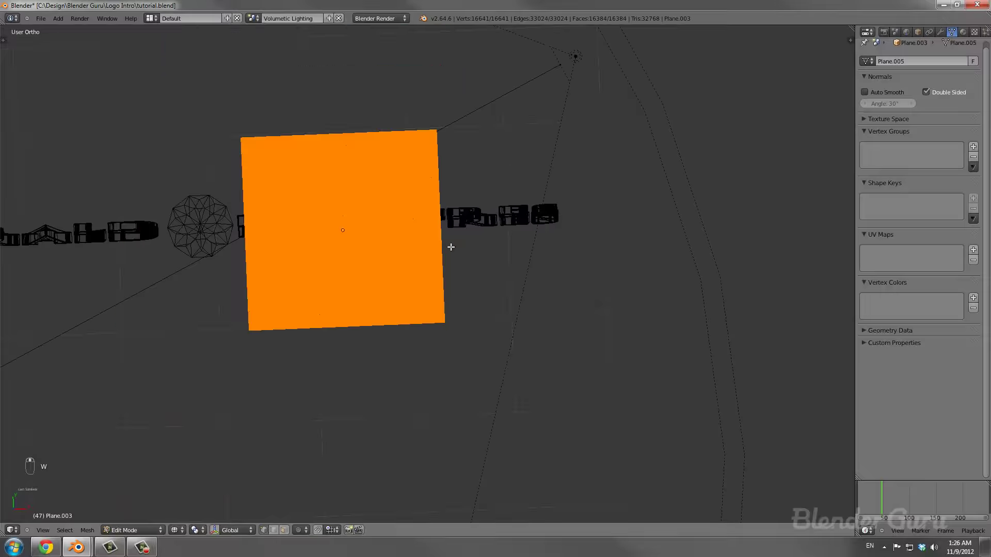
Enlarge the plane by about half and position it a short distance below the spot lamp, across its light cone.
key("KP_7")
scroll(452, 248, "down", 2)
key("Tab")
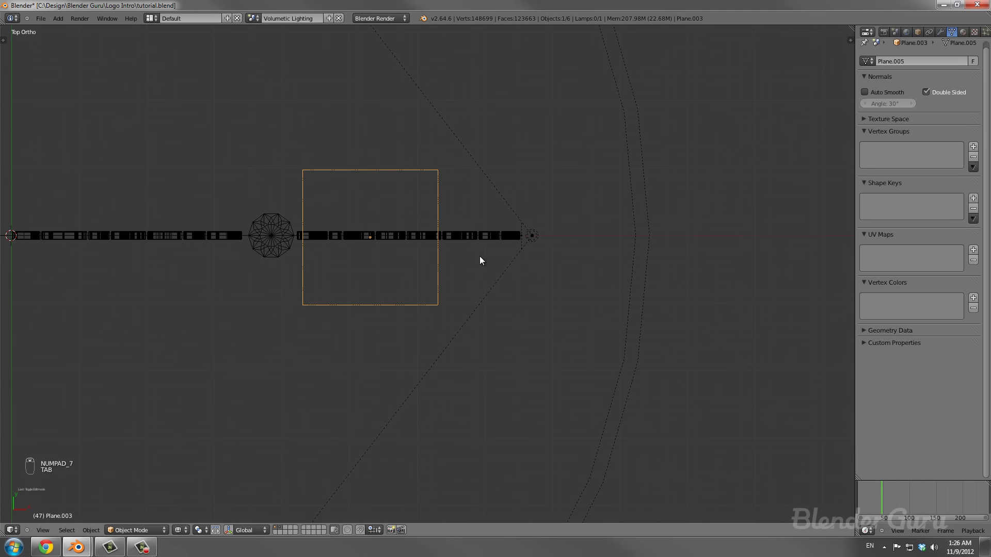
key("s")
left_click(535, 277)
key("g")
left_click(574, 279)
key("KP_1")
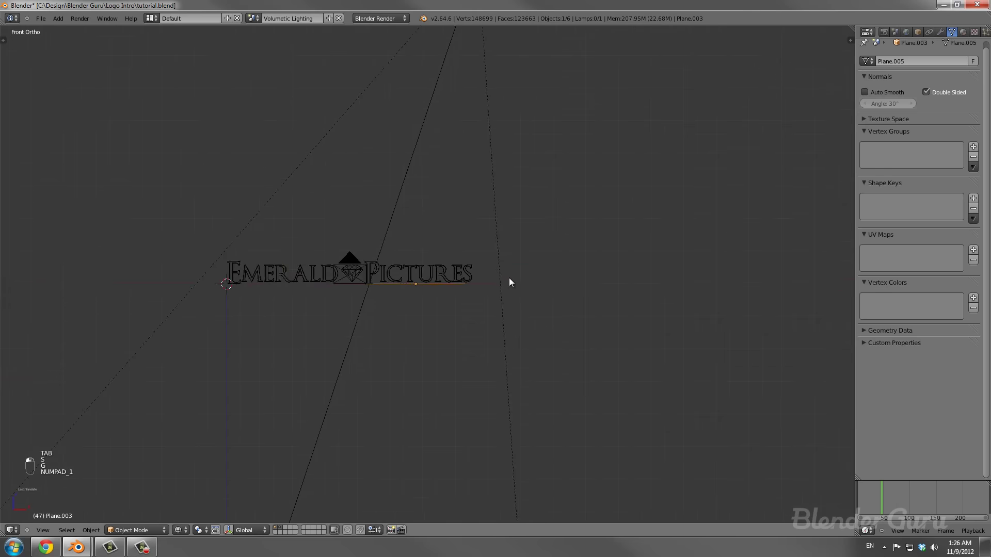
key("g")
left_click(521, 146)
key("r")
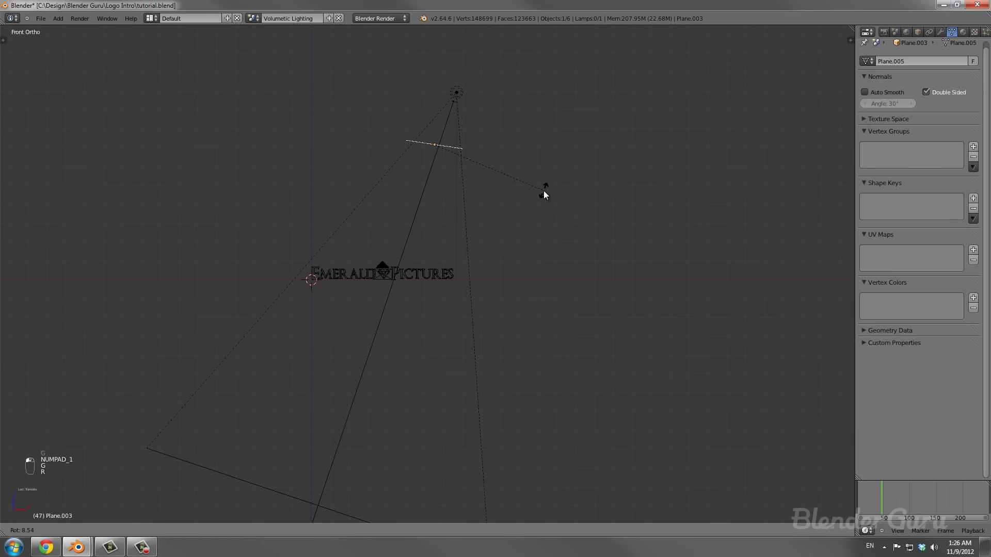
right_click(544, 191)
scroll(511, 191, "up", 2)
Seen from above, circle-select scattered round patches of vertices across the plane.
key("KP_7")
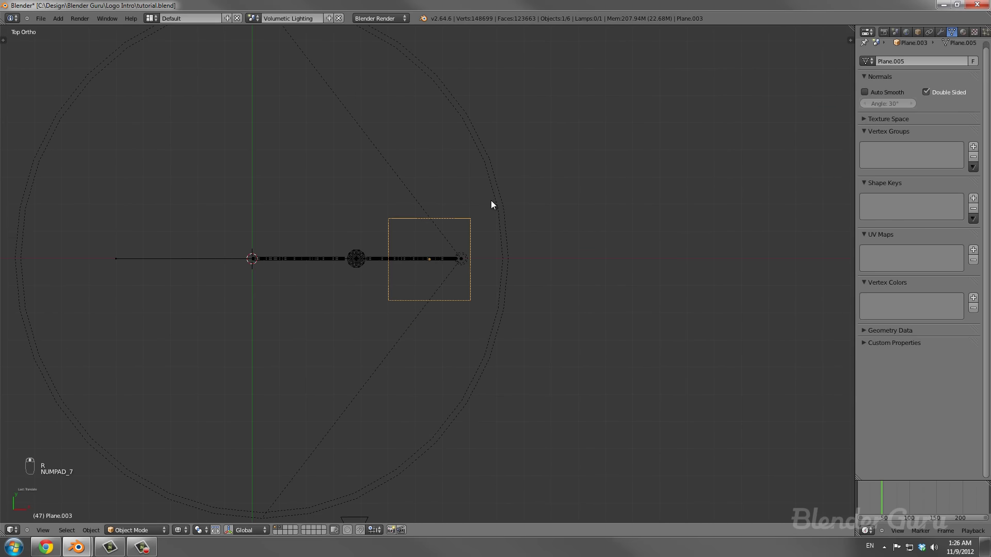
key("Tab")
scroll(491, 201, "up", 6)
key("a")
scroll(454, 252, "down", 2)
key("c")
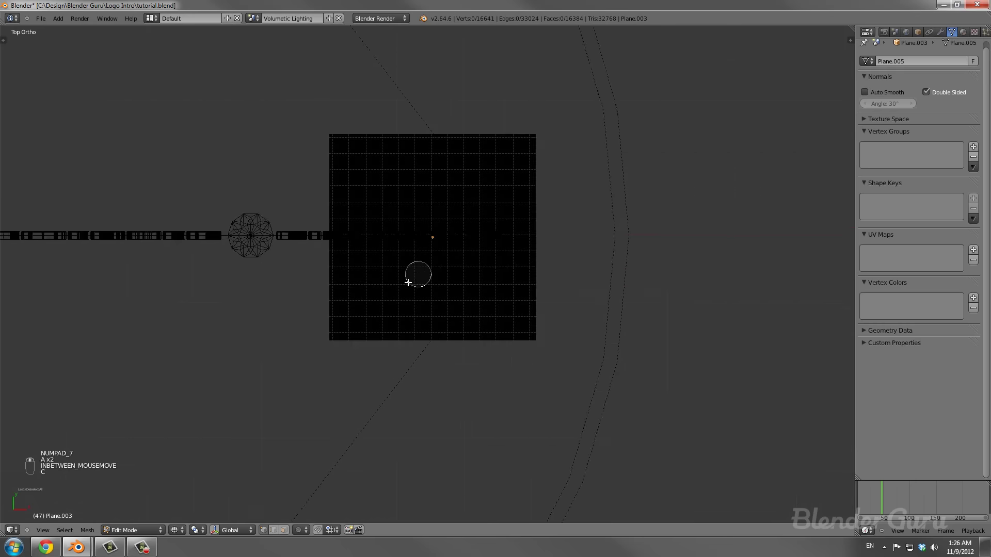
mouse_move(403, 289)
left_mouse_down()
mouse_move(402, 241)
mouse_move(432, 235)
mouse_move(399, 164)
mouse_move(365, 142)
mouse_move(441, 207)
mouse_move(499, 299)
left_mouse_up()
scroll(578, 276, "up", 4)
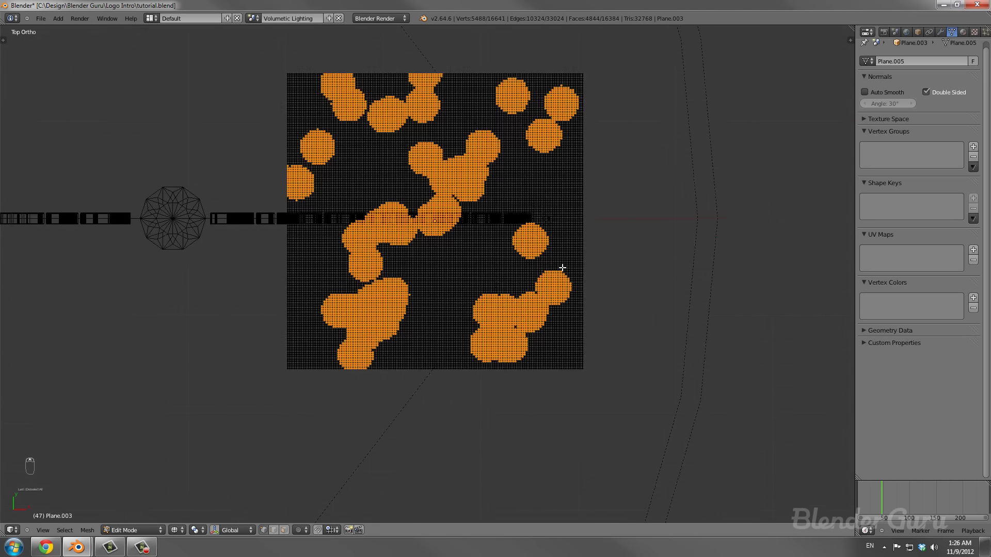
Undo the patch selection and the last subdivision of the plane.
key("Tab")
key("Tab")
key("ctrl+z")
key("ctrl+z")
key("ctrl+z")
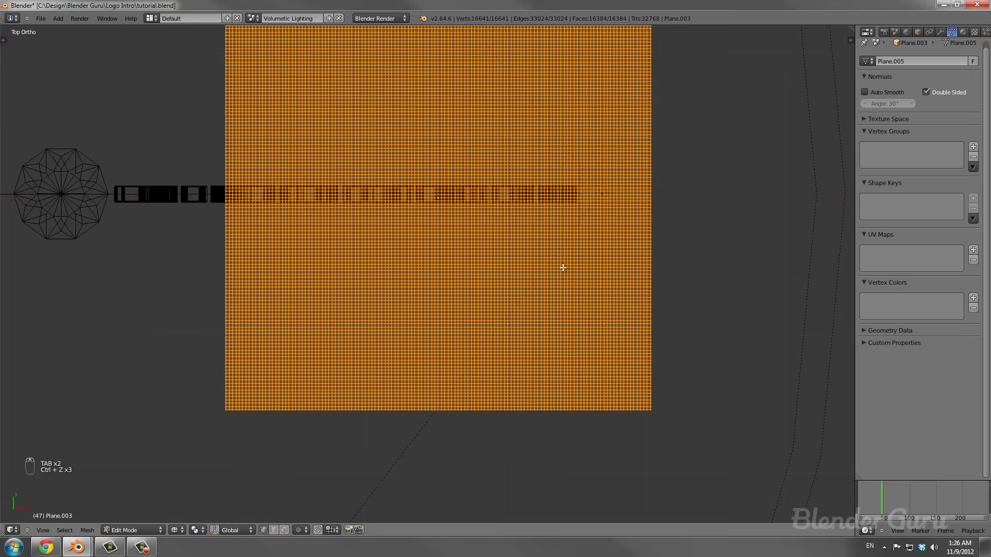
key("ctrl+z")
key("ctrl+z")
key("Tab")
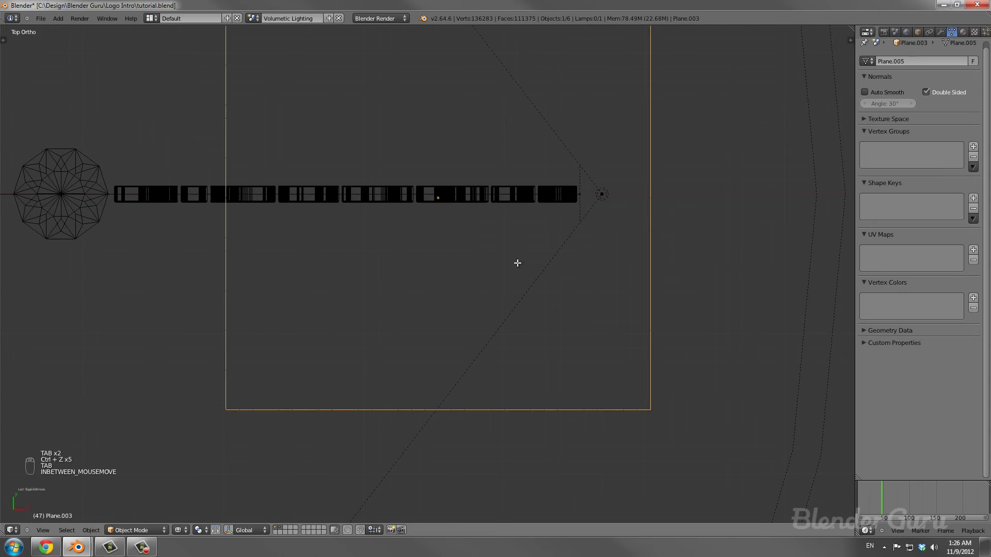
Clear the plane's selection and circle-select large irregular patches of vertices all over it.
key("Tab")
key("a")
key("a")
key("c")
mouse_move(424, 336)
left_mouse_down()
mouse_move(431, 234)
mouse_move(367, 44)
mouse_move(421, 188)
mouse_move(407, 395)
mouse_move(632, 401)
mouse_move(645, 330)
left_mouse_up()
right_click(645, 323)
scroll(645, 322, "down", 4)
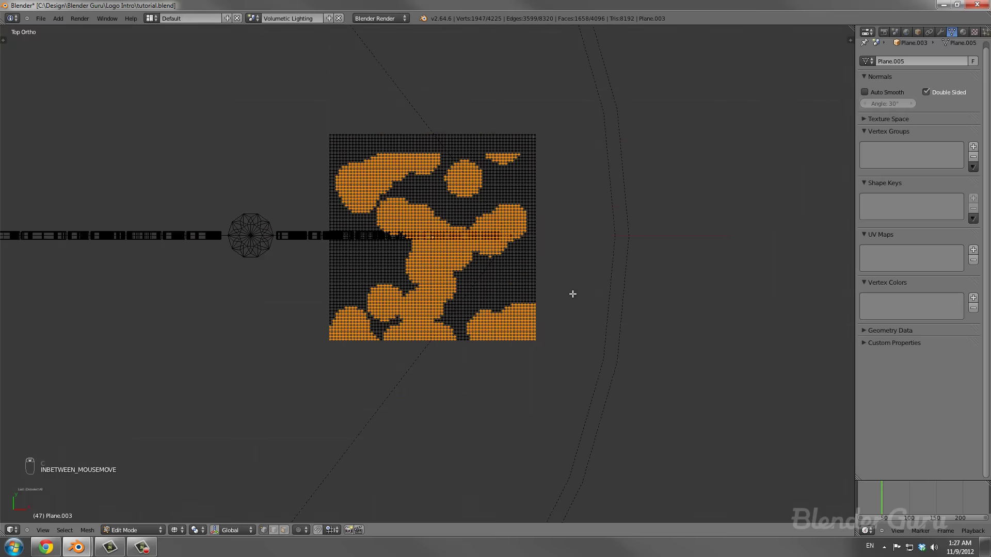
key("c")
mouse_move(527, 270)
left_mouse_down()
mouse_move(533, 217)
mouse_move(432, 147)
mouse_move(556, 133)
mouse_move(326, 265)
left_mouse_up()
Deselect round spots within the large selected patches on the plane to break them up.
middle_click_drag(408, 243, 472, 249)
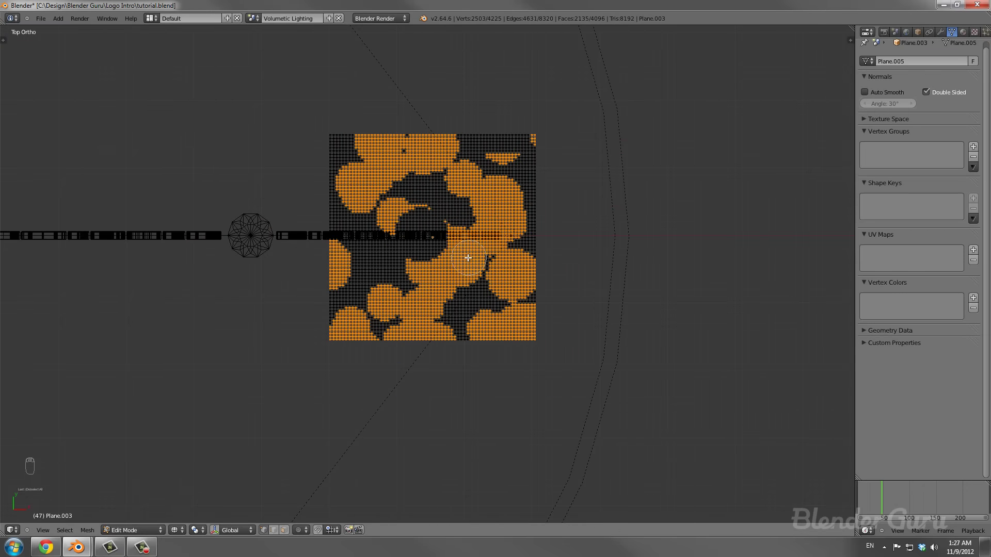
middle_click(466, 256)
middle_click(432, 281)
middle_click(396, 329)
middle_click(505, 325)
middle_click(519, 281)
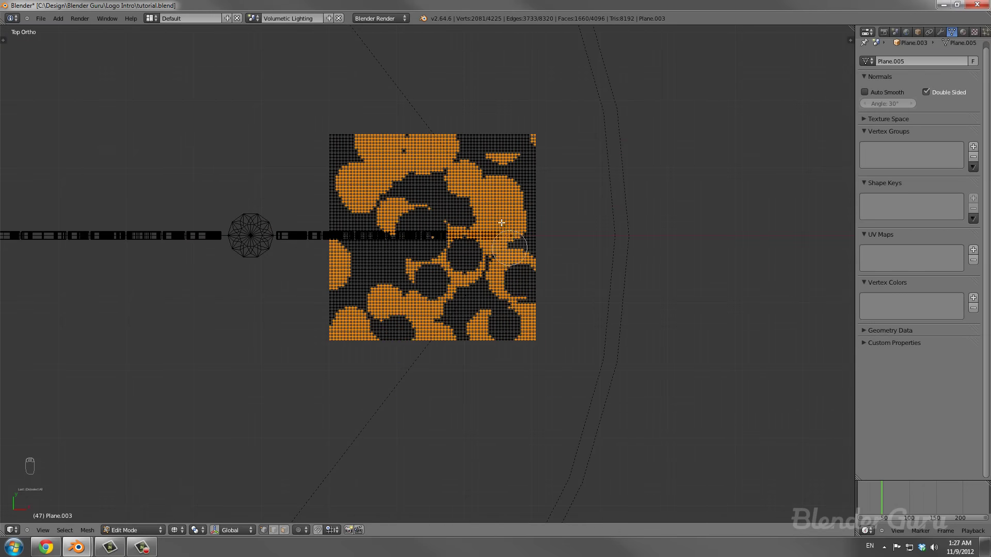
middle_click(504, 220)
middle_click(429, 156)
middle_click(383, 159)
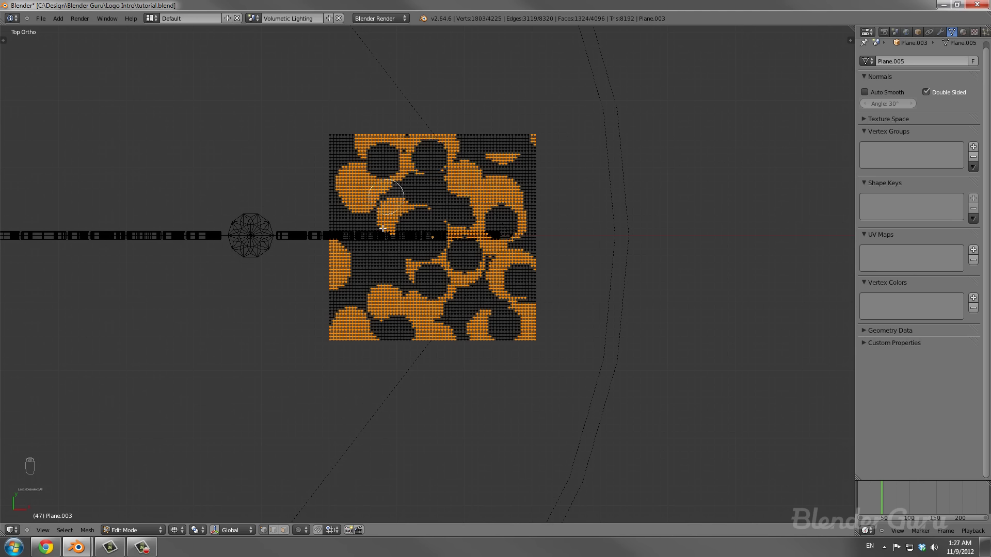
Refine the blotchy selection by adding small round patches in the gaps and deselecting more spots across the plane.
left_click(443, 208)
left_click(427, 233)
left_click(394, 259)
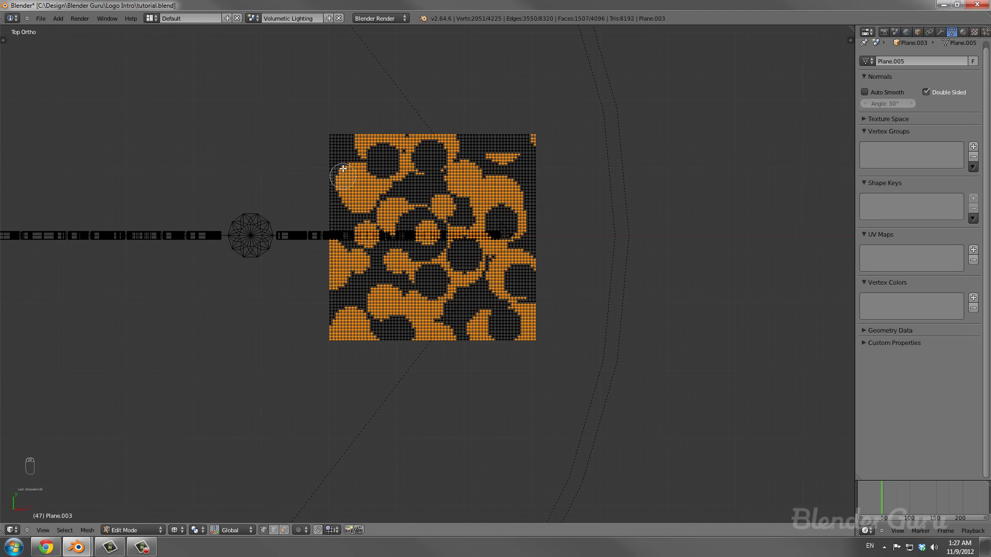
left_click(341, 147)
middle_click_drag(353, 172, 361, 199)
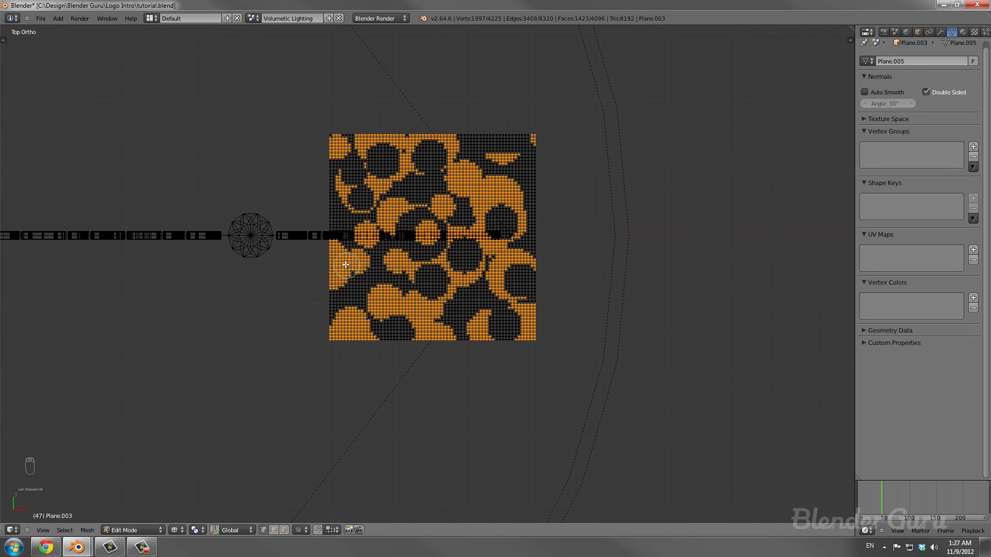
mouse_move(346, 264)
middle_mouse_down()
mouse_move(354, 328)
mouse_move(494, 290)
middle_mouse_up()
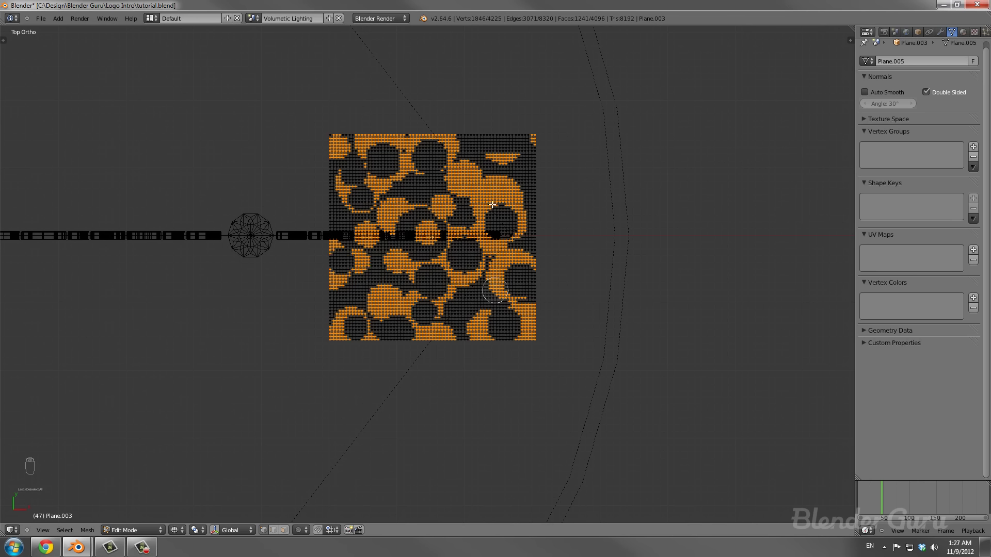
middle_click(486, 194)
left_click_drag(493, 180, 509, 151)
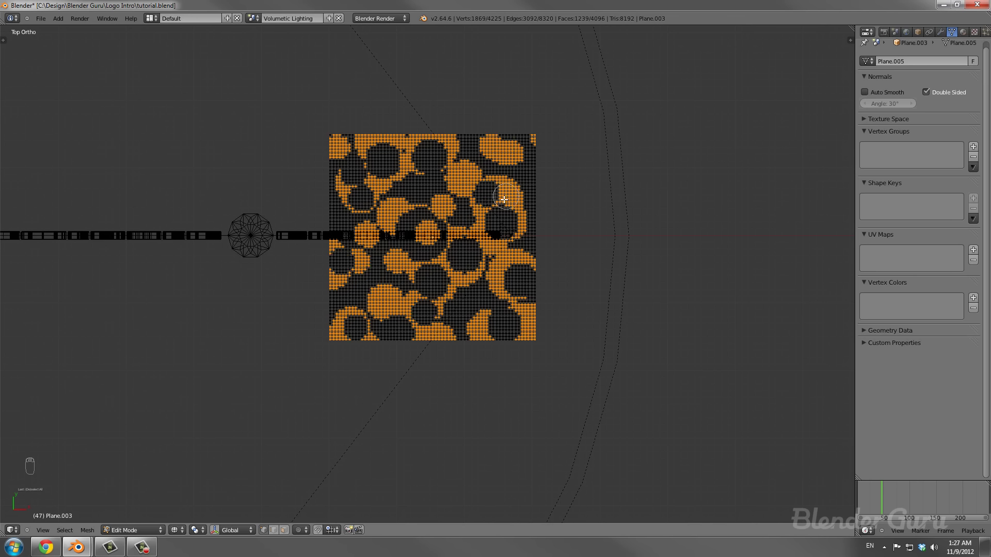
mouse_move(504, 199)
middle_mouse_down()
mouse_move(483, 178)
mouse_move(467, 178)
middle_mouse_up()
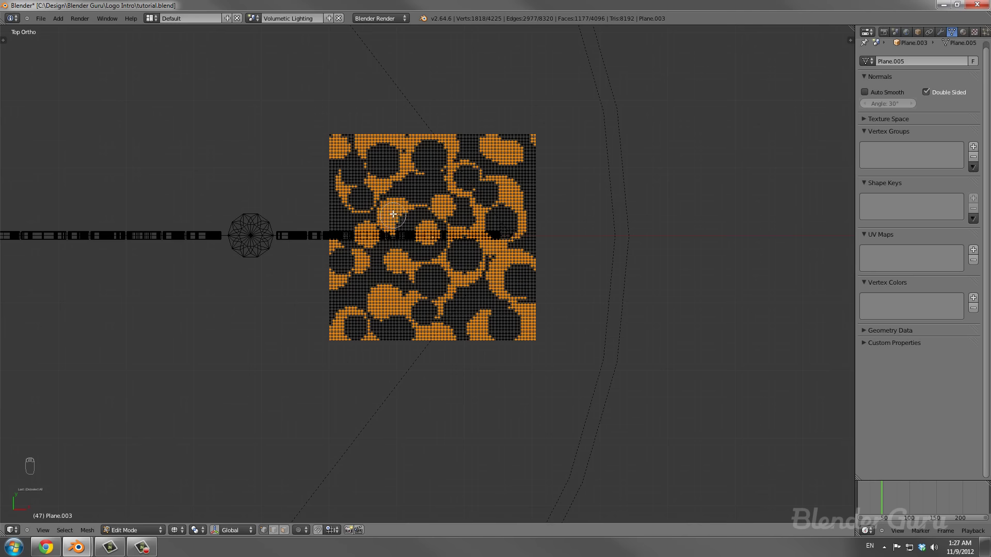
mouse_move(393, 215)
left_mouse_down()
mouse_move(419, 193)
mouse_move(438, 203)
mouse_move(475, 260)
mouse_move(487, 312)
left_mouse_up()
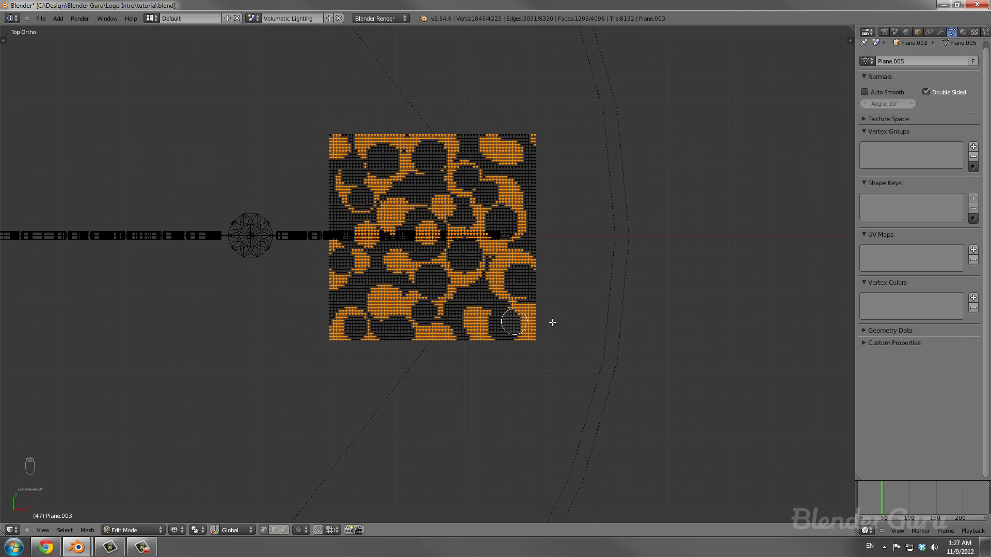
right_click(555, 277)
Delete the selected vertices to cut random holes in the plane, and return to Object Mode.
scroll(554, 277, "up", 3)
scroll(554, 274, "down", 2)
key("x")
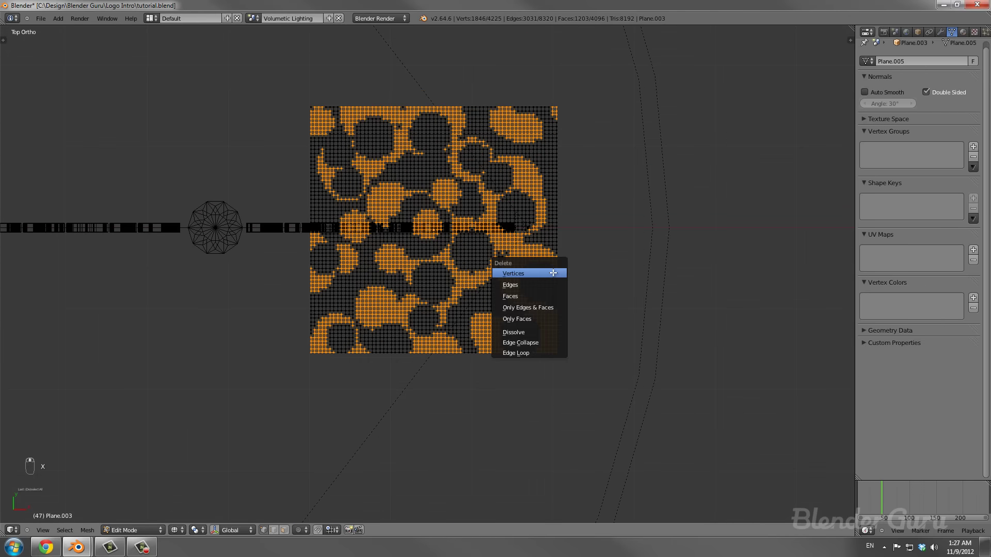
left_click(554, 272)
key("Tab")
scroll(475, 325, "down", 2)
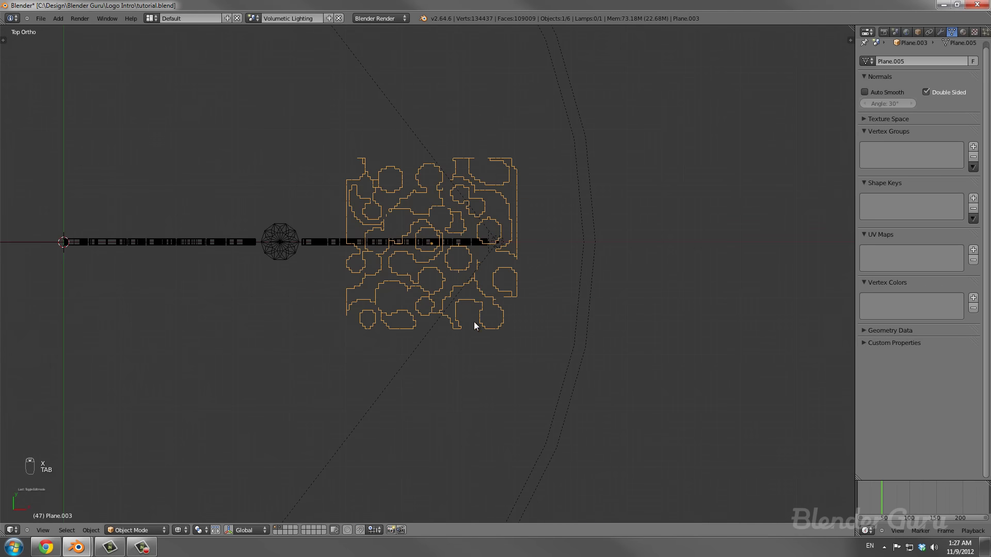
In the front view, tilt the perforated plane slightly so it sits more squarely across the spot lamp's beam.
key("KP_1")
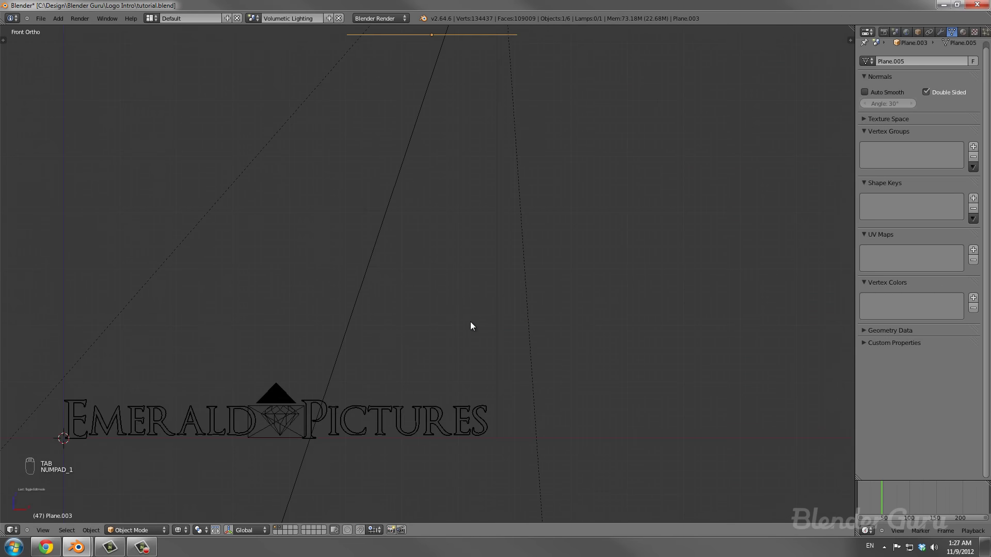
scroll(450, 271, "down", 3)
scroll(494, 249, "up", 2)
key("r")
left_click(493, 255)
scroll(494, 255, "up", 2)
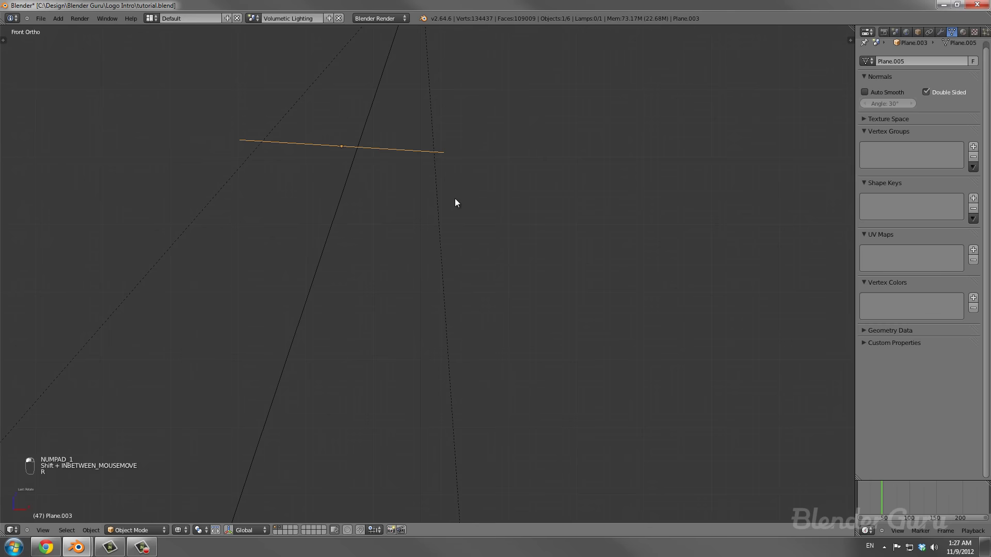
scroll(454, 201, "down", 2)
middle_click_drag(443, 187, 408, 212)
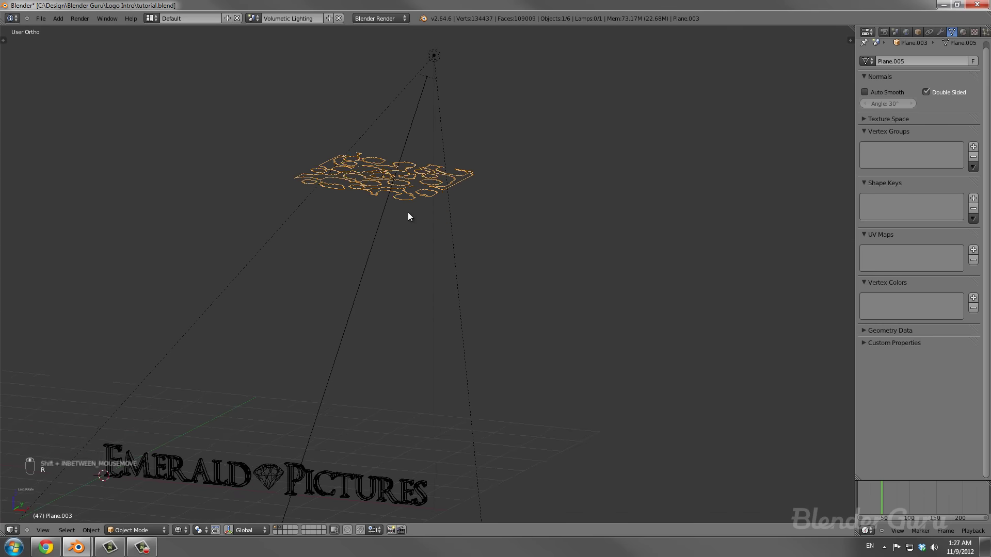
Enable Show Cone on the spot lamp, save tutorial.blend, and display the scene in solid shading.
right_click(447, 149)
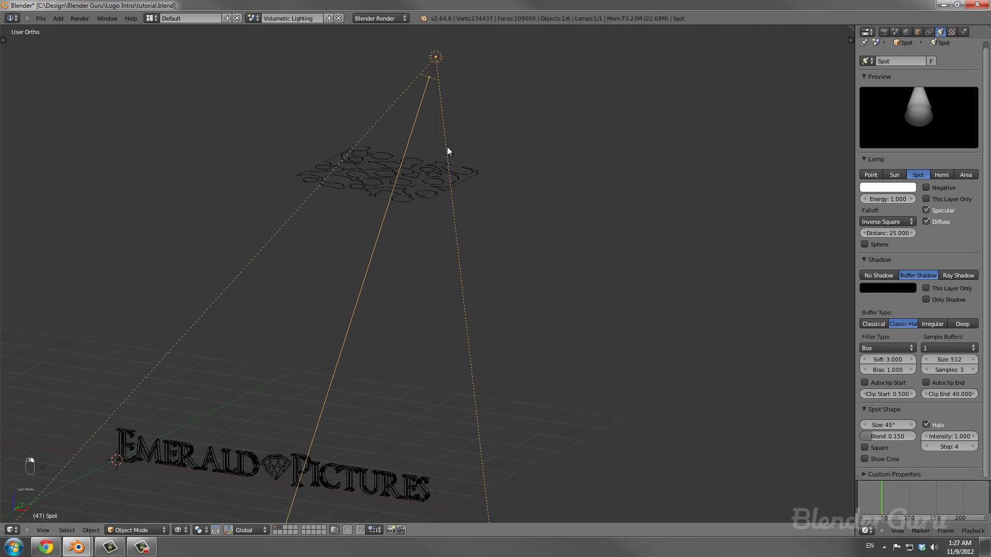
left_click(886, 459)
key("ctrl+s")
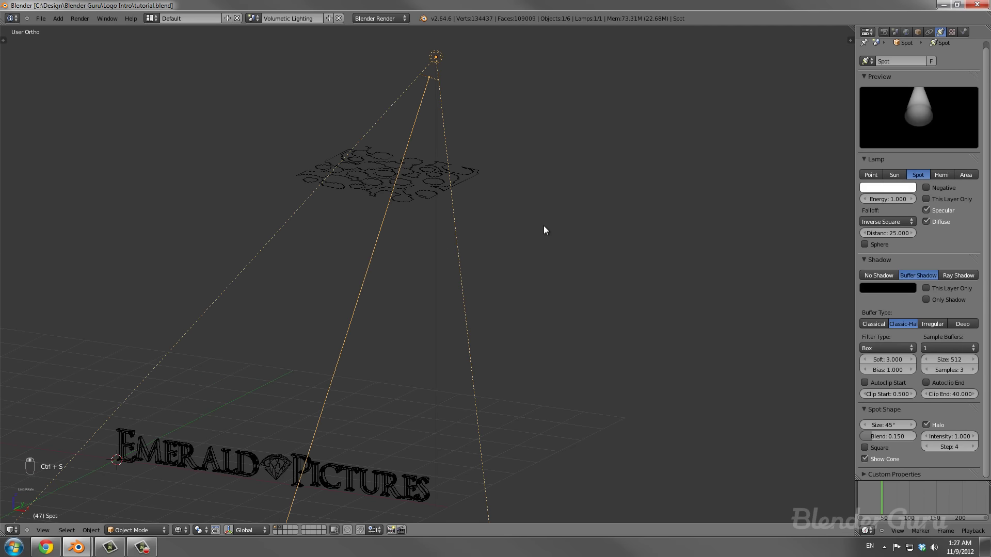
mouse_move(545, 231)
middle_mouse_down()
mouse_move(564, 230)
mouse_move(512, 248)
middle_mouse_up()
left_click(883, 458)
left_click(883, 457)
key("z")
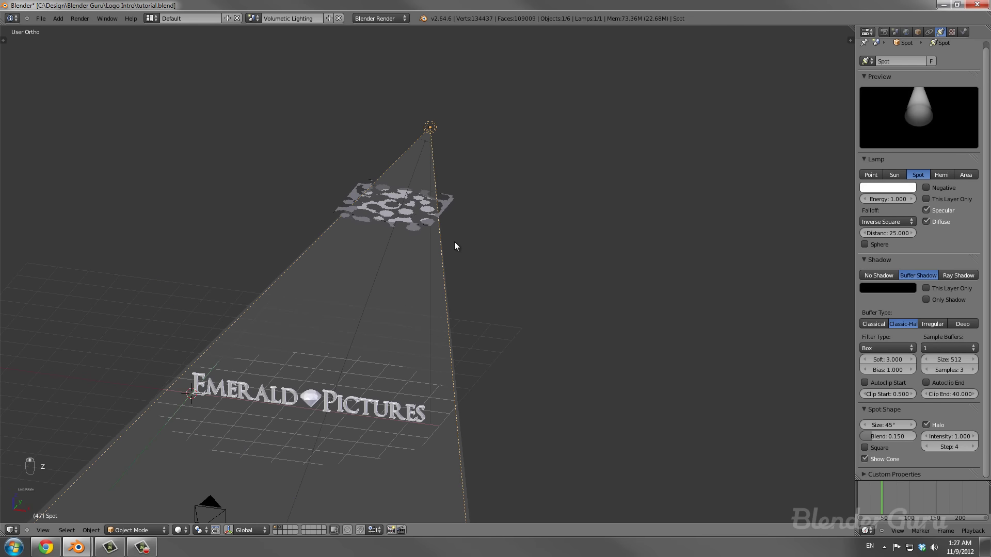
scroll(454, 246, "up", 4)
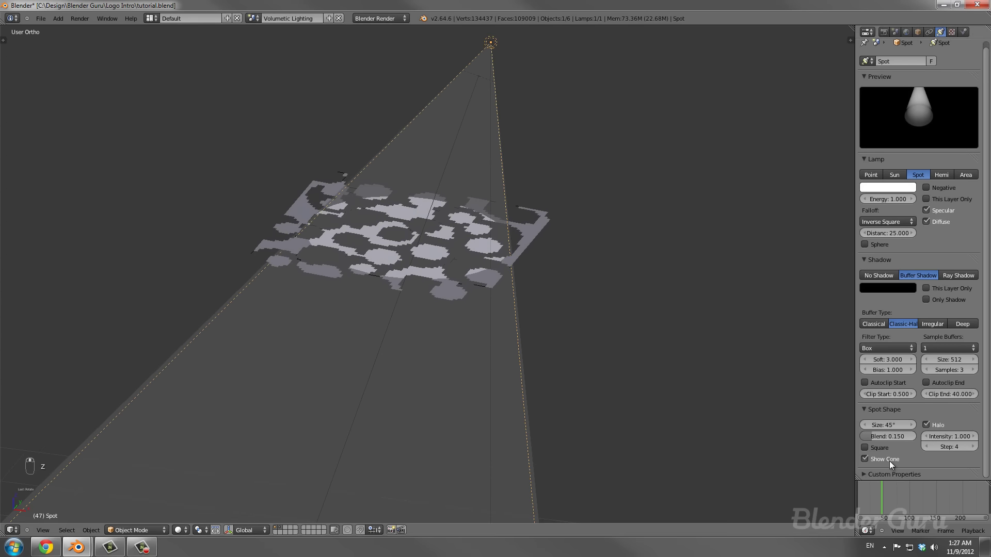
Scale the perforated plane down slightly and move it to fit more closely within the spot lamp's cone.
right_click(537, 223)
key("s")
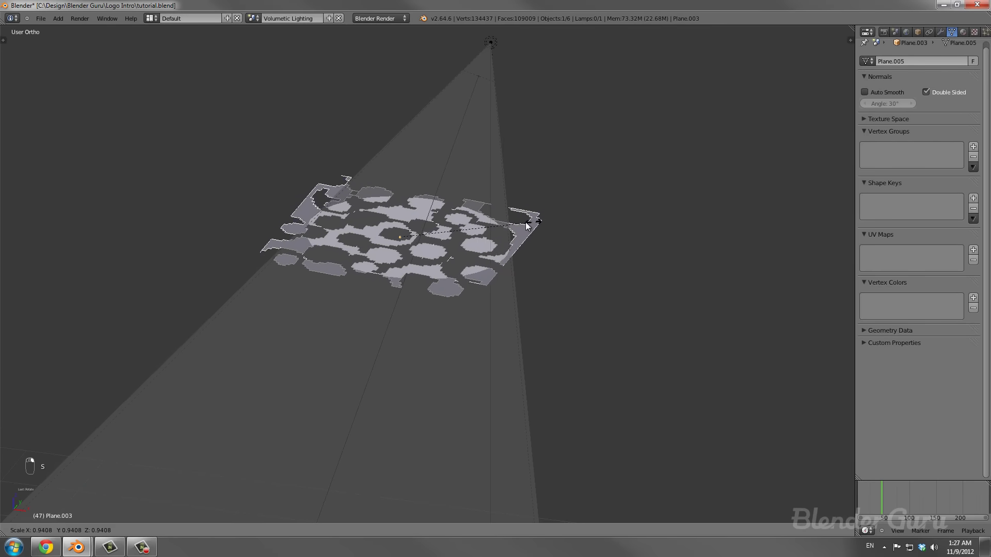
left_click(522, 223)
key("g")
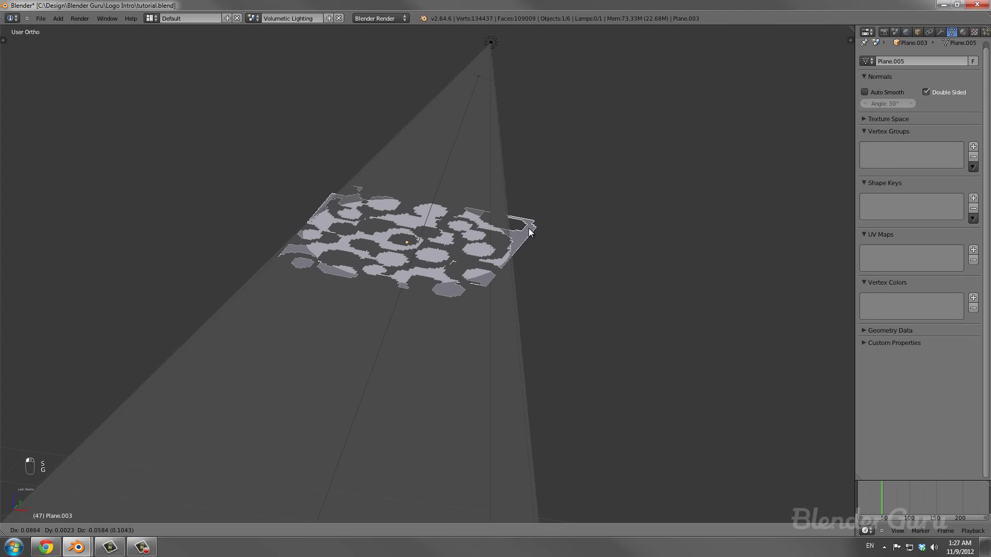
left_click(523, 230)
middle_click_drag(523, 230, 484, 244)
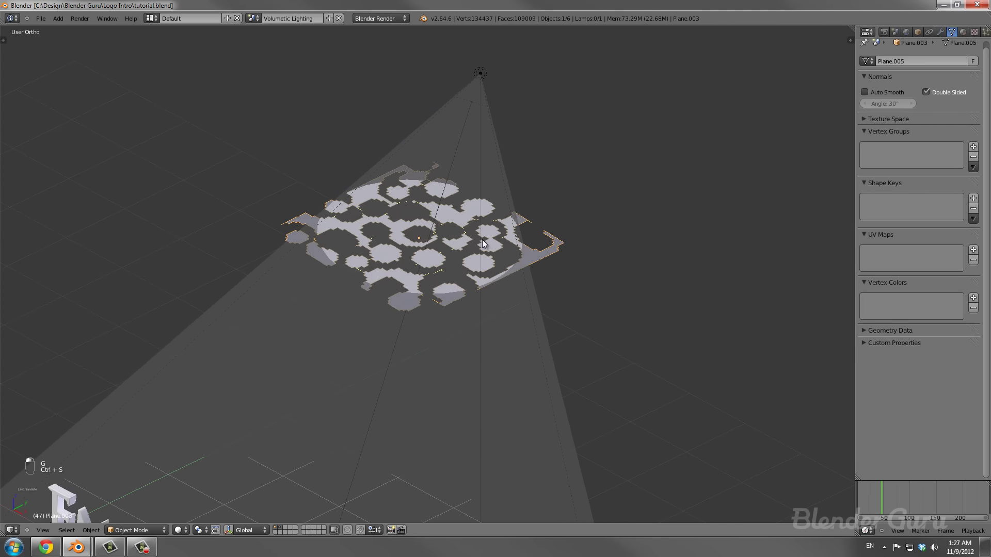
Render the light rays through the camera, save tutorial.blend, and close the render.
key("KP_0")
key("F12")
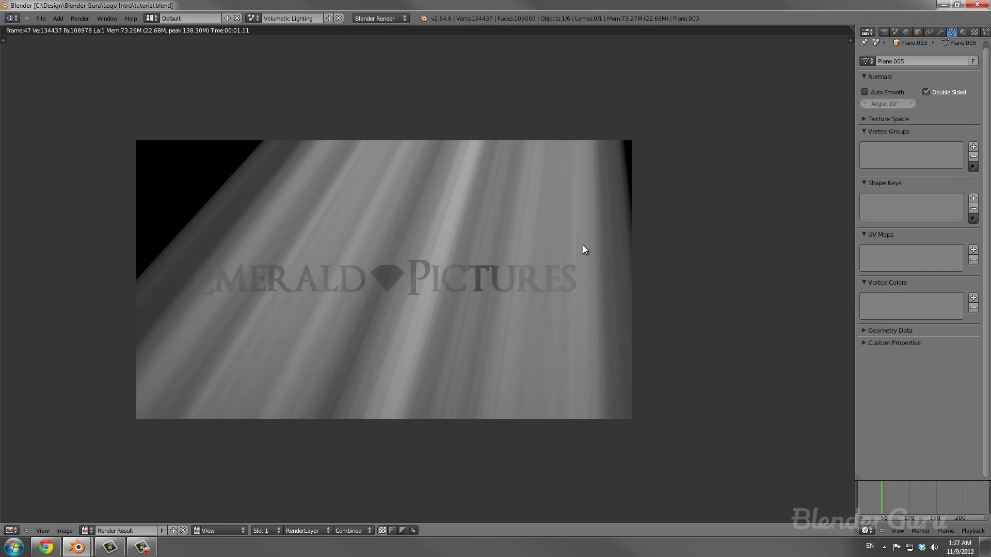
key("ctrl+s")
key("Escape")
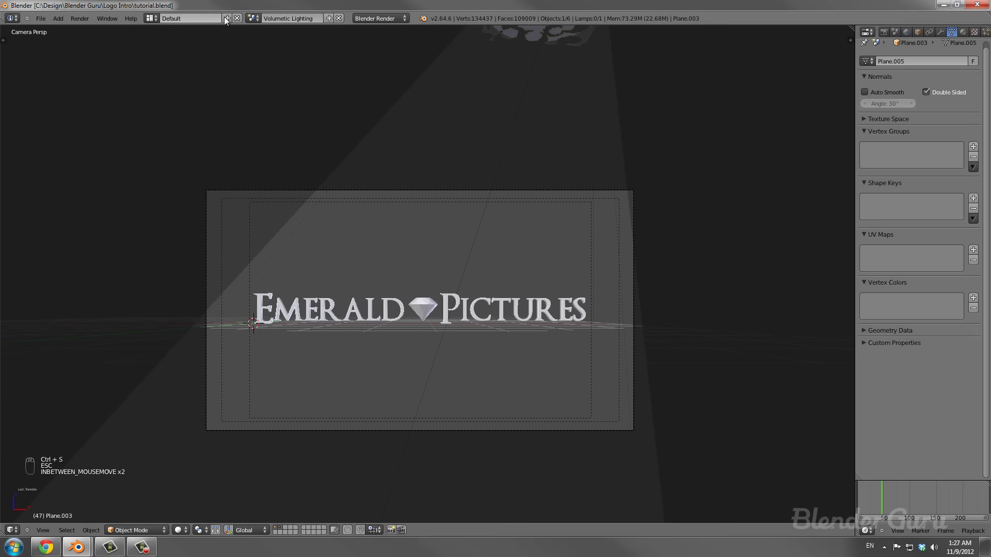
Change to the scene named Scene and open the Compositing layout.
left_click(253, 18)
left_click(273, 33)
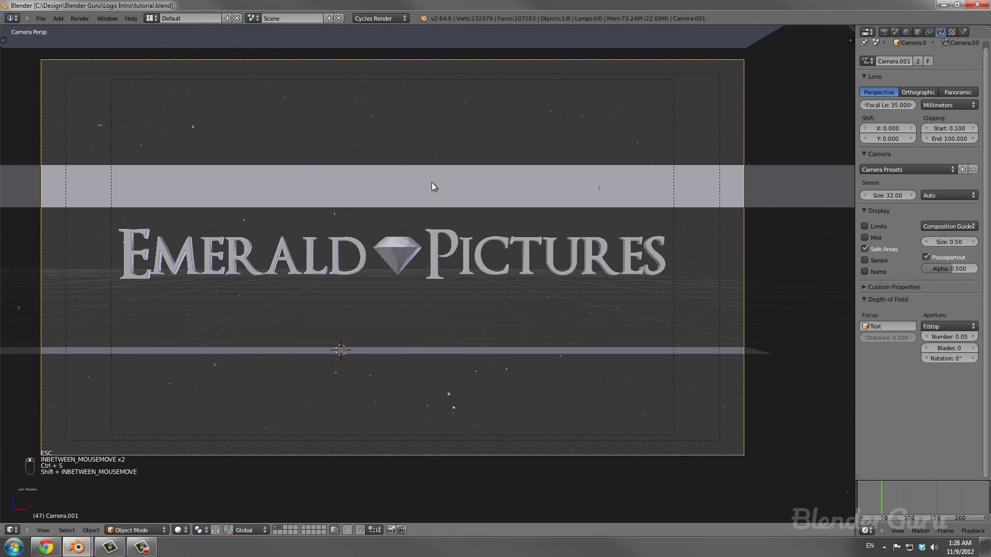
left_click(150, 18)
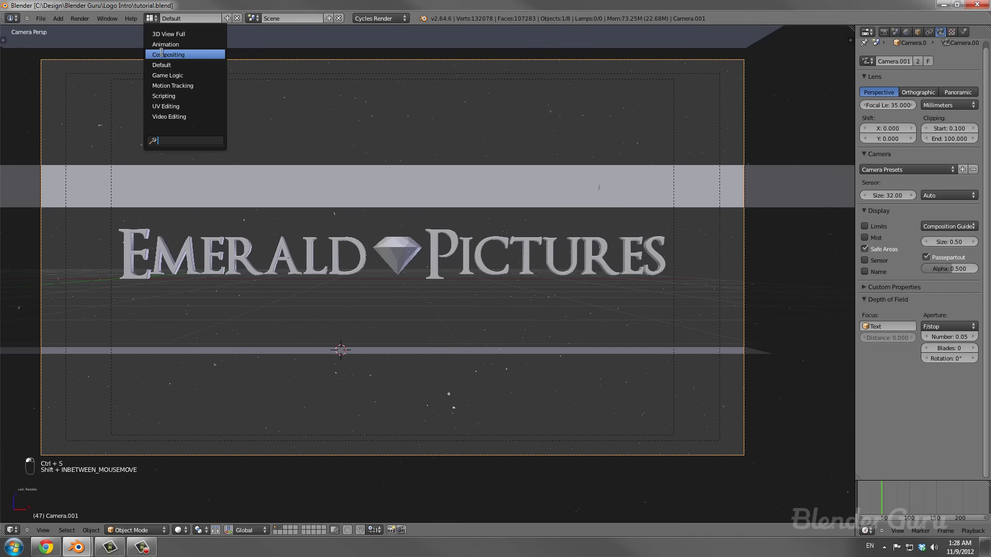
left_click(163, 54)
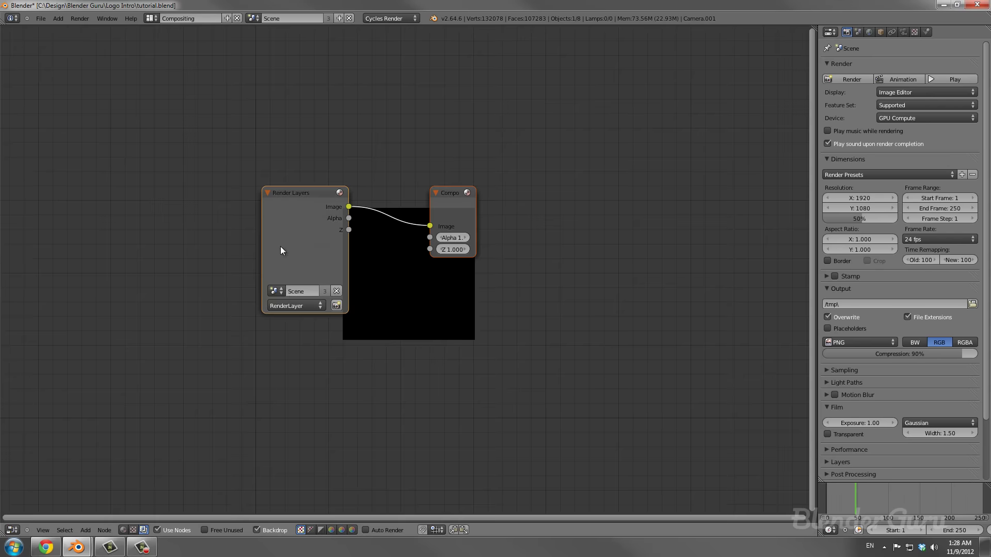
Spread the Render Layers and Composite nodes far apart in the node tree of Scene.
left_click_drag(281, 250, 140, 256)
left_click(254, 18)
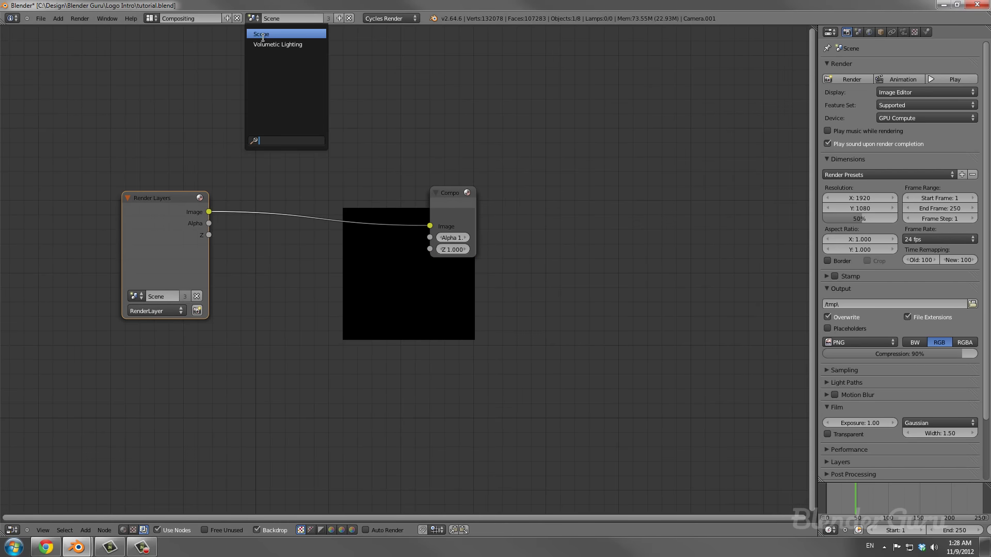
left_click(263, 34)
left_click_drag(454, 206, 559, 220)
key("Home")
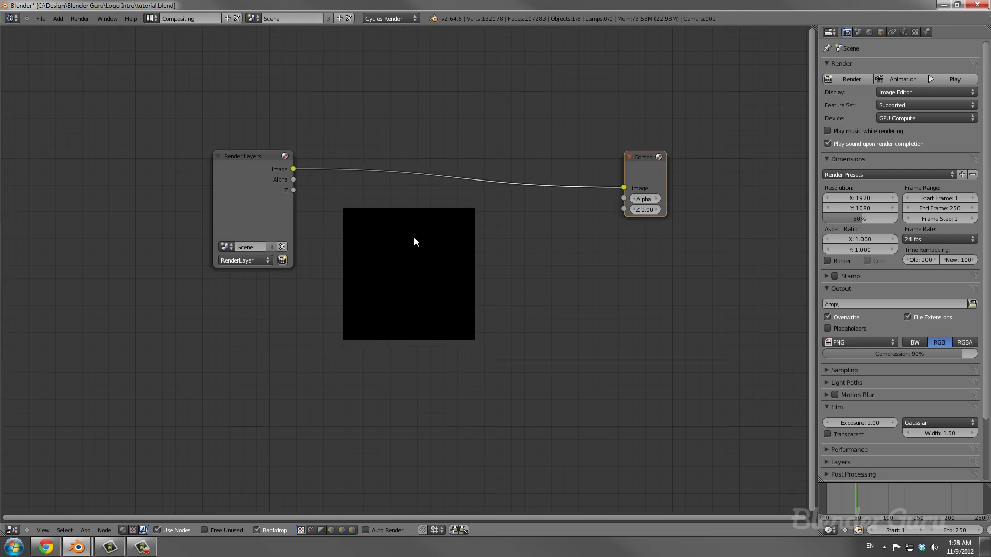
scroll(334, 231, "up", 1)
key("shift+a")
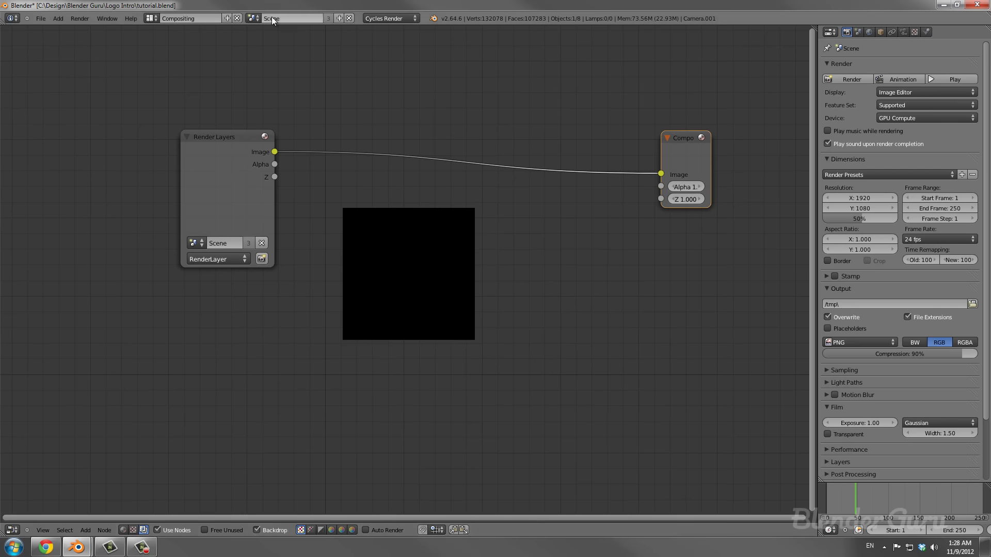
Make Volumetric Lighting the active scene and return to the Default layout.
left_click(253, 19)
left_click(274, 42)
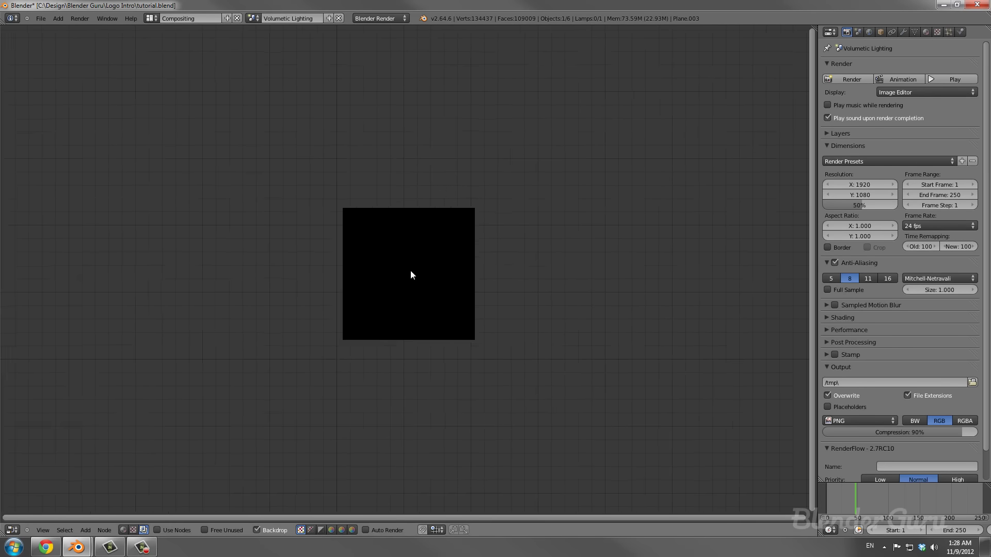
left_click(151, 18)
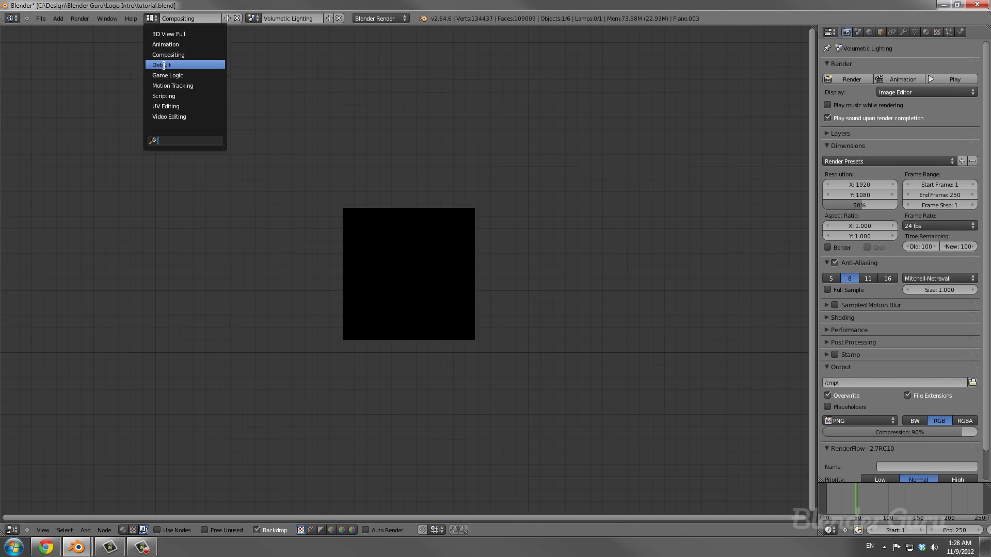
left_click(170, 64)
left_click(253, 18)
left_click(261, 43)
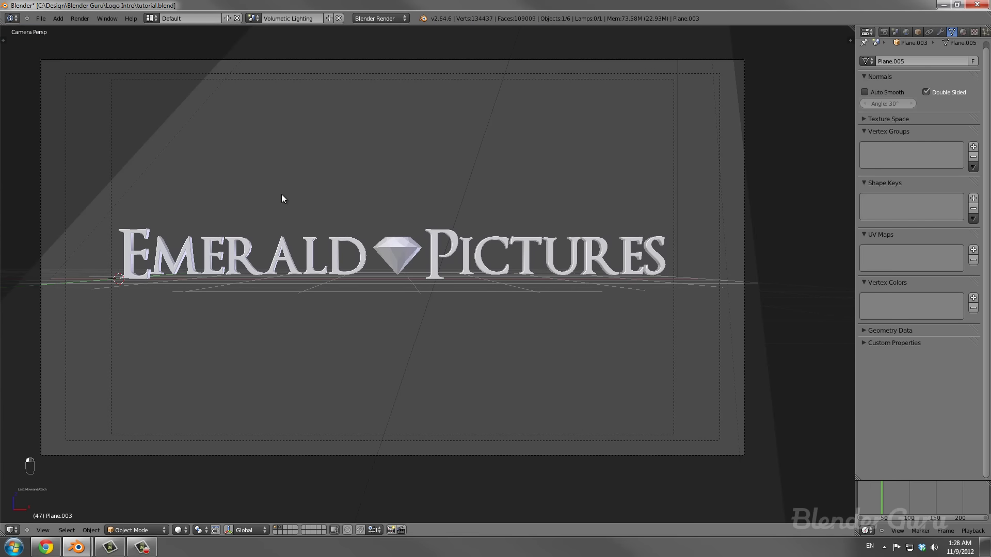
Save tutorial.blend and expand the Layers section of the Volumetric Lighting scene's render settings.
key("ctrl+s")
left_click(884, 32)
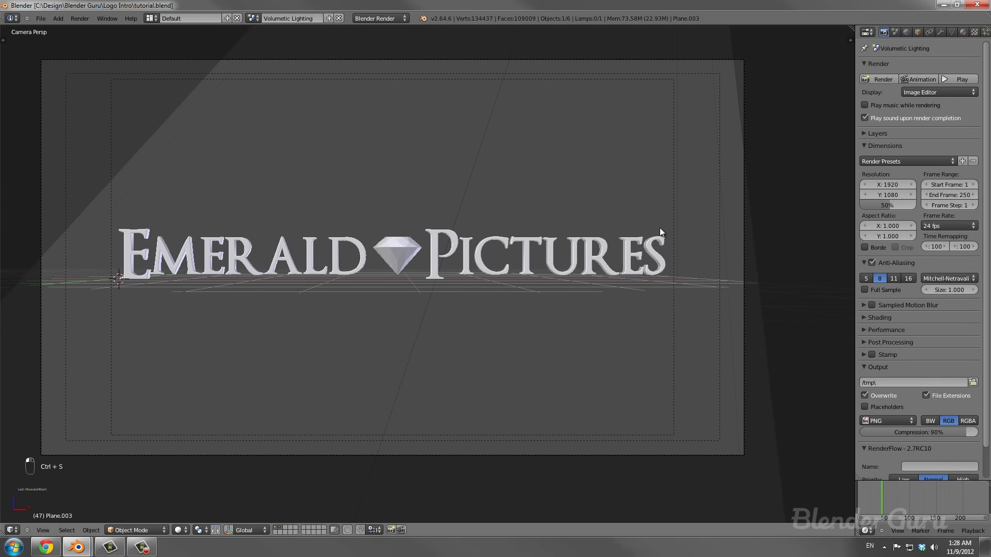
right_click(568, 255)
right_click(401, 257)
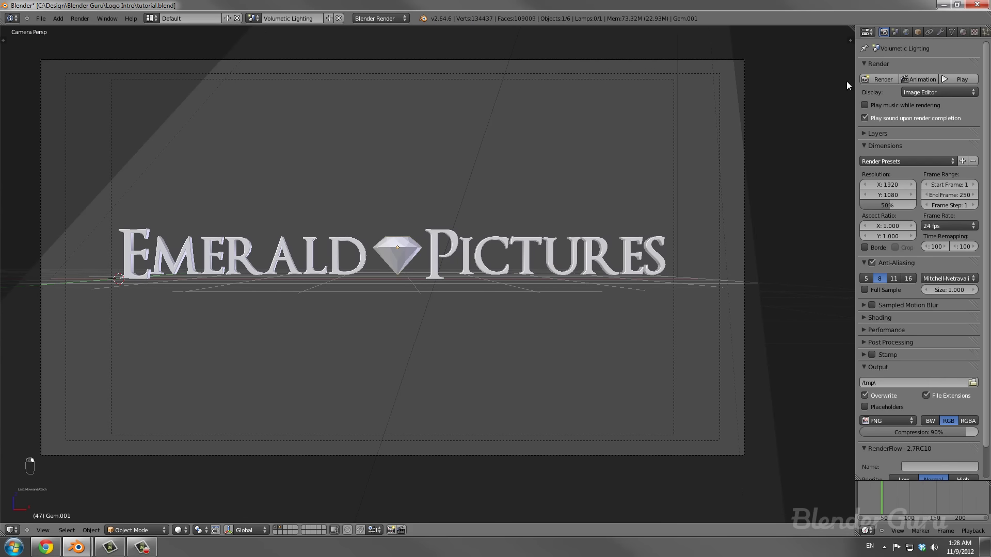
left_click(865, 133)
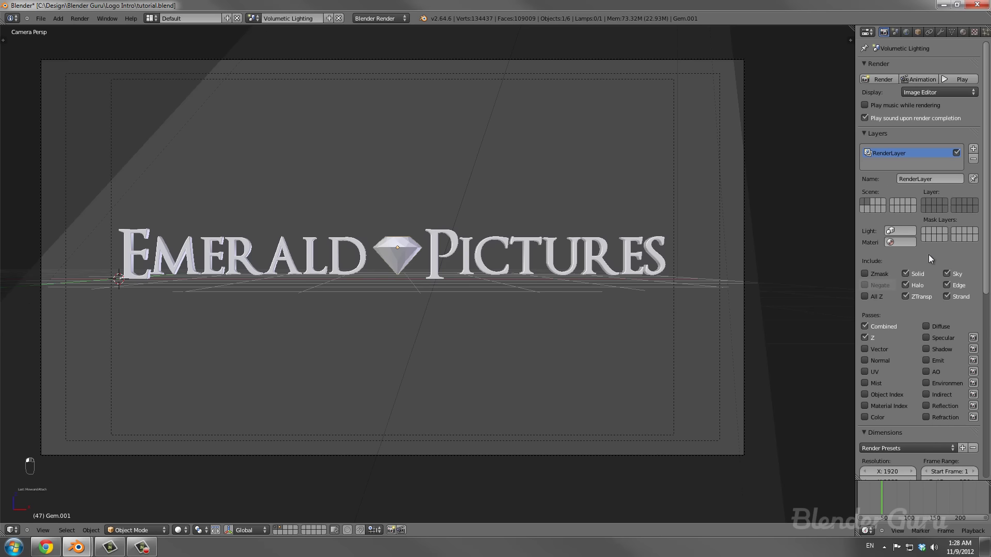
Move the spot lamp and the perforated plane to layer 3, and show that layer alongside the logo.
right_click(745, 151)
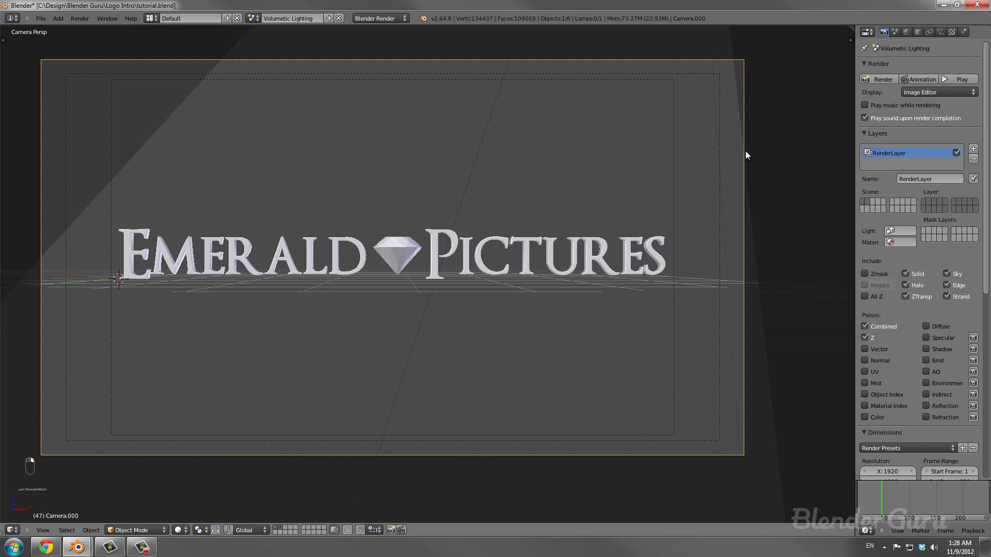
scroll(745, 150, "down", 4)
right_click(550, 53, "shift")
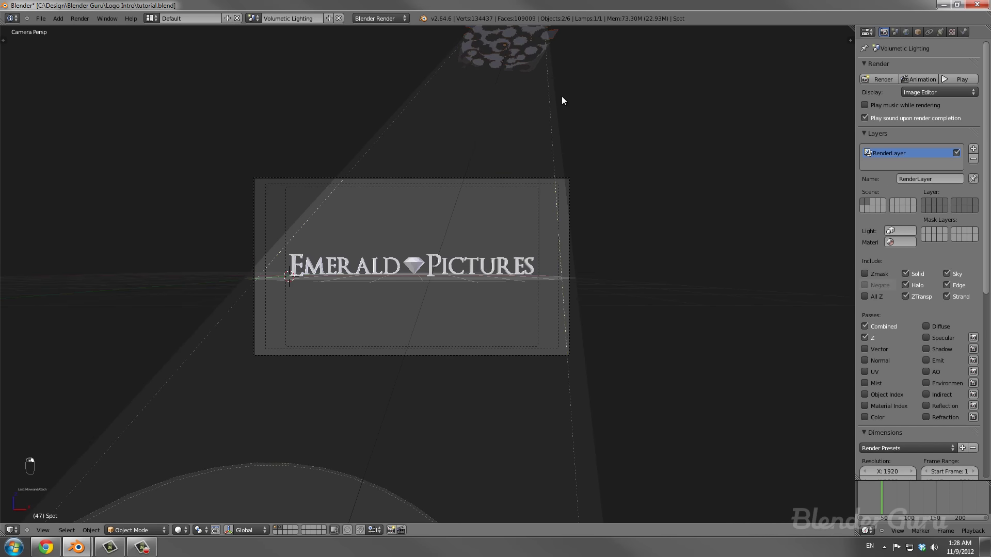
middle_click_drag(552, 136, 531, 181, "shift")
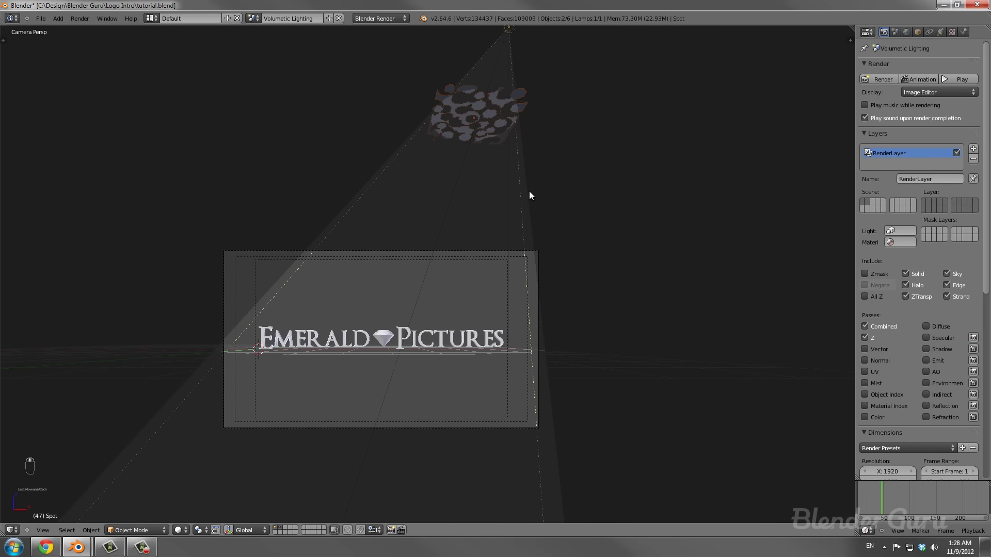
key("m")
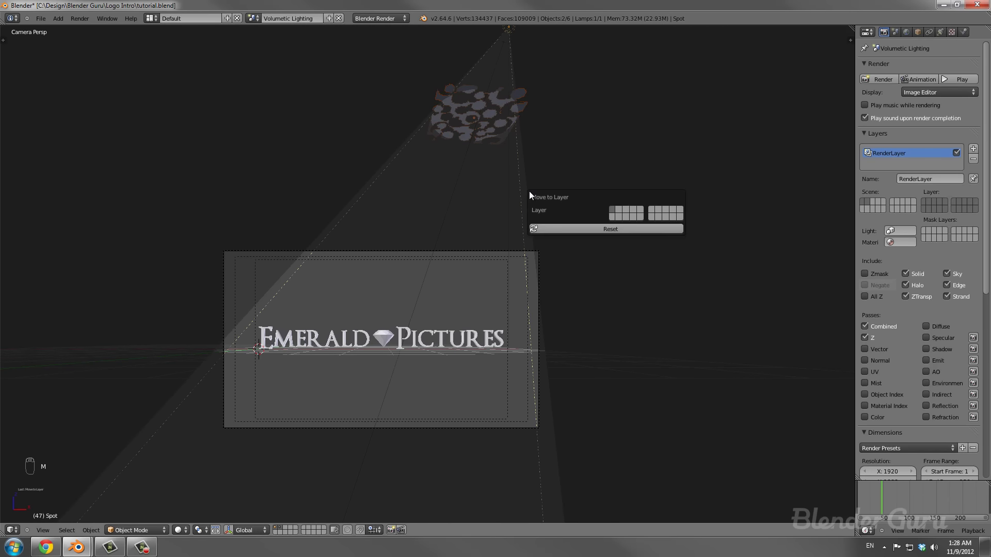
left_click(624, 211)
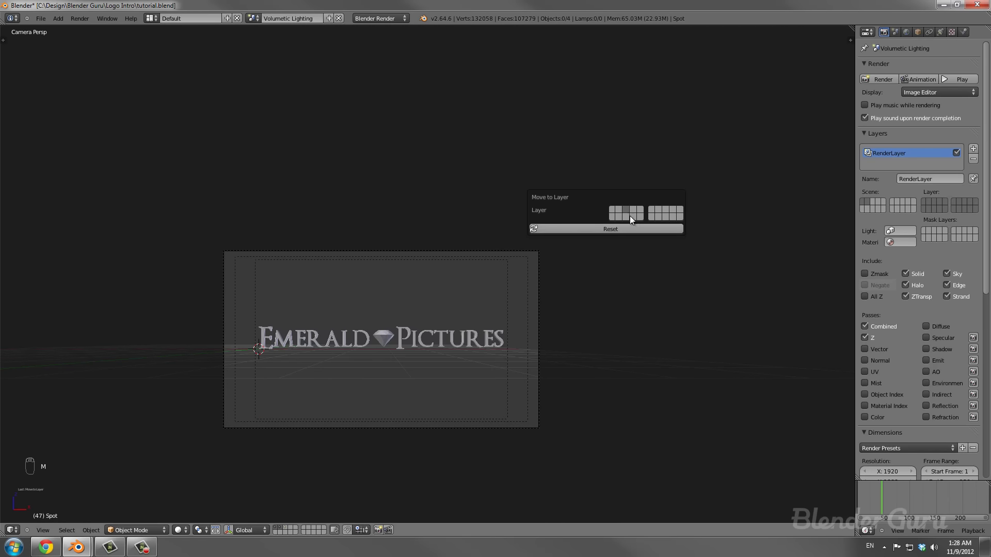
left_click(287, 527, "shift")
middle_click_drag(435, 398, 419, 354, "shift")
scroll(419, 354, "up", 2)
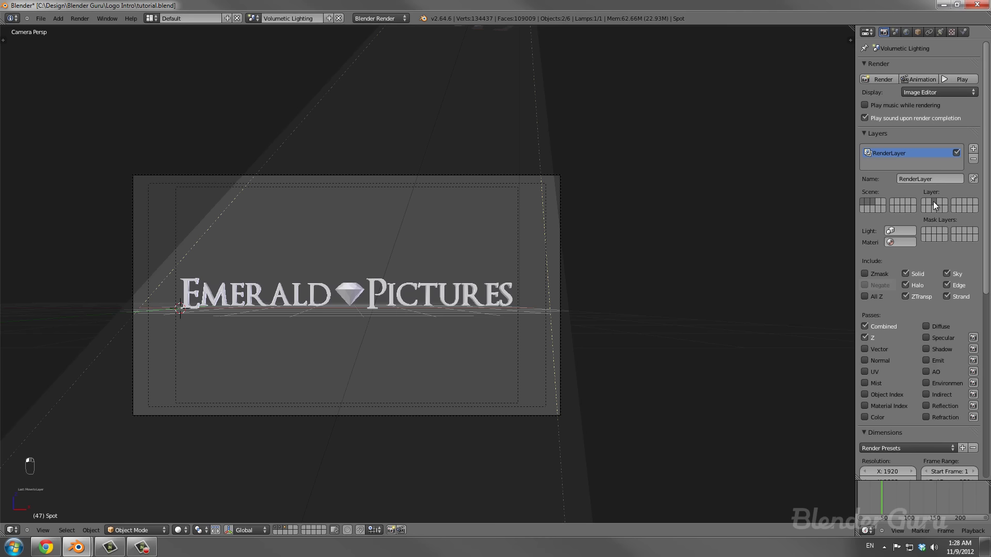
Limit RenderLayer to layer 3 with All Z enabled, deselect everything, and save tutorial.blend.
left_click(933, 204)
left_click(877, 297)
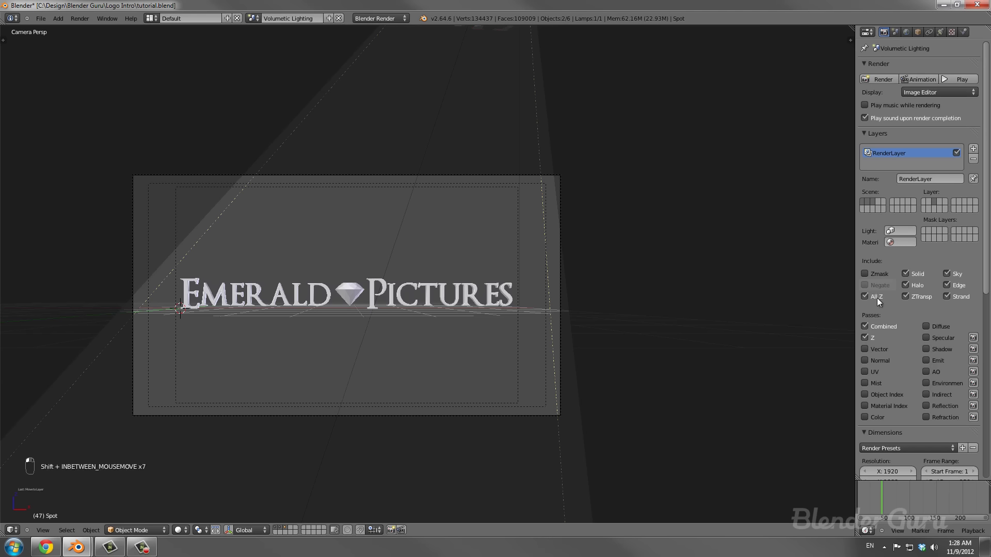
key("a")
key("ctrl+s")
left_click(739, 284)
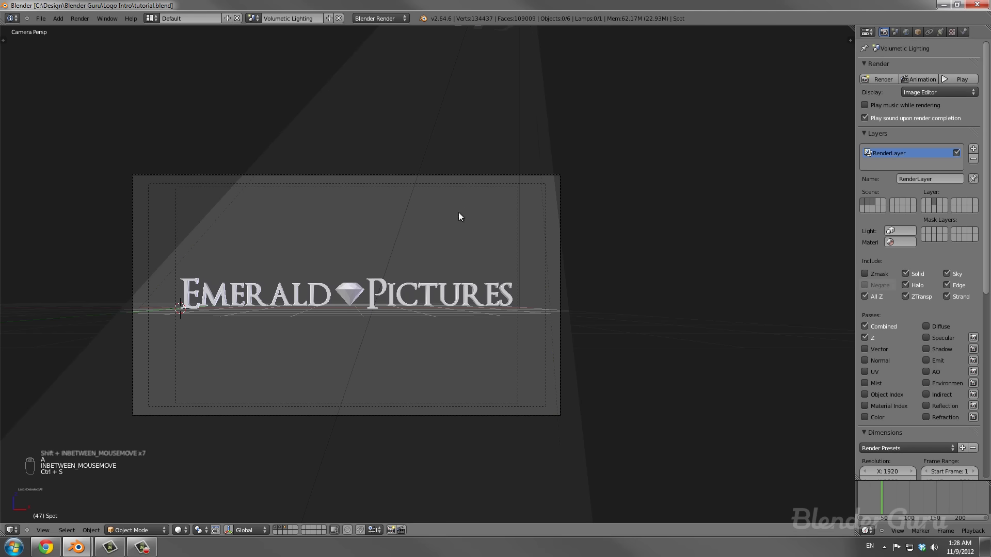
Render the Volumetric Lighting scene, examine how the logo masks the light rays, and close the render.
key("F12")
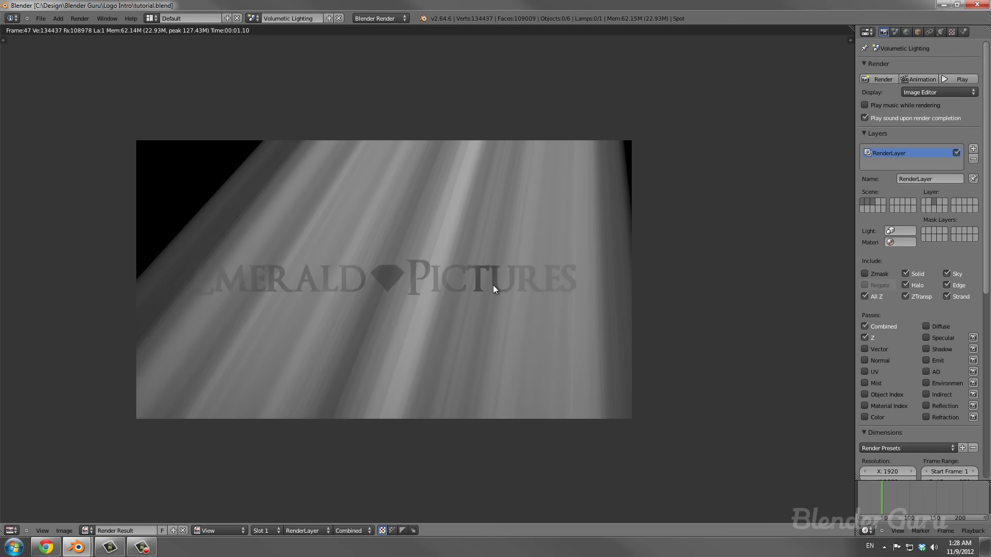
key("F12")
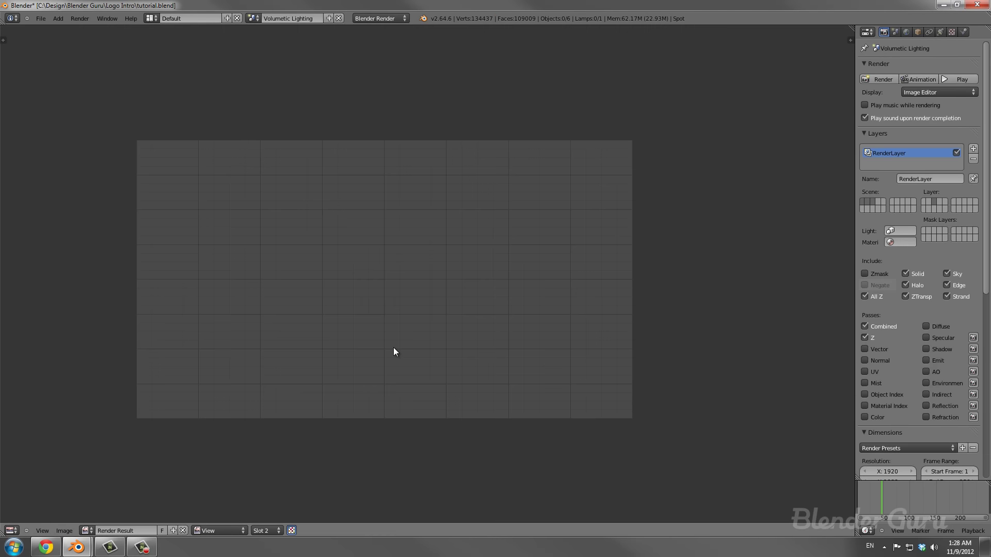
scroll(413, 280, "up", 2)
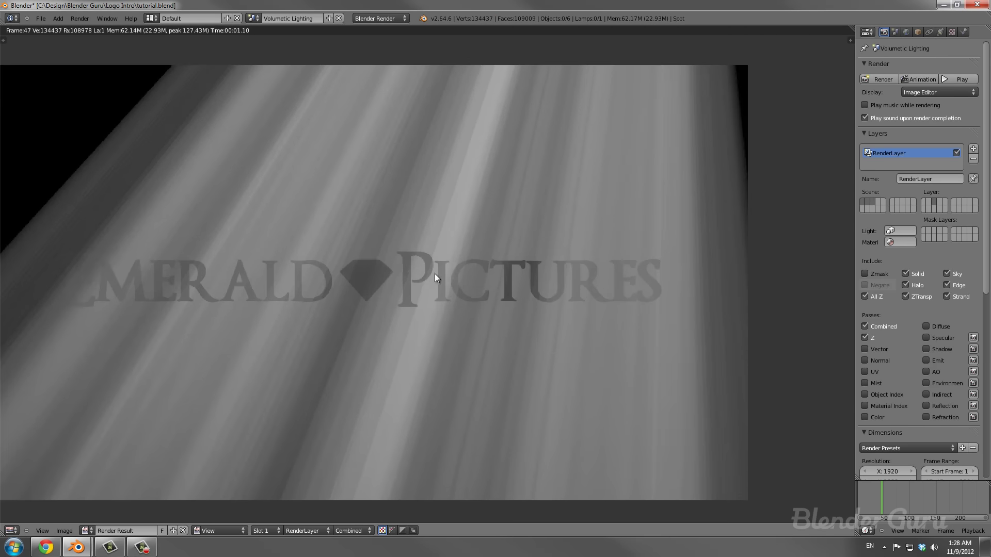
scroll(399, 253, "down", 3)
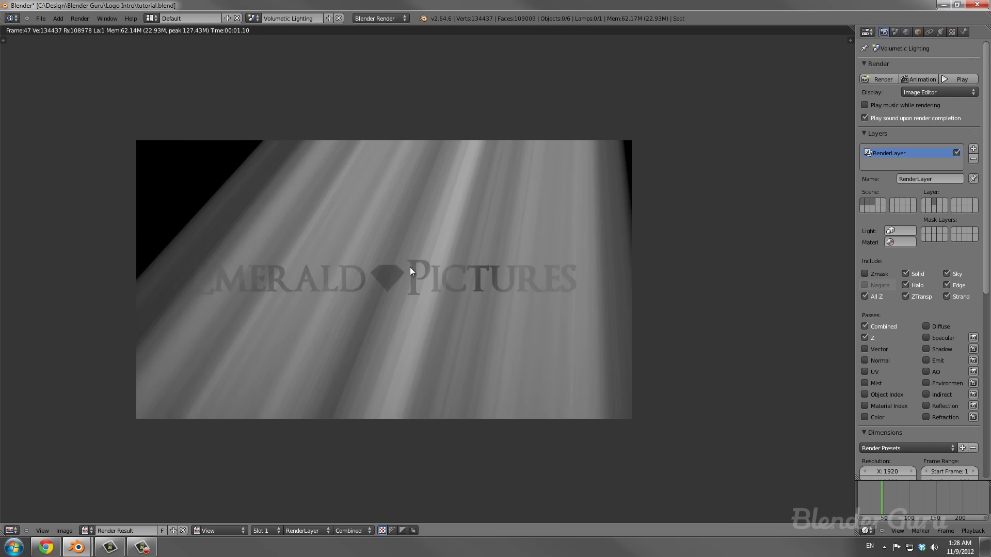
key("Escape")
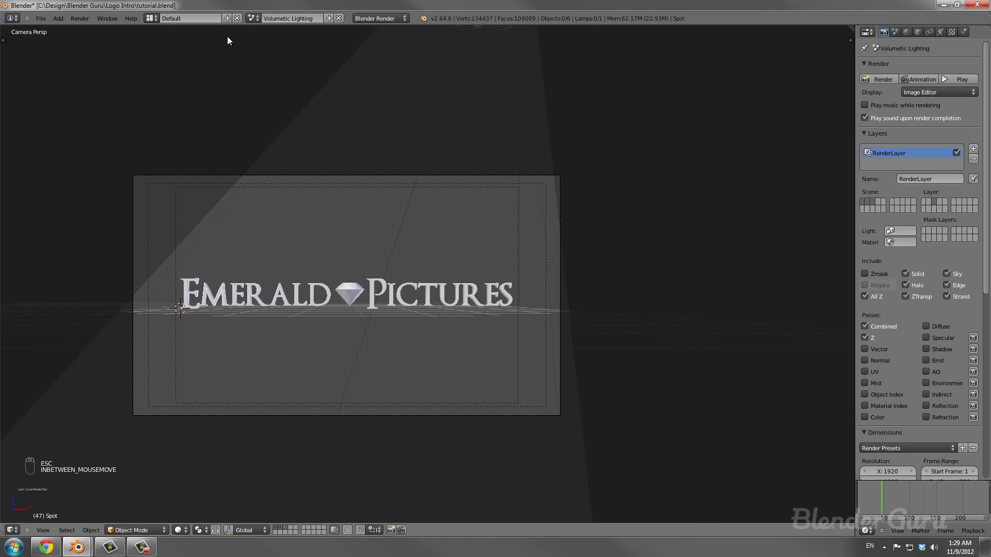
Change to the scene named Scene, save tutorial.blend, and open the Compositing layout.
left_click(253, 18)
left_click(255, 34)
key("ctrl+s")
left_click(255, 37)
left_click(150, 18)
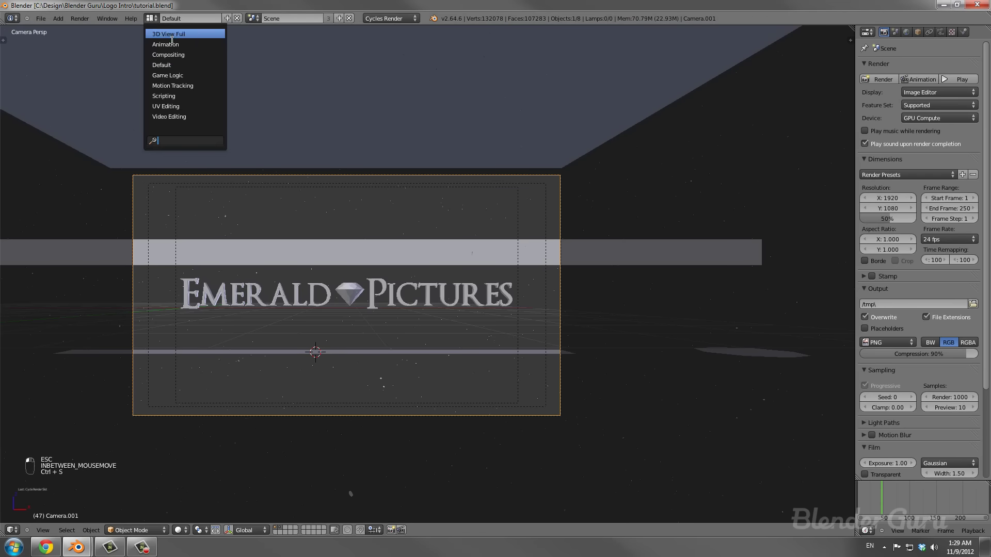
left_click(170, 52)
left_click(253, 18)
left_click(256, 38)
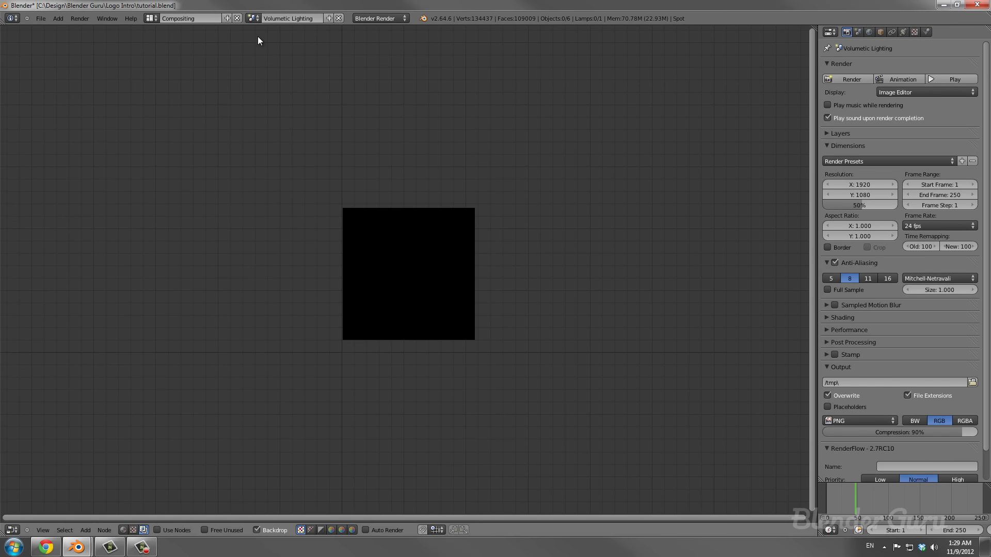
left_click(253, 18)
left_click(259, 33)
Add a second Render Layers node and place it below the existing Render Layers node.
scroll(358, 194, "up", 3)
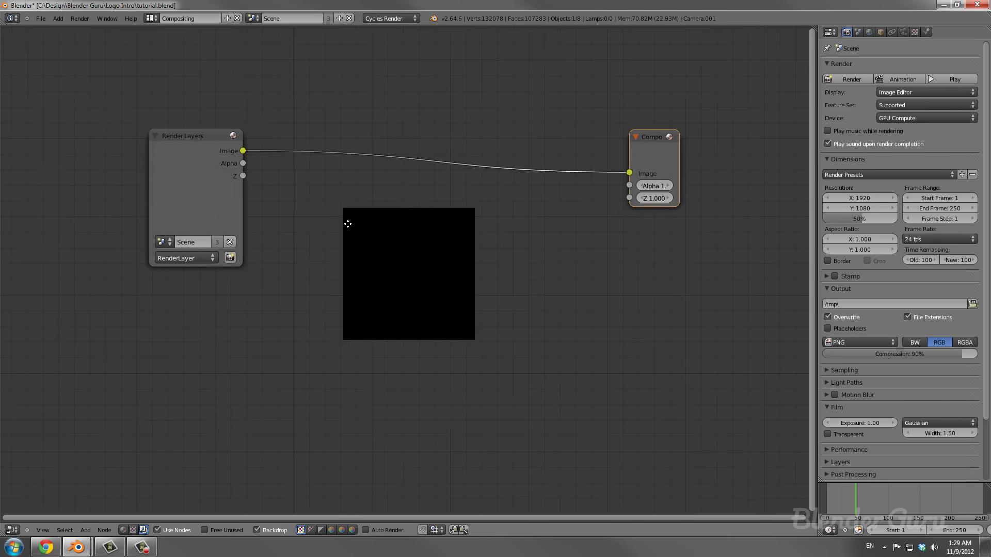
key("shift+a")
mouse_move(160, 334)
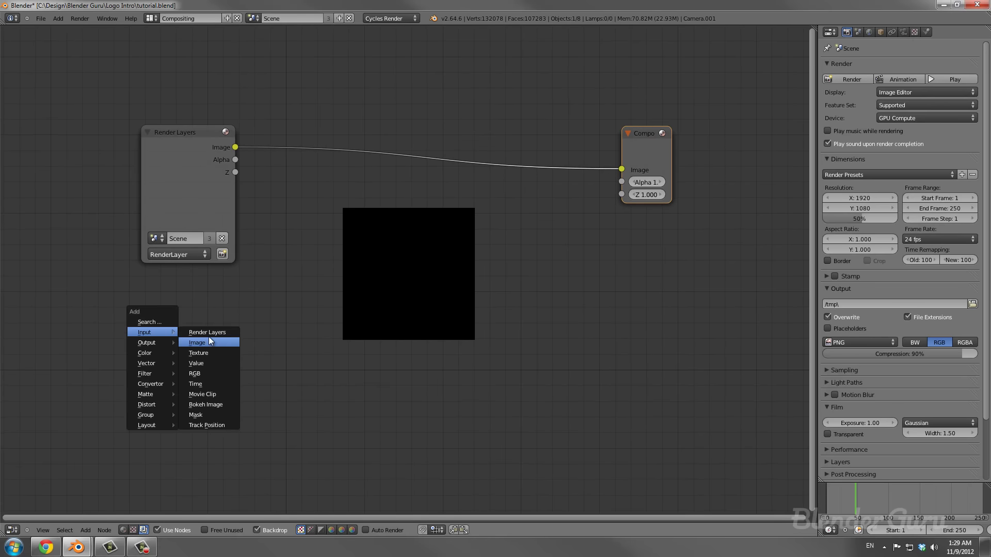
left_click(208, 335)
left_click(160, 322)
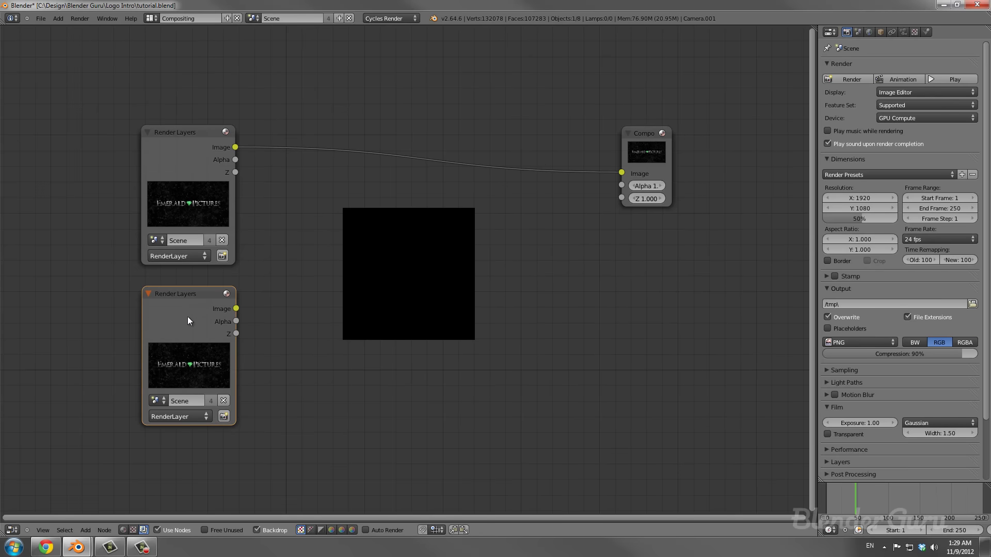
Place the second Render Layers node below the first and set its scene to Volumetic Lighting.
left_click(193, 408)
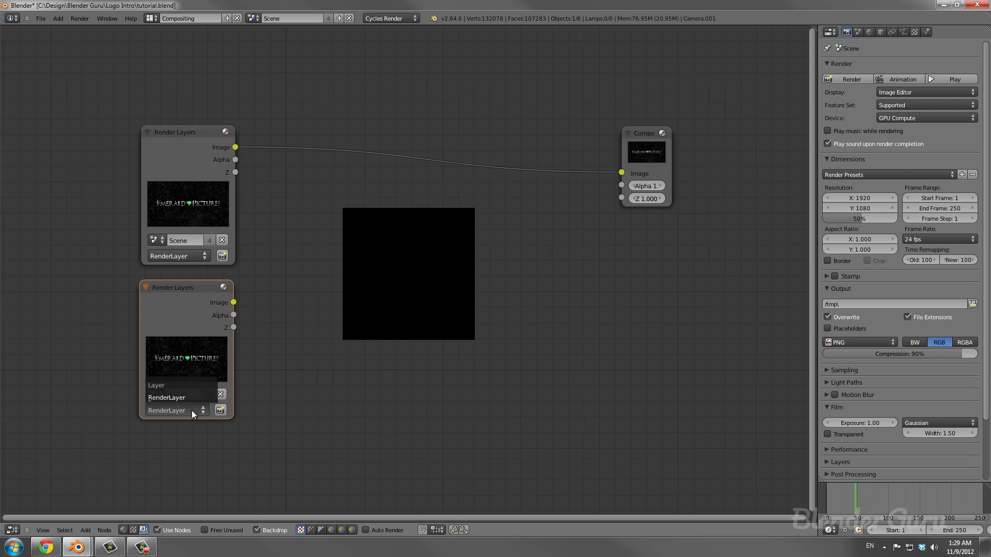
left_click(178, 394)
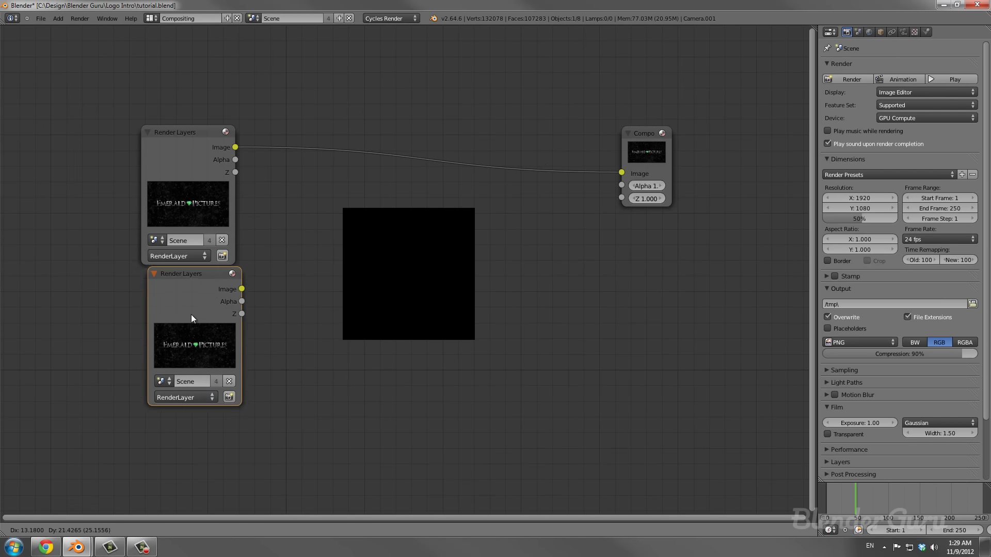
left_click_drag(191, 314, 188, 319)
left_click(155, 398)
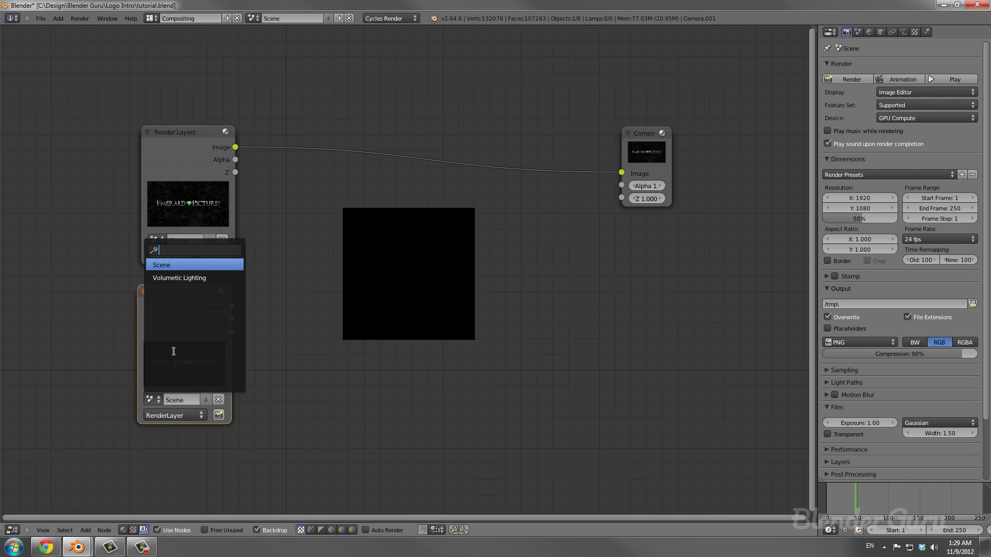
left_click(188, 281)
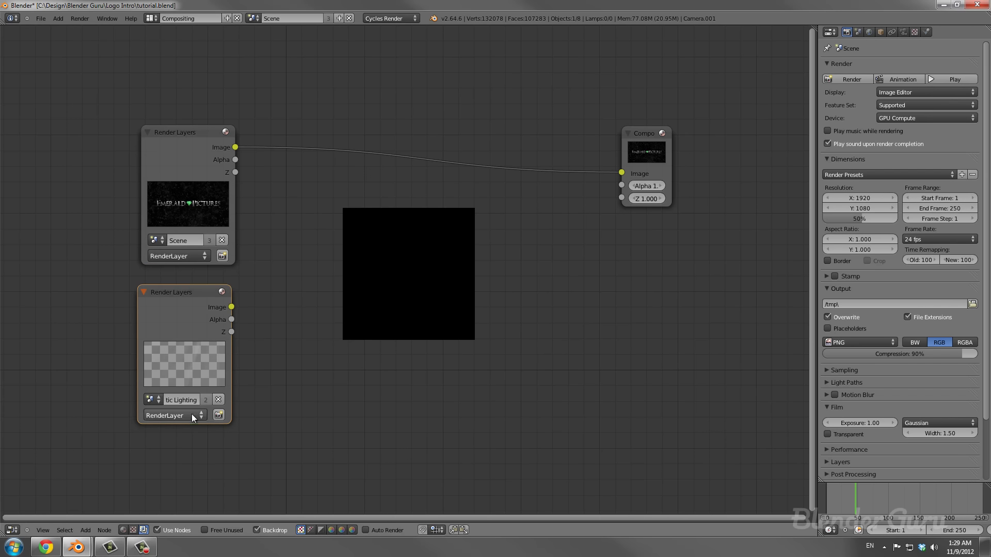
Add a Viewer node and feed it the Volumetic Lighting render layer's image to preview the light rays.
key("shift+a")
mouse_move(231, 342)
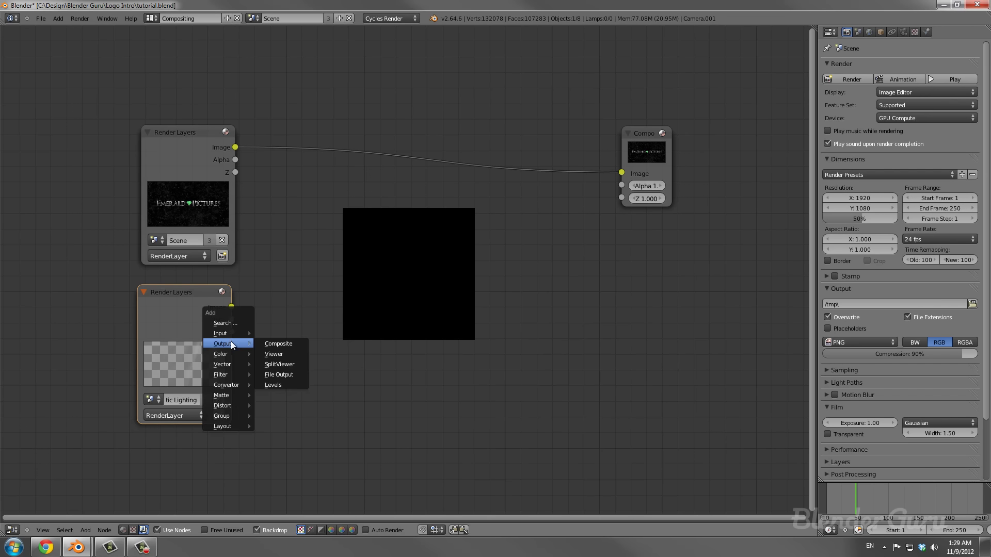
left_click(274, 354)
left_click(199, 323, "ctrl+shift")
middle_click_drag(294, 372, 139, 265)
scroll(239, 210, "down", 1)
Insert a Mix node before the Composite node, combining both render layers' images with the Add blend mode.
key("shift+a")
mouse_move(238, 212)
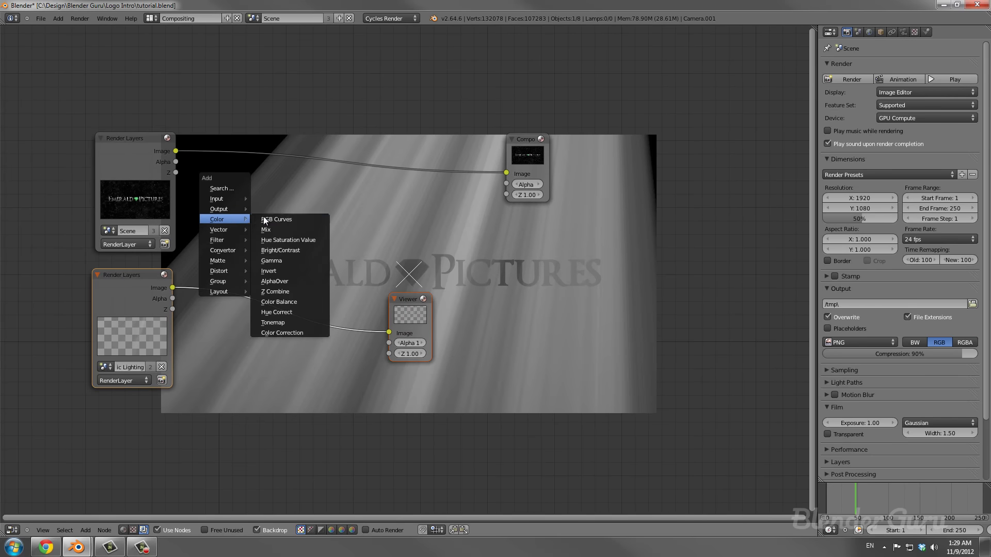
left_click(274, 220)
left_click(243, 135)
left_click_drag(173, 288, 249, 240)
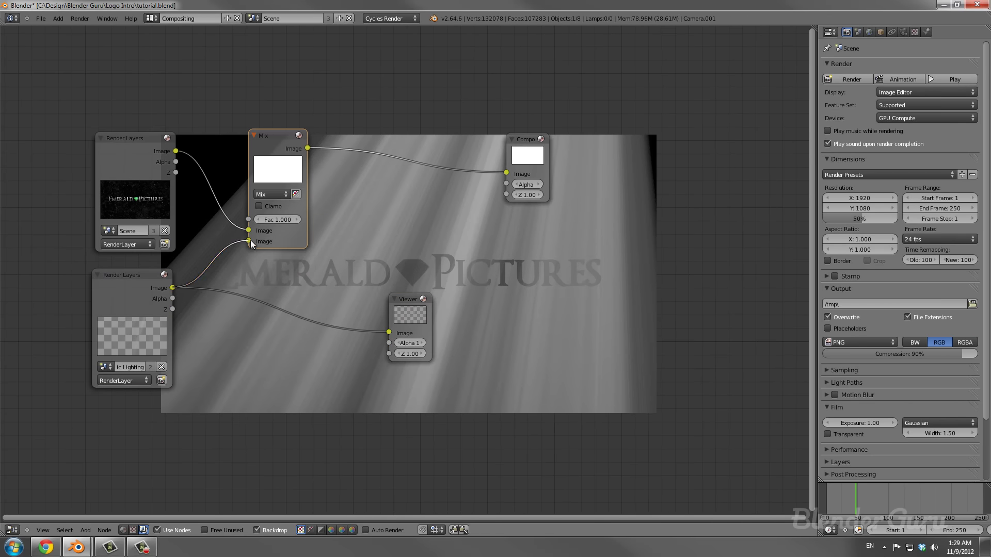
left_click(270, 194)
left_click(274, 218)
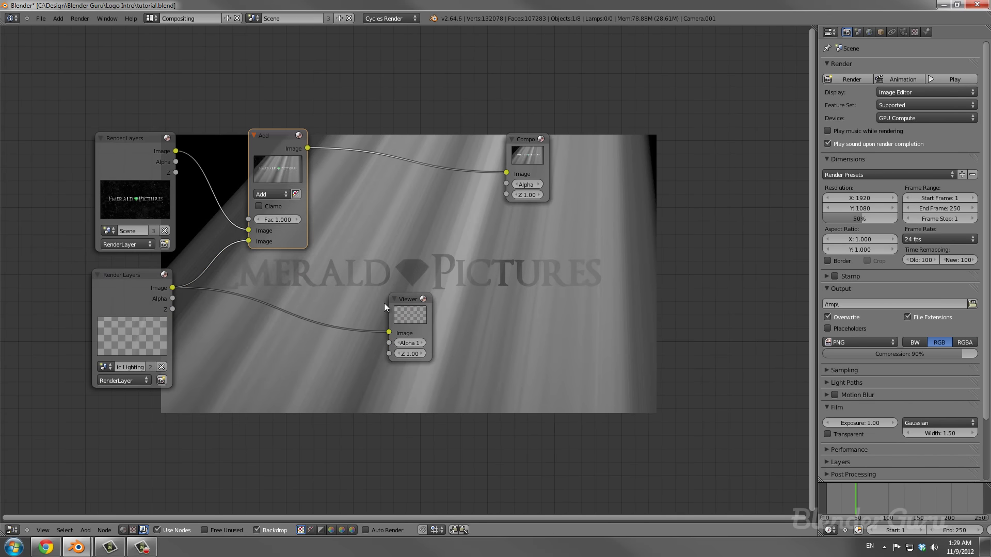
Move the Viewer node aside and connect the Add node's output to it.
left_click_drag(404, 310, 439, 240)
left_click(261, 165, "ctrl+shift")
middle_click_drag(495, 339, 474, 239)
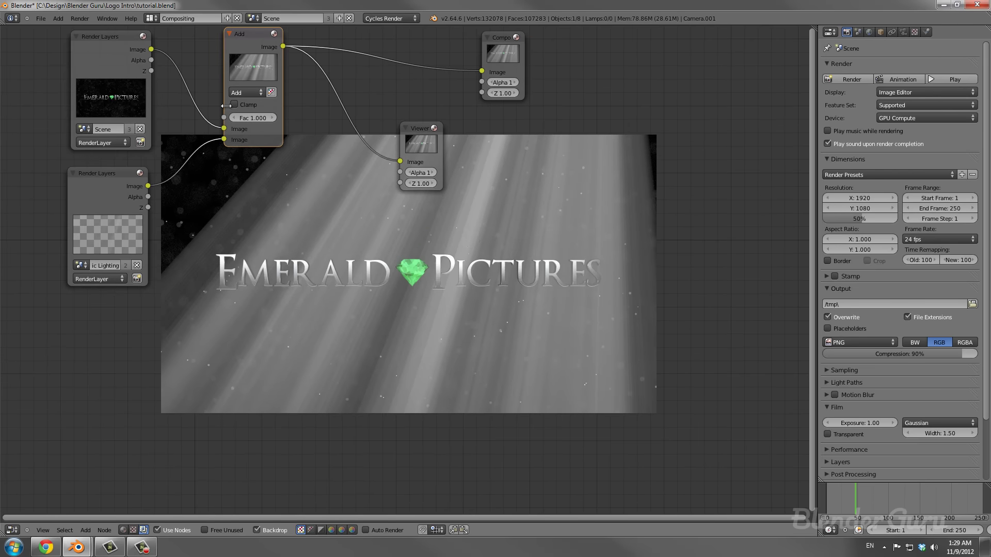
Try a factor of 0.1 on the Add node, settle on 0.05, and check the light rays behind the logo.
mouse_move(242, 118)
left_mouse_down()
mouse_move(228, 120)
mouse_move(237, 120)
left_mouse_up()
scroll(237, 120, "down", 2)
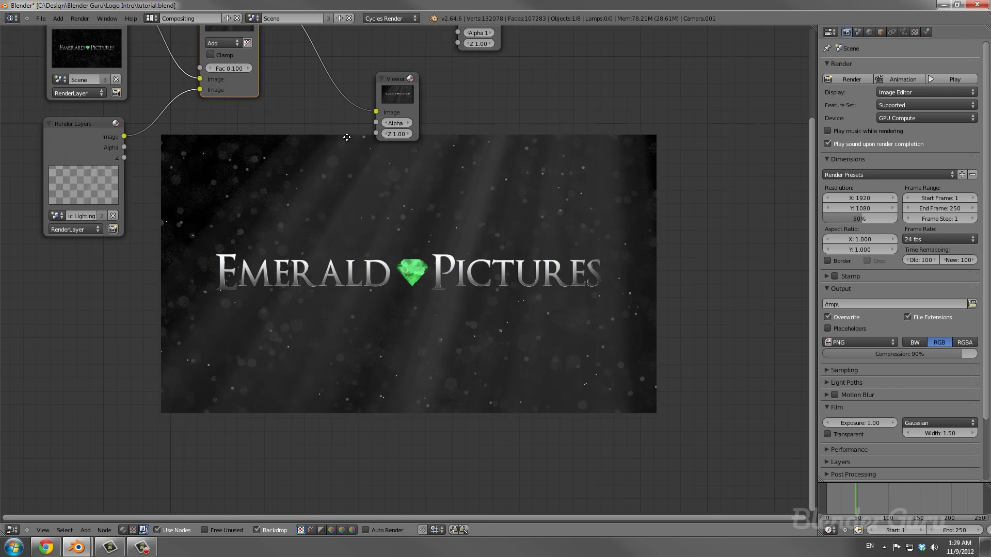
scroll(284, 206, "up", 3)
left_click(208, 156)
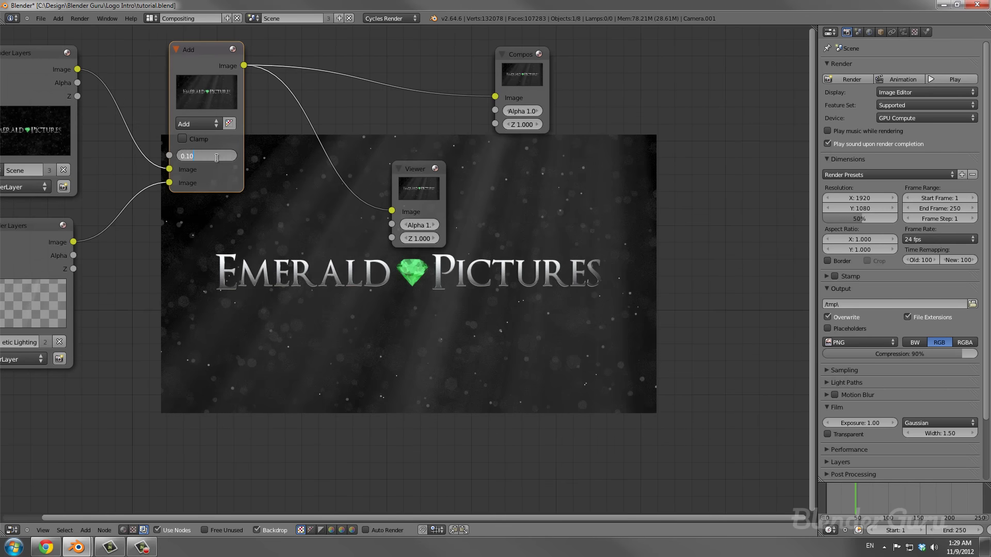
type("0.054")
key("Return")
middle_click_drag(387, 298, 354, 248)
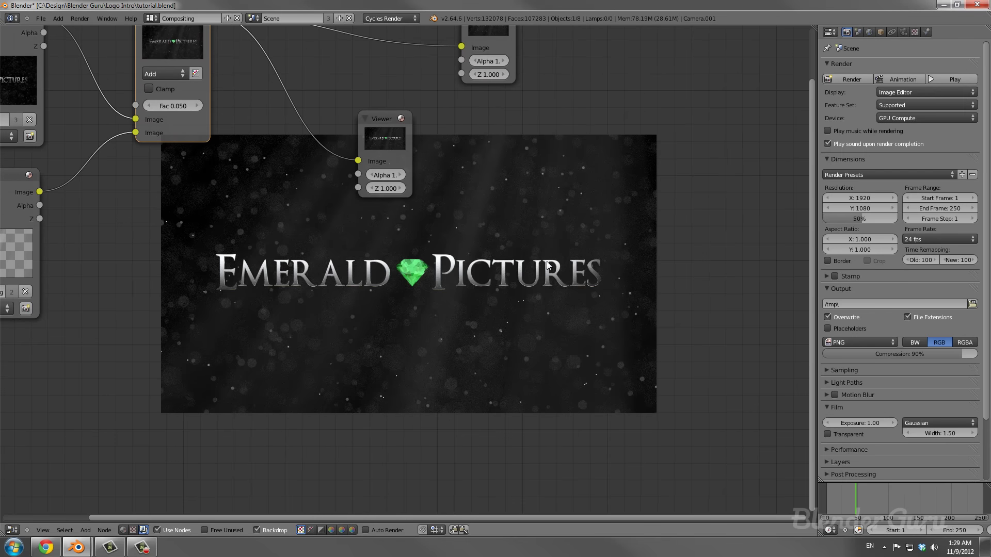
Move the Viewer and Composite nodes together farther from the Add node and save tutorial.blend.
middle_click_drag(378, 140, 458, 252)
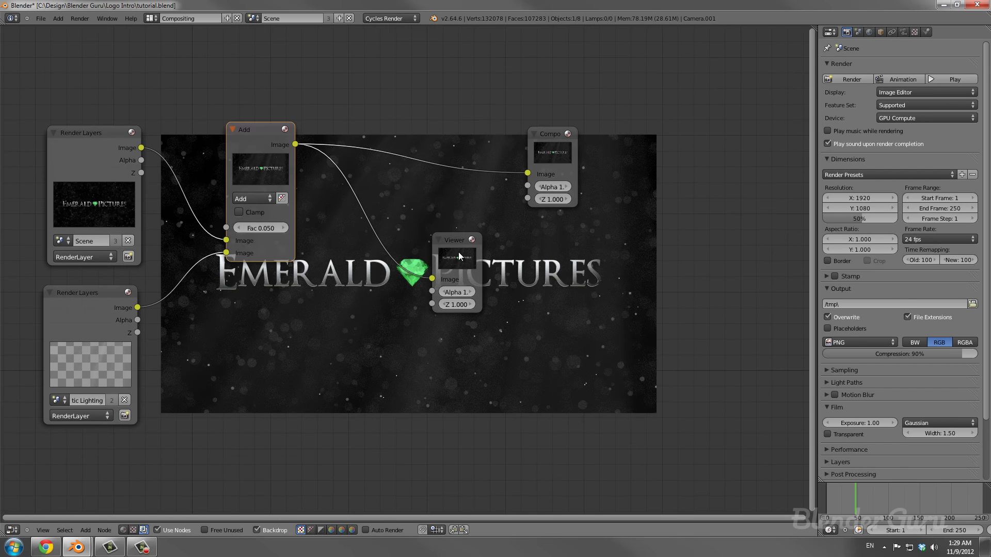
left_click_drag(458, 252, 559, 240)
left_click(557, 181, "shift")
left_click_drag(557, 181, 725, 137)
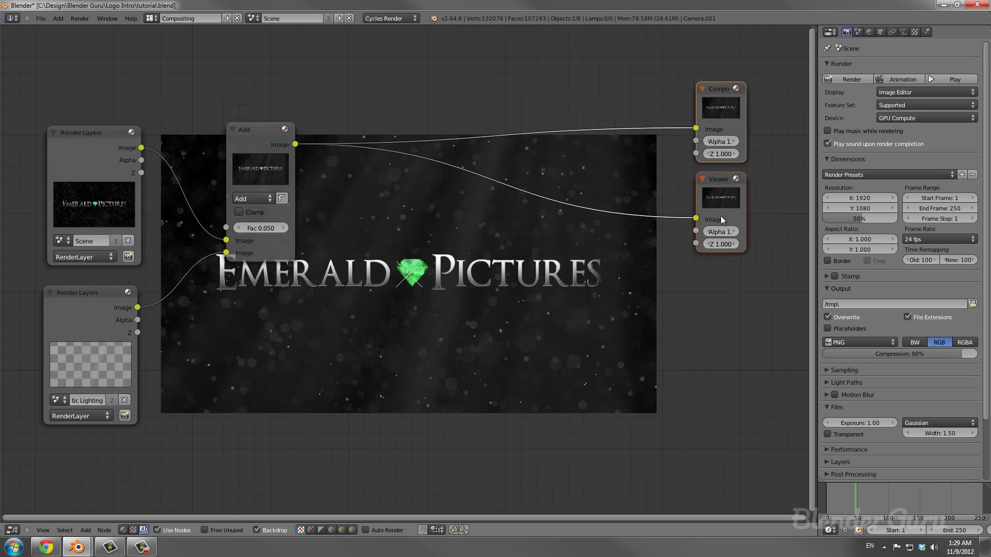
middle_click_drag(539, 272, 471, 240)
key("ctrl+s")
left_click(387, 230)
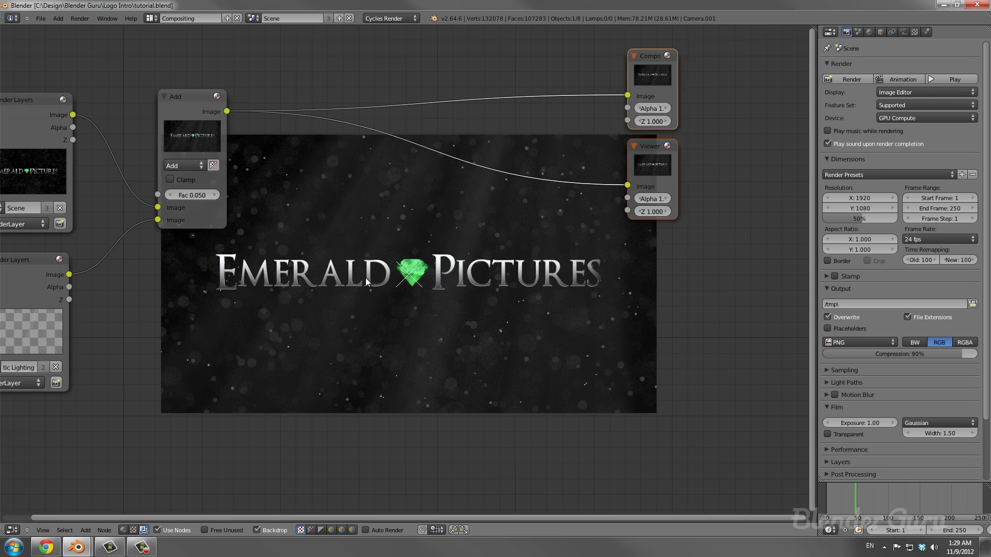
scroll(365, 256, "down", 1)
key("shift+a")
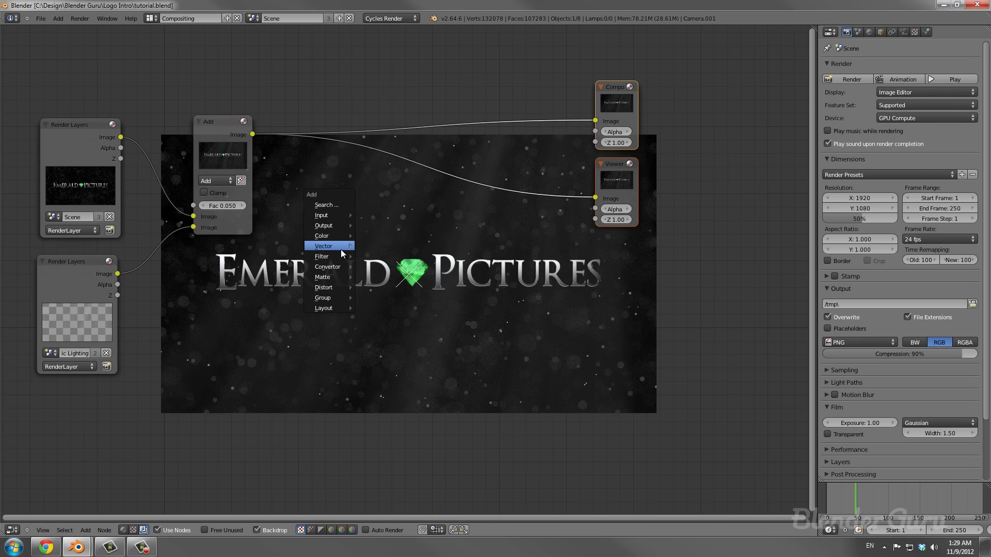
mouse_move(336, 256)
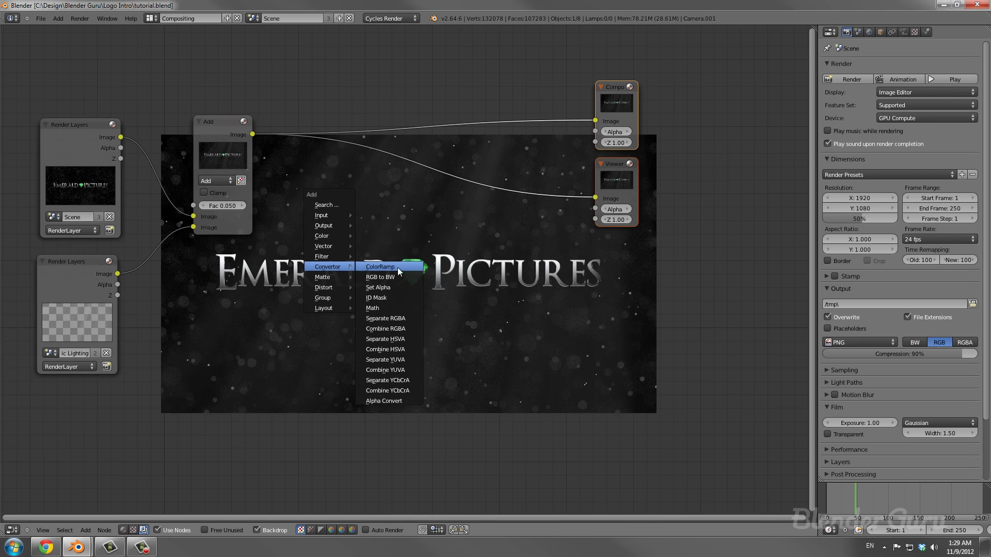
left_click(391, 308)
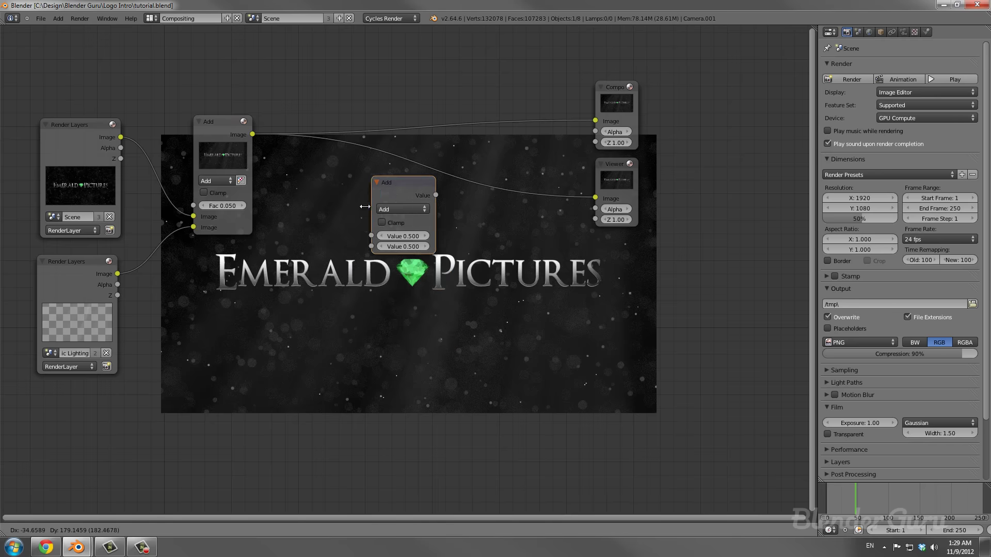
left_click(438, 261)
key("x")
Add a Lens Distortion node and set its Distort value to 1.
key("shift+a")
mouse_move(391, 251)
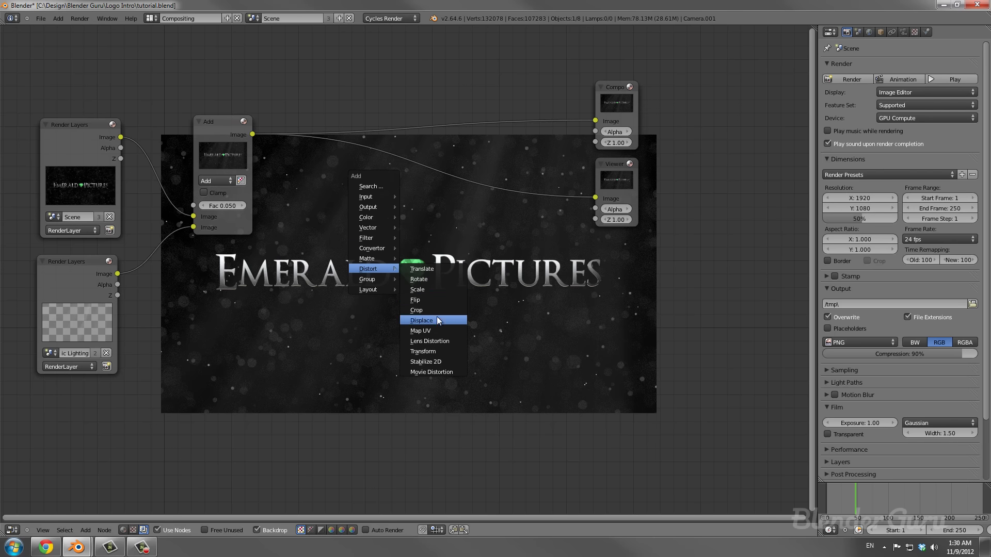
left_click(437, 340)
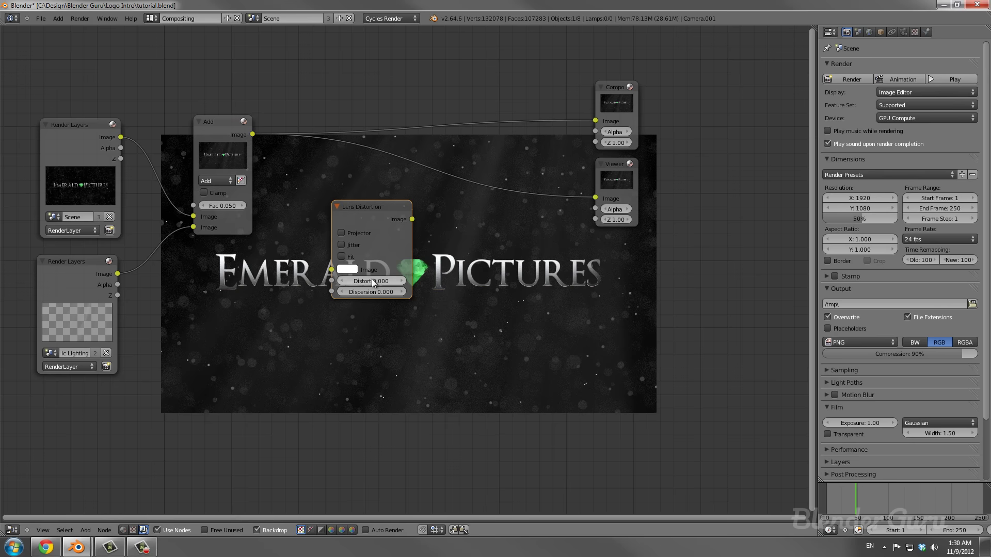
left_click_drag(371, 282, 459, 281)
Add a Math node fed by the Lens Distortion image, set to Greater Than with a value of 0.
key("shift+a")
mouse_move(439, 245)
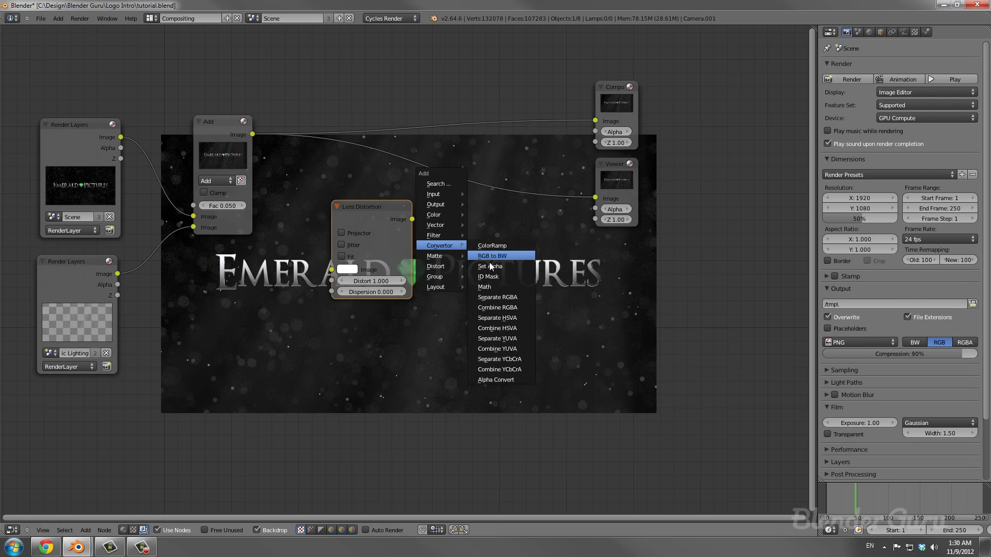
left_click(485, 286)
left_click_drag(412, 219, 449, 272)
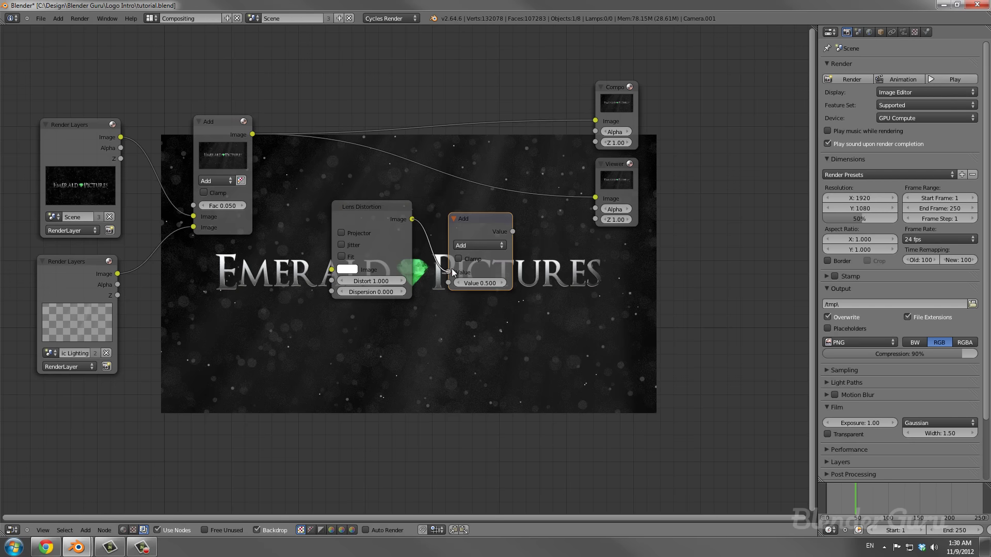
left_click(472, 245)
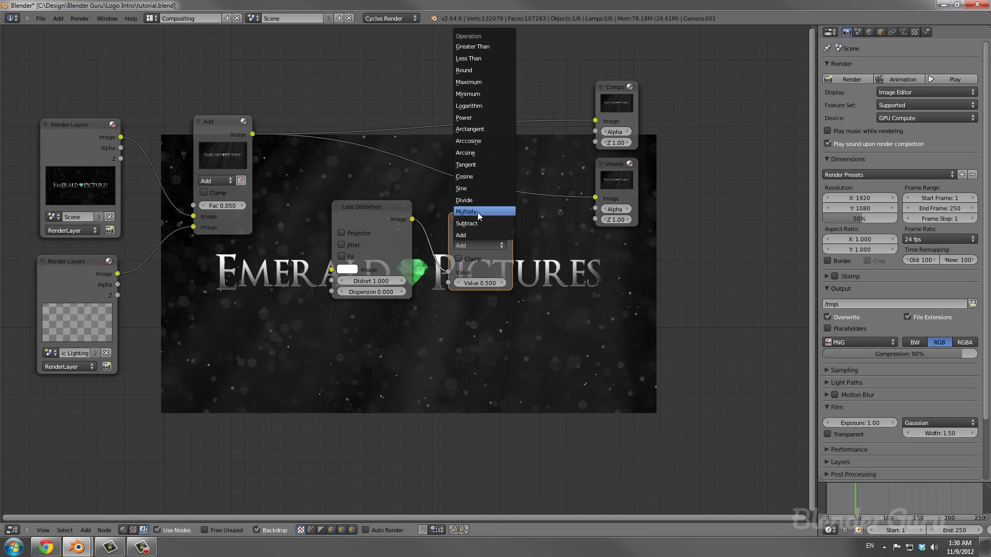
left_click(483, 47)
middle_click_drag(551, 255, 462, 240)
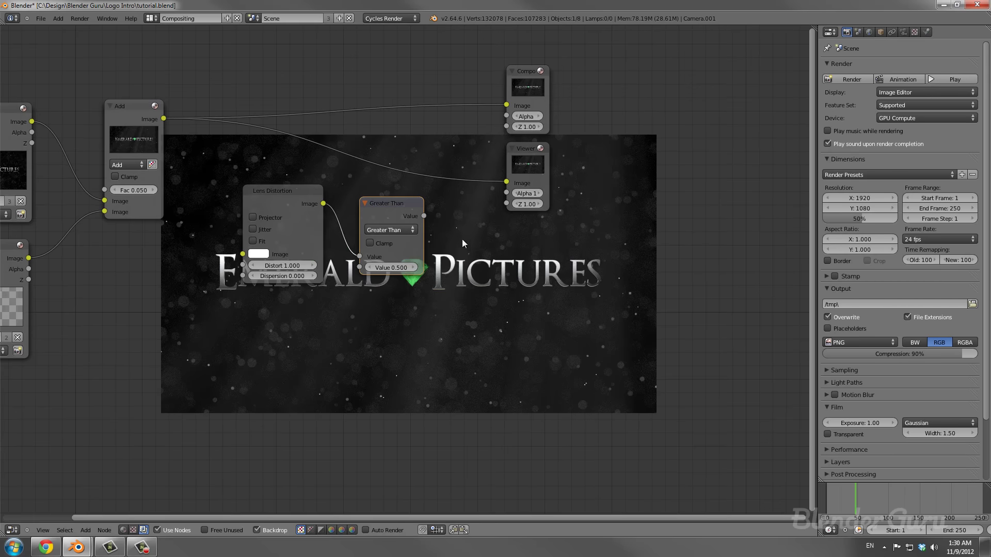
left_click(369, 267)
type("0")
key("Return")
Move the Composite and Viewer nodes clear of the new nodes and feed the Add node's image into Lens Distortion.
left_click(531, 181)
left_click(525, 71, "shift")
left_click_drag(525, 71, 722, 48)
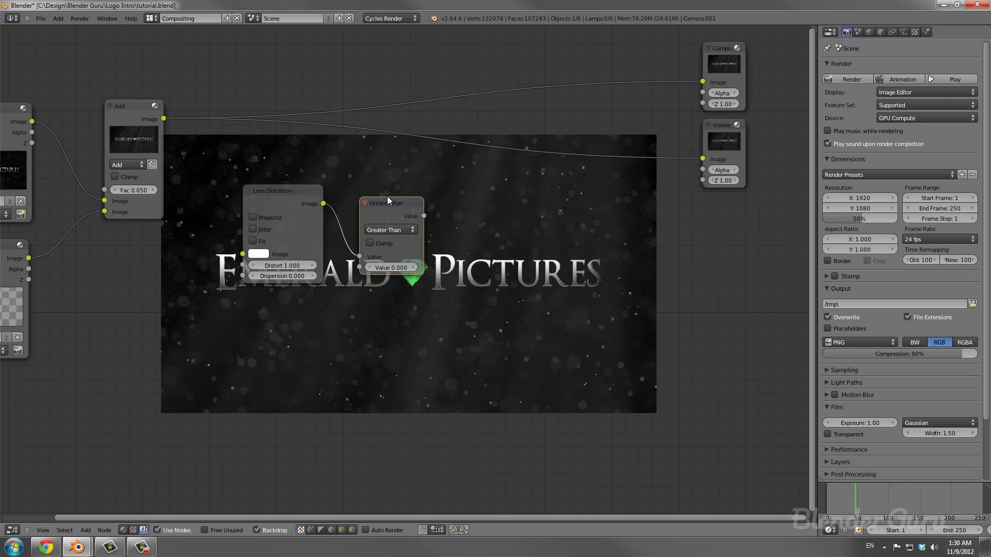
left_click_drag(388, 197, 368, 187)
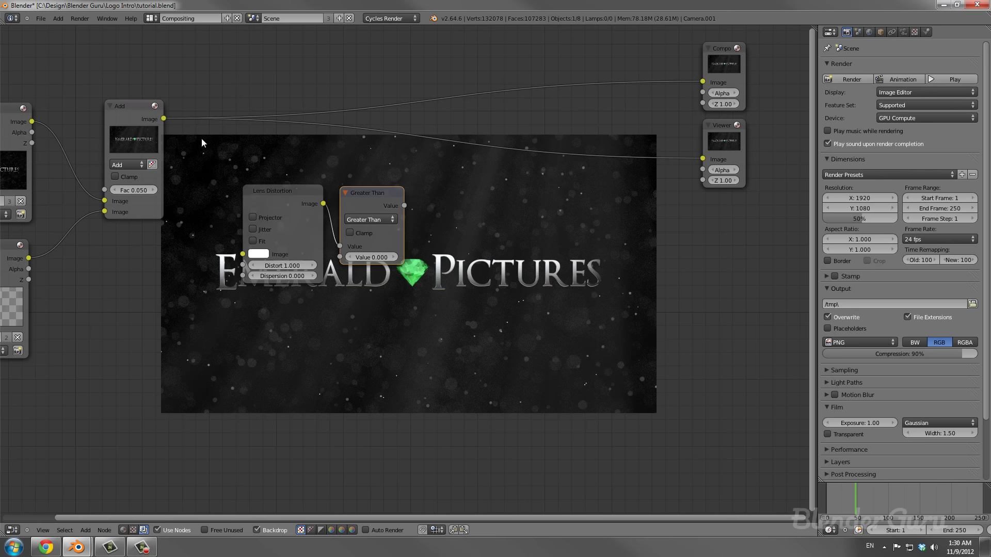
left_click_drag(164, 118, 243, 254)
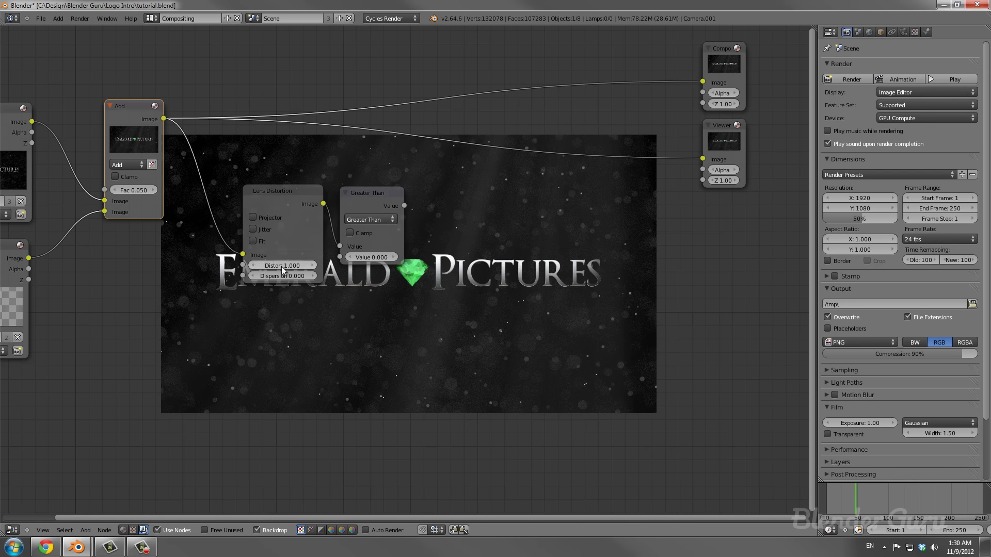
Add a Blur node fed by the Greater Than value, using Fast Gaussian, relative size and Y aspect correction.
key("shift+a")
mouse_move(436, 213)
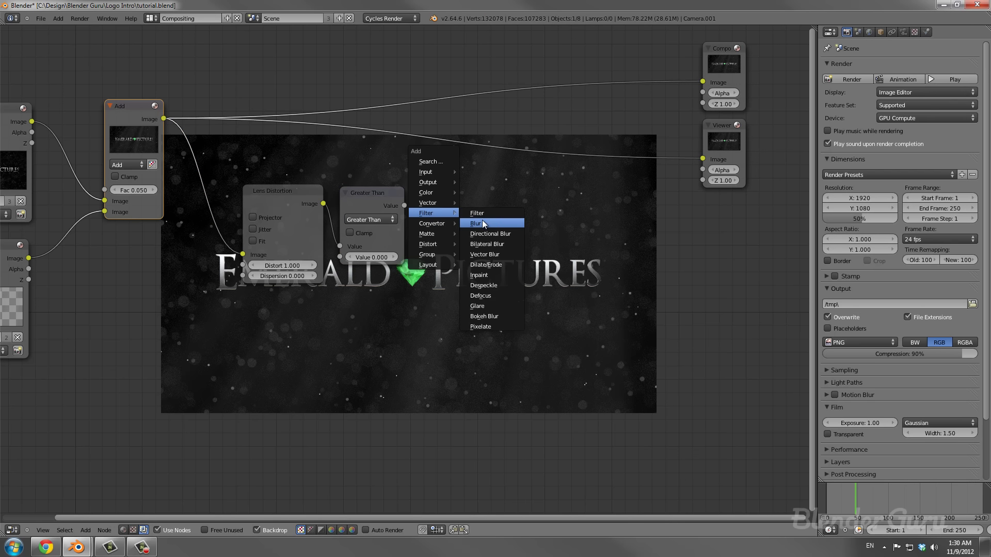
left_click(482, 223)
left_click(448, 268)
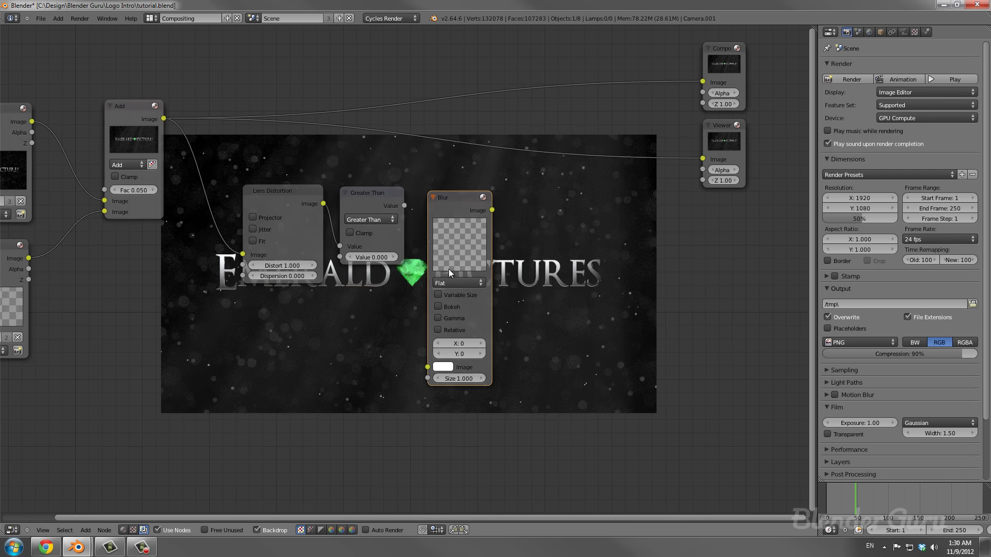
left_click(459, 283)
left_click(453, 213)
left_click_drag(404, 206, 423, 330)
left_click(439, 271)
left_click(456, 296)
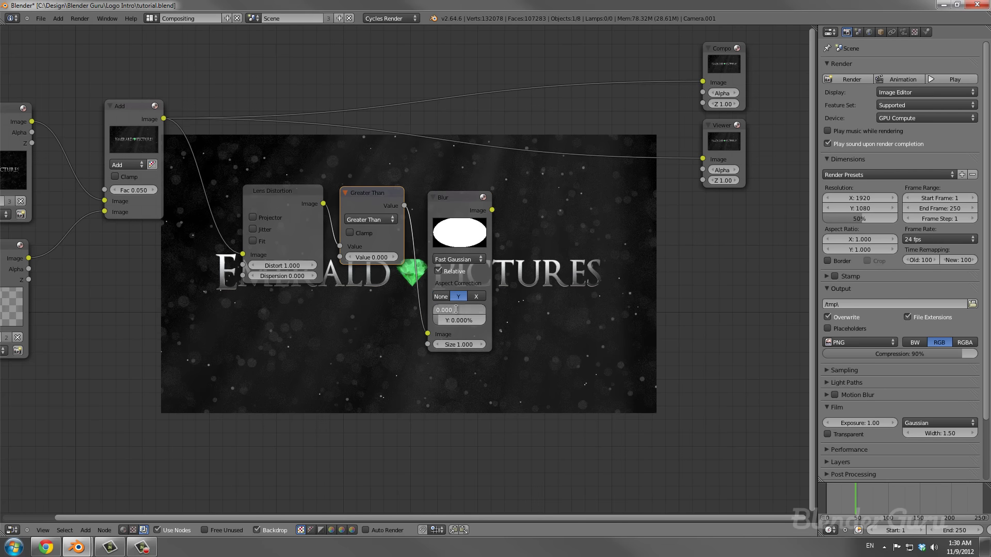
Try a 5% blur size, then set the Blur node's X and Y to 10%.
type("5")
key("Return")
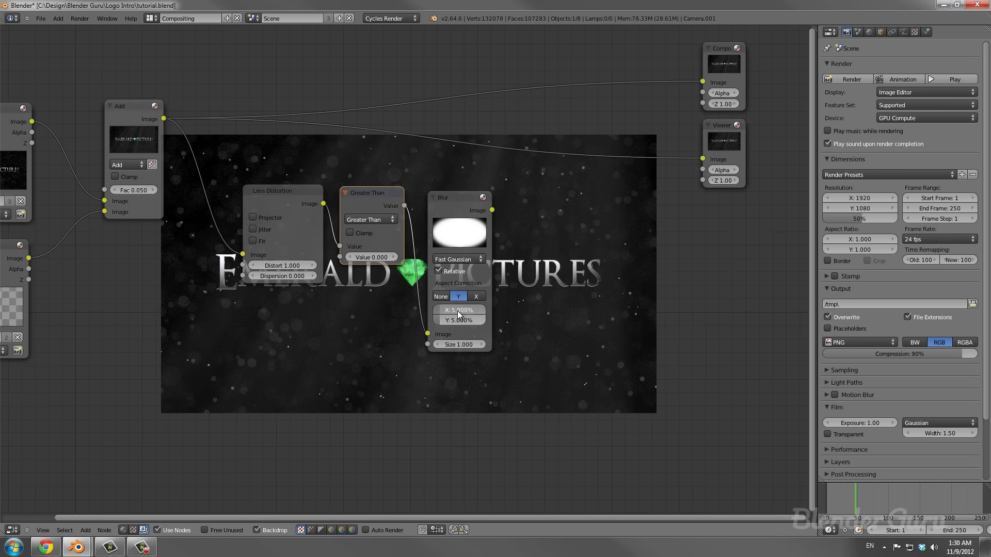
left_click(458, 309)
type("10")
key("Return")
Add a Mix node that multiplies the Add node's image by the blurred mask, and output it to Viewer and Composite.
key("shift+a")
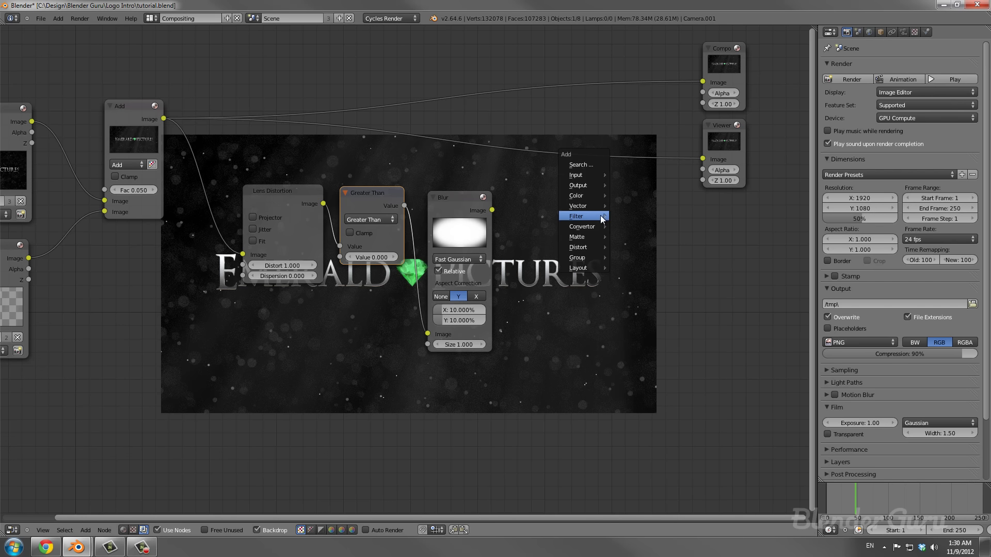
mouse_move(586, 196)
left_click(643, 199)
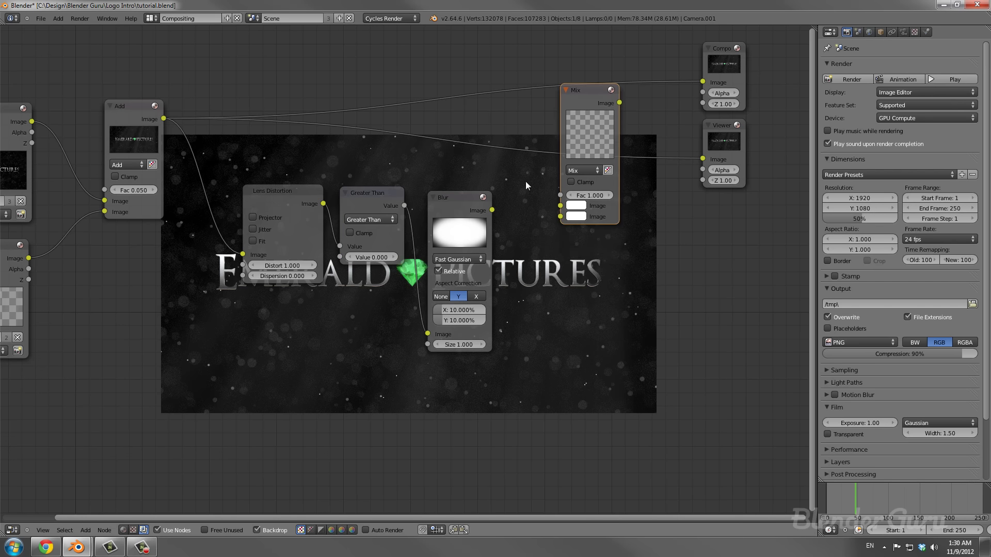
left_click_drag(512, 210, 163, 118)
left_click(594, 149)
left_click(595, 172)
left_click_drag(619, 102, 703, 159)
left_click_drag(619, 103, 703, 81)
Save tutorial.blend and examine the vignette around the edges of the composited logo image.
key("ctrl+s")
left_click(691, 248)
middle_click_drag(691, 247, 471, 108)
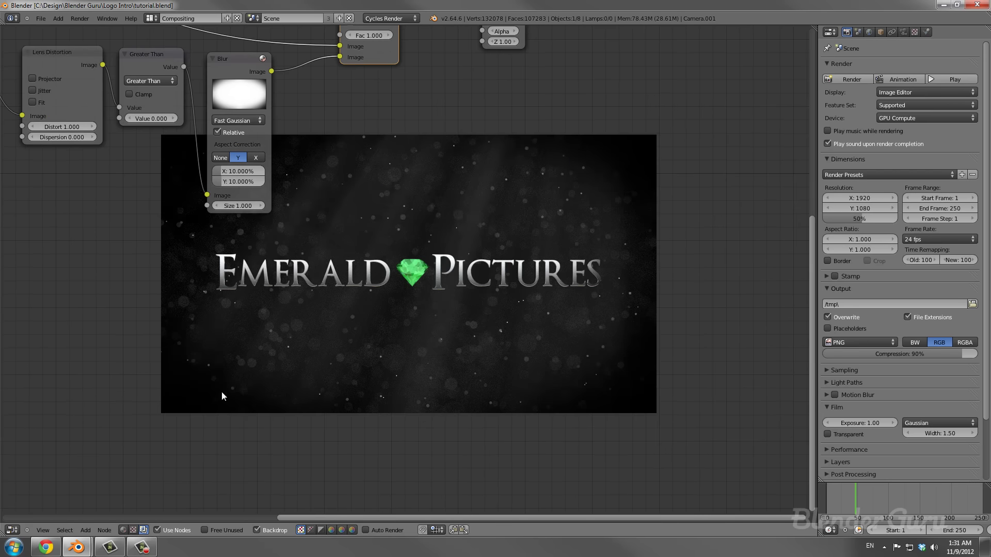
middle_click_drag(526, 313, 460, 275)
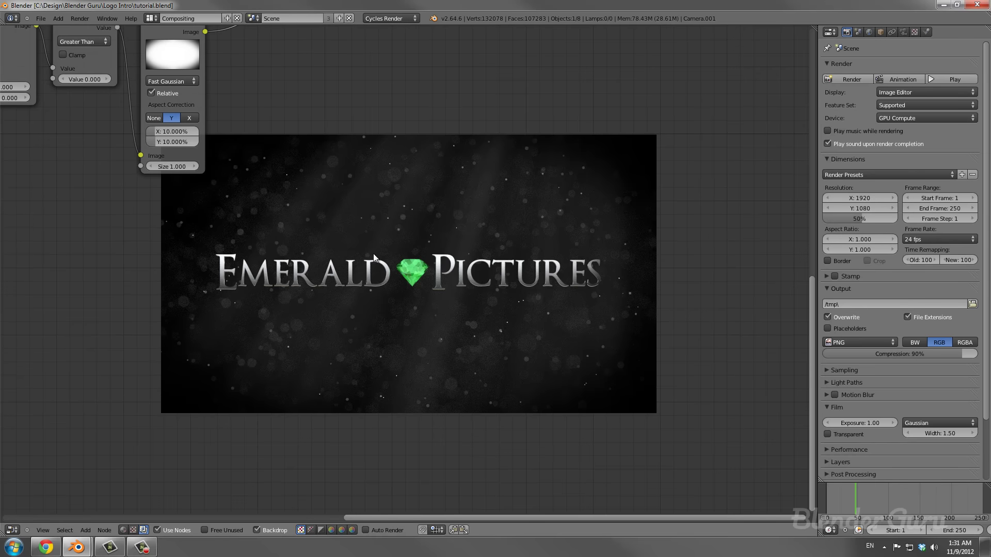
Move the Composite and Viewer nodes farther from the Multiply node to make room, and save the file.
scroll(316, 278, "down", 2)
middle_click_drag(360, 161, 516, 300)
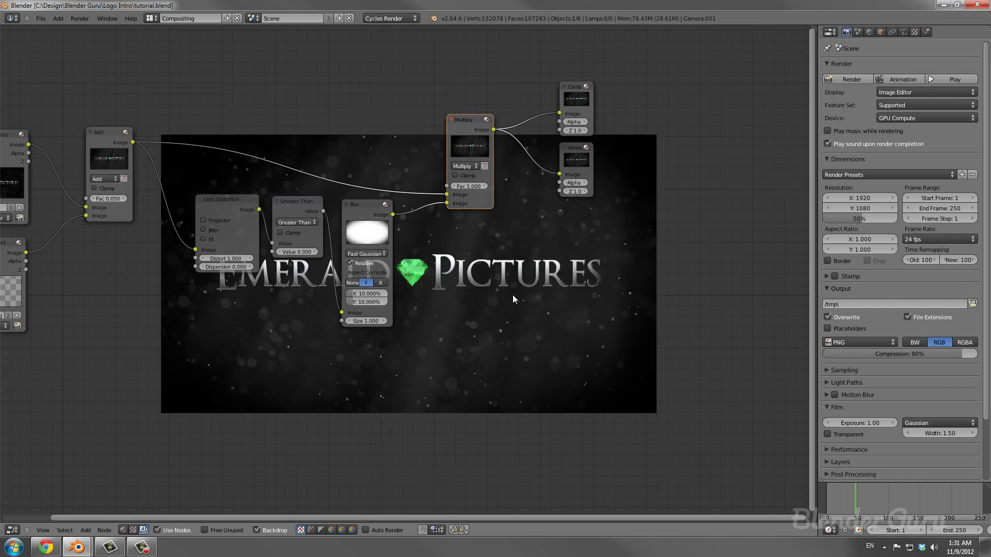
left_click(534, 187)
left_click(540, 135, "shift")
left_click_drag(539, 136, 749, 142)
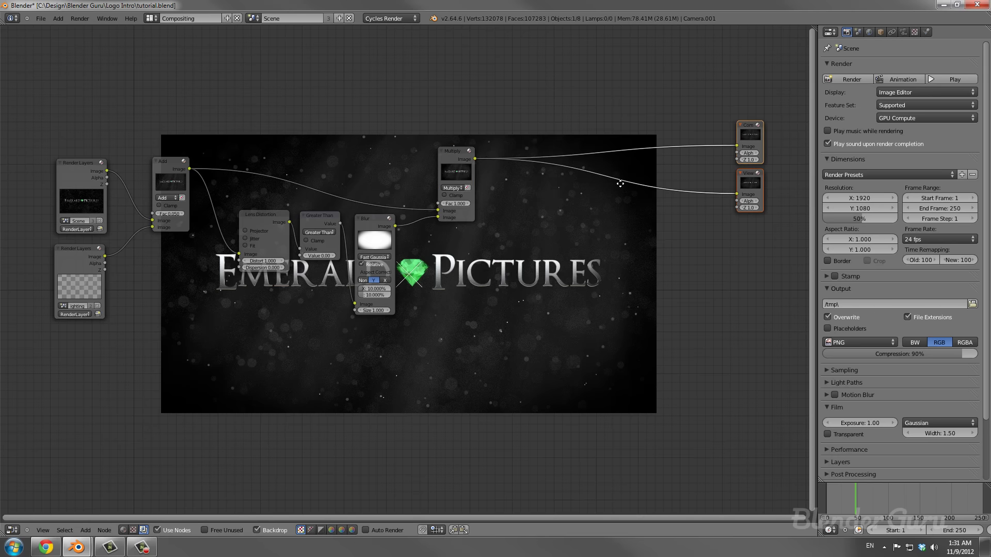
middle_click_drag(616, 230, 382, 239)
key("ctrl+s")
scroll(336, 234, "up", 1)
key("shift+a")
mouse_move(330, 235)
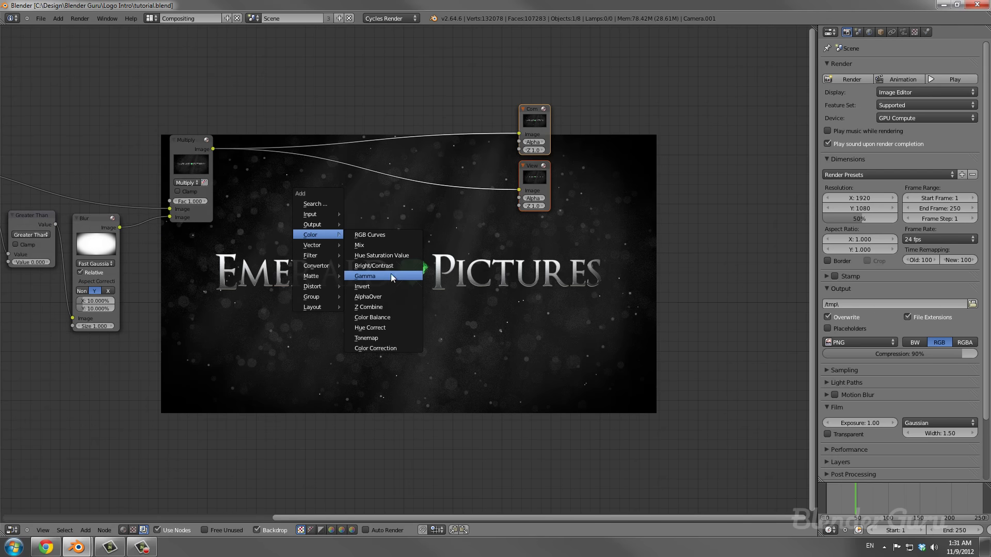
left_click(386, 348)
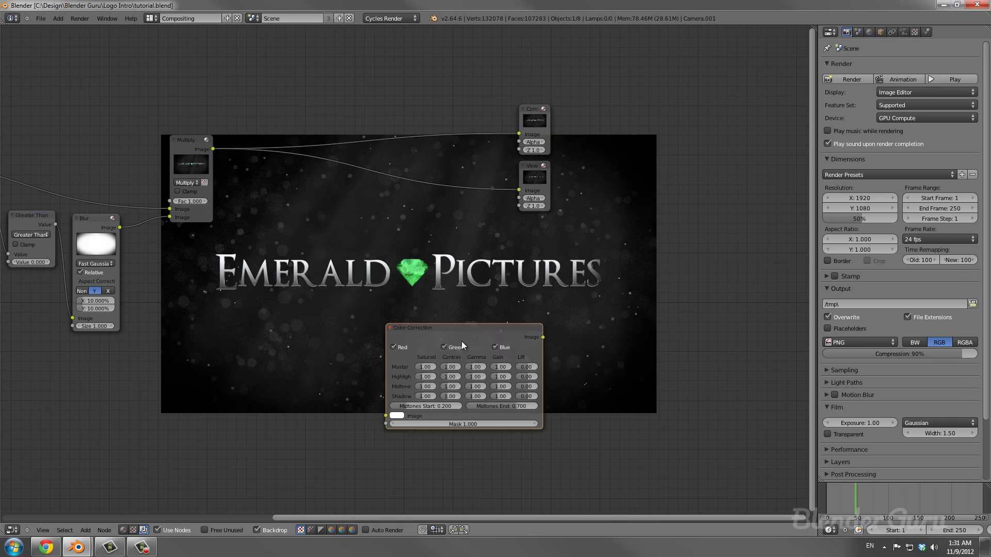
key("ctrl+z")
Insert a Color Balance node after the Multiply node and feed its image to both the Viewer and Composite outputs.
key("shift+a")
mouse_move(375, 307)
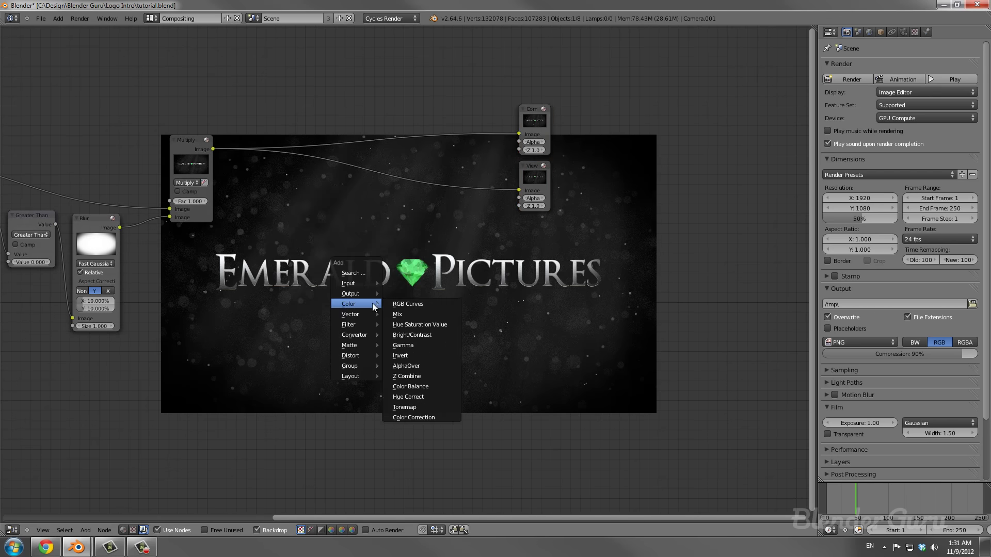
left_click(433, 381)
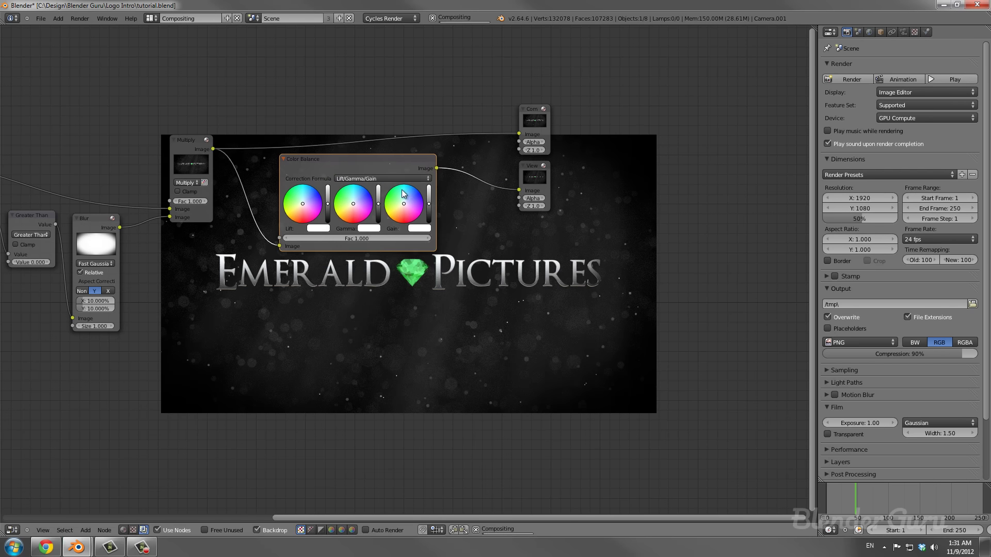
left_click(279, 182)
left_click_drag(435, 168, 520, 134)
scroll(463, 169, "up", 3)
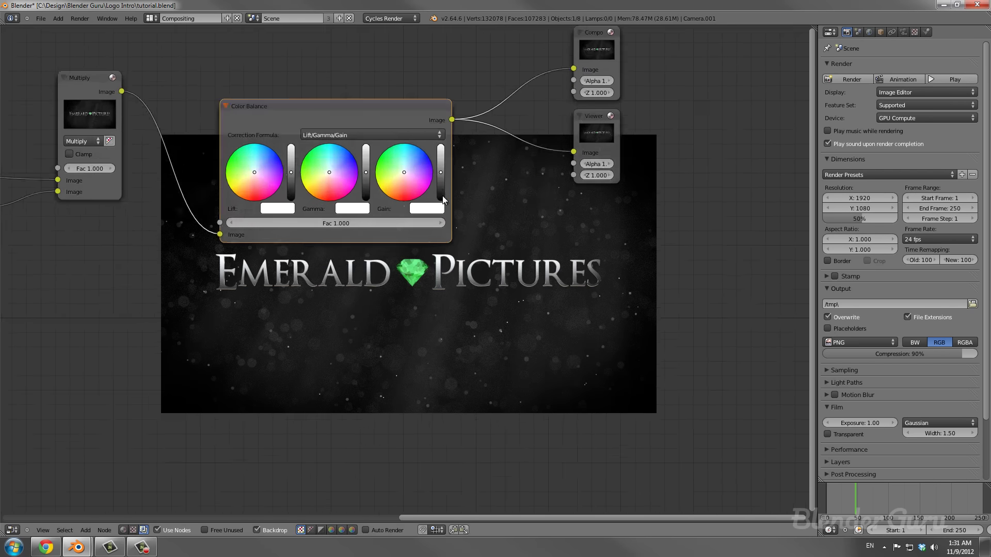
Tint the Color Balance gamma slightly toward purple-pink and its gain slightly toward green.
scroll(298, 207, "up", 1)
left_click_drag(116, 129, 127, 138)
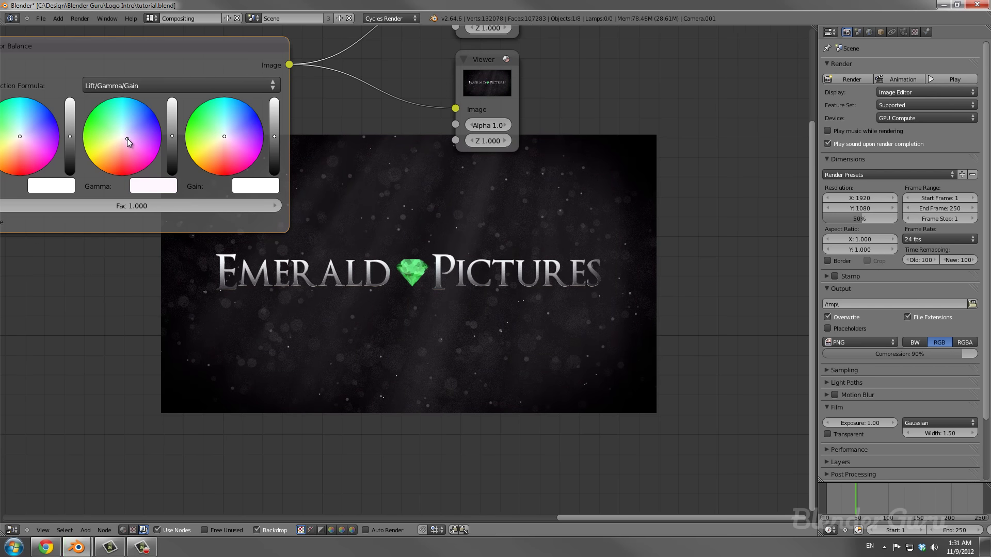
left_click(216, 132)
left_click_drag(218, 132, 218, 132)
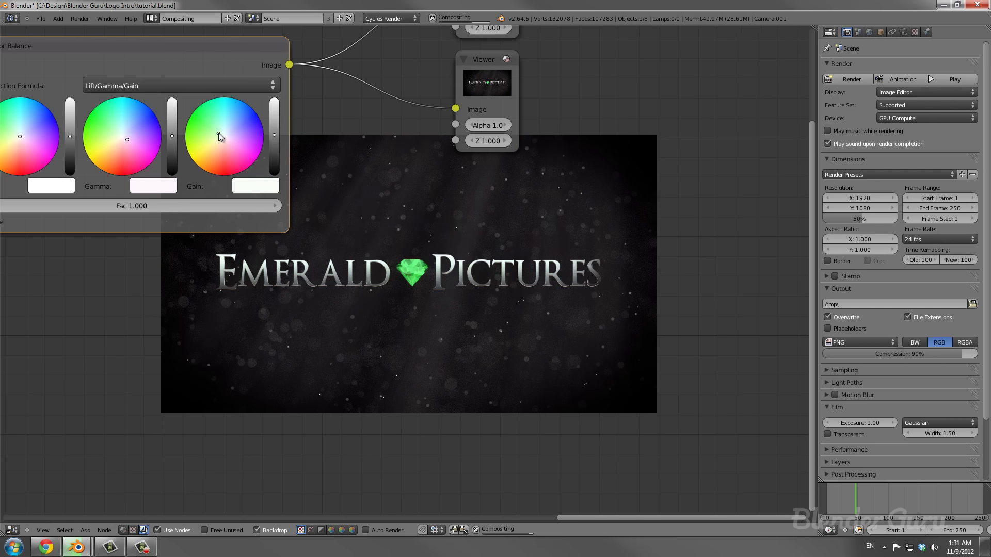
Examine the color-balanced logo image against the gamma and gain wheels, and save the file.
middle_click_drag(376, 206, 423, 242)
scroll(422, 239, "up", 2)
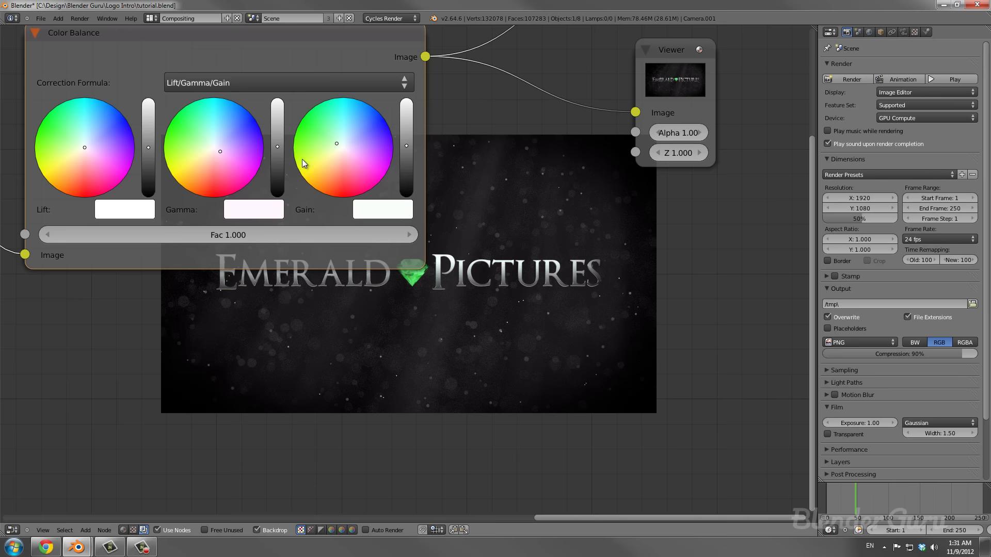
middle_click_drag(446, 276, 431, 277)
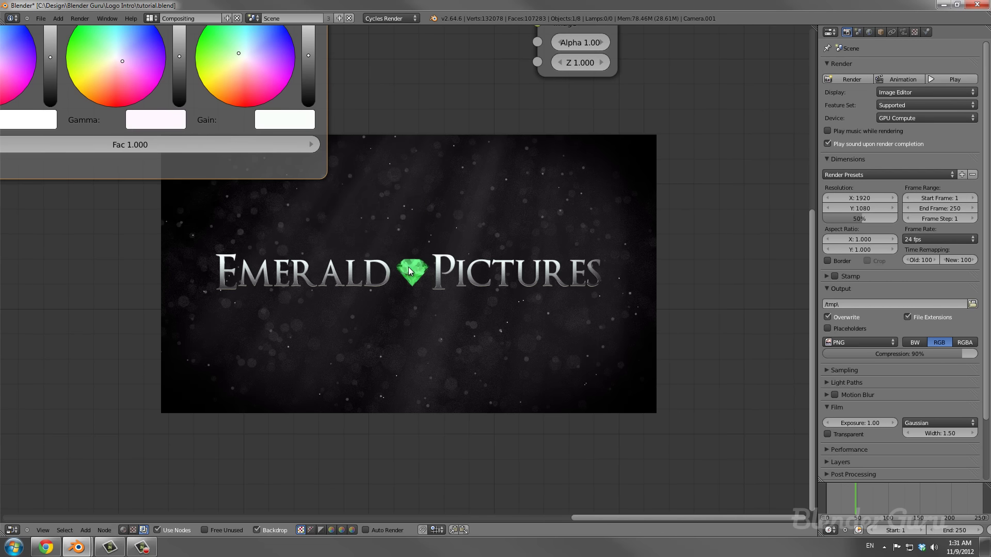
middle_click_drag(222, 73, 360, 191)
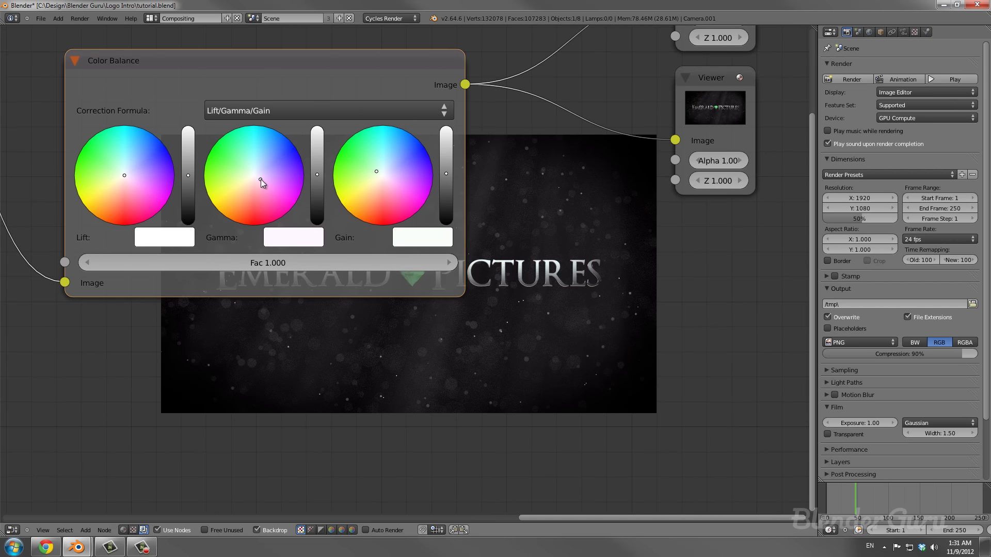
middle_click_drag(407, 250, 414, 281)
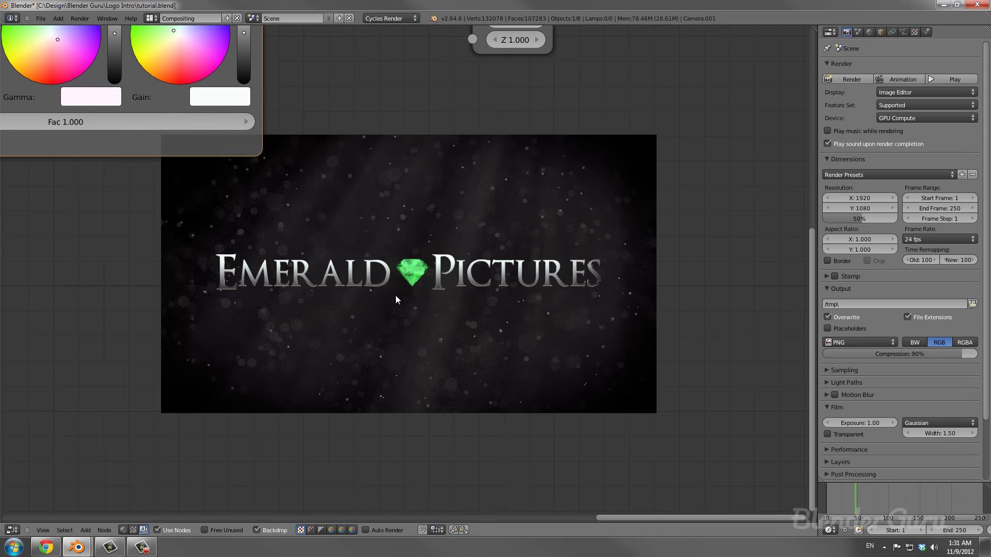
scroll(396, 296, "down", 2)
scroll(349, 290, "down", 1)
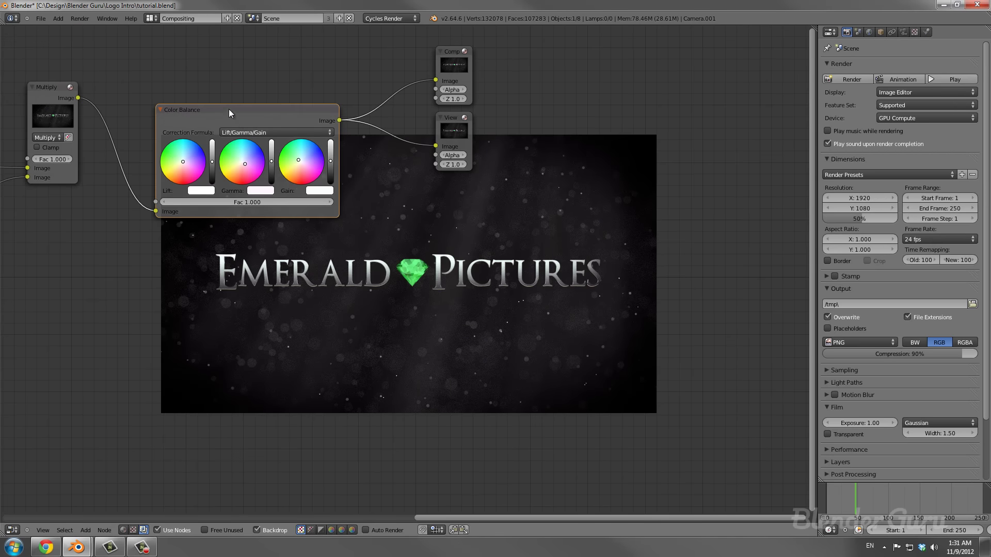
middle_click_drag(230, 113, 191, 92)
middle_click_drag(304, 270, 546, 271)
key("ctrl+s")
Move both Render Layers nodes well away from the Add node to make room between them.
middle_click_drag(326, 307, 601, 264)
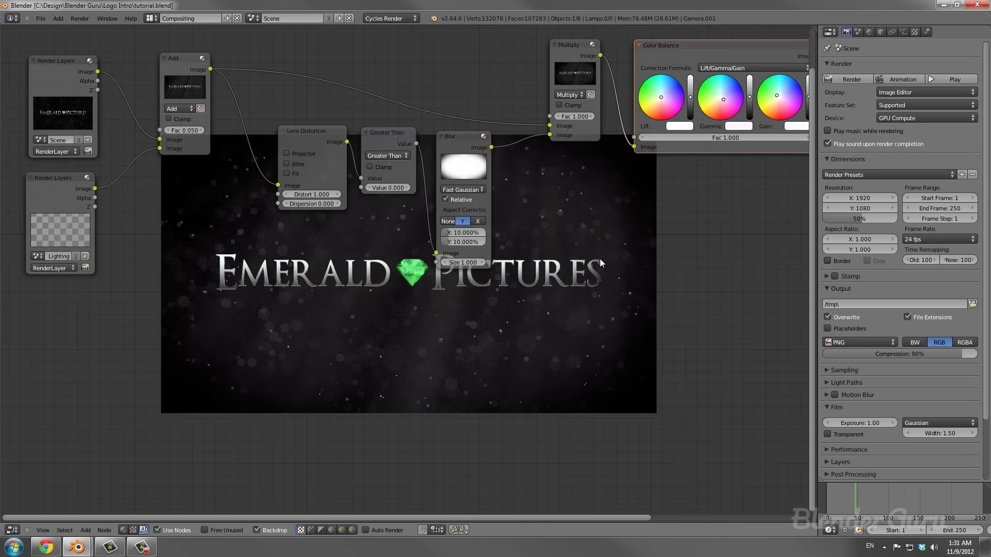
scroll(376, 303, "down", 1)
middle_click_drag(376, 302, 402, 283)
left_click(383, 171, "shift")
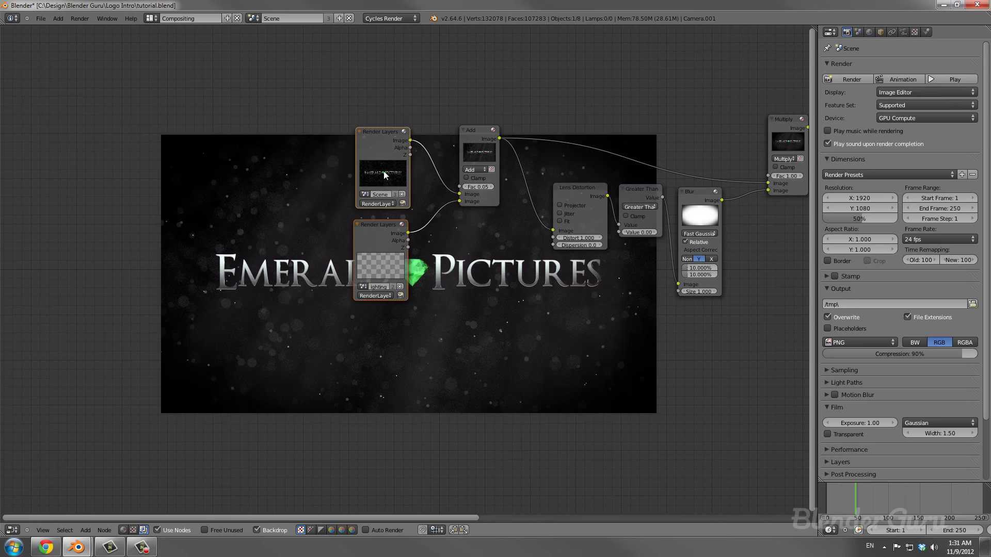
left_click_drag(383, 172, 151, 234)
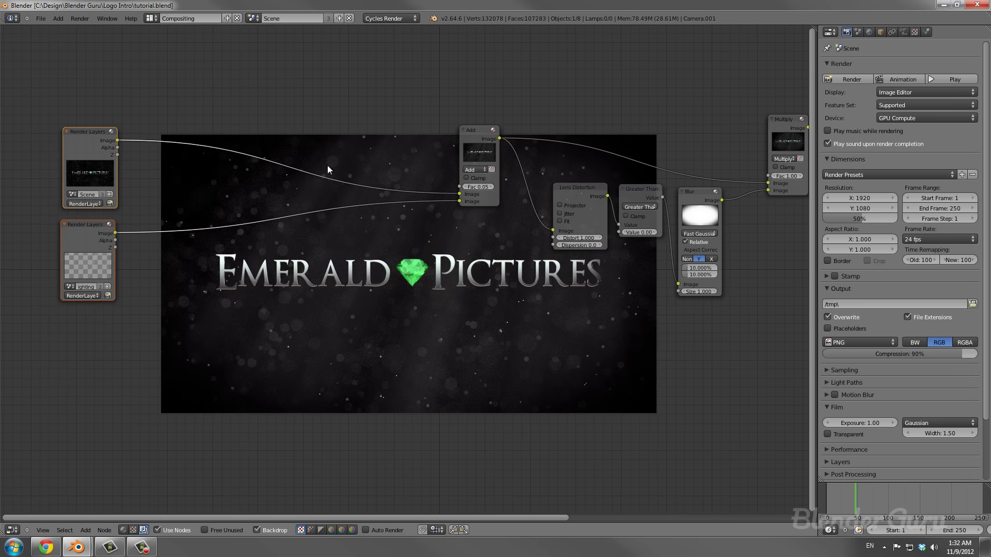
Inspect the Emerald and Pictures text objects in the Default layout, and go back to the Compositing layout.
left_click(150, 18)
left_click(164, 65)
key("ctrl+s")
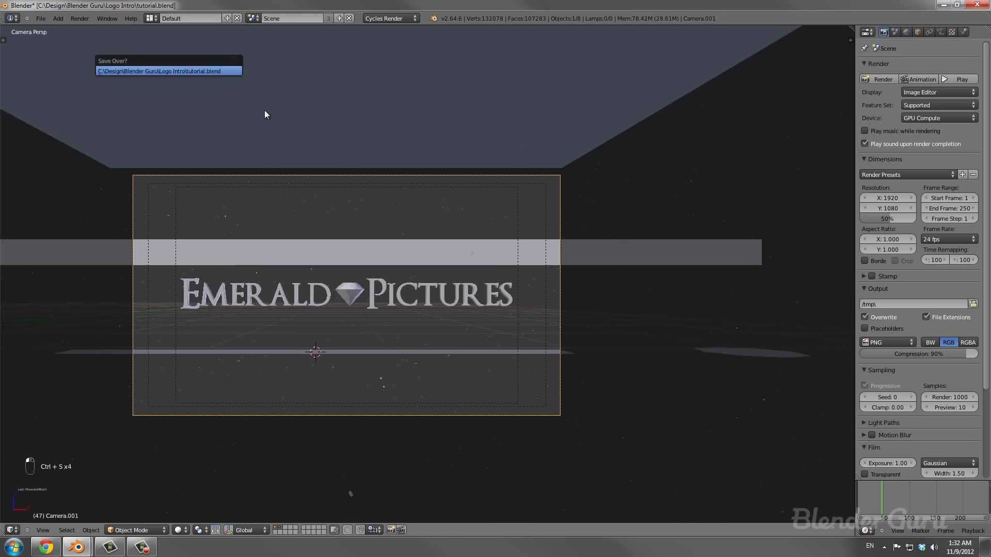
key("ctrl+s")
right_click(328, 298)
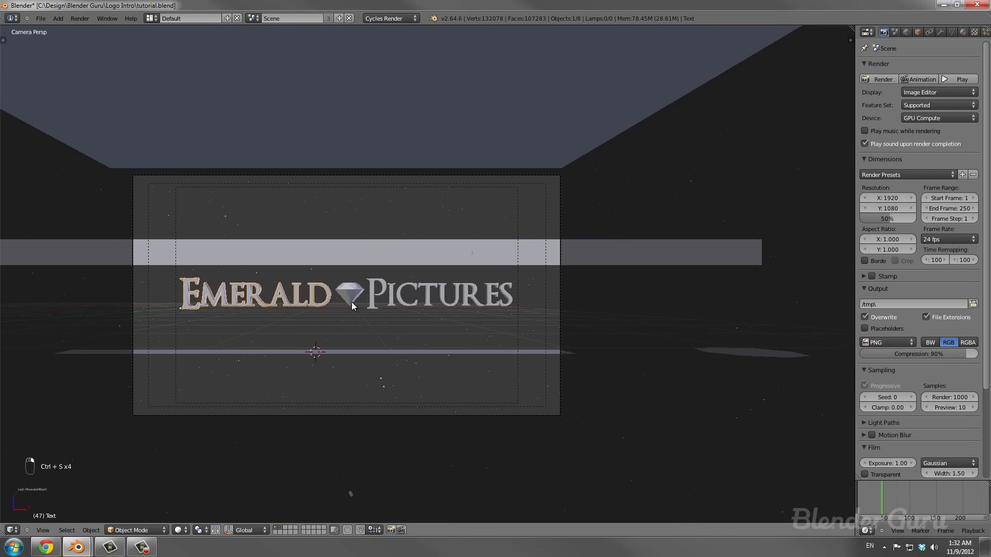
scroll(352, 302, "up", 4)
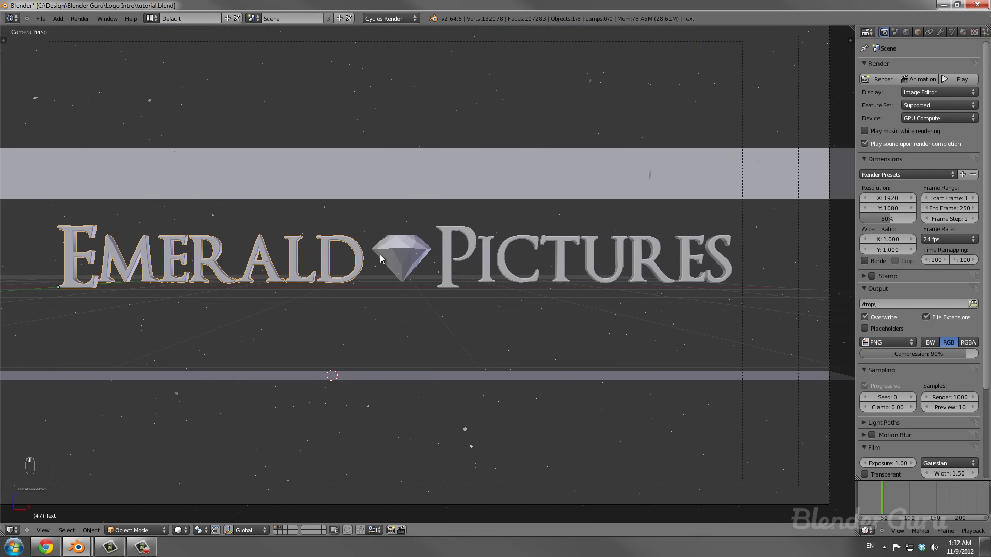
right_click(455, 257)
left_click(150, 18)
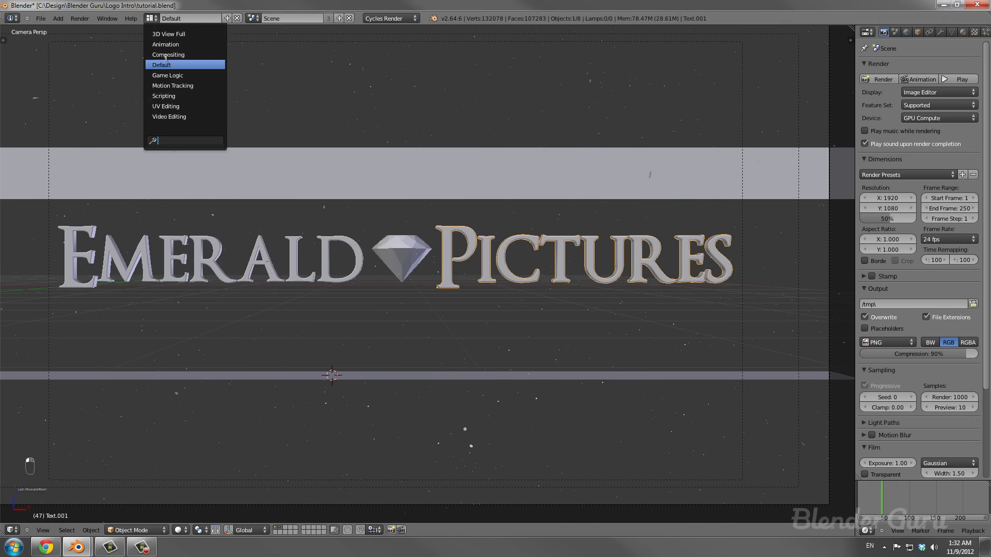
left_click(164, 55)
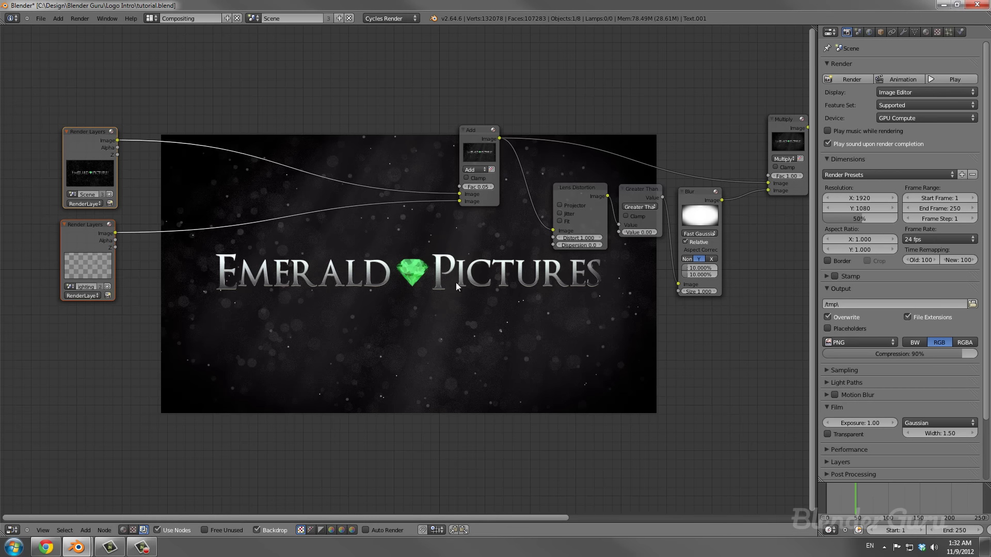
Return to the Default screen layout and save over tutorial.blend.
left_click(150, 18)
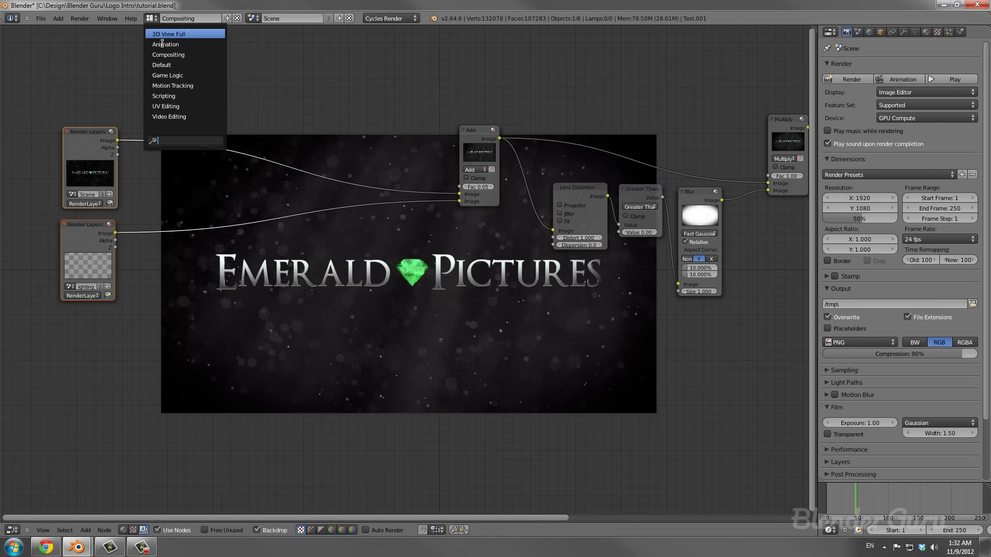
left_click(175, 65)
key("ctrl+s")
left_click(184, 70)
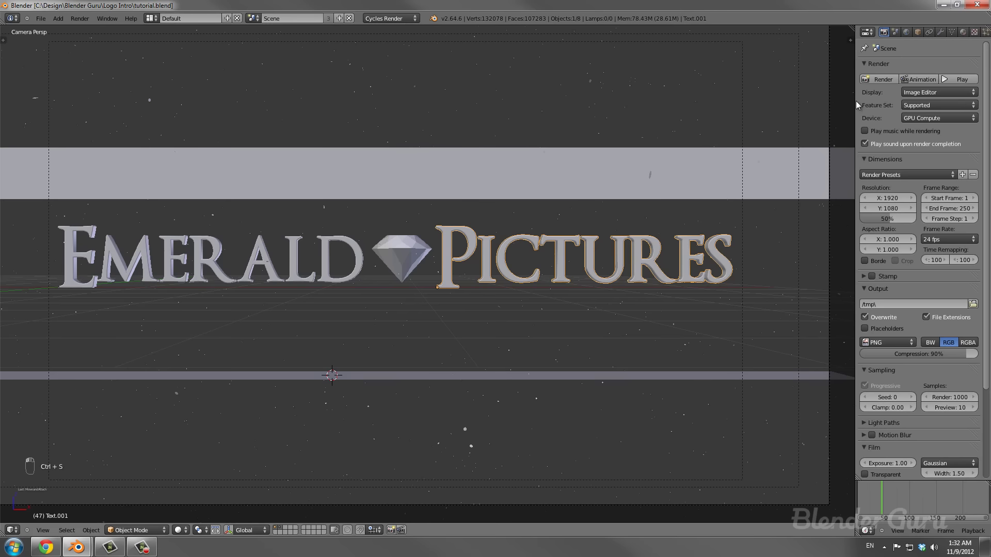
Set the Pictures text's Pass Index to 1 in its object relations settings.
left_click(918, 32)
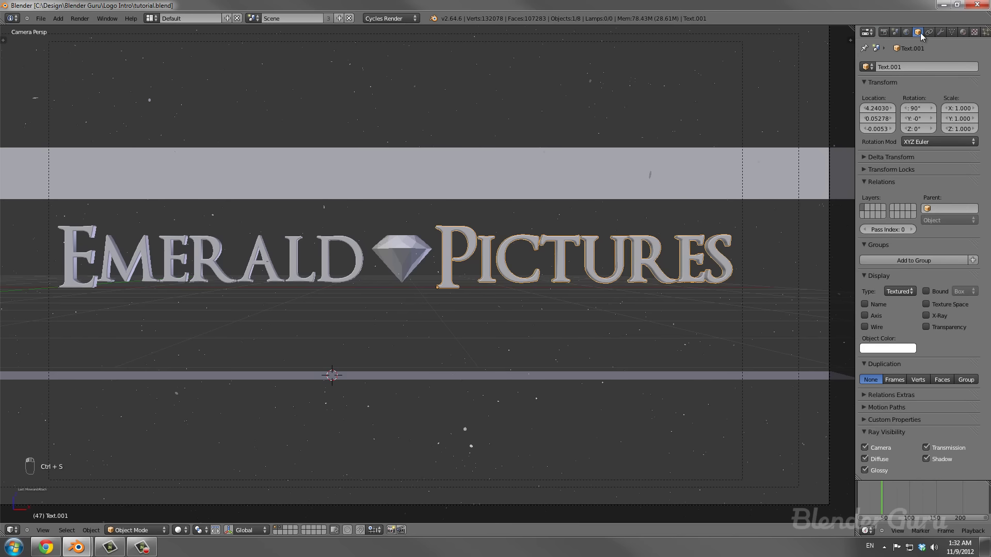
left_click(869, 182)
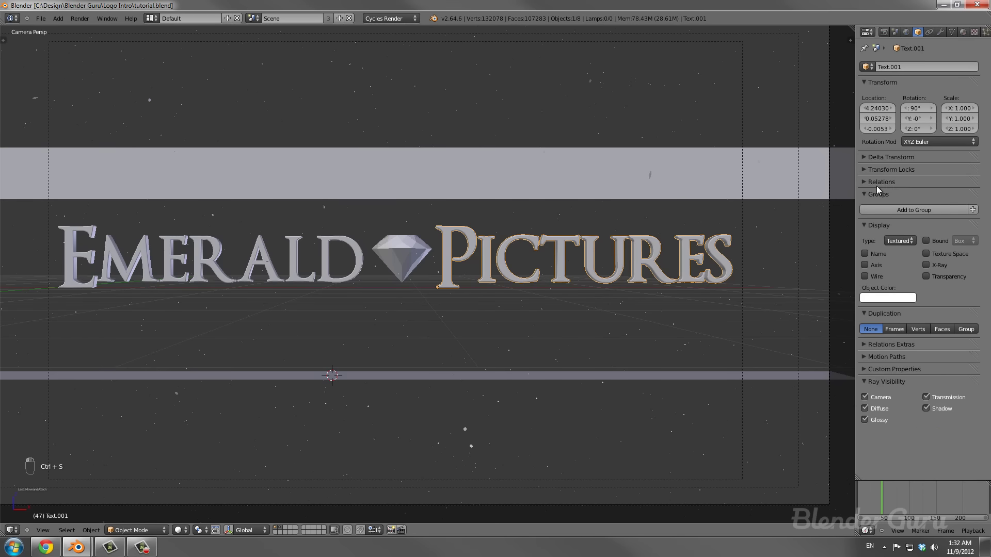
left_click(877, 183)
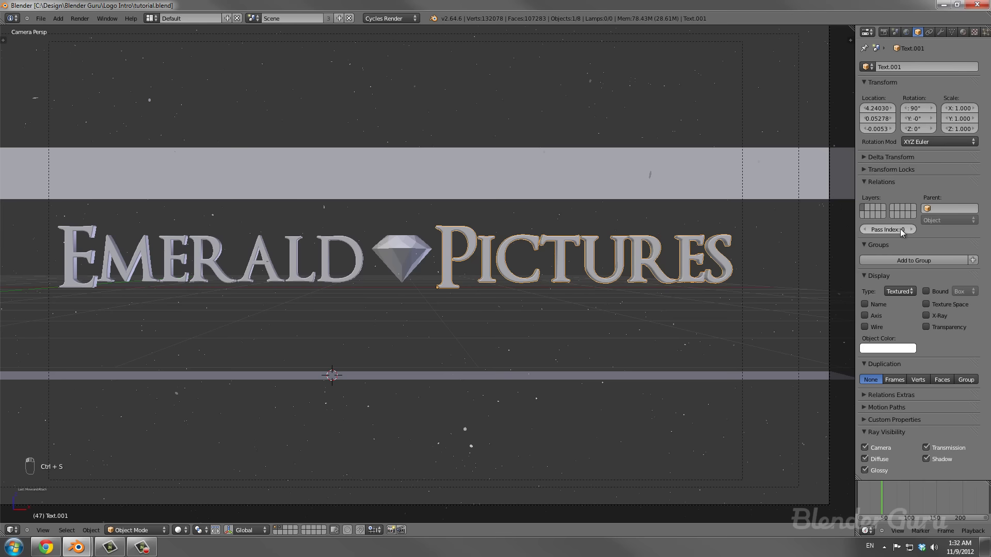
middle_click_drag(839, 250, 843, 258, "shift")
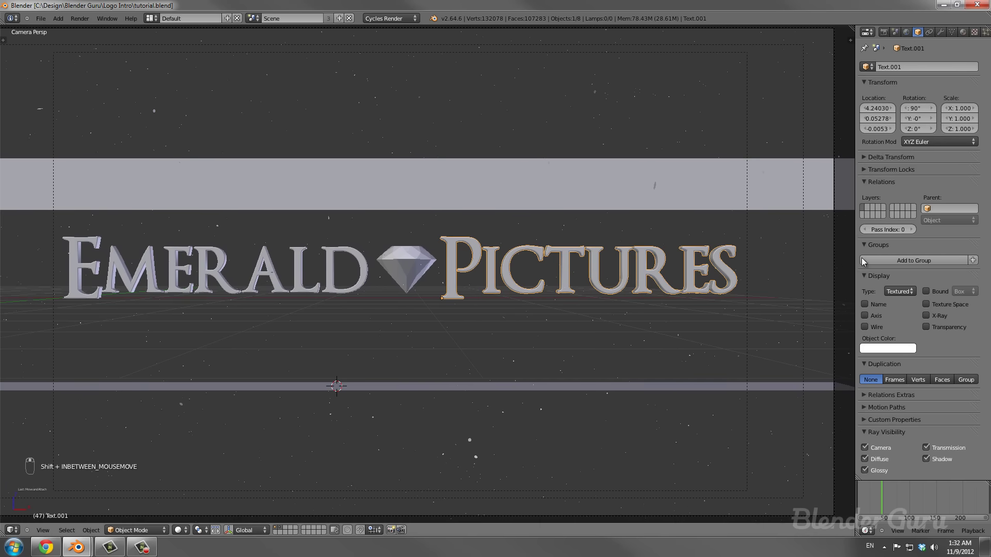
left_click(911, 230)
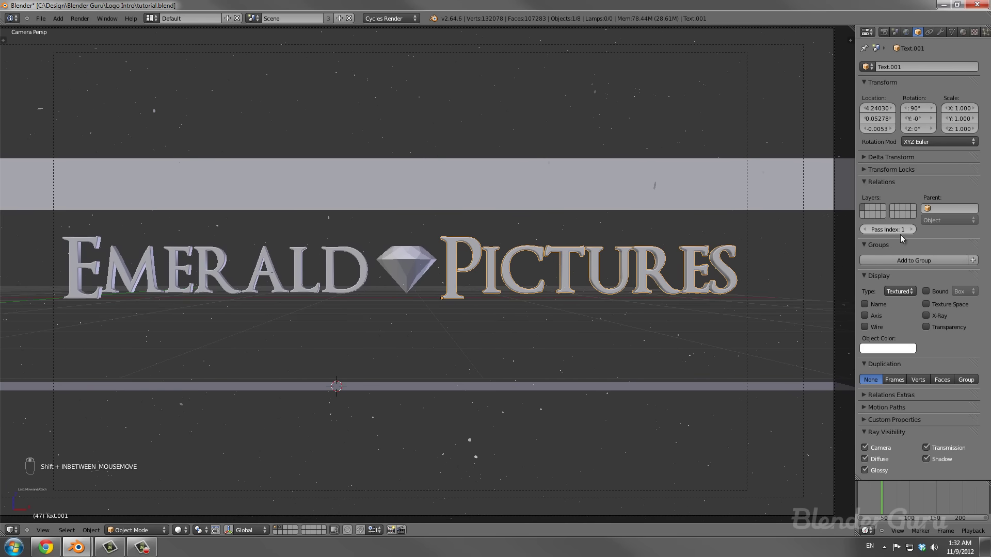
Set the Emerald text's Pass Index to 1 and compare it with the Pictures text's index.
right_click(356, 261)
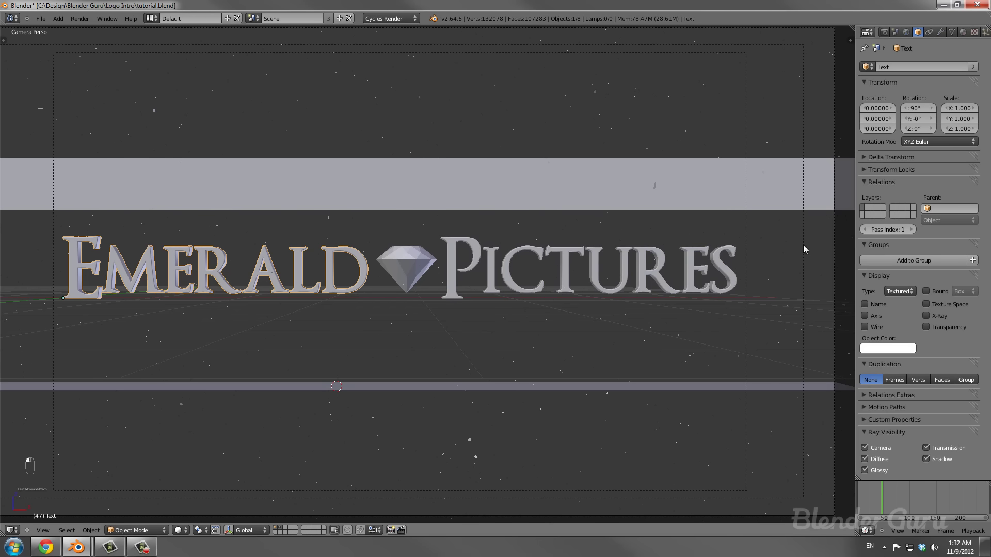
right_click(485, 261)
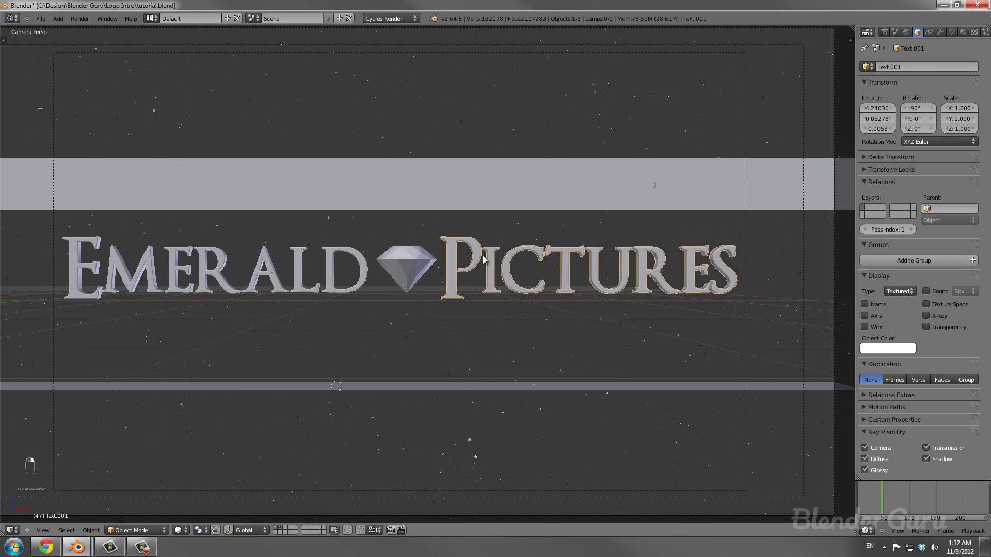
right_click(357, 259)
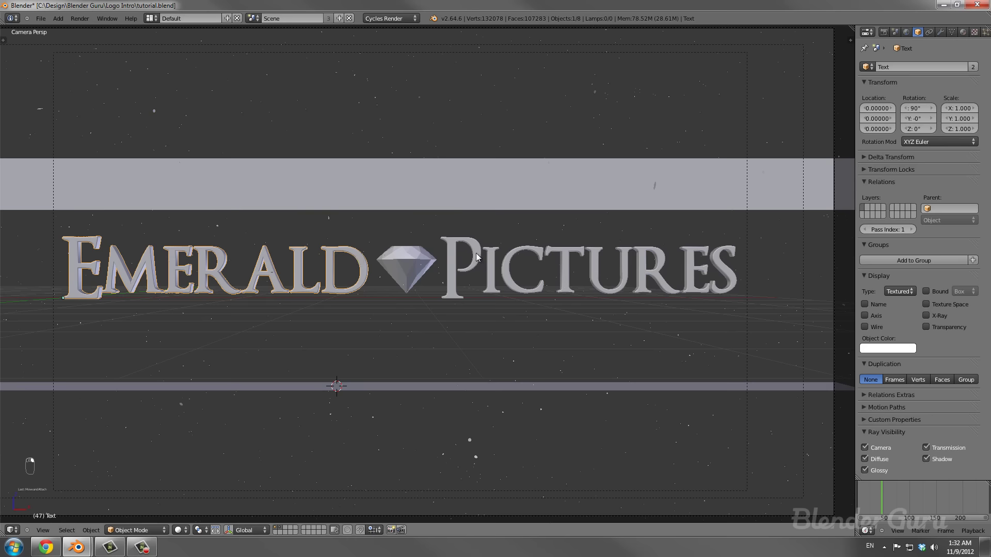
right_click(499, 258)
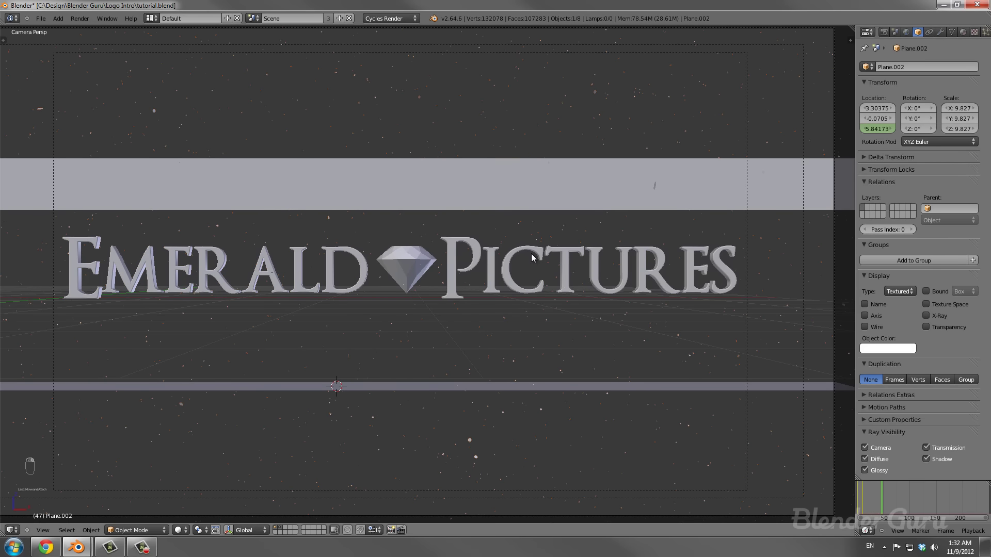
Set the gem's object pass index to 2 and save the file.
right_click_drag(532, 256, 540, 253)
key("Escape")
right_click(540, 253)
right_click(405, 247)
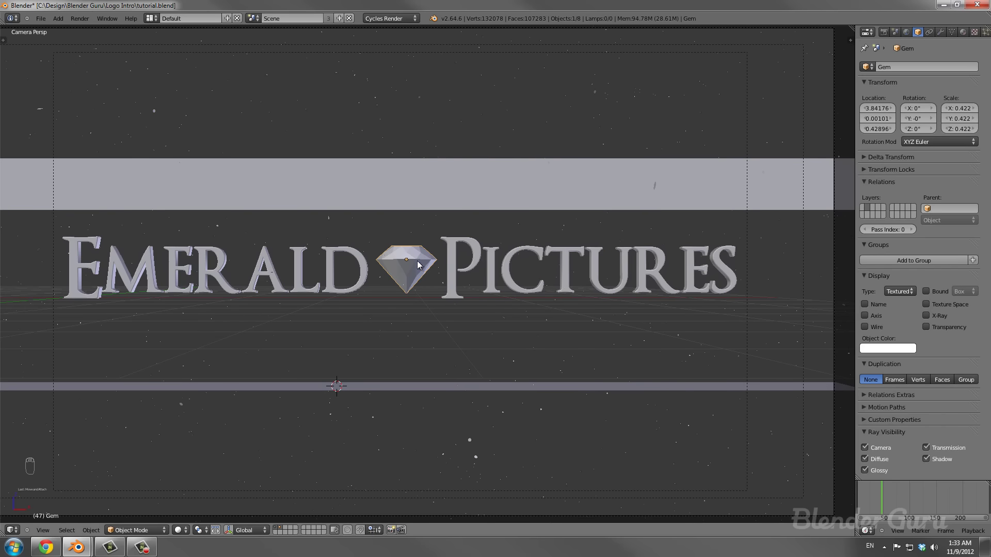
left_click(912, 229)
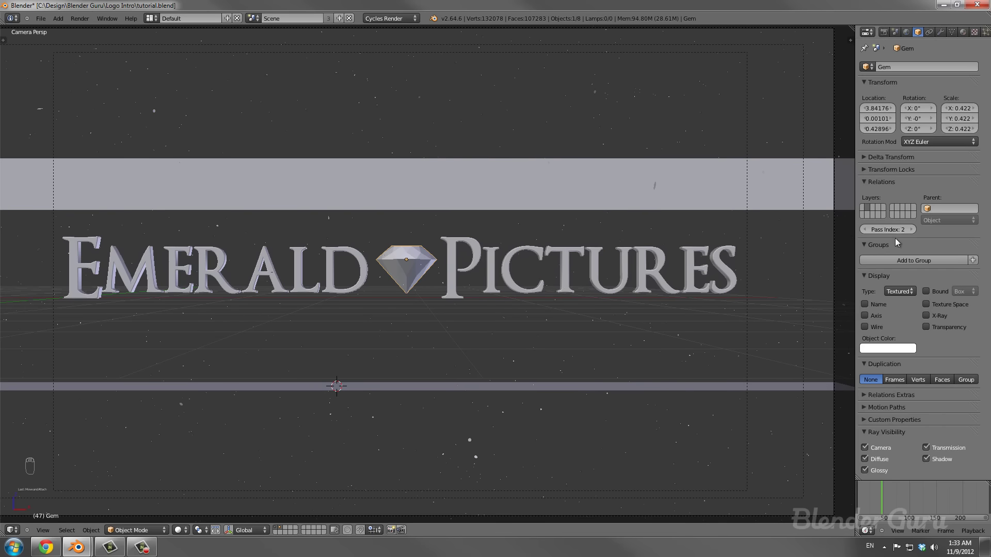
key("ctrl+s")
left_click(745, 273)
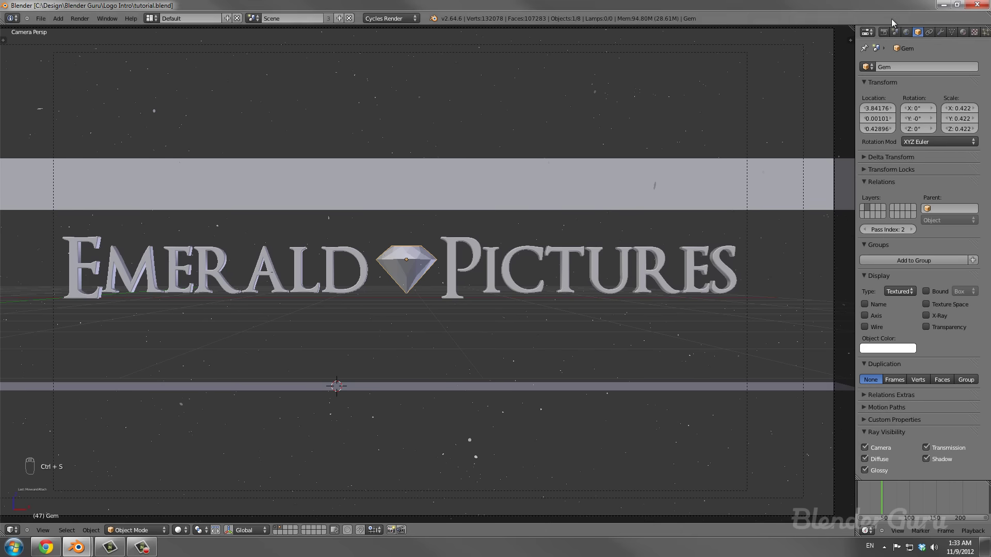
Enable the Object Index pass for the render layer, then render the current frame and return to the 3D view.
left_click(884, 32)
scroll(902, 233, "down", 2)
scroll(903, 233, "down", 4)
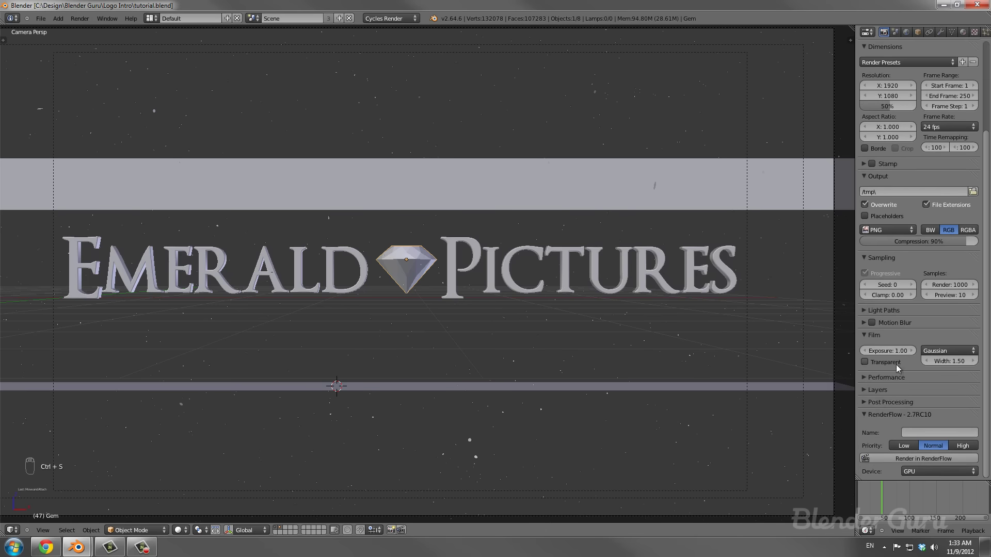
left_click(863, 391)
scroll(877, 382, "down", 10)
scroll(925, 336, "down", 1)
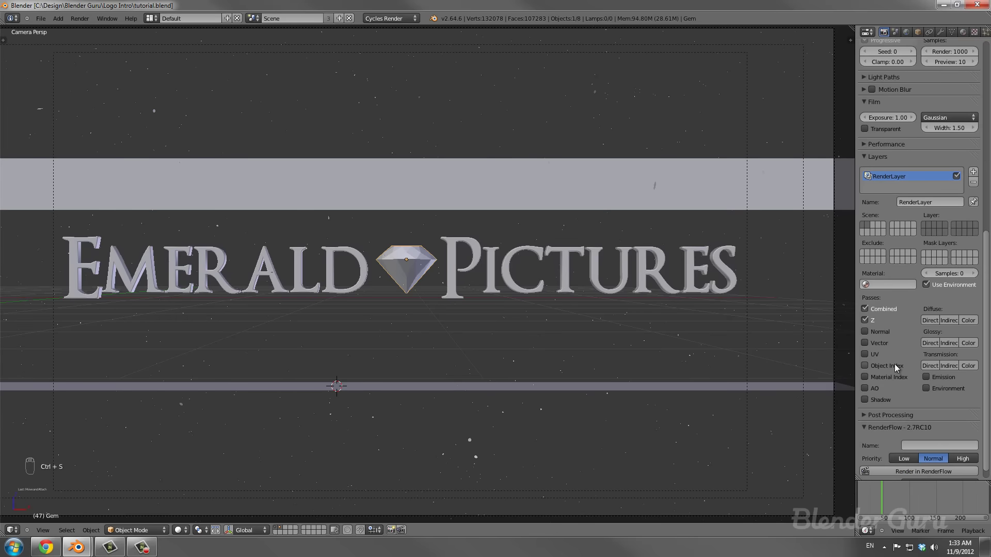
left_click(885, 366)
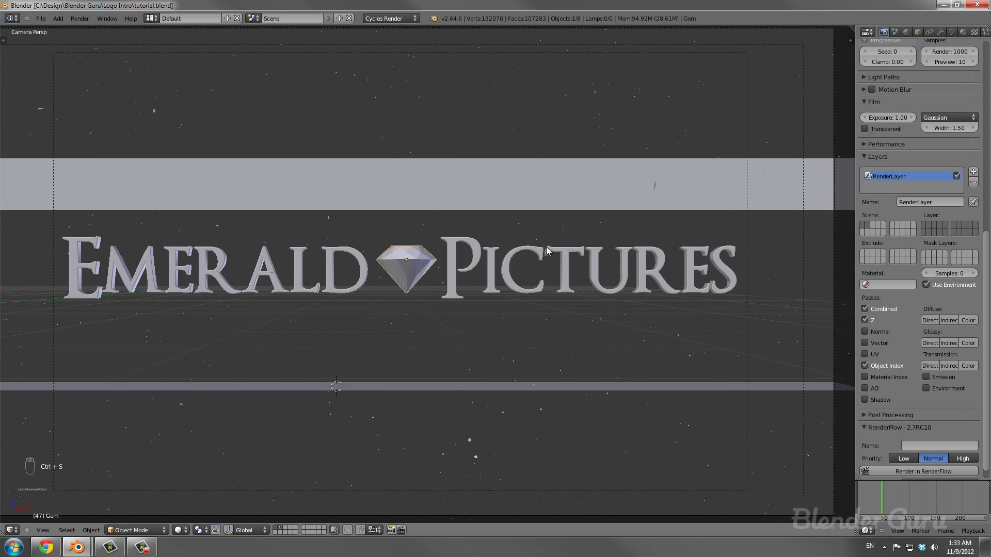
key("F12")
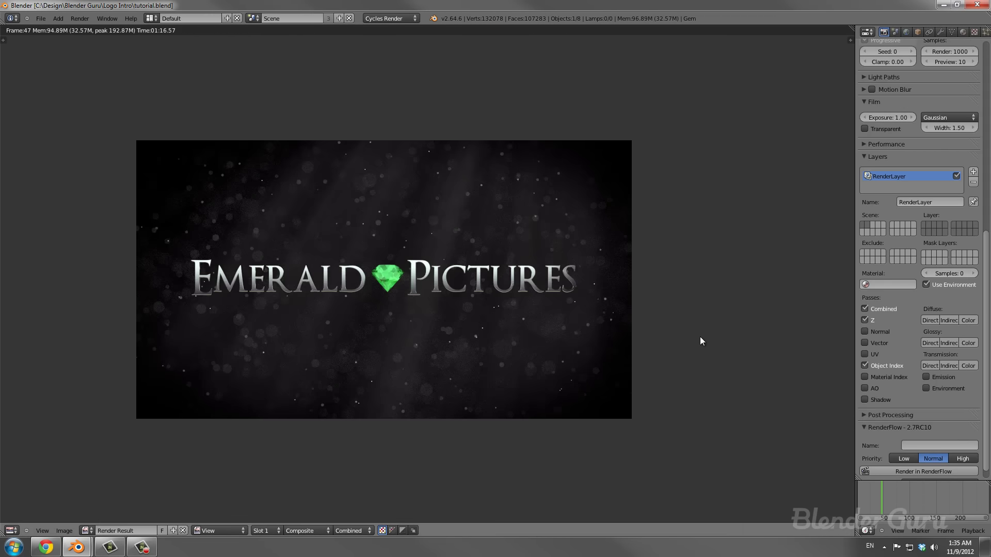
key("Escape")
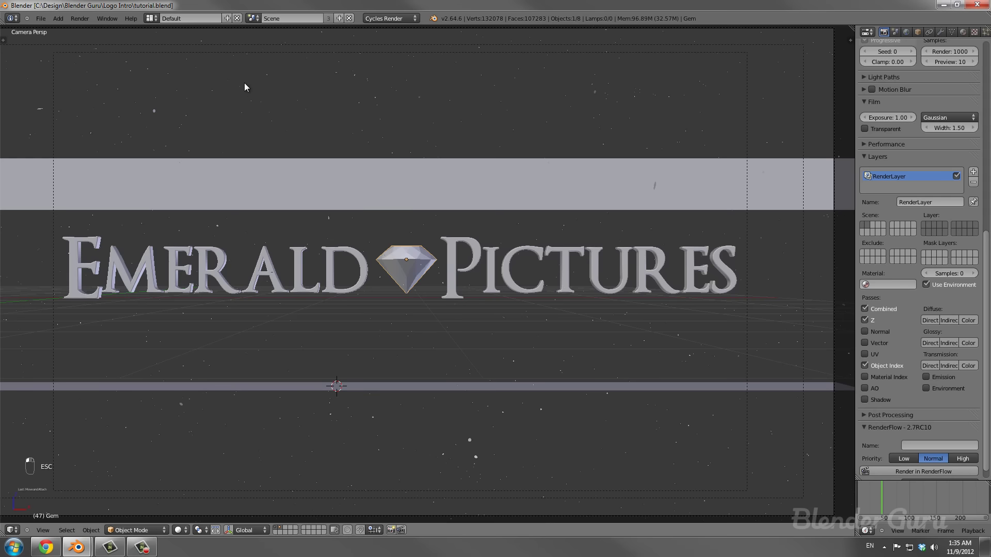
Switch to the Compositing layout and add an ID Mask node beside the Render Layers nodes.
left_click(150, 18)
left_click(165, 53)
scroll(290, 265, "up", 1)
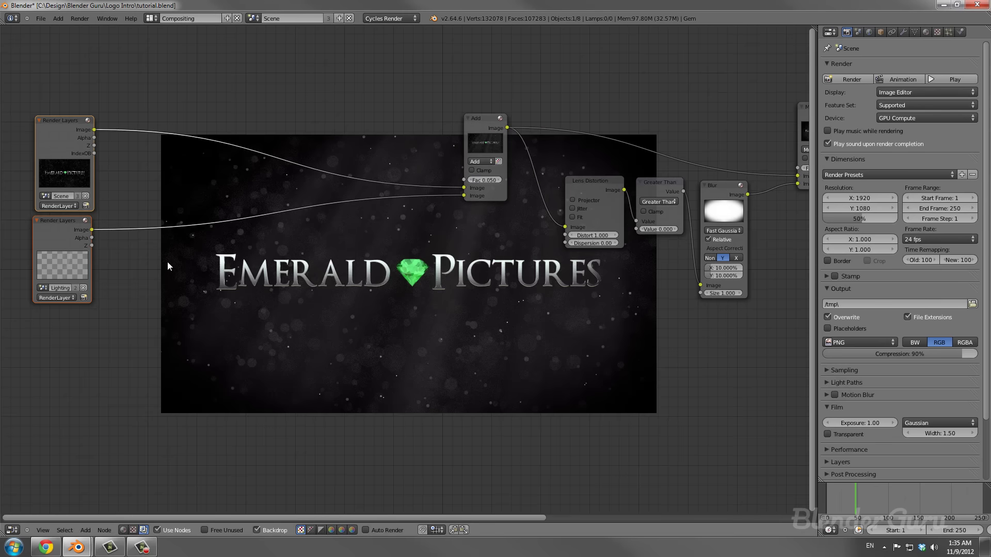
key("shift+a")
mouse_move(168, 263)
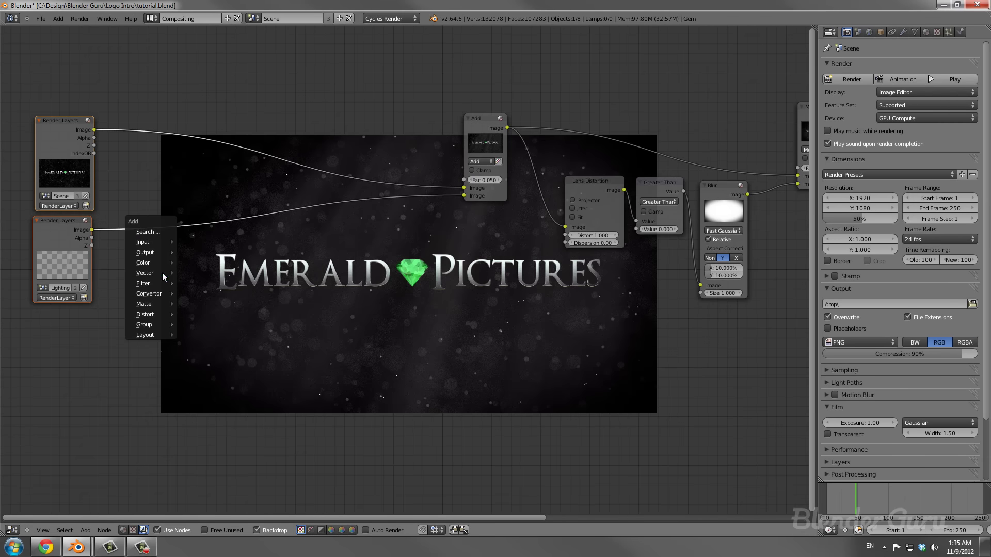
mouse_move(163, 295)
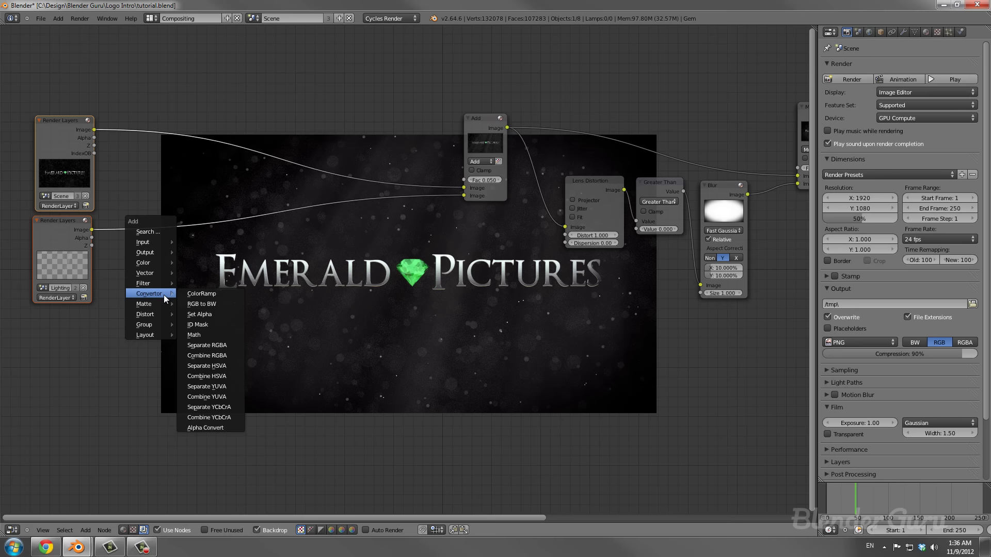
left_click(220, 323)
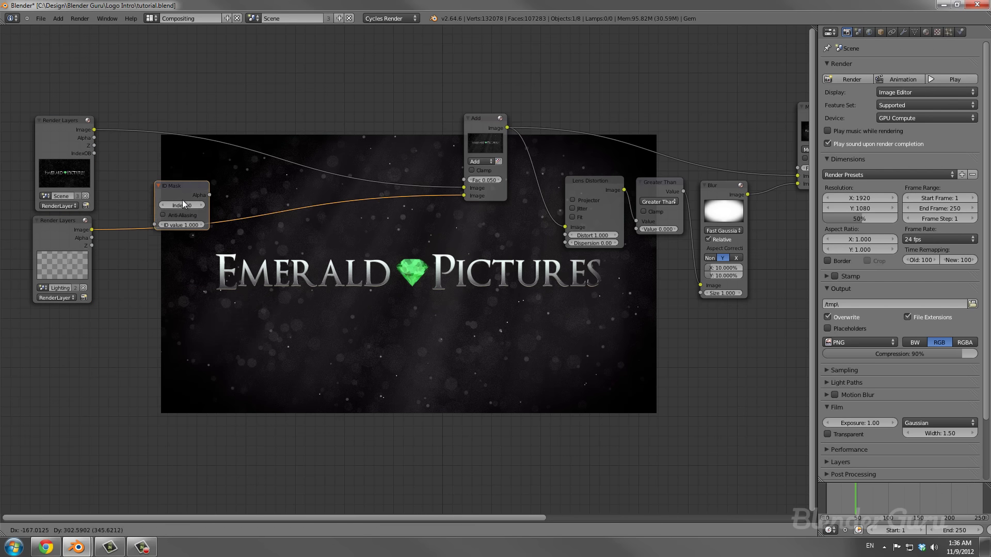
left_click(175, 181)
Connect the scene render layer's IndexOB output to the ID Mask's ID value and set the mask index to 1.
scroll(277, 191, "up", 2)
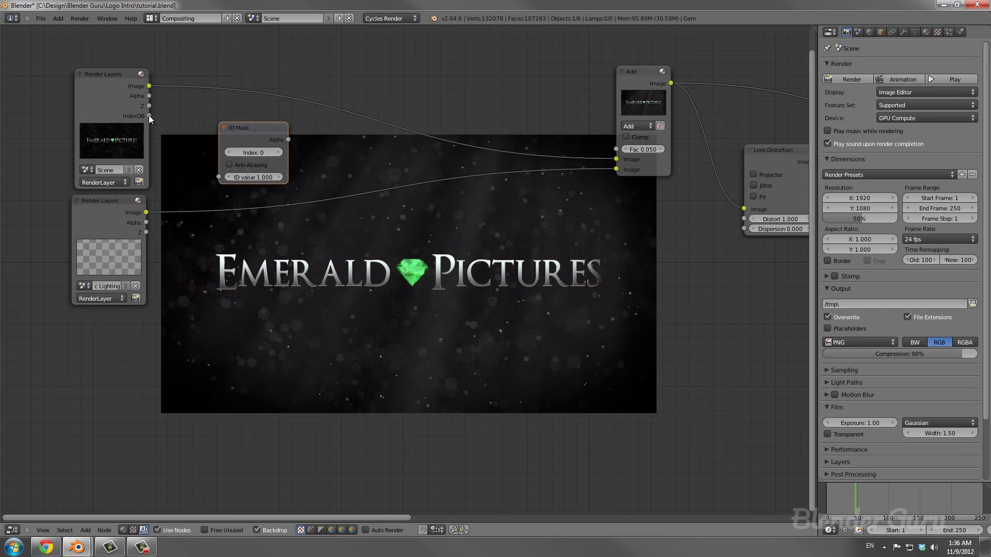
left_click_drag(216, 174, 219, 177)
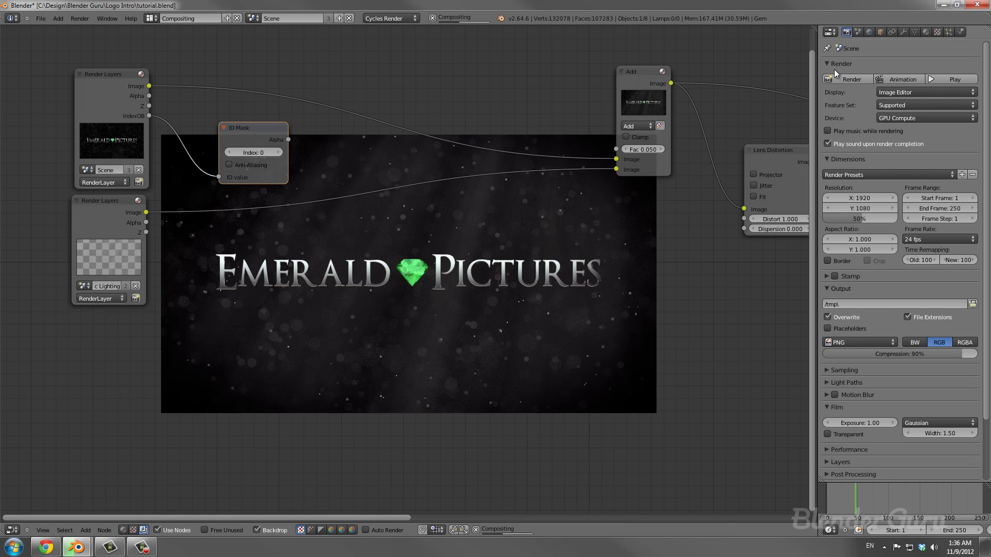
scroll(891, 199, "down", 3)
scroll(891, 199, "up", 3)
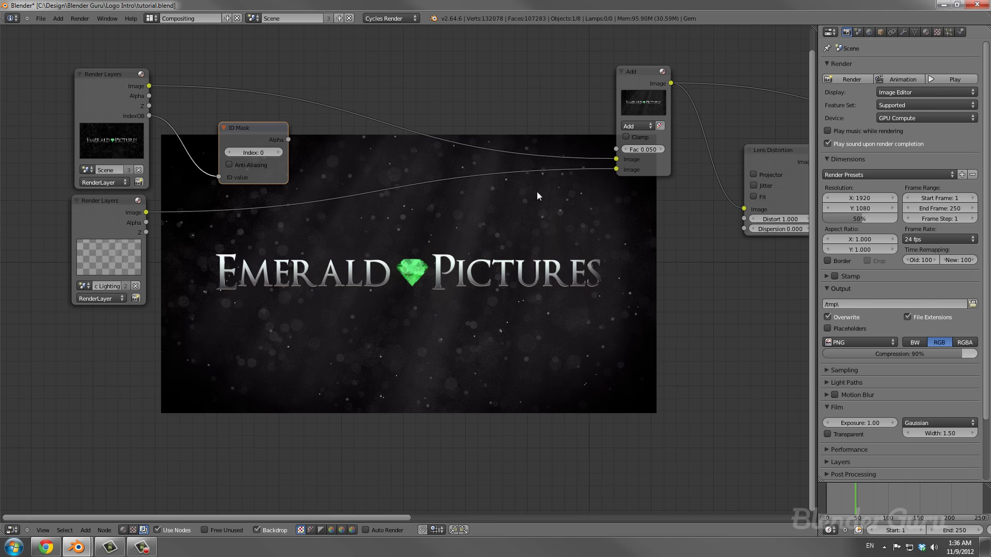
left_click(275, 154)
scroll(330, 236, "up", 2)
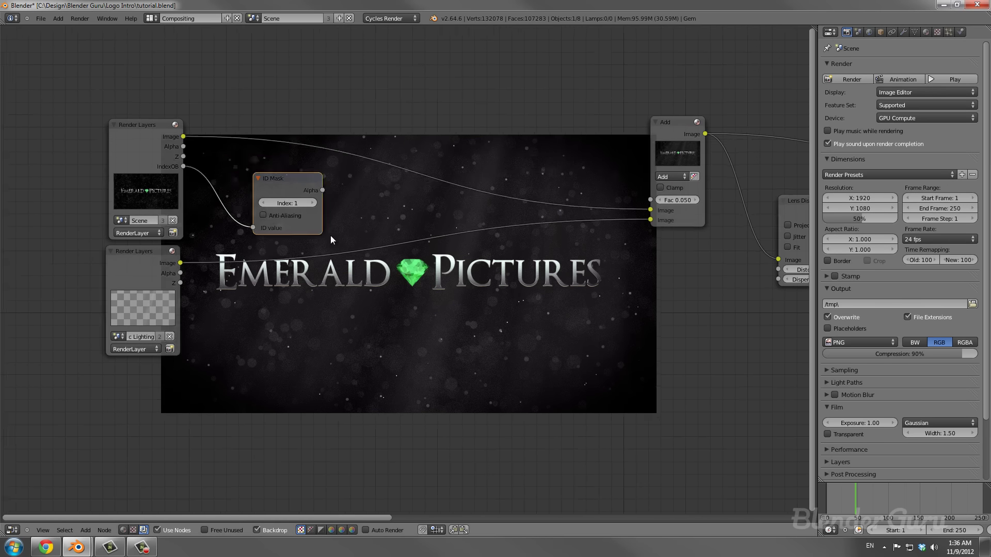
Insert a Mix node on the scene image link before the Add node and connect the ID Mask's alpha to its Fac.
key("shift+a")
mouse_move(351, 186)
left_click(395, 187)
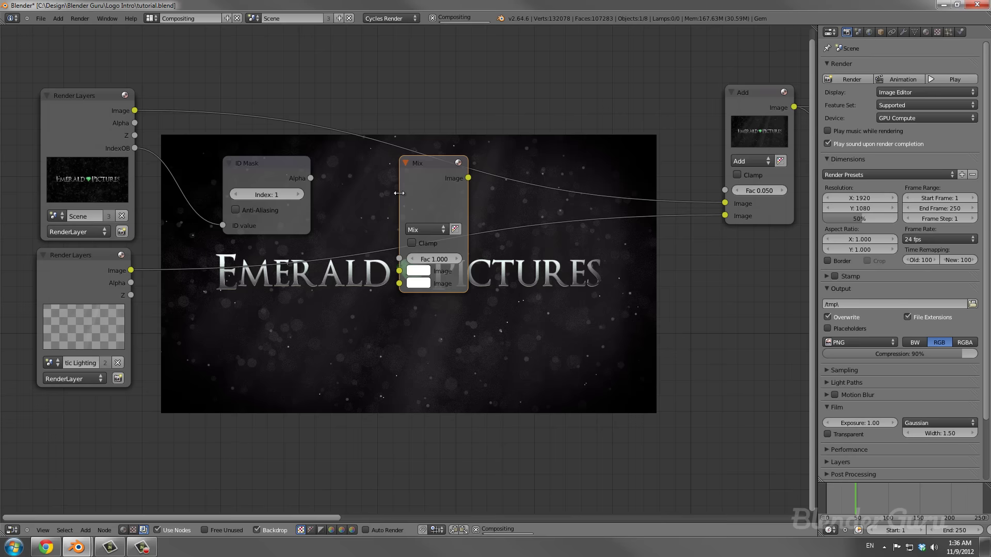
left_click(382, 69)
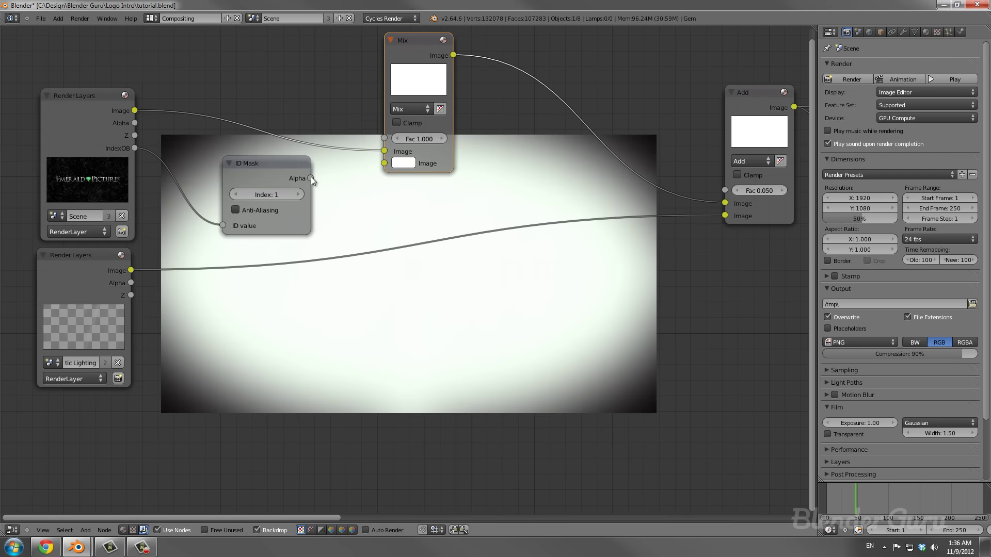
left_click_drag(311, 176, 381, 140)
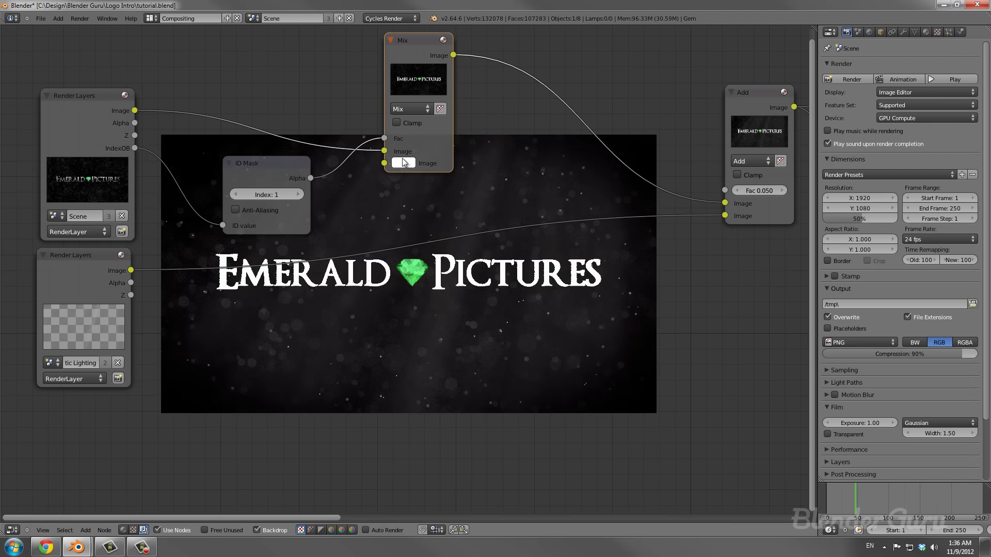
Move the scene image link to the Mix node's second image input and set the first image colour to black.
left_click_drag(385, 151, 387, 165)
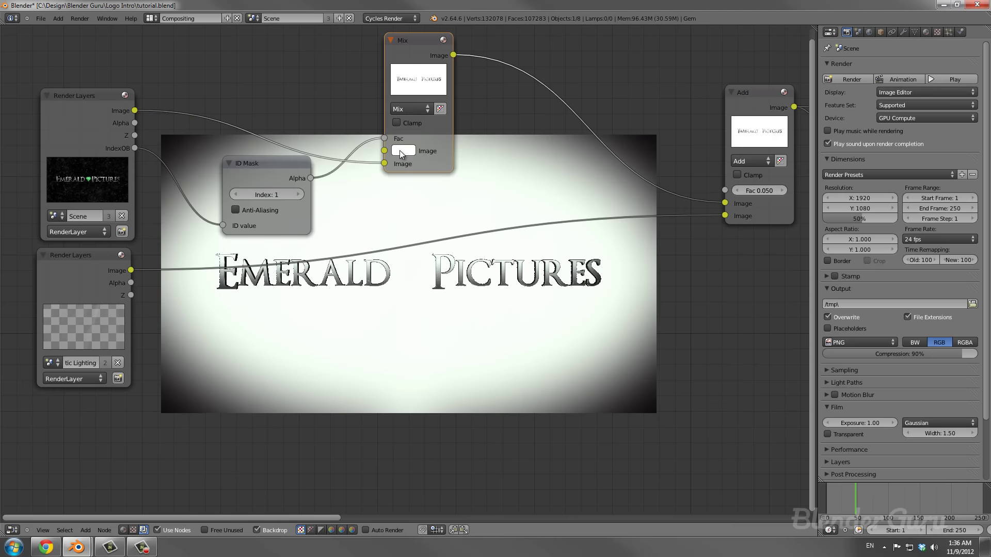
left_click(407, 151)
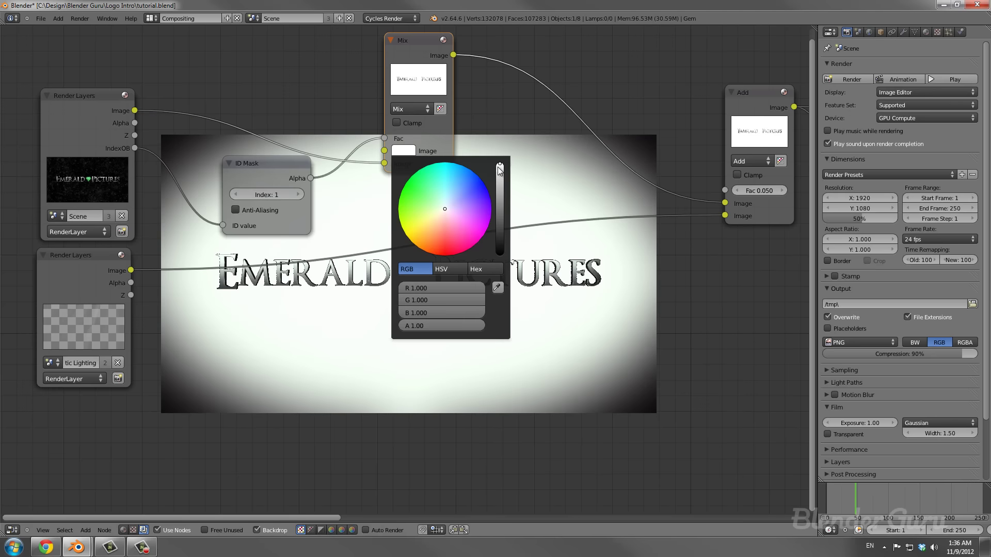
left_click_drag(499, 166, 511, 266)
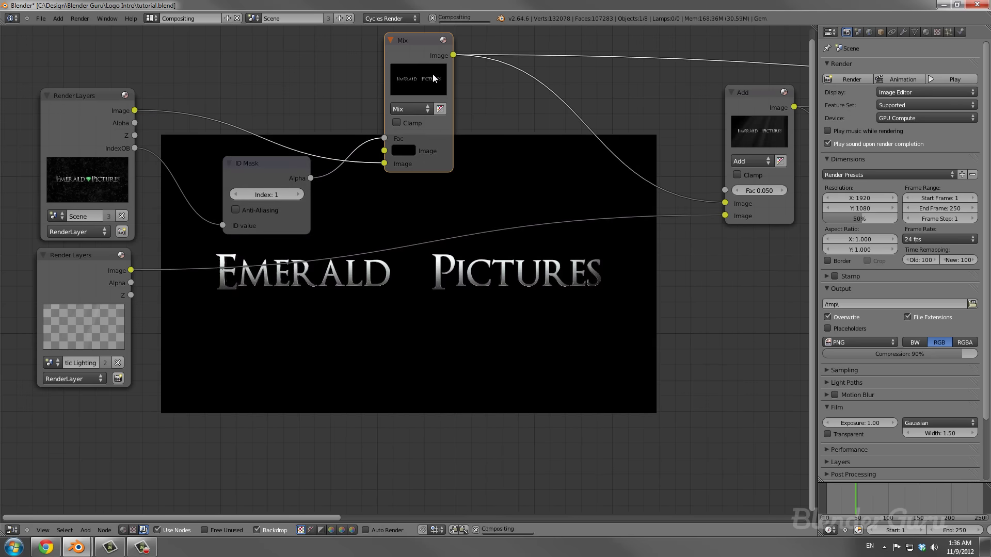
Add a Blur node after the Mix node and connect the Mix image output to its image input.
middle_click_drag(486, 190, 383, 127)
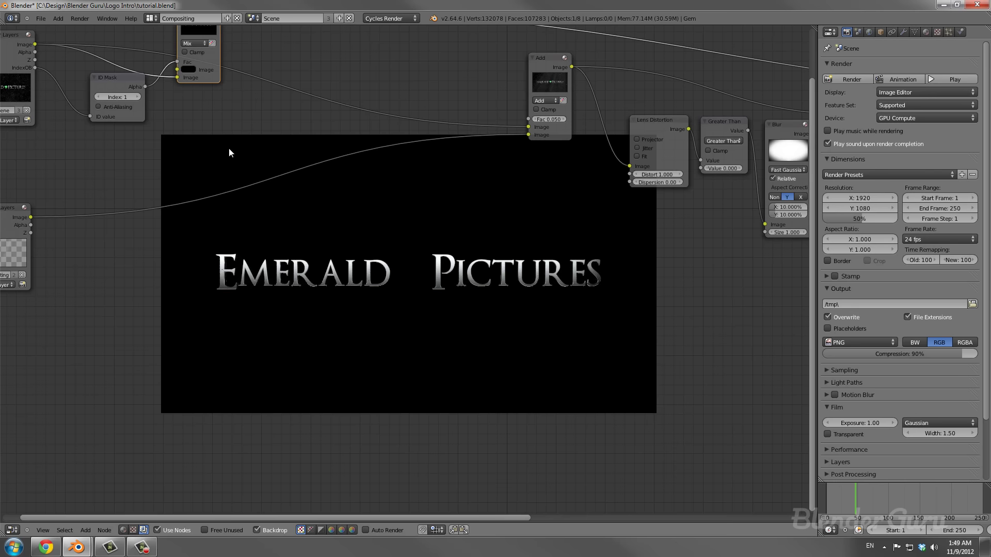
middle_click_drag(209, 151, 298, 221)
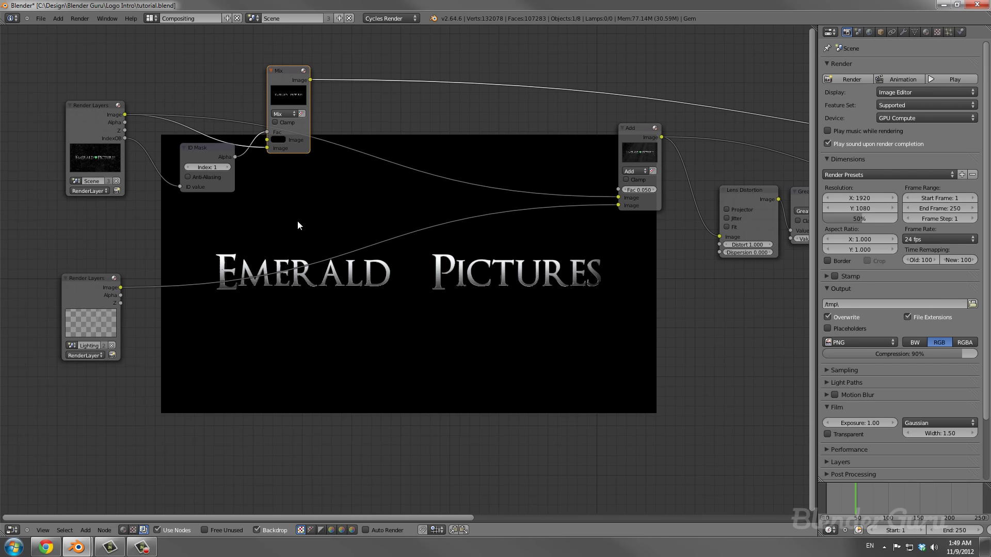
scroll(270, 215, "up", 1)
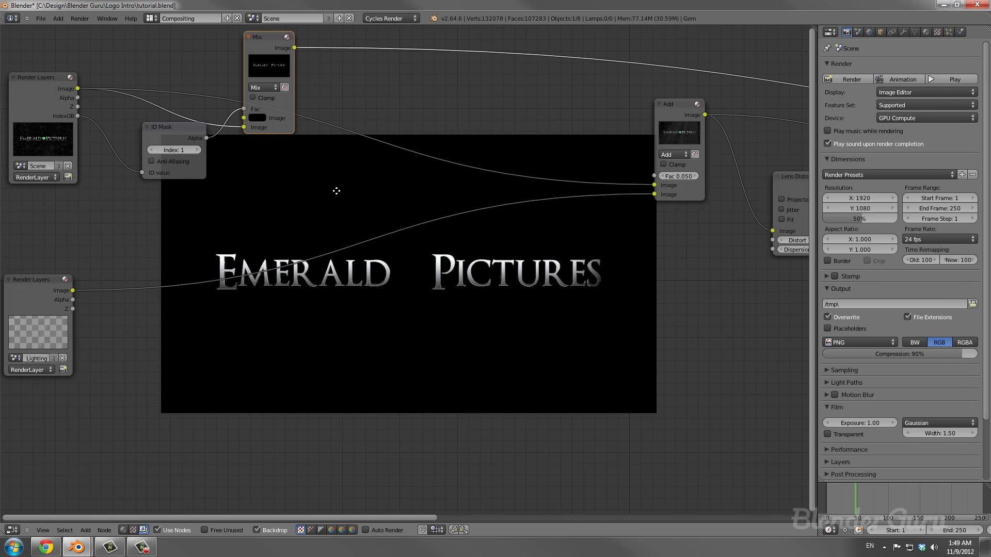
scroll(337, 191, "up", 1)
middle_click_drag(337, 191, 457, 272)
middle_click_drag(403, 237, 336, 214)
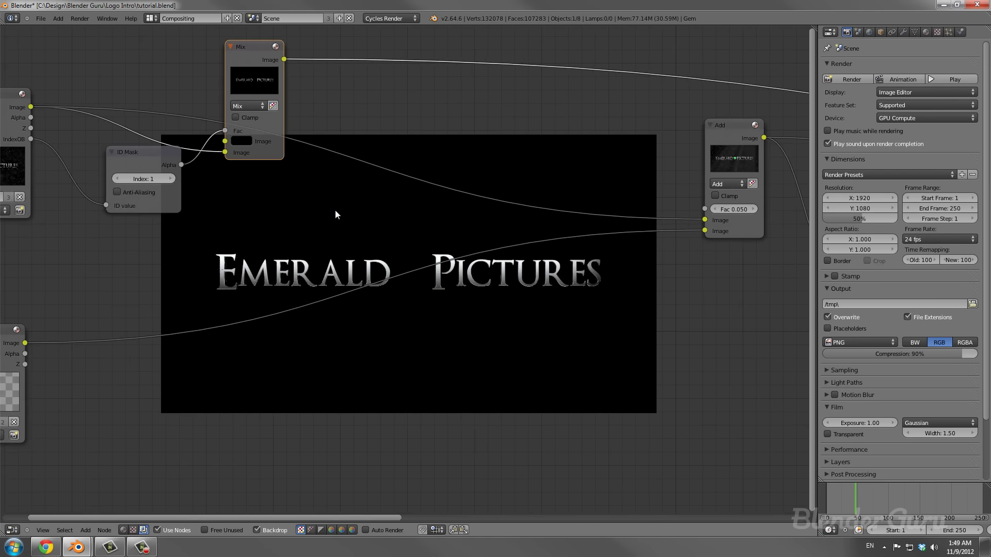
key("shift+a")
mouse_move(309, 226)
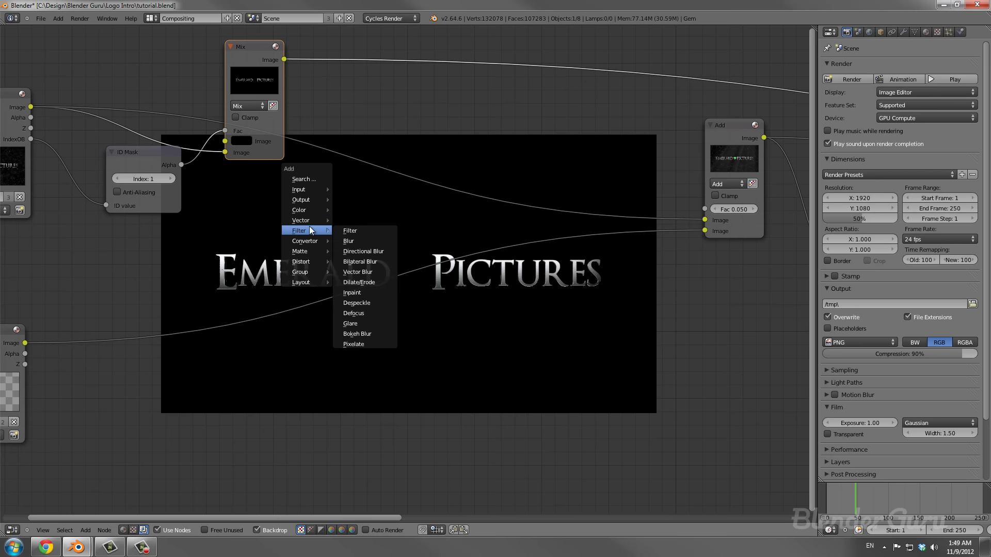
left_click(356, 232)
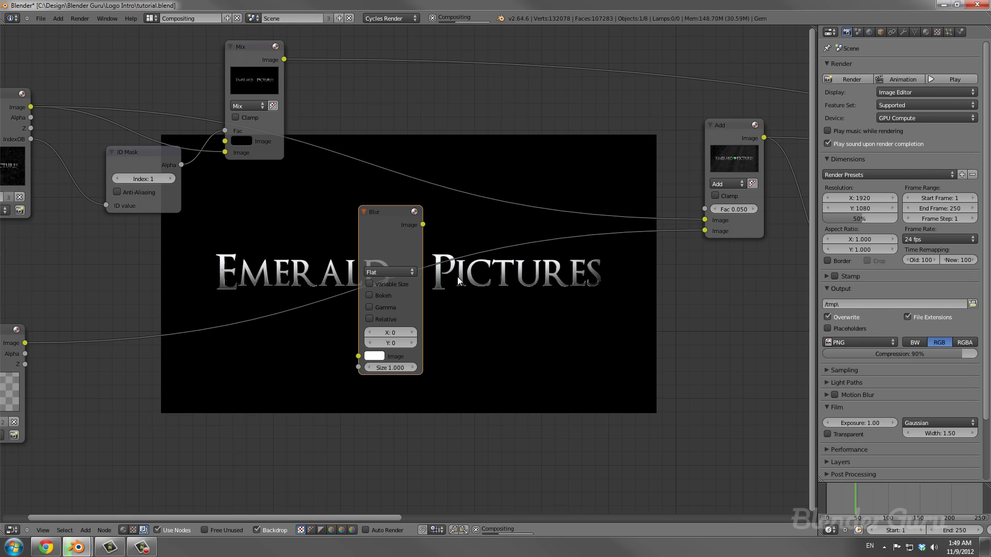
left_click(449, 129)
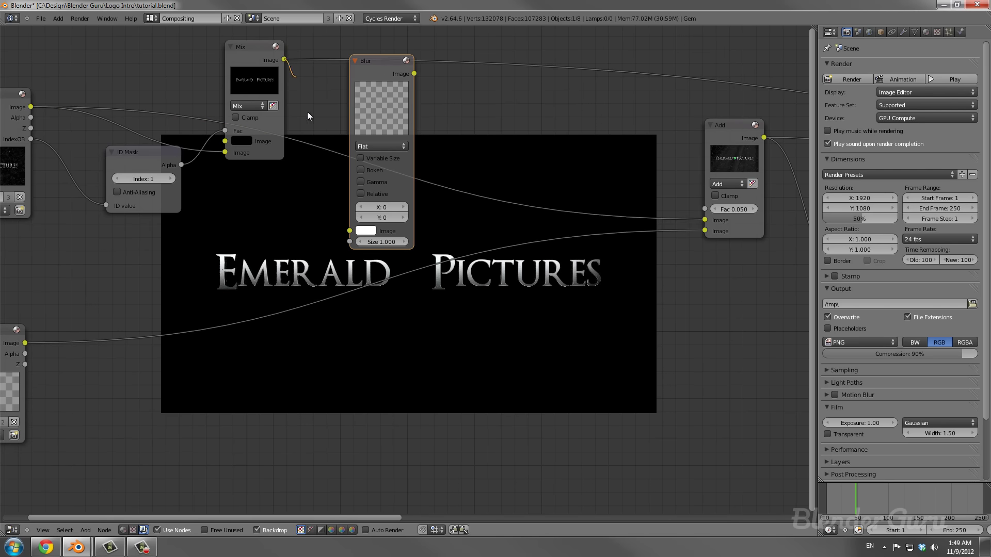
left_click_drag(308, 111, 344, 228)
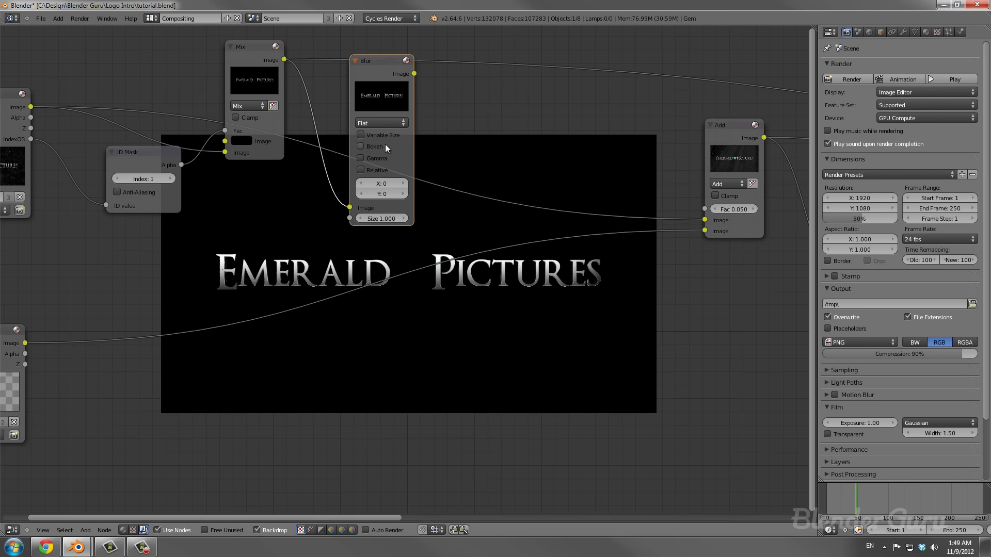
Set the Blur node's filter type to Fast Gaussian and insert the node into the Mix node's outgoing link.
left_click(383, 123)
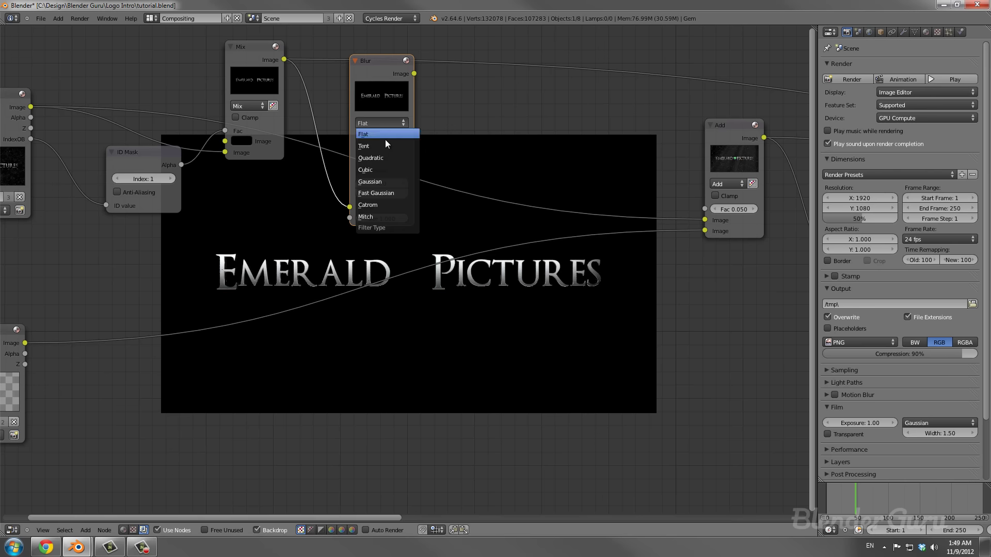
left_click(380, 190)
left_click_drag(379, 97, 383, 107)
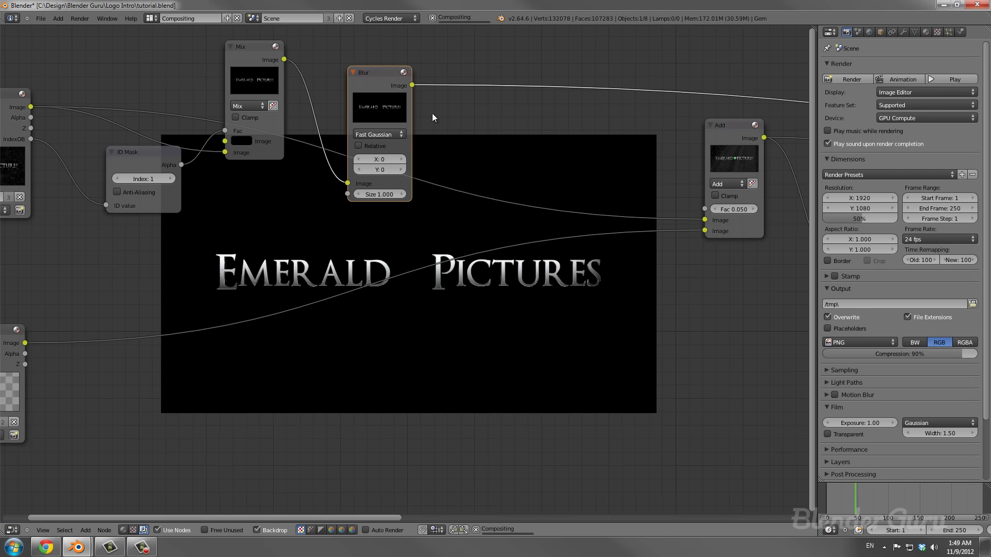
middle_click_drag(432, 113, 327, 112)
Make the Blur node's size relative and set both its X and Y blur to 2%.
left_click(291, 130)
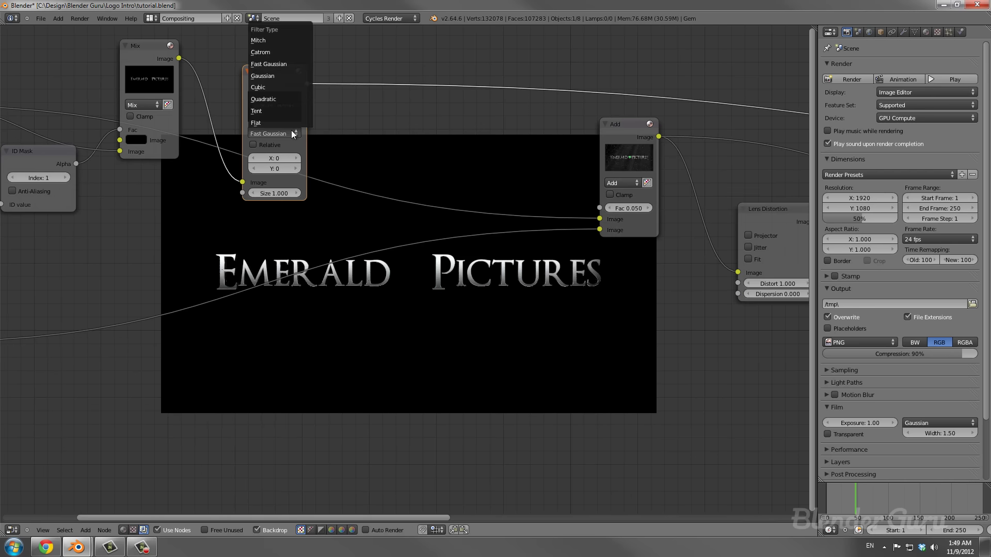
left_click(271, 148)
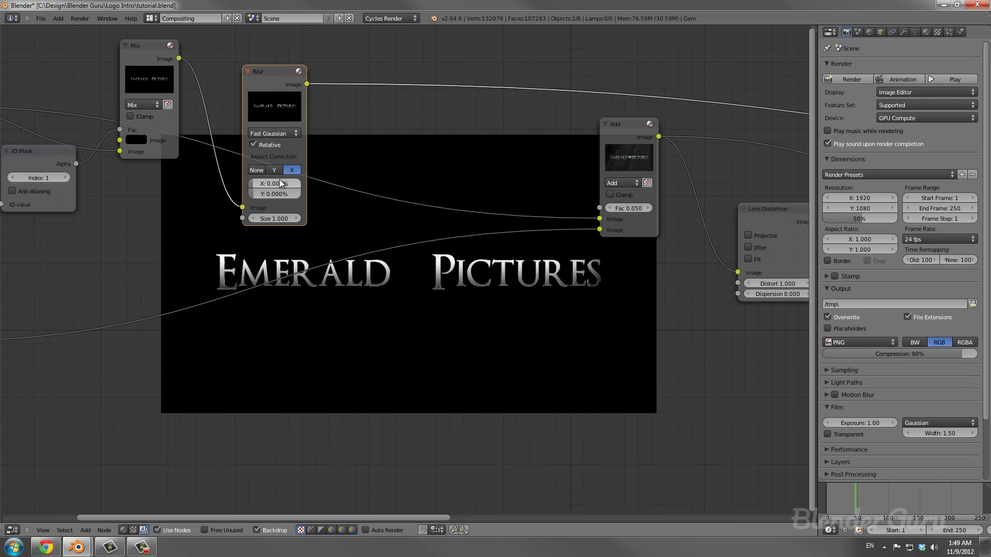
type("2")
key("Return")
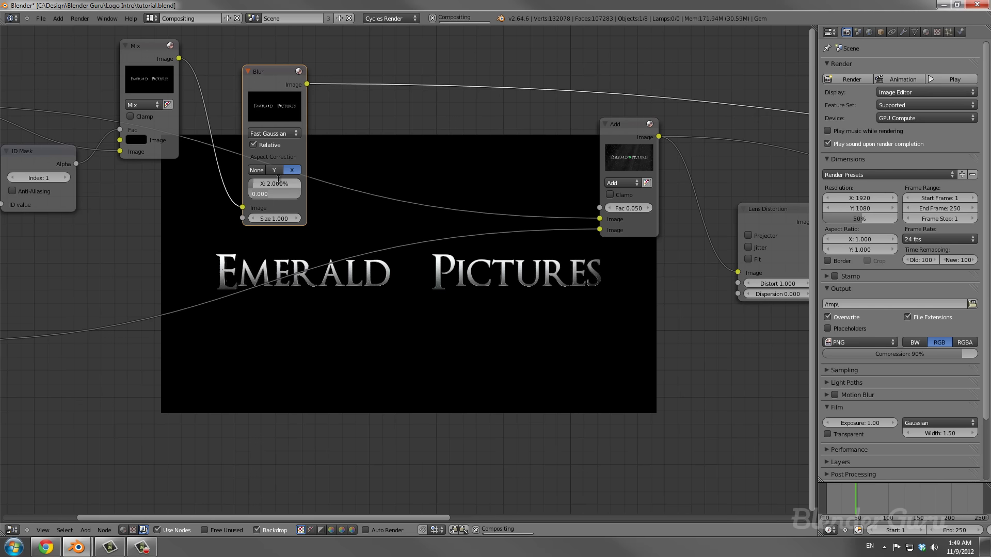
middle_click_drag(352, 199, 447, 205)
scroll(447, 205, "down", 1)
Insert an RGB Curves node between the Mix and Blur nodes and pull its curve down through X 0.77778, Y 0.25.
left_click_drag(422, 151, 542, 152)
scroll(469, 161, "down", 5, "ctrl")
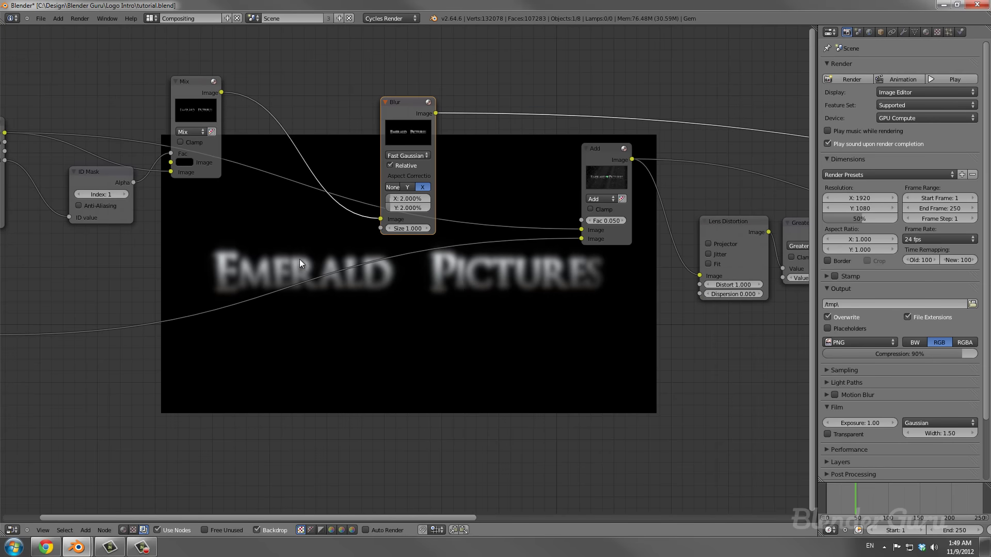
key("shift+a")
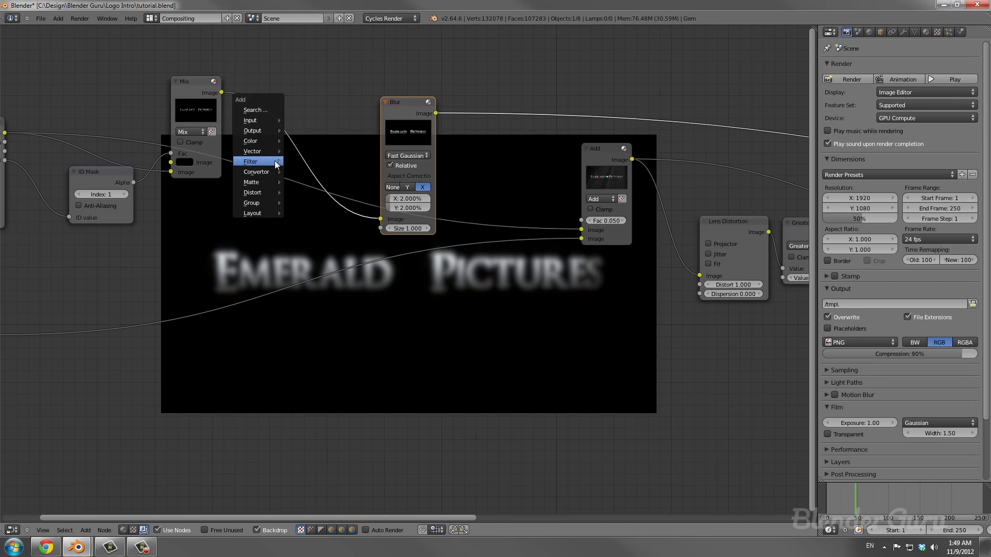
mouse_move(258, 145)
left_click(309, 141)
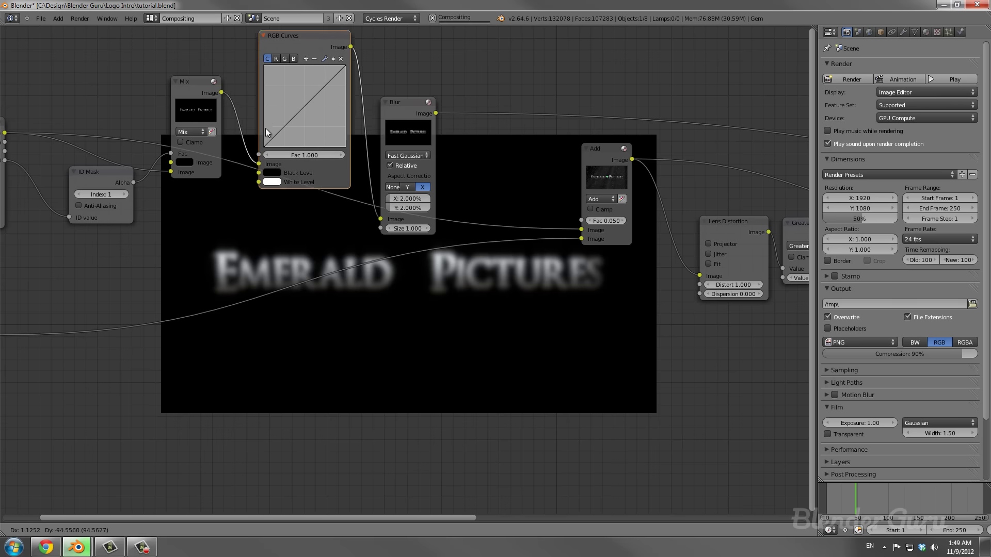
left_click(282, 144)
left_click_drag(295, 148, 320, 166)
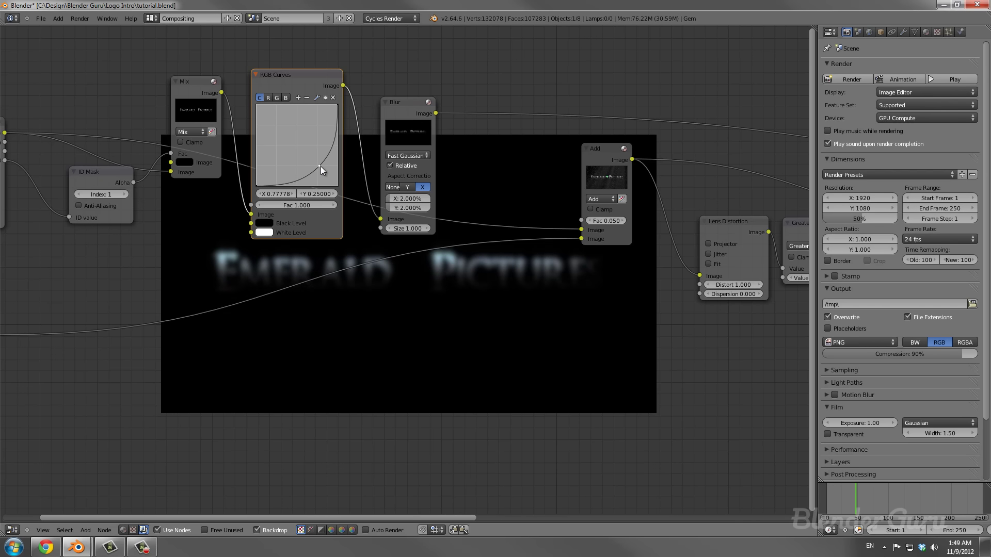
Move the scene Render Layers, ID Mask, Mix, RGB Curves and Blur nodes together along the X axis, away from the Add node.
scroll(393, 182, "down", 4)
middle_click_drag(177, 160, 236, 160)
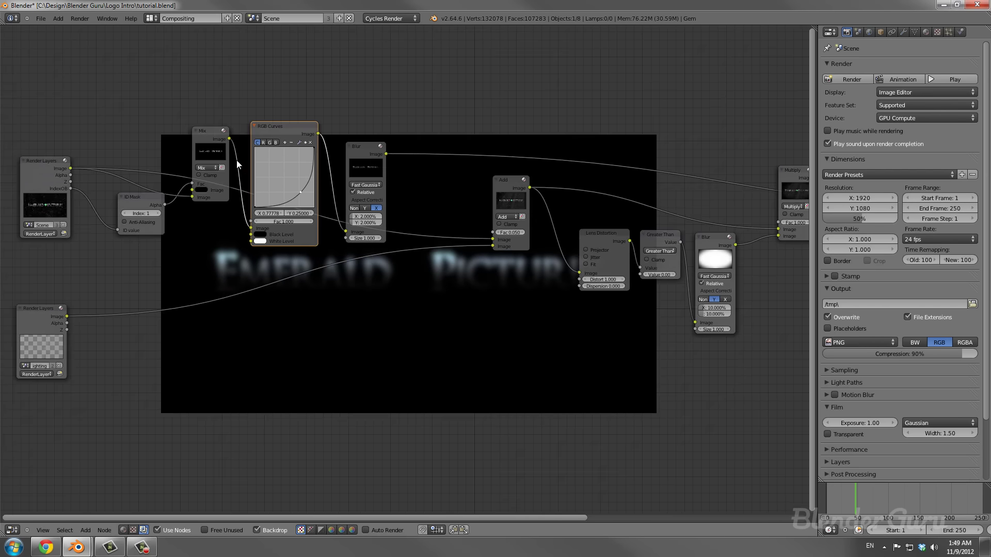
left_click(200, 168)
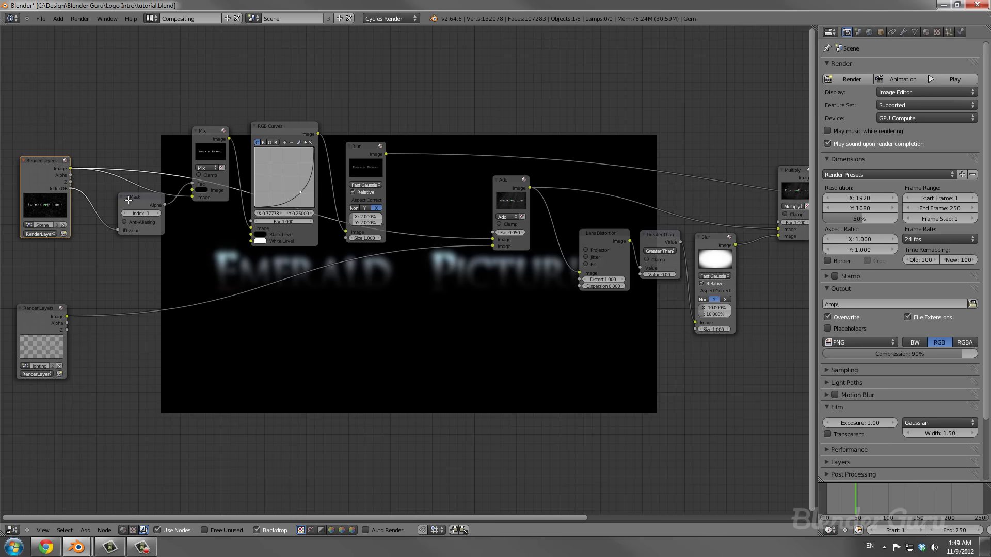
left_click(147, 200, "shift")
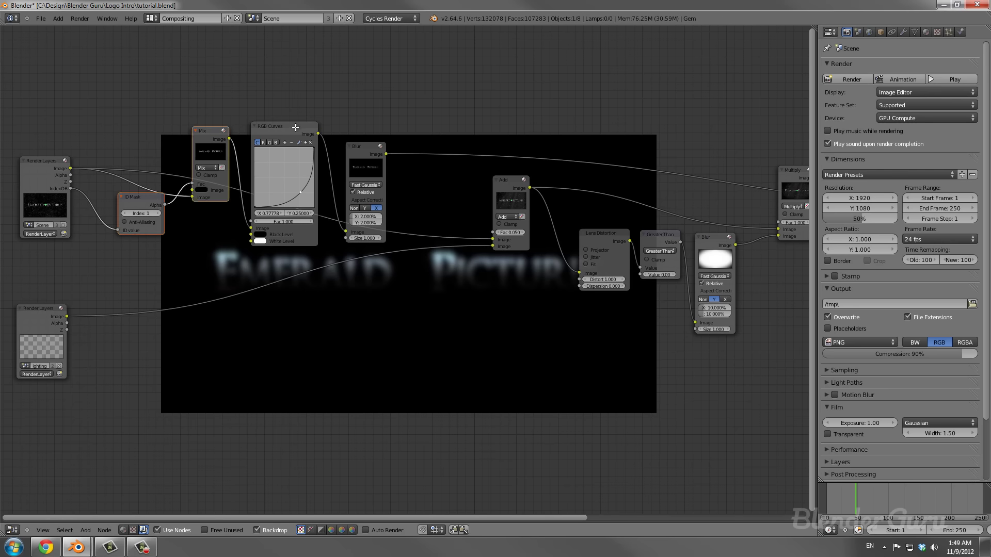
left_click(279, 126, "shift")
left_click(368, 165, "shift")
key("g")
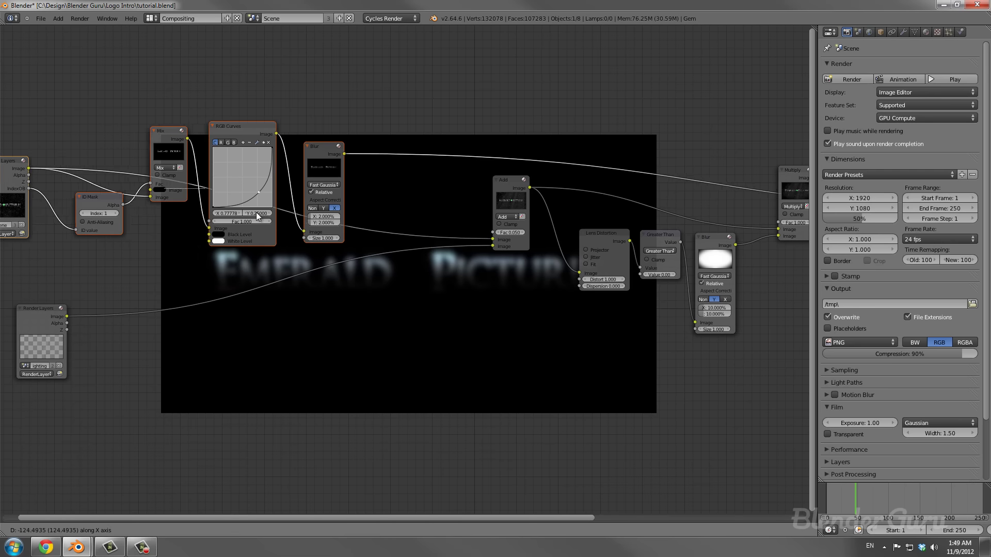
left_click(292, 230)
Insert another Mix node on the Blur node's outgoing link and set its blend mode to Add.
scroll(293, 231, "up", 1)
key("shift+a")
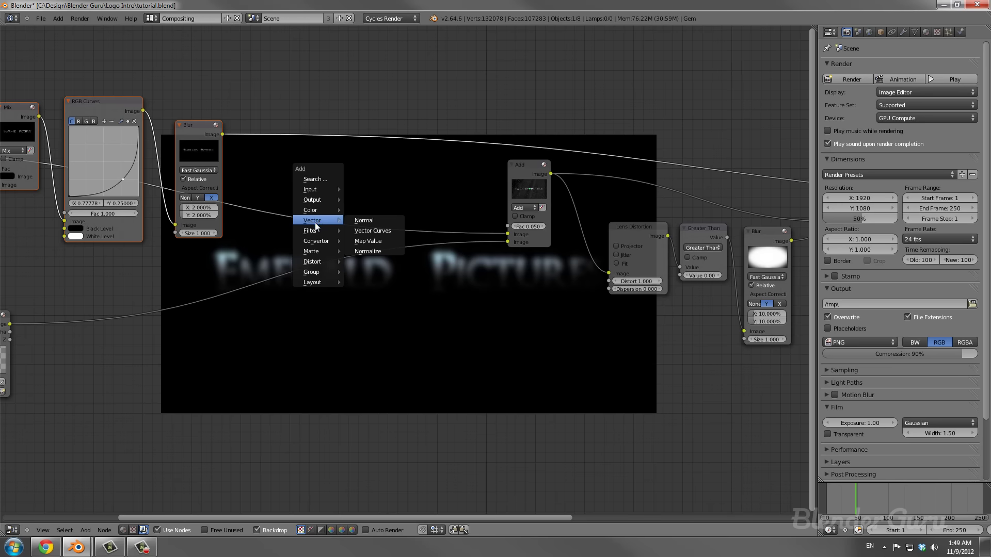
mouse_move(315, 210)
left_click(365, 213)
left_click(320, 109)
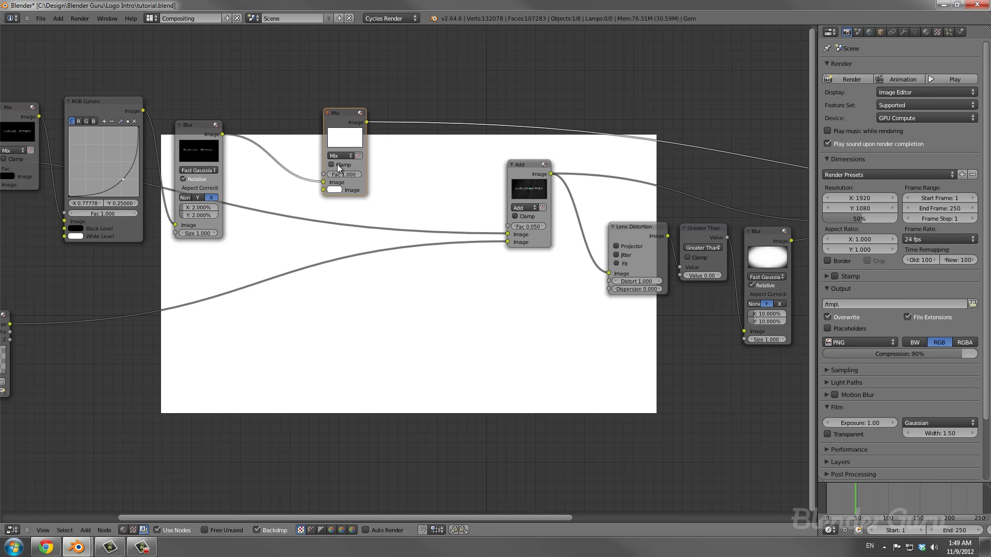
left_click(339, 155)
left_click(340, 173)
Feed the scene image into the new Add node's first image input and the blurred image into its second, with Fac 0.200.
scroll(340, 174, "down", 1)
scroll(61, 191, "up", 2, "ctrl")
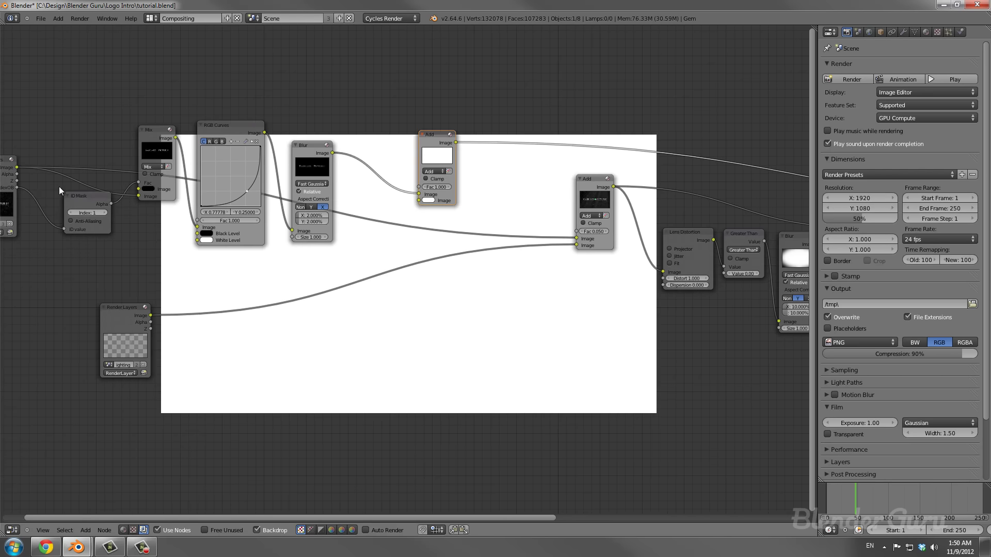
left_click_drag(17, 168, 419, 200)
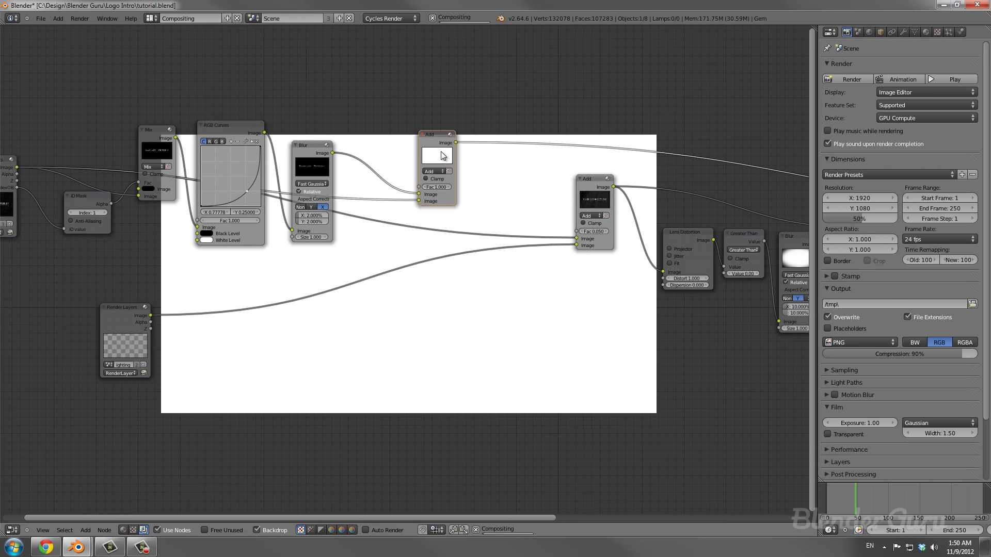
scroll(456, 142, "up", 3)
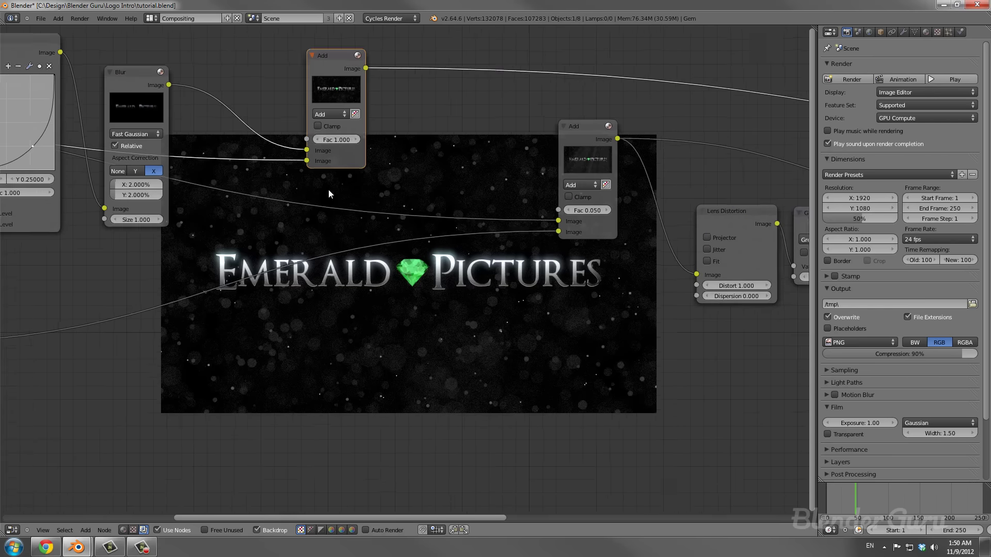
mouse_move(316, 130)
left_mouse_down()
mouse_move(295, 157)
mouse_move(311, 129)
left_mouse_up()
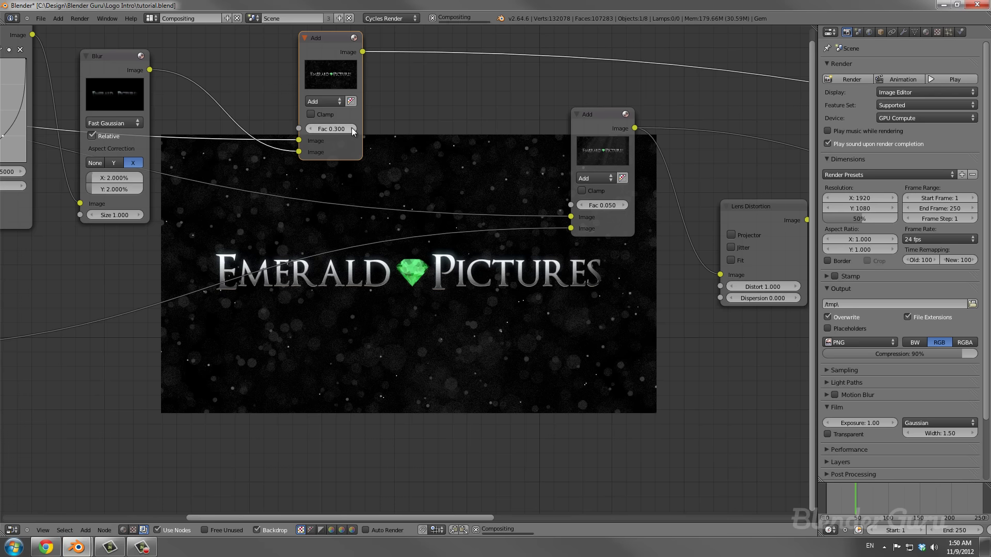
left_click(311, 129)
scroll(349, 129, "down", 1)
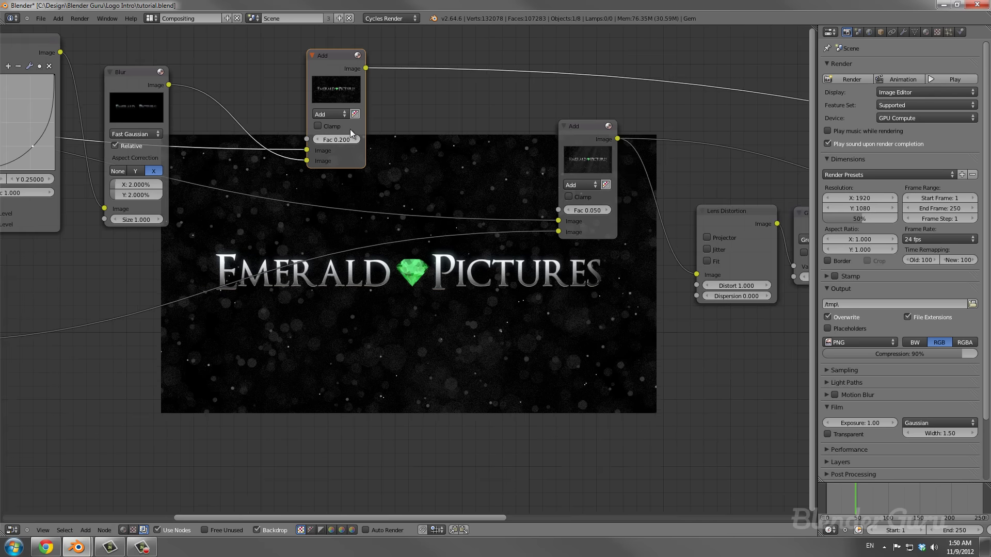
Connect the new Add node's output to the first image input of the lighting Add node and save the file.
scroll(350, 129, "right", 3, "ctrl")
left_click_drag(393, 139, 511, 221)
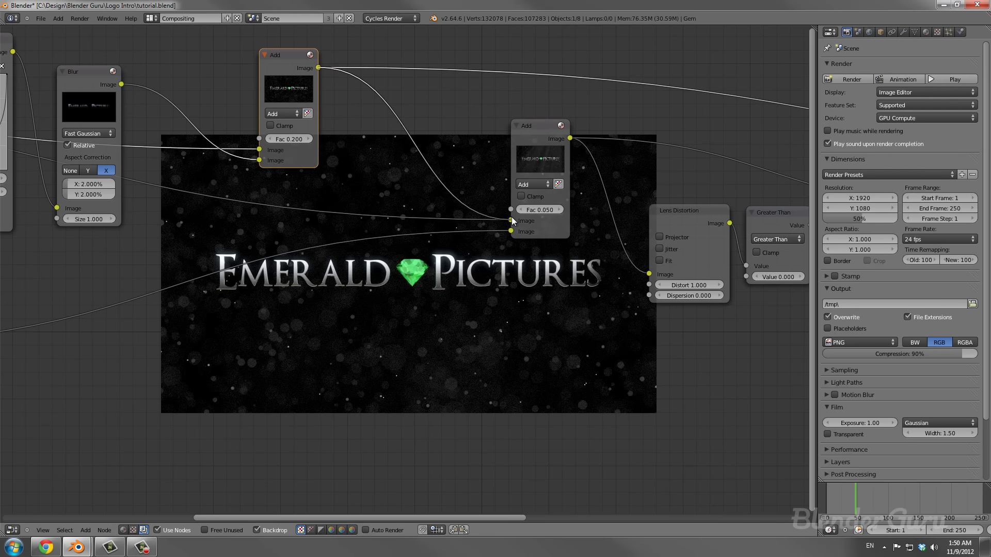
scroll(394, 230, "down", 1)
scroll(413, 224, "left", 6, "ctrl")
key("ctrl+s")
left_click(433, 217)
Move the lighting Render Layers node out to sit beneath the scene Render Layers node.
scroll(433, 217, "down", 1)
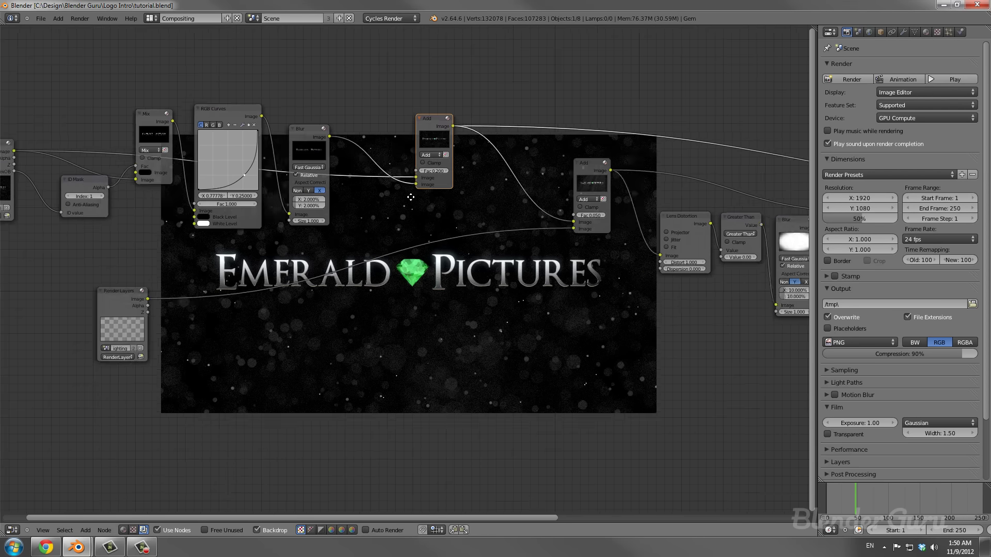
scroll(248, 273, "left", 4, "ctrl")
left_click_drag(192, 302, 55, 336)
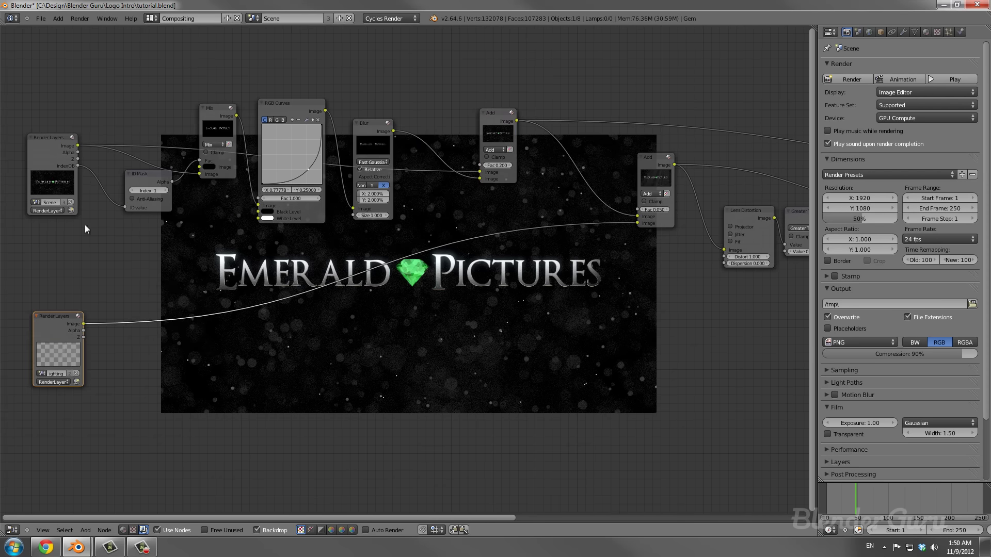
Duplicate the ID Mask node below the original and connect the scene's IndexOB output to its ID value.
right_click(147, 177)
key("shift+d")
left_click(143, 237)
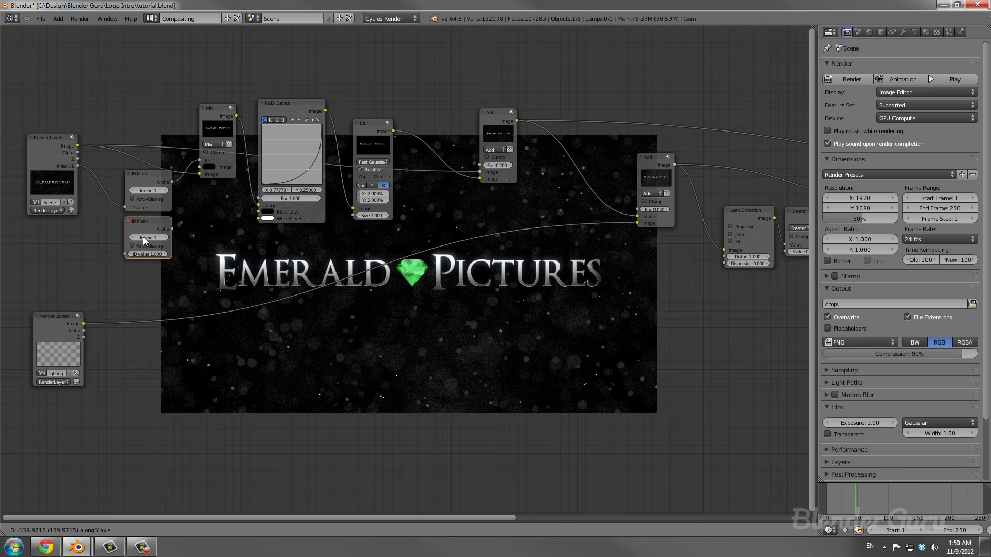
left_click_drag(77, 165, 125, 268)
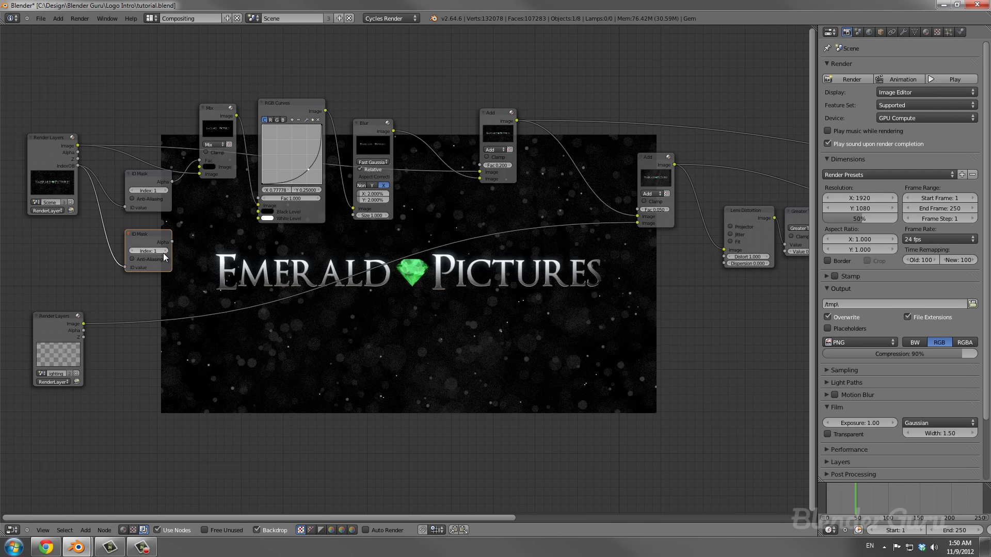
Duplicate the Mix node below the original, connecting the second ID Mask's alpha to its Fac and the scene image to its second image input.
left_click(220, 133)
key("shift+d")
key("y")
left_click(205, 224)
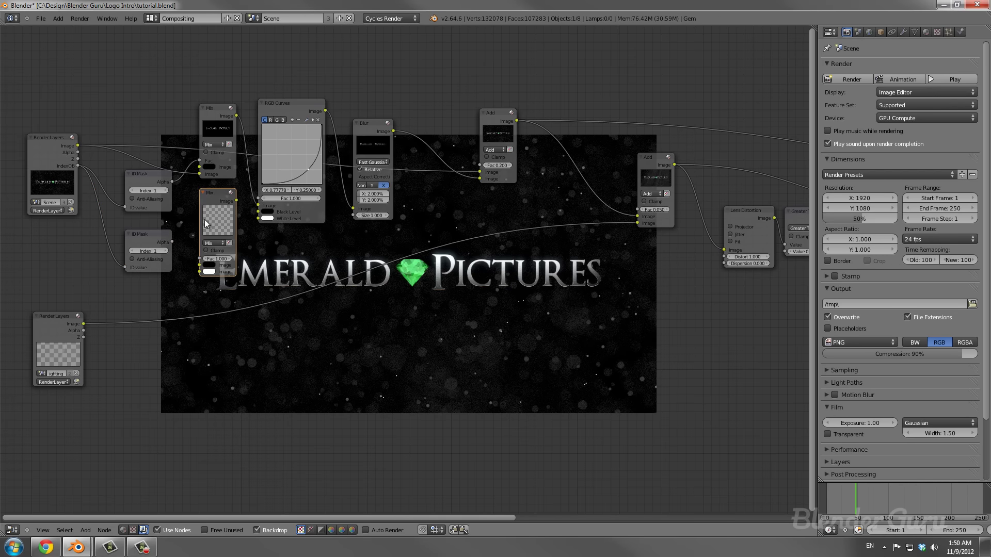
left_click(171, 185)
left_click_drag(78, 146, 199, 265)
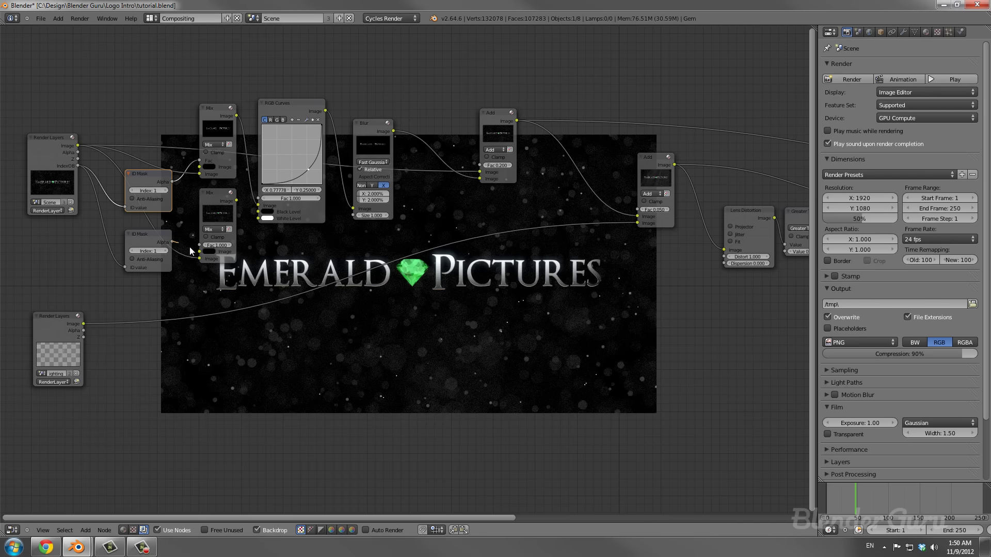
Preview the duplicated Mix node in the backdrop and set the second ID Mask's index to 2.
left_click(212, 221)
scroll(271, 226, "up", 2)
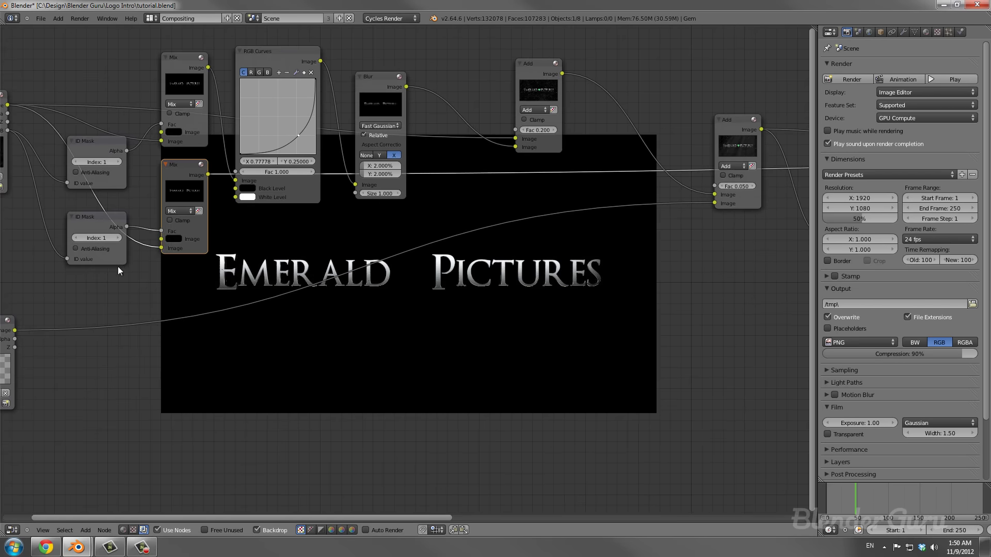
left_click(116, 239)
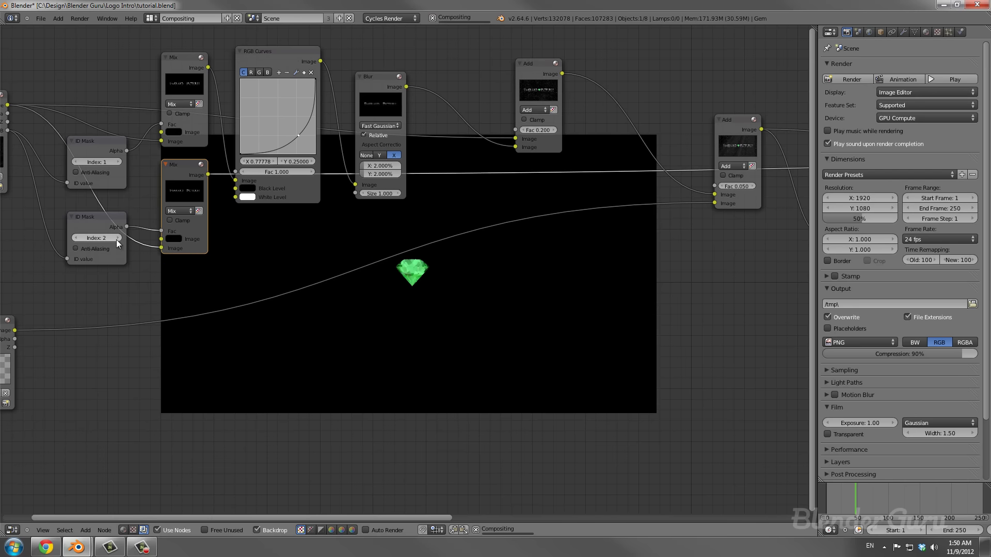
Move the second ID Mask and the duplicated Mix node further down along the Y axis.
left_click(115, 216, "shift")
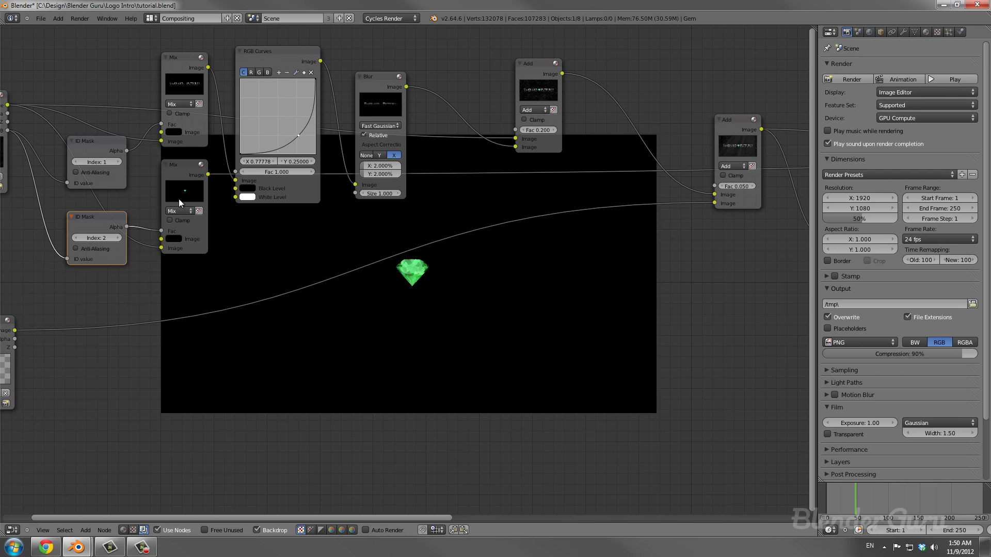
key("g")
key("y")
left_click(191, 238)
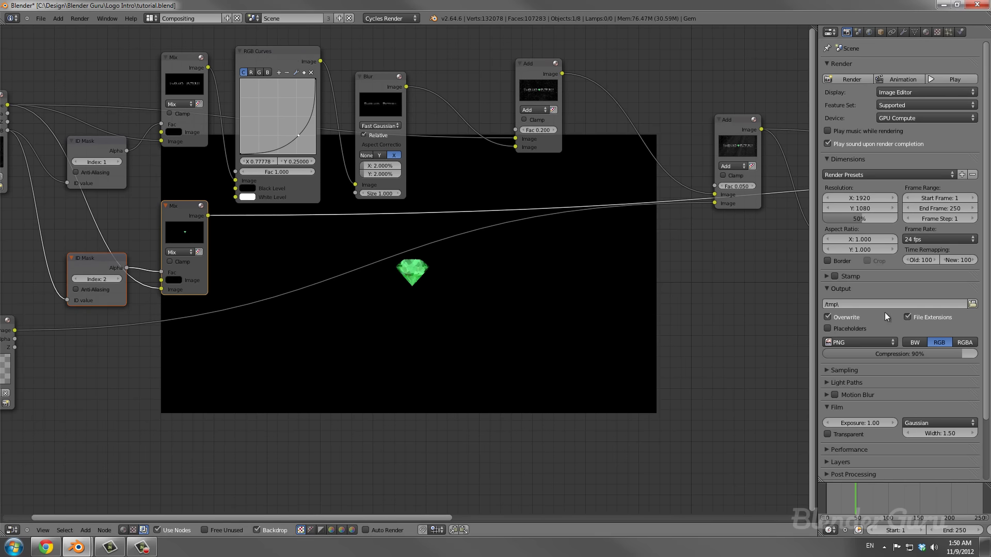
Save the file and shift the index 2 ID Mask node slightly upward.
scroll(924, 234, "down", 4)
scroll(868, 393, "up", 4)
middle_click_drag(202, 226, 310, 221)
scroll(310, 221, "up", 1)
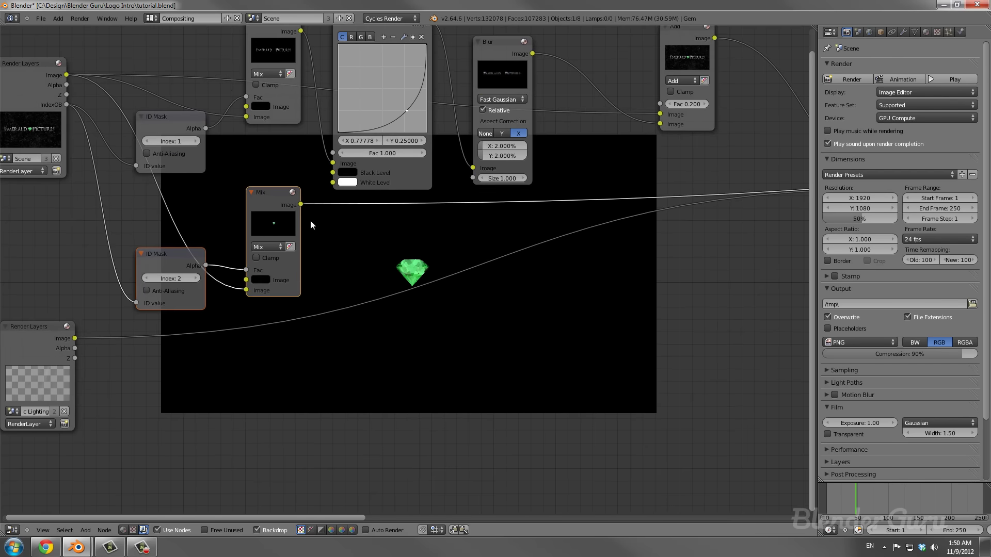
key("ctrl+s")
scroll(225, 236, "up", 1)
middle_click_drag(158, 203, 203, 201)
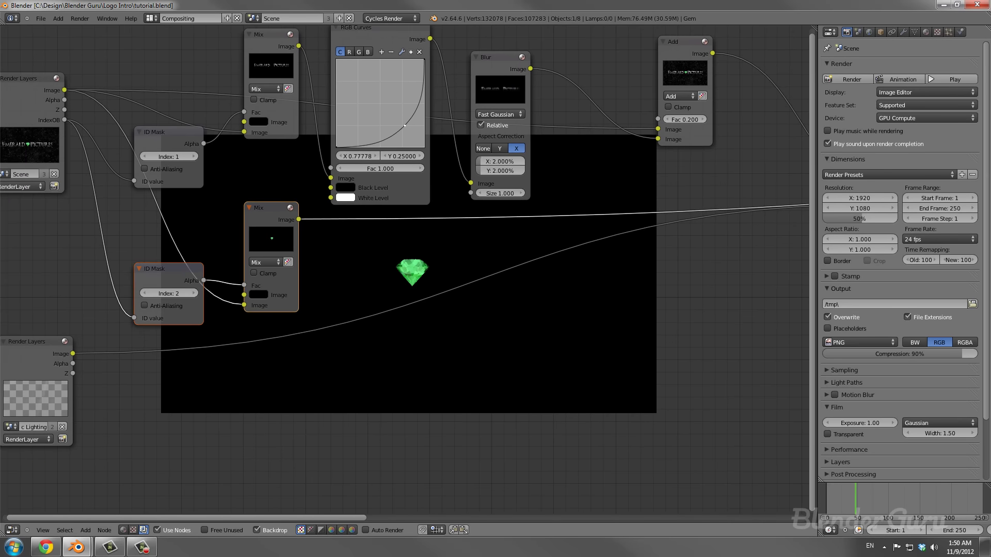
left_click(40, 128)
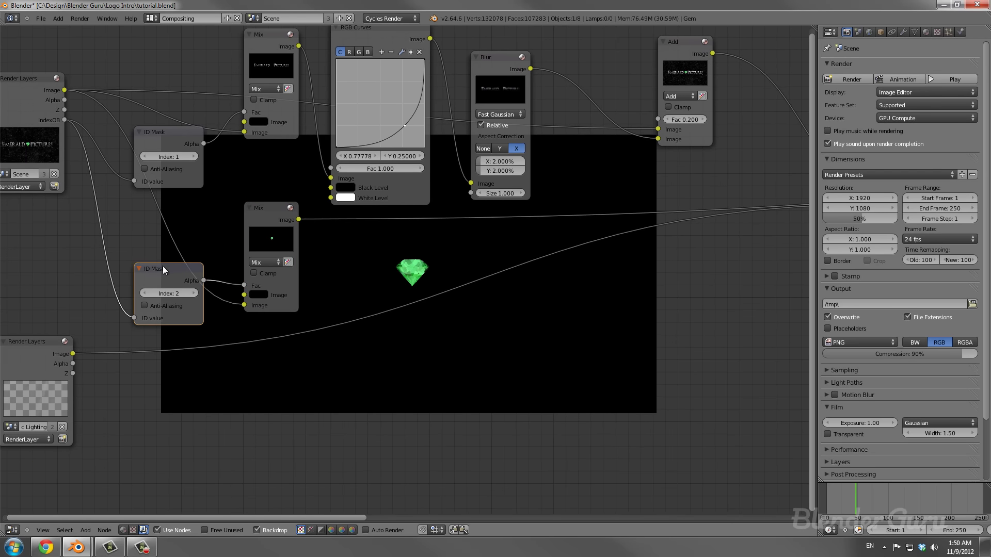
left_click_drag(156, 277, 158, 267)
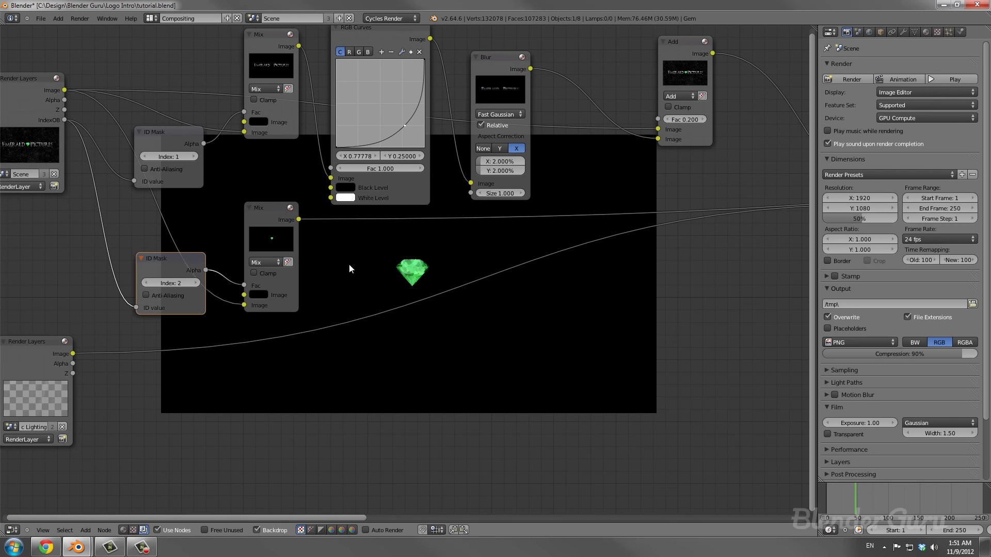
Add a Glare node beside the duplicated Mix node, placing it on the lighting Render Layers' image link.
scroll(369, 136, "down", 2)
key("shift+a")
mouse_move(314, 253)
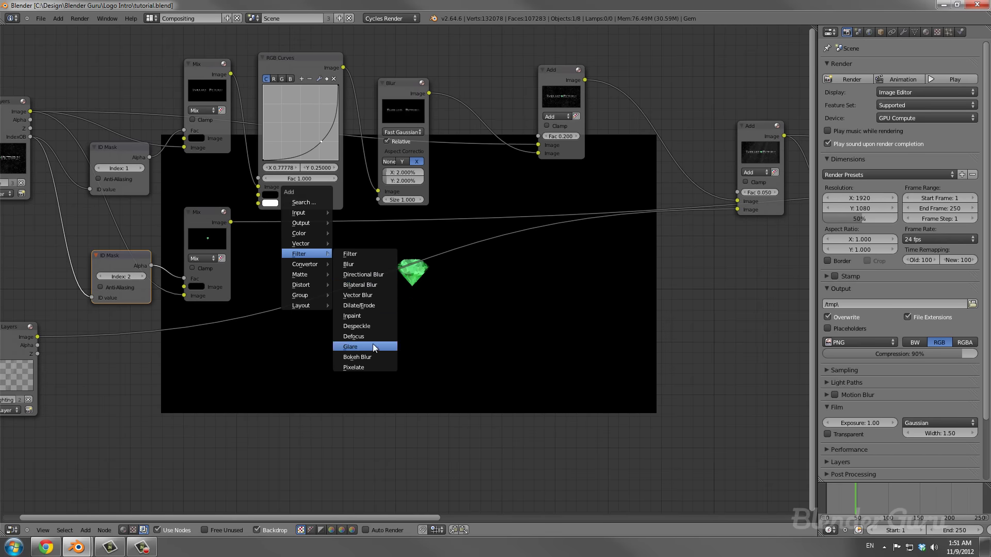
left_click(374, 346)
left_click(343, 209)
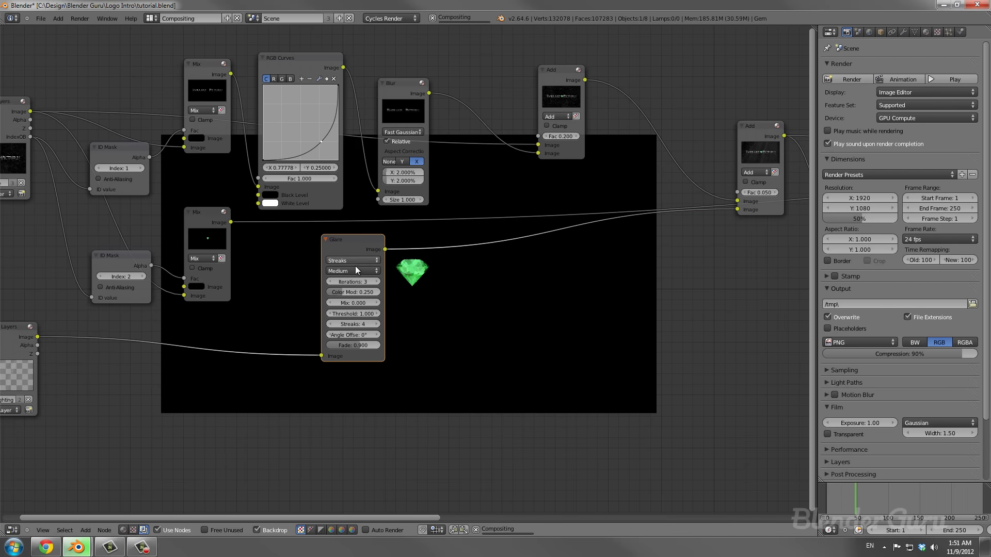
Reconnect the lighting Render Layers' image straight to the 0.050 Add node and move the Glare node clear of the links.
left_click_drag(321, 356, 720, 256)
key("Home")
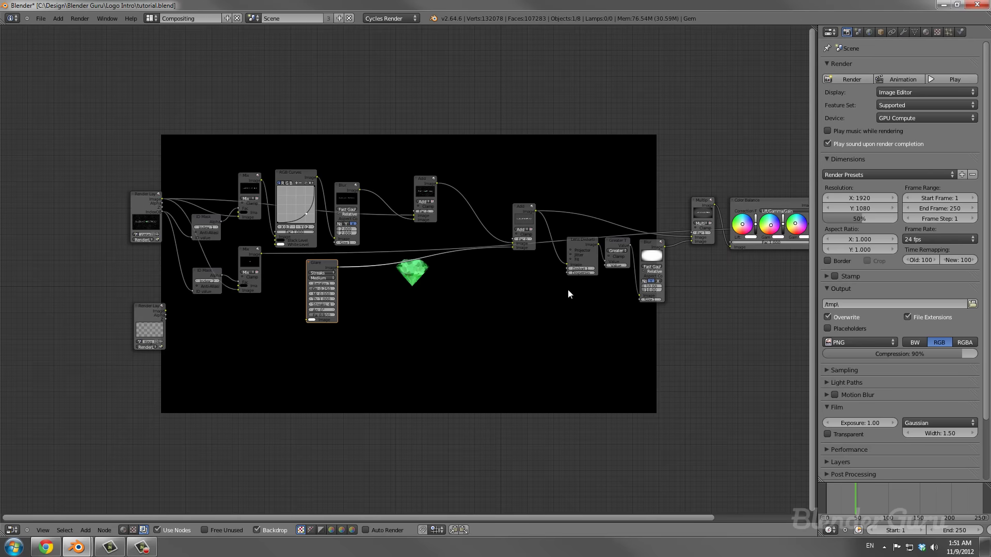
mouse_move(568, 294)
middle_mouse_down()
mouse_move(491, 281)
mouse_move(568, 285)
middle_mouse_up()
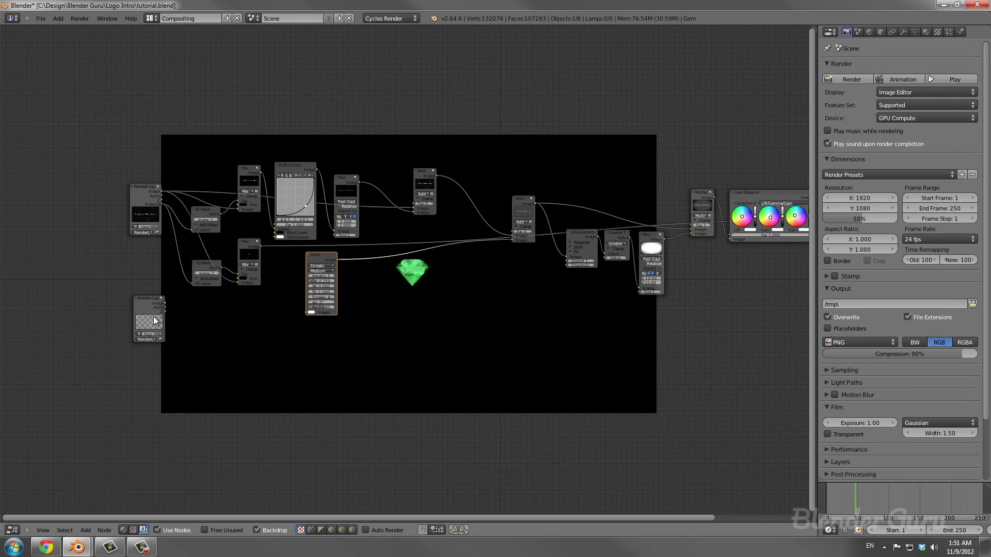
left_click_drag(164, 305, 513, 239)
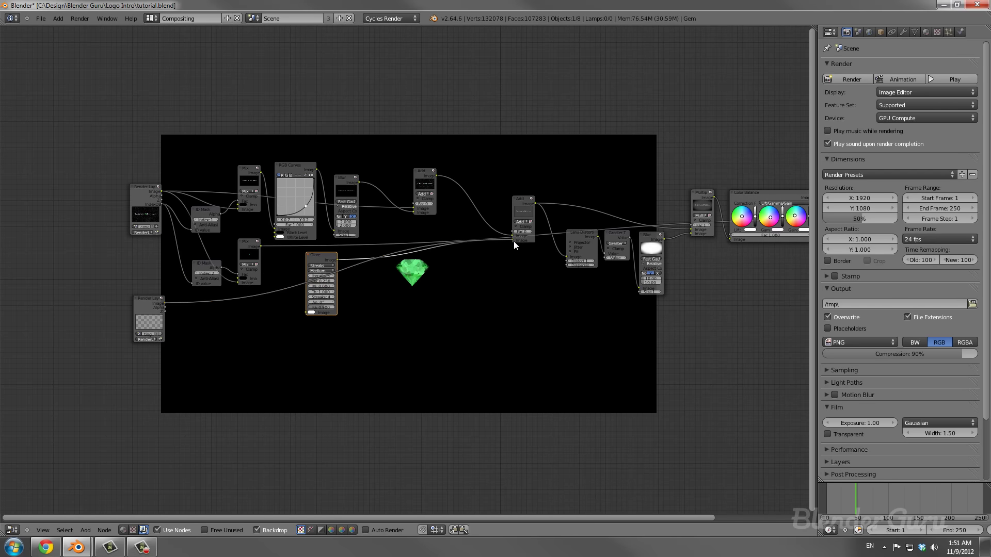
left_click_drag(320, 256, 357, 288)
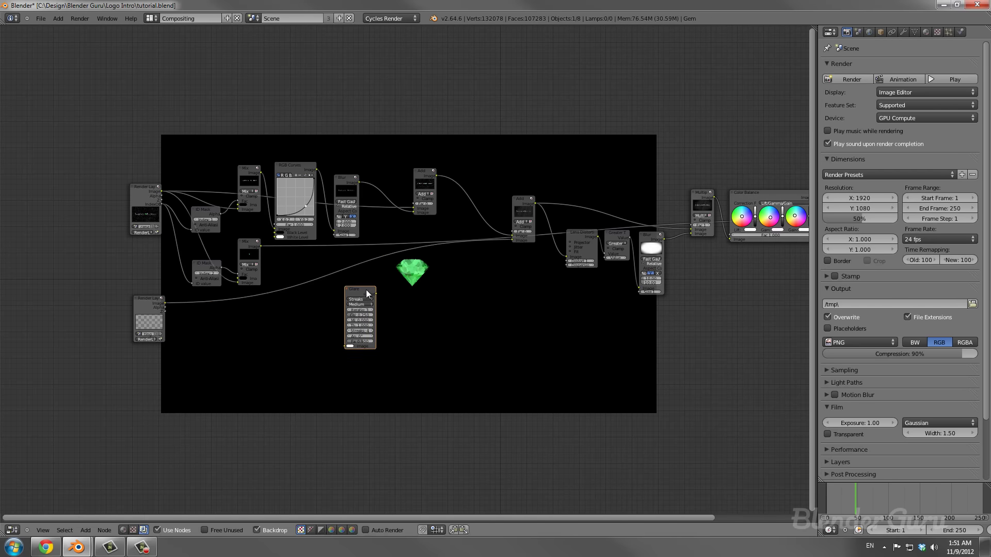
Feed the gem Mix node's image into the Glare node, position the Glare beside it and preview it in the backdrop.
scroll(344, 291, "up", 2)
middle_click_drag(345, 291, 395, 280)
left_click_drag(395, 280, 362, 281)
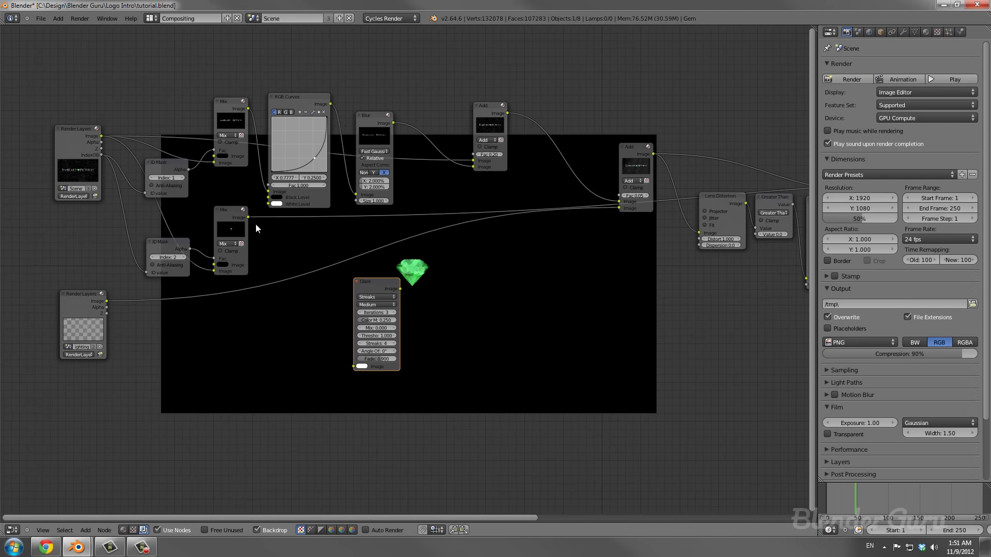
left_click_drag(249, 218, 354, 366)
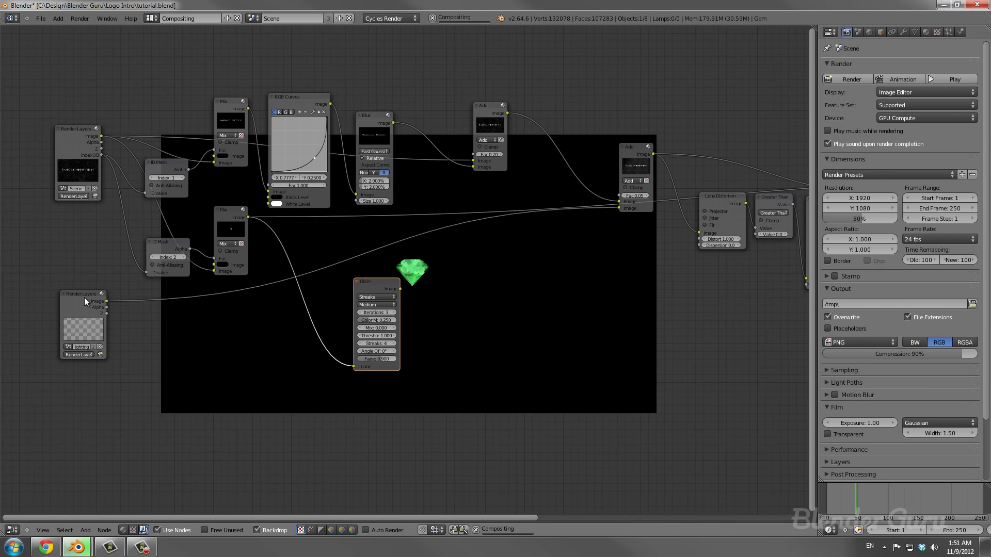
left_click_drag(365, 284, 302, 238)
Set the Glare node's threshold to 0.500 and its mix to 1.000.
scroll(302, 239, "up", 3)
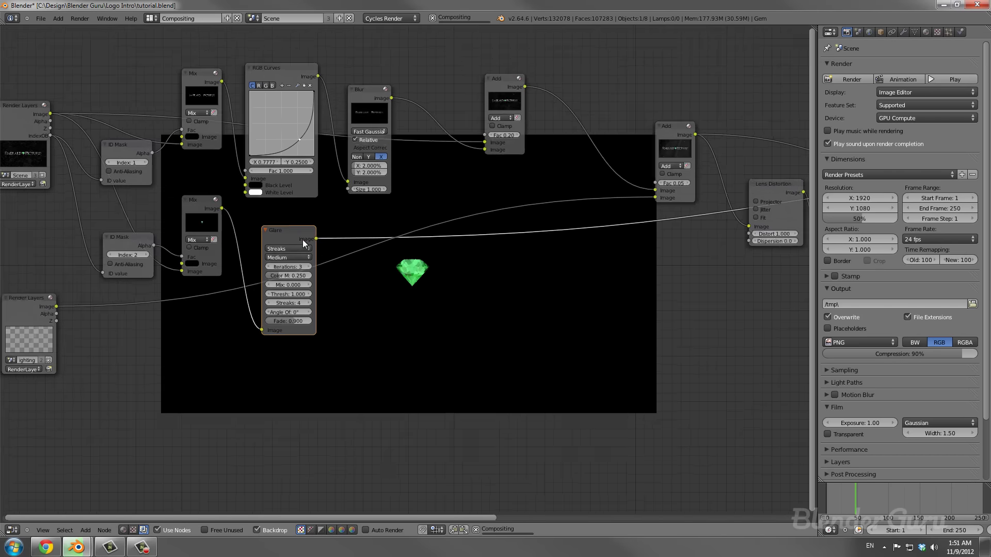
scroll(307, 283, "up", 1)
mouse_move(177, 311)
left_mouse_down()
mouse_move(160, 311)
mouse_move(177, 312)
left_mouse_up()
left_click(176, 311)
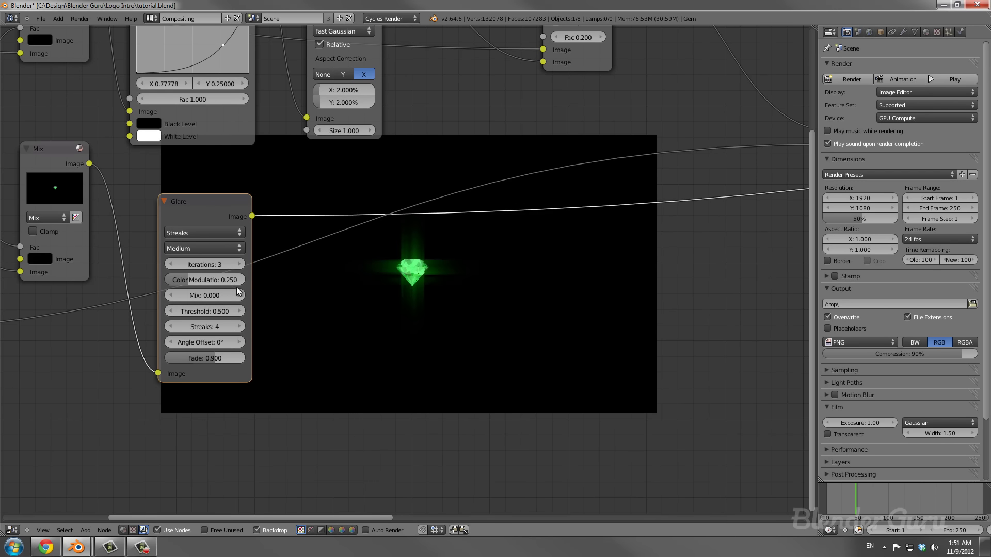
left_click_drag(220, 296, 565, 299)
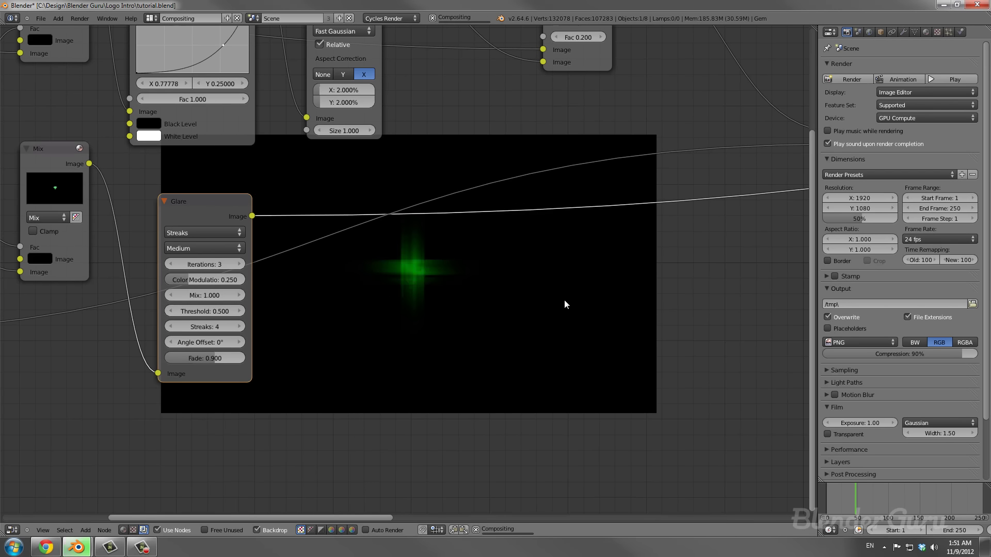
Compare Glare thresholds of 0.600 and 0.700, keeping 0.700.
left_click(239, 311)
left_click(239, 311)
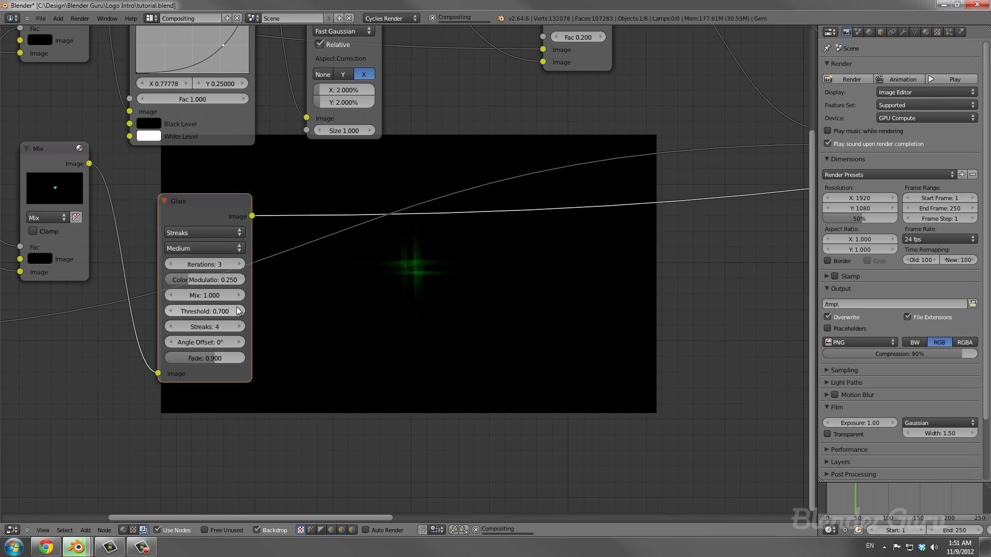
left_click(175, 312)
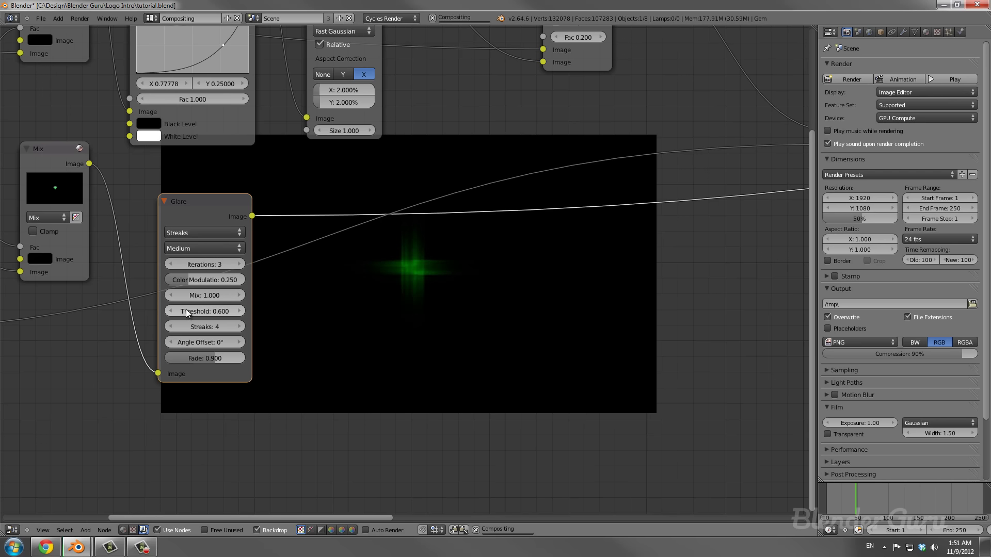
left_click(242, 311)
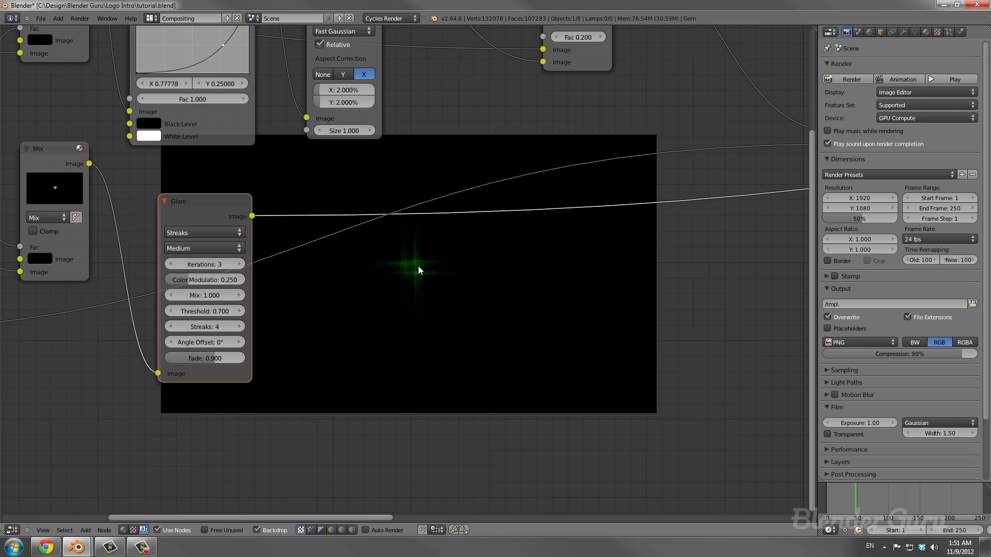
Try lowering the Glare threshold to 0.200 and restore it to 0.700.
left_click(172, 310)
left_click(171, 309)
left_click(171, 309)
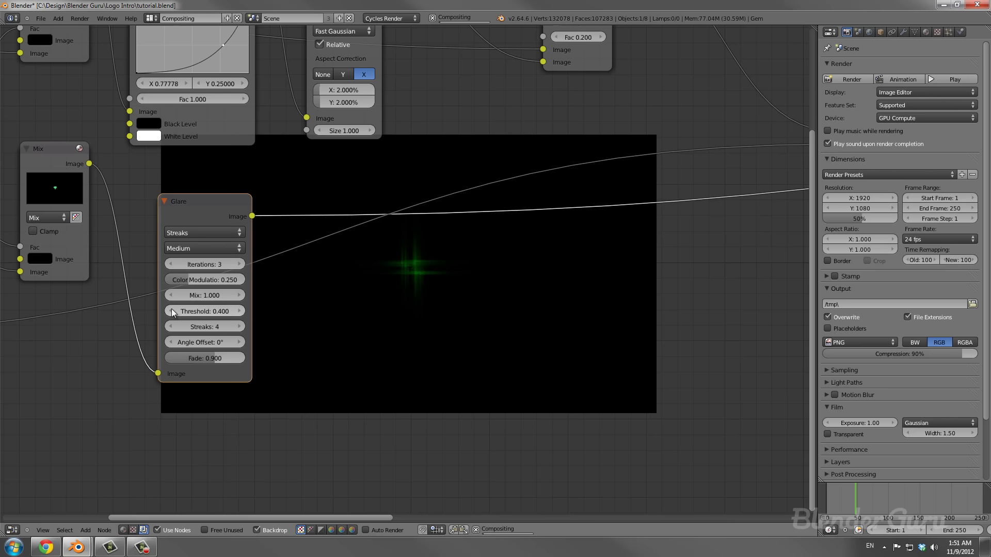
left_click(171, 309)
left_click(172, 310)
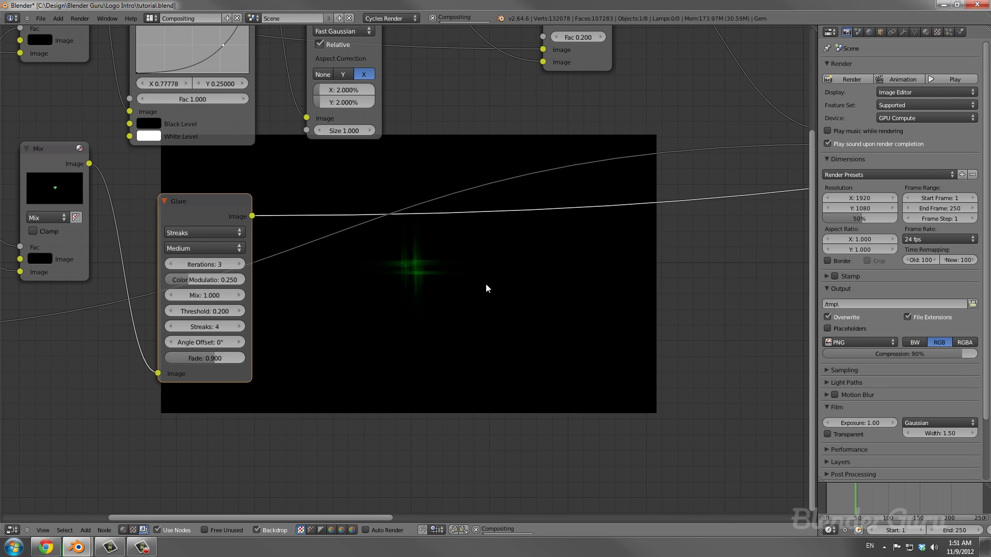
left_click(241, 312)
left_click(241, 311)
left_click(241, 311)
left_click(240, 311)
left_click(240, 311)
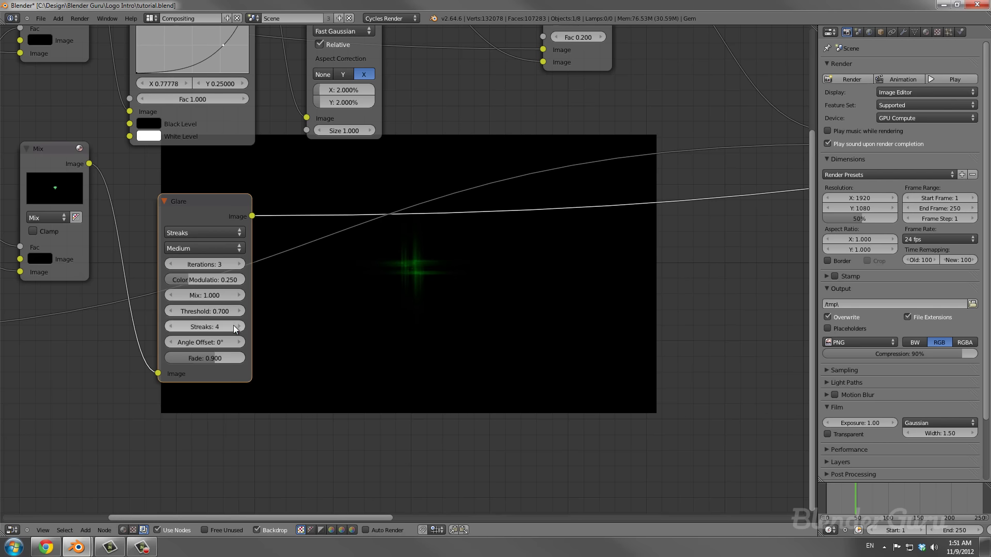
Set the Glare node to 9 streaks, 5 iterations and a color modulation of 0.500.
left_click_drag(257, 327, 394, 327)
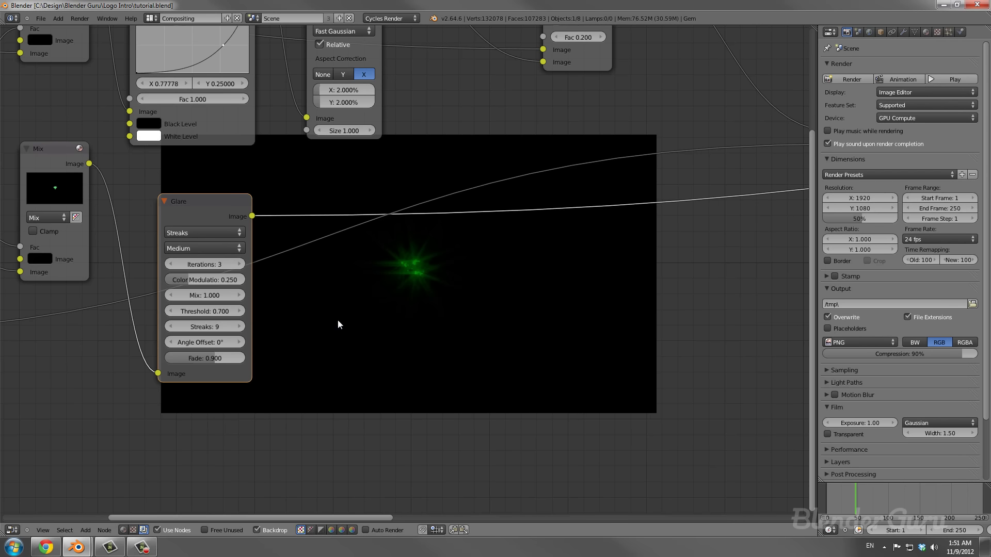
left_click(233, 264)
left_click(233, 264)
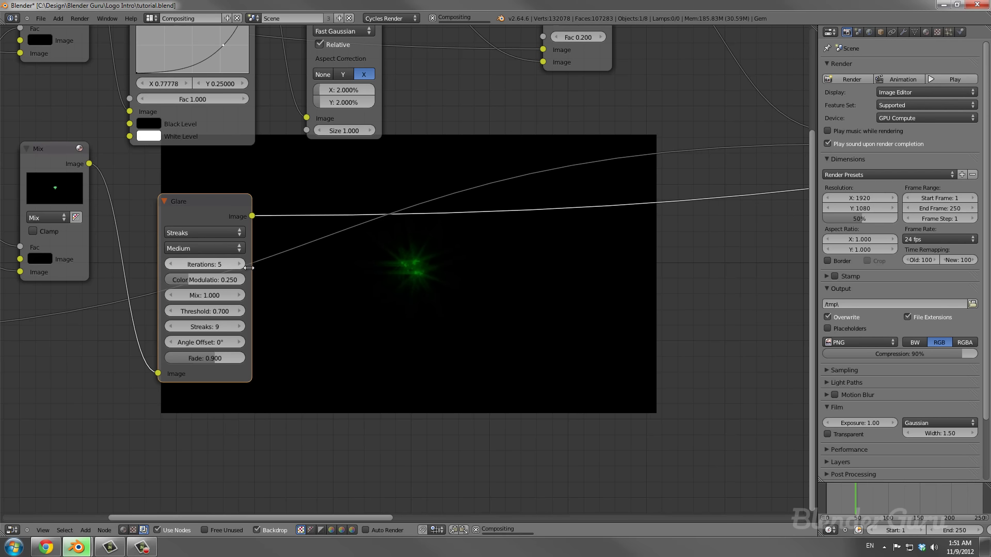
mouse_move(222, 280)
left_mouse_down()
mouse_move(264, 280)
mouse_move(222, 282)
left_mouse_up()
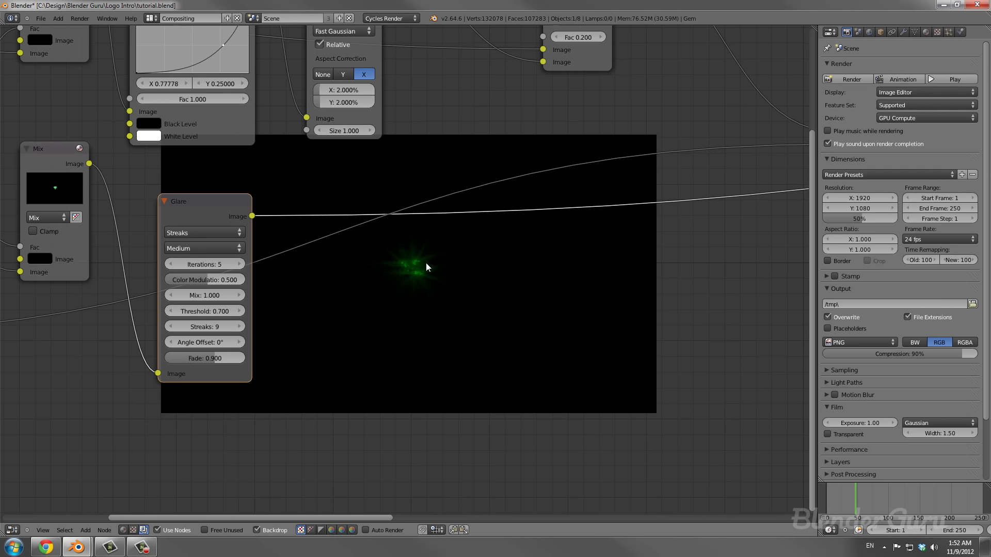
Try inserting an RGB to BW node on the link between the gem's Mix node and the Glare node.
scroll(401, 272, "down", 2)
left_click_drag(247, 233, 393, 228)
key("shift+a")
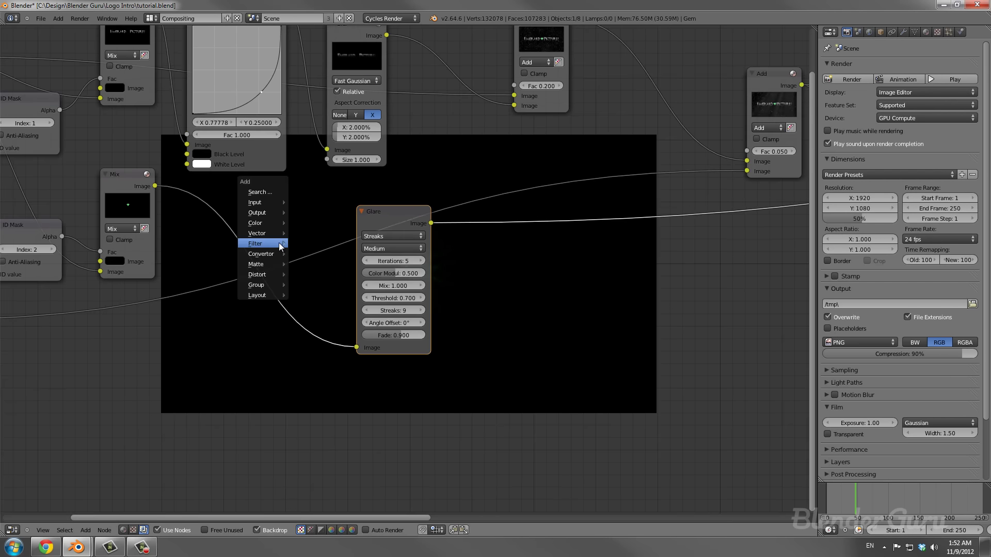
mouse_move(280, 246)
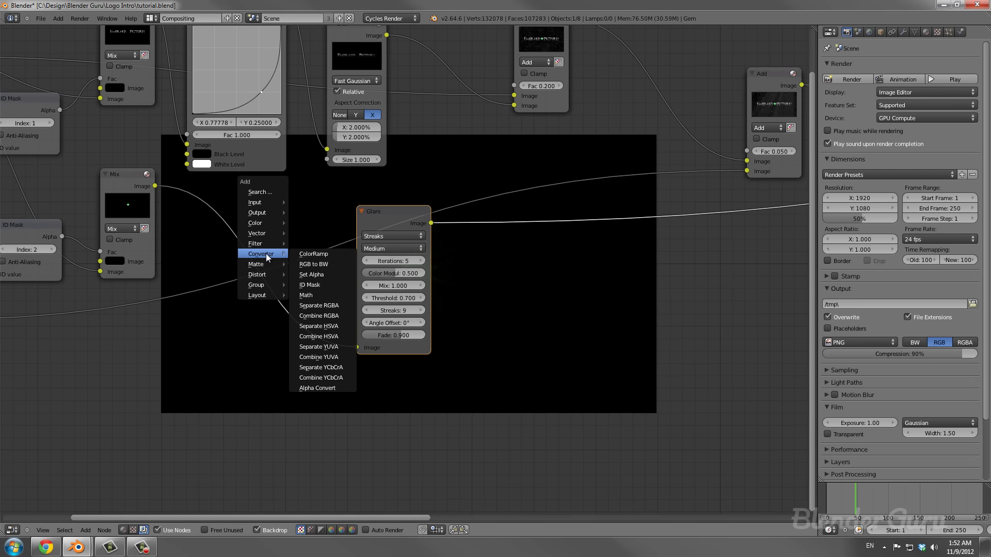
left_click(314, 264)
left_click(206, 227)
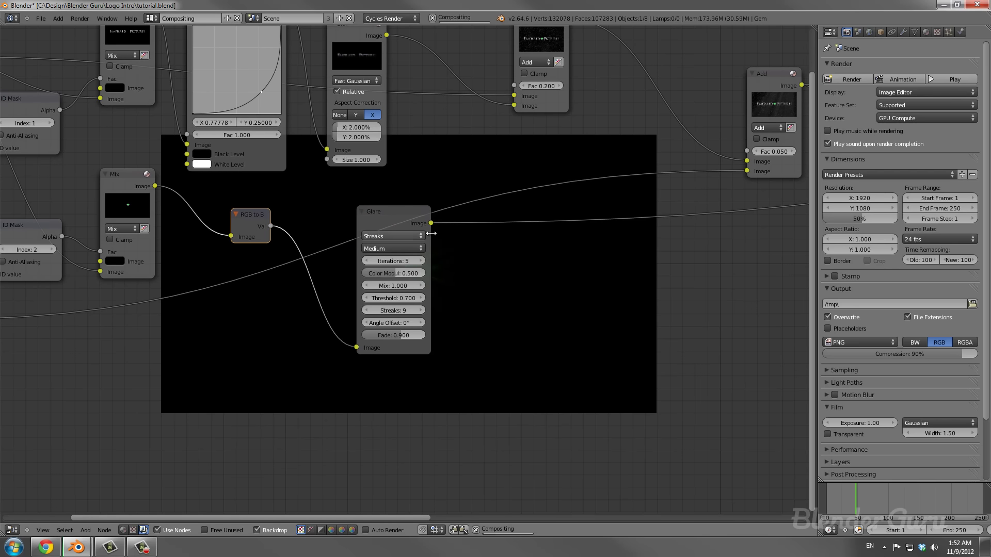
left_click_drag(382, 211, 314, 215)
Try a Glare color modulation of 0.676 and delete the RGB to BW node.
scroll(314, 245, "up", 3)
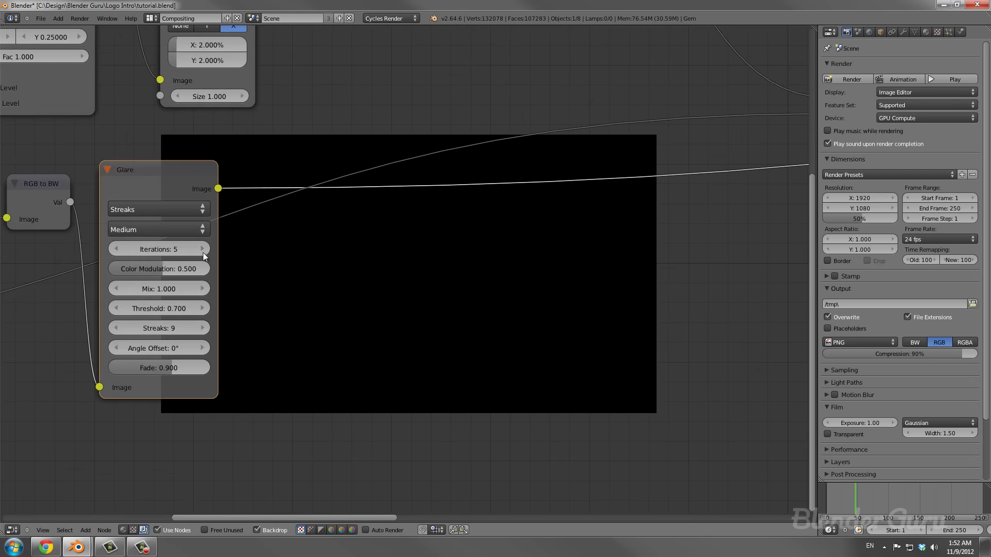
left_click_drag(186, 270, 202, 268)
middle_click_drag(115, 294, 368, 297)
left_click(302, 200)
key("x")
Add a Hue Saturation Value node and link it between the gem's Mix output and the Glare input.
key("shift+a")
mouse_move(227, 211)
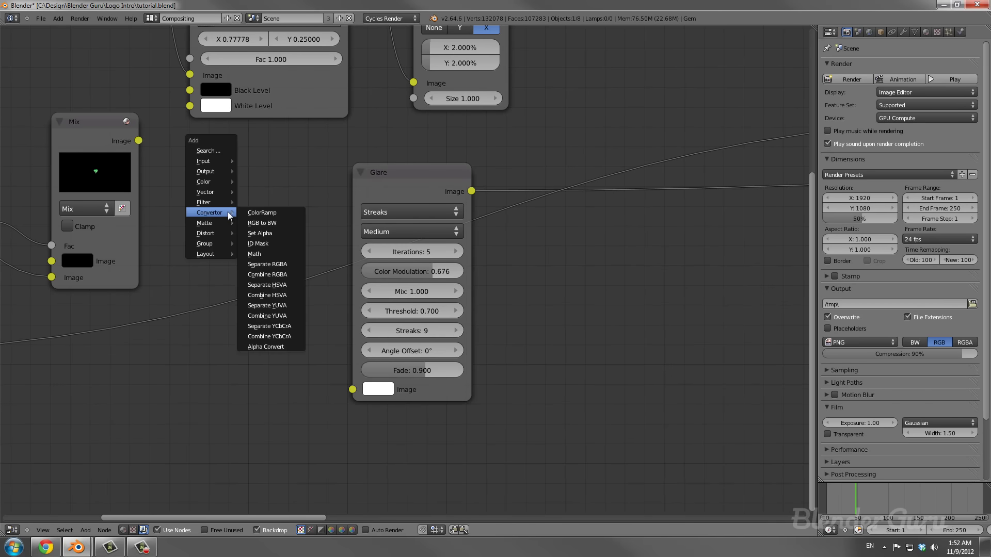
mouse_move(214, 181)
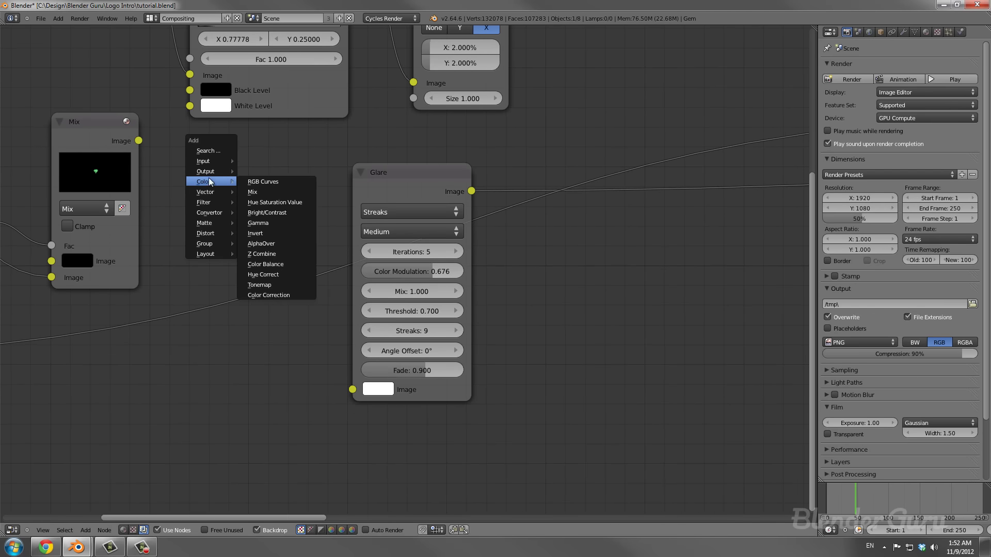
left_click(271, 202)
left_click(186, 181)
left_click_drag(138, 140, 191, 259)
left_click_drag(309, 168, 353, 390)
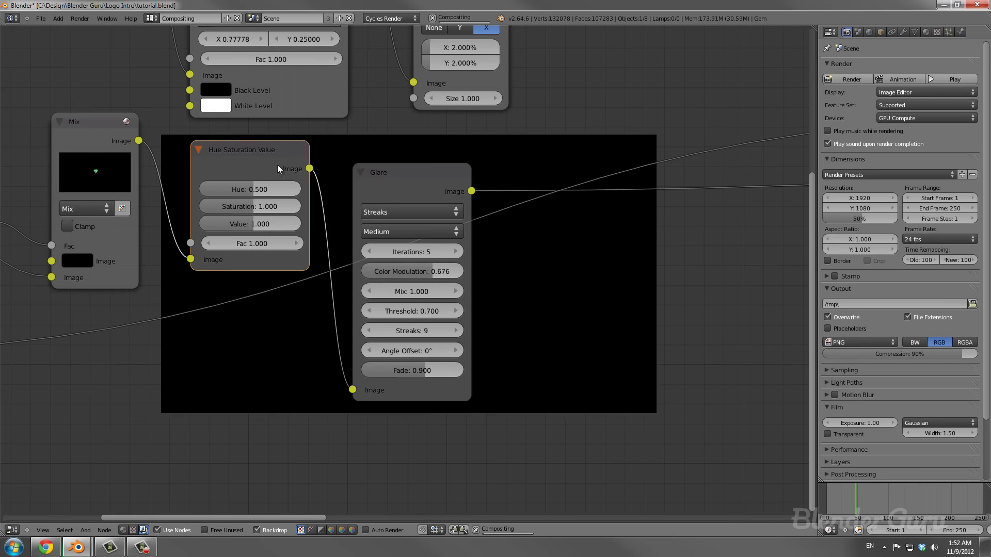
Preview the Glare node in the backdrop and set the Hue Saturation Value node's saturation to 0.000.
left_click(408, 205)
middle_click_drag(407, 205, 207, 164)
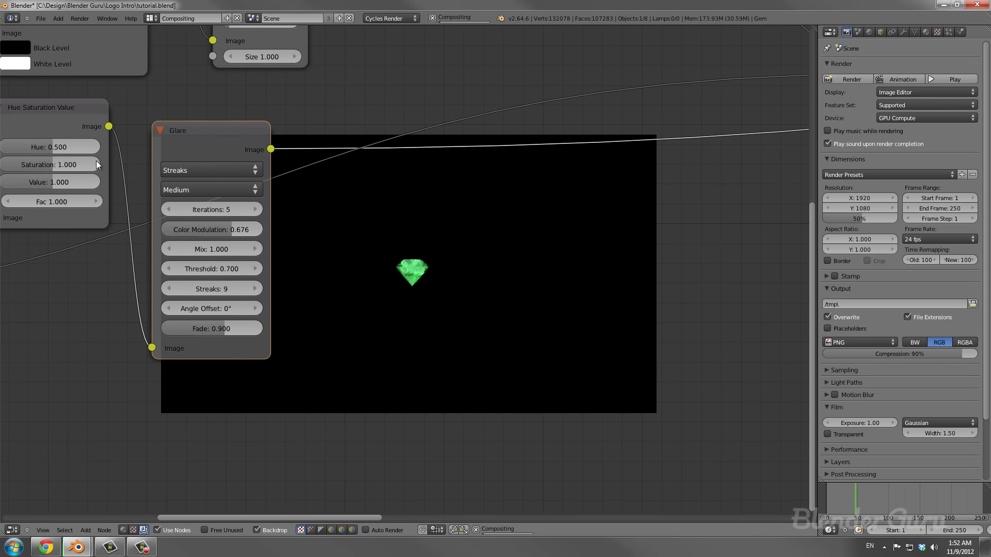
left_click_drag(97, 162, 69, 162)
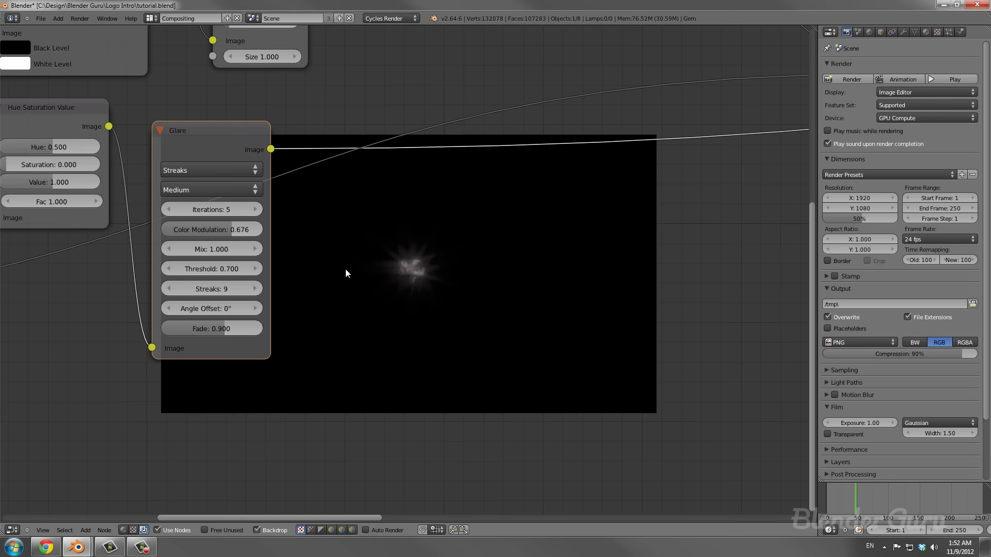
Set the Glare node's color modulation to 0.800.
mouse_move(346, 269)
middle_mouse_down()
mouse_move(460, 272)
mouse_move(348, 260)
middle_mouse_up()
scroll(460, 271, "up", 1)
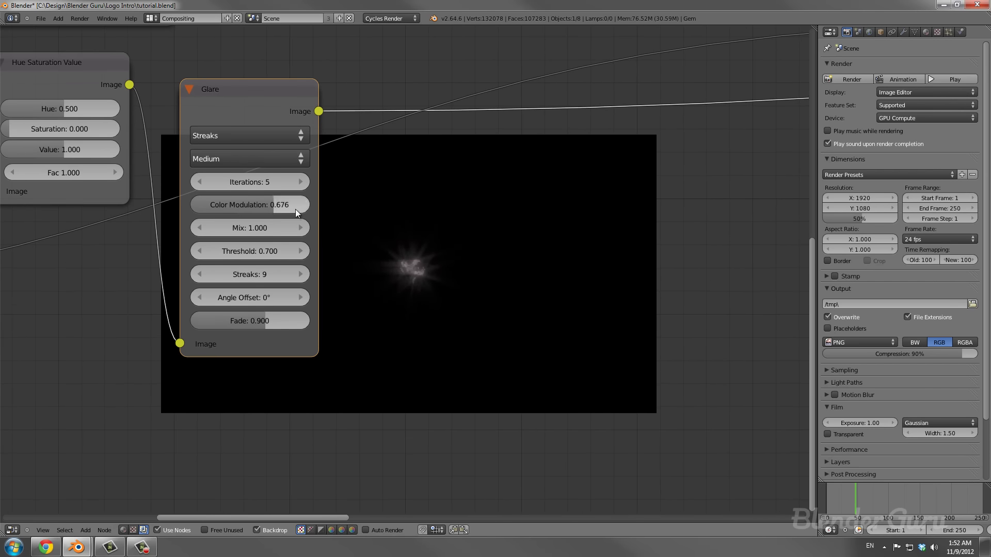
left_click_drag(295, 209, 322, 206)
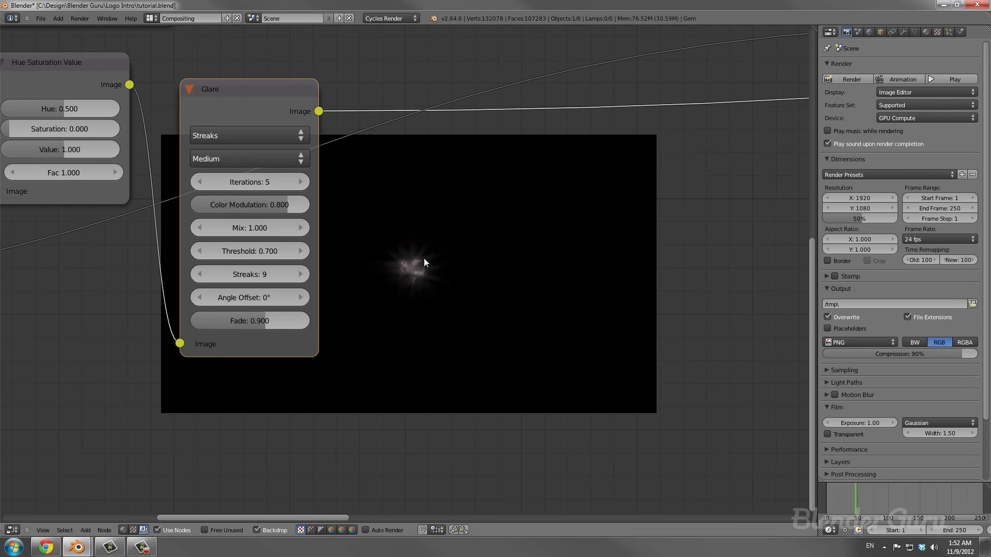
Duplicate the 0.200 Add node onto the link before the 0.050 Add node and feed the Glare image into its second image input.
scroll(441, 268, "down", 3)
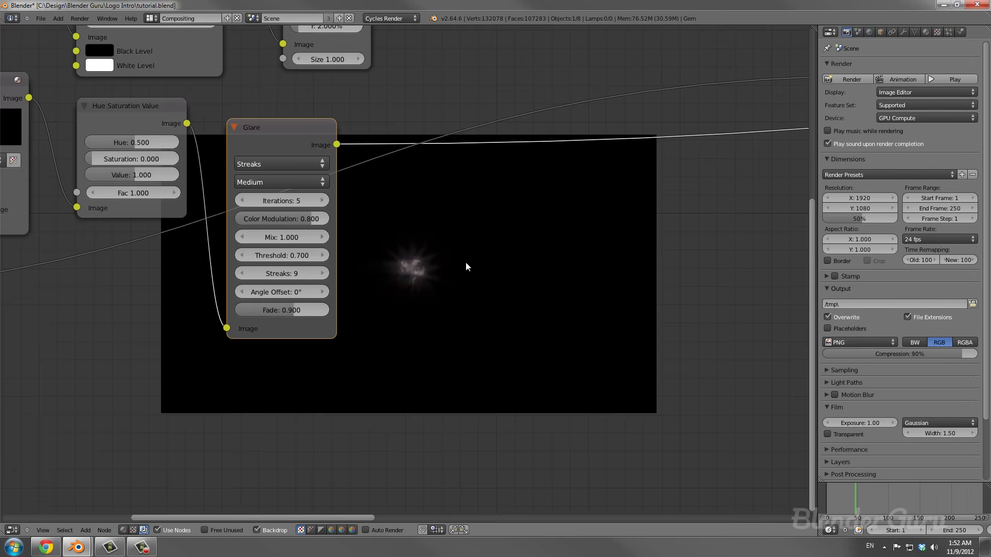
left_click_drag(329, 222, 348, 219)
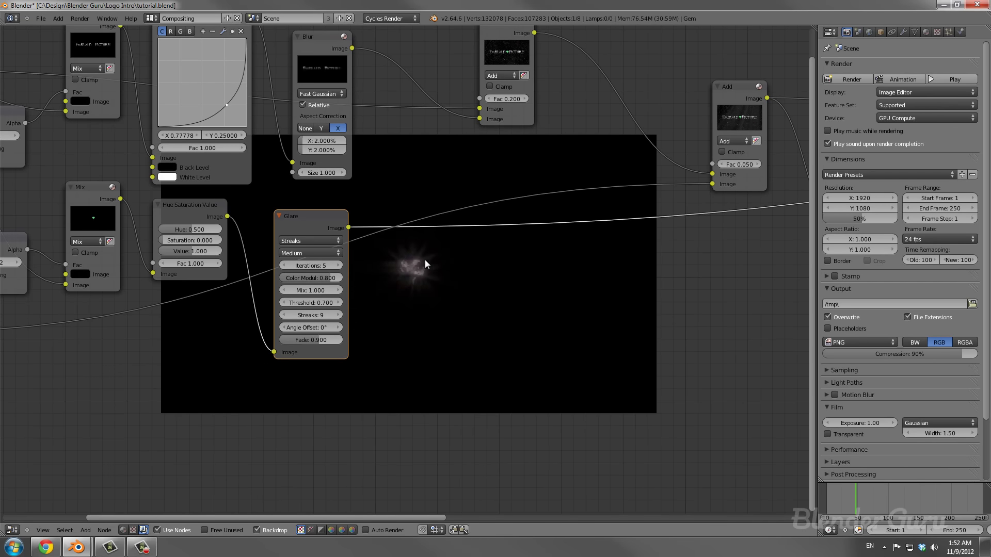
scroll(425, 259, "up", 3)
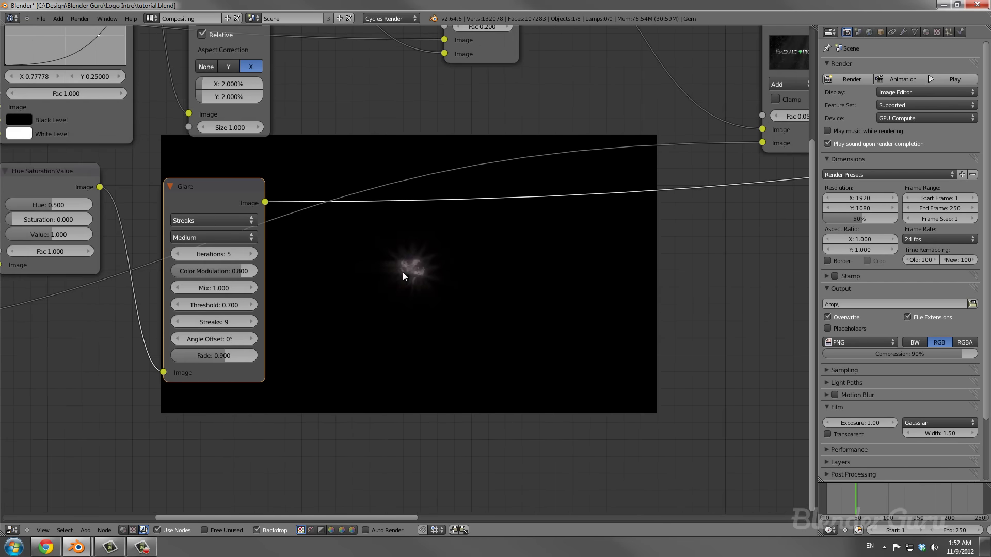
scroll(403, 273, "down", 3)
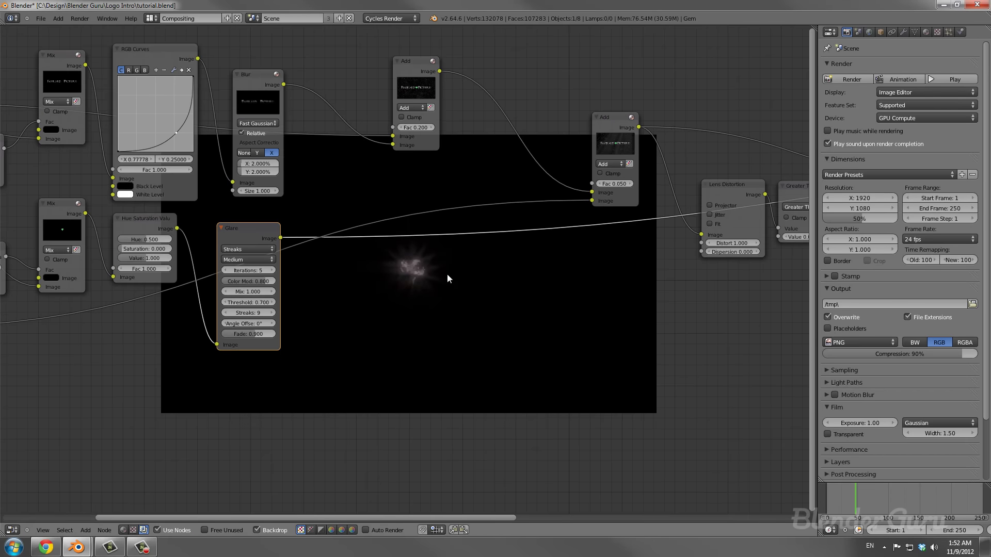
left_click(408, 84)
key("shift+d")
left_click(492, 117)
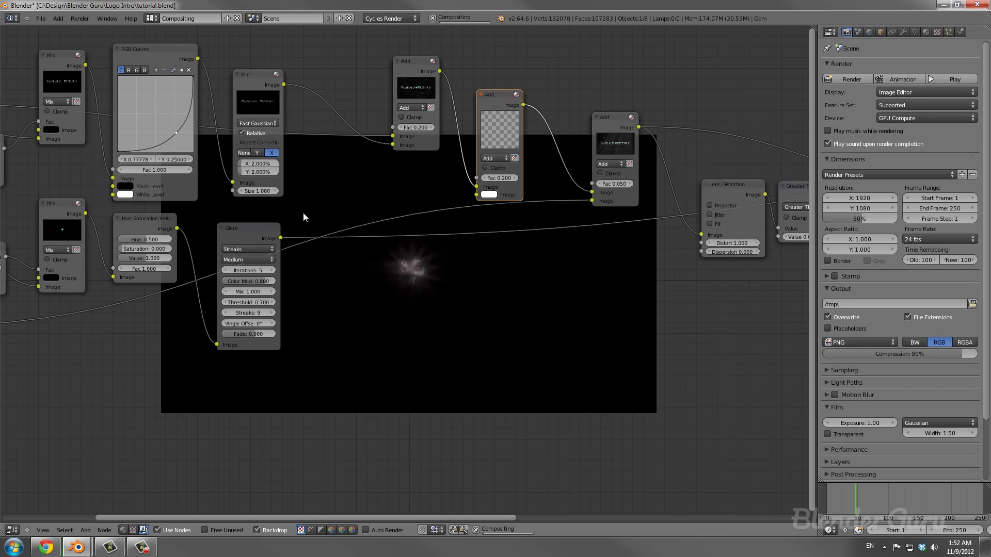
left_click_drag(281, 238, 476, 179)
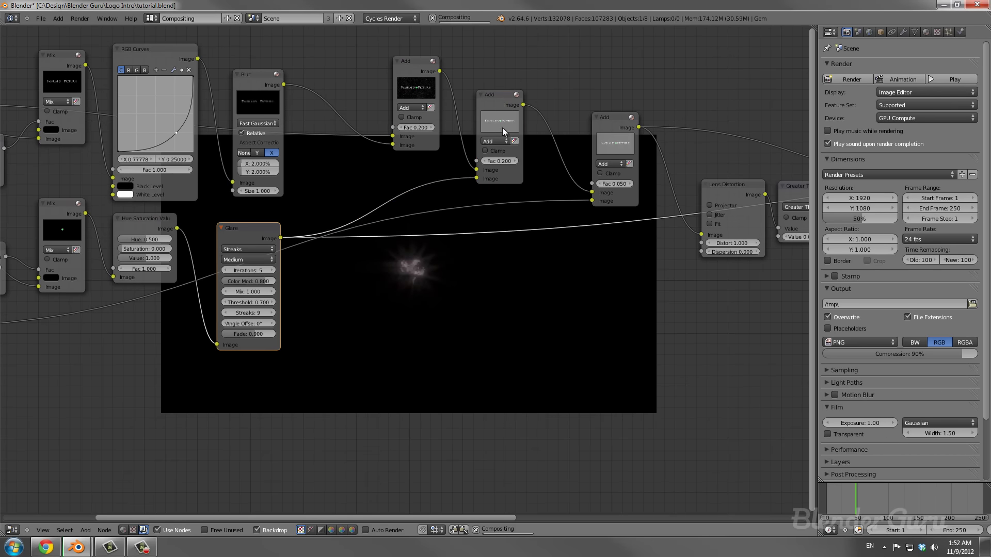
Preview the duplicated Add node in the backdrop, compare it with the Glare output, and raise its factor to 1.000.
left_click(518, 126, "ctrl+shift")
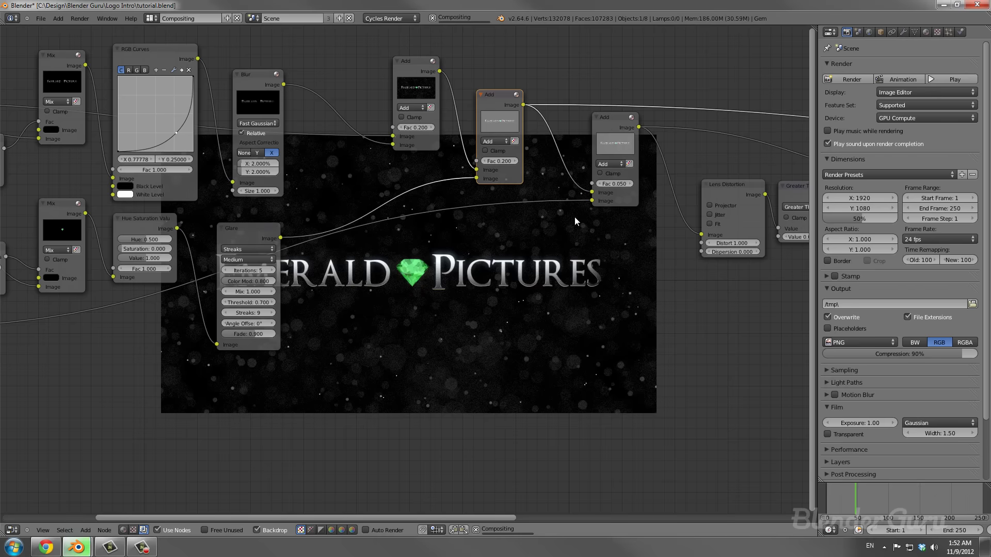
scroll(575, 217, "up", 2)
middle_click_drag(479, 216, 501, 219)
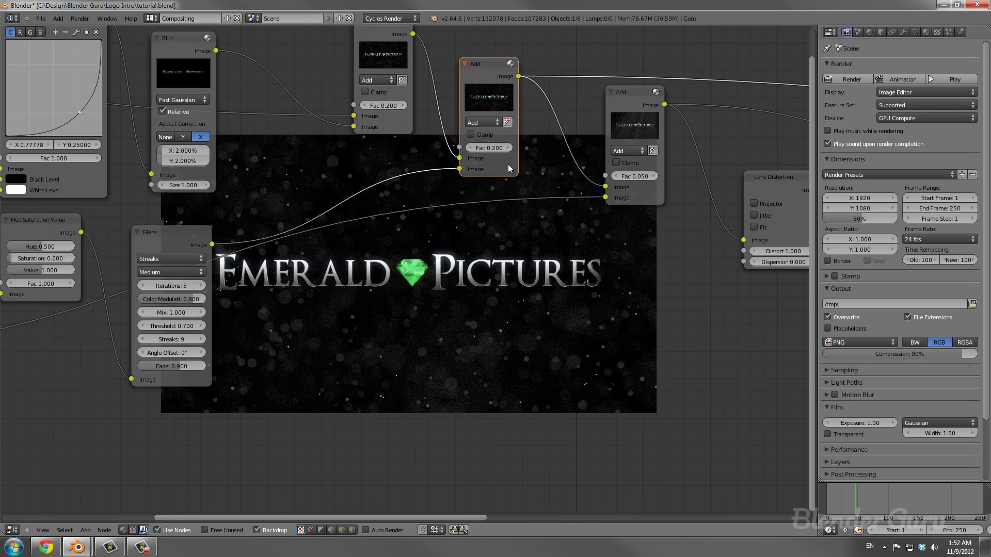
left_click(508, 149)
left_click(173, 237, "ctrl+shift")
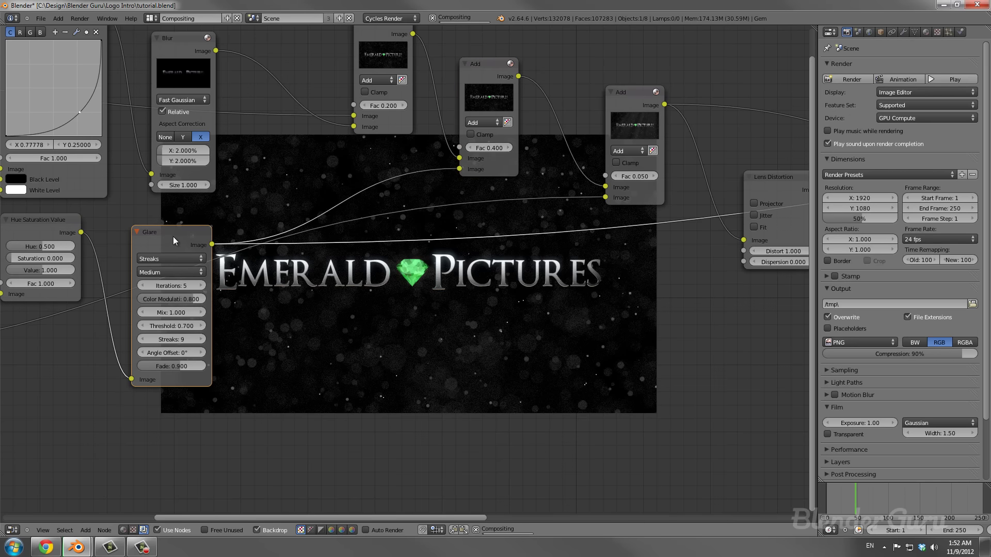
left_click(497, 95, "ctrl+shift")
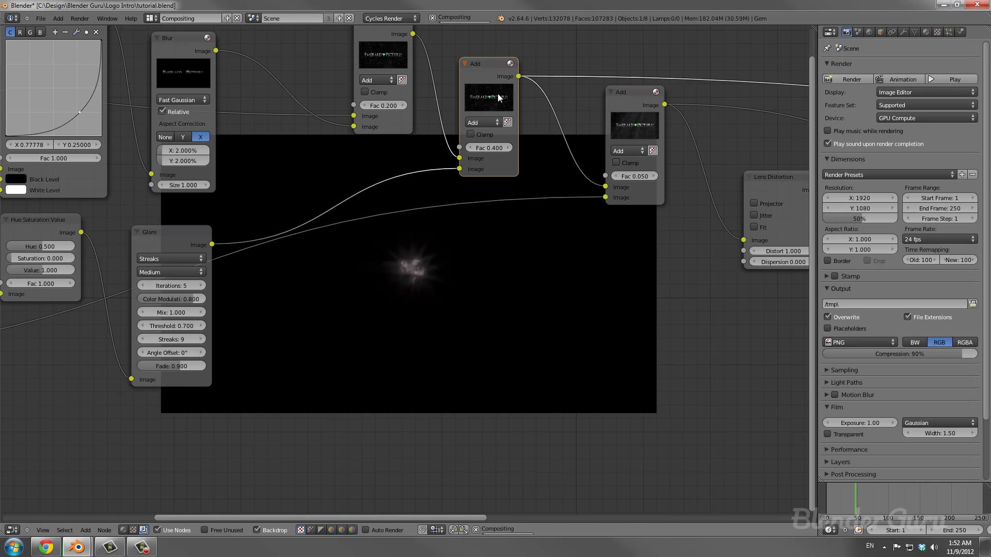
left_click(509, 148)
left_click(509, 149)
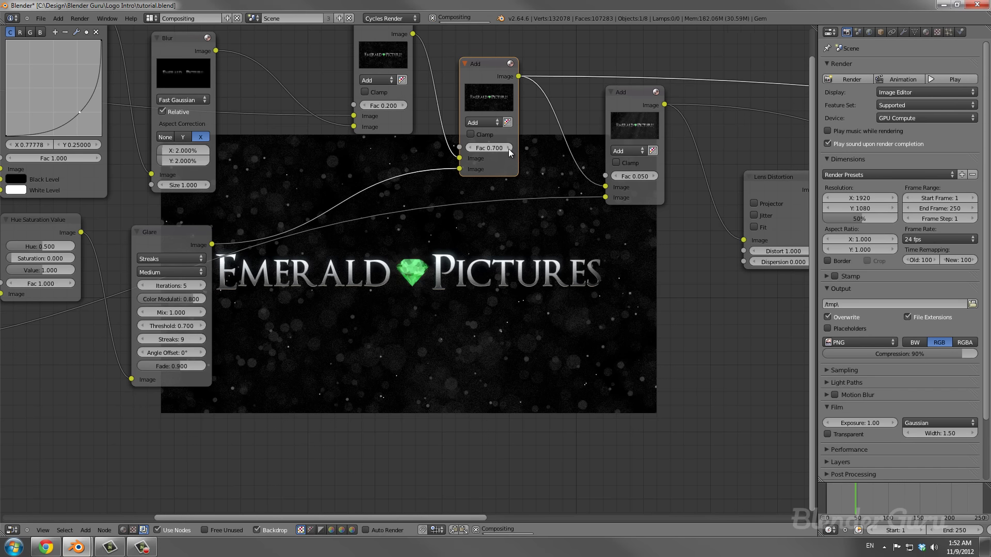
left_click(509, 148)
left_click(509, 149)
Set the saturation of the Hue Saturation Value node feeding the Glare node to 0.500.
middle_click_drag(445, 178, 319, 206)
left_click_drag(314, 196, 333, 196)
middle_click_drag(626, 232, 456, 231)
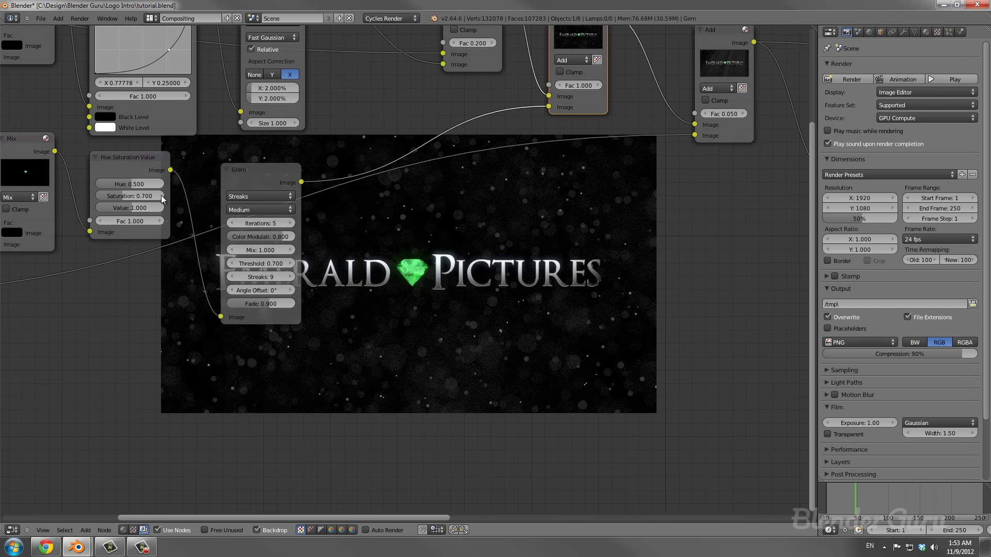
left_click_drag(150, 196, 373, 195)
Set the factor of the Add node that mixes in the gem's Glare image to 2.000.
middle_click_drag(466, 197, 365, 284)
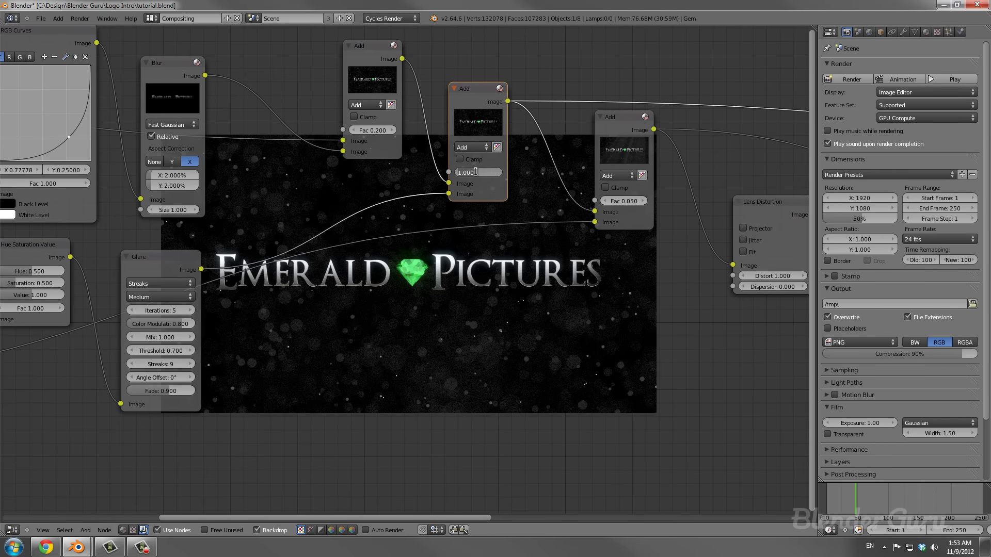
type("2")
key("Return")
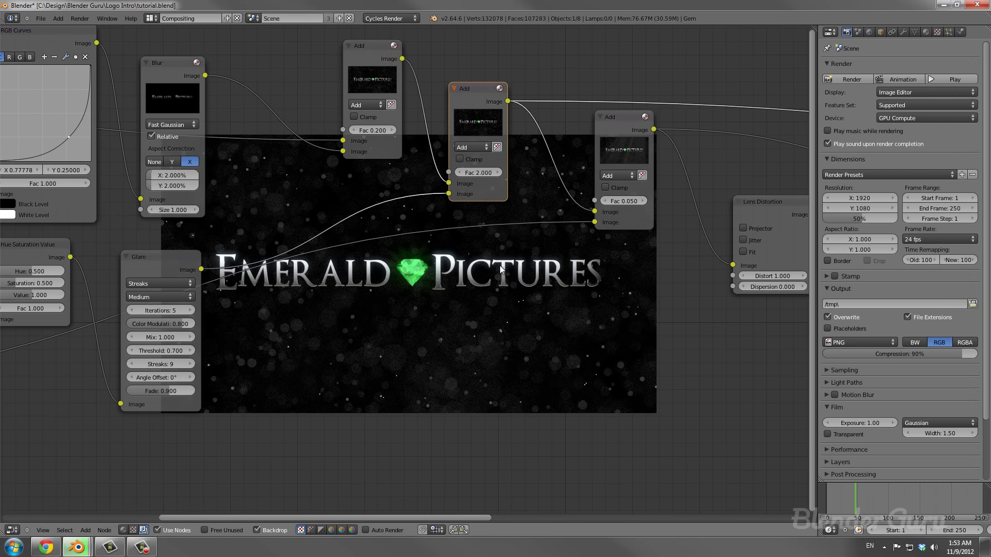
middle_click_drag(499, 265, 502, 181)
scroll(213, 241, "up", 5, "ctrl")
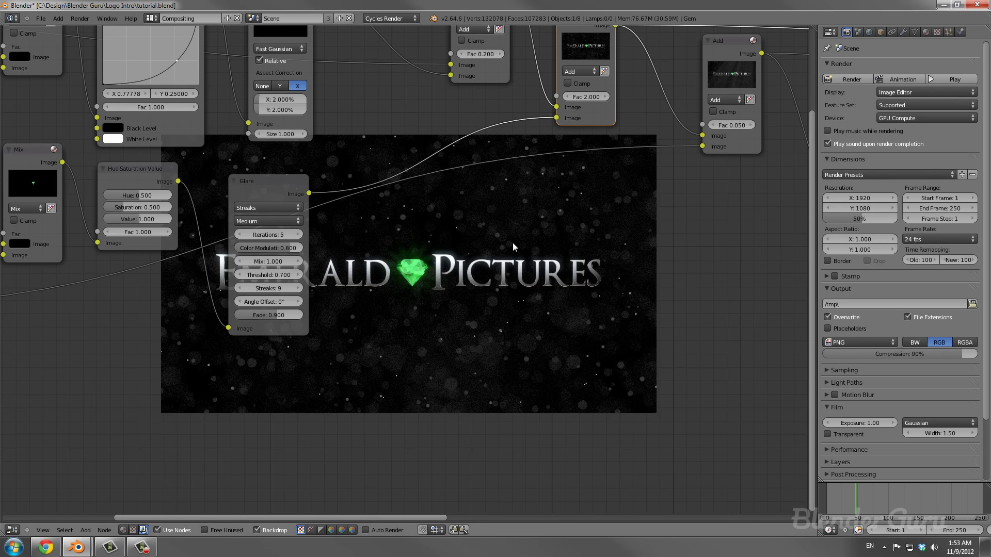
middle_click_drag(481, 269, 425, 282)
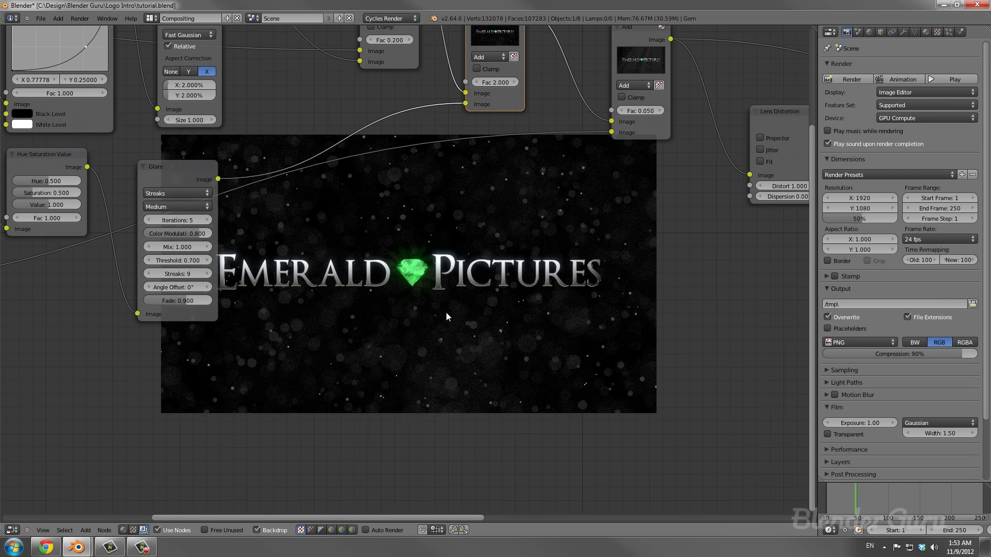
Save the file and bring up the gem's modifier settings in the Default screen layout.
left_click(186, 18)
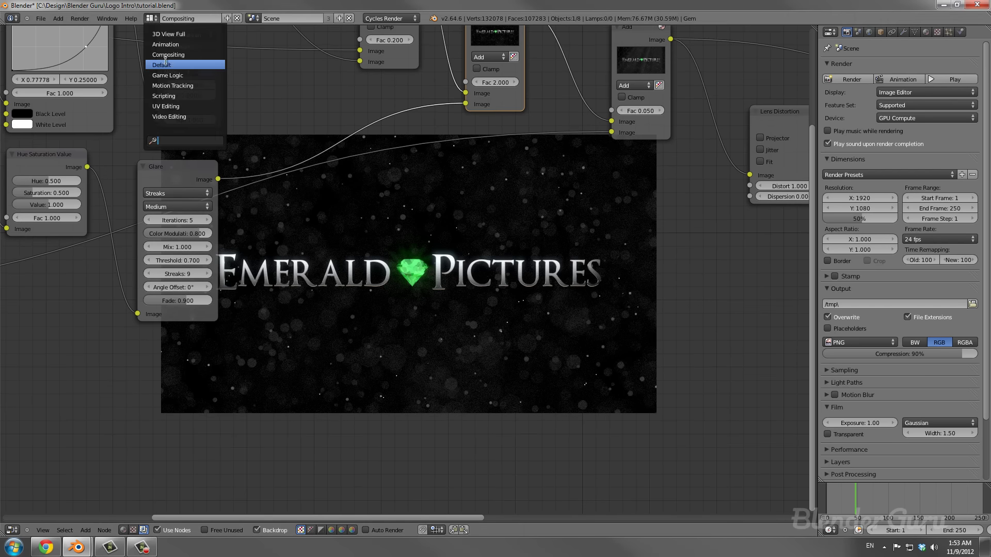
left_click(175, 62)
key("ctrl+s")
left_click(942, 31)
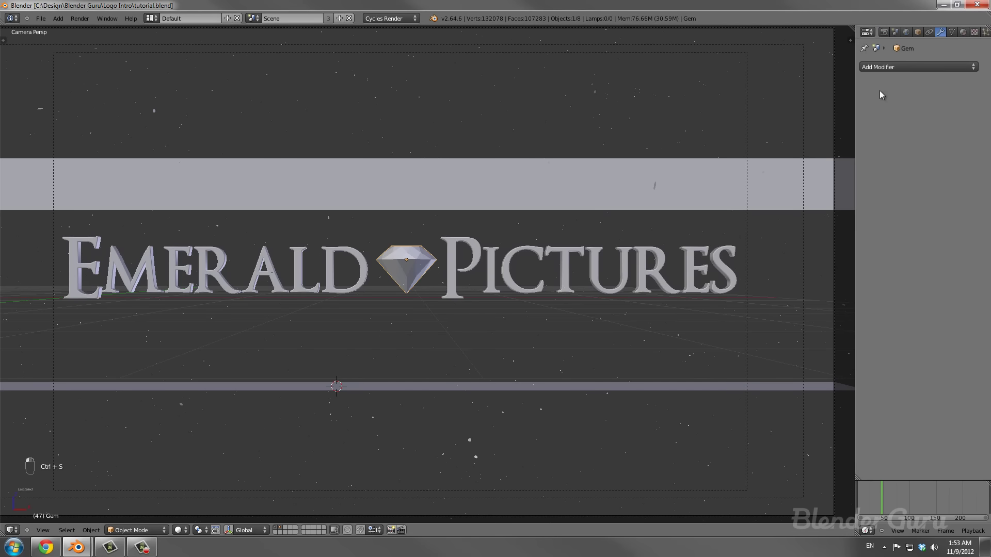
scroll(512, 218, "up", 3)
scroll(512, 218, "up", 3)
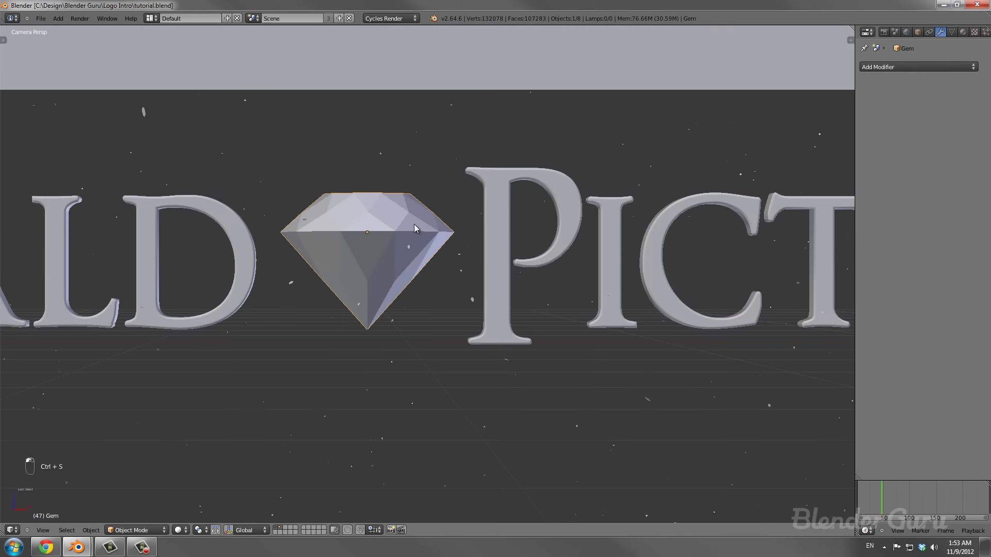
Add a Bevel modifier to the gem with a width of 0.0020.
left_click(908, 68)
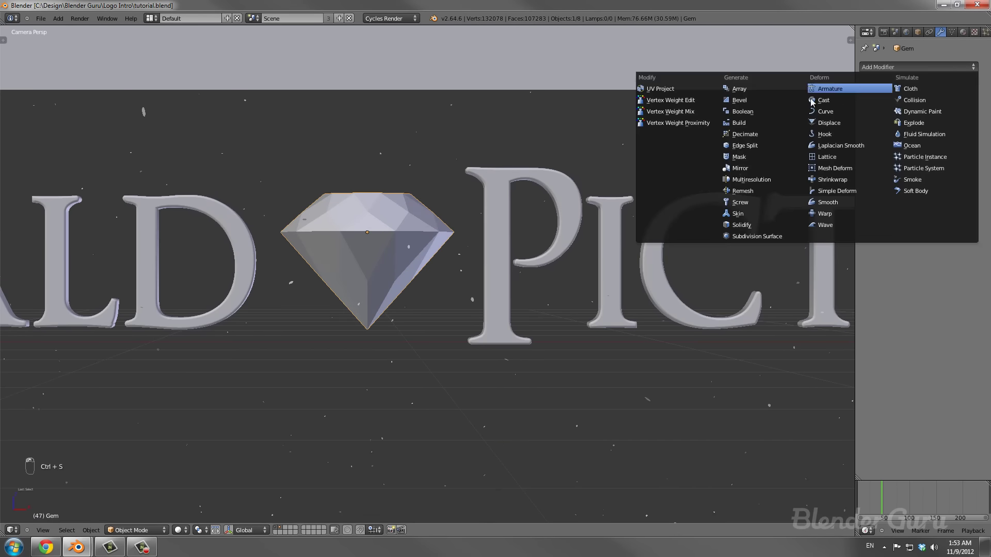
left_click(763, 102)
scroll(526, 184, "up", 3)
left_click_drag(898, 119, 890, 121)
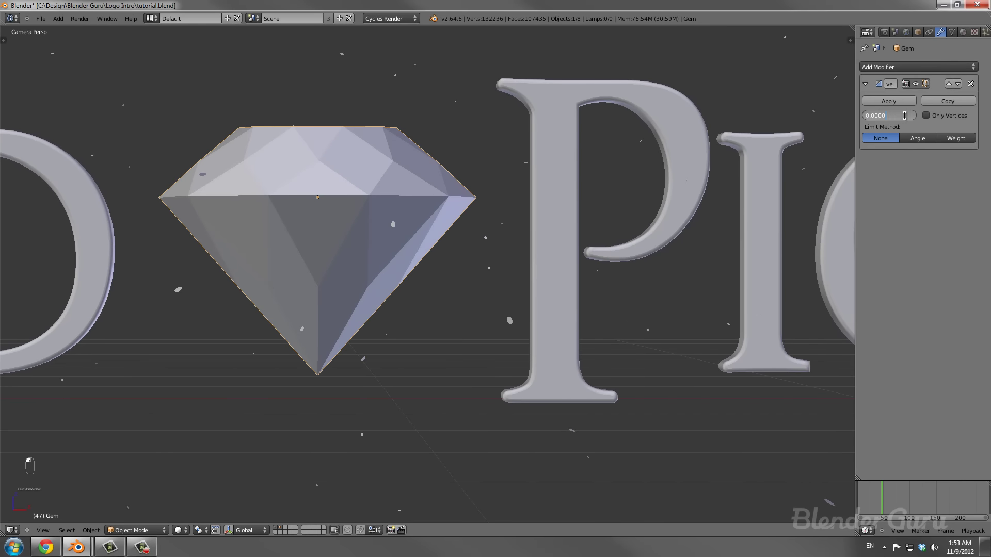
type("2")
key("Return")
scroll(385, 200, "up", 3)
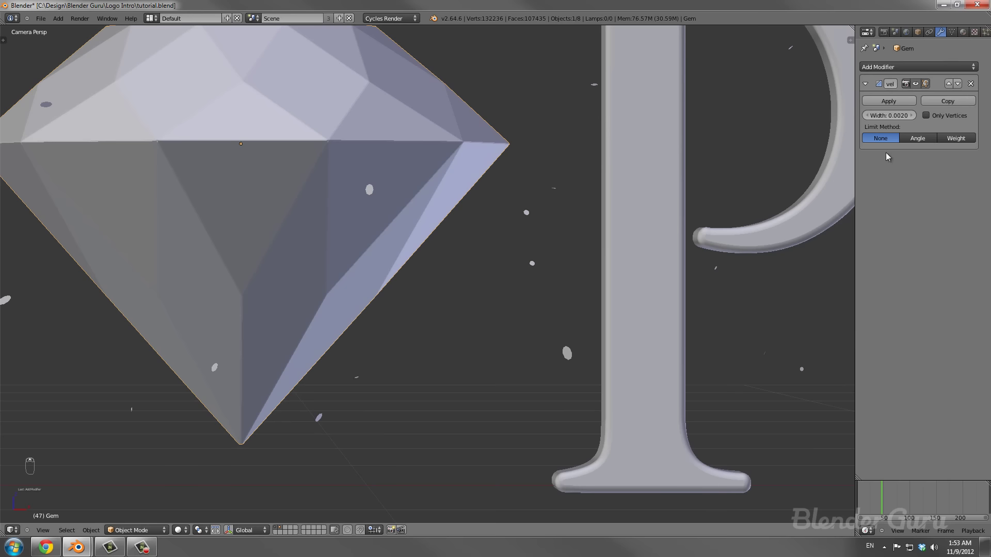
Set the gem's Bevel width to 0.0030 and save the file.
left_click(898, 115)
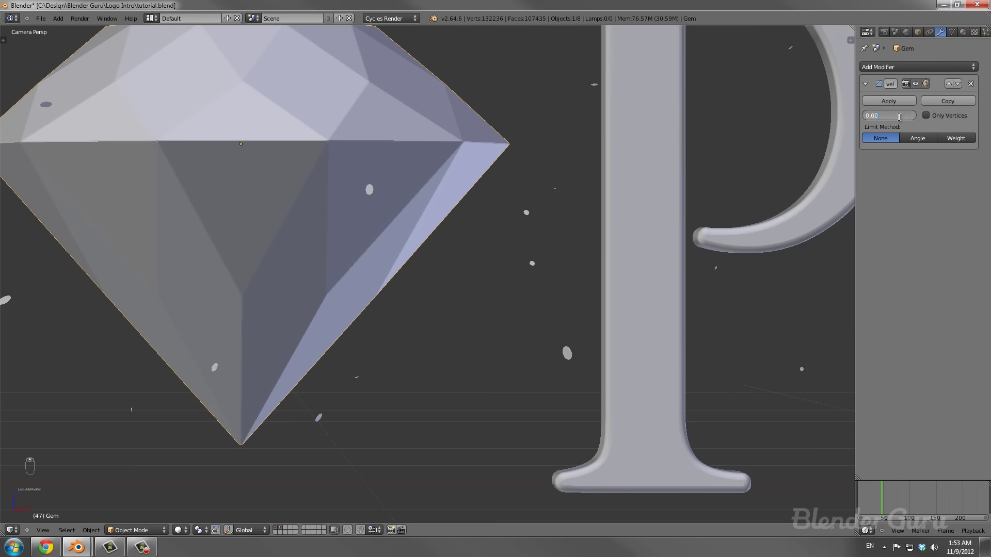
type("0.003")
key("Return")
key("ctrl+s")
left_click(405, 194)
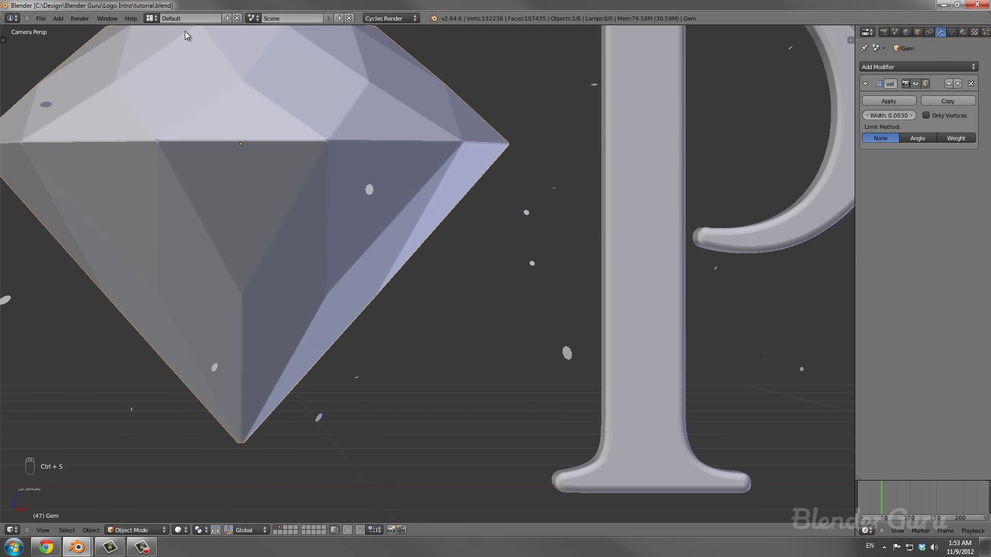
Return to the Compositing layout, preview the Color Balance node in the backdrop and save the file.
left_click(158, 18)
left_click(170, 53)
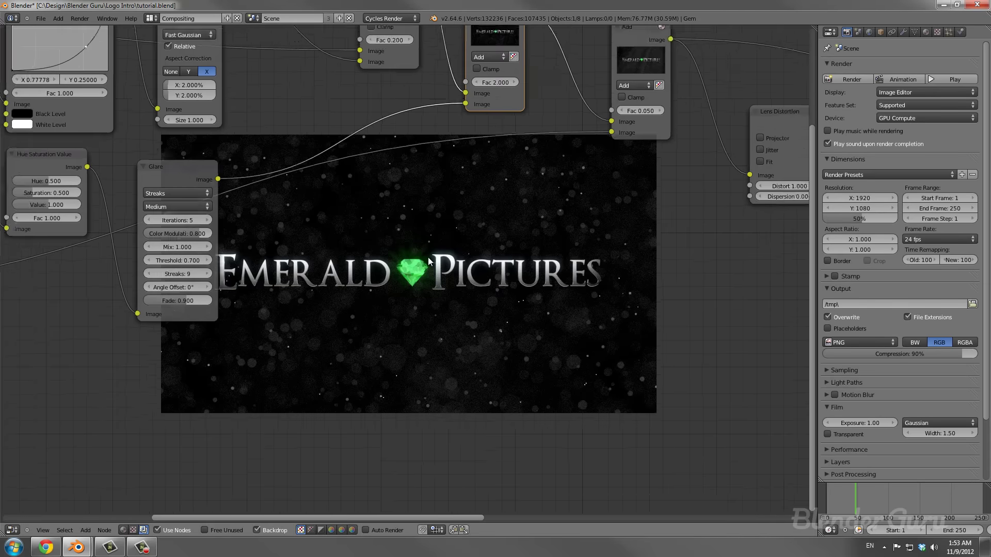
scroll(395, 251, "down", 3)
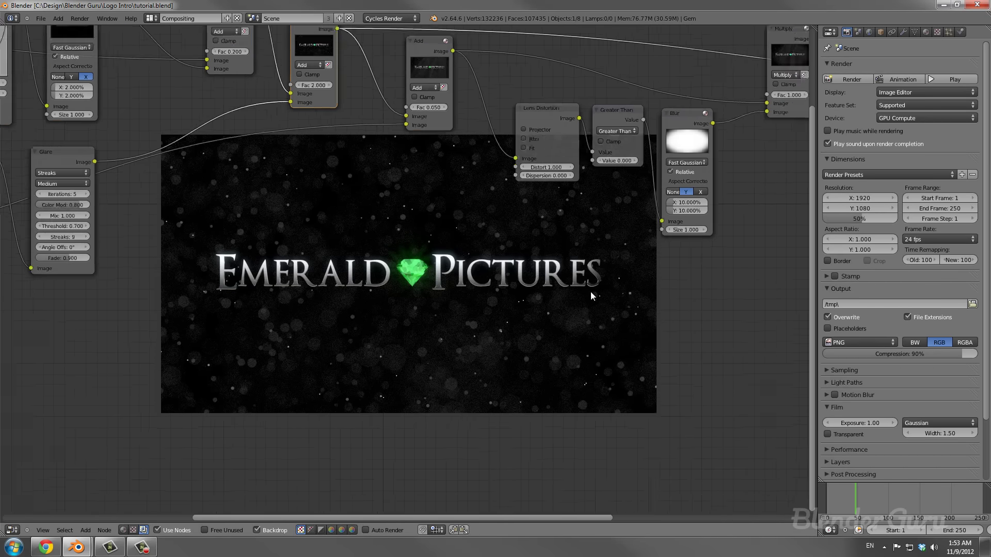
middle_click_drag(593, 277, 424, 259)
left_click(443, 125)
key("ctrl+s")
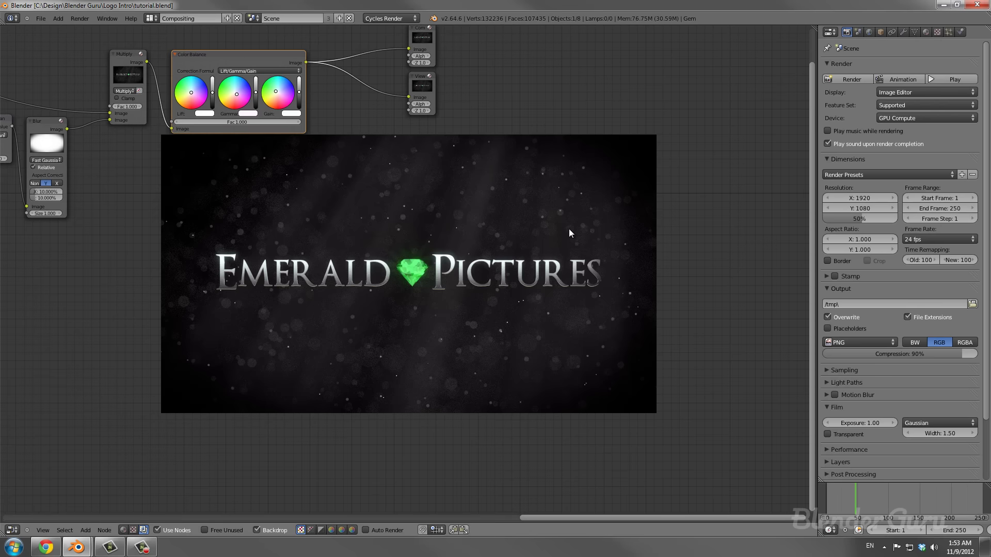
Set the factor of the Add node just before the Lens Distortion node to 0.020.
scroll(568, 228, "up", 1)
middle_click_drag(569, 228, 429, 220)
scroll(429, 220, "up", 2)
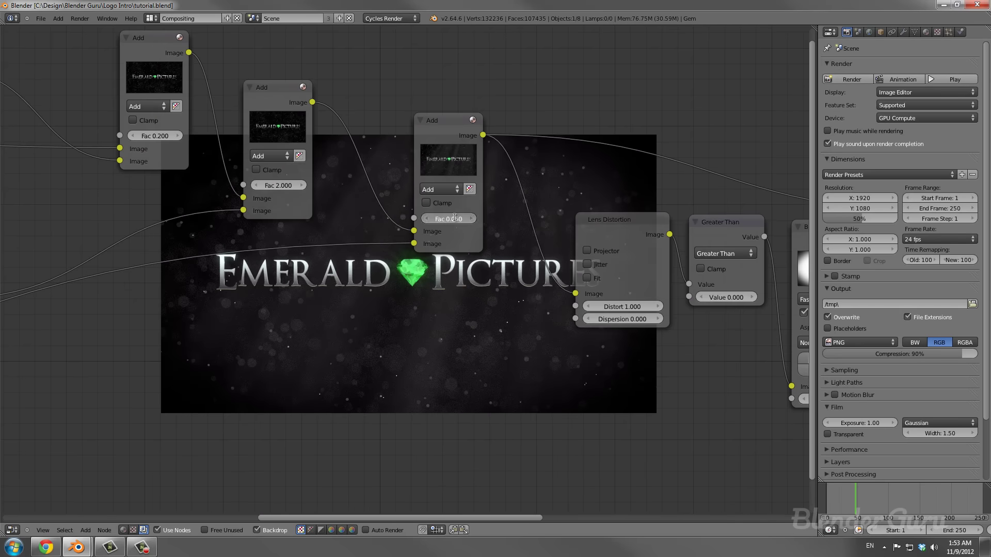
left_click(455, 218)
type("0.02")
key("Return")
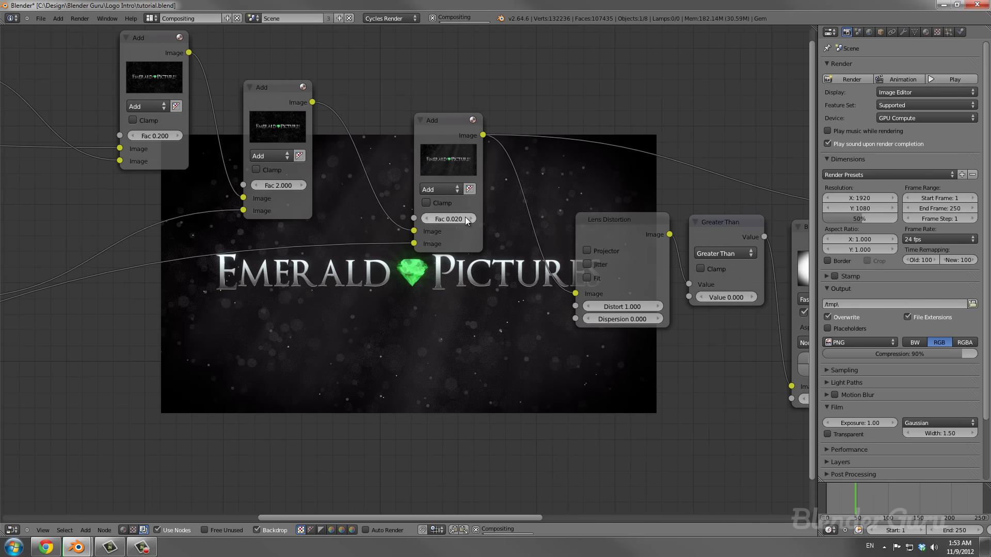
Readjust the factor of the Add node before the Lens Distortion node and save the file.
middle_click_drag(485, 256, 335, 152)
left_click(339, 159)
key("Return")
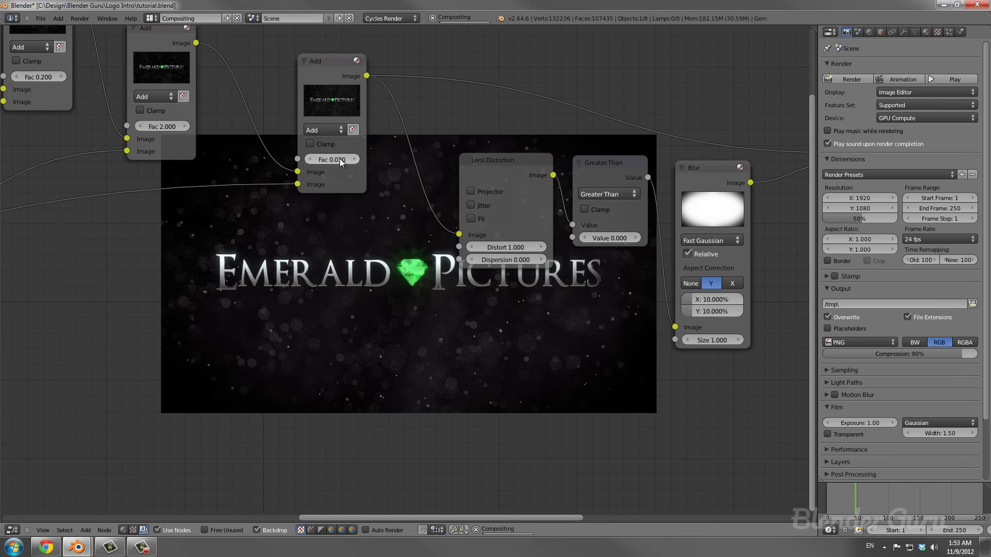
middle_click_drag(556, 346, 244, 237)
scroll(244, 237, "right", 8, "ctrl")
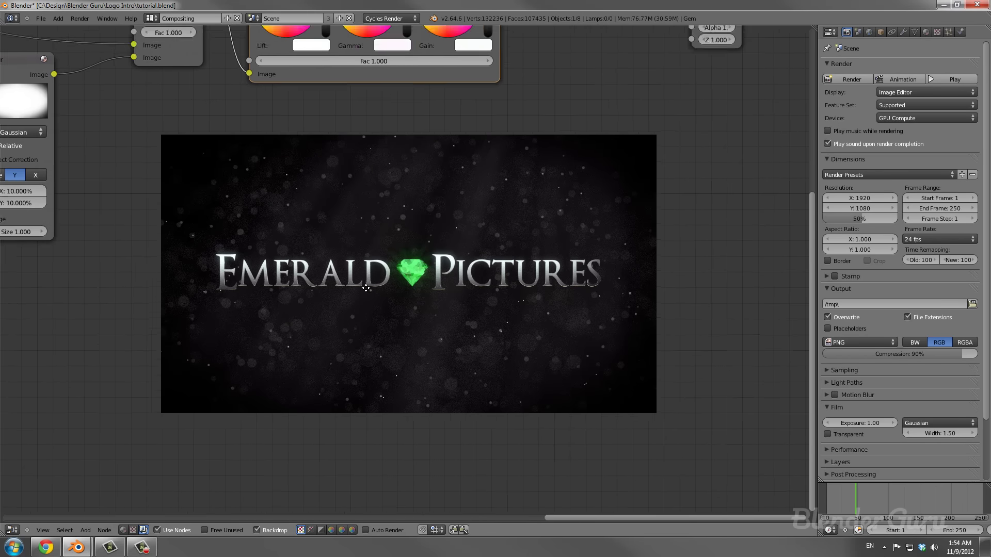
key("ctrl+s")
left_click(343, 298)
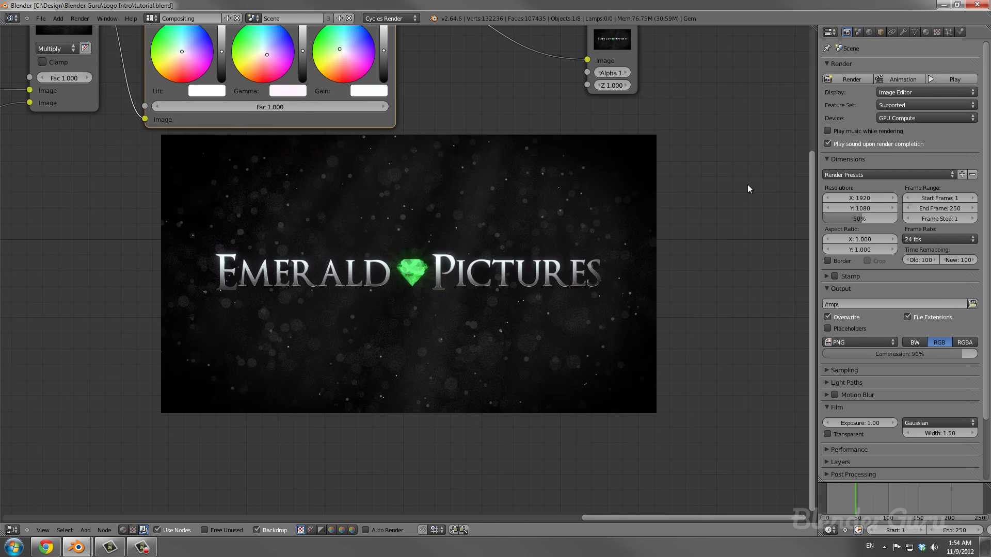
Render the current frame and inspect the gem and text close up in the result.
left_click(848, 80)
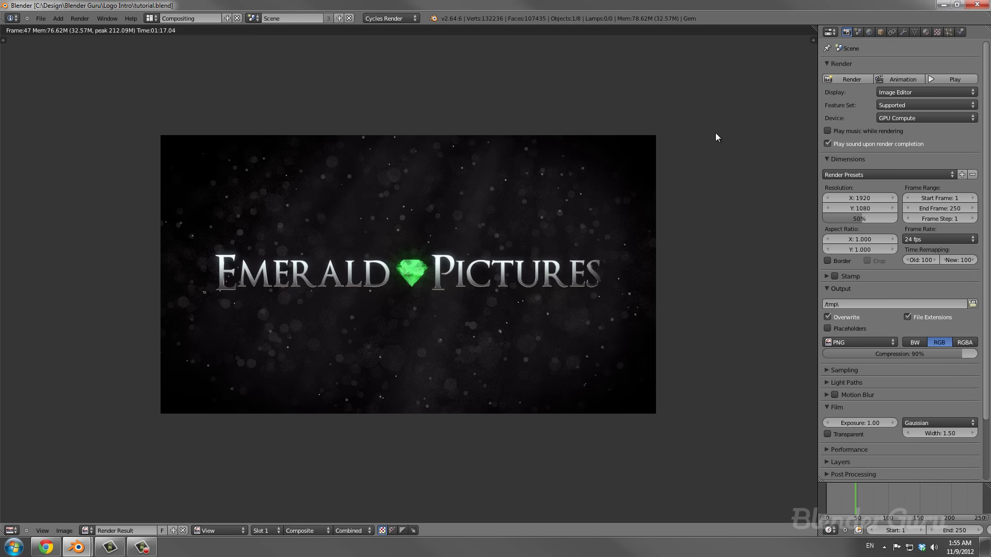
scroll(457, 270, "up", 3)
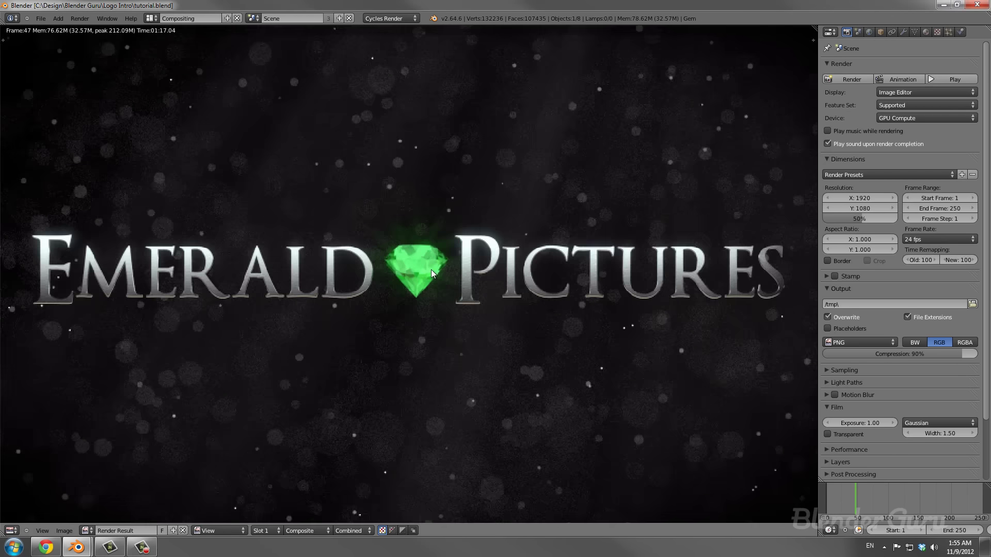
scroll(431, 269, "down", 3)
scroll(431, 270, "up", 1)
scroll(431, 269, "down", 1)
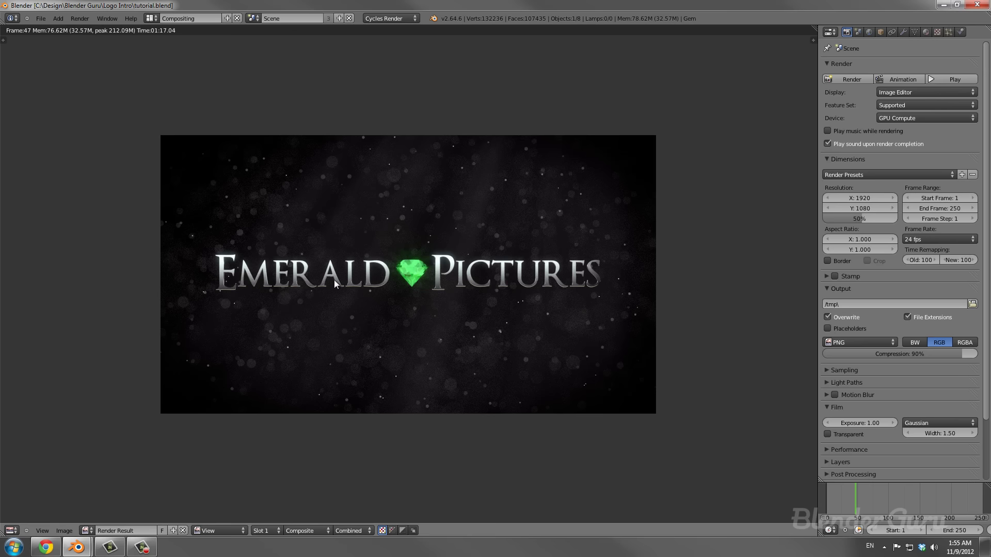
Leave the render result for the Default screen layout, deselect all objects and save over tutorial.blend.
key("shift+F3")
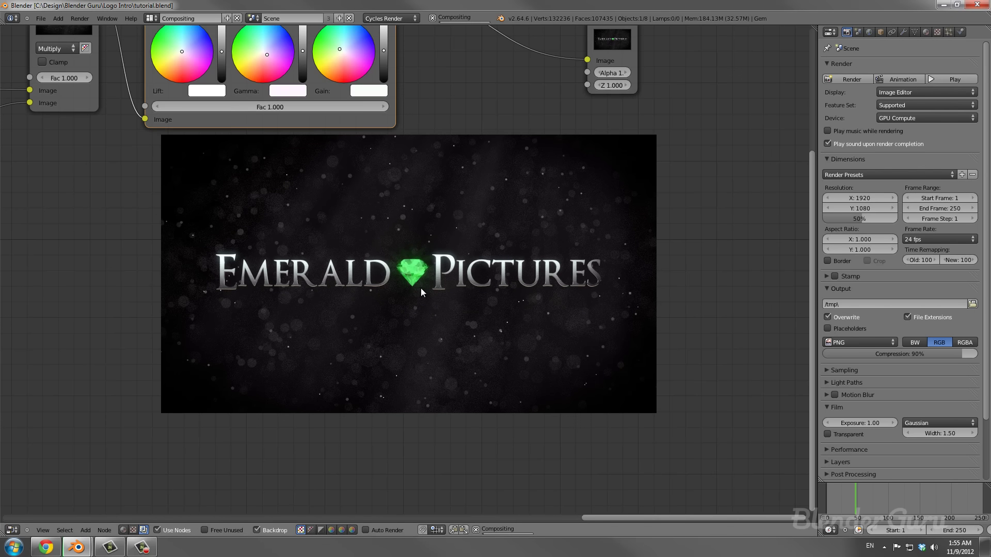
left_click(172, 17)
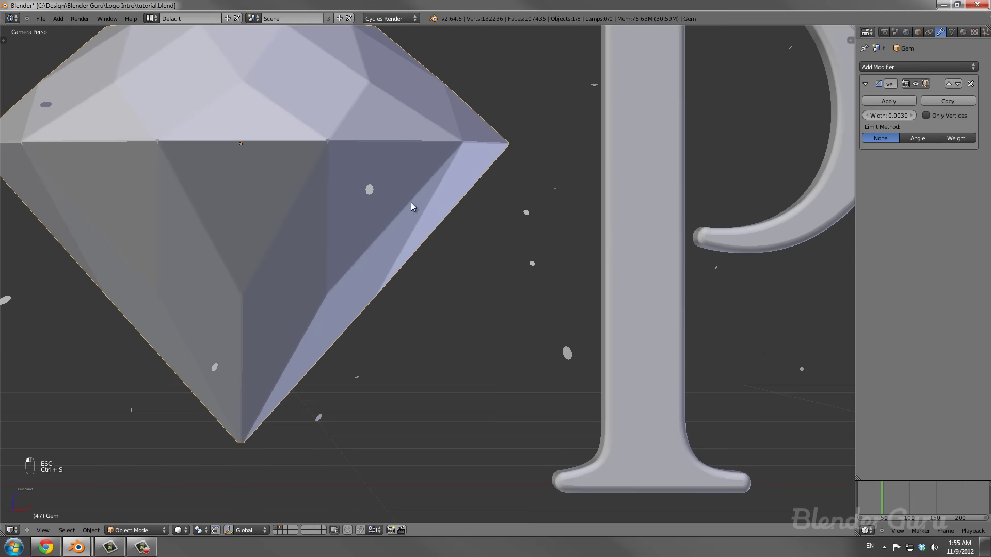
left_click(167, 64)
scroll(436, 223, "down", 8)
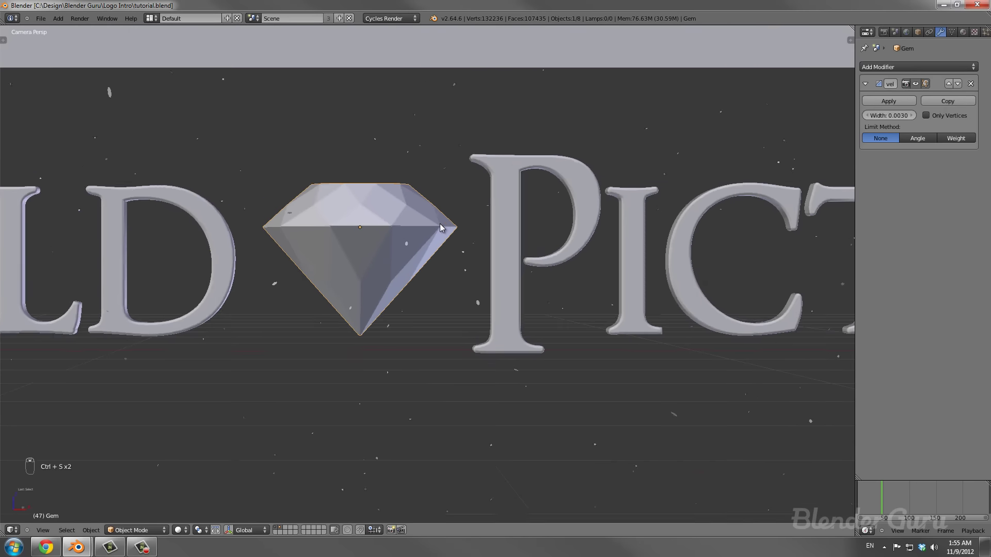
key("a")
key("ctrl+s")
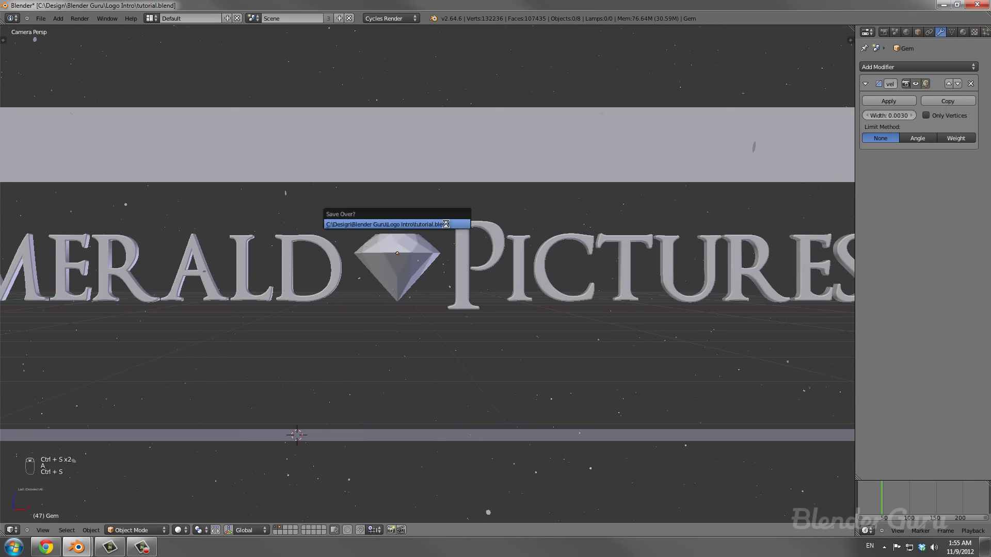
left_click(445, 224)
Select the "Pictures" text object in the camera view and save the file.
scroll(463, 233, "down", 4)
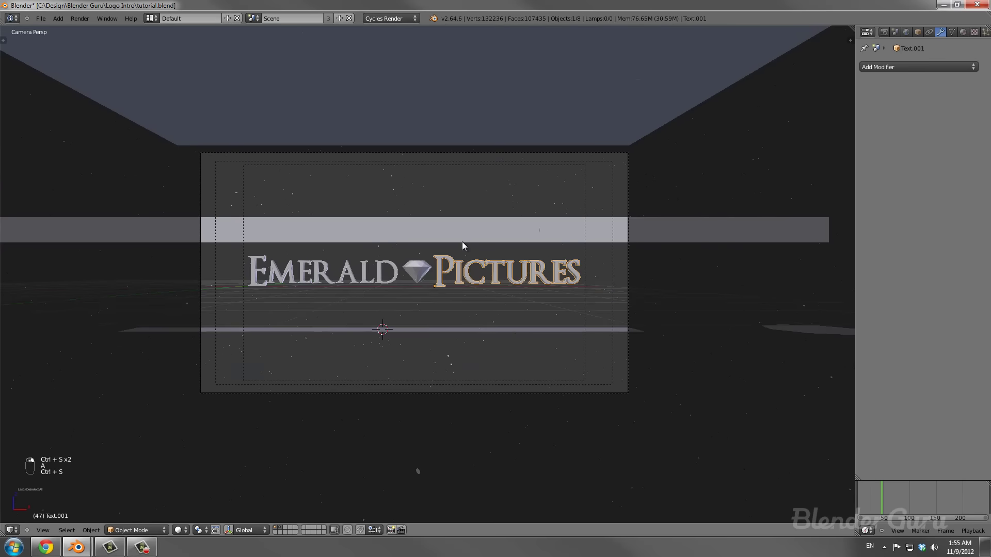
scroll(462, 241, "up", 1)
right_click(468, 261)
key("ctrl+s")
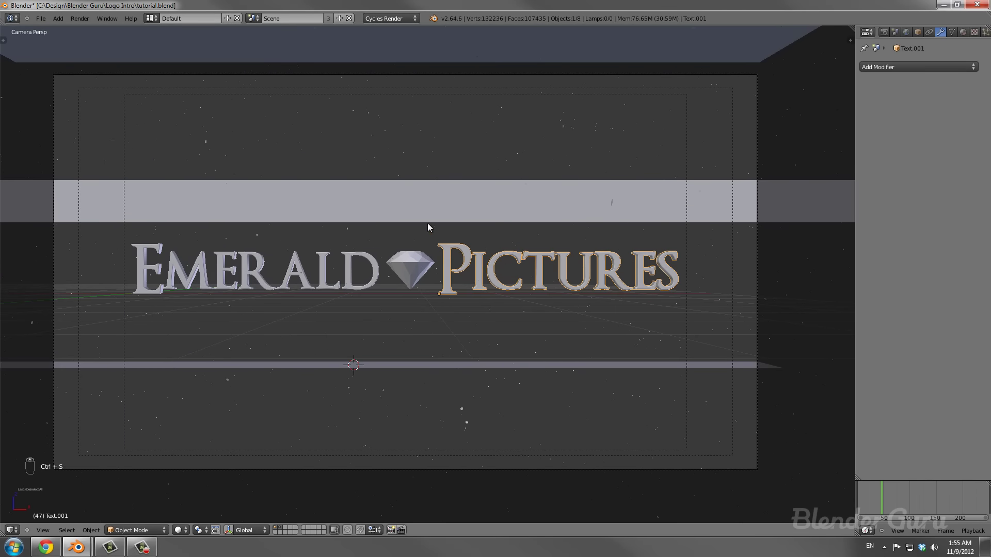
Check the rendered frame of the full logo, and return to the camera view.
left_click(436, 260)
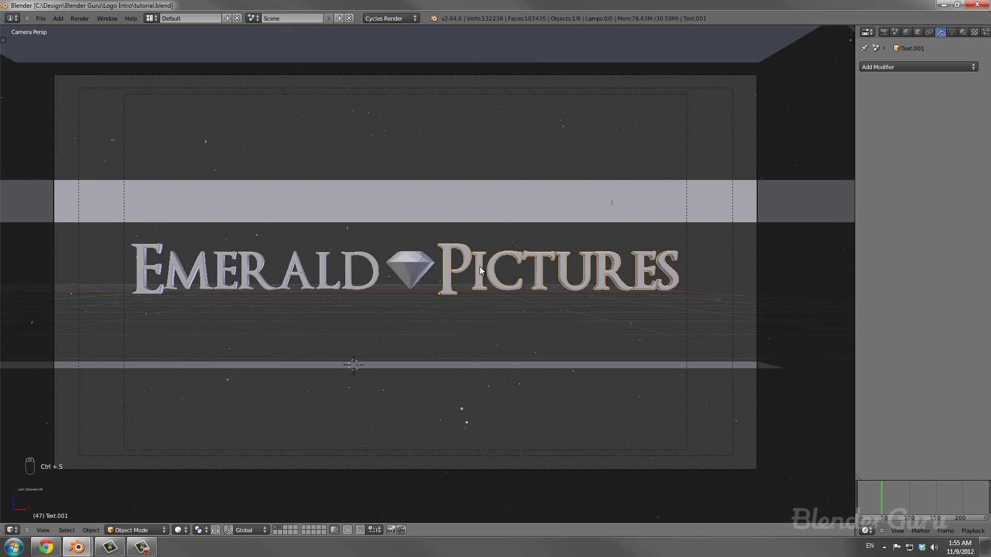
key("F12")
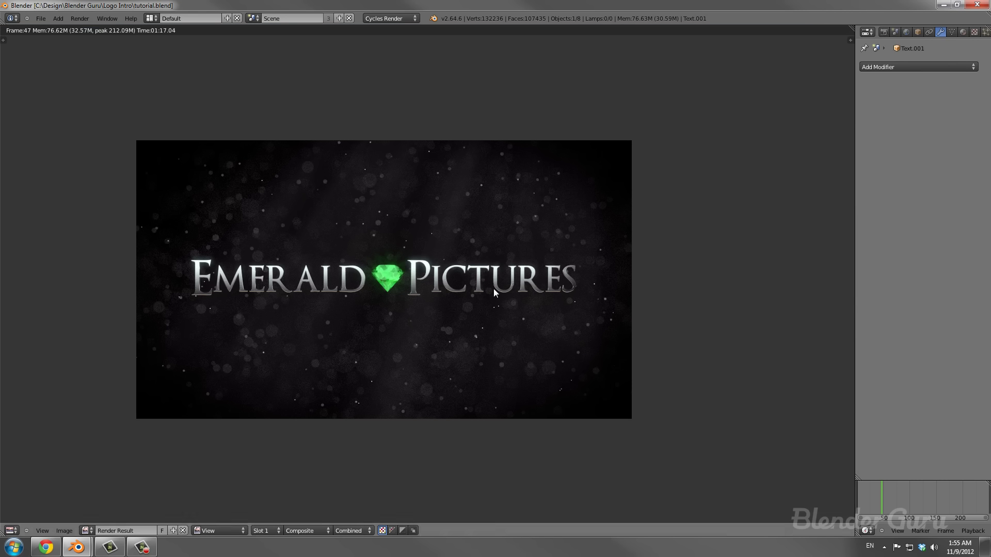
key("F11")
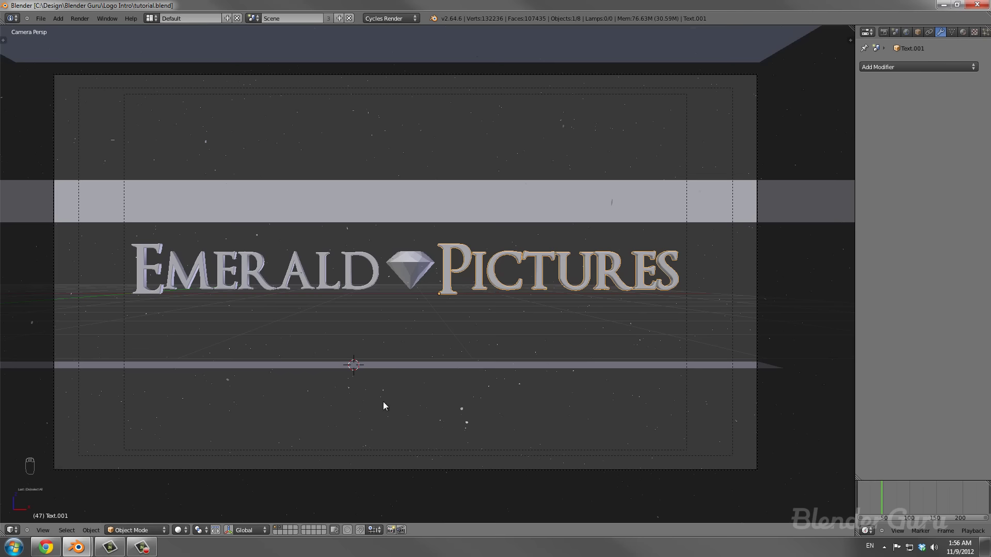
Go to the end frame, 250, and insert a LocRot keyframe on the "Pictures" text object.
key("shift+Right")
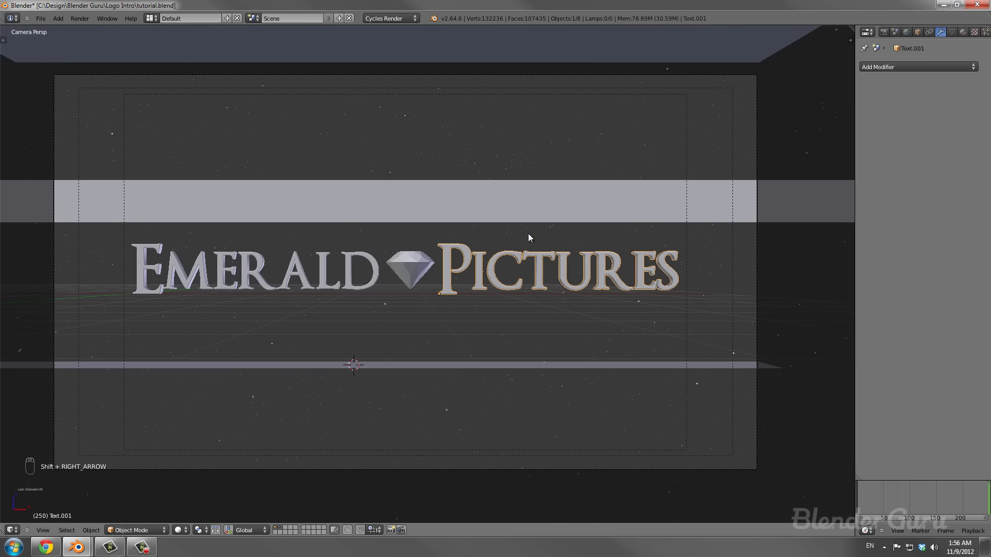
middle_click_drag(528, 231, 441, 251)
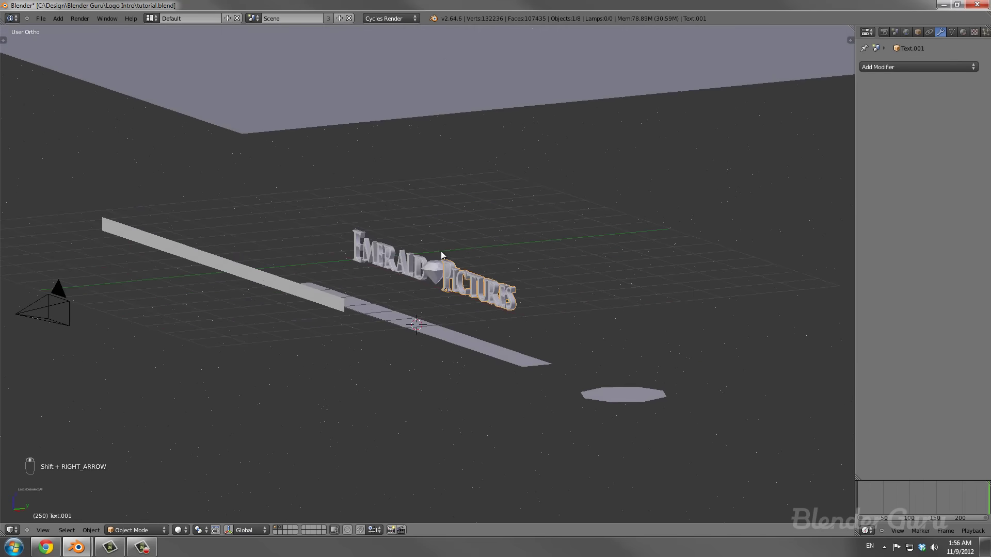
scroll(206, 326, "down", 3)
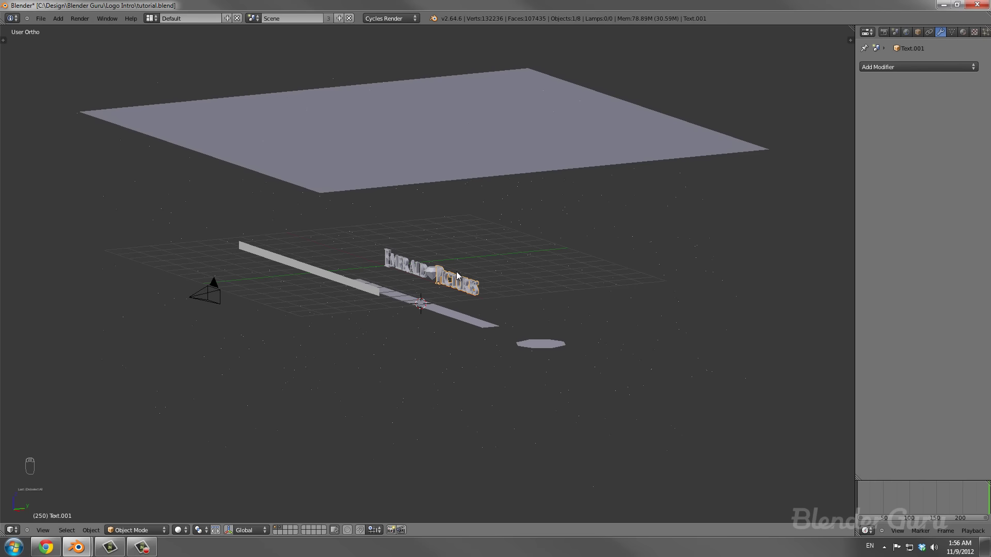
middle_click_drag(457, 276, 469, 281)
scroll(470, 282, "up", 3)
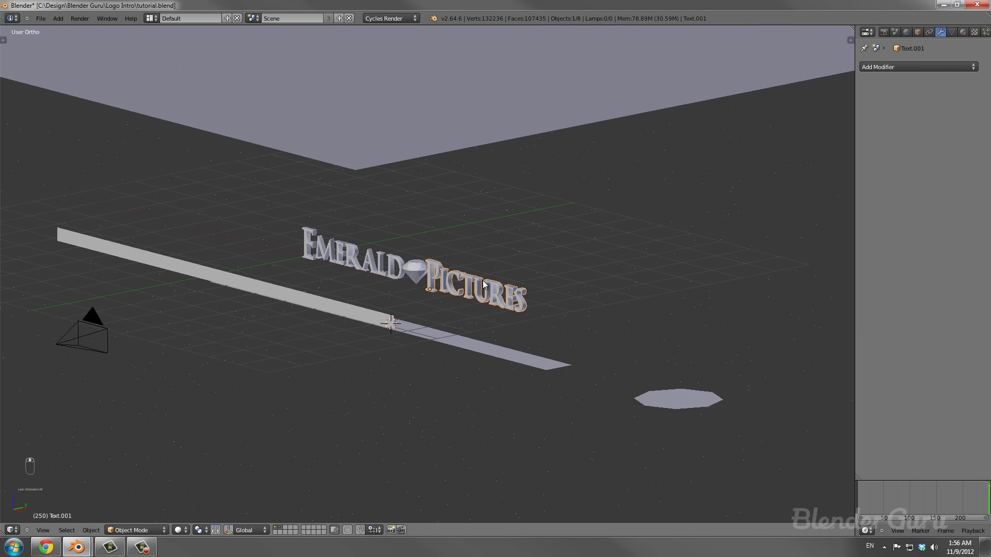
key("i")
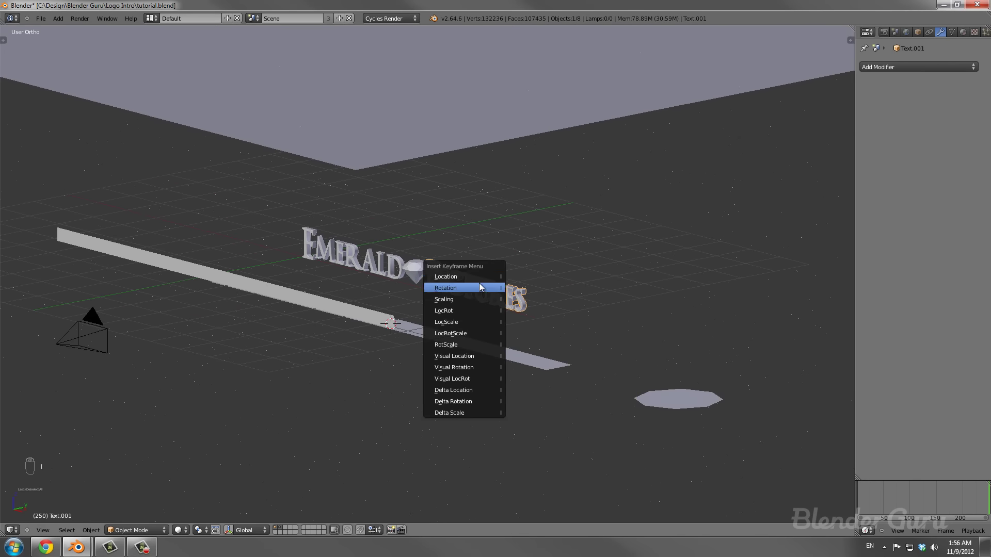
left_click(469, 311)
Insert LocRot keyframes at frame 250 on the gem and the "Emerald" text object.
right_click(420, 270)
key("i")
left_click(429, 263)
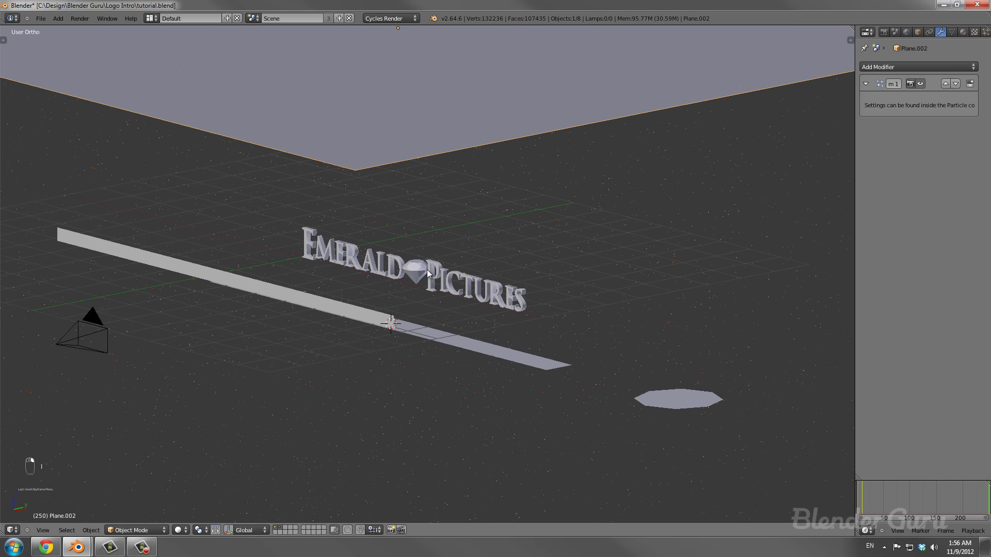
right_click(428, 274)
key("i")
left_click(416, 268)
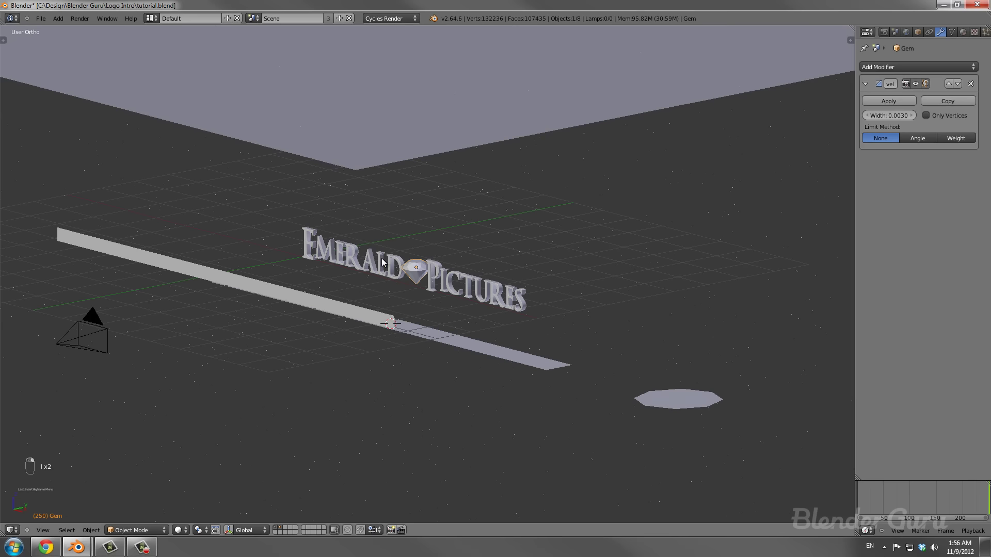
right_click(382, 262)
key("i")
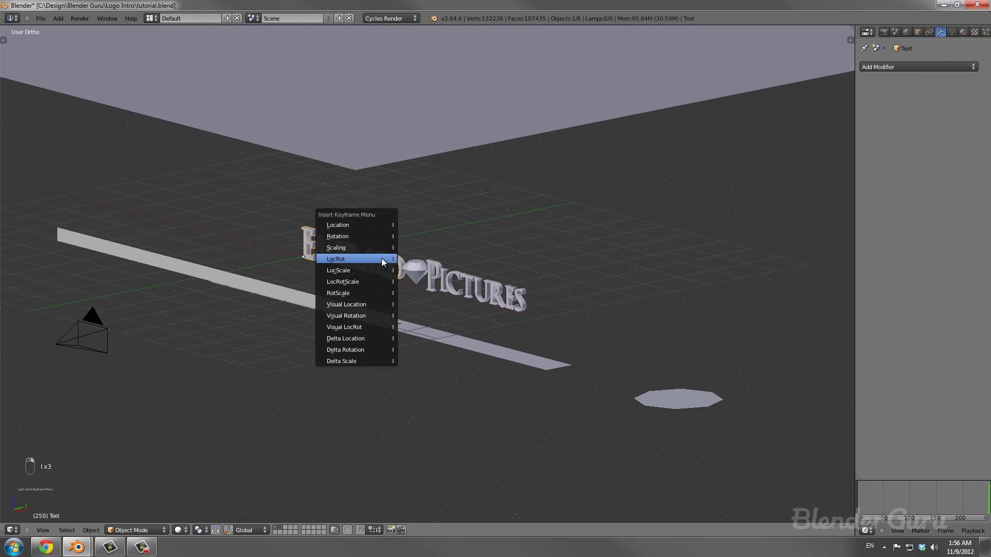
left_click(382, 260)
Select the gem, split off a strip below the 3D view and turn it into a Timeline editor.
right_click(415, 271)
right_click(420, 275)
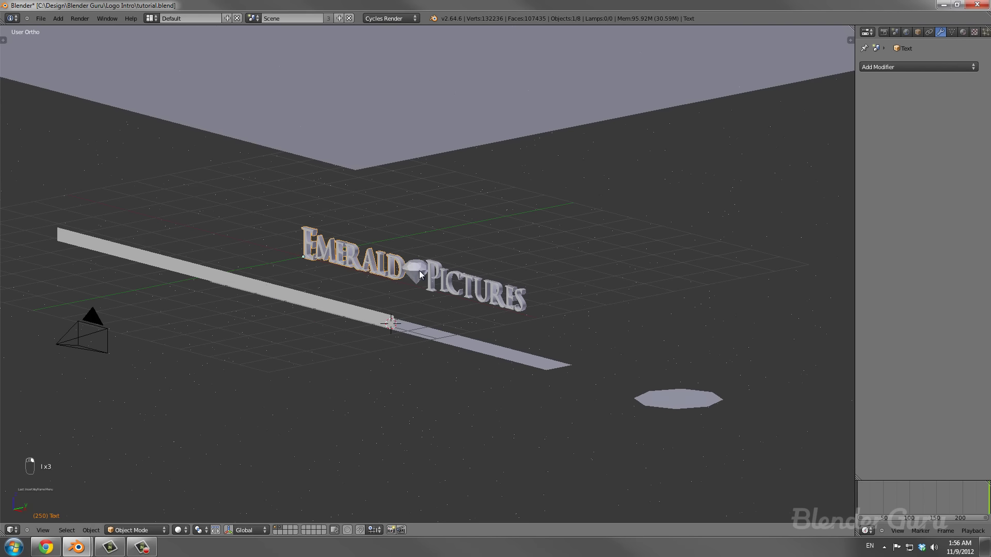
right_click(420, 272)
scroll(419, 277, "down", 2)
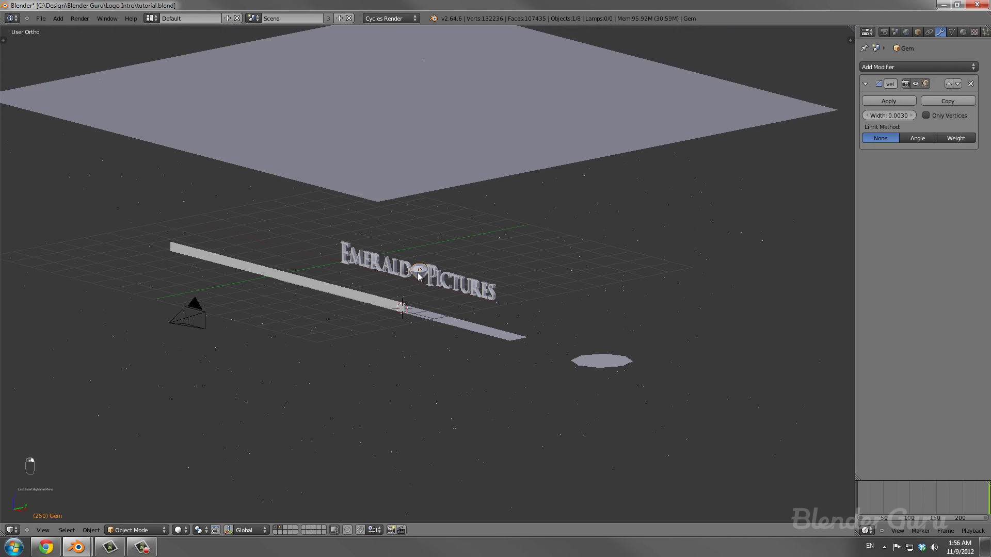
left_click_drag(4, 532, 8, 445)
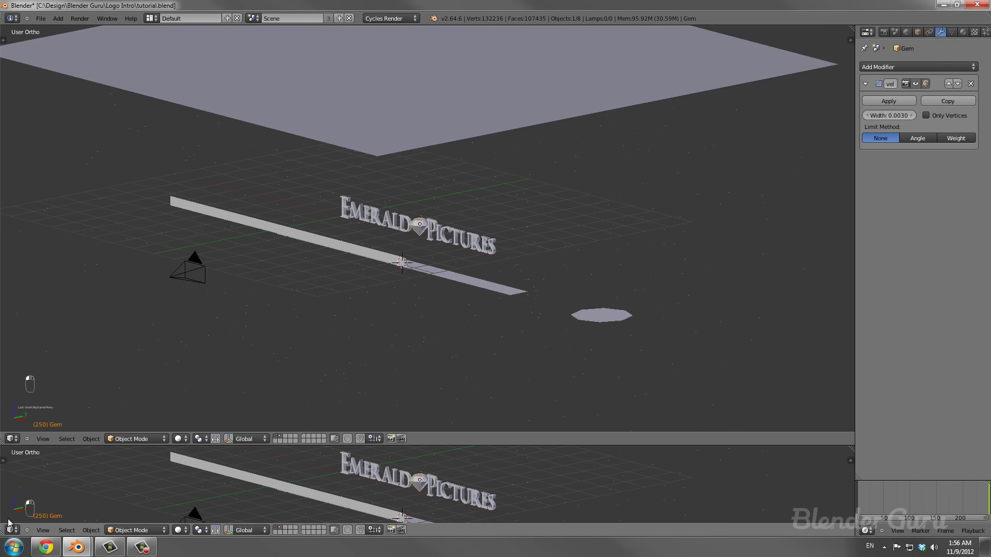
left_click(10, 529)
left_click(30, 519)
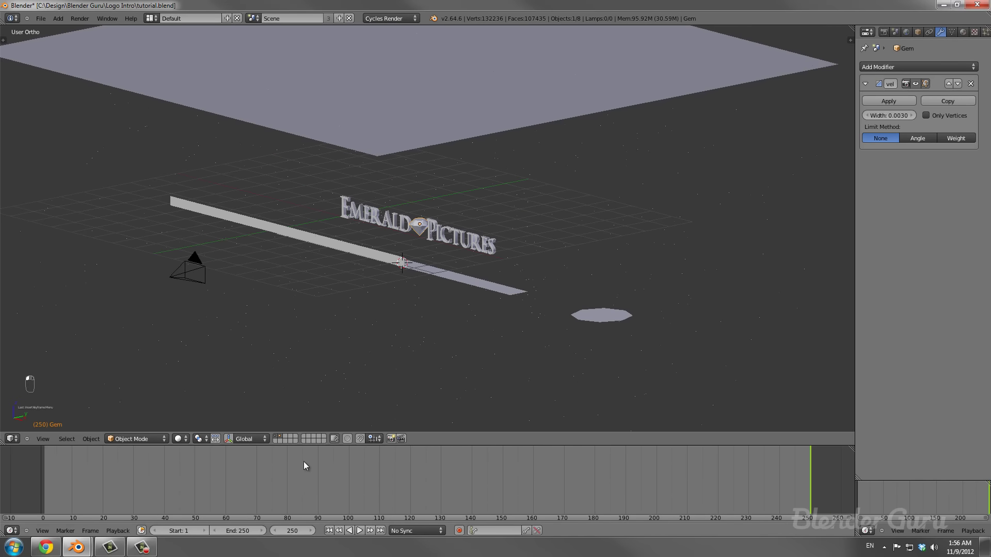
left_click_drag(311, 446, 312, 462)
Scrub through the animation in the new timeline and save the file.
left_click(395, 487)
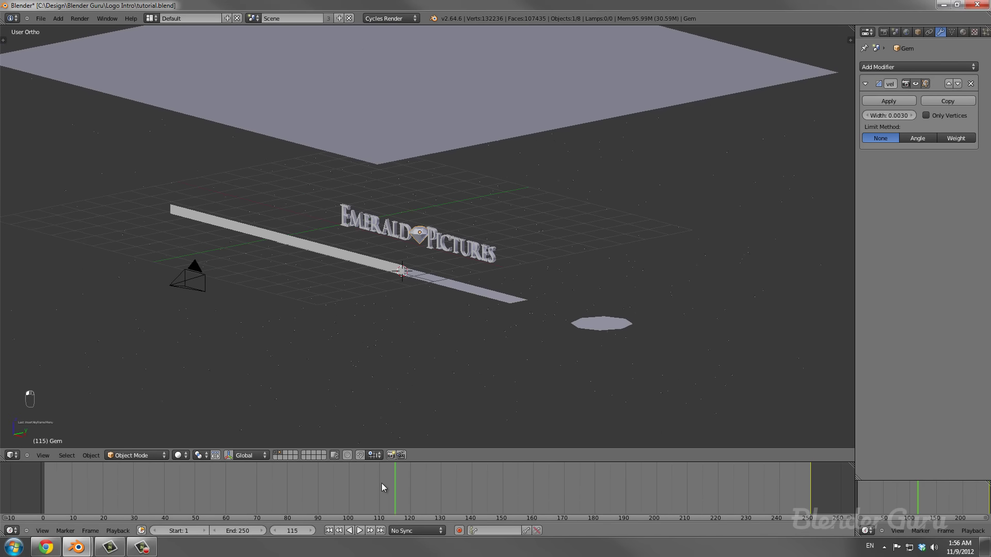
left_click_drag(382, 488, 259, 487)
key("ctrl+s")
Free all existing bakes in the emitter plane's particle cache and bake the particle simulation.
left_click(378, 324)
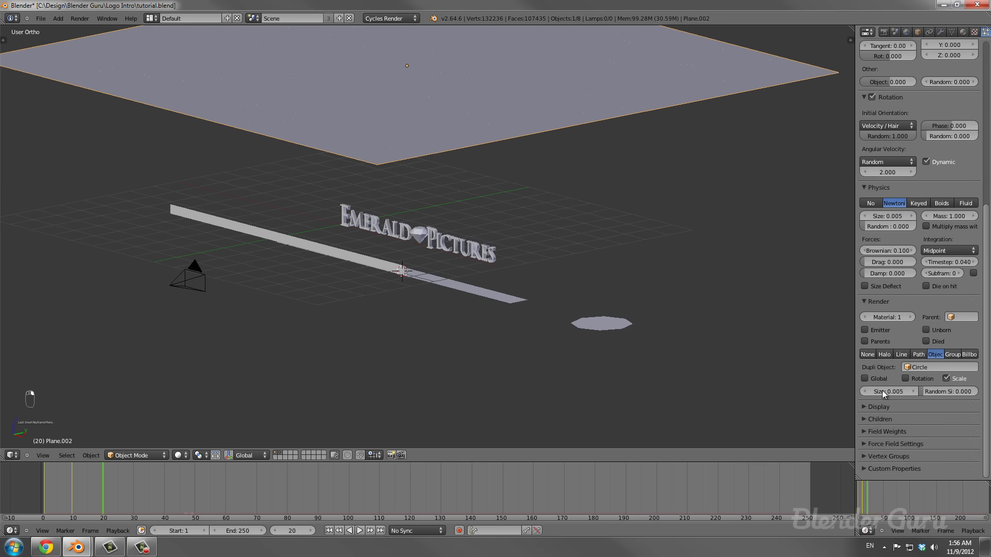
scroll(870, 132, "up", 12)
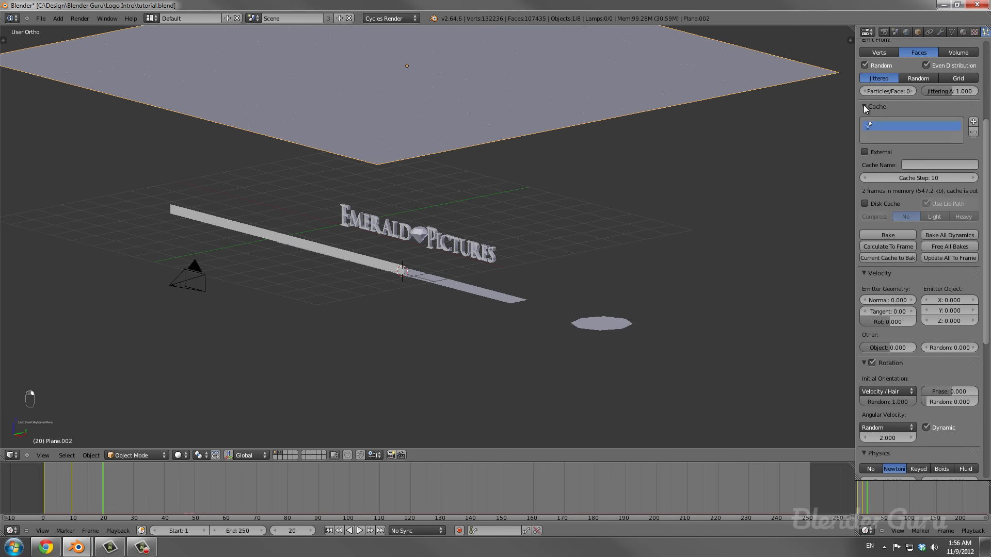
left_click(947, 246)
left_click(892, 235)
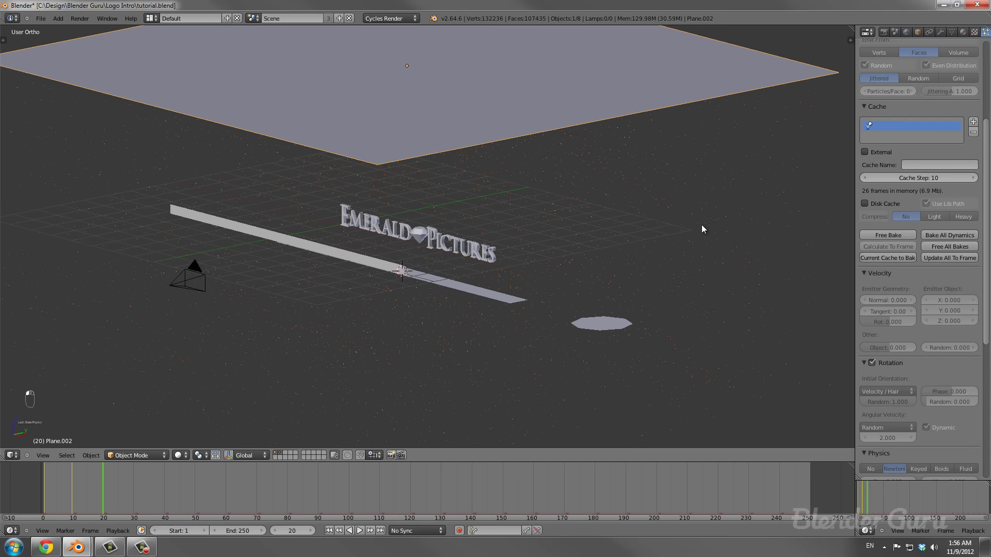
Set the animation's start frame to 10 and move to that frame.
left_click_drag(98, 481, 76, 485)
left_click(176, 531)
type("10")
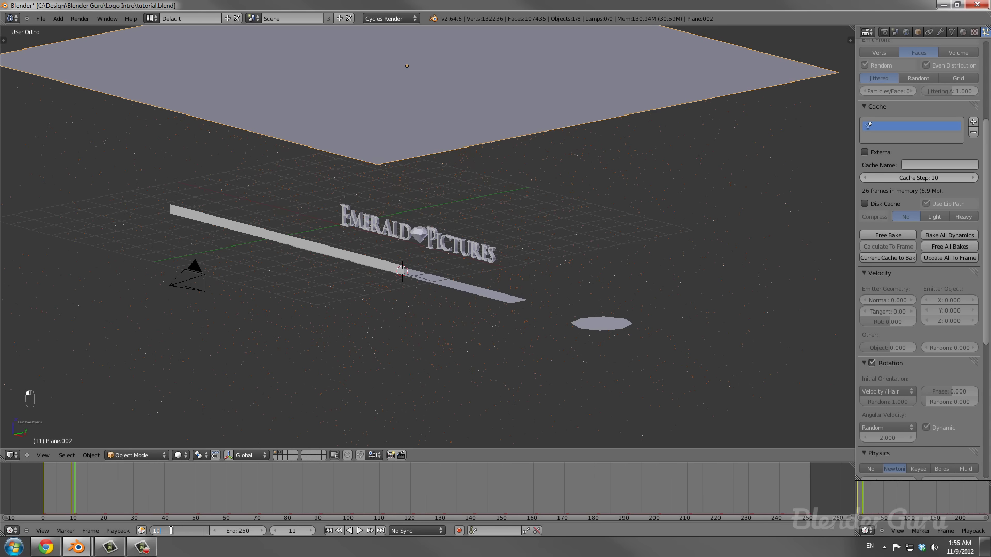
key("Return")
left_click(328, 532)
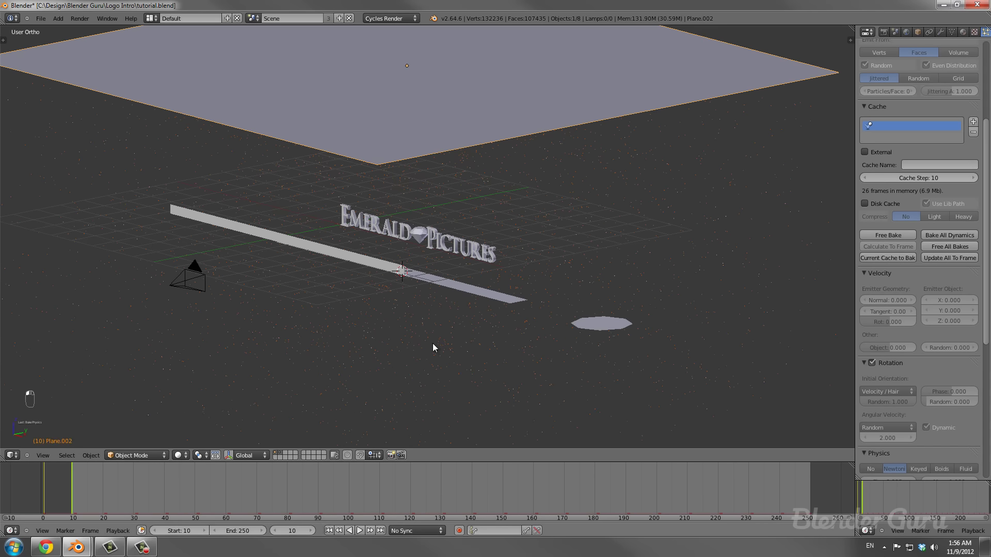
Select the "Pictures" text object and show the scene from the top in wireframe.
scroll(478, 211, "down", 2)
scroll(454, 237, "up", 2)
right_click(455, 239)
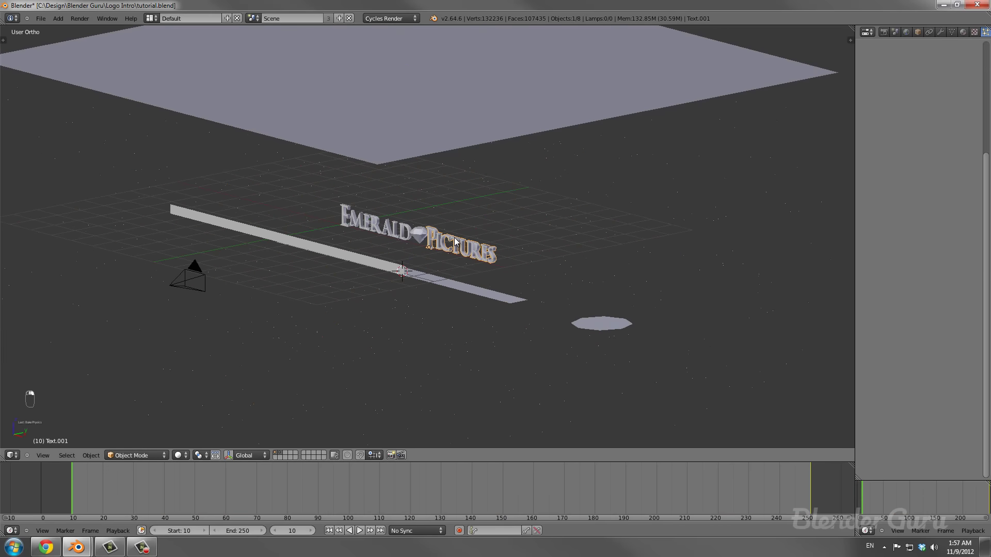
key("KP_7")
key("z")
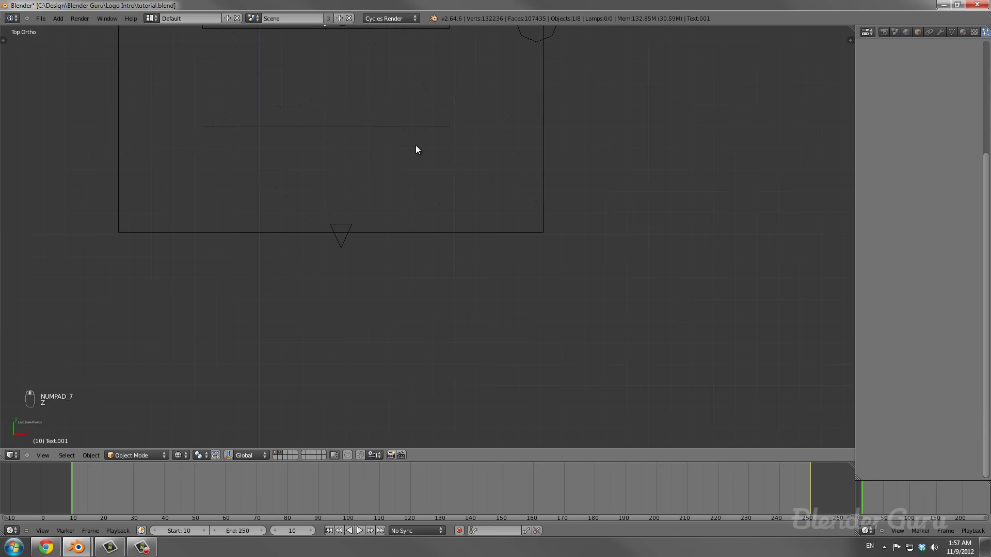
Try to move the "Pictures" text behind the camera at frame 10, without inserting a keyframe.
key("g")
left_click(386, 259)
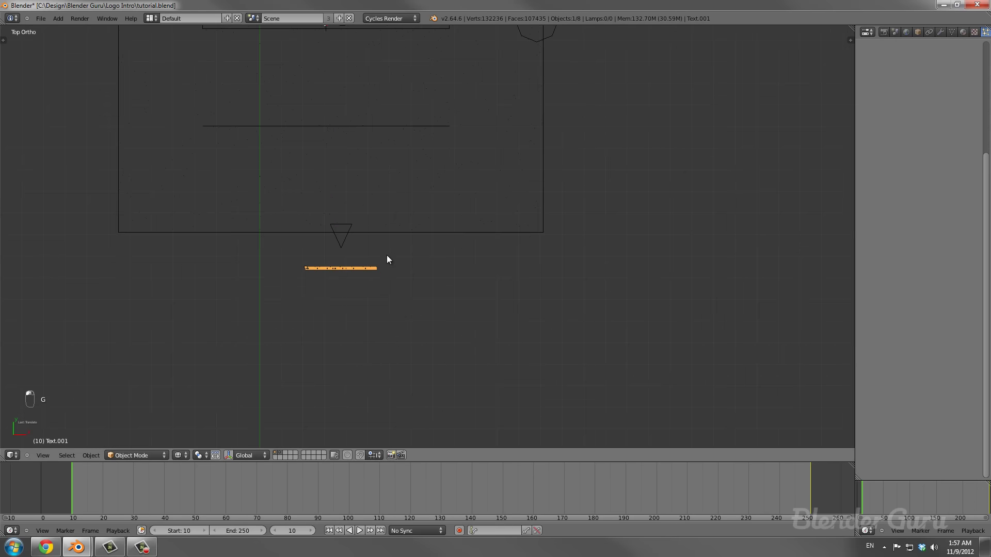
middle_click_drag(388, 259, 305, 259)
key("g")
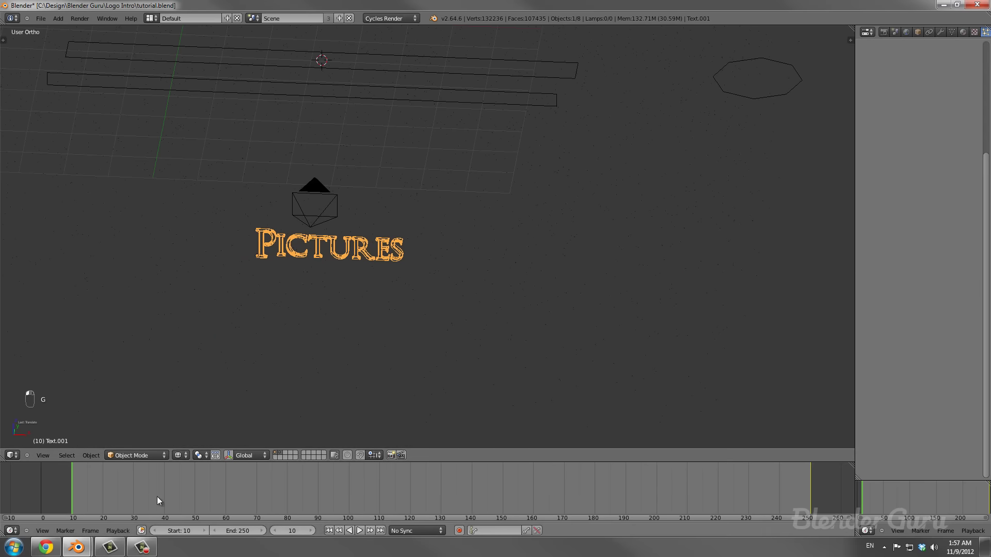
Go to frame 100 and examine the logo's placement relative to the camera at an angle and from the top.
left_click_drag(138, 495, 349, 499)
scroll(389, 256, "down", 5)
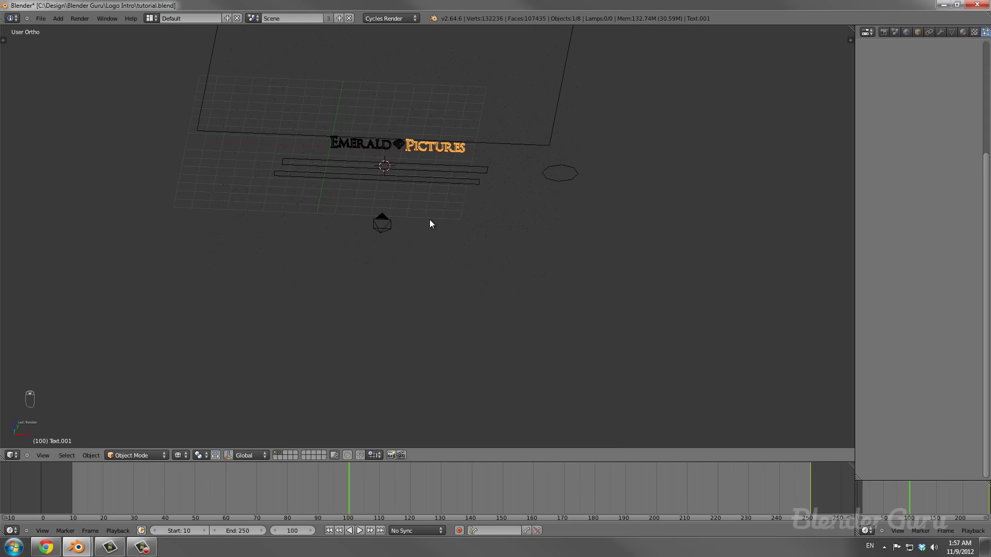
middle_click_drag(421, 220, 393, 215)
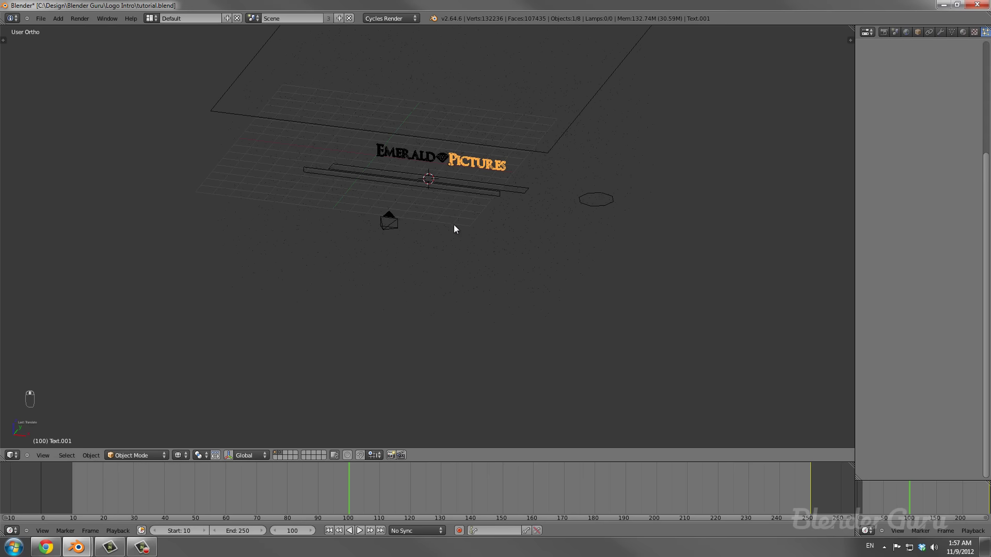
middle_click_drag(453, 228, 424, 277)
scroll(423, 277, "up", 3)
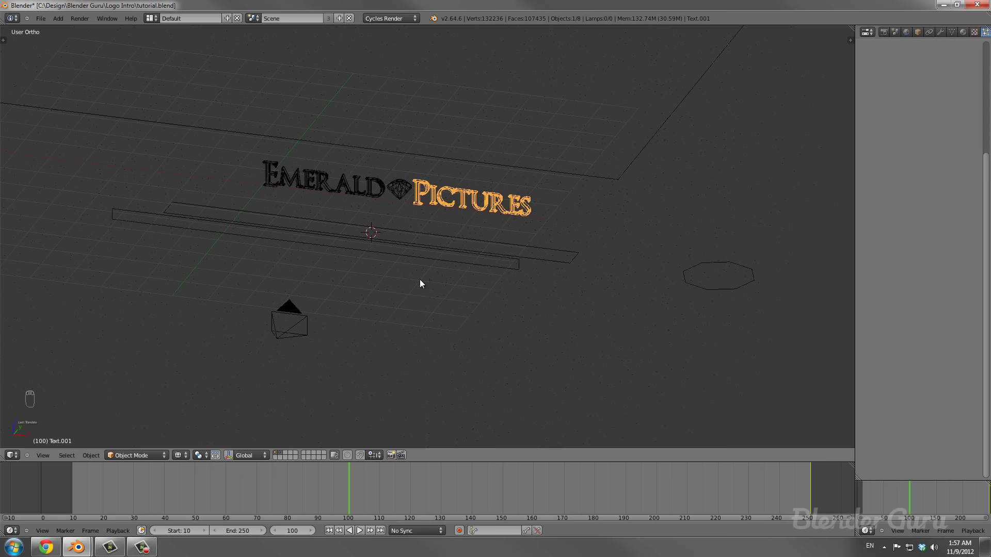
key("KP_7")
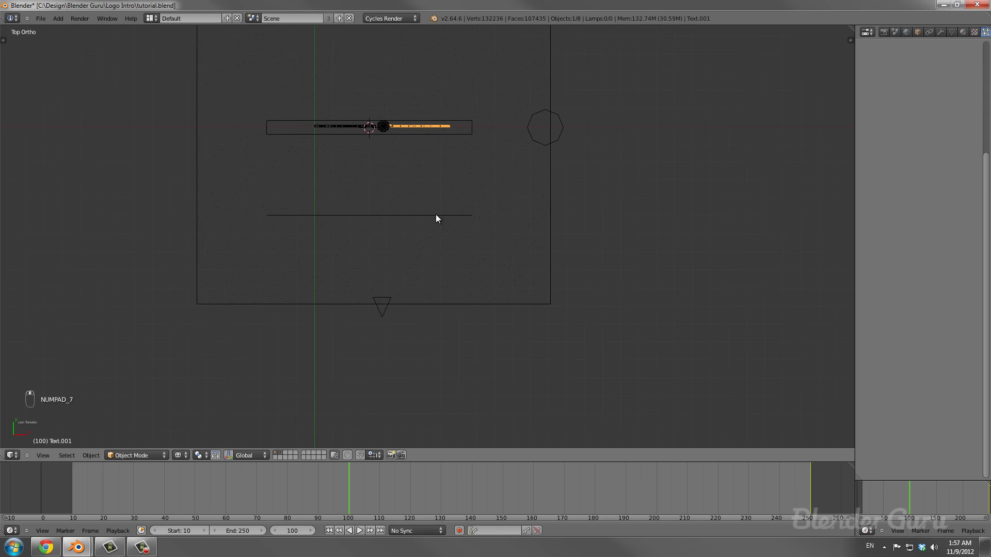
scroll(417, 154, "up", 2)
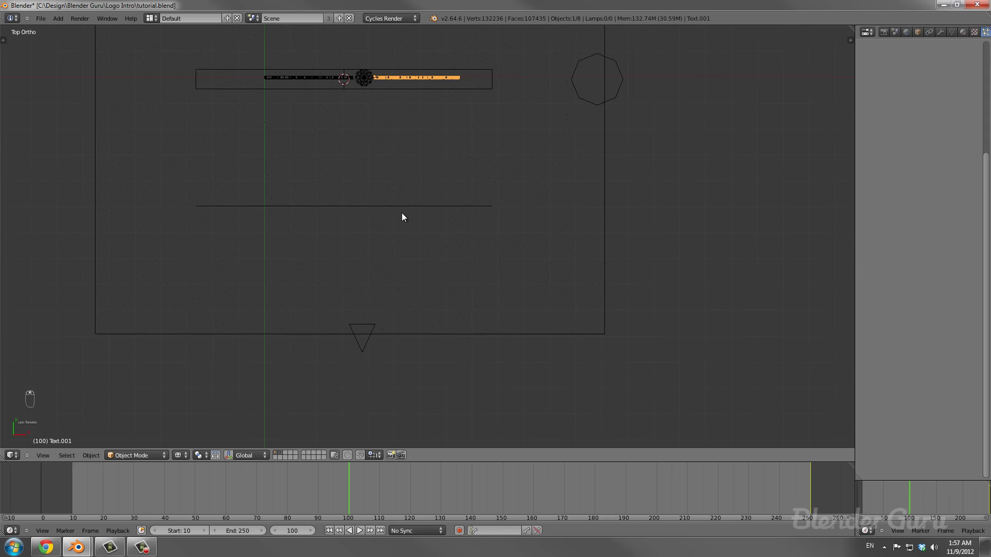
Select the gem, the "Emerald" text and the "Pictures" text in turn to review the logo's separate parts.
right_click(364, 83)
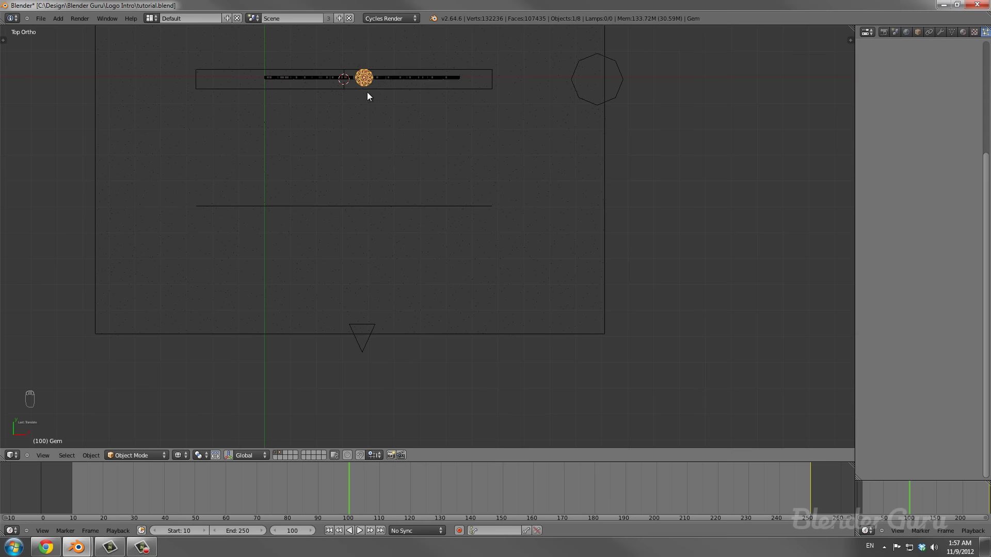
right_click(343, 78)
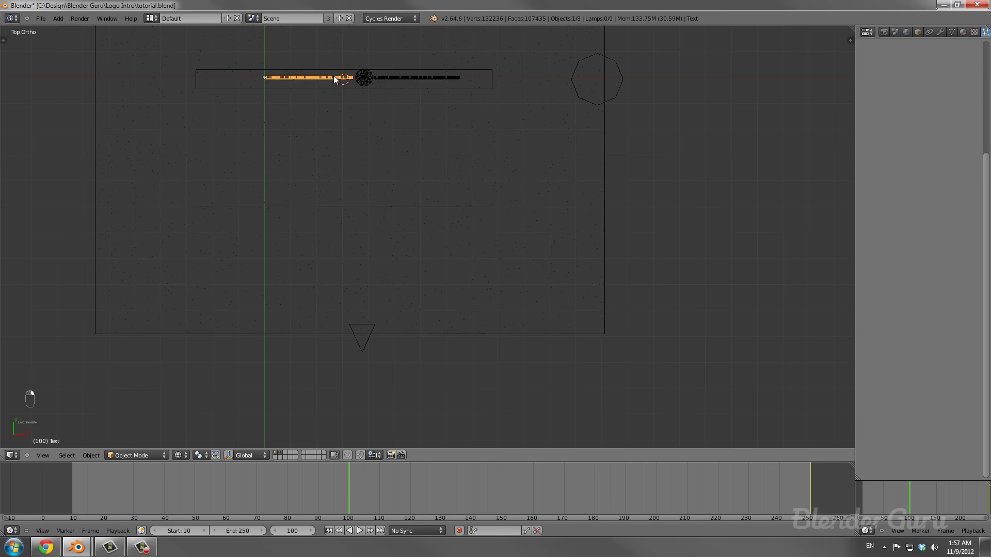
middle_click_drag(343, 77, 357, 140)
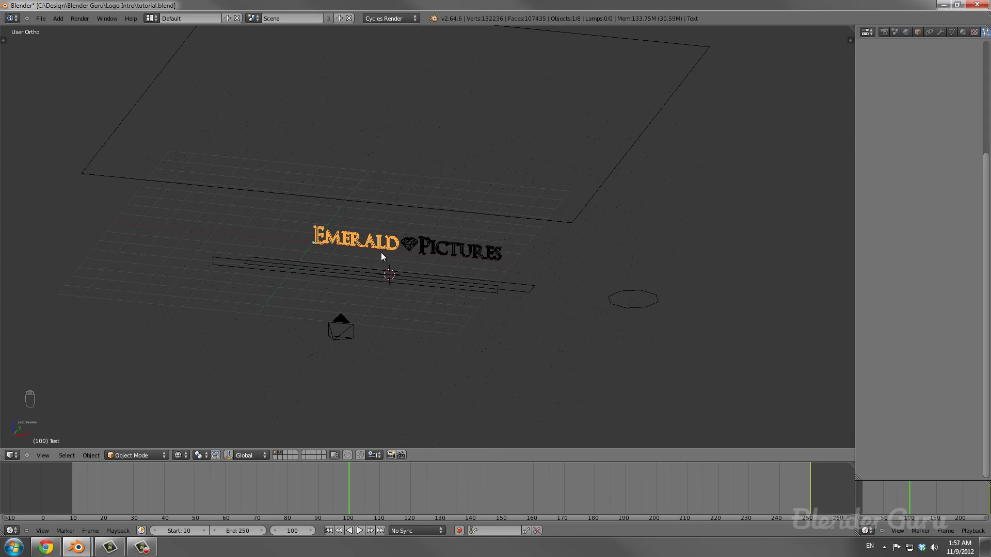
key("KP_7")
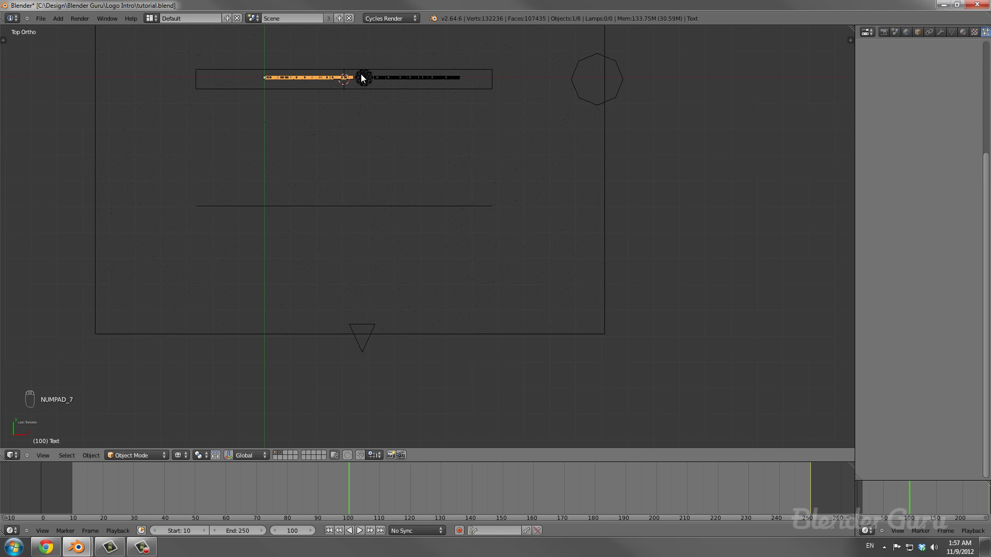
right_click(361, 77)
right_click(396, 80)
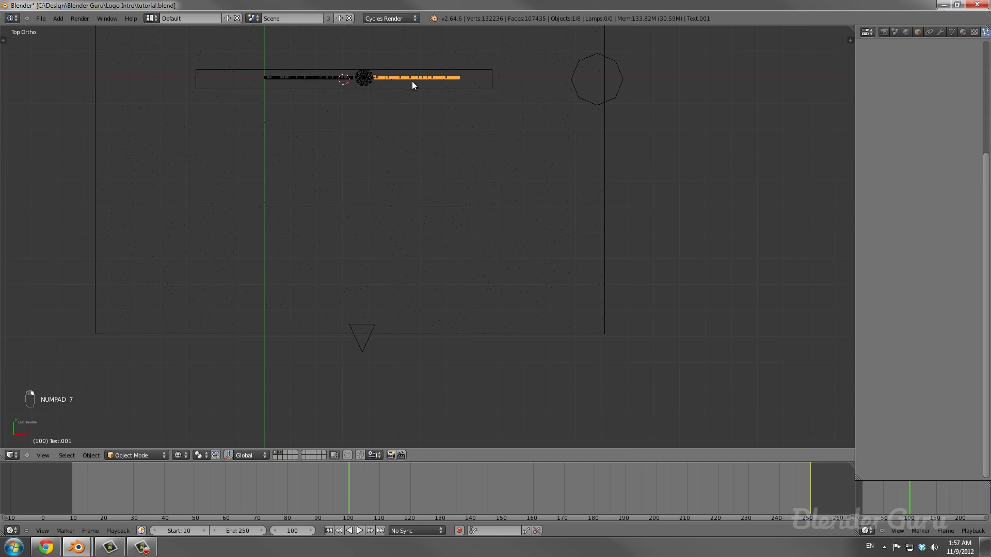
Select the gem in the top view and go to frame 110.
right_click(363, 79)
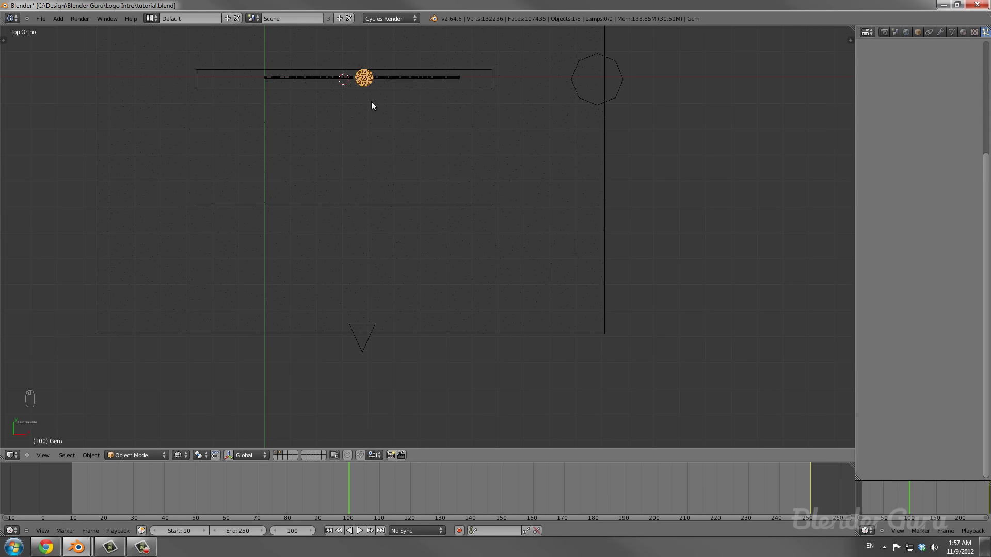
right_click(394, 79)
right_click(370, 78)
right_click(379, 77)
right_click(363, 80)
right_click(370, 78)
right_click(370, 82)
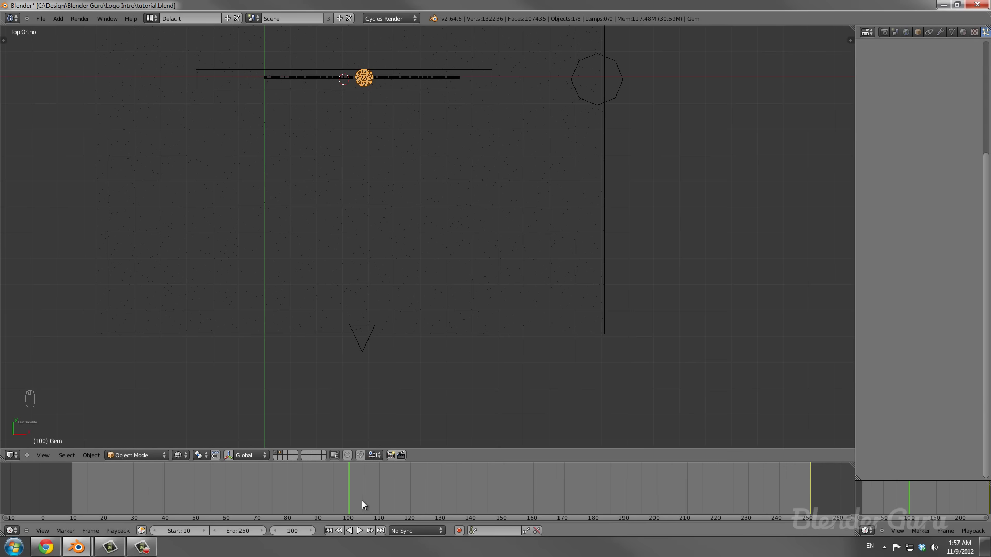
mouse_move(349, 495)
left_mouse_down()
mouse_move(92, 488)
mouse_move(348, 493)
left_mouse_up()
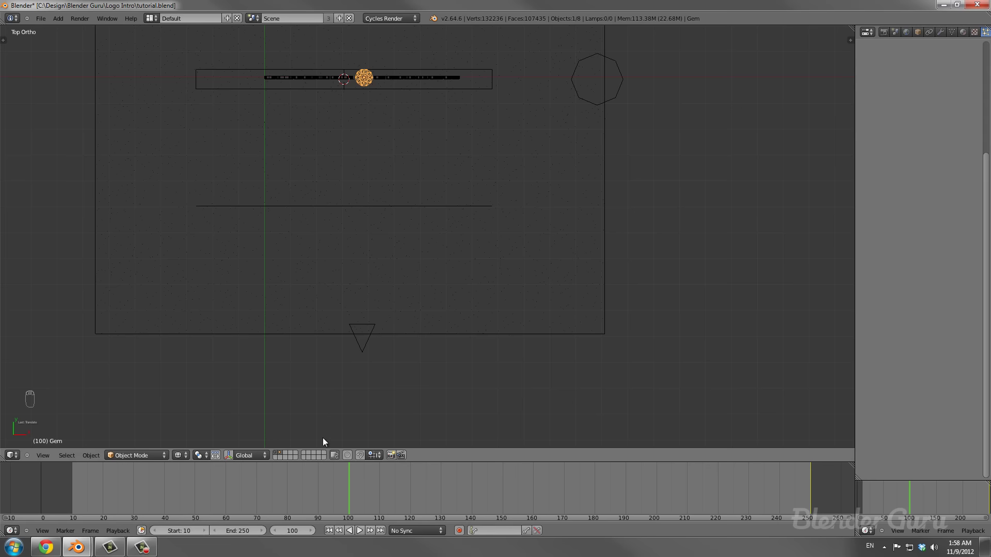
left_click_drag(347, 491, 380, 498)
Move the gem about 9.7 units along the Y axis towards the camera.
key("g")
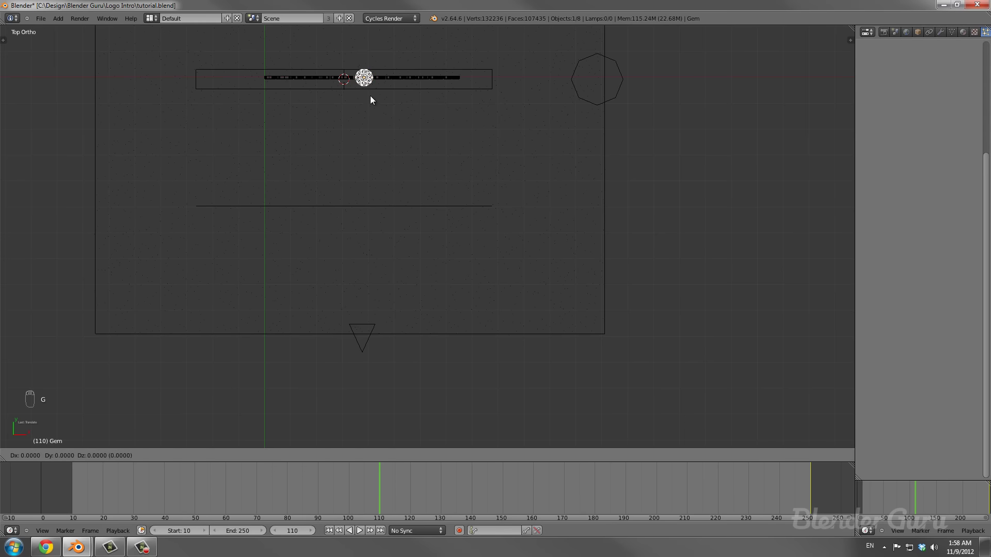
key("y")
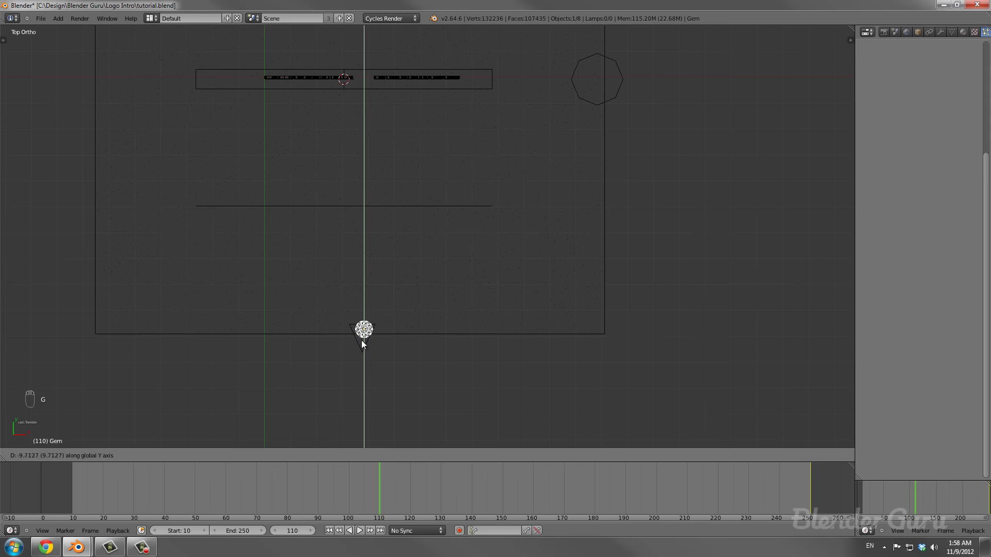
left_click(360, 342)
scroll(371, 324, "up", 3)
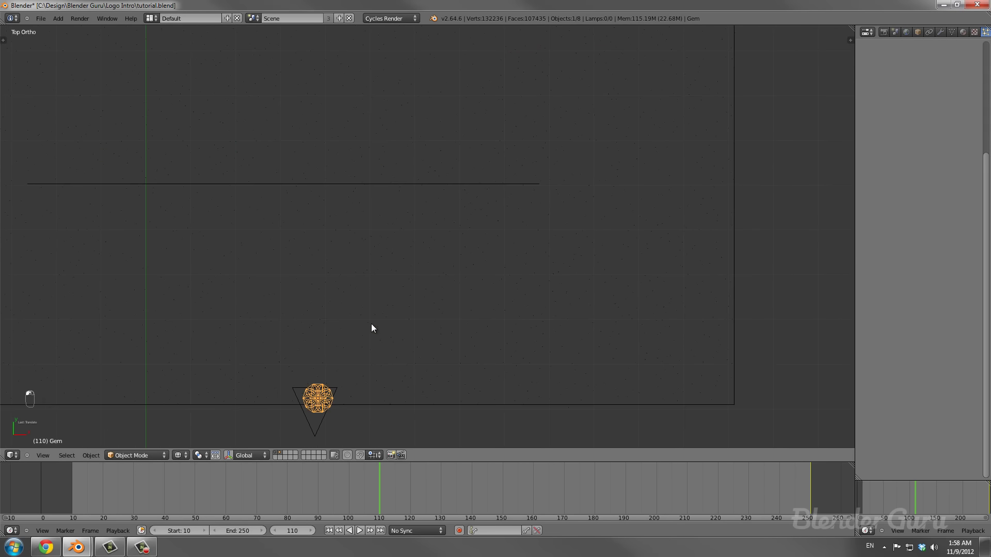
Fine-tune the gem's distance along Y in camera view and shift it to largely fill the frame.
key("KP_0")
key("g")
key("y")
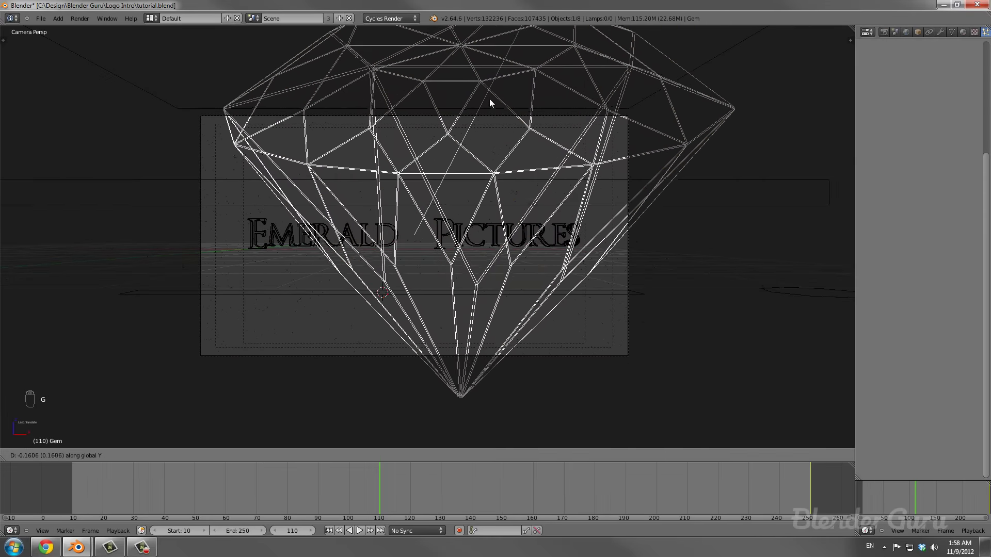
left_click(484, 86)
key("g")
left_click(468, 187)
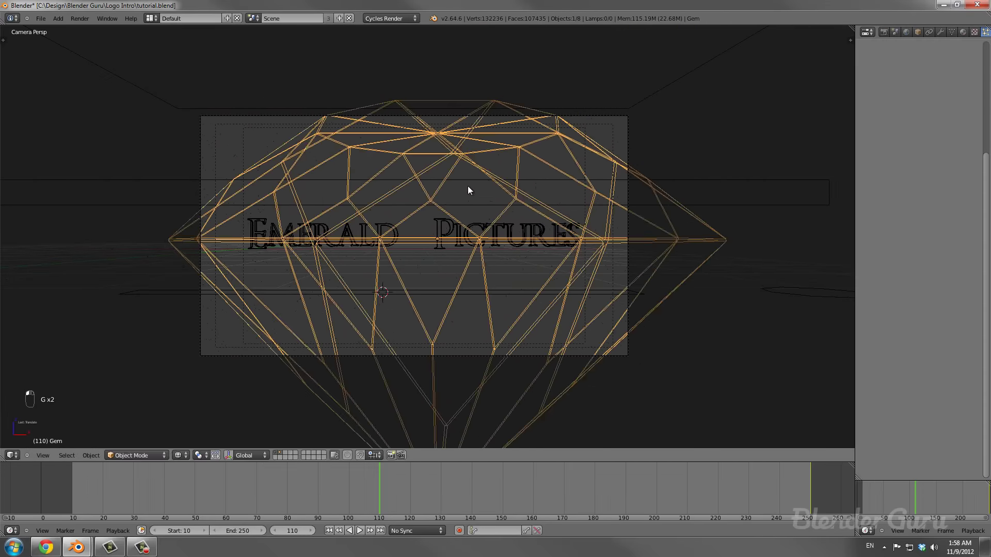
Rotate the gem freely in camera view, including trackball rotations, to give it a tilted starting orientation.
key("r")
left_click(544, 79)
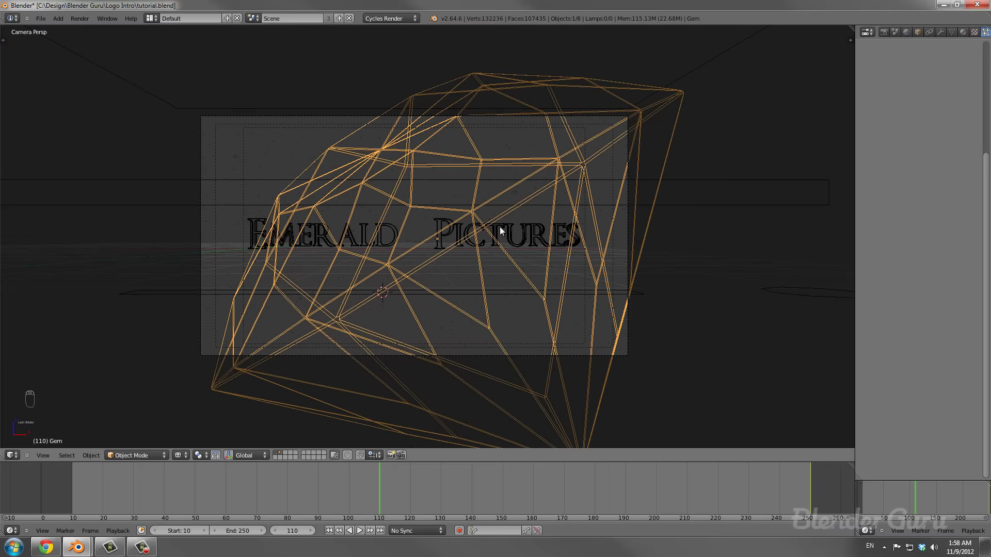
key("r")
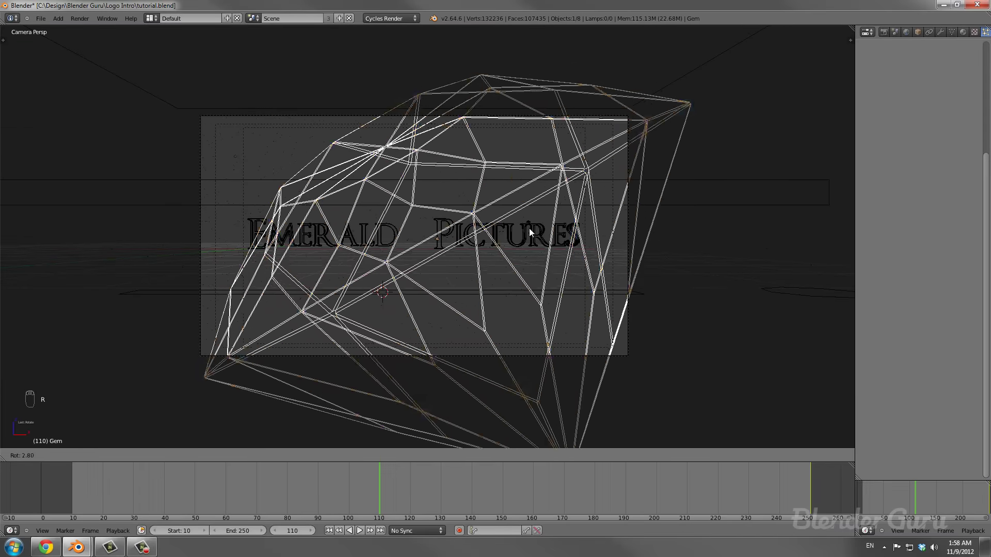
key("r")
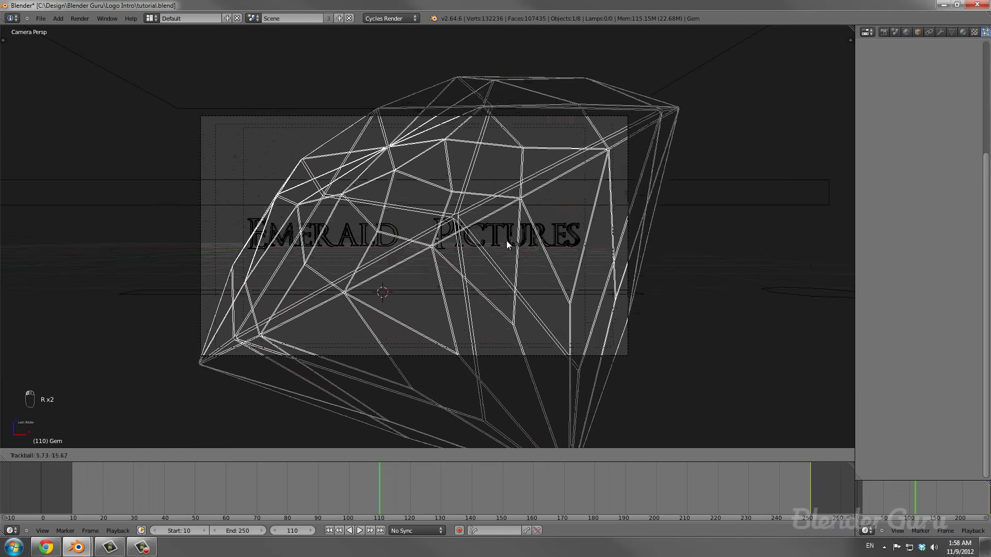
left_click(490, 243)
key("z")
key("z")
key("r")
key("r")
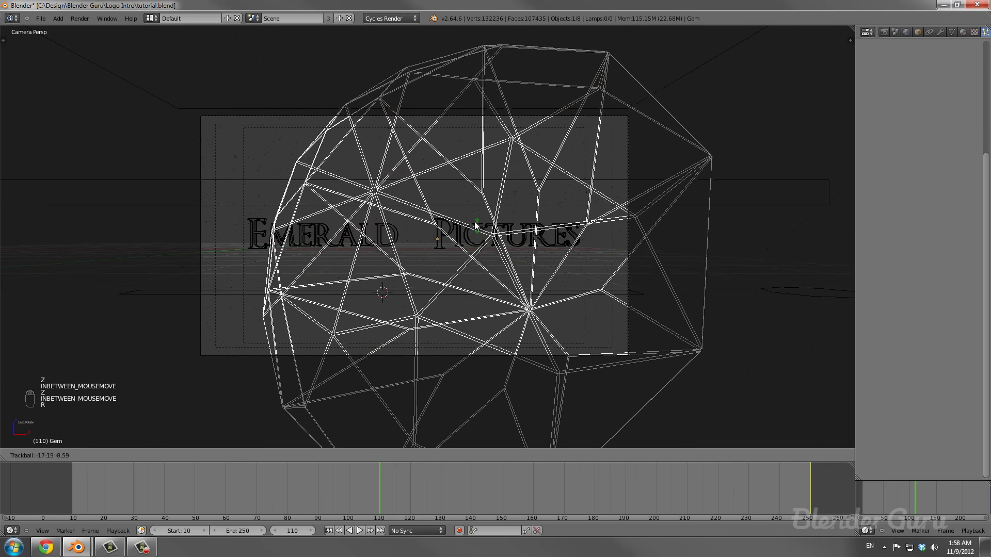
left_click(484, 234)
Reposition the tilted gem within the camera frame and insert a LocRot keyframe for it at frame 110.
key("g")
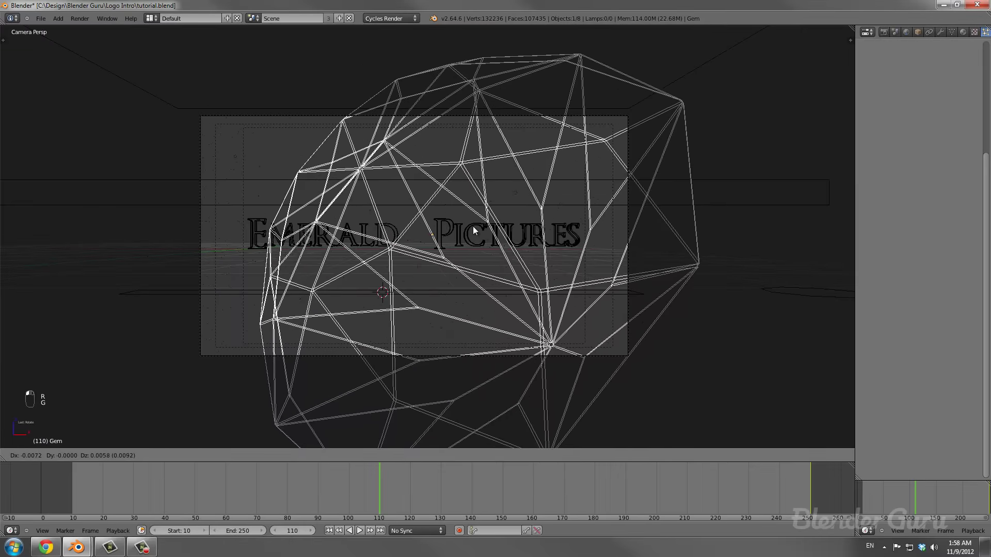
left_click(434, 191)
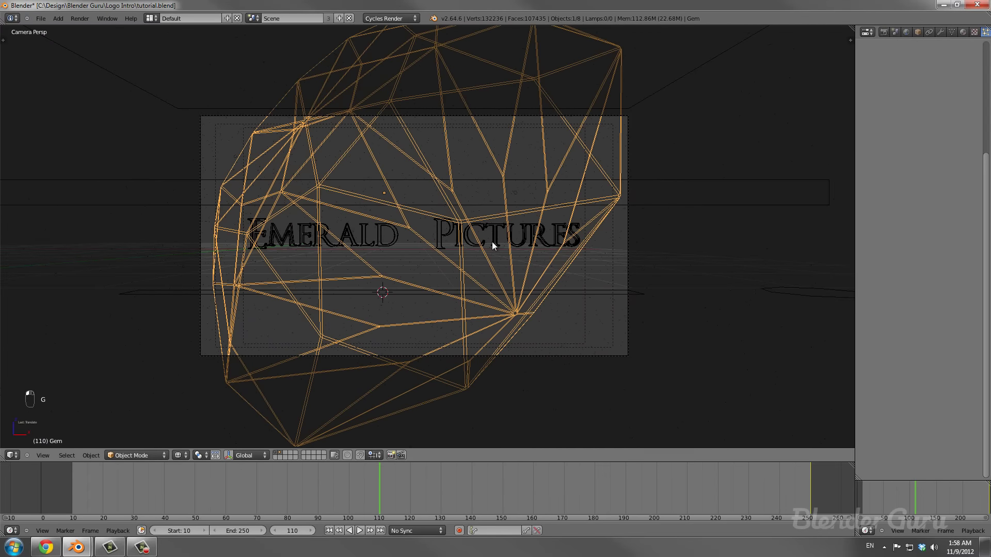
key("g")
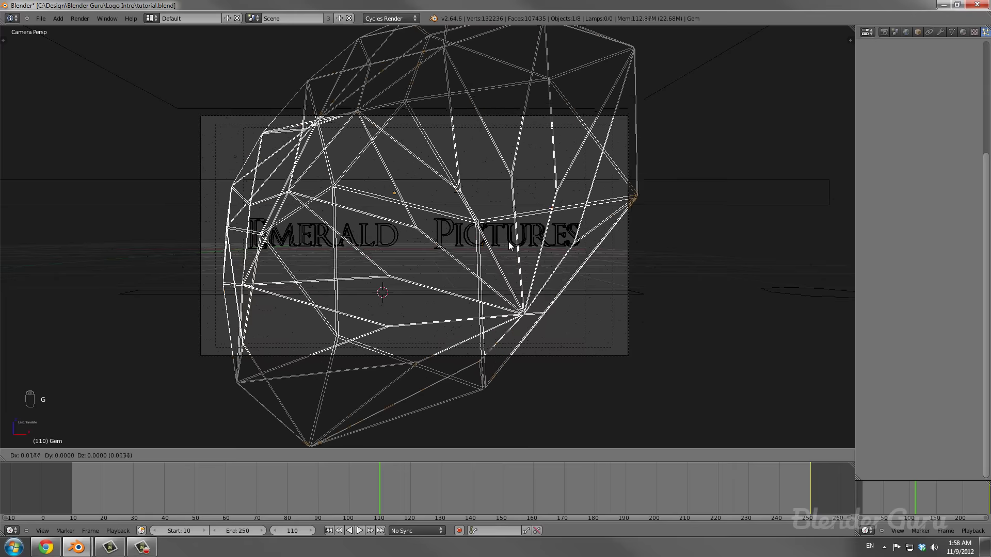
left_click(511, 246)
key("i")
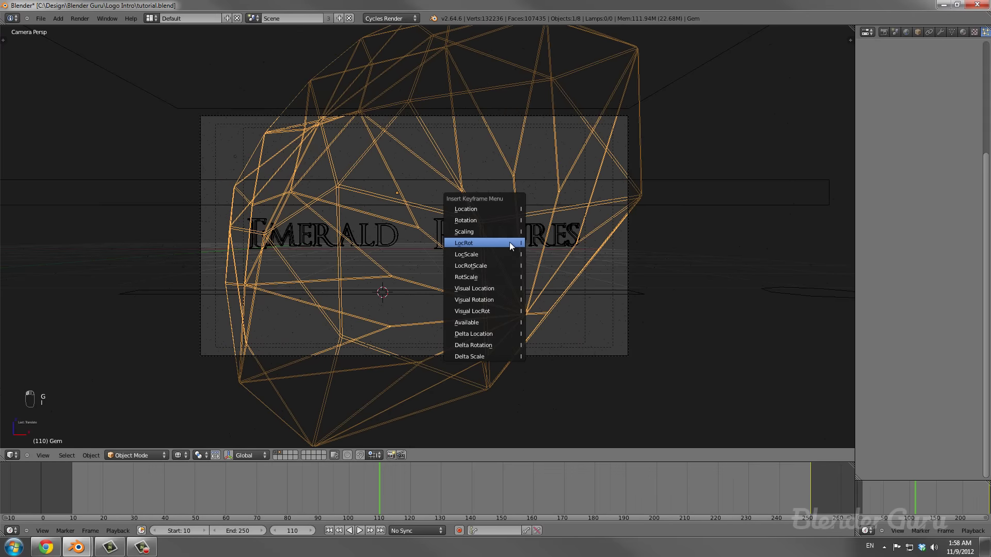
left_click(510, 243)
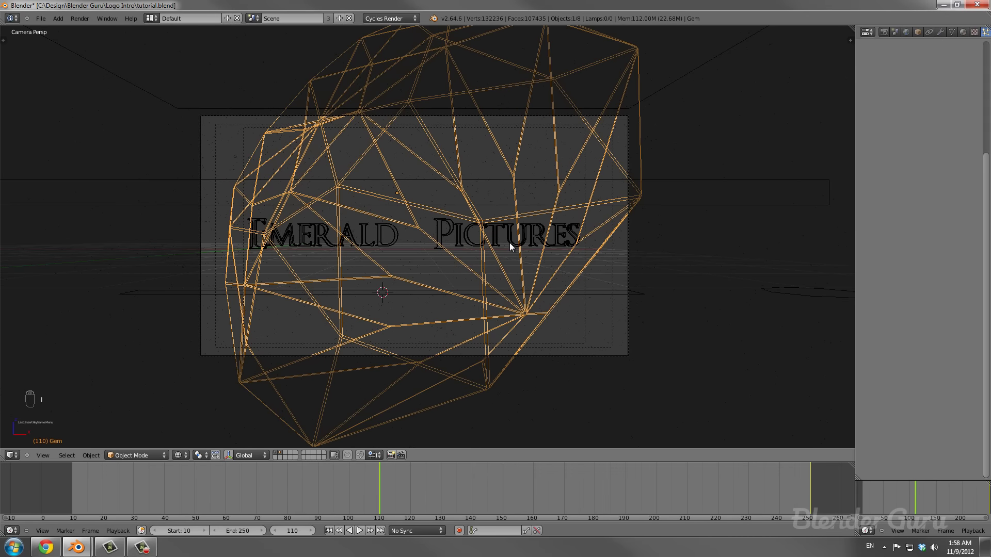
Select the "Emerald" text and move it from the logo to just in front of the camera in the top view.
right_click(393, 242)
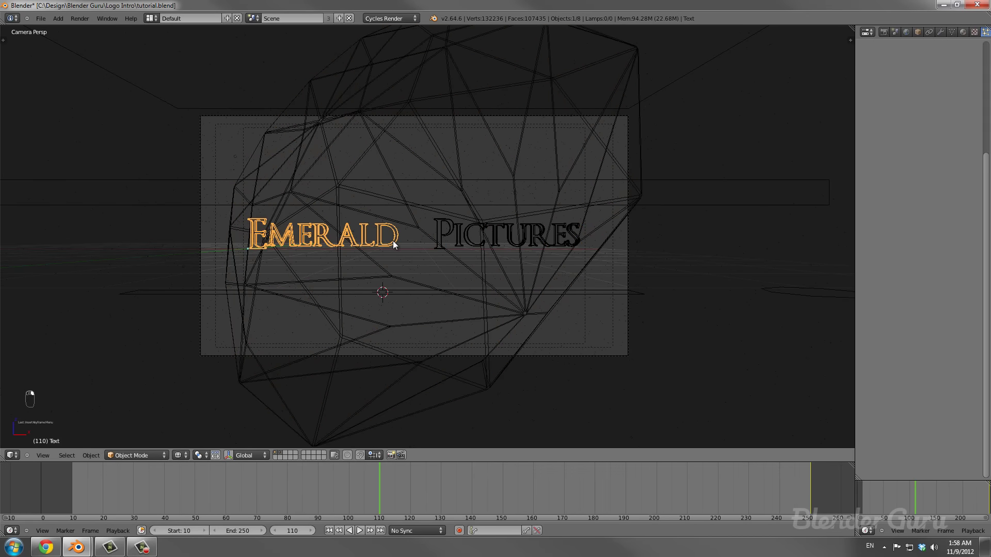
key("KP_7")
scroll(419, 228, "up", 3)
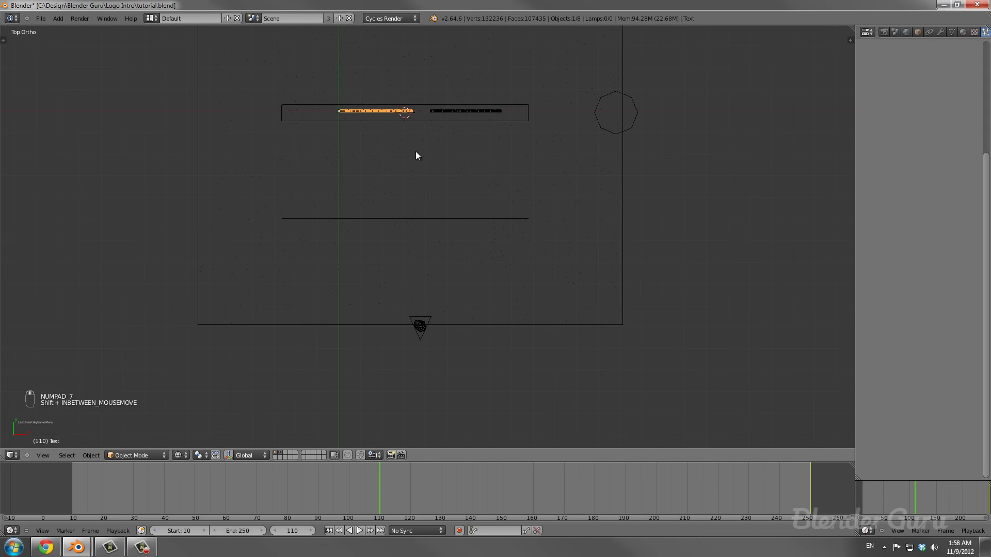
key("g")
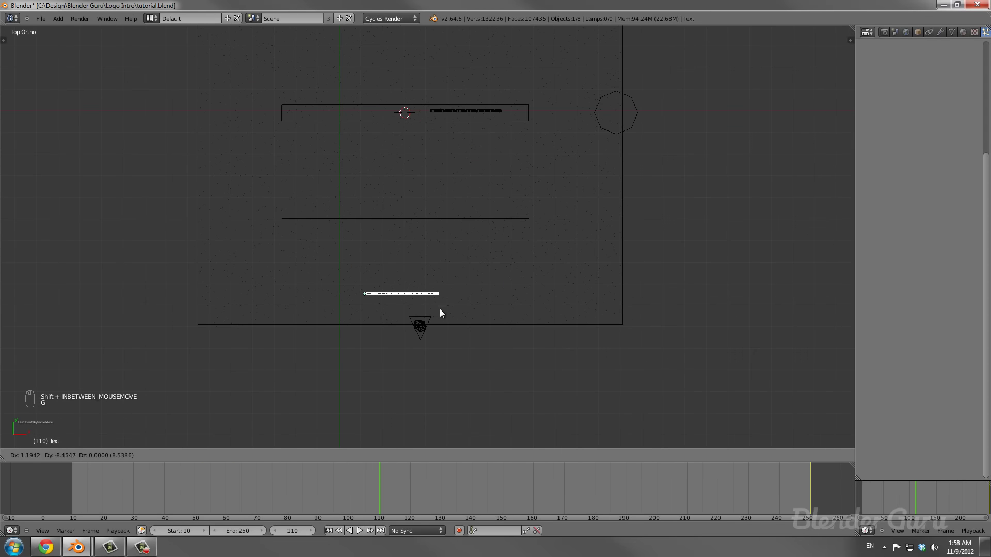
left_click(442, 326)
Rotate the "Emerald" text slightly as seen from the top, and tilt it as seen from the side.
scroll(441, 326, "up", 3)
key("r")
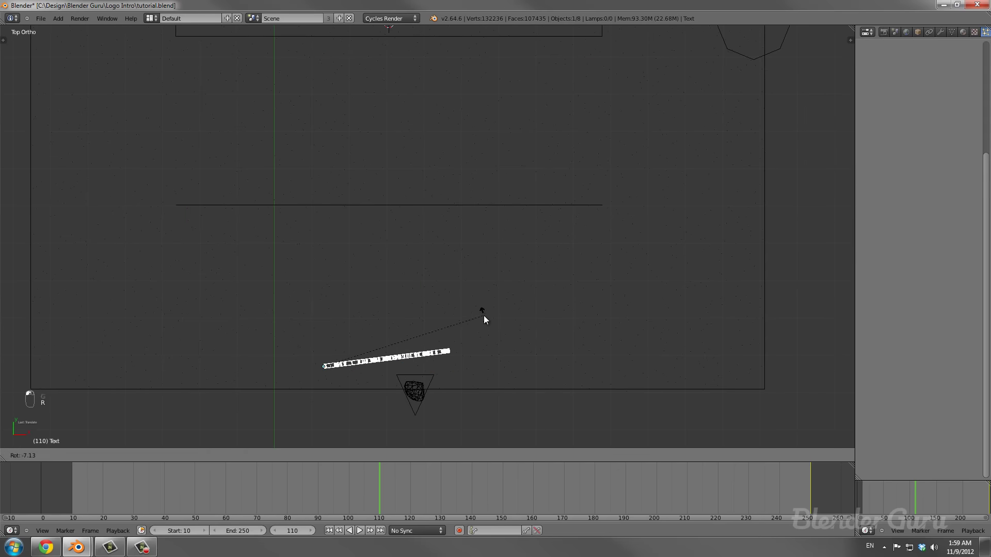
left_click(484, 316)
key("r")
left_click(482, 310)
key("KP_3")
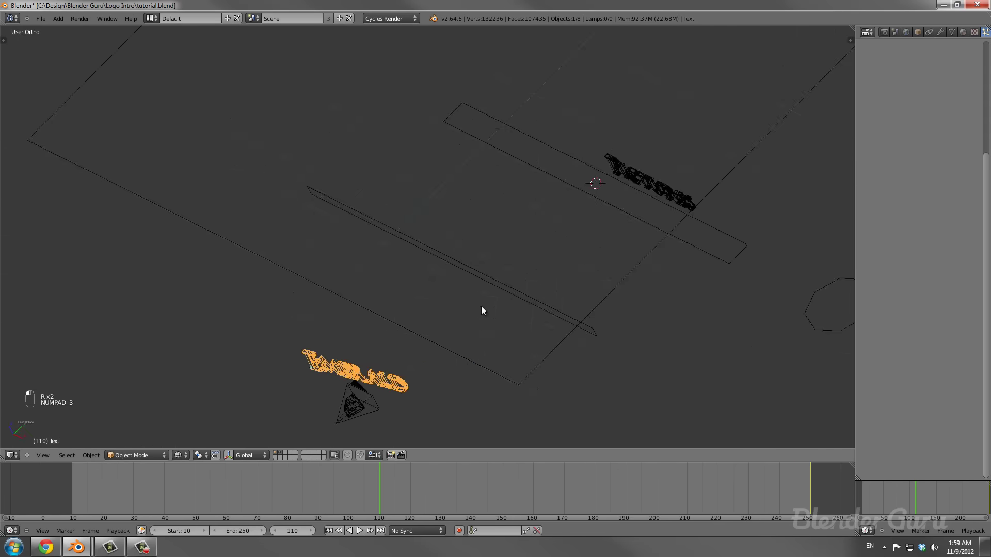
middle_click_drag(451, 278, 373, 336)
key("r")
left_click(485, 288)
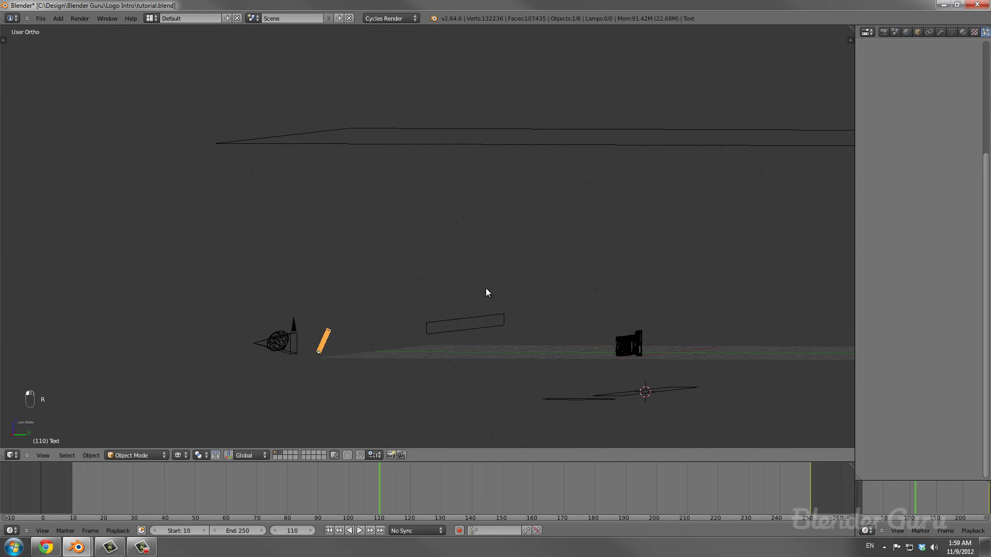
Check the "Emerald" text through the camera and move it about 0.4 units closer along the Y axis.
key("KP_0")
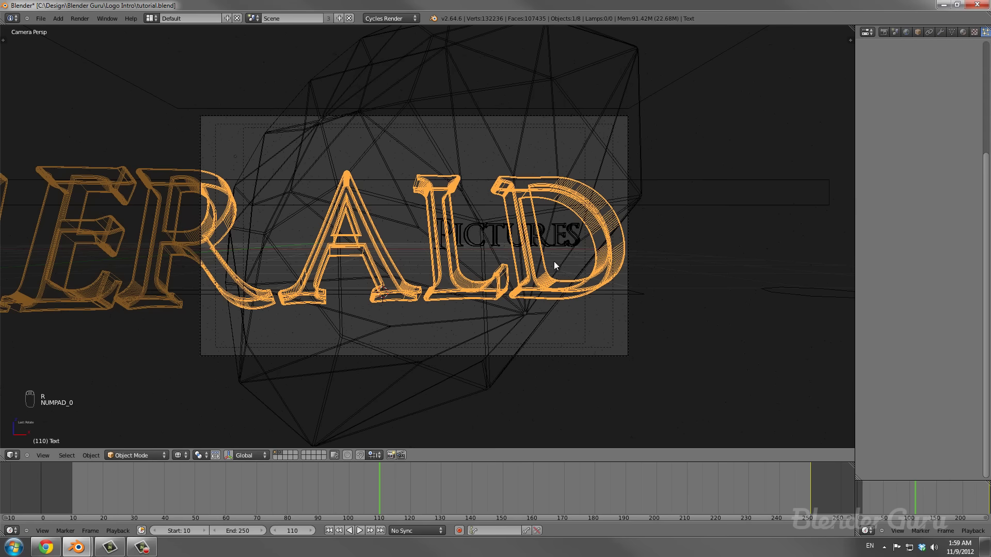
key("KP_7")
key("g")
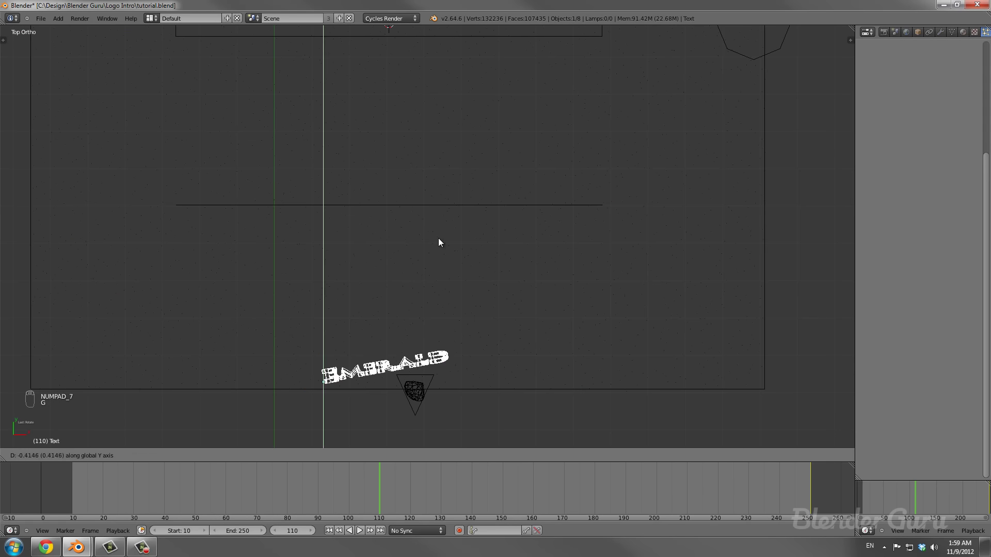
left_click(438, 238)
Shift the "Emerald" text sideways in camera view and insert a LocRot keyframe for it at frame 110.
key("KP_0")
key("g")
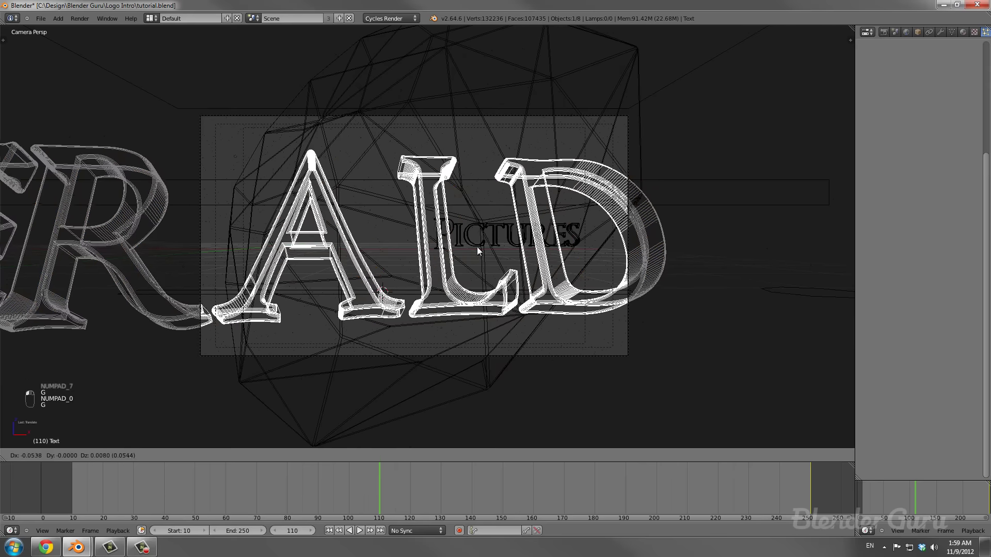
left_click(434, 249)
key("i")
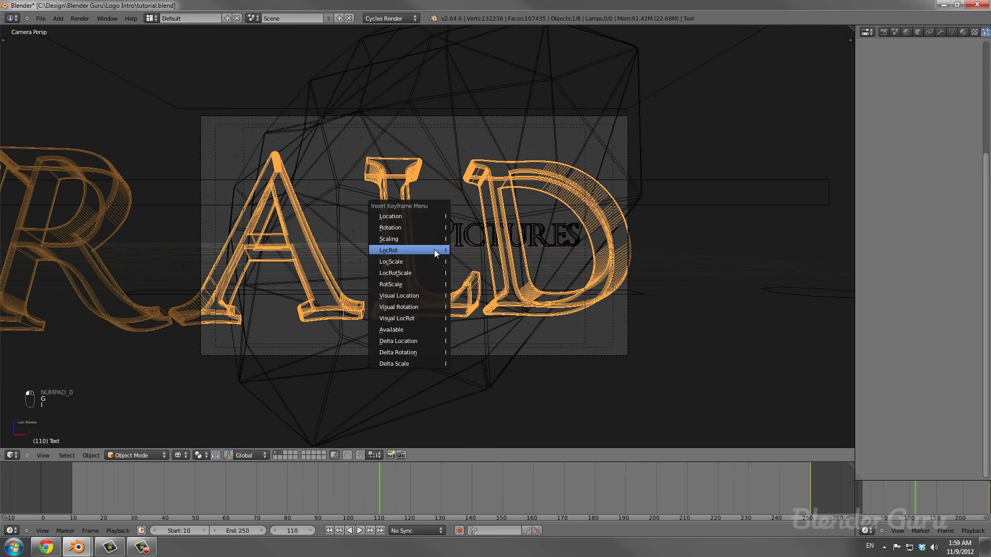
left_click(435, 249)
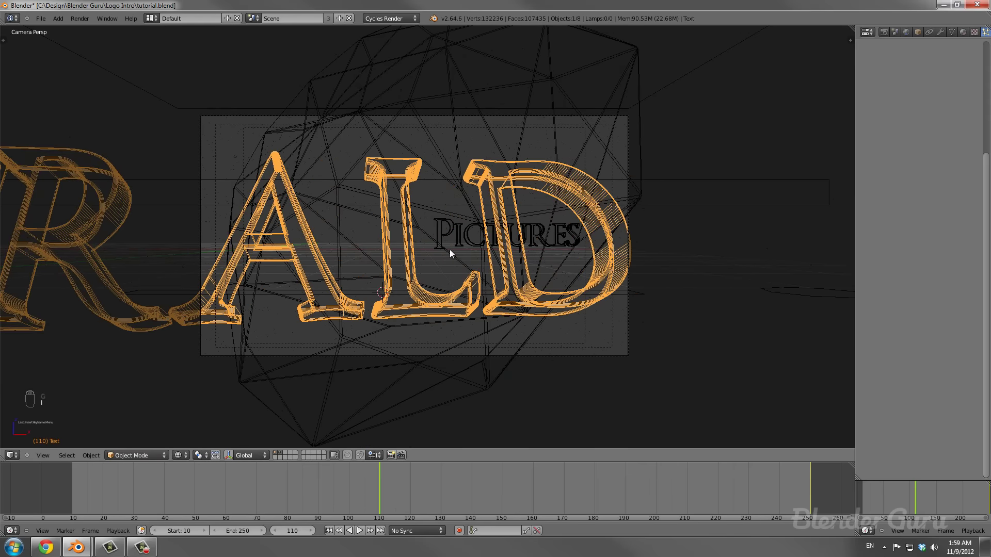
Select the camera and keyframe its focal length of 35 mm at frame 180.
right_click(628, 154)
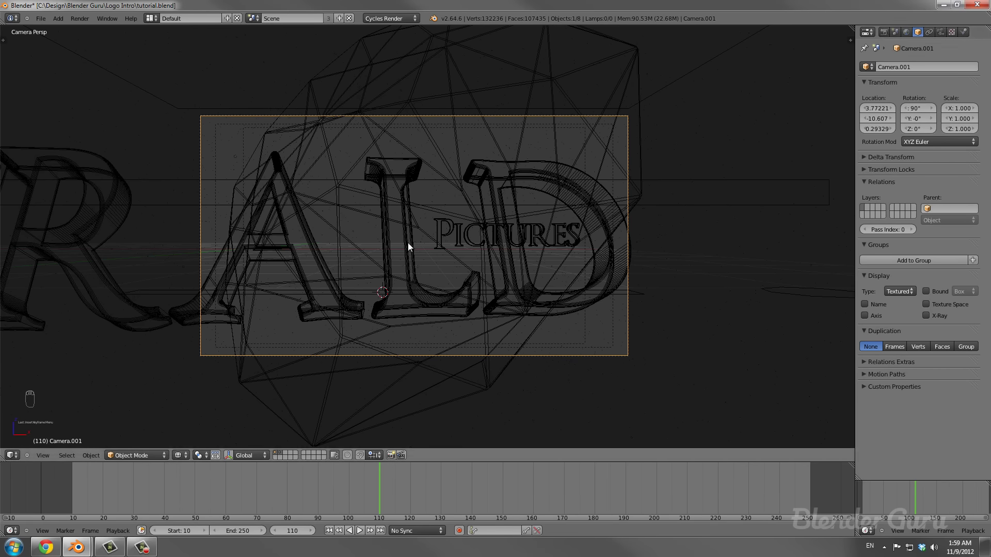
key("z")
key("z")
left_click(940, 32)
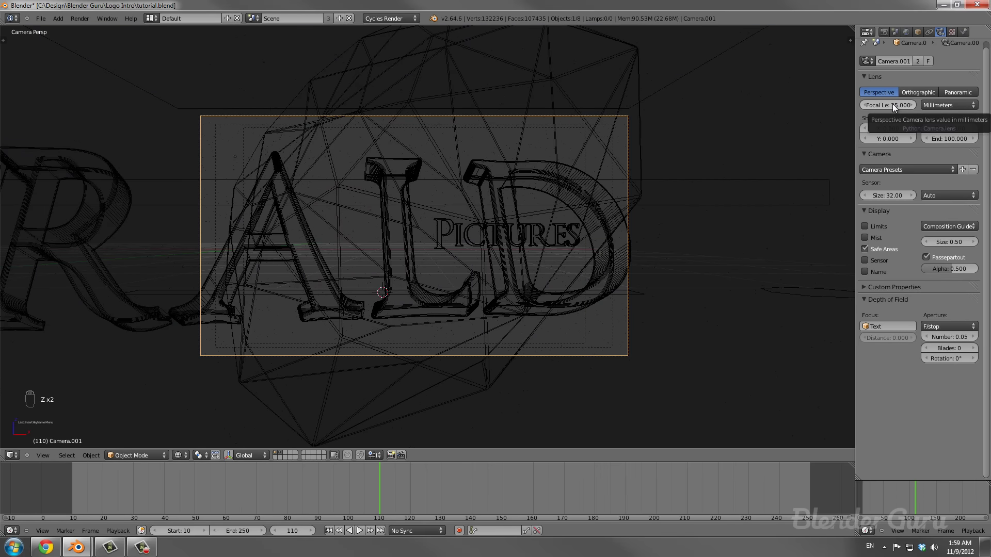
left_click_drag(380, 482, 595, 497)
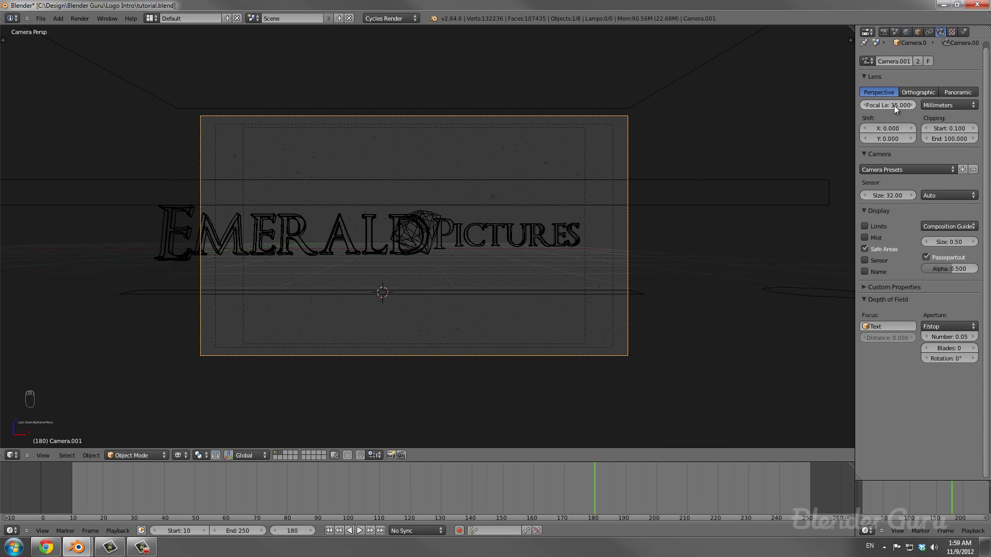
key("i")
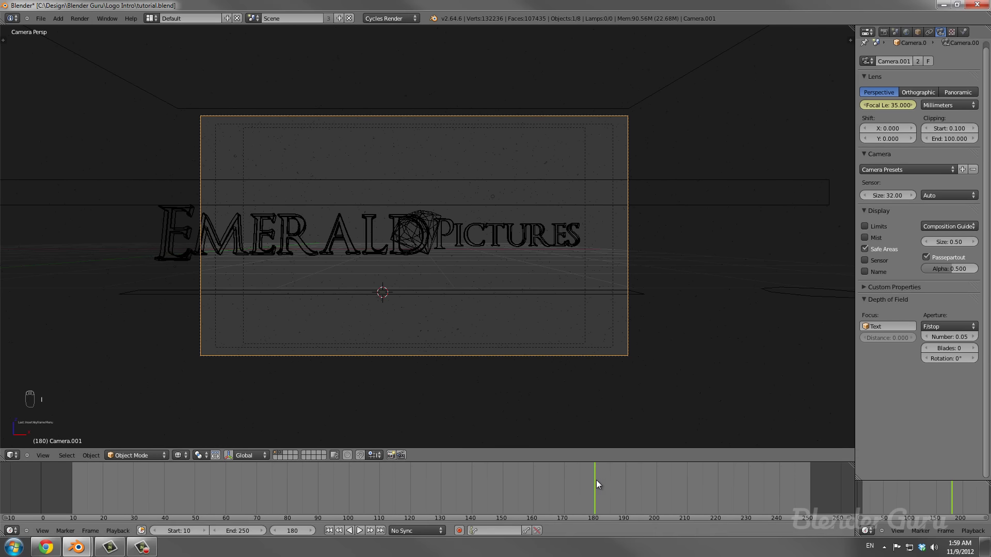
Set the camera's focal length to 60 mm and keyframe it at frame 90.
left_click_drag(596, 480, 326, 476)
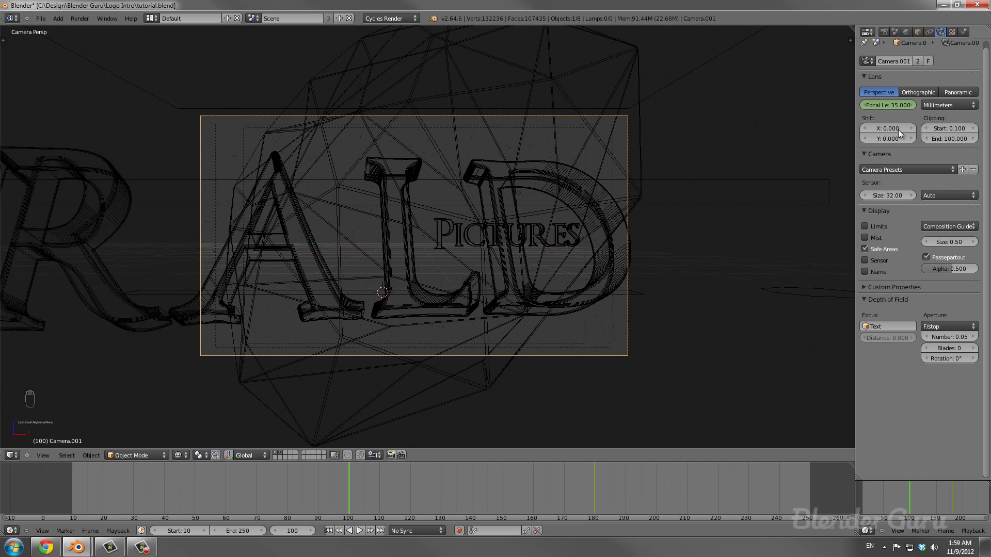
left_click_drag(350, 490, 320, 491)
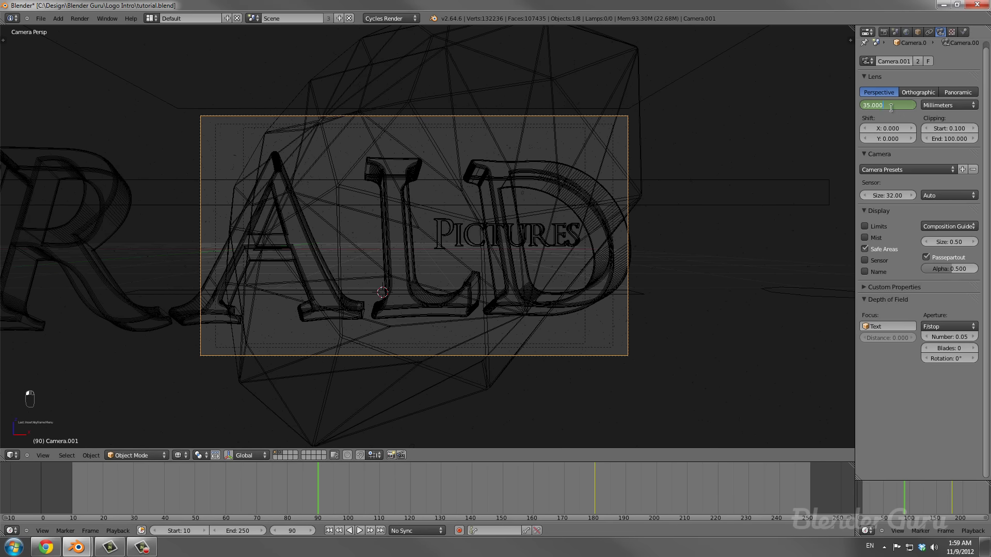
left_click_drag(888, 110, 914, 101)
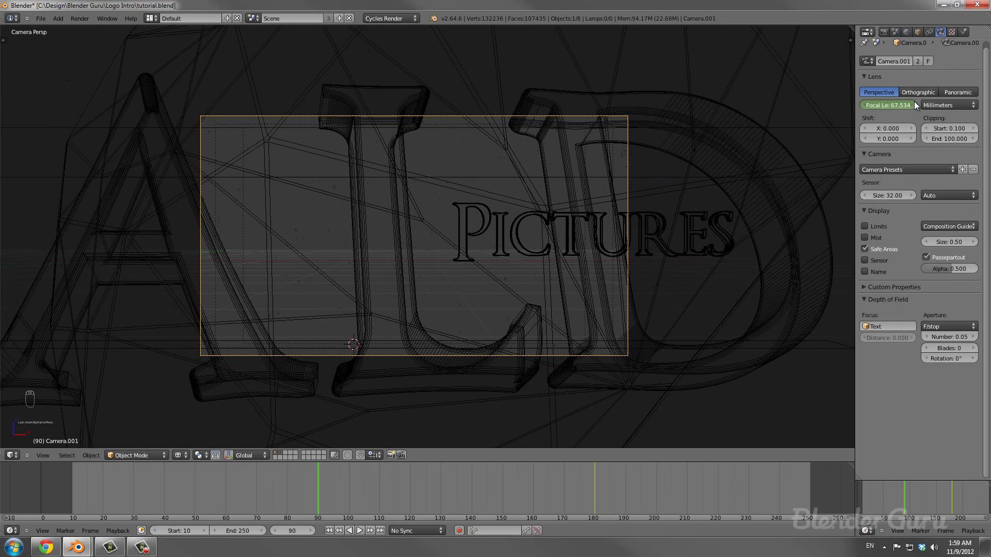
left_click(915, 102)
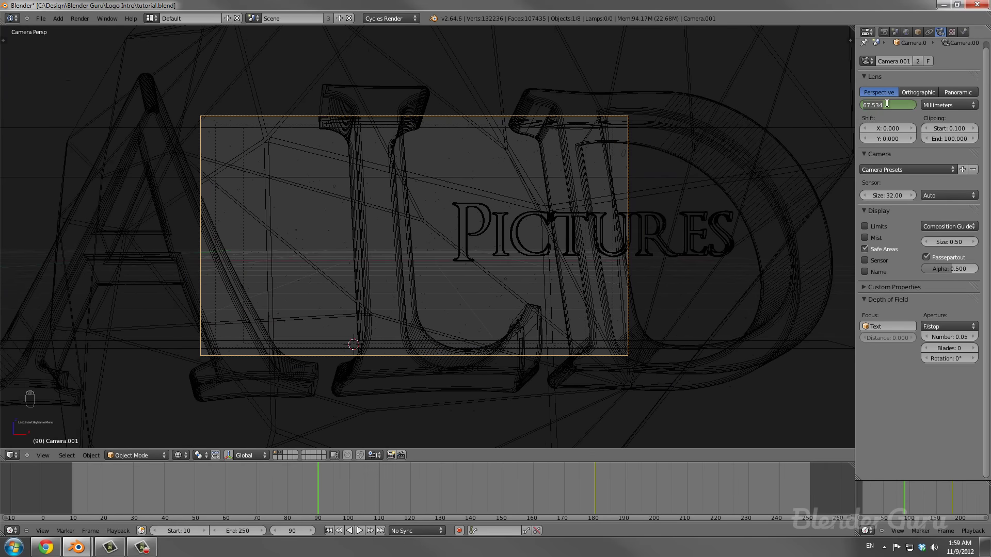
type("60")
key("Return")
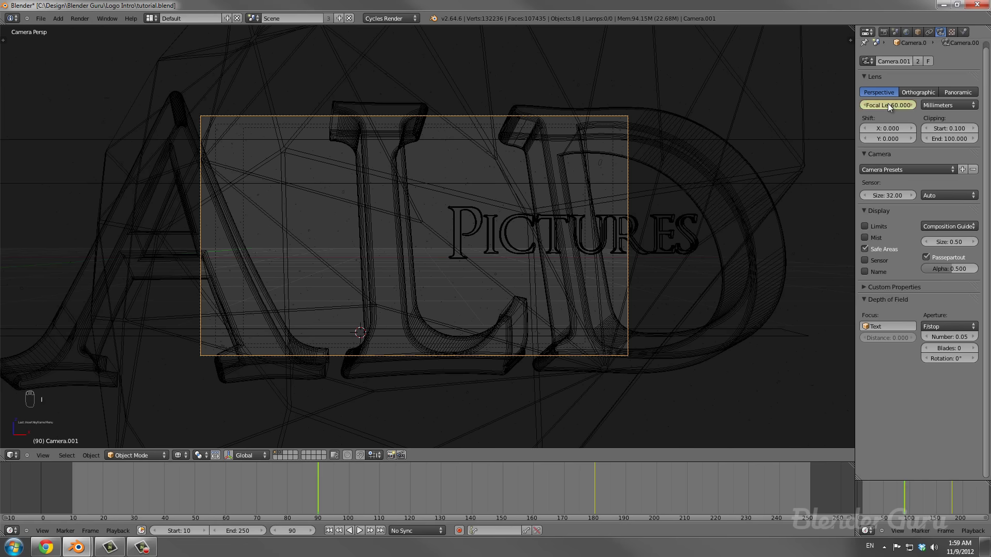
Play back the logo animation through the camera in wireframe and solid shading to check the focal length zoom.
left_click(308, 482)
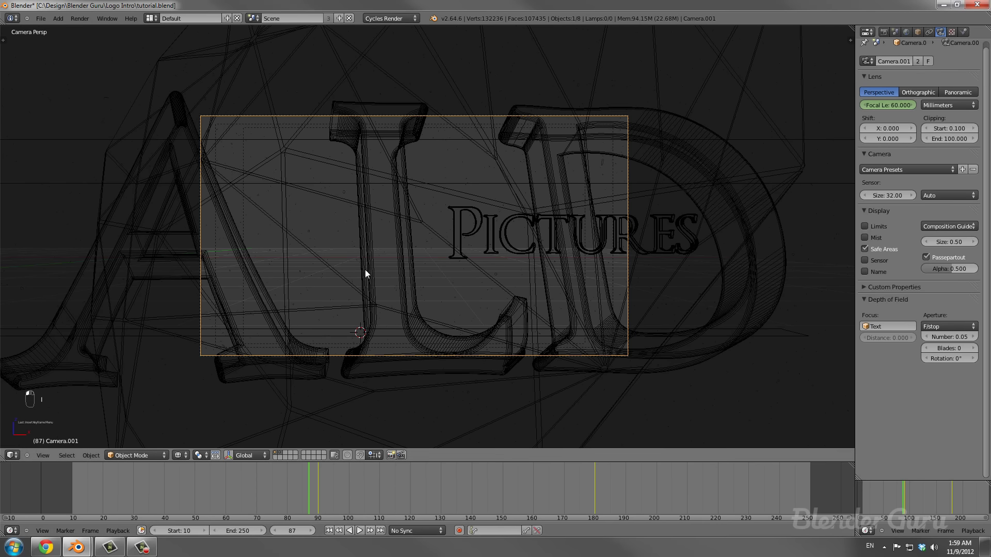
key("alt+a")
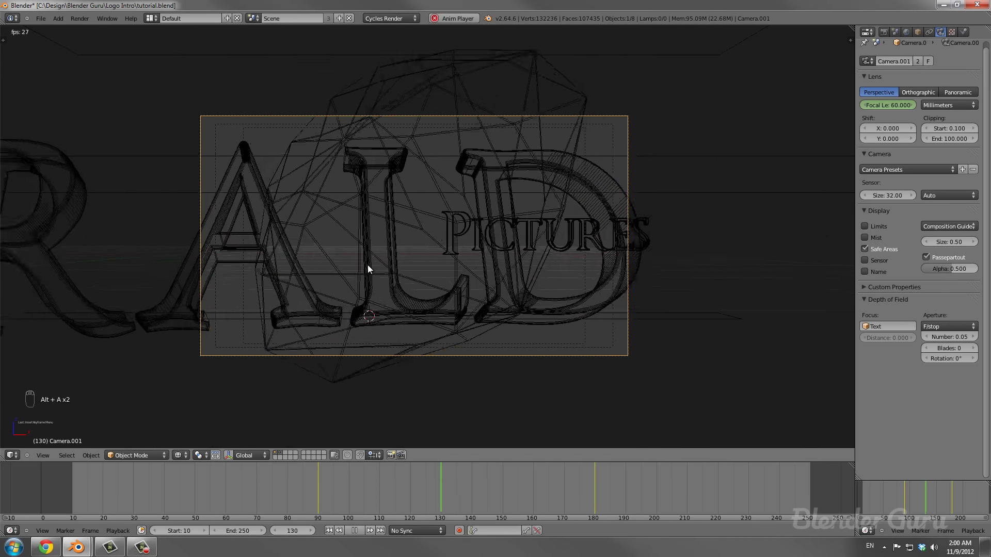
key("z")
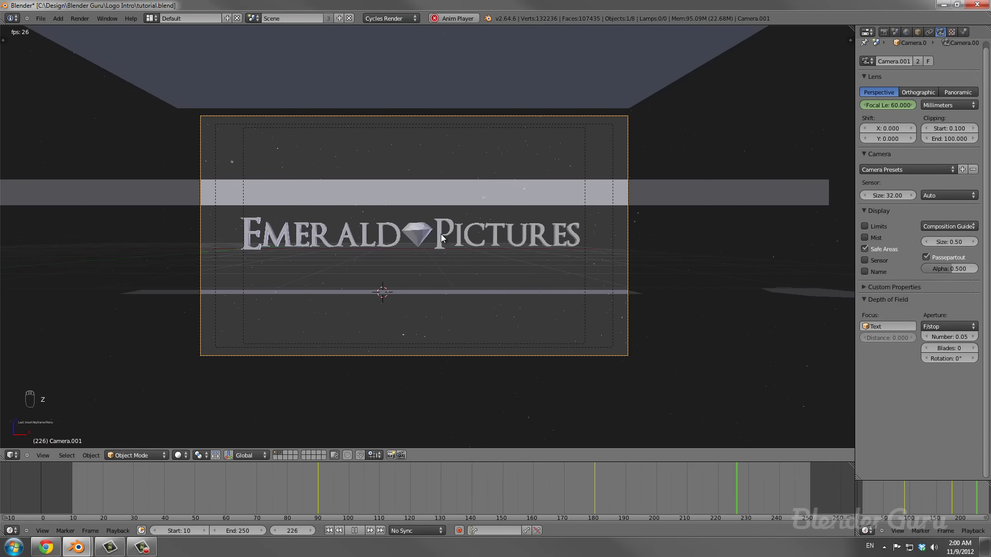
key("shift+Left")
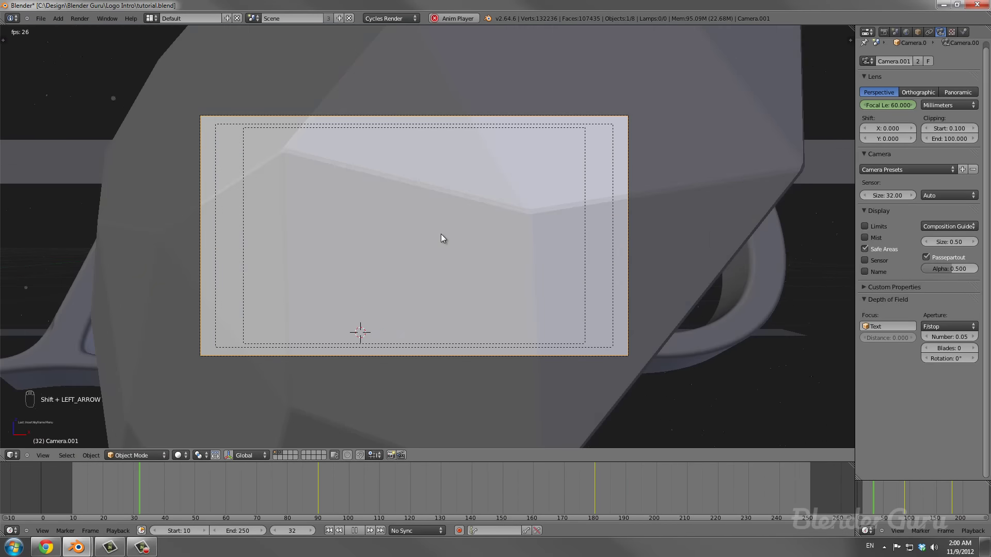
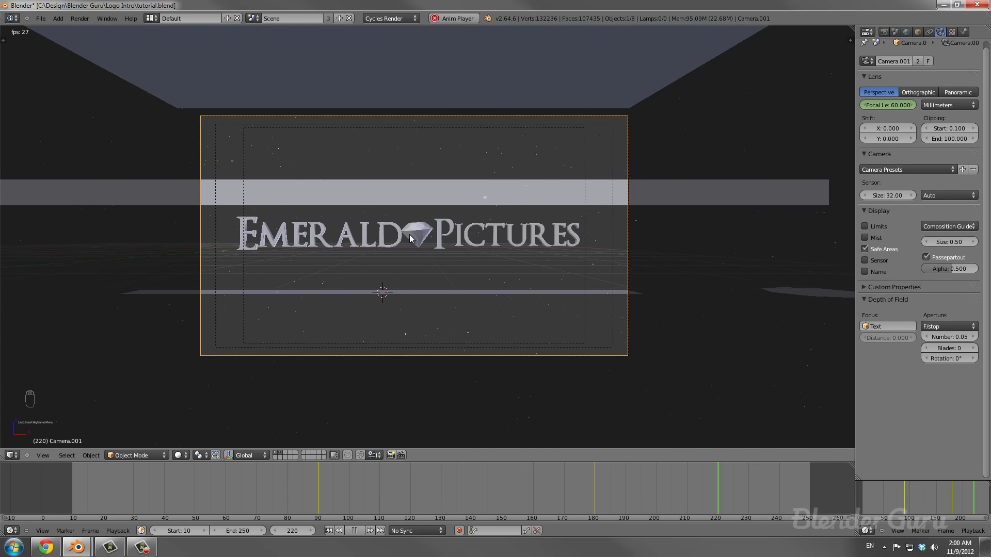
key("shift+Left")
key("alt+a")
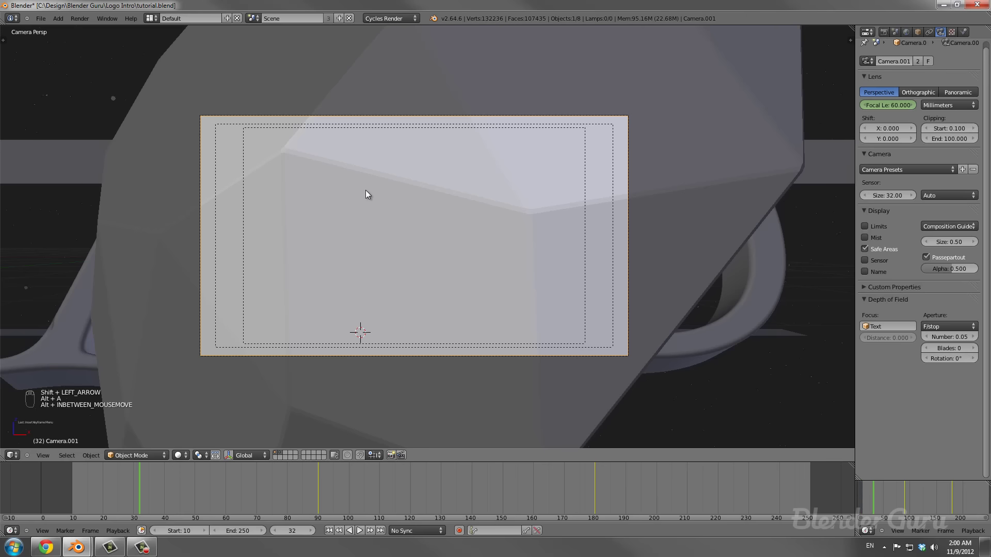
Select the gem in wireframe shading and go to the animation's start at frame 10.
key("z")
right_click(418, 195)
key("z")
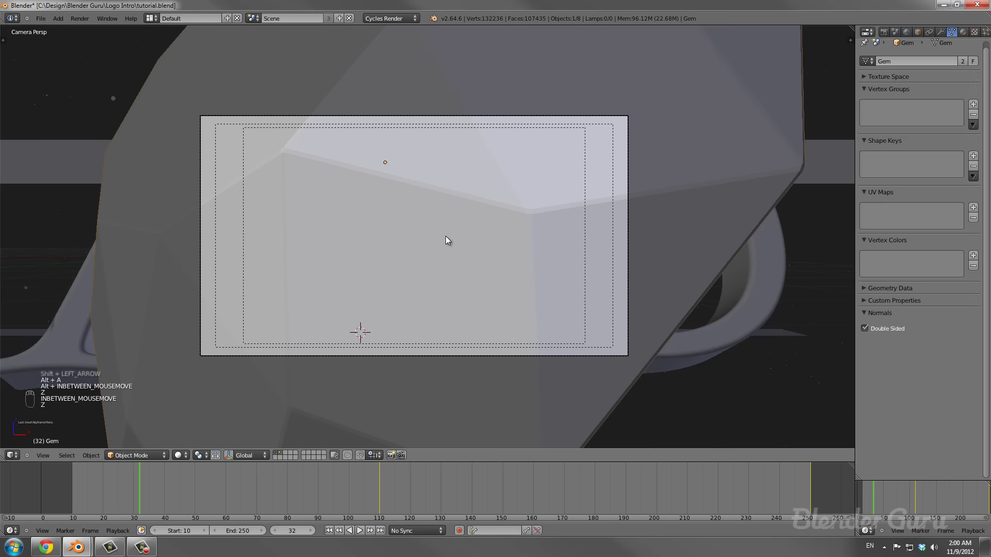
key("z")
key("r")
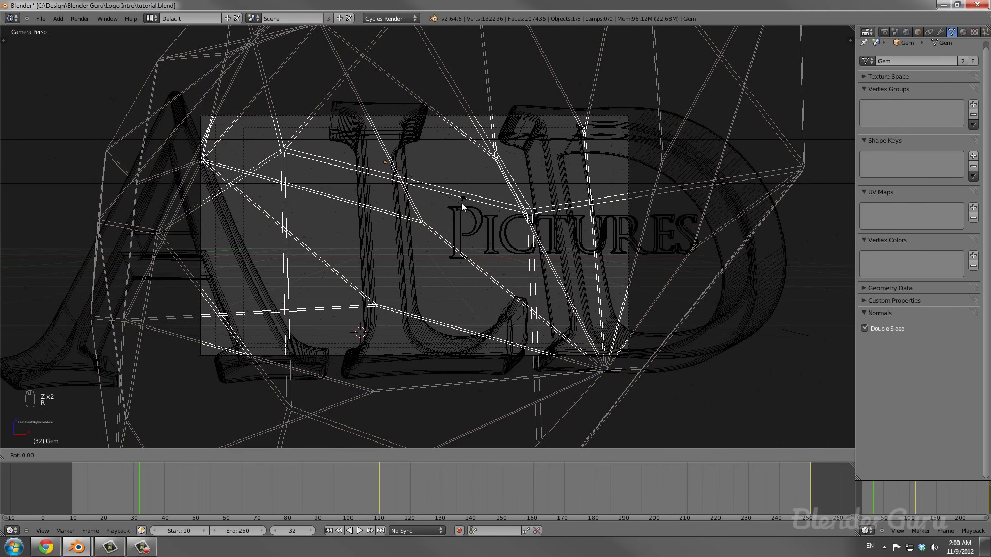
left_click(469, 215)
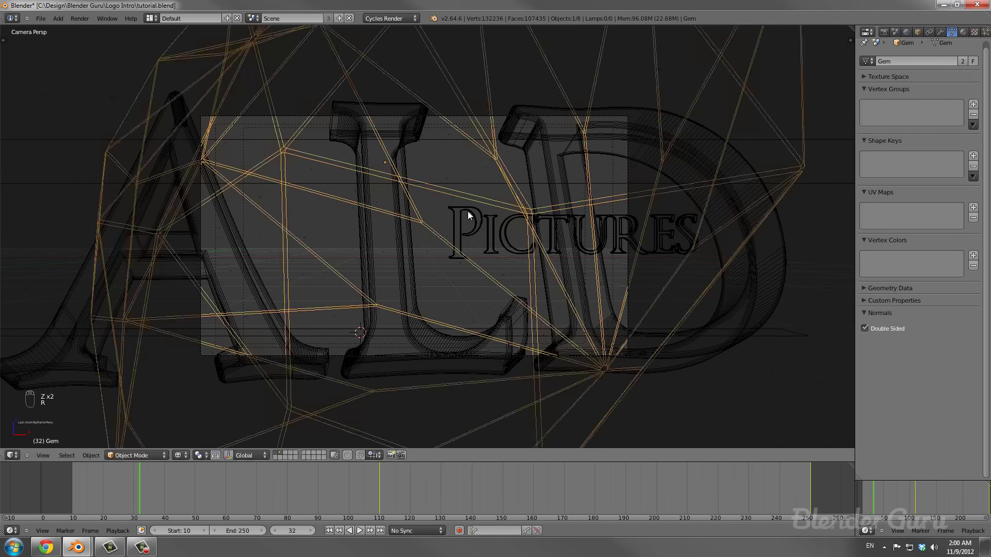
left_click(329, 531)
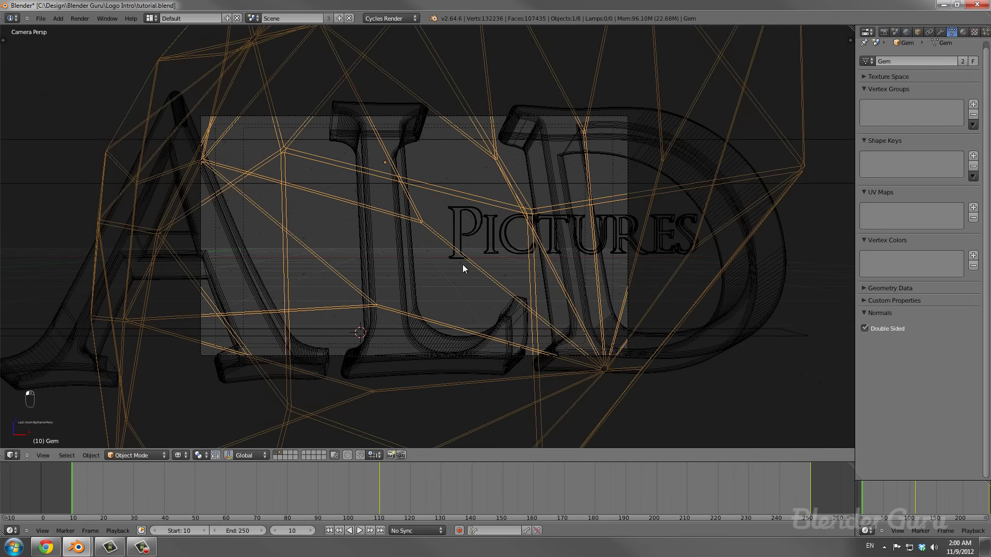
Orbit to look along the gem's axis and rotate the gem about 37 degrees.
mouse_move(478, 271)
middle_mouse_down()
mouse_move(506, 289)
mouse_move(429, 192)
mouse_move(473, 234)
mouse_move(413, 185)
middle_mouse_up()
scroll(467, 225, "up", 2)
key("z")
scroll(468, 229, "up", 2)
key("z")
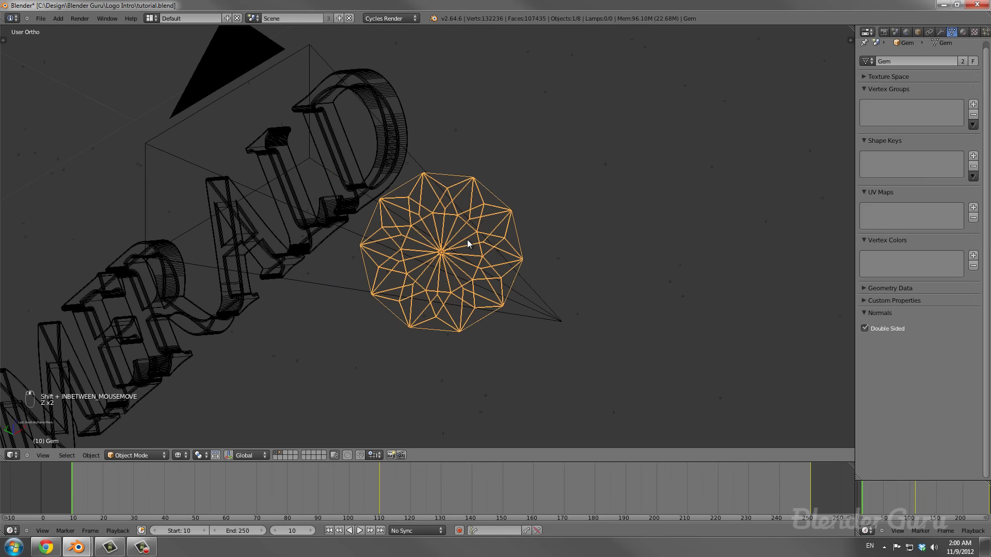
key("r")
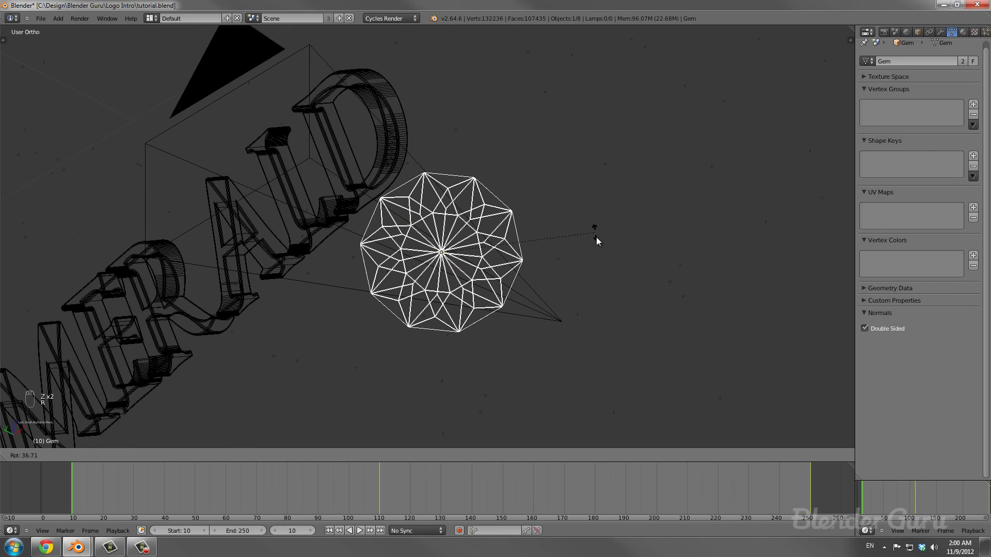
left_click(596, 241)
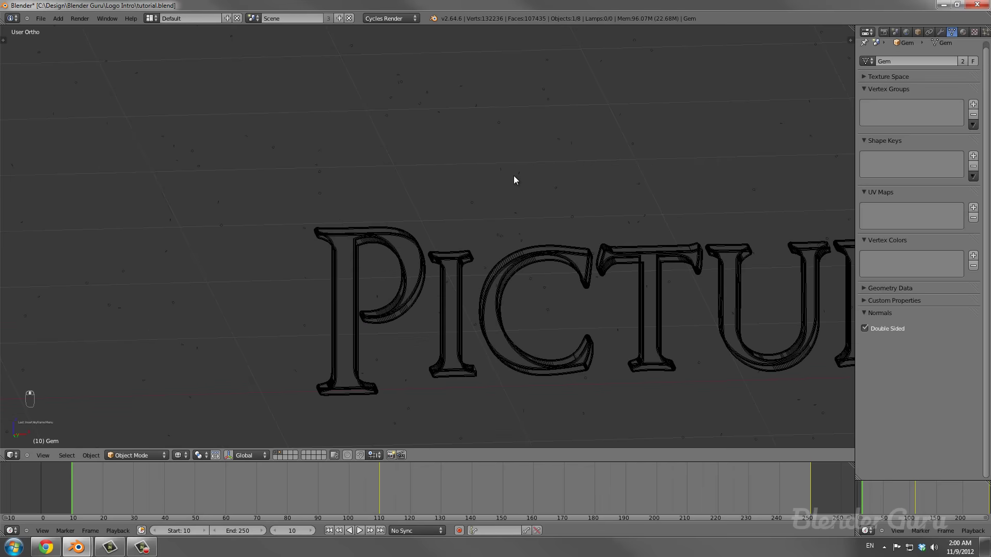
Turn the gem a little further around its axis and insert a LocRot keyframe for it at frame 10.
key("KP_7")
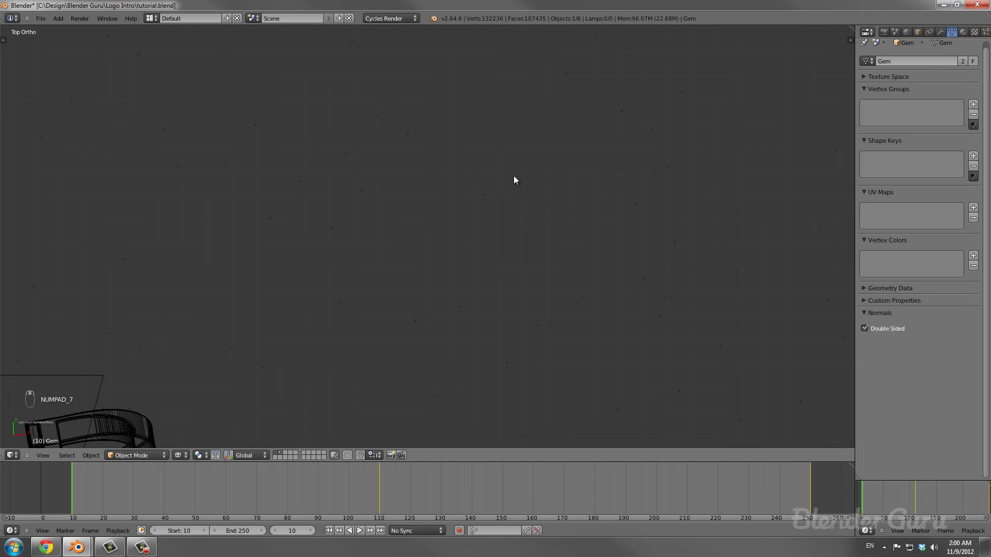
middle_click_drag(514, 177, 537, 290, "shift")
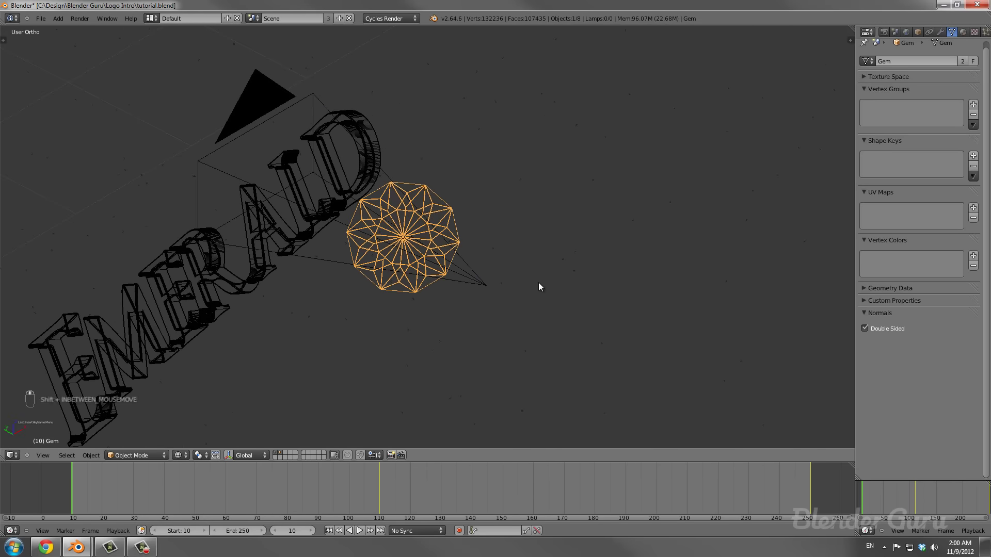
key("r")
left_click(552, 251)
key("i")
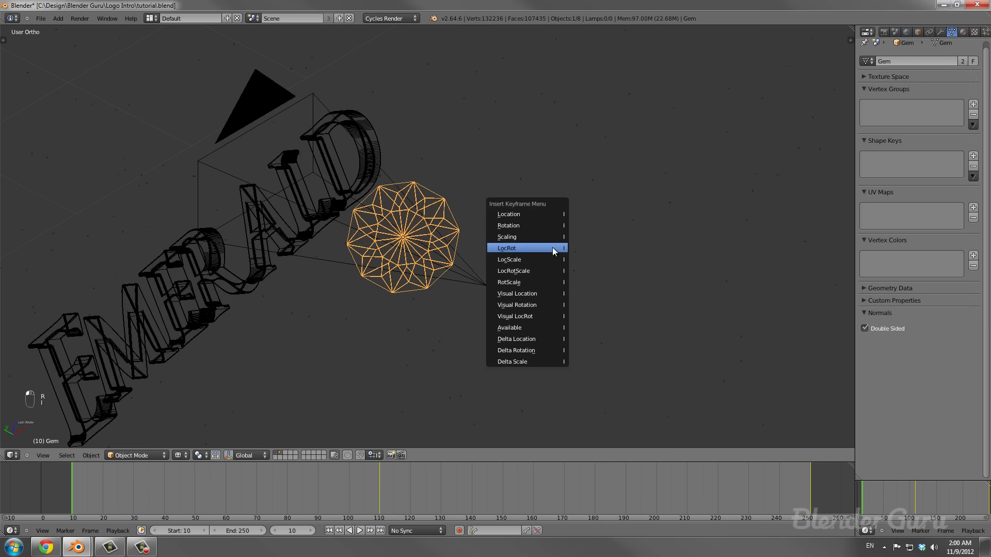
left_click(552, 250)
Tilt the gem as seen from the side and insert its LocRot keyframe at frame 10 again.
middle_click_drag(540, 261, 505, 253)
key("r")
left_click(543, 179)
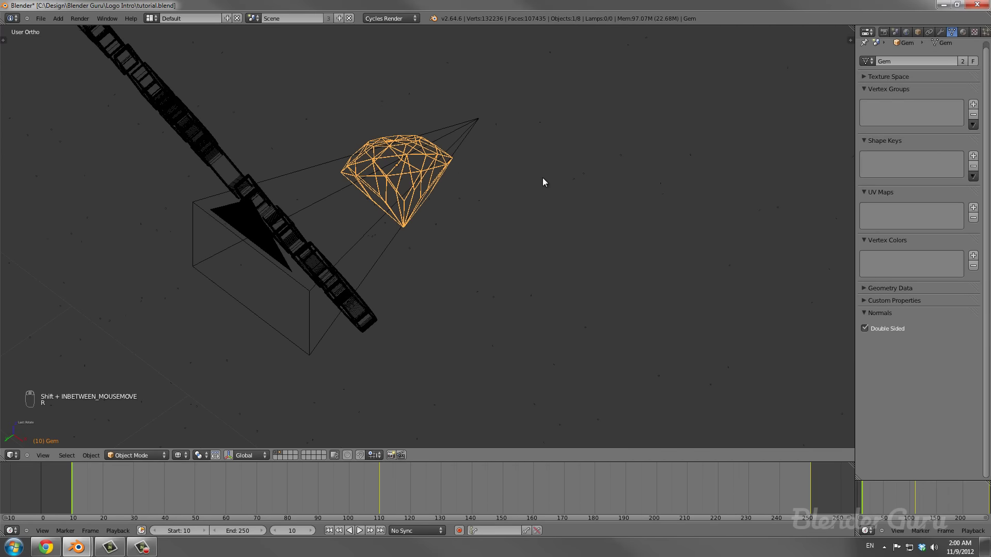
key("i")
left_click(543, 177)
Play the animation through the camera in solid shading to check the gem's rotation.
key("KP_0")
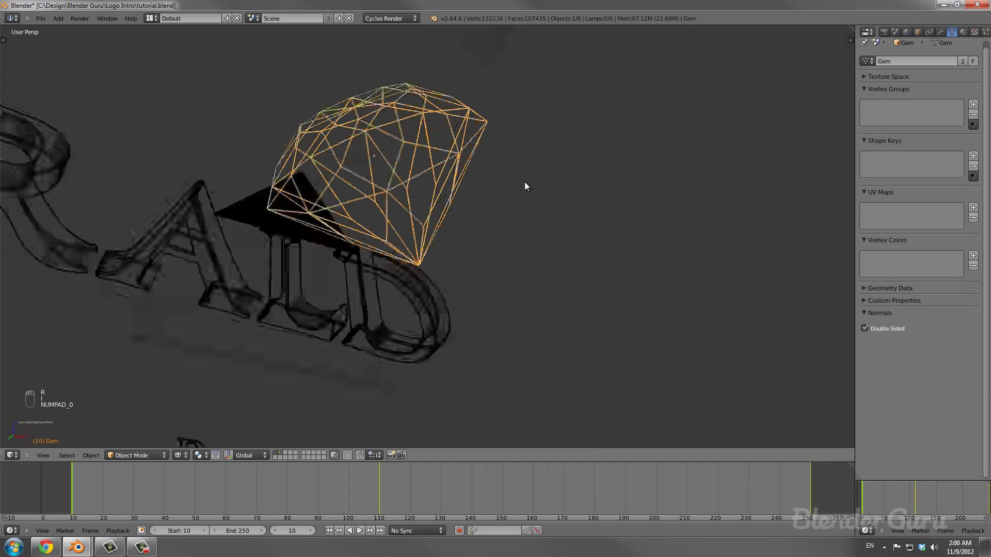
key("z")
key("alt+a")
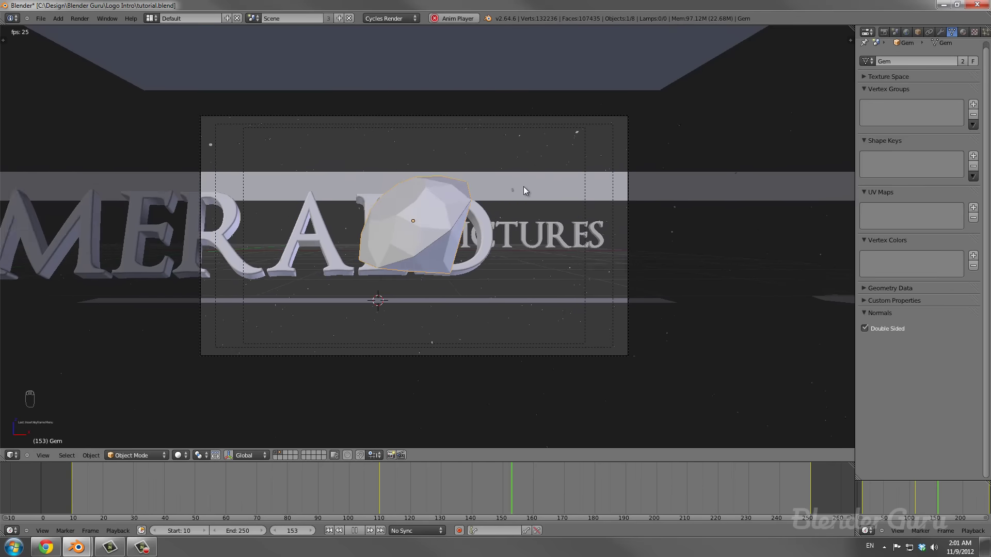
key("Escape")
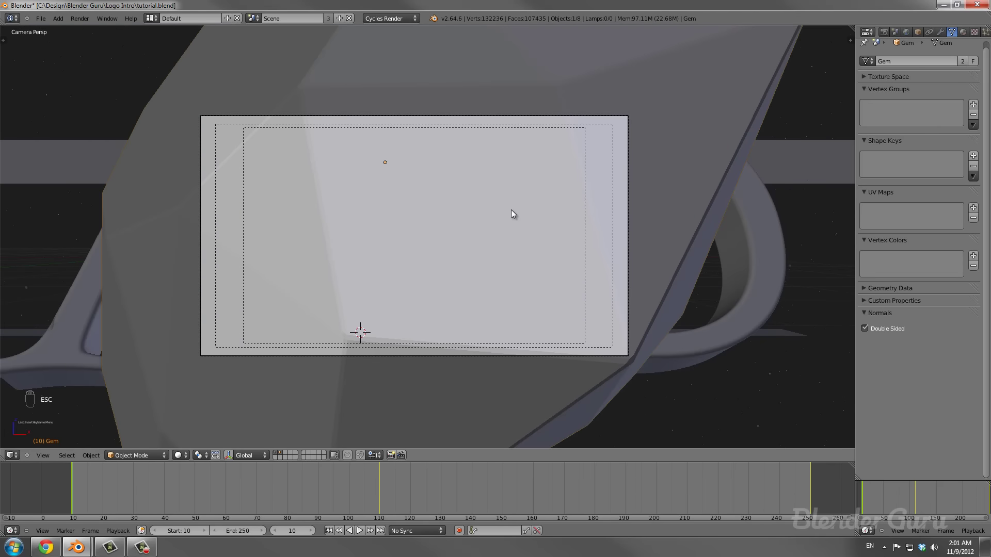
Save the file and step through the first few frames, returning to frame 10.
key("ctrl+s")
key("Right")
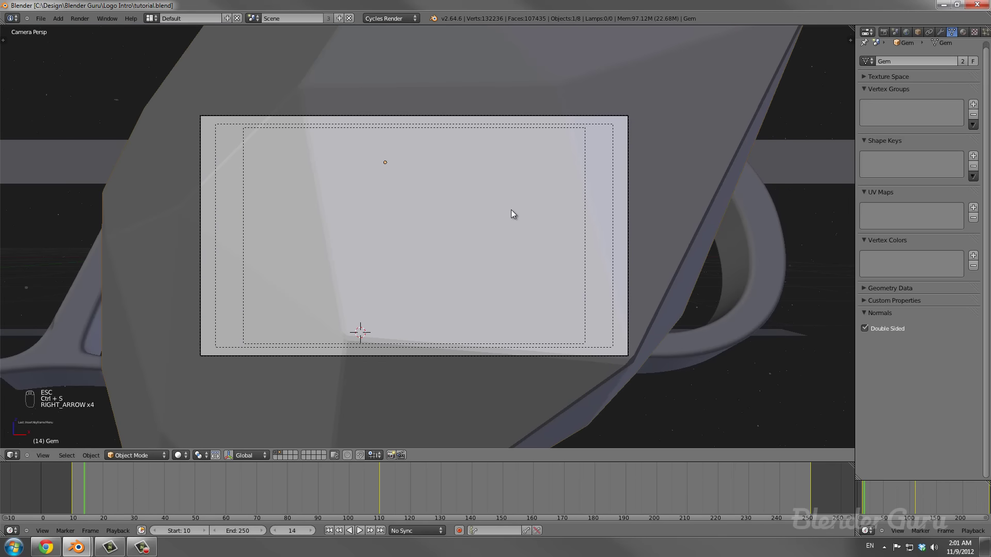
key("Left")
key("Left")
key("Left")
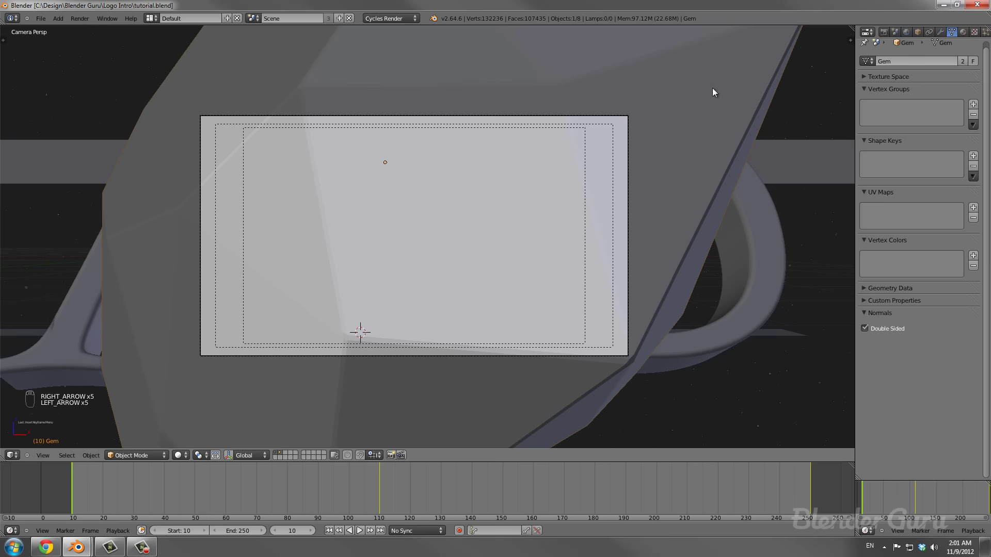
Select the camera, preview the animation and set the depth of field F/stop number to 0.
right_click(627, 141)
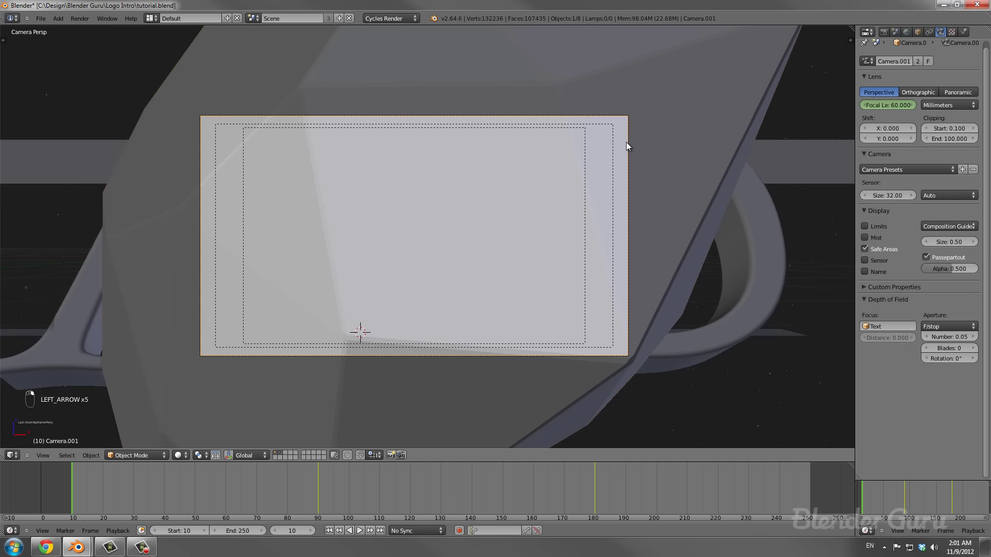
key("alt+a")
key("Escape")
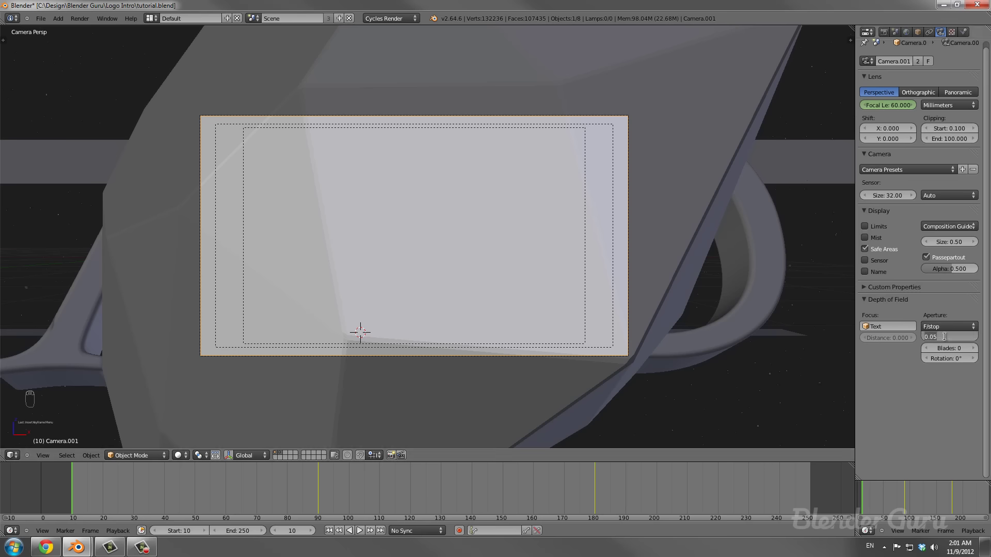
key("Return")
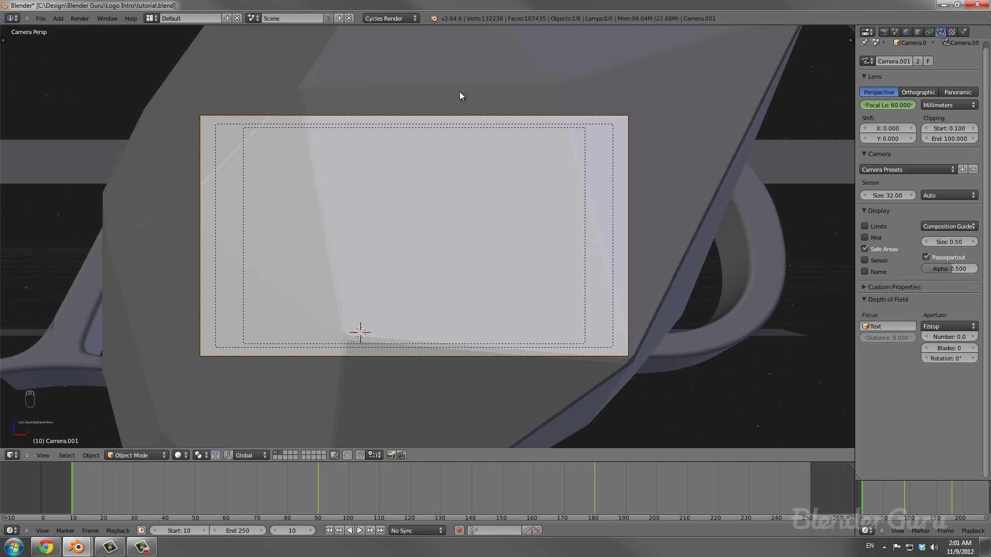
Switch to the Compositing layout and add a Defocus node, bringing it over to the Render Layers nodes.
left_click(150, 18)
left_click(165, 52)
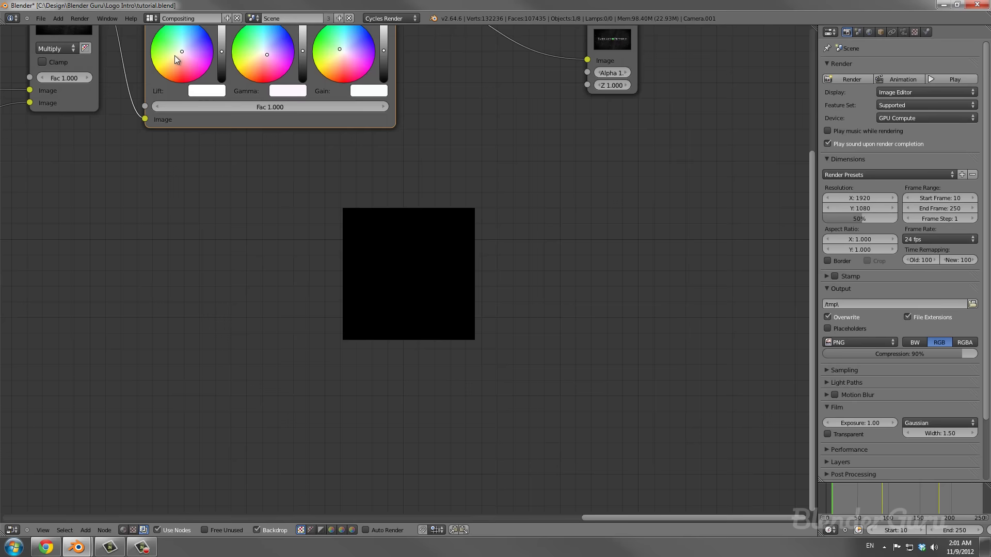
key("Home")
key("shift+a")
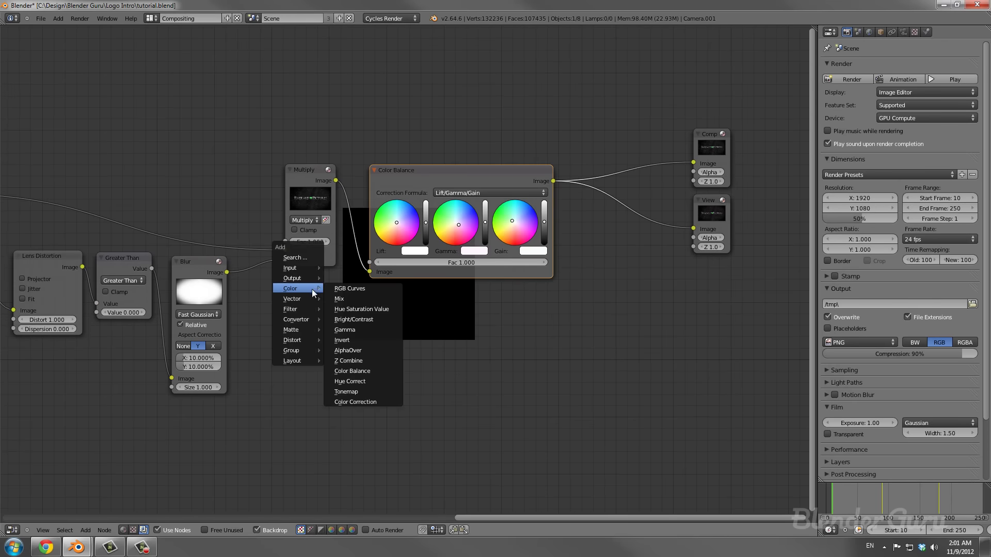
mouse_move(306, 310)
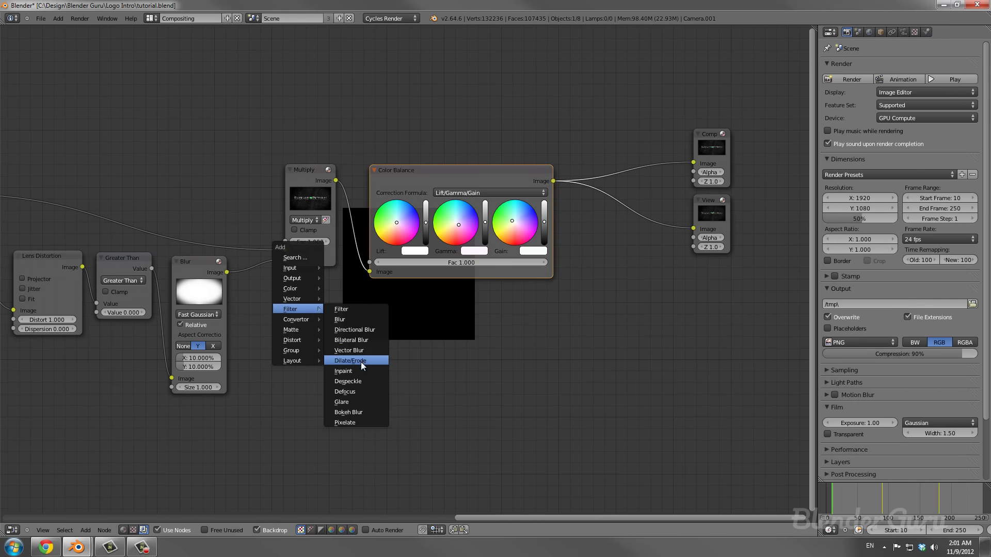
left_click(359, 390)
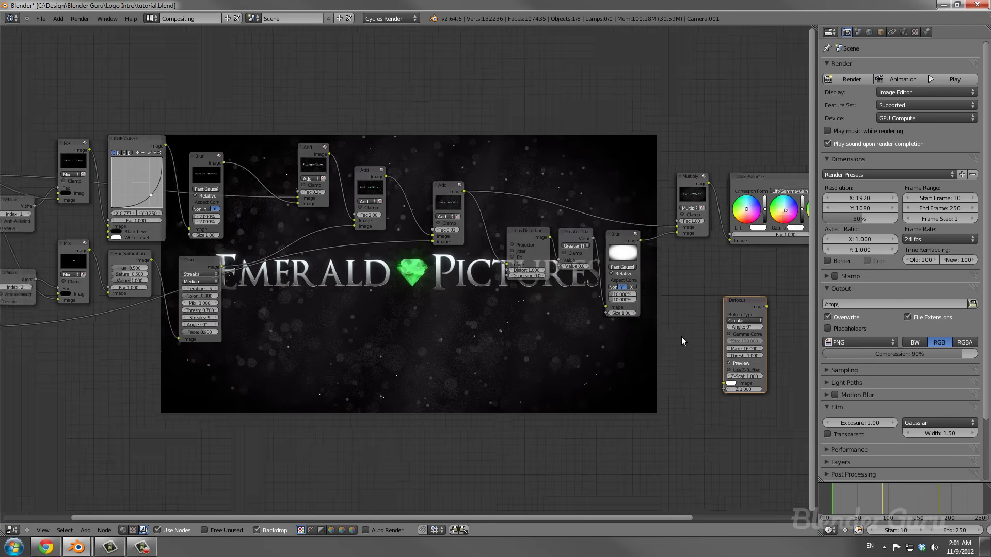
scroll(654, 337, "down", 3)
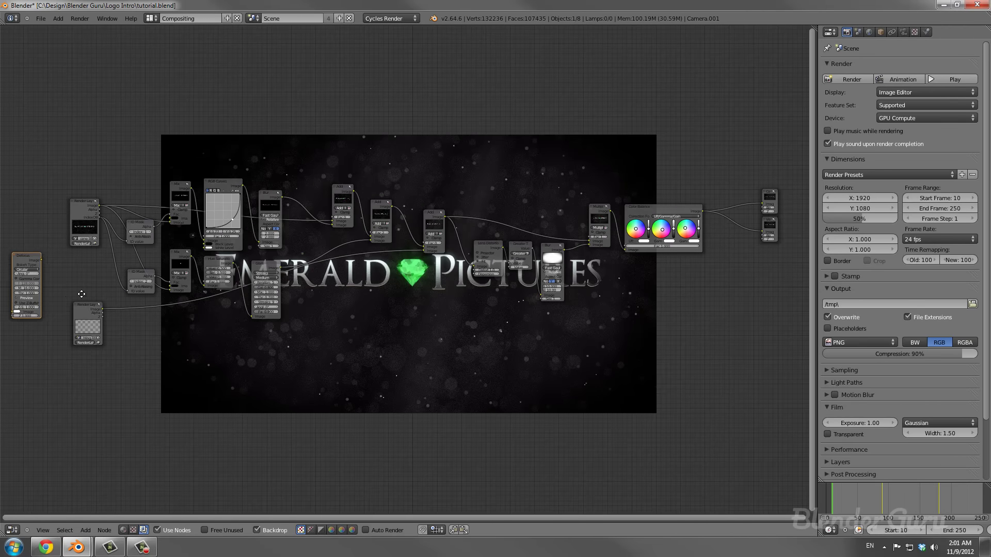
Move the main Render Layers node and the Defocus node closer together, ahead of the ID Mask nodes.
scroll(82, 295, "up", 2)
left_click(413, 292)
left_click_drag(411, 197, 228, 197)
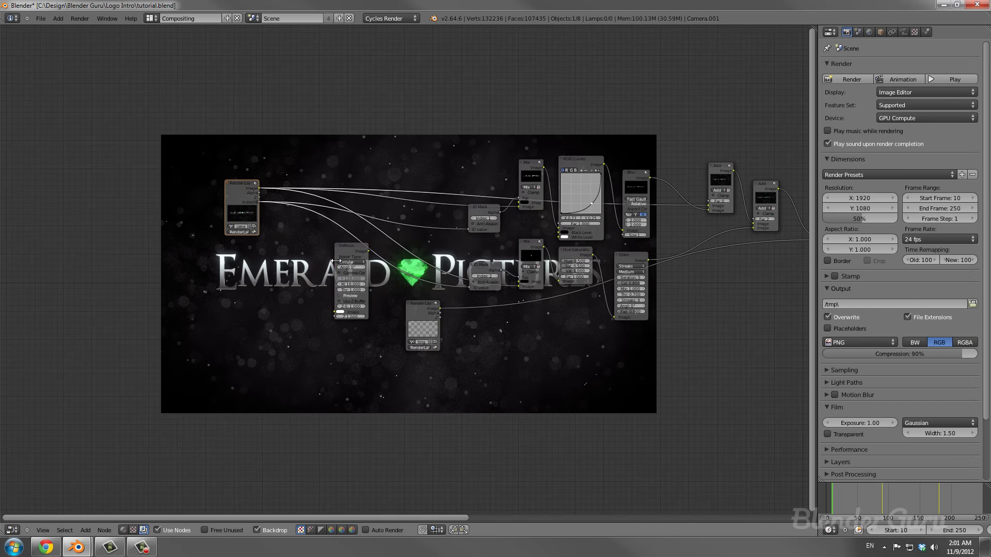
left_click_drag(333, 261, 304, 258)
scroll(225, 182, "up", 1)
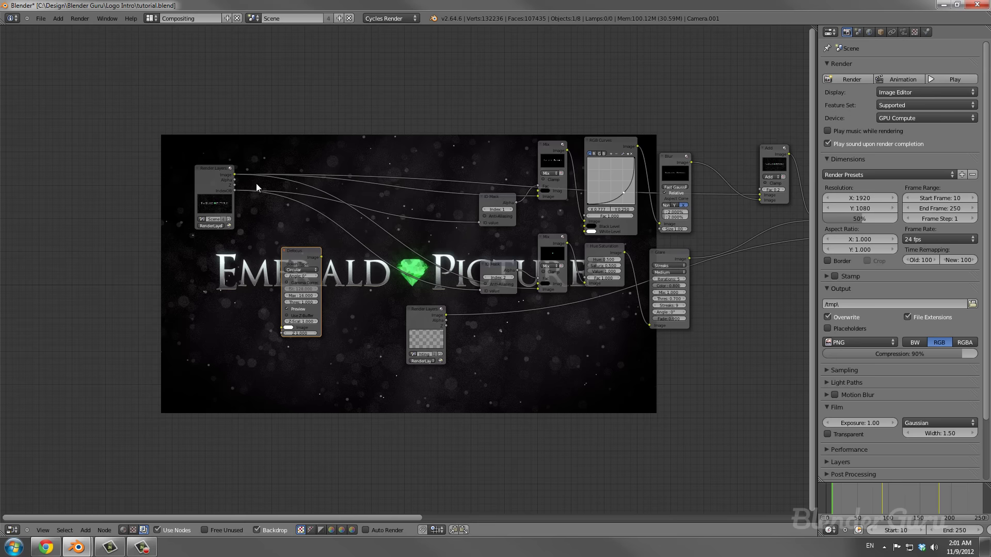
Add a Reroute node after the main Render Layers node and route its Image output through it to both Mix nodes and the first Add node.
scroll(258, 184, "up", 1)
key("shift+a")
mouse_move(259, 229)
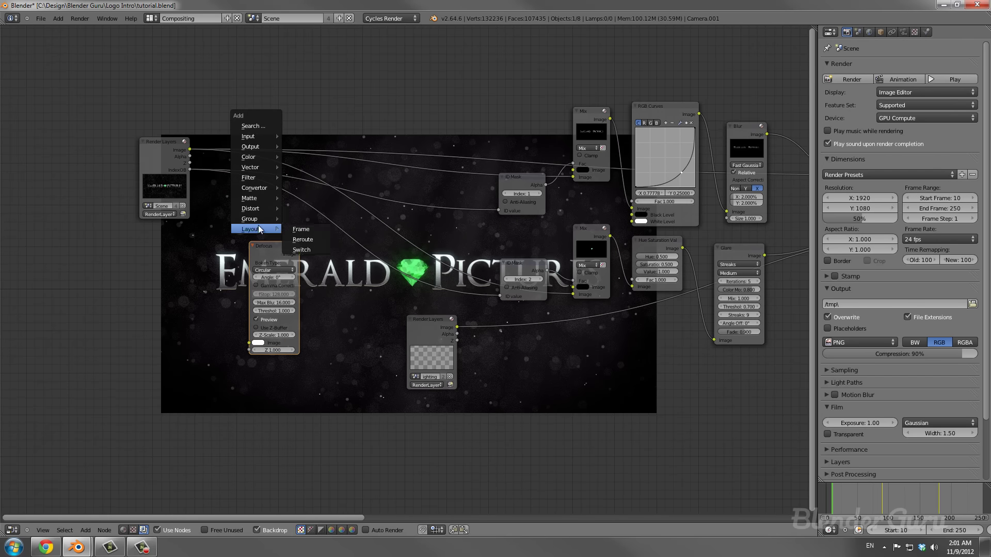
left_click(302, 240)
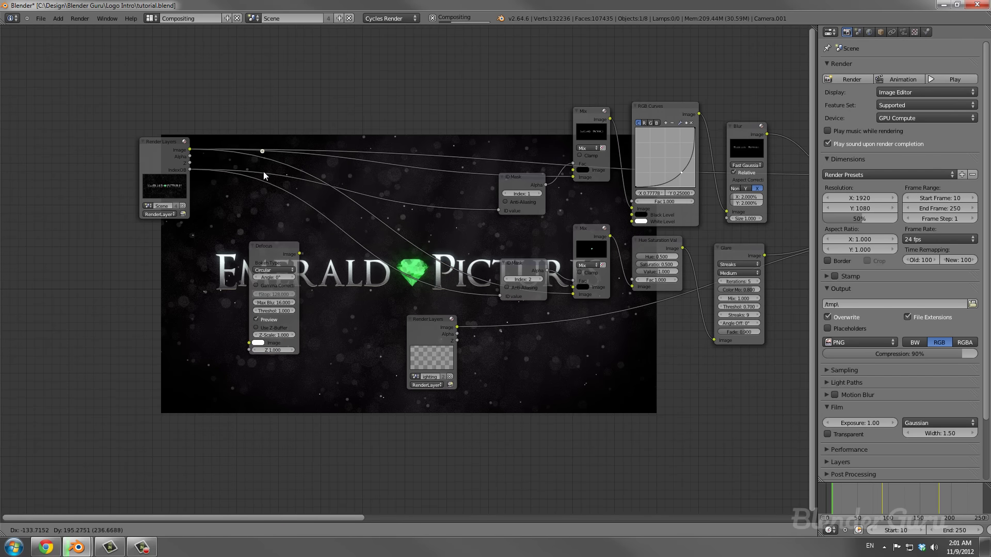
left_click(280, 173)
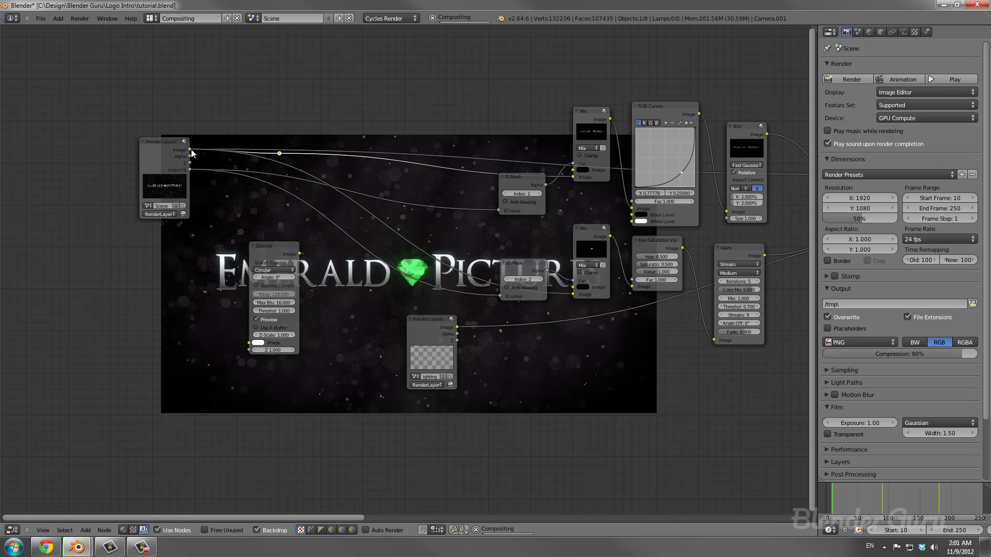
left_click_drag(190, 150, 280, 154)
left_click_drag(442, 259, 574, 294)
left_click_drag(278, 153, 664, 183)
scroll(664, 184, "down", 2)
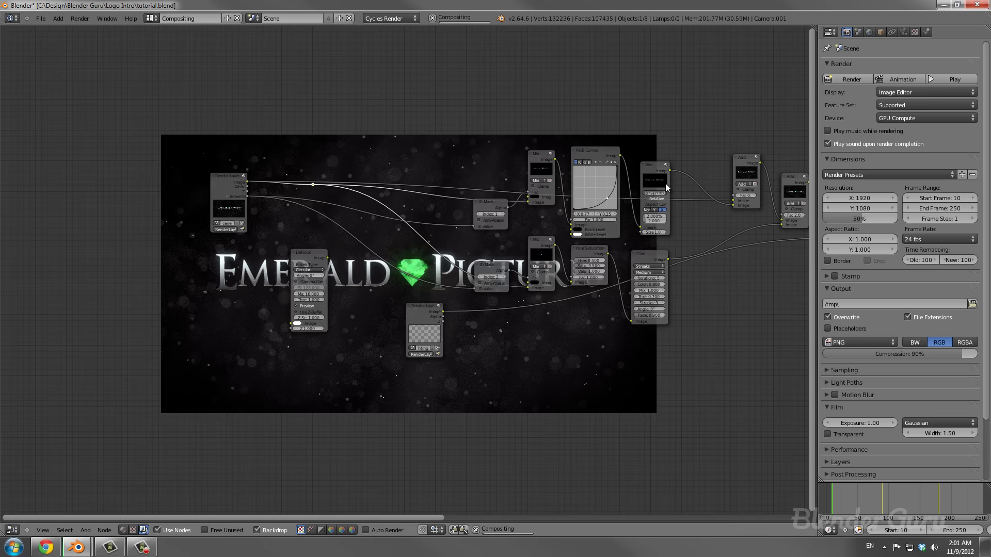
left_click_drag(326, 197, 685, 211)
Insert the Defocus node between the Render Layers and Reroute nodes and connect the Z output to its Z input.
scroll(299, 240, "up", 1)
left_click_drag(293, 251, 290, 240)
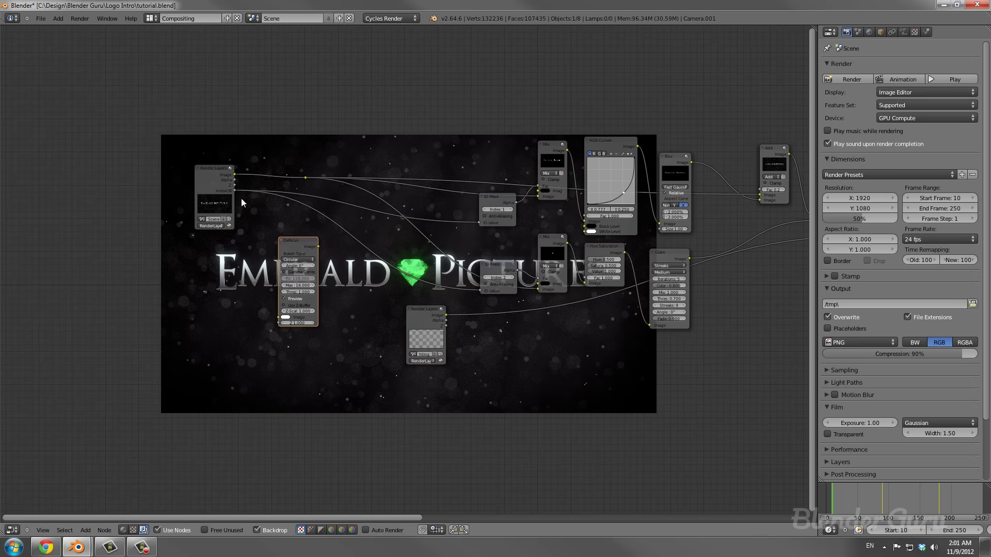
left_click_drag(211, 188, 164, 196)
key("g")
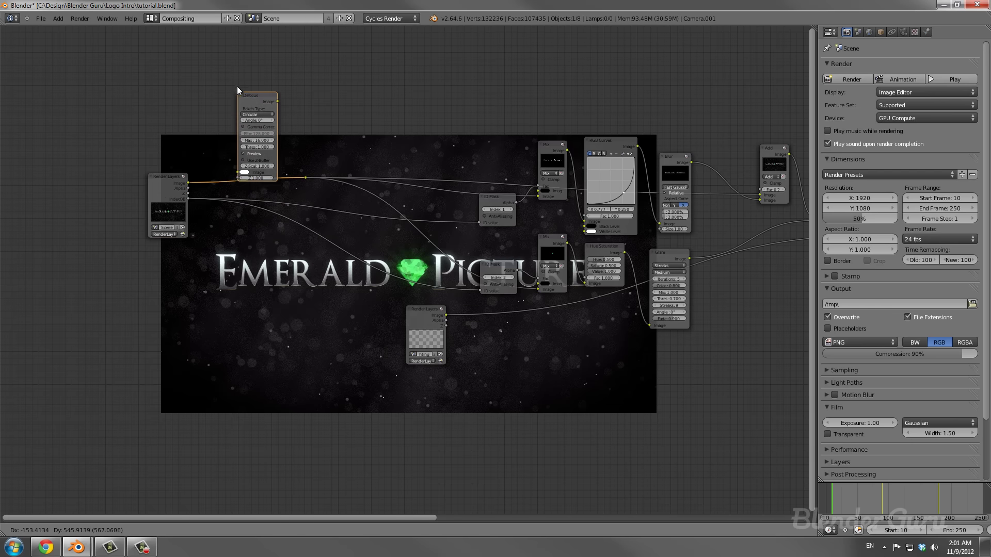
left_click(239, 140)
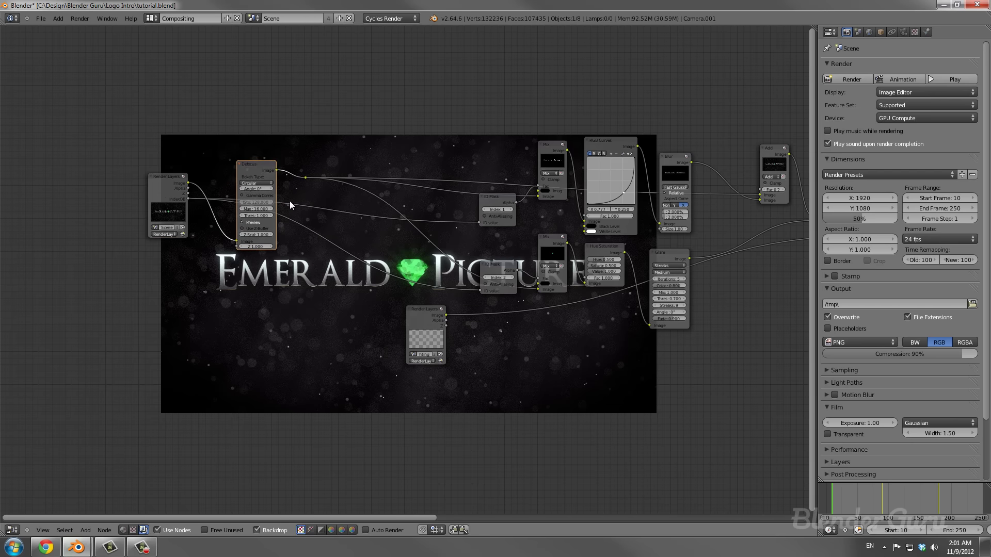
scroll(290, 201, "up", 2)
left_click_drag(131, 175, 192, 240)
Disable Preview and enable Use Z-Buffer on the Defocus node.
scroll(194, 240, "up", 1)
scroll(287, 261, "up", 2)
left_click(181, 198)
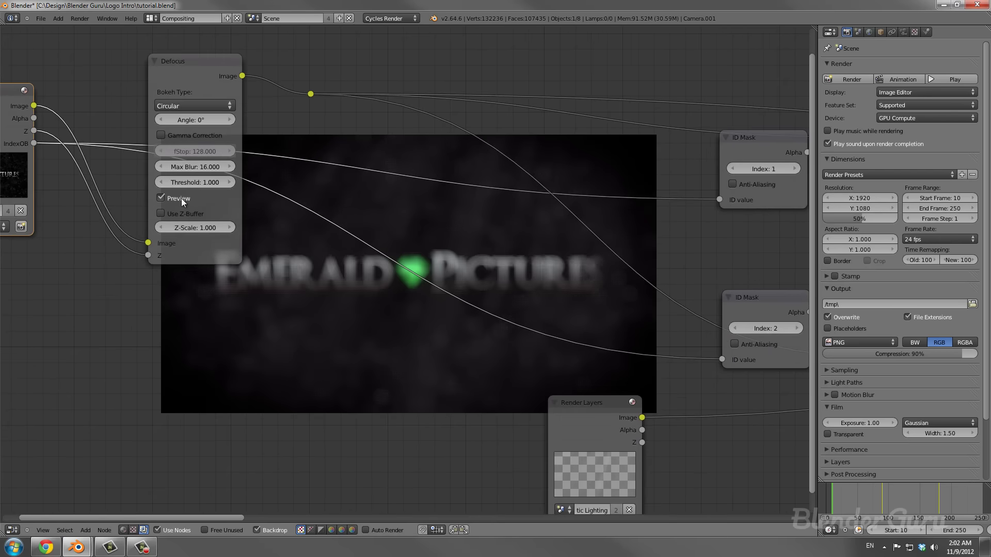
left_click(178, 210)
scroll(220, 203, "up", 1)
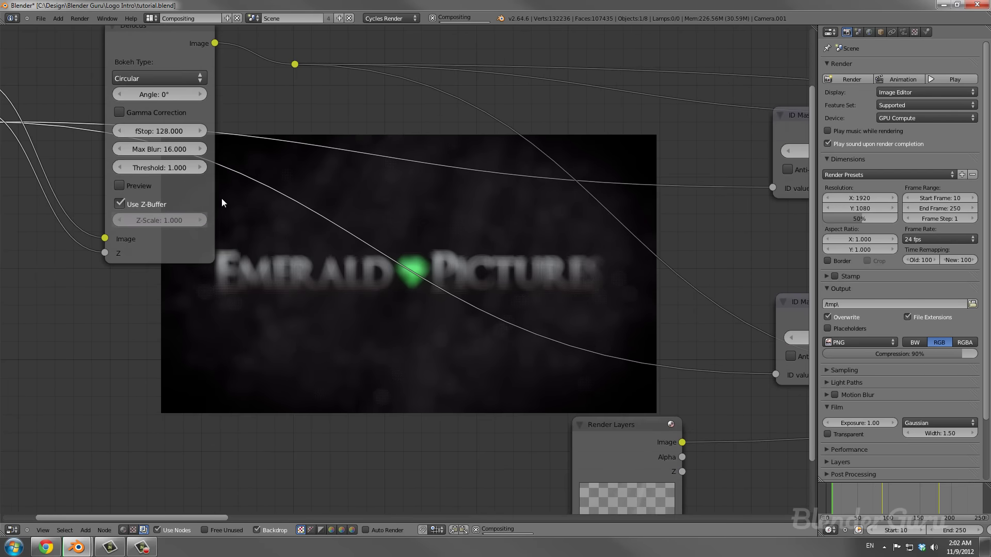
Set the Defocus node's fStop to 5 and its Max Blur to 32.
left_click(160, 130)
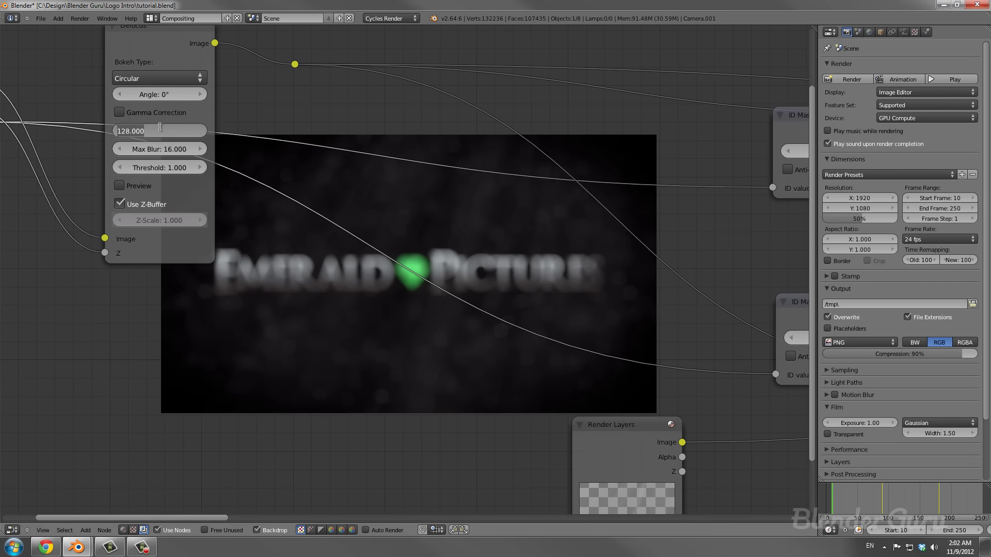
type("5")
key("Return")
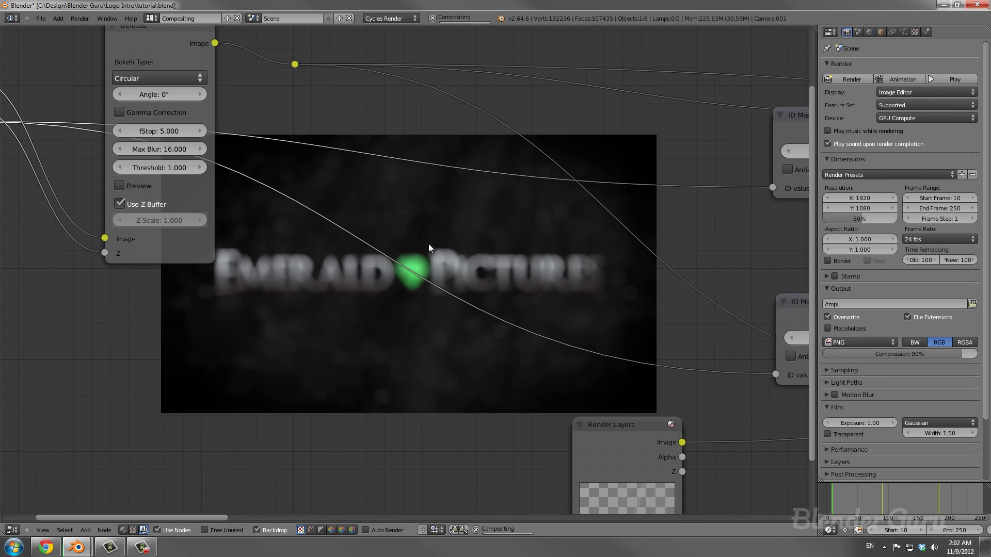
scroll(206, 113, "down", 2)
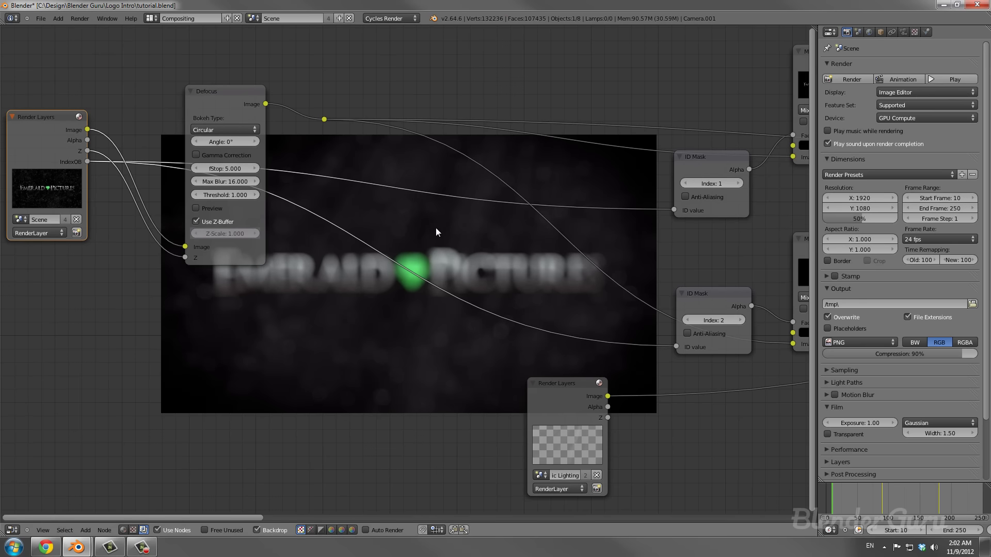
scroll(438, 294, "up", 1)
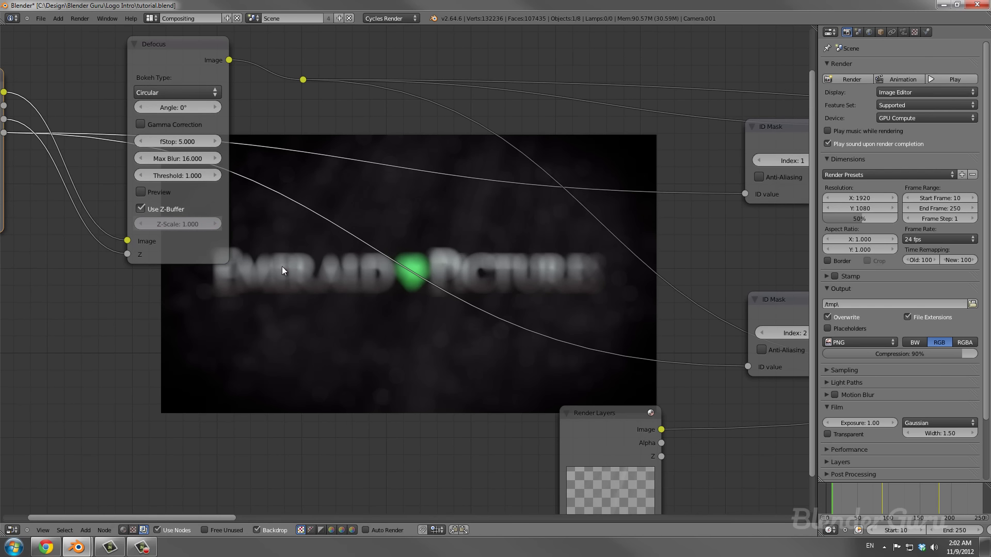
left_click(172, 156)
type("32")
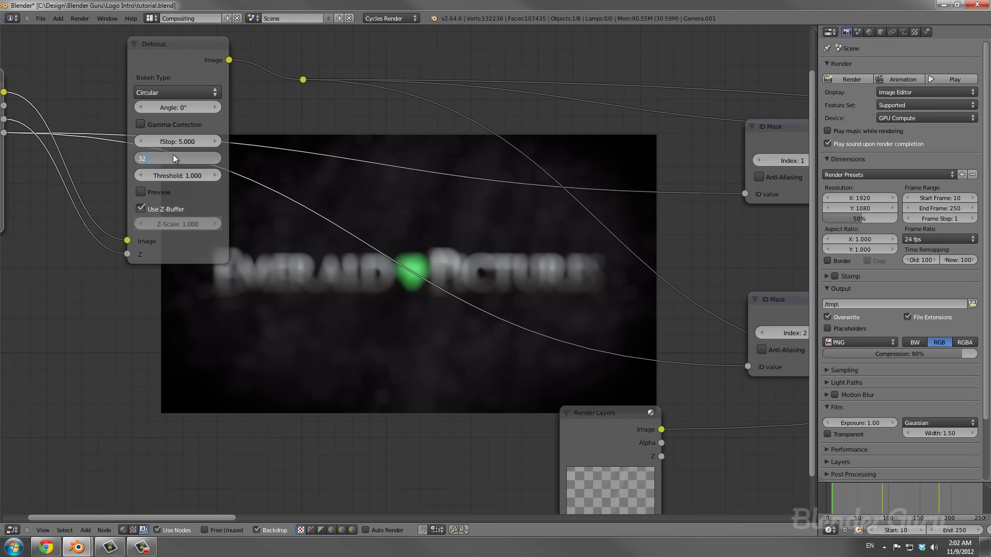
key("Return")
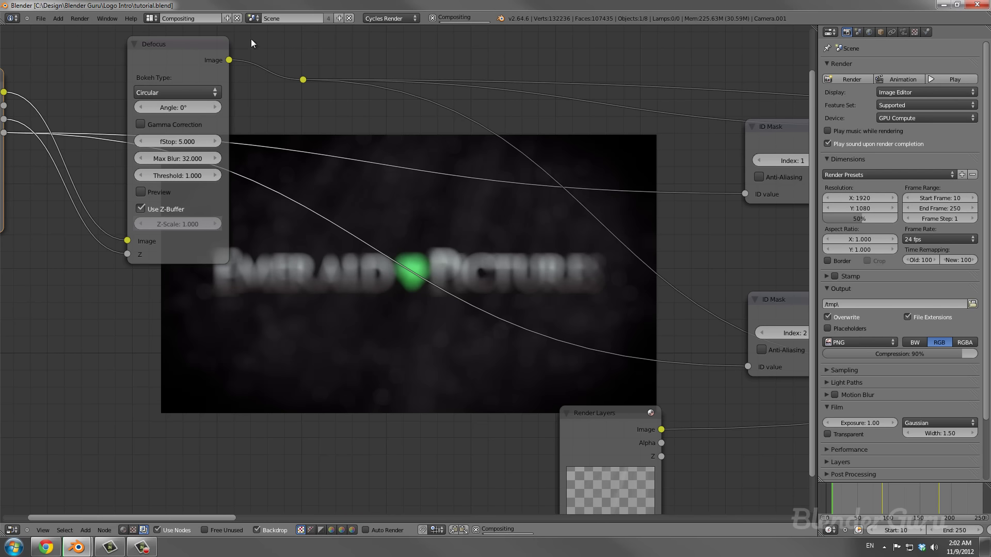
Switch to the Default layout, save the file, render frame 10 and leave the render.
left_click(149, 18)
left_click(205, 65)
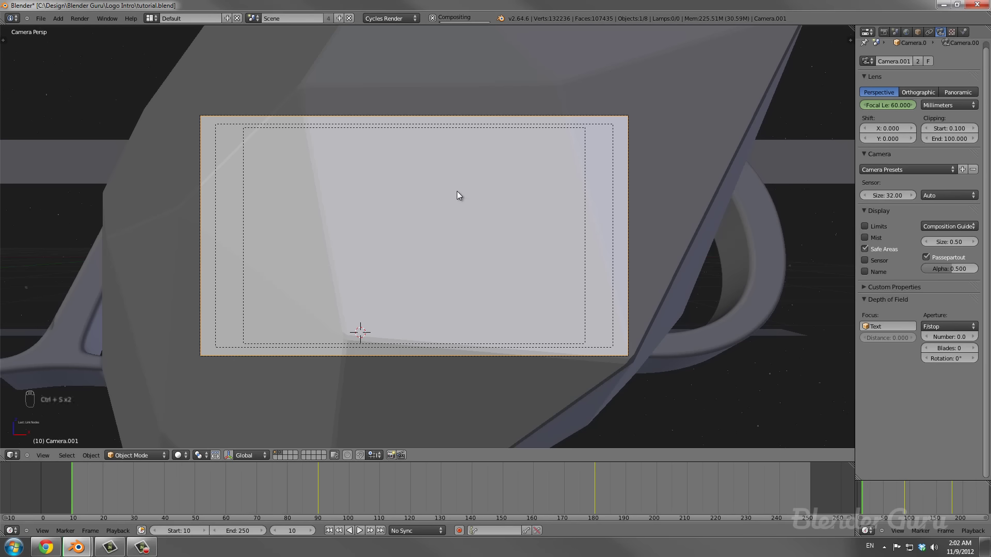
key("ctrl+s")
key("ctrl+s")
key("F12")
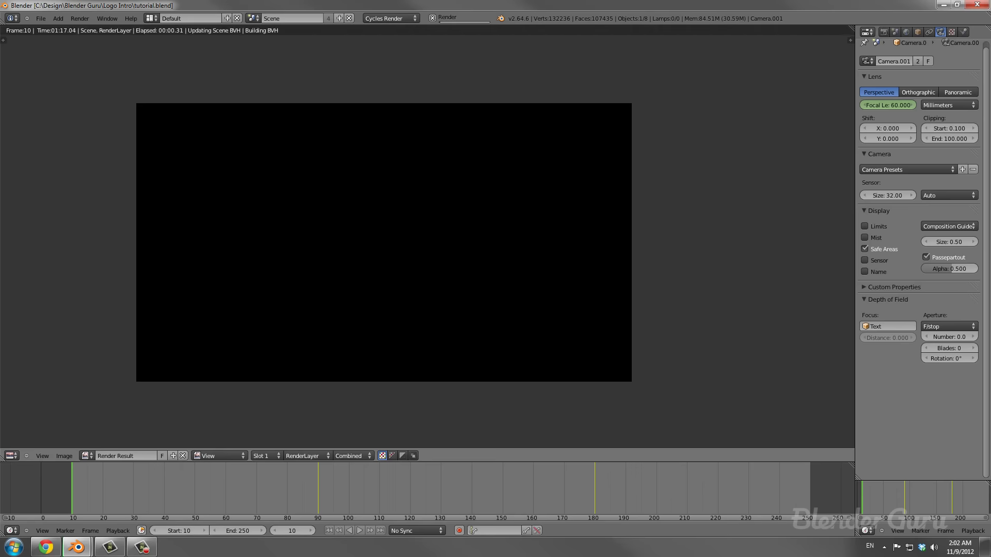
left_click_drag(628, 353, 619, 354)
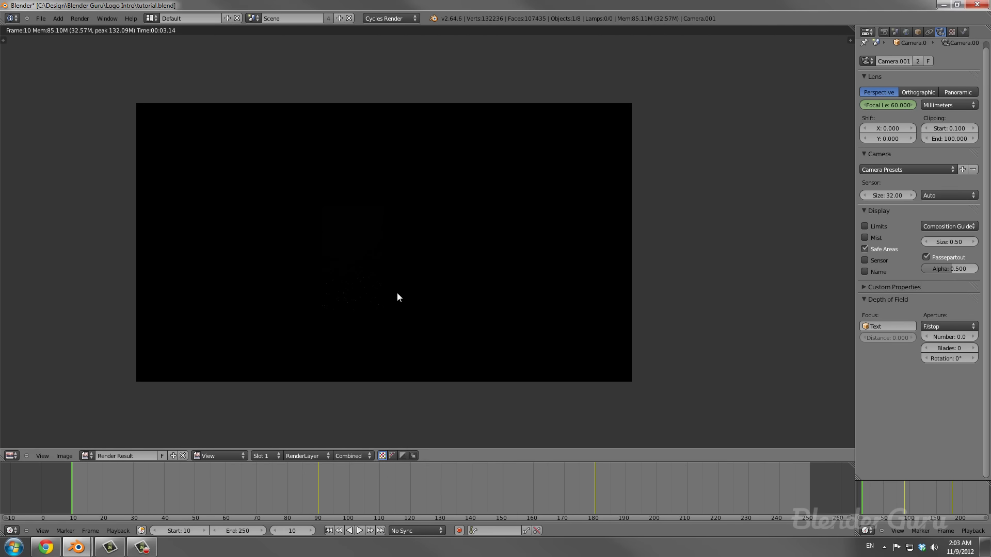
key("Escape")
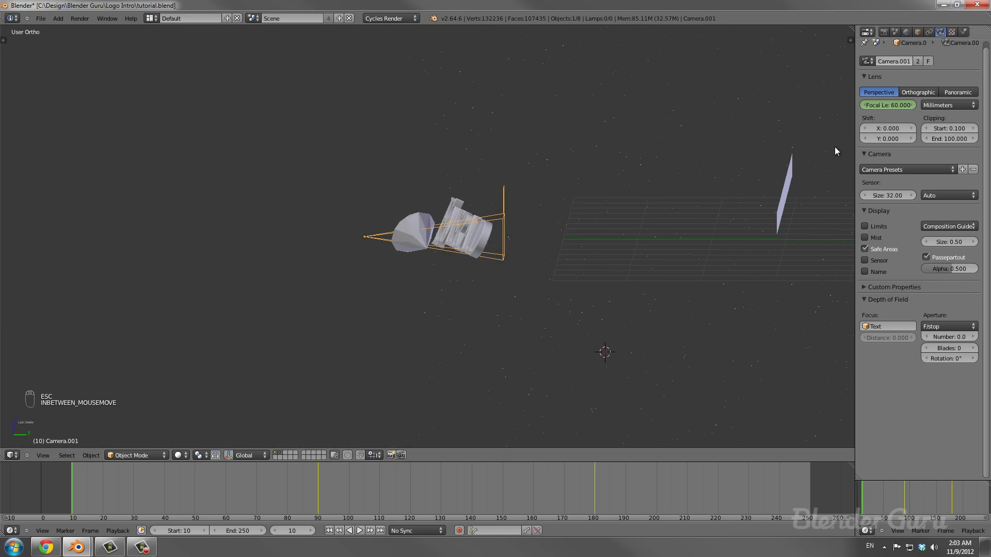
Change the camera's depth of field aperture type to Radius and save the file.
left_click(949, 327)
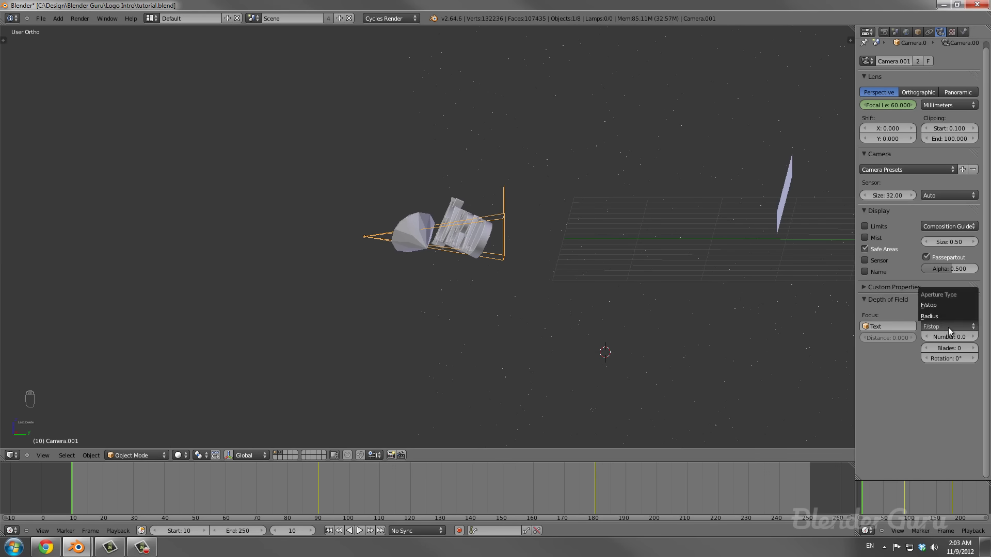
left_click(949, 328)
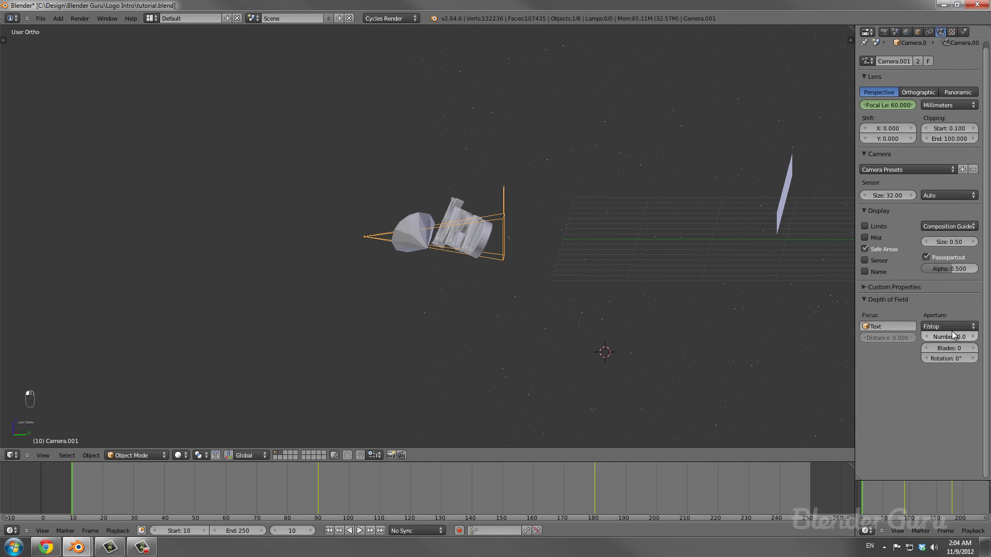
left_click(950, 327)
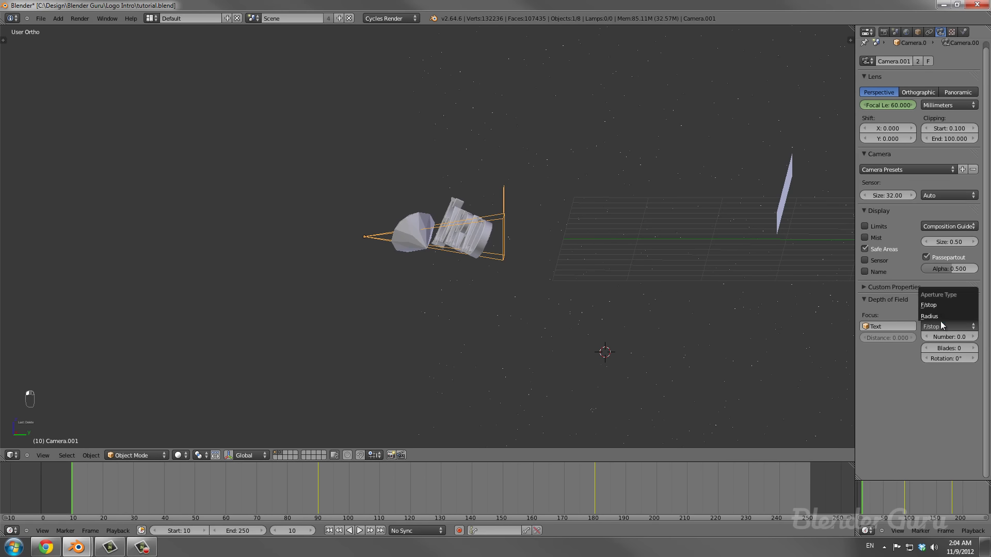
left_click(940, 317)
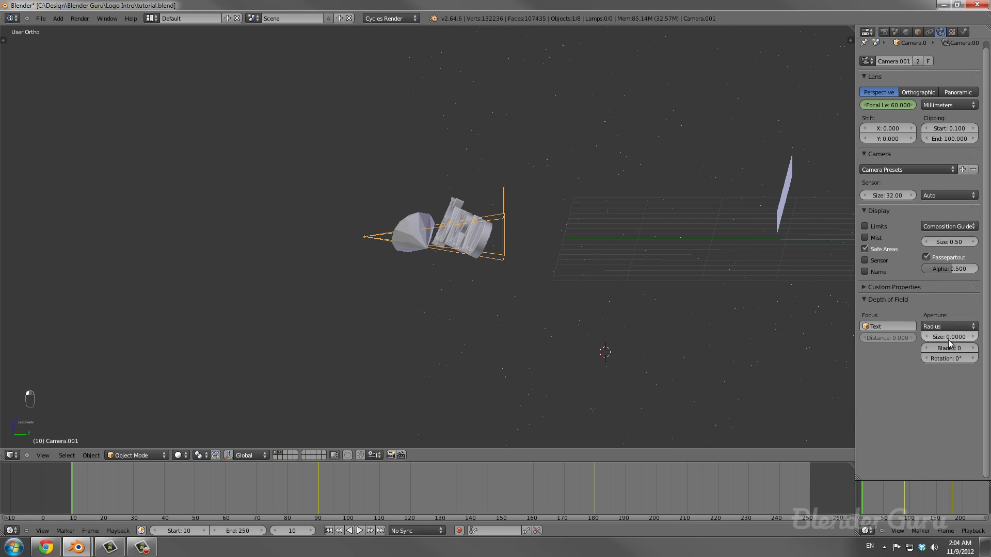
key("ctrl+s")
left_click(592, 293)
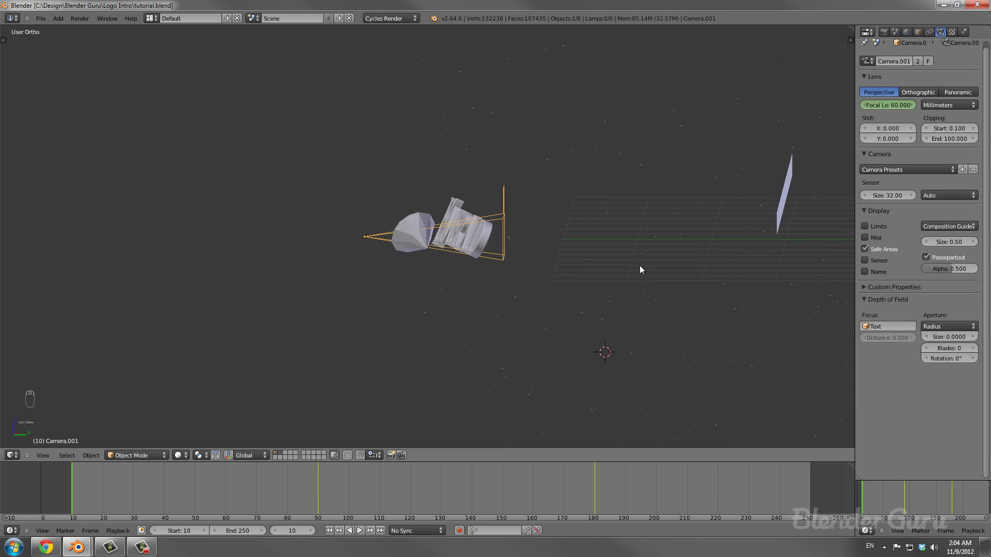
Render frame 10 to examine the gem up close, bring up the World settings and cancel the render.
key("F12")
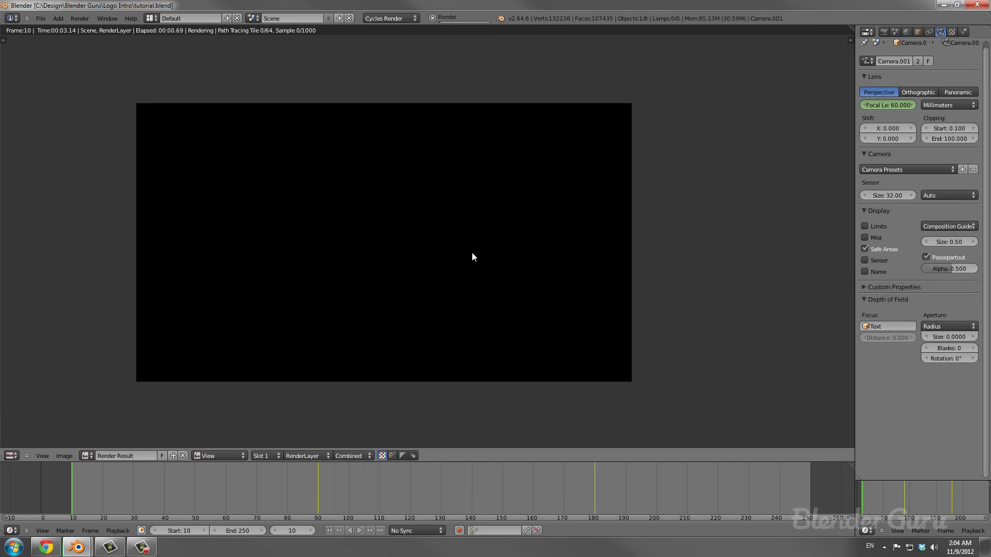
scroll(391, 286, "up", 2)
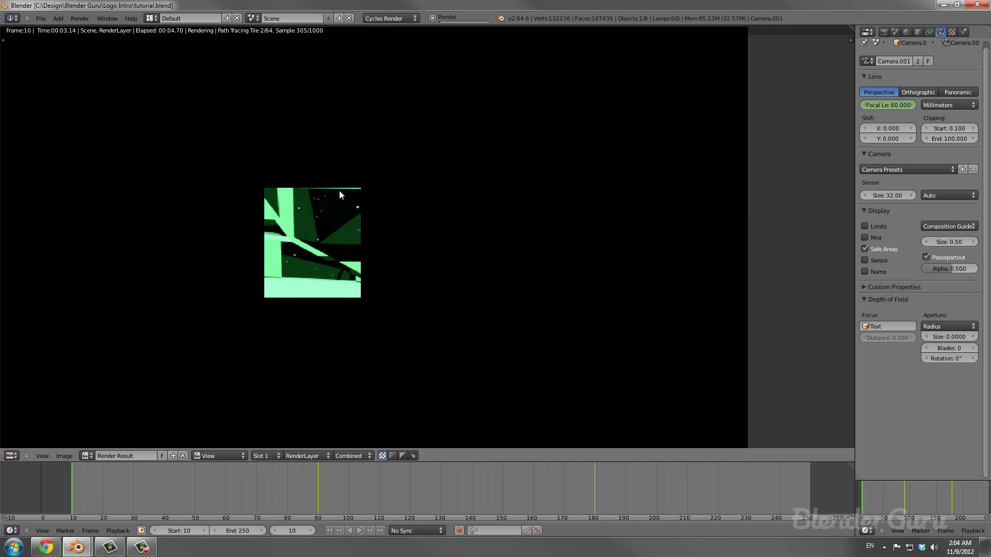
scroll(428, 248, "down", 1)
scroll(551, 228, "down", 1)
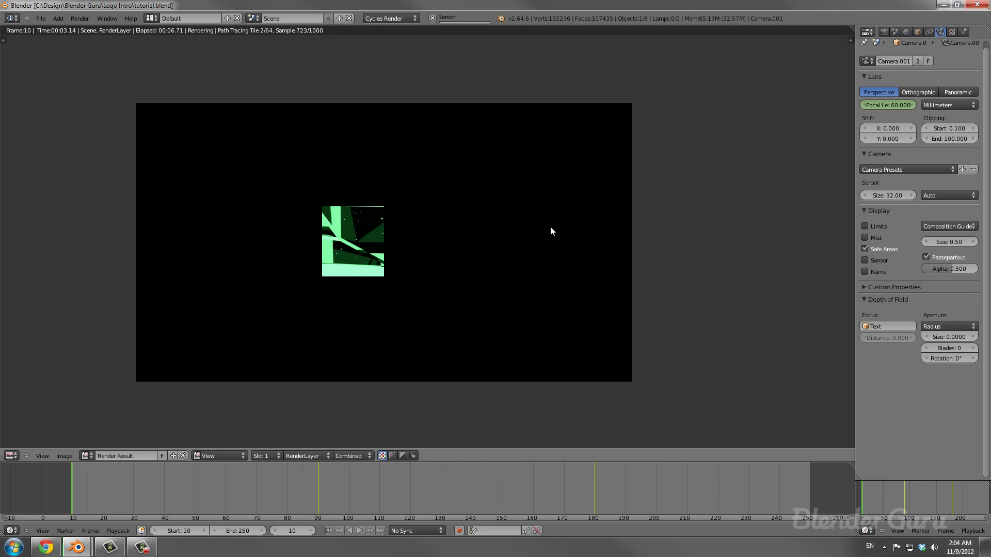
left_click(906, 31)
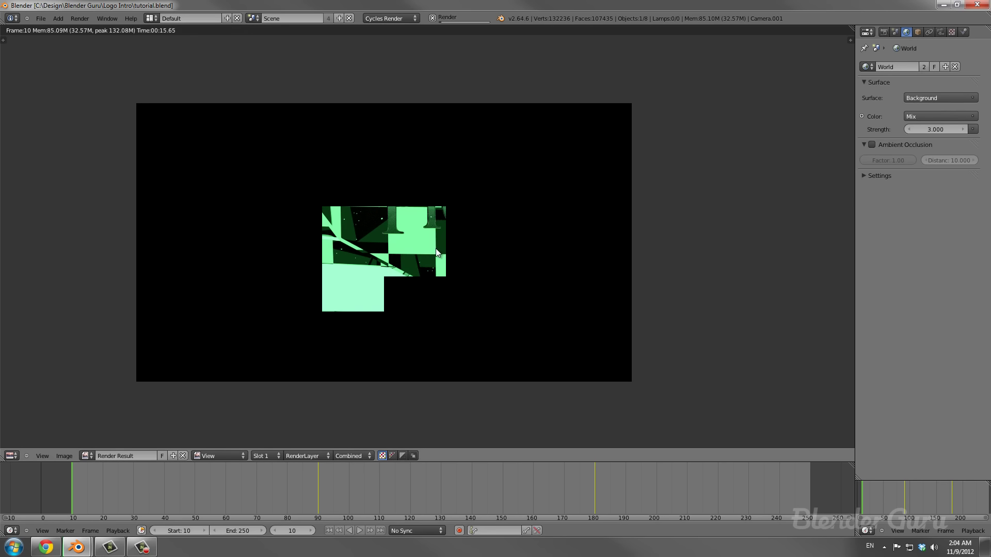
key("Escape")
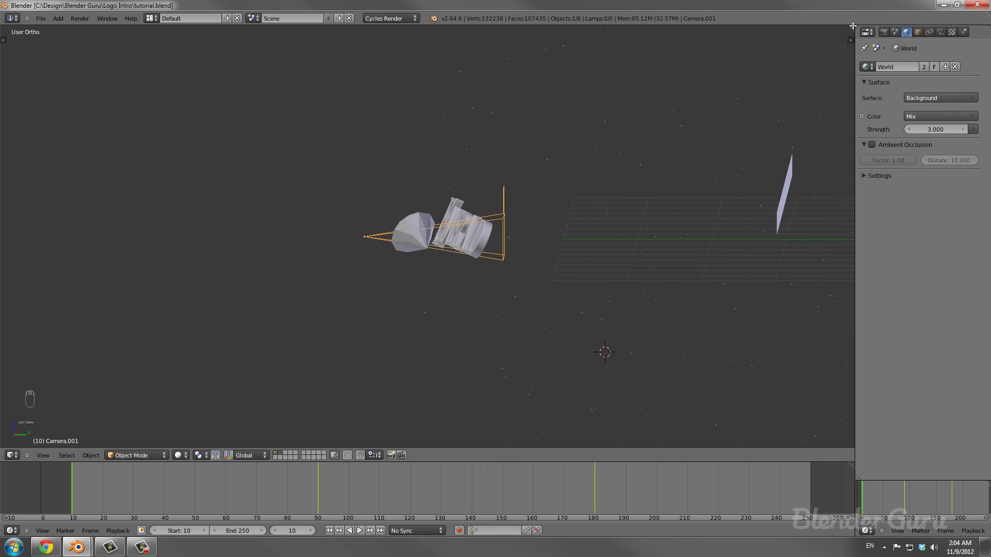
Split the 3D view and turn the new area into a Node Editor showing the World shader's Background and World Output nodes.
left_click_drag(851, 27, 506, 434)
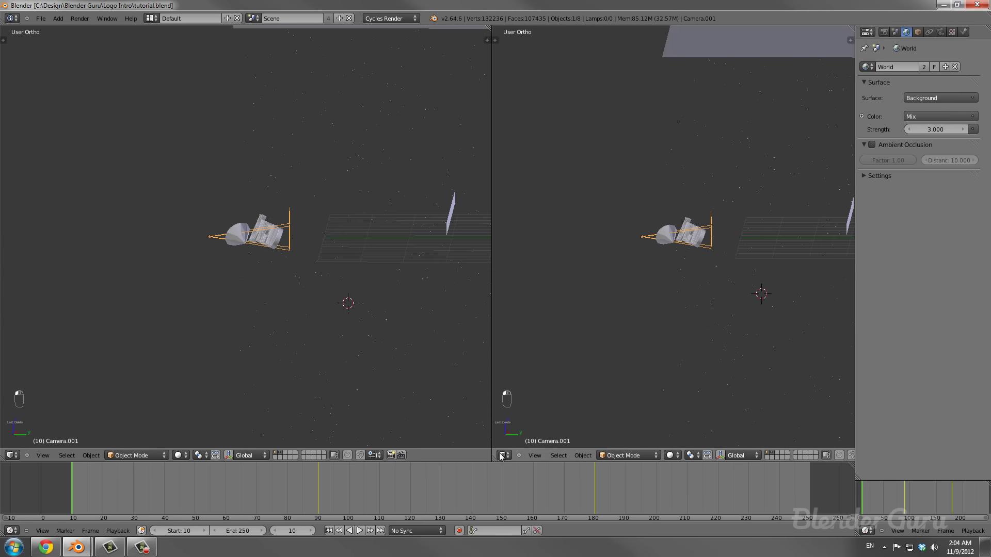
left_click(501, 456)
left_click(562, 344)
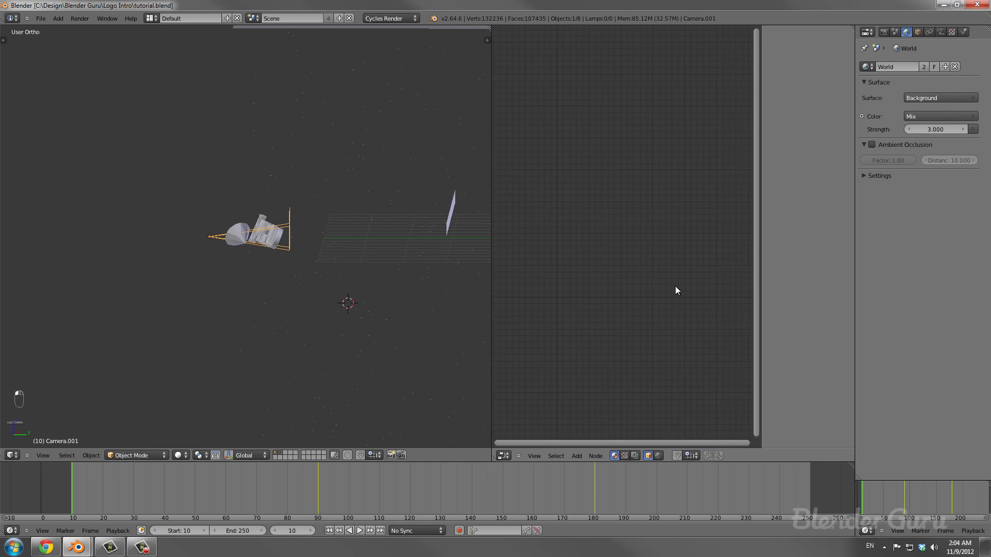
left_click(656, 456)
middle_click_drag(653, 365, 545, 187, "ctrl")
scroll(556, 212, "down", 4, "ctrl")
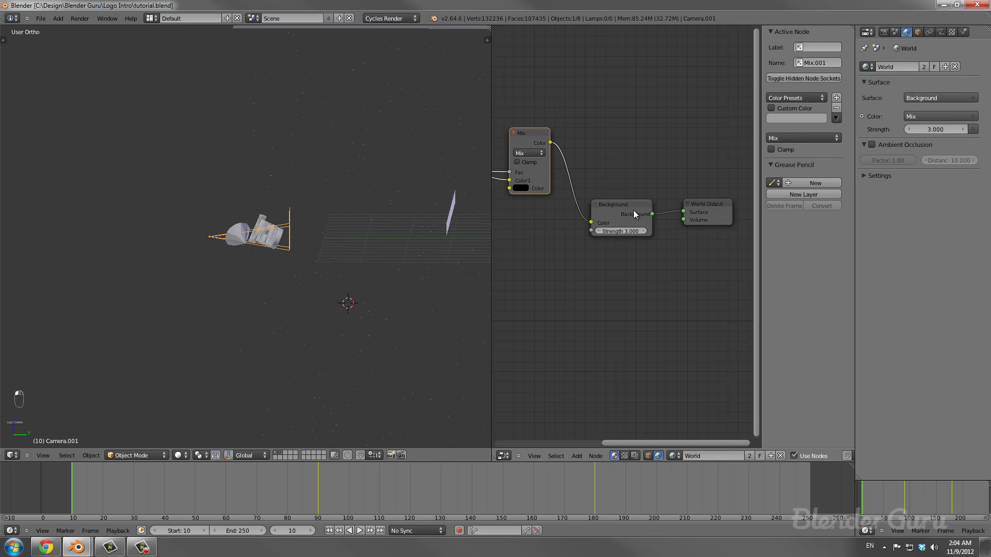
middle_click_drag(634, 210, 590, 209)
scroll(578, 221, "up", 2)
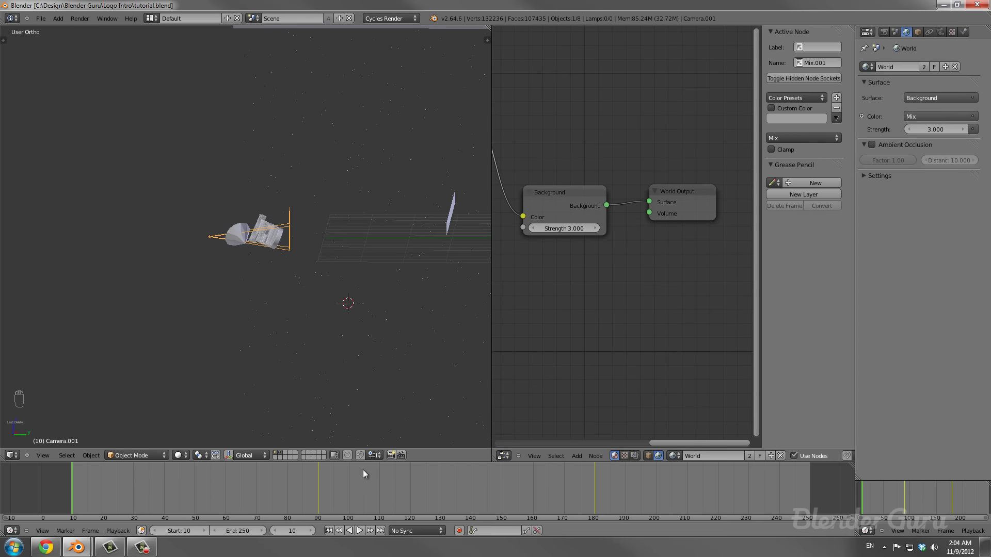
Animate the World Background node's strength with keyframes of 3.000 at frame 160 and 0.000 at frame 140.
left_click_drag(330, 497, 471, 493)
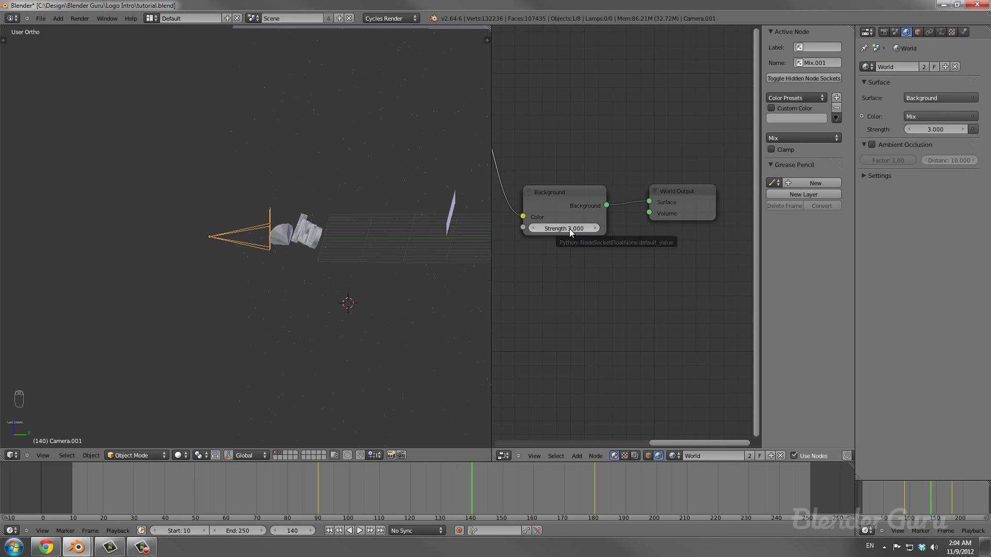
mouse_move(476, 490)
left_mouse_down()
mouse_move(534, 490)
mouse_move(473, 493)
left_mouse_up()
key("i")
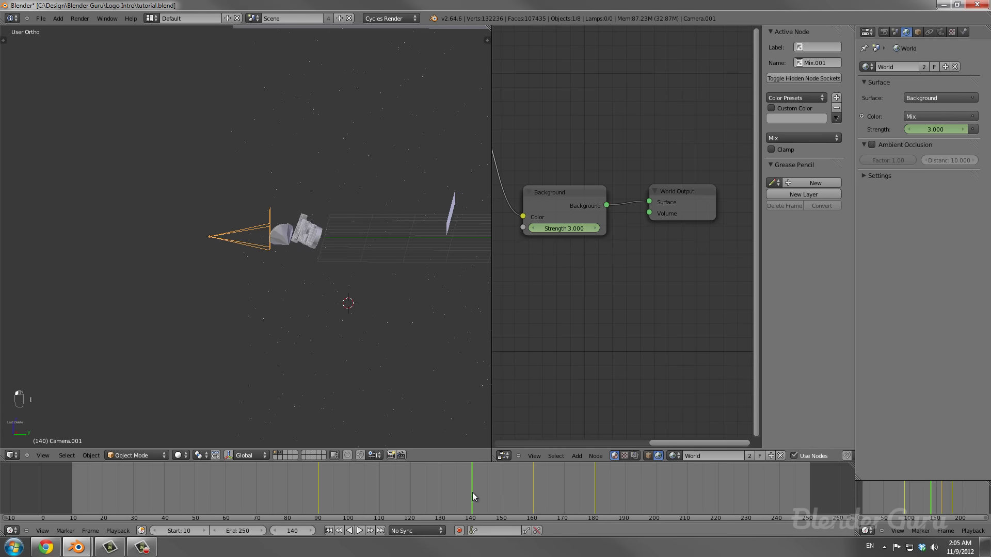
key("i")
left_click(569, 225)
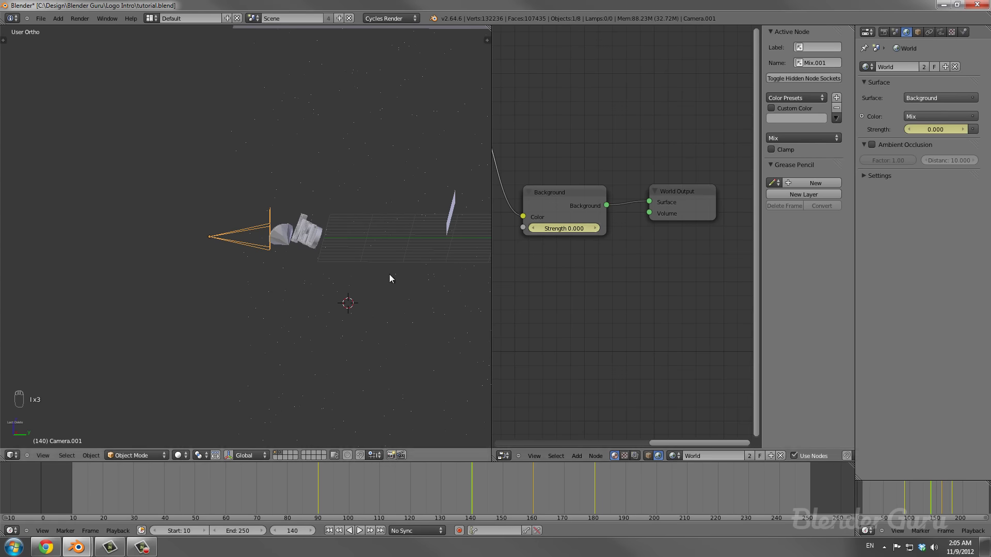
Save the file, render frame 47 to inspect the light seen through the gem, and leave the render.
key("ctrl+s")
key("F12")
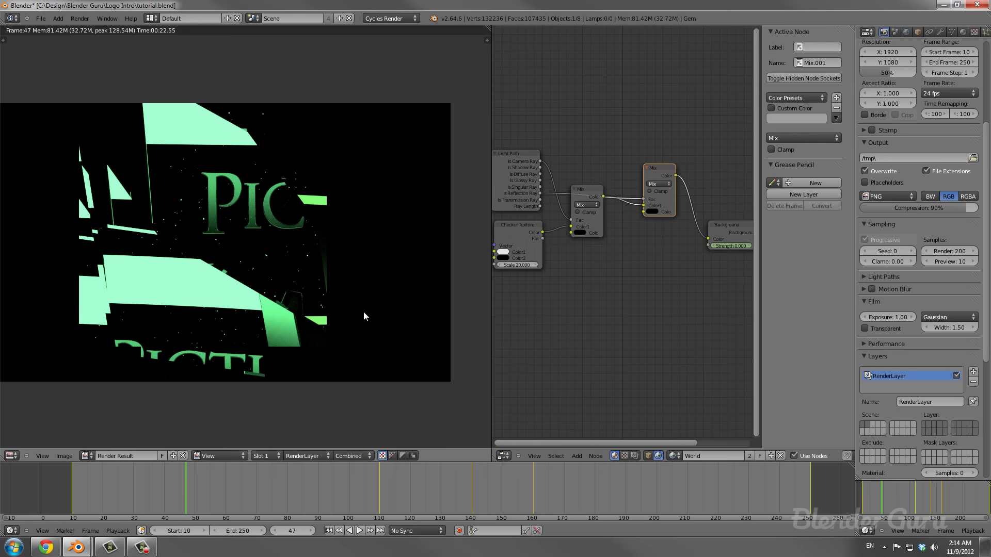
middle_click_drag(363, 311, 376, 307)
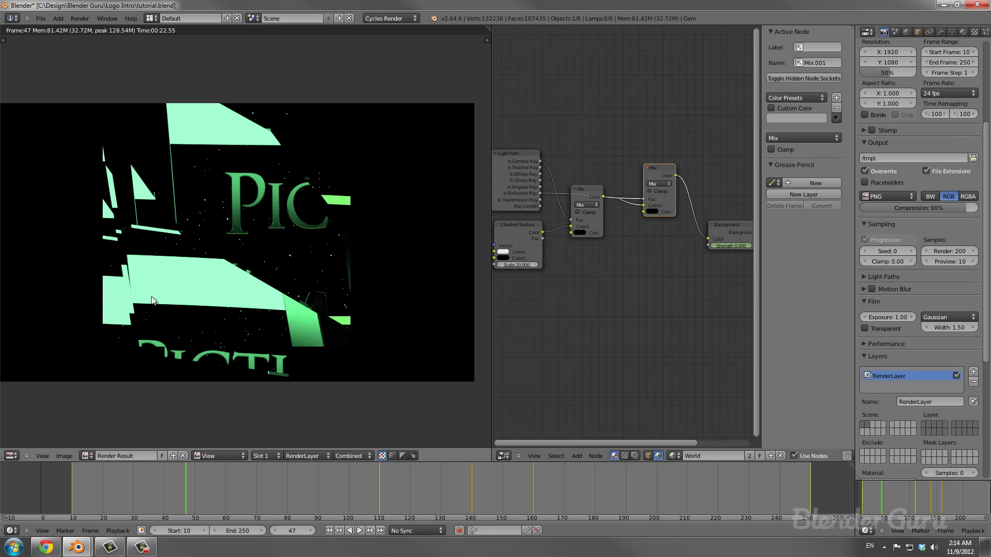
key("Escape")
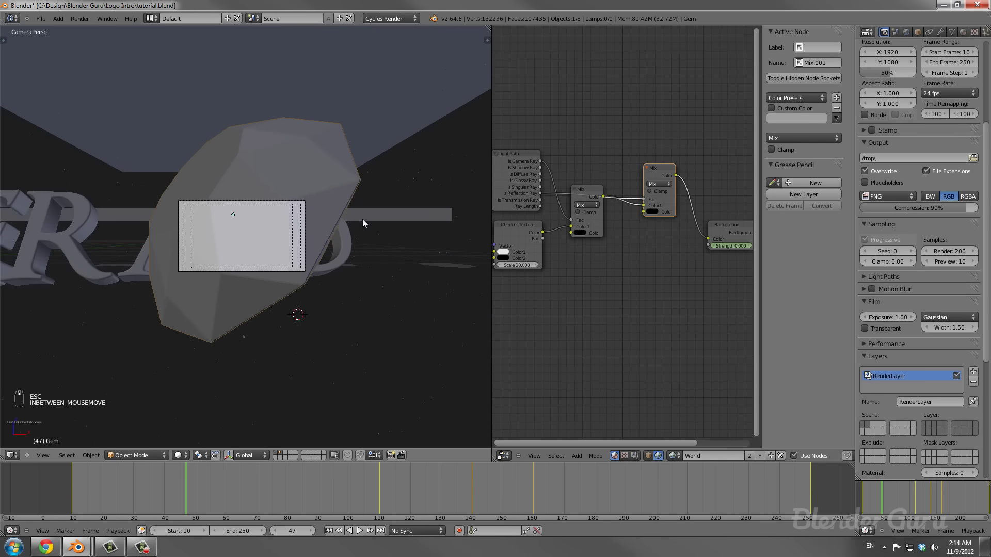
Turn off Transmission in the ray visibility of both long narrow light planes.
right_click(398, 216)
left_click(917, 32)
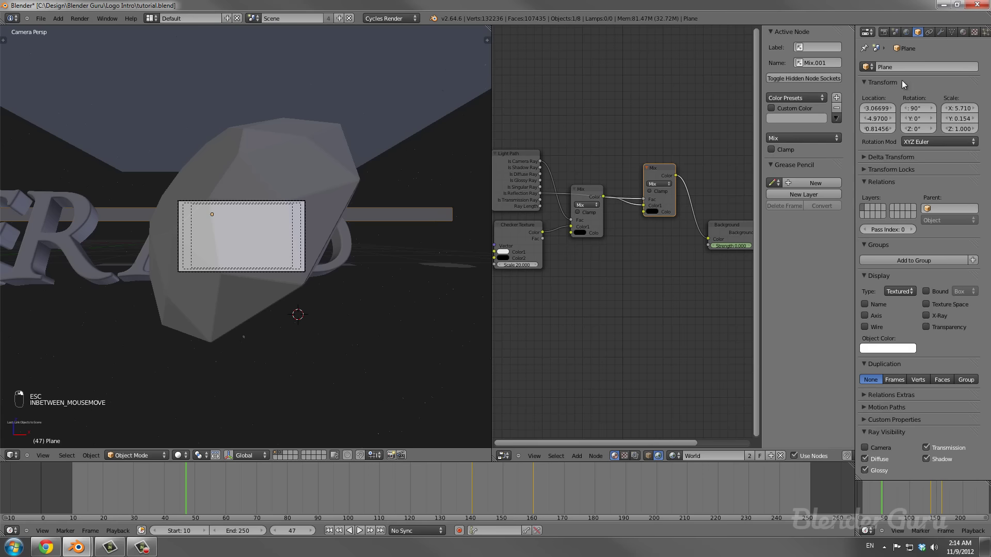
middle_click_drag(397, 258, 377, 266)
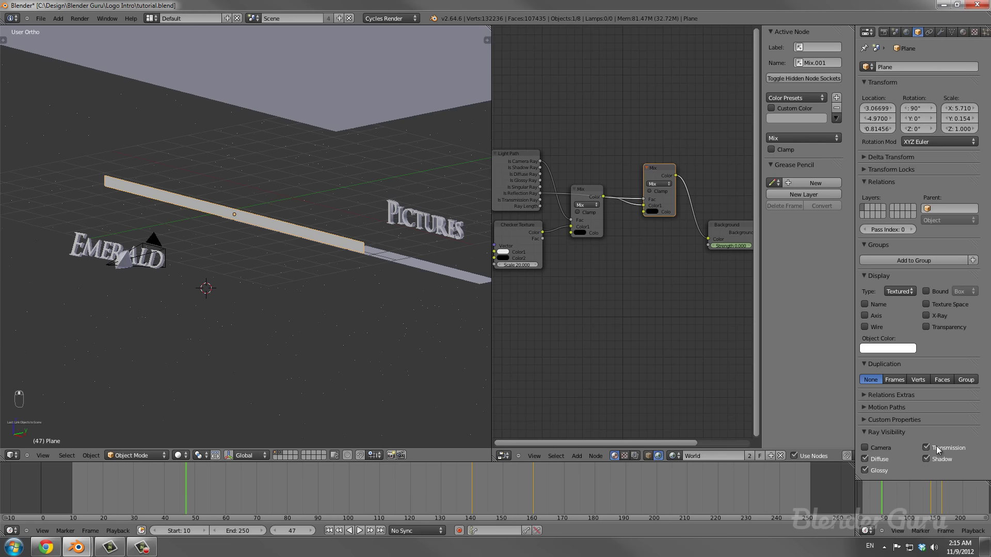
right_click(476, 282)
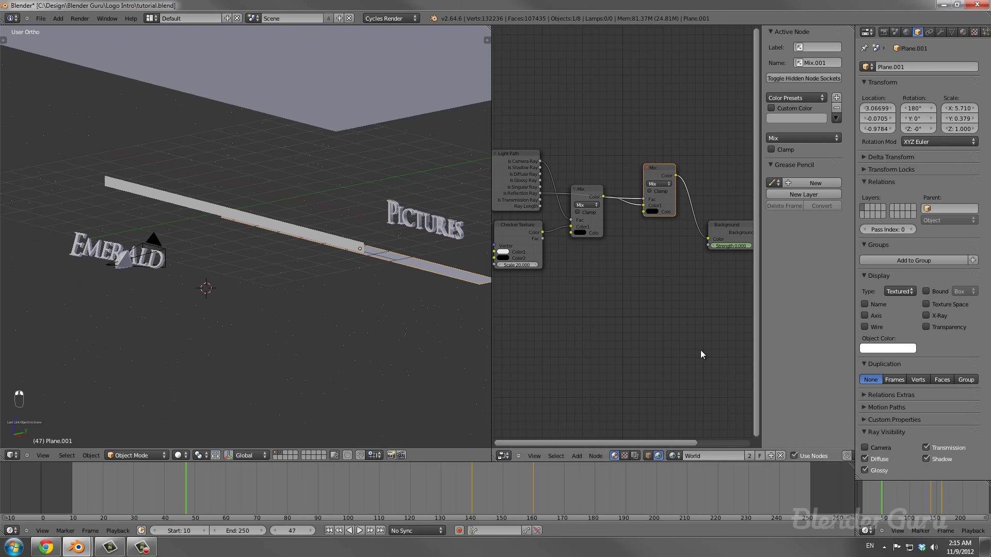
left_click(960, 449)
Check the upright light plane against the moving EMERALD text, and keyframe the plane's location at frame 250.
middle_click_drag(327, 243, 290, 234)
right_click(299, 233)
key("shift+Left")
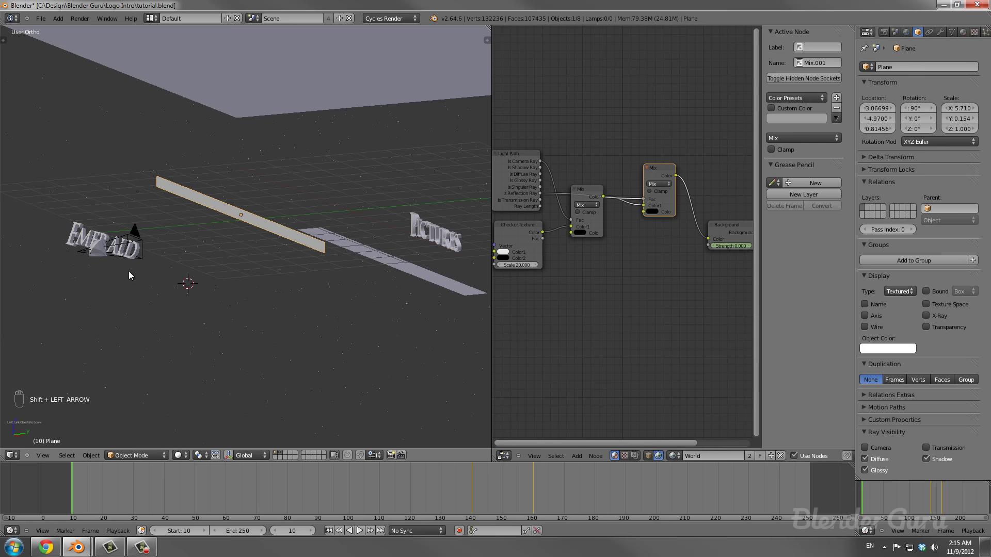
right_click(98, 253)
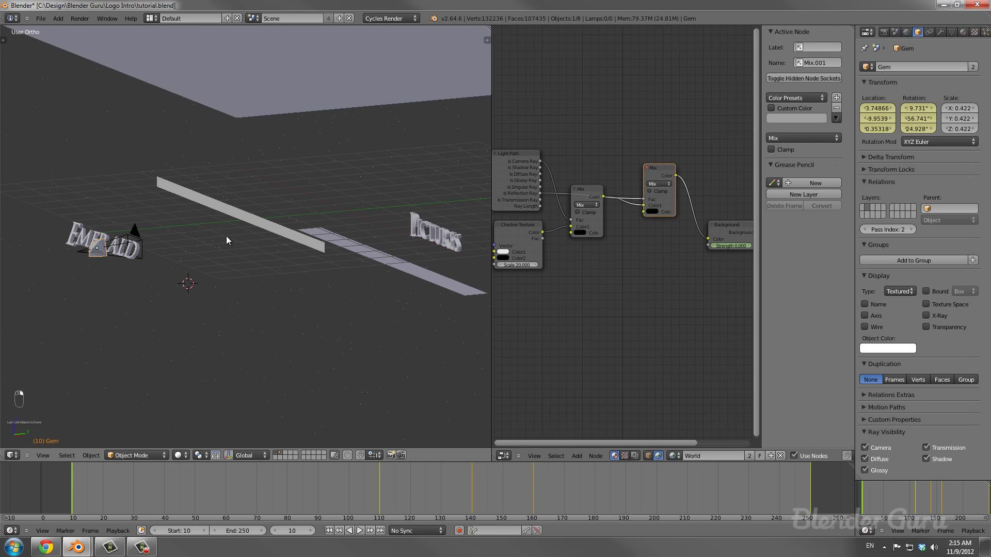
right_click(247, 219)
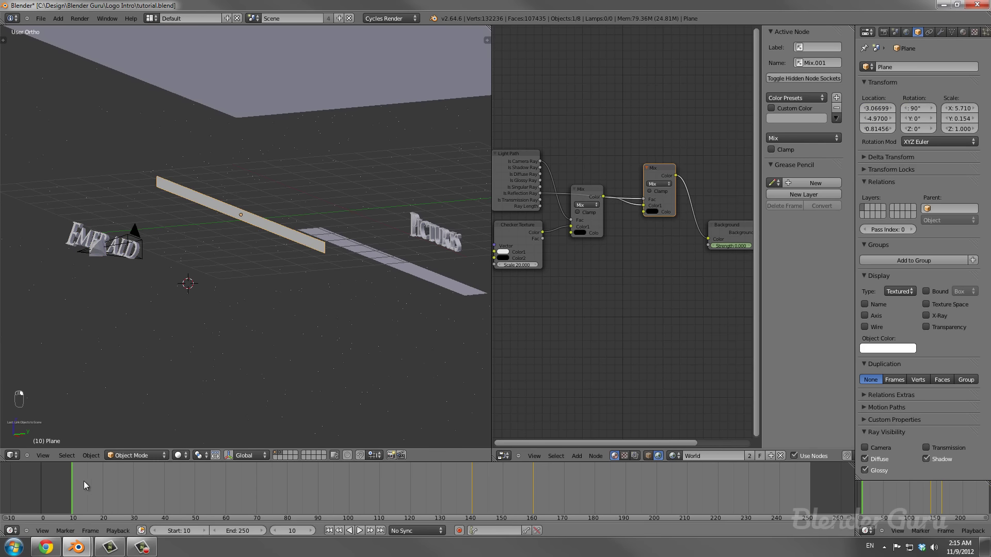
left_click_drag(73, 482, 515, 484)
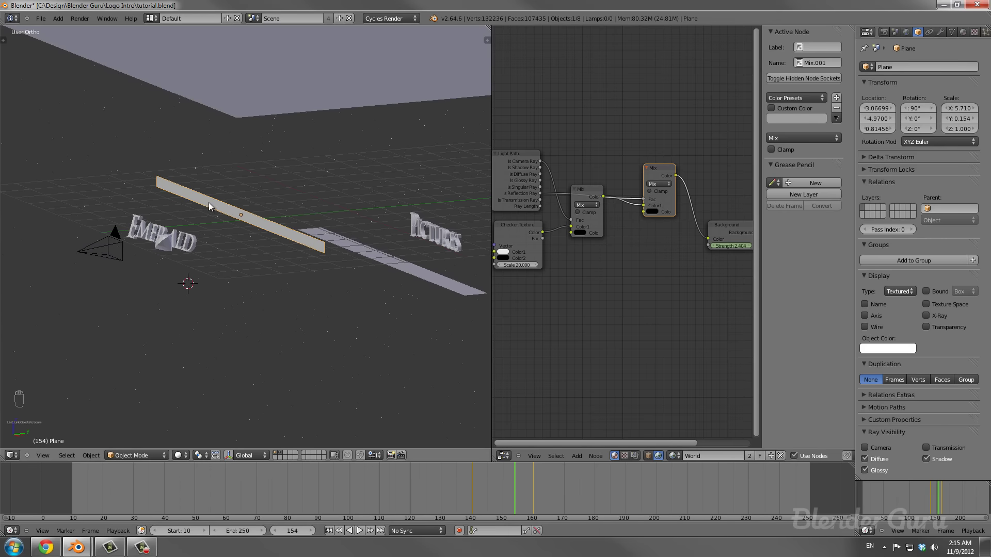
right_click(153, 234)
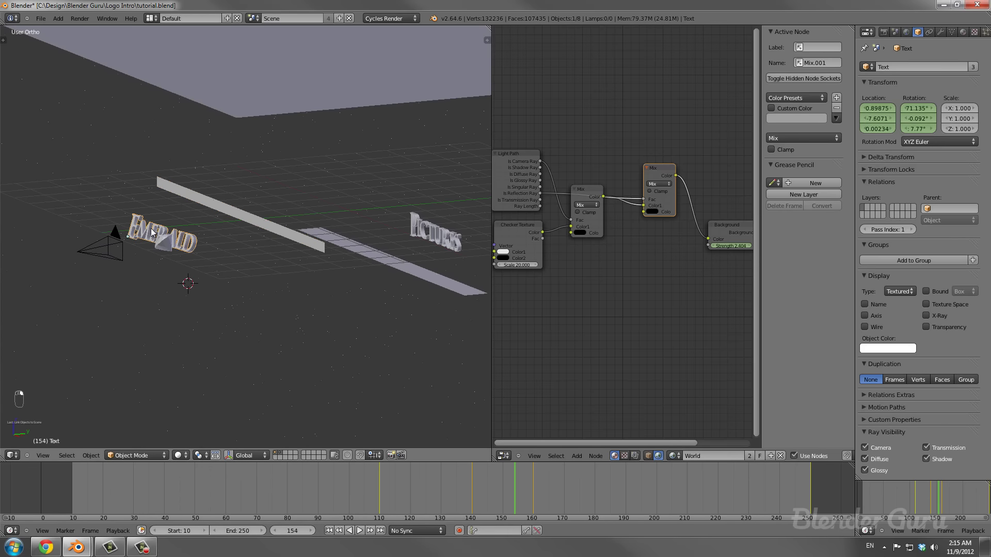
right_click(219, 212)
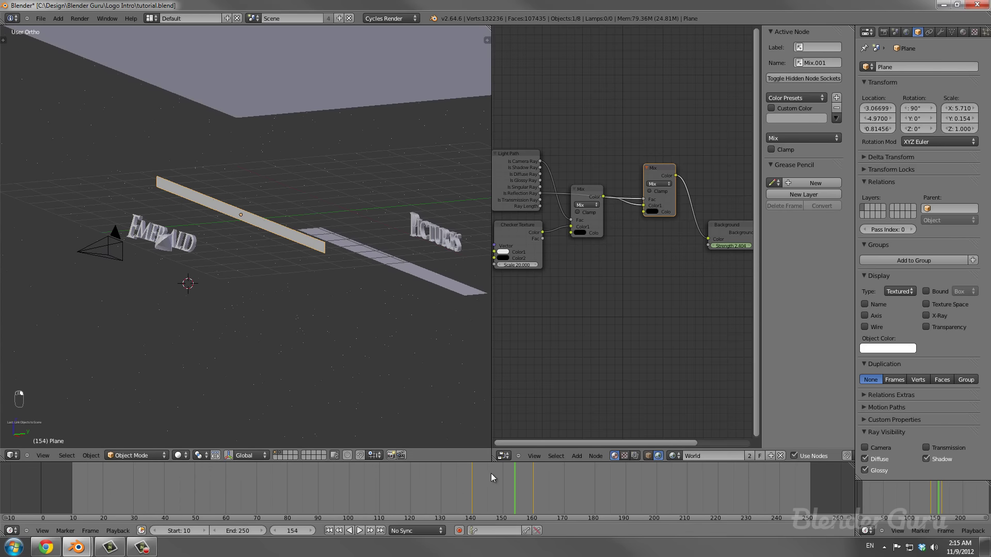
left_click_drag(479, 485, 810, 483)
key("i")
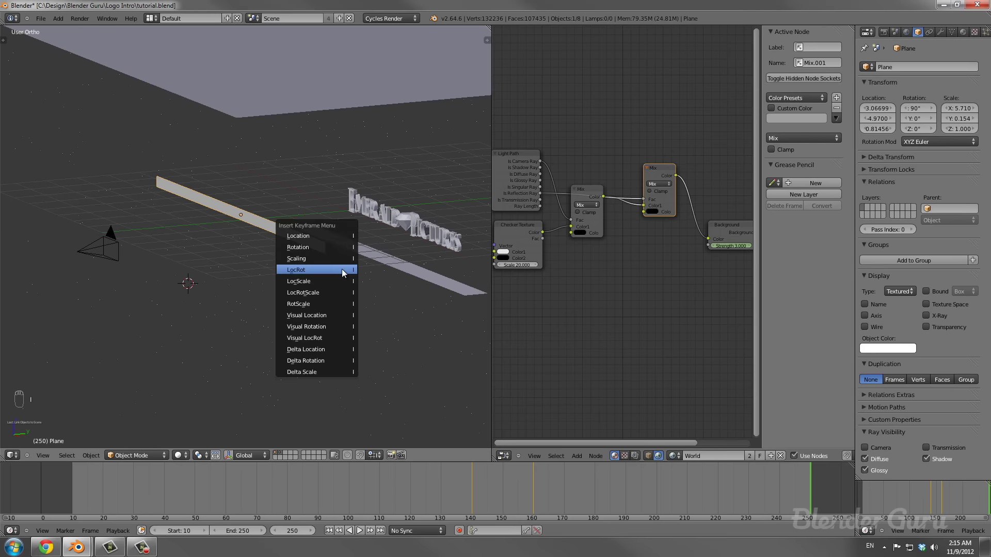
left_click(341, 240)
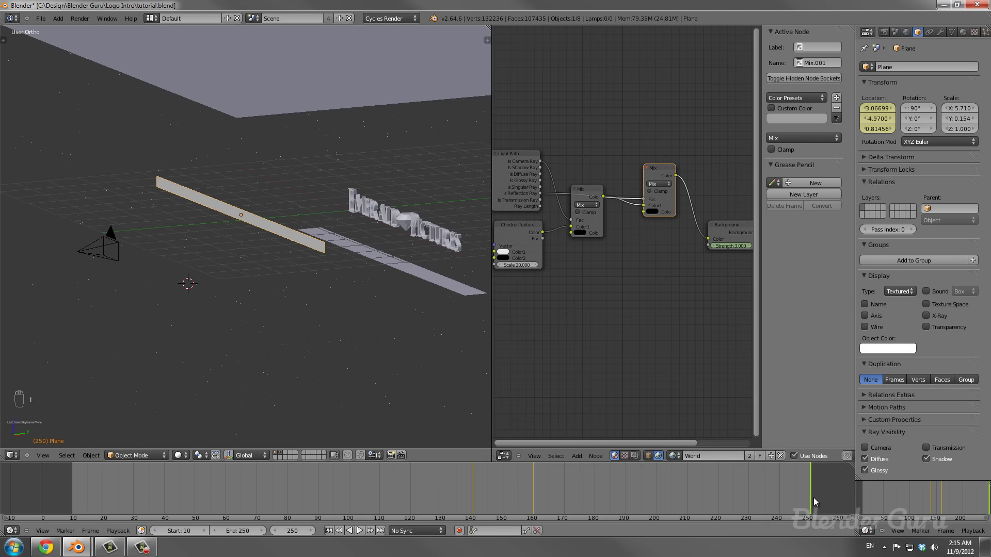
At frame 110, move the upright light plane behind the camera to about Y -13.27 and keyframe its location.
mouse_move(811, 494)
left_mouse_down()
mouse_move(334, 494)
mouse_move(386, 490)
mouse_move(379, 494)
left_mouse_up()
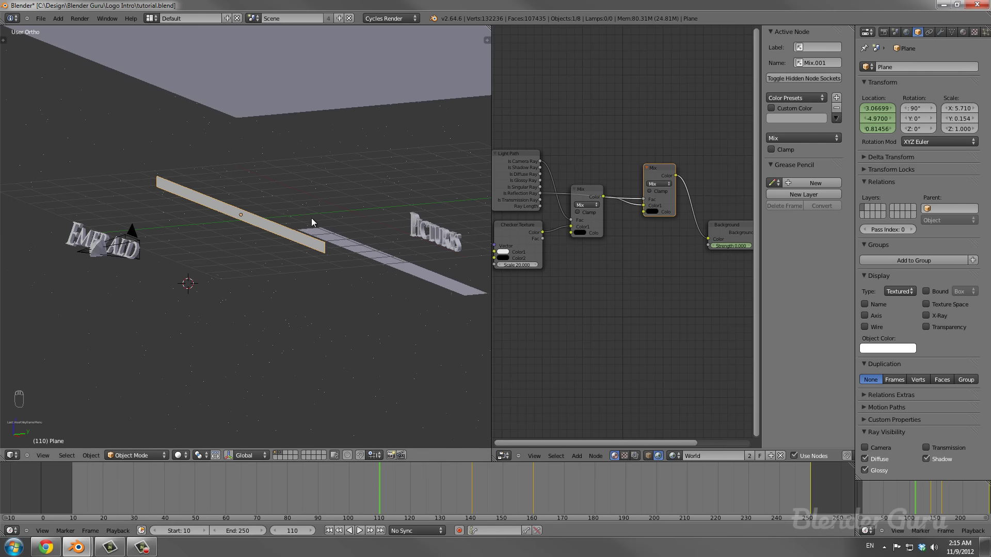
key("g")
left_click(124, 251)
middle_click_drag(124, 250, 182, 249)
key("g")
left_click(104, 253)
middle_click_drag(105, 253, 138, 255)
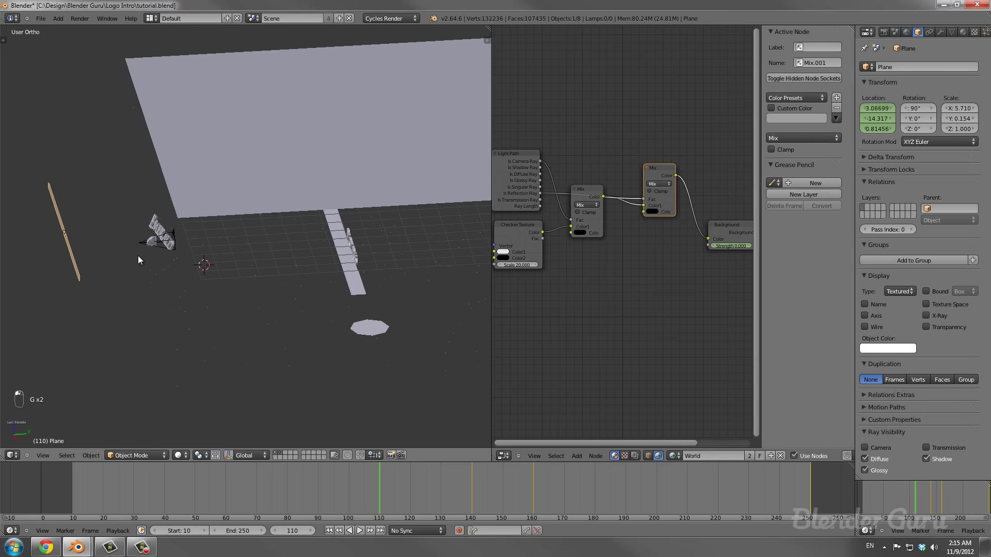
key("g")
left_click(156, 255)
key("i")
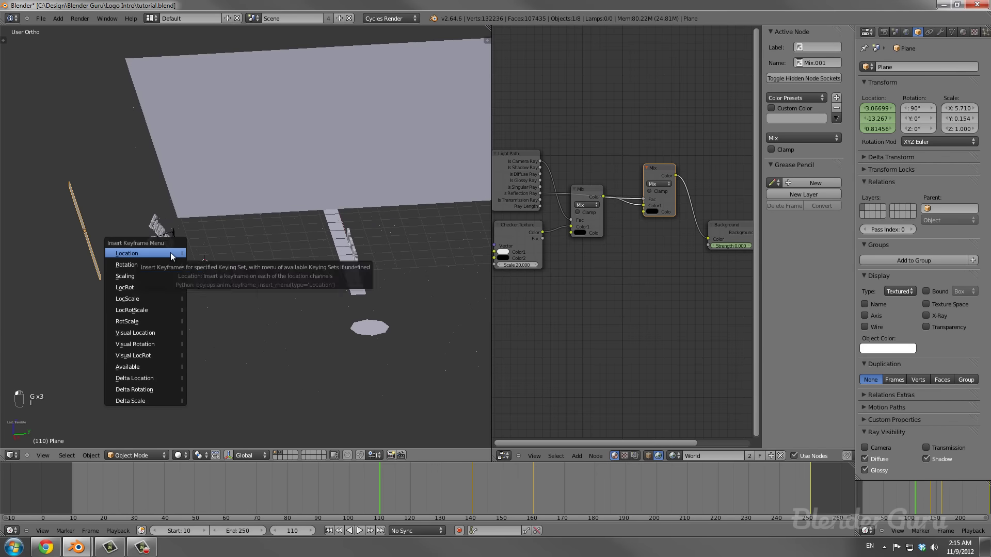
left_click(171, 253)
Play back the animation, return to frame 10, and inspect the text through the camera in wireframe.
middle_click_drag(199, 261, 264, 240)
key("alt+a")
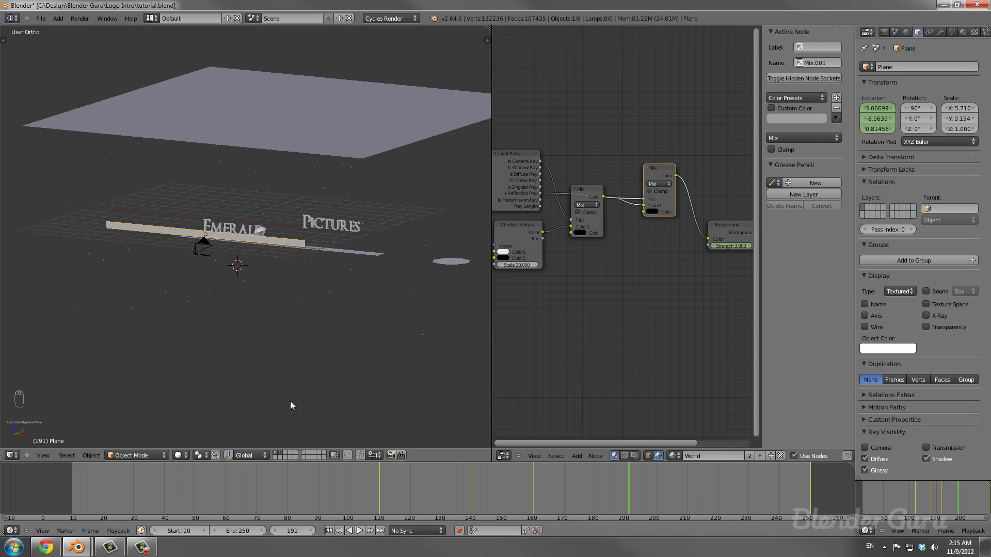
key("shift+Left")
key("KP_0")
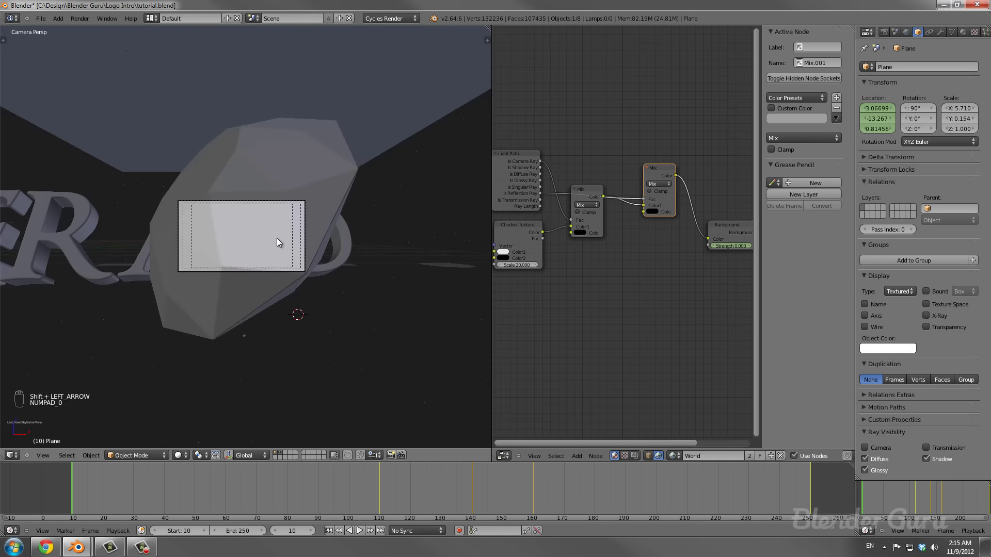
key("z")
right_click(234, 213)
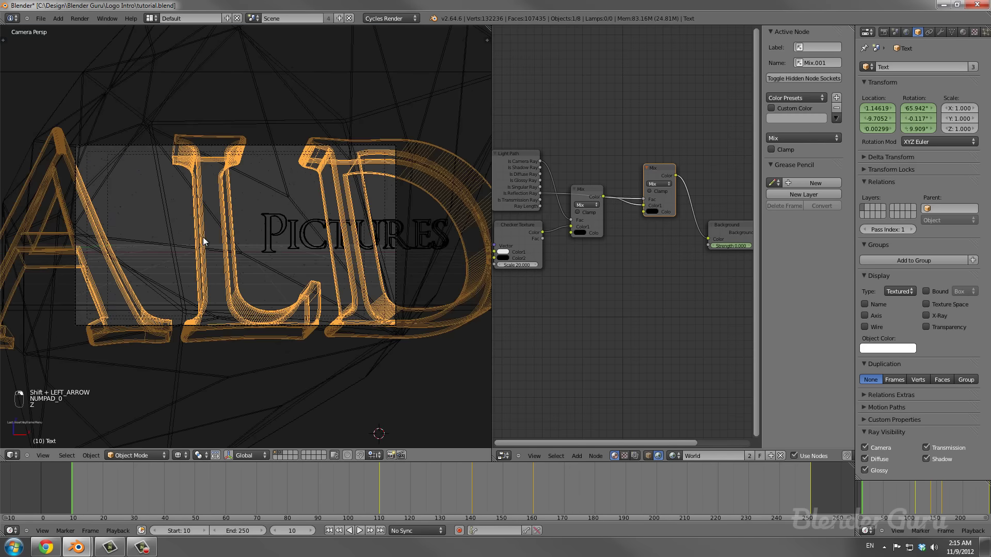
scroll(207, 261, "down", 3)
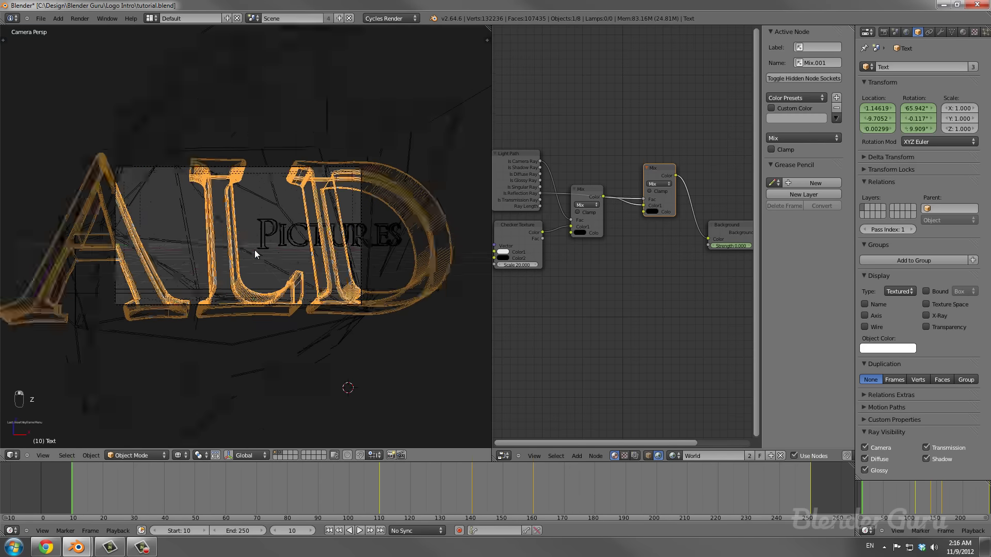
At frame 120, move the PICTURES text behind the camera to about Y -11.3 and keyframe its location and rotation.
key("KP_7")
left_click_drag(602, 488, 411, 487)
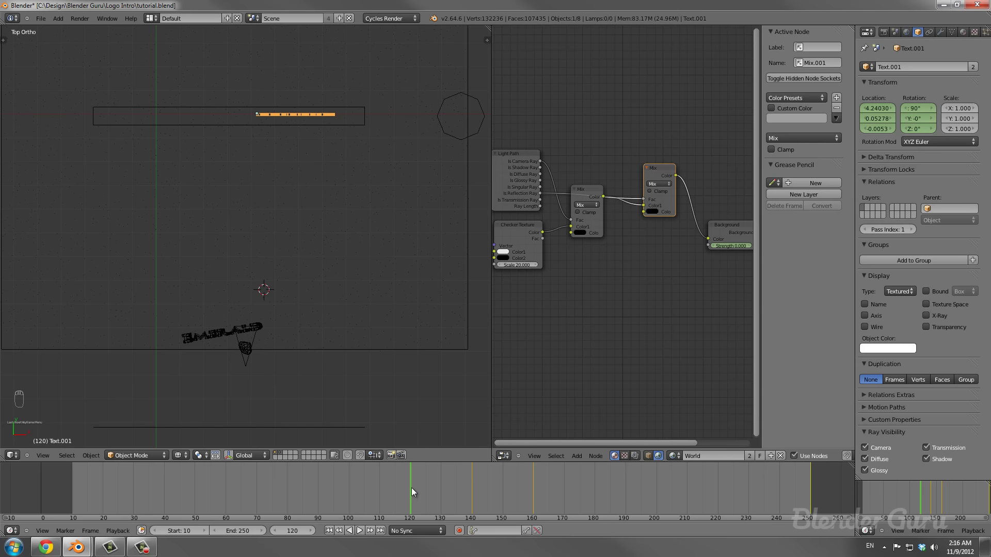
scroll(318, 162, "down", 1)
key("g")
left_click(279, 373)
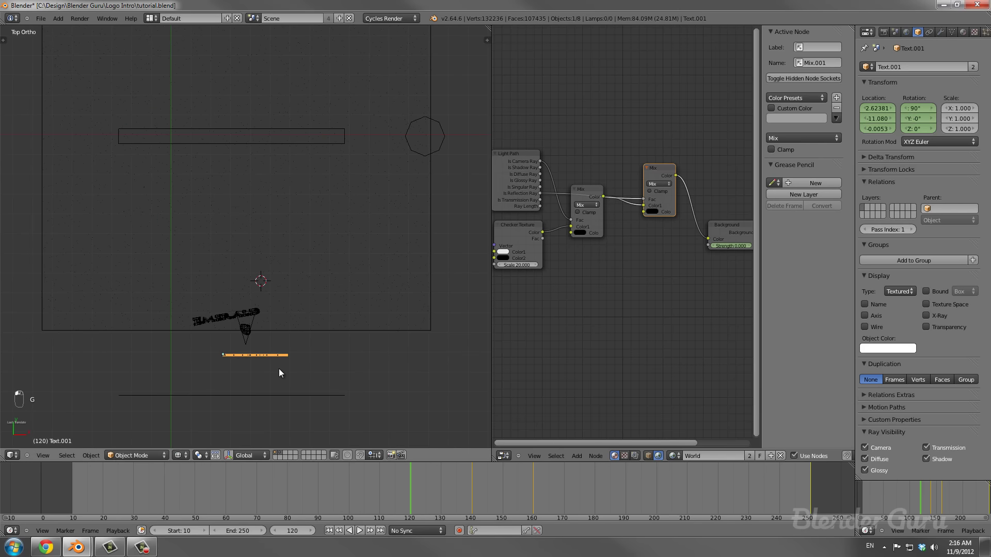
key("g")
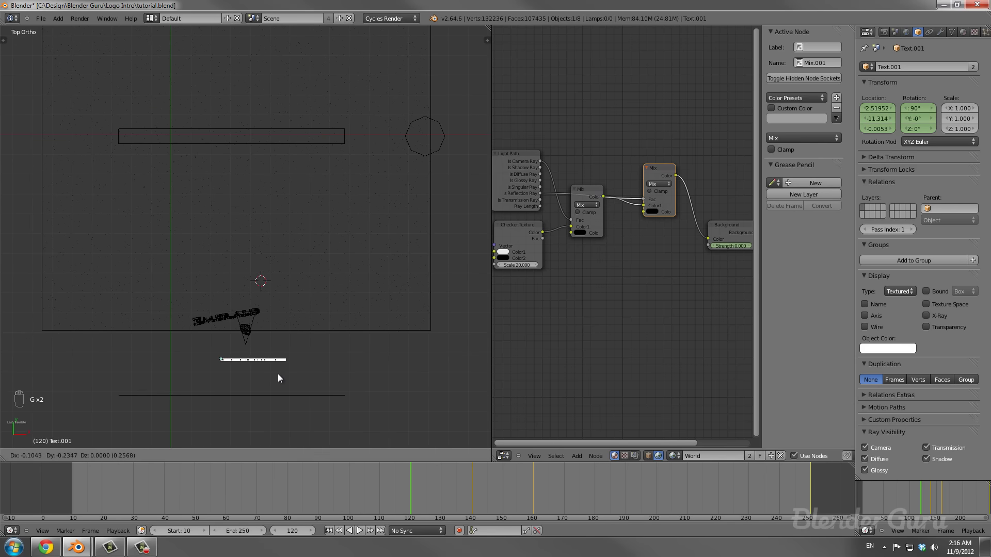
left_click(278, 374)
key("i")
left_click(278, 374)
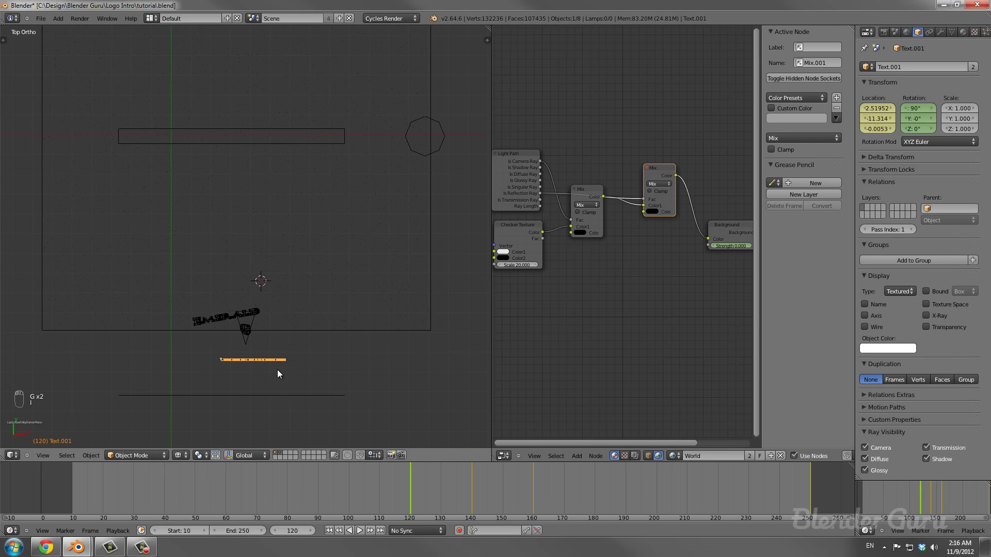
key("i")
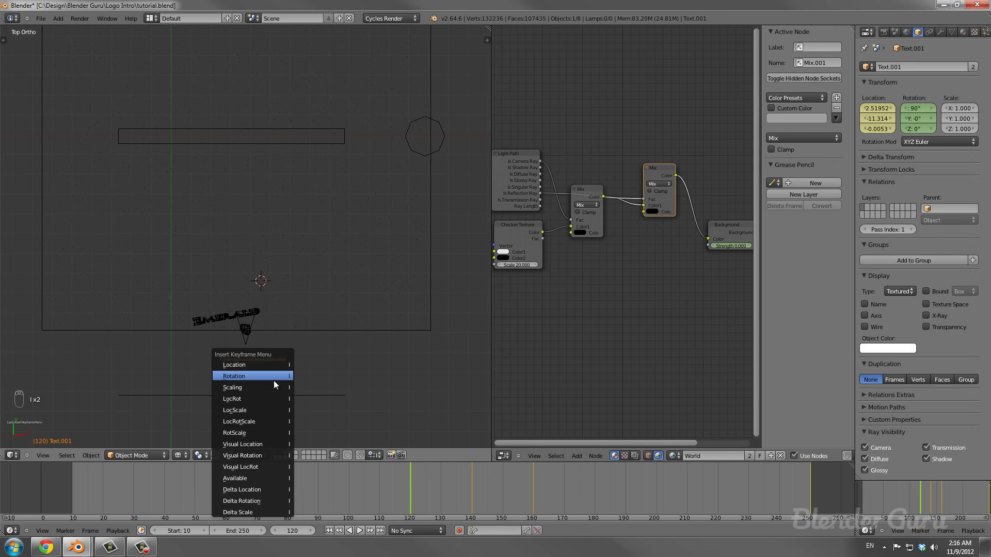
left_click(270, 399)
Rotate the PICTURES text to about 70° X and -10° Z, shift it to about Y -11.14, keyframe it at frame 120 and preview the motion.
key("KP_3")
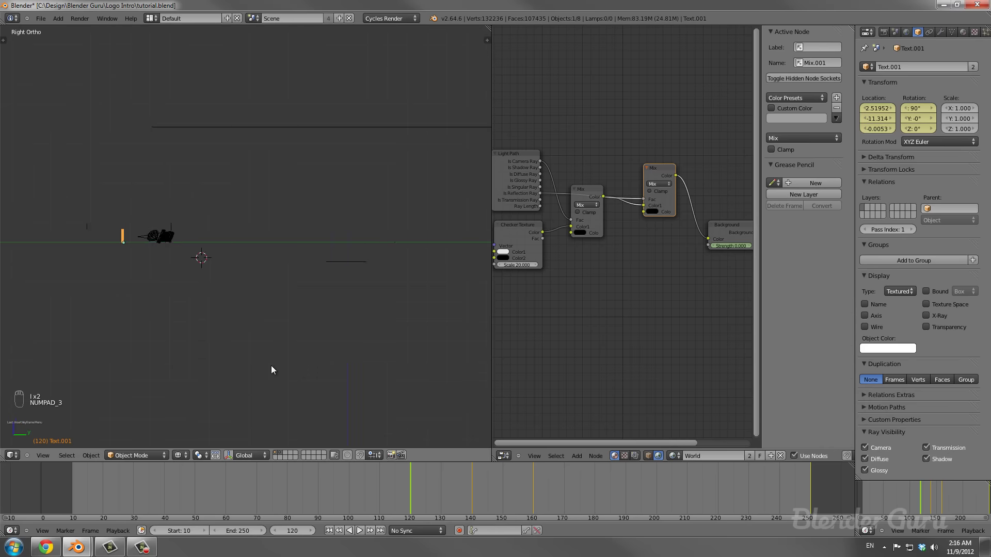
scroll(300, 242, "up", 5)
key("r")
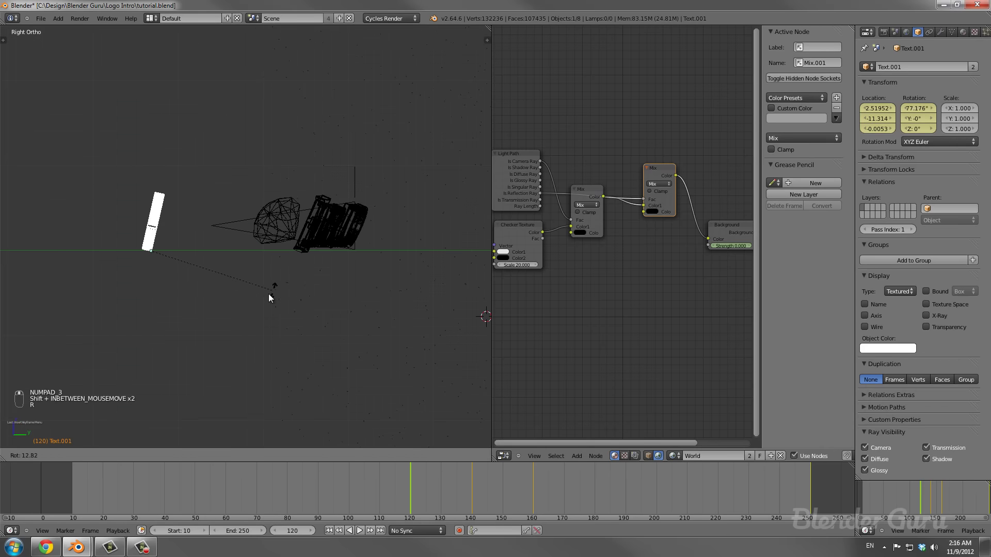
left_click(261, 303)
key("KP_7")
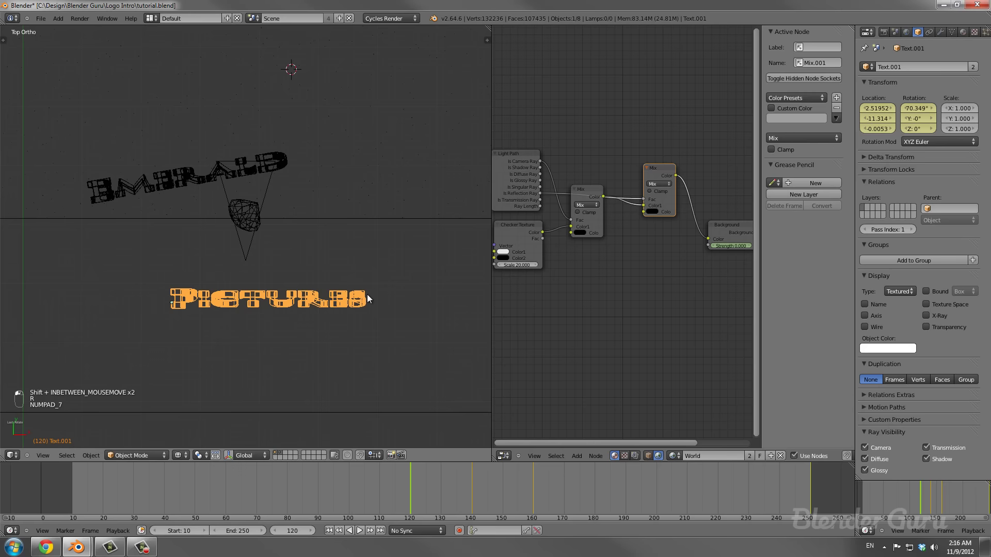
key("r")
left_click(362, 332)
key("g")
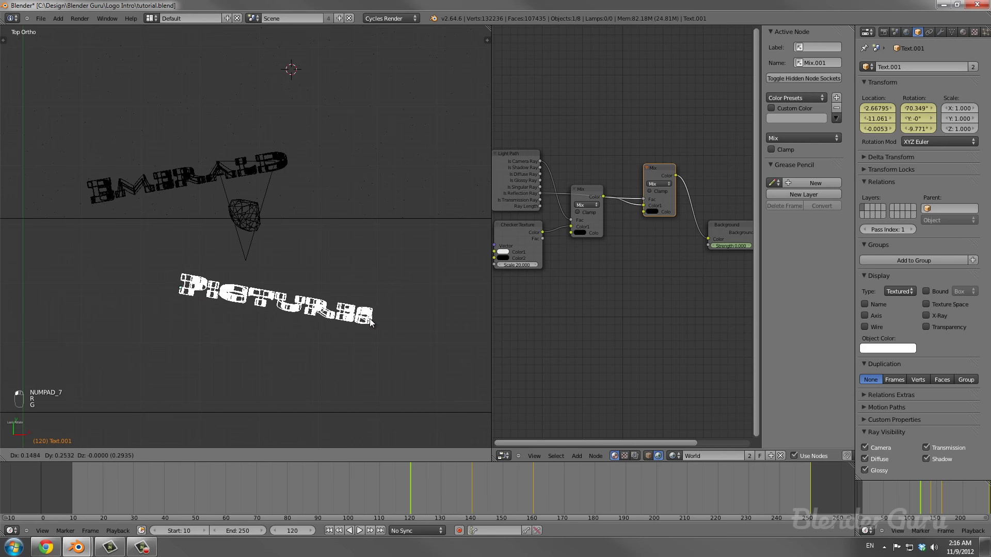
left_click(368, 323)
key("i")
left_click(367, 325)
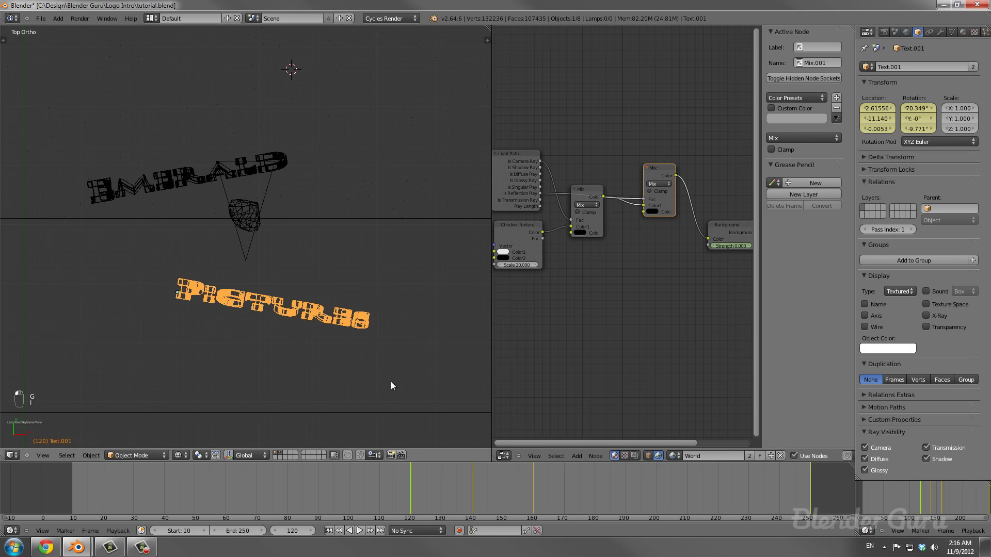
left_click_drag(411, 492, 477, 472)
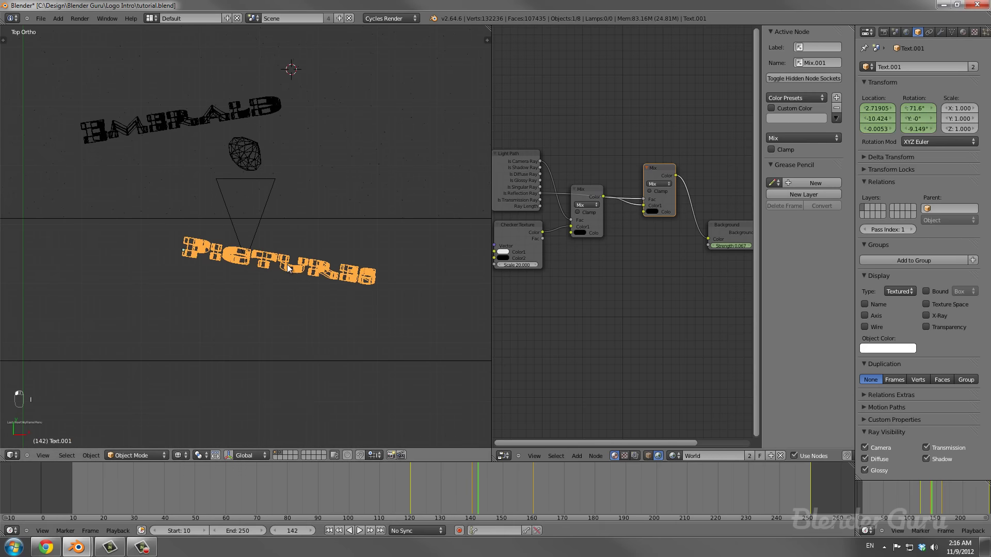
Scrub the animation through the camera in solid shading to check the text motion, and return to frame 10.
key("KP_Decimal")
key("KP_0")
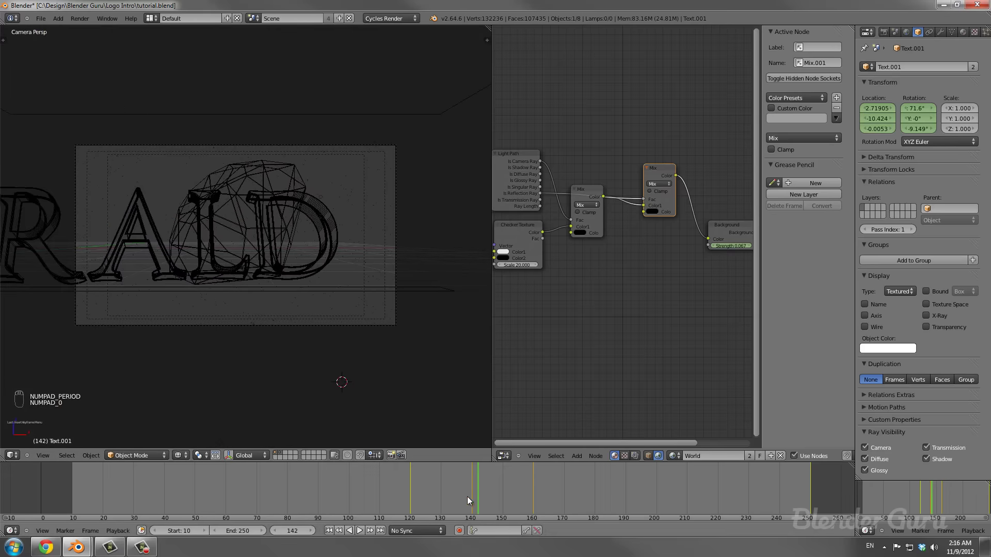
left_click_drag(466, 496, 760, 478)
key("z")
left_click_drag(693, 480, 73, 470)
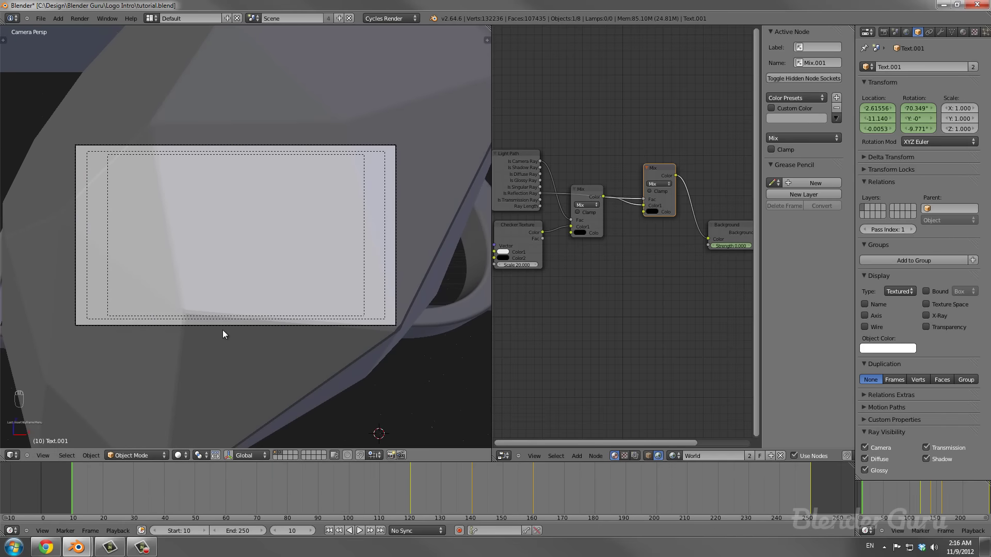
Save the file and test render frame 10.
key("ctrl+s")
key("F11")
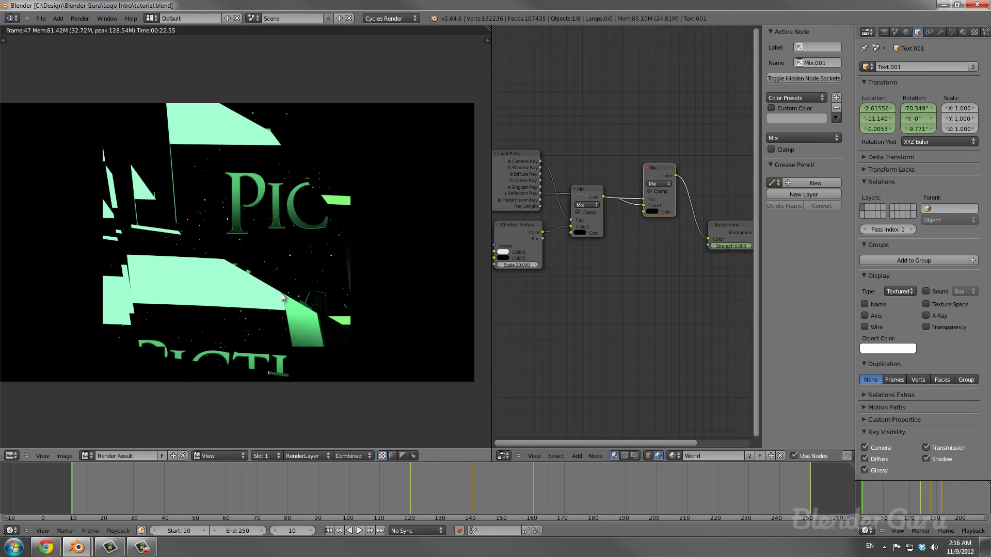
key("F12")
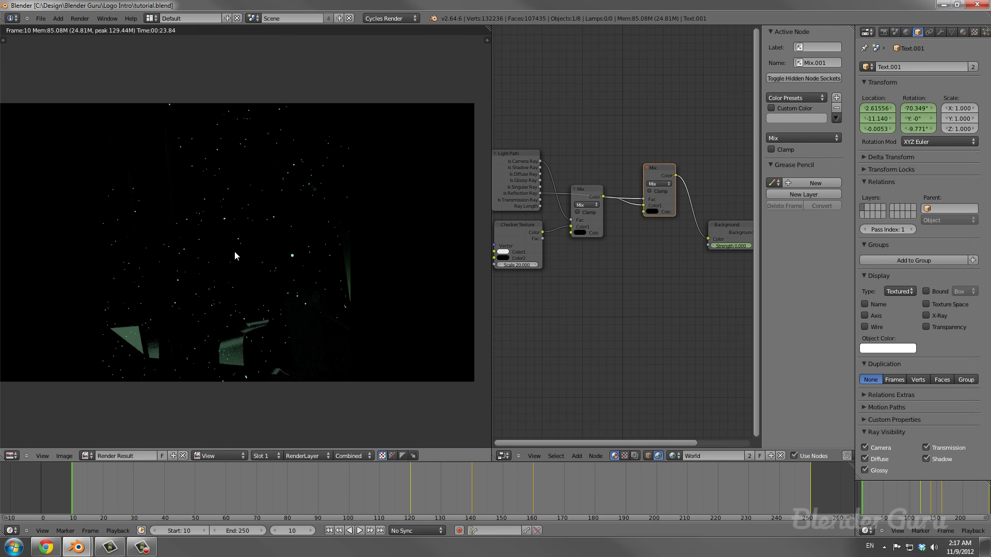
key("Escape")
At frame 110, move the EMERALD text to about X 2.06 and Y -9.01 and keyframe its location and rotation.
key("z")
right_click(228, 230)
right_click(228, 230)
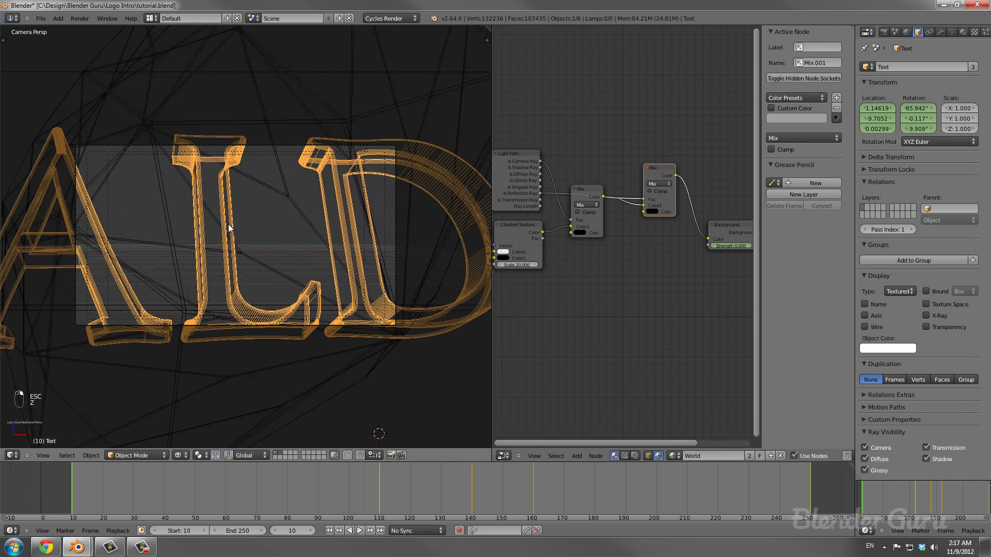
key("KP_7")
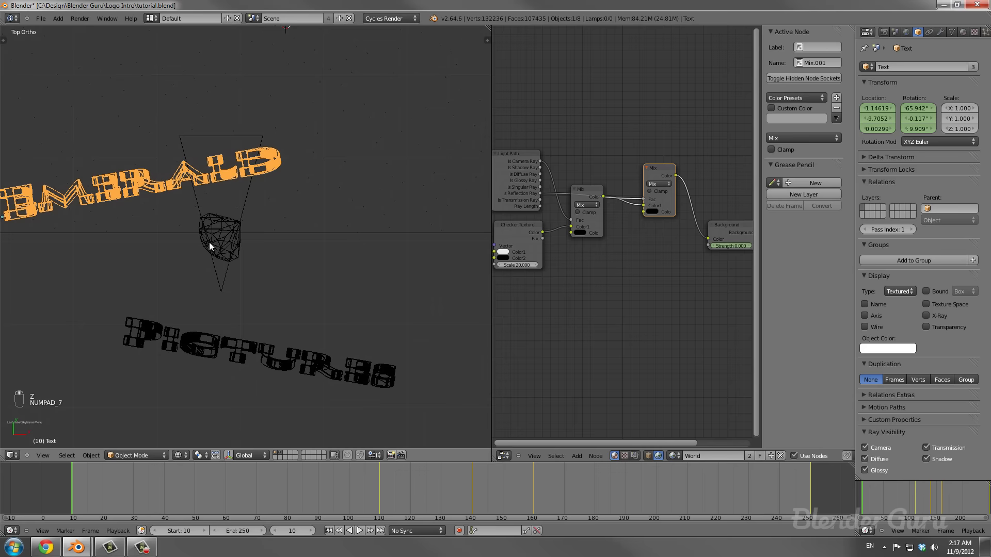
key("g")
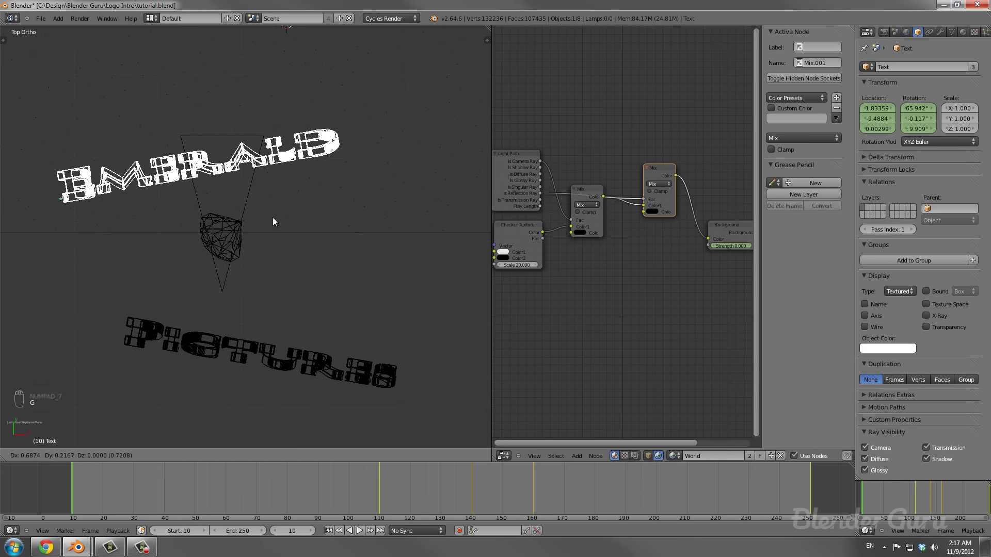
left_click(274, 220)
left_click_drag(210, 488, 380, 478)
key("g")
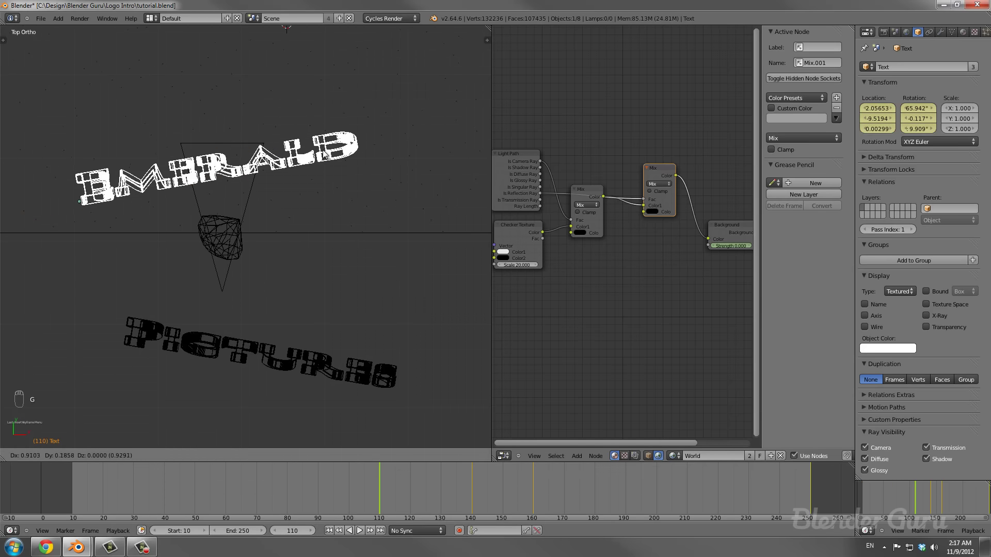
left_click(312, 166)
key("i")
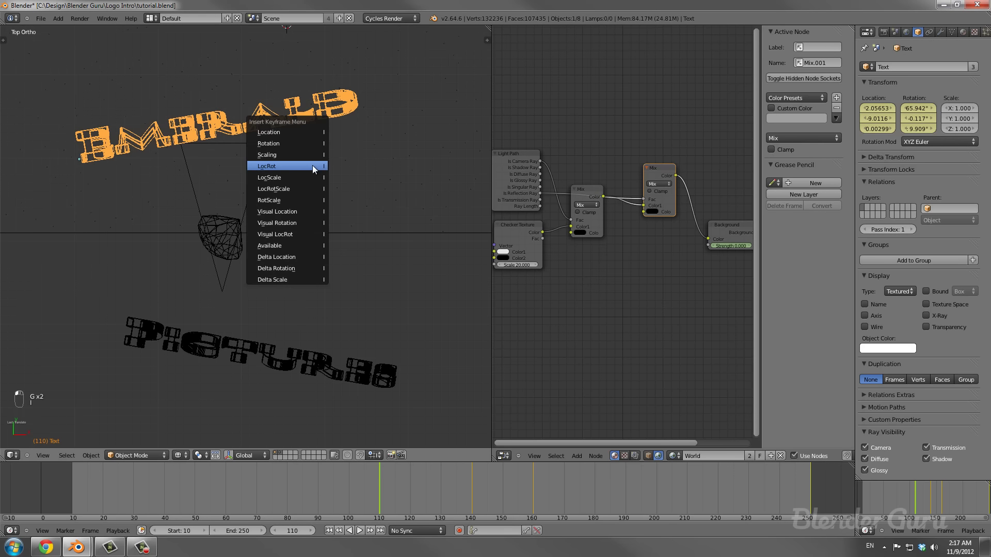
left_click(312, 166)
Return to frame 10 in camera view, save the file and test render the frame.
left_click_drag(382, 490, 330, 494)
key("KP_0")
key("shift+Left")
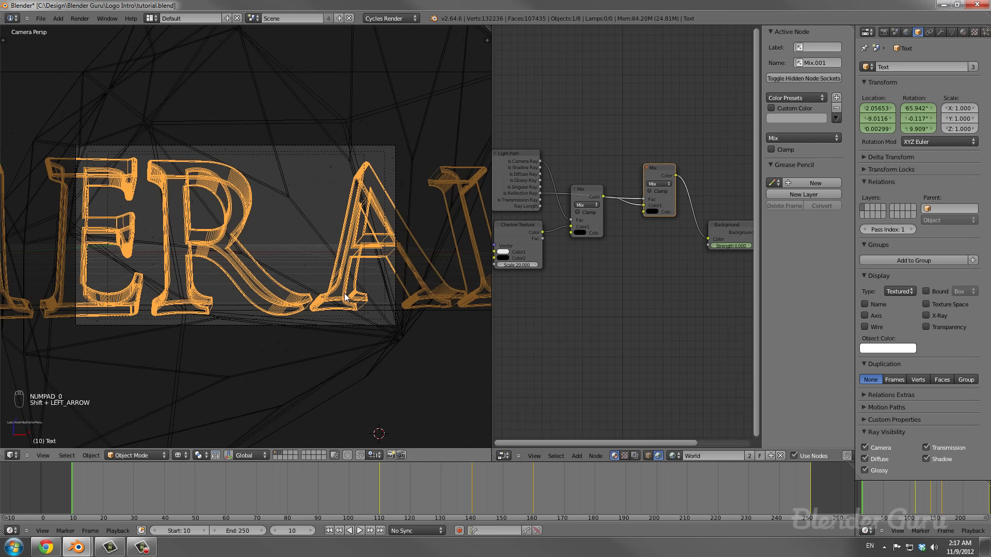
key("ctrl+s")
left_click(344, 295)
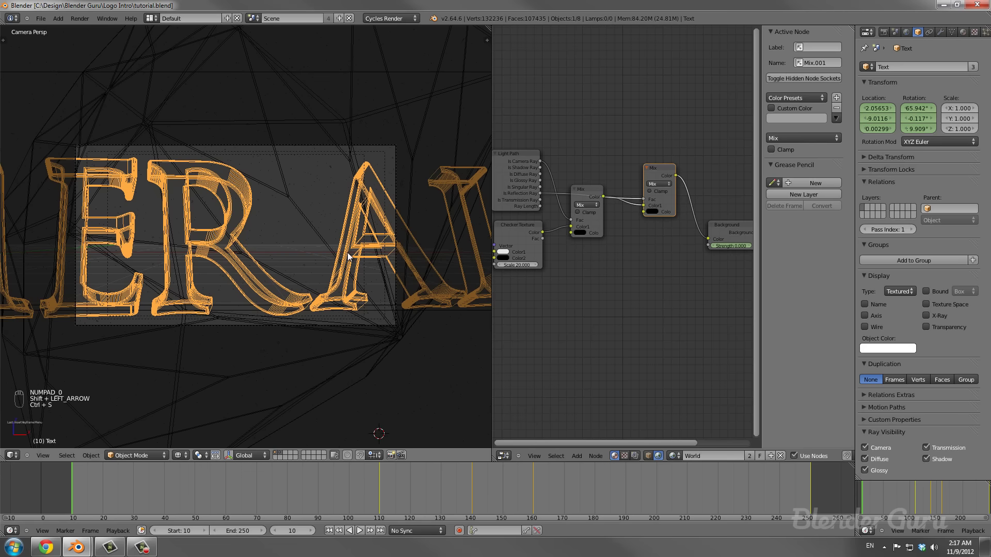
key("F12")
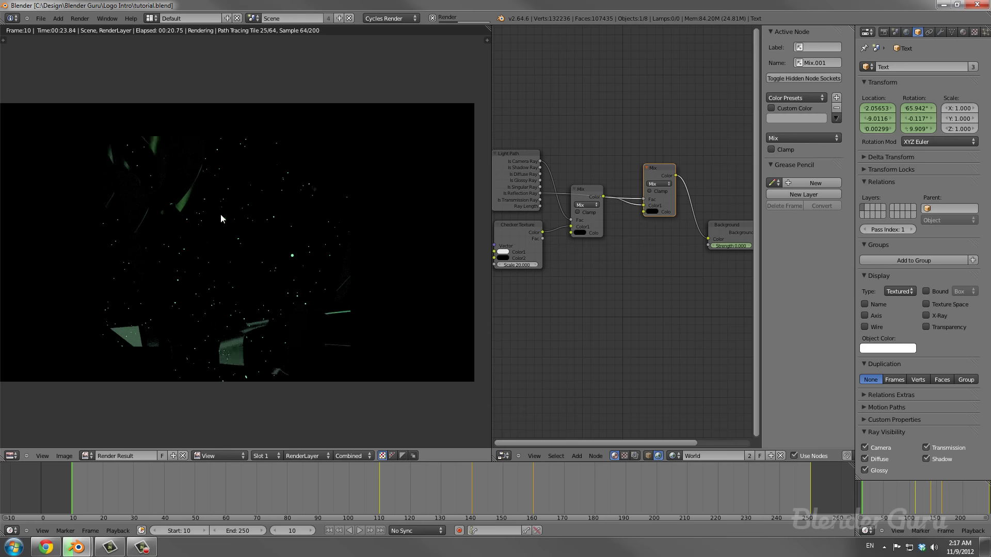
key("Escape")
At frame 110, move the EMERALD text farther from the camera to about X 1.82 and Y -8.38, keyframing its location and rotation.
key("KP_7")
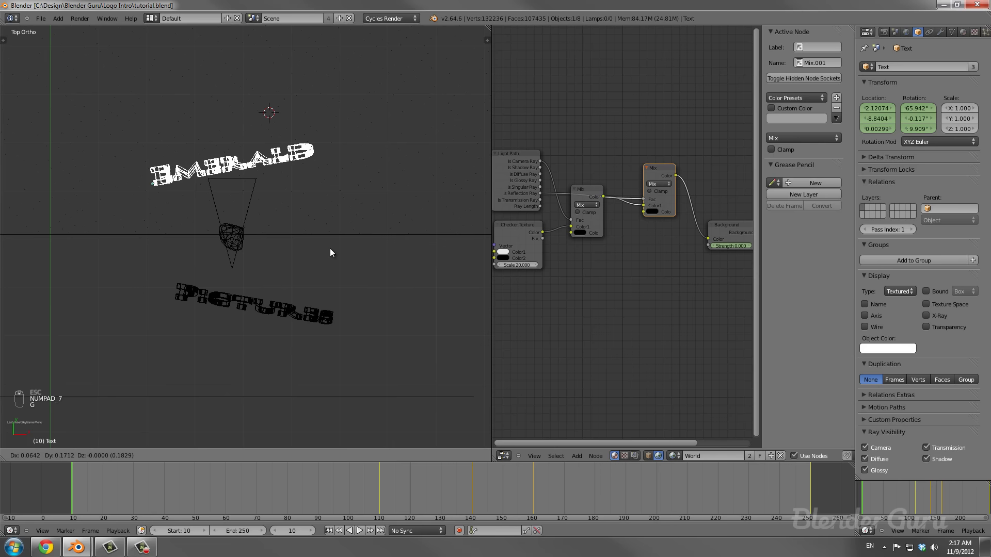
left_click_drag(382, 470, 380, 476)
key("g")
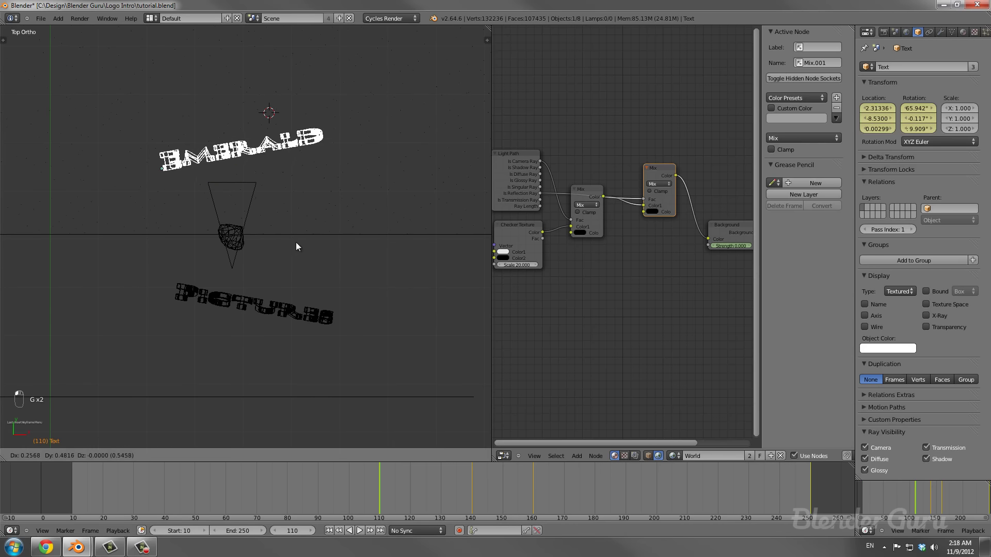
left_click(269, 246)
key("i")
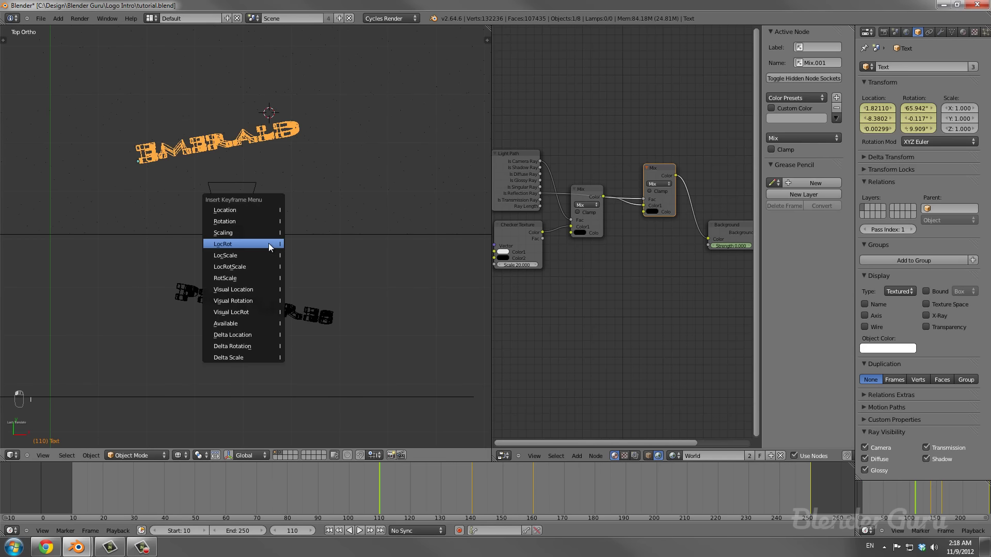
left_click(269, 244)
Check the EMERALD text through the camera, test render frame 110 and inspect the lighting and reflections up close.
middle_click_drag(269, 246, 270, 182)
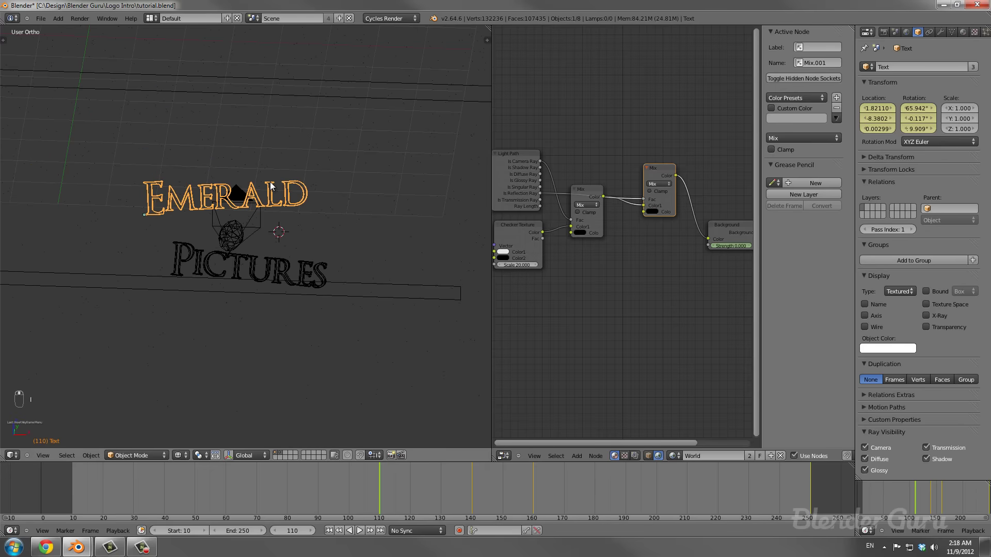
key("KP_1")
key("KP_0")
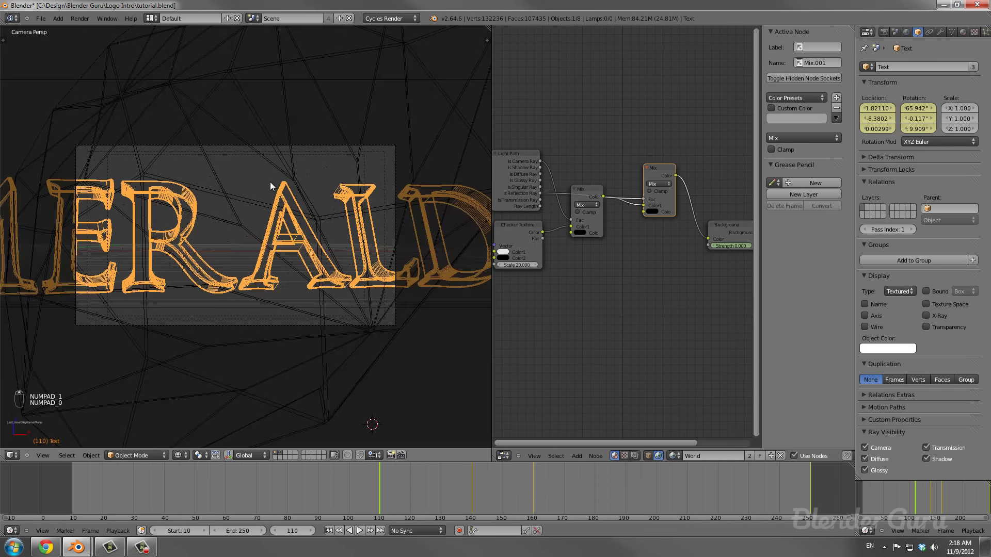
key("g")
key("z")
right_click(285, 203)
key("F12")
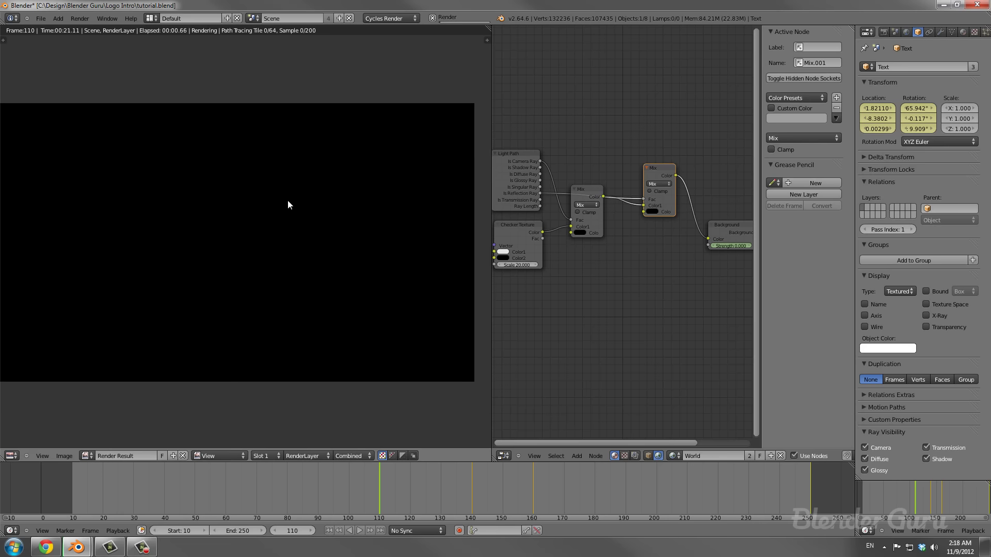
scroll(248, 266, "up", 1)
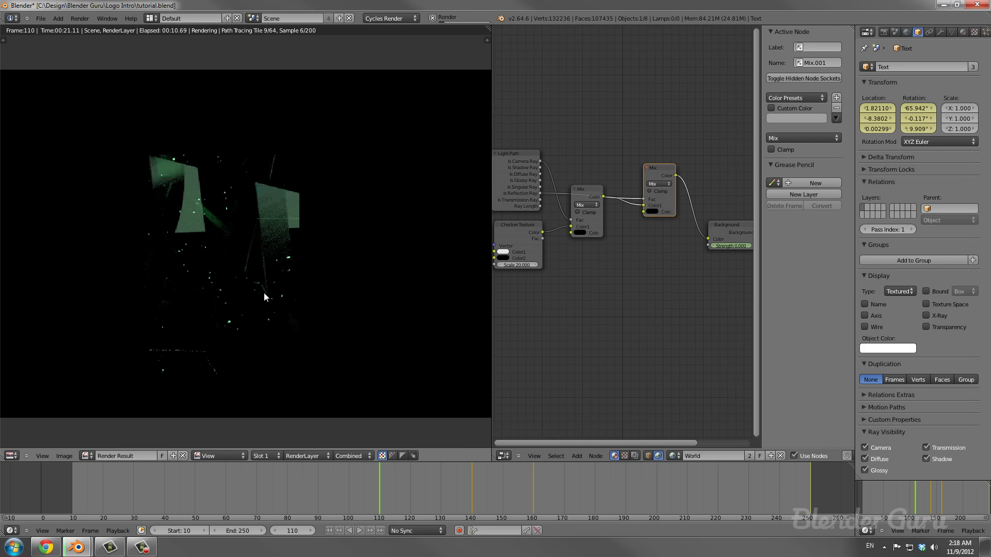
scroll(274, 287, "down", 3)
scroll(261, 248, "up", 2)
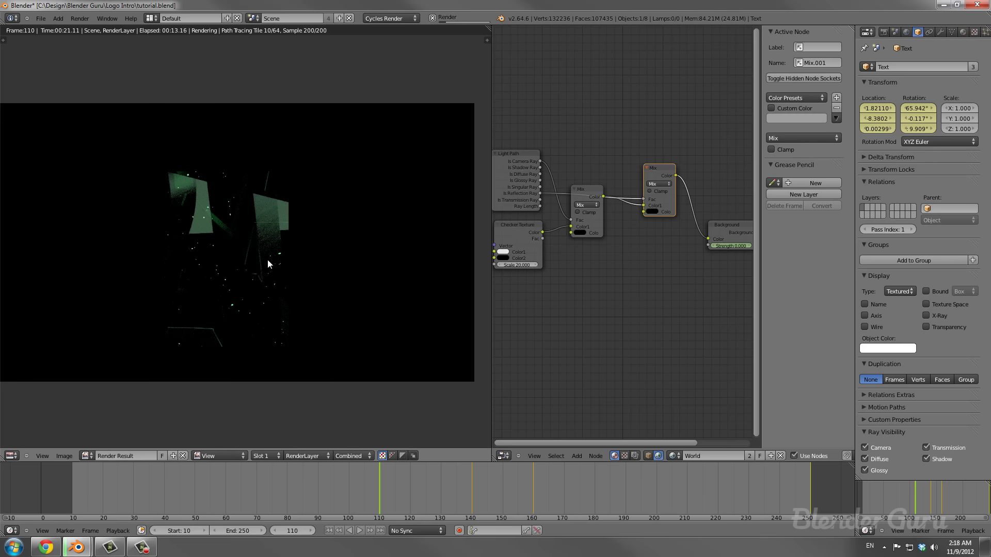
scroll(191, 256, "up", 2)
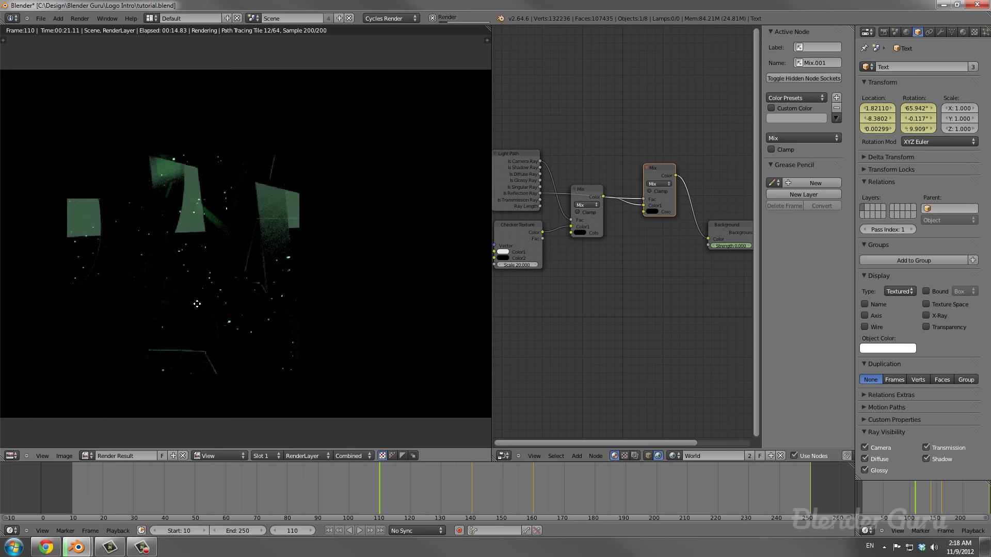
key("Escape")
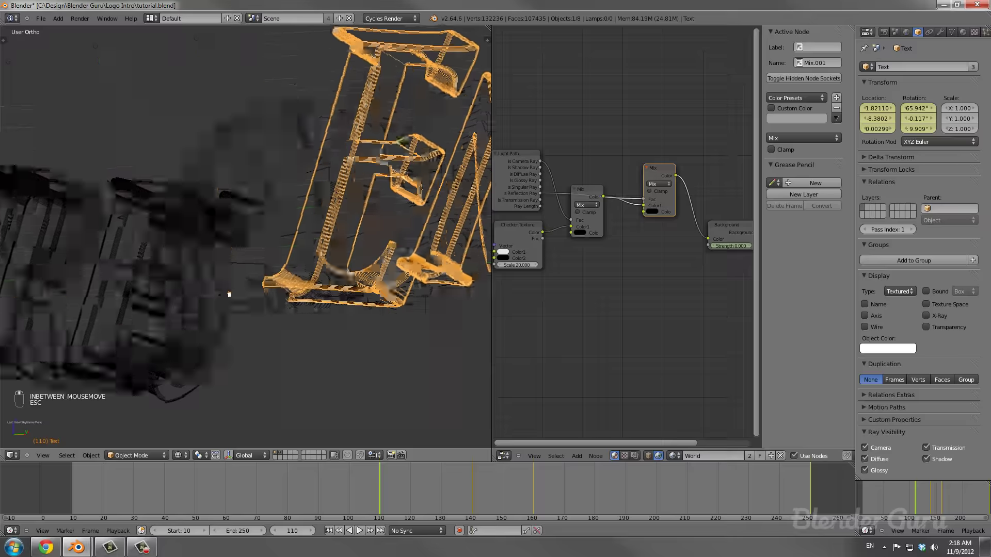
At frame 110, move the upright light plane along Y to about -11.16, keyframe its location and rotation, and test render.
scroll(254, 293, "down", 4)
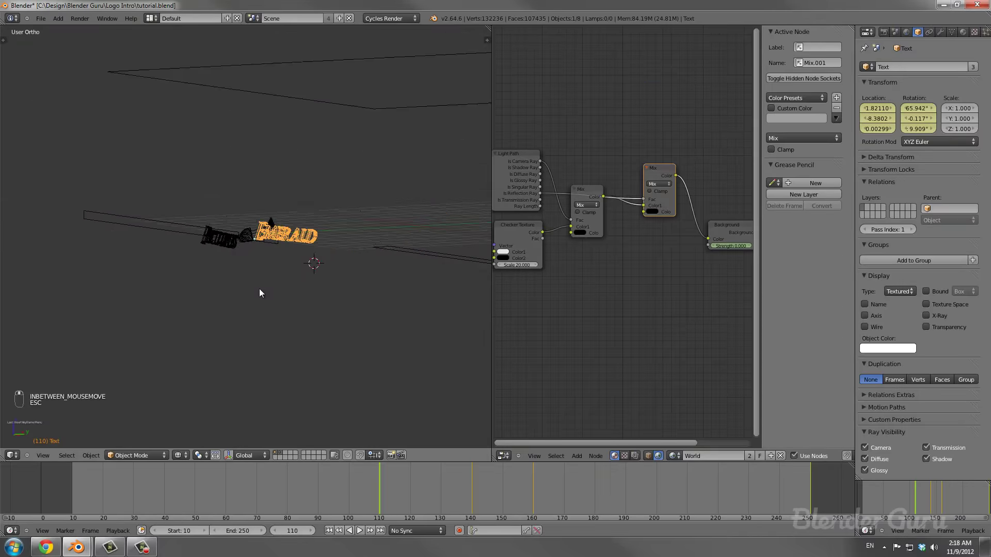
right_click(183, 223)
left_click(378, 494)
key("Right")
key("Right")
key("Right")
key("Right")
key("Right")
key("Right")
key("Right")
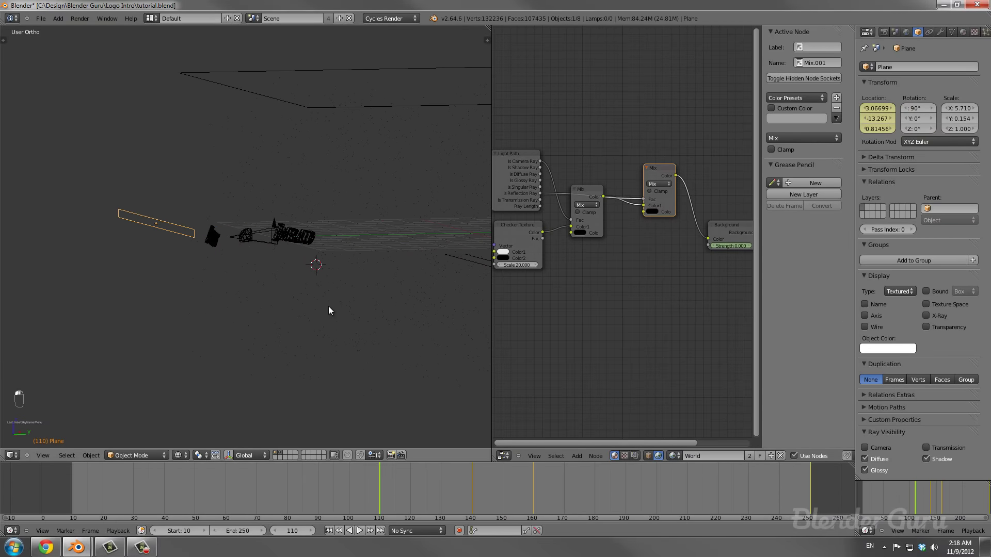
left_click_drag(404, 482, 381, 485)
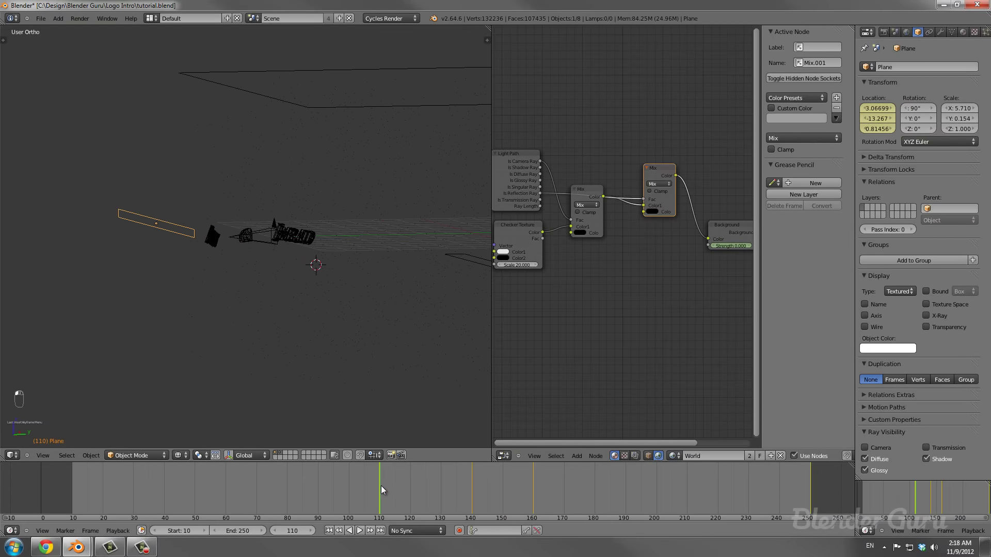
key("g")
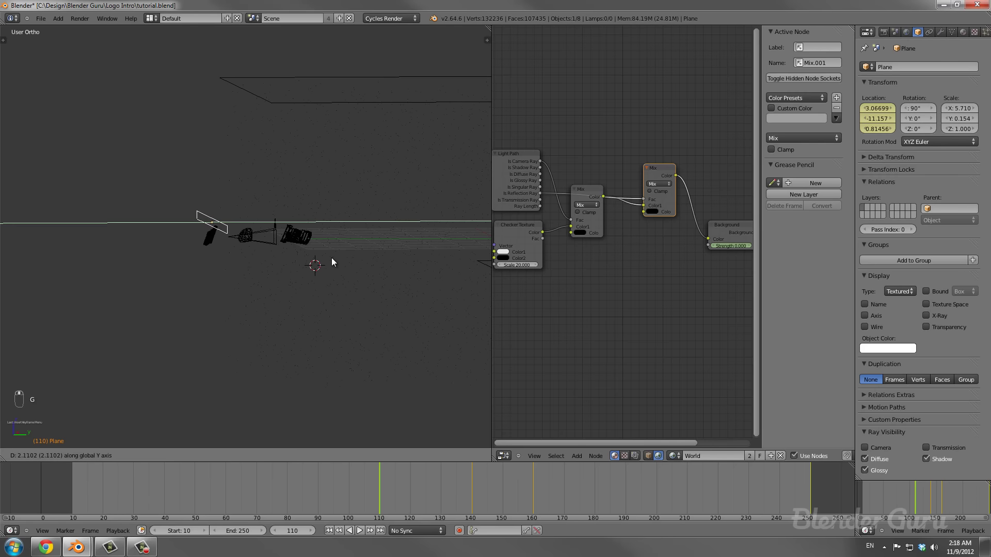
left_click(332, 258)
middle_click_drag(331, 259, 345, 292)
key("i")
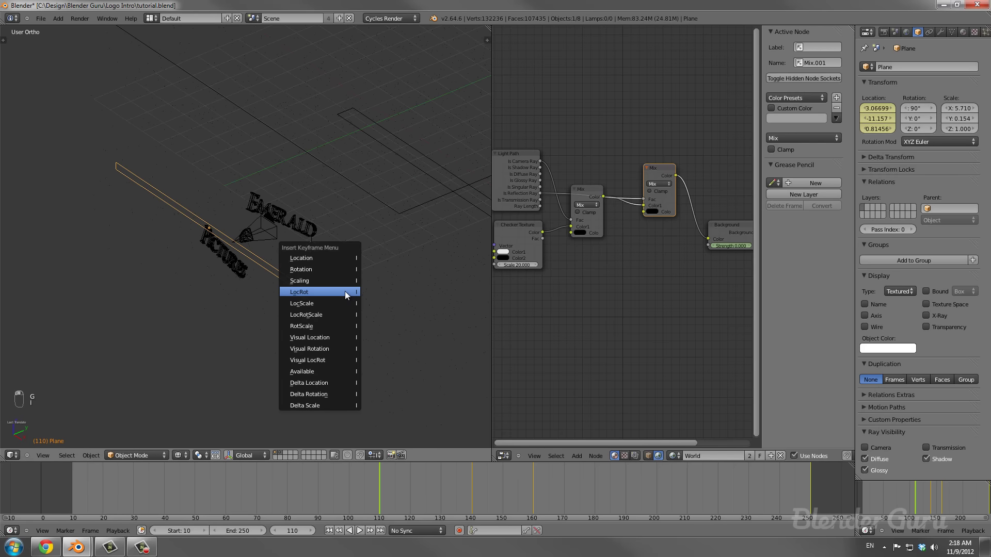
left_click(345, 292)
key("F12")
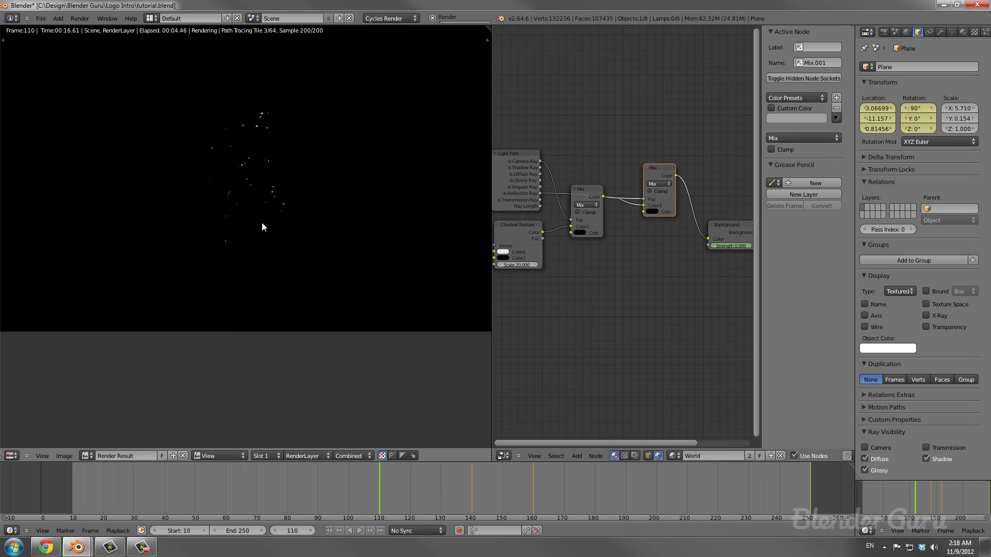
key("Escape")
Raise the upright light plane to about Z 2.82, keyframe its location and rotation at frame 110, and start a test render.
middle_click_drag(234, 203, 217, 187)
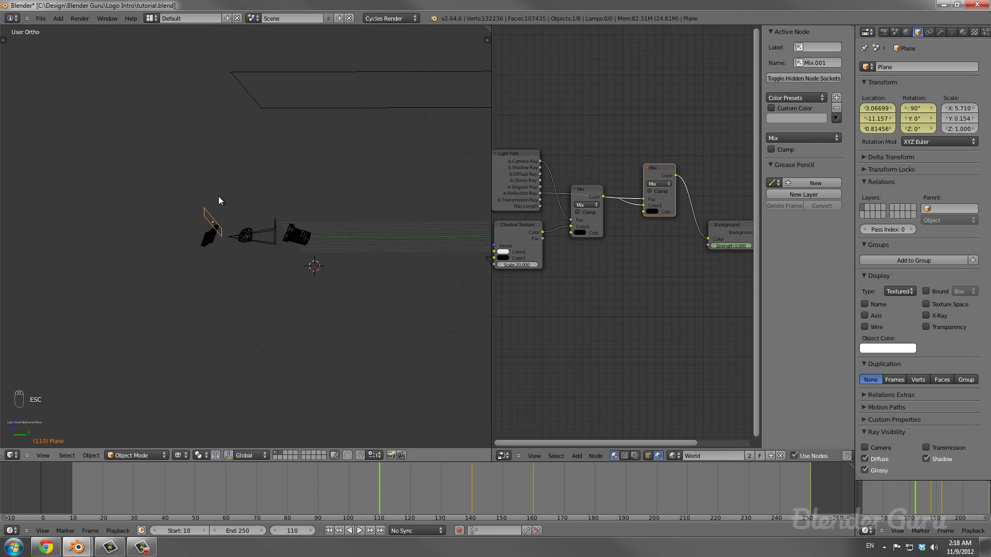
key("g")
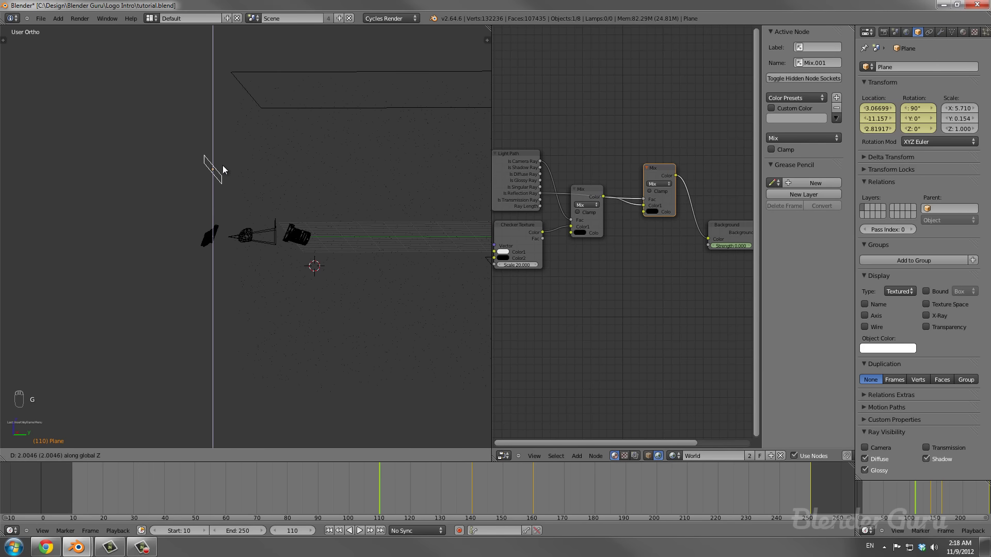
left_click(222, 165)
key("i")
left_click(223, 166)
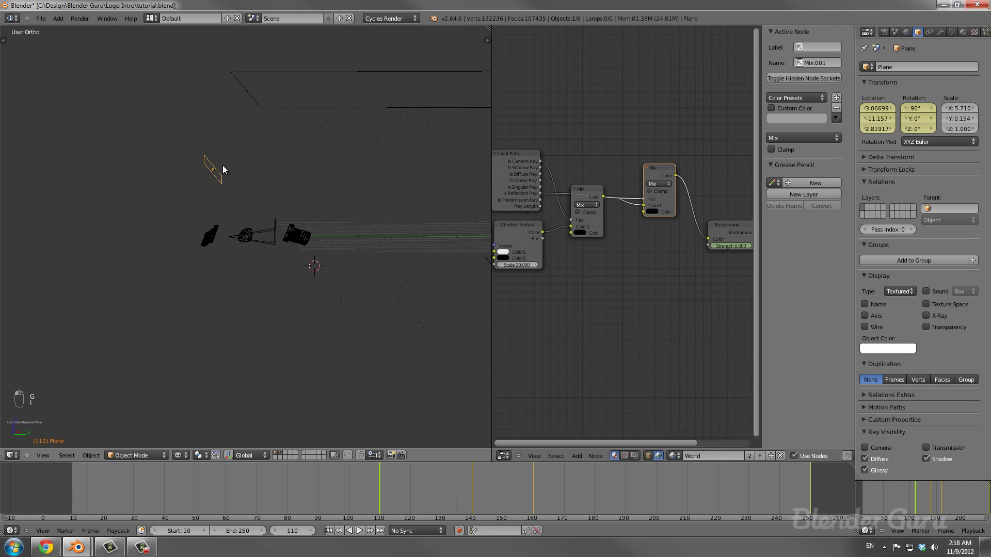
key("F12")
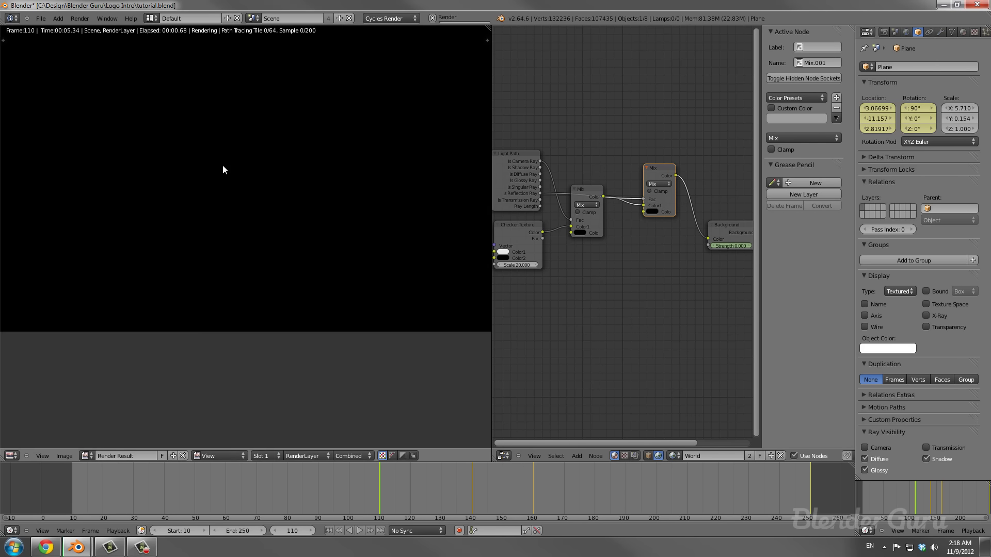
key("Escape")
At frame 110, tilt the light plane to about X 55.2°, move it to about Y -10.18, Z 2.92, and keyframe its location and rotation.
key("g")
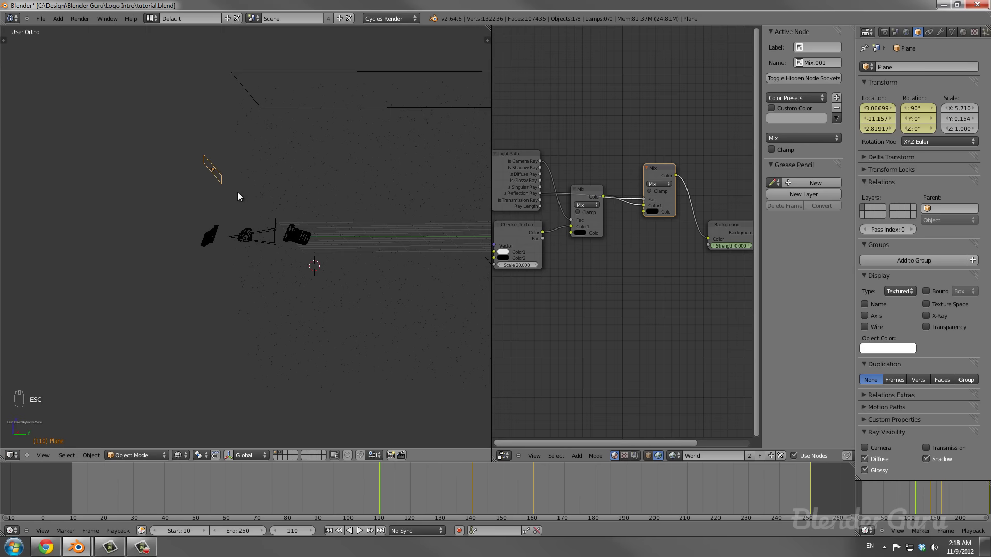
middle_click_drag(244, 192, 221, 185)
key("KP_3")
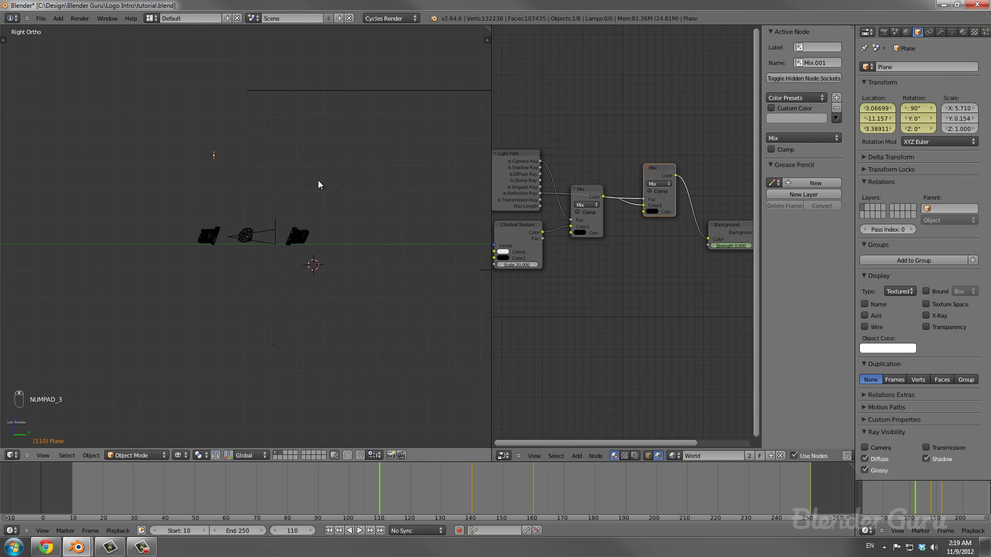
key("r")
left_click(271, 225)
key("g")
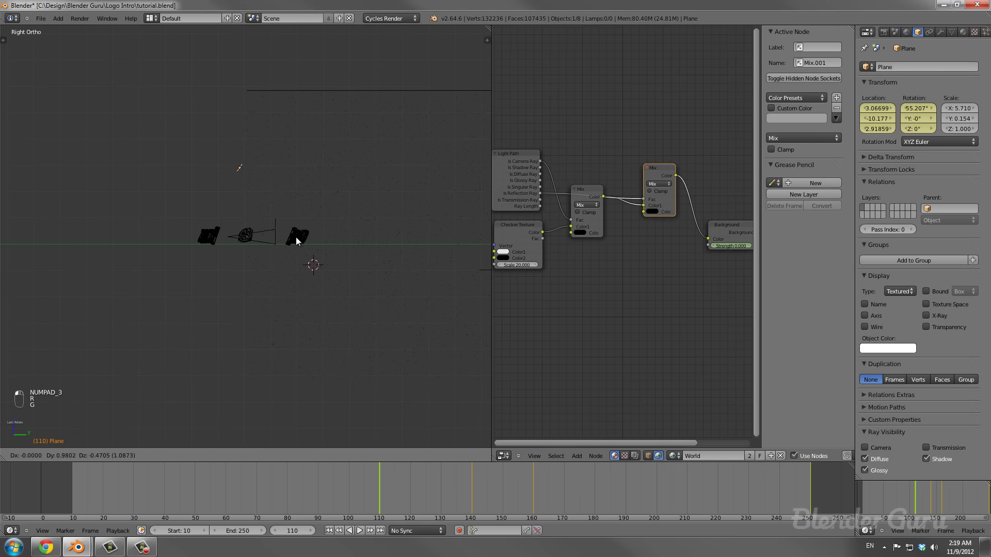
left_click(296, 239)
key("i")
left_click(296, 238)
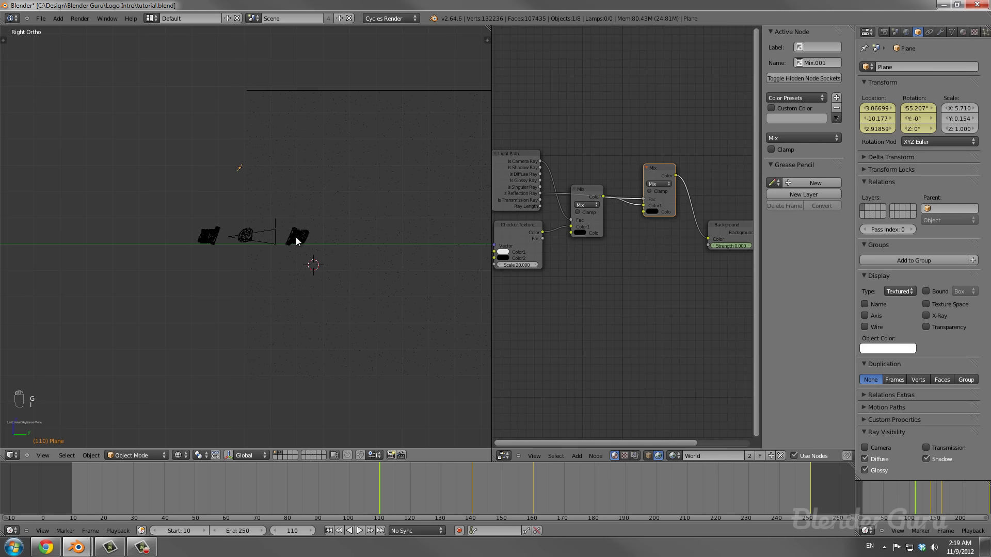
Test render frame 110 and inspect how the tilted light plane lights the EMERALD letters.
key("F12")
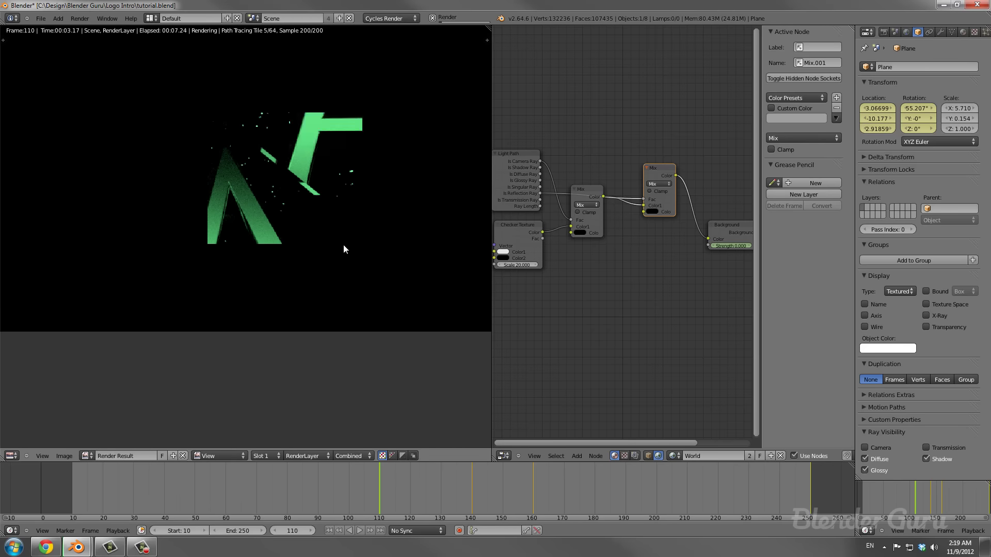
scroll(283, 223, "down", 1)
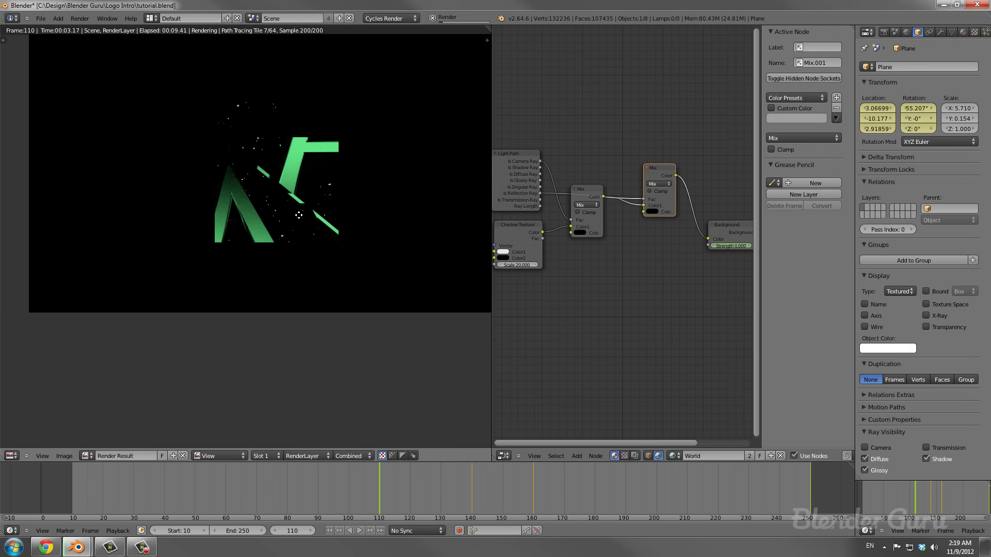
middle_click_drag(298, 214, 269, 263)
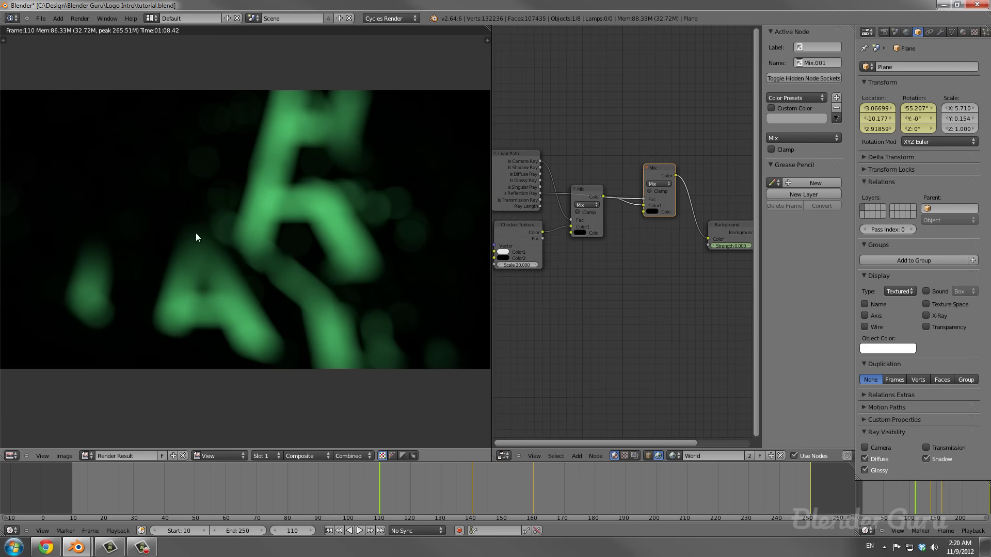
key("Escape")
Play the animation through the camera and from outside it in solid shading to check the light plane's movement.
key("KP_0")
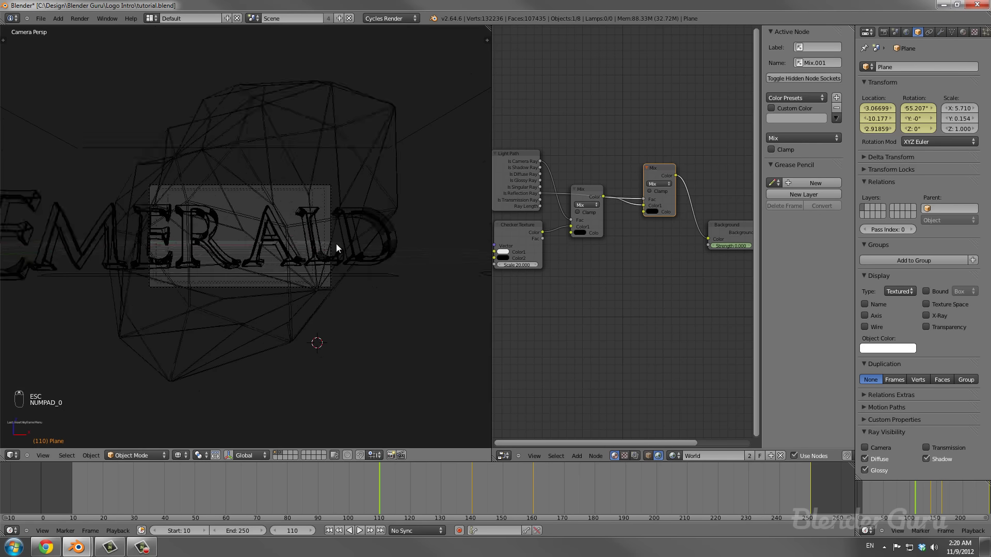
key("z")
key("z")
key("alt+a")
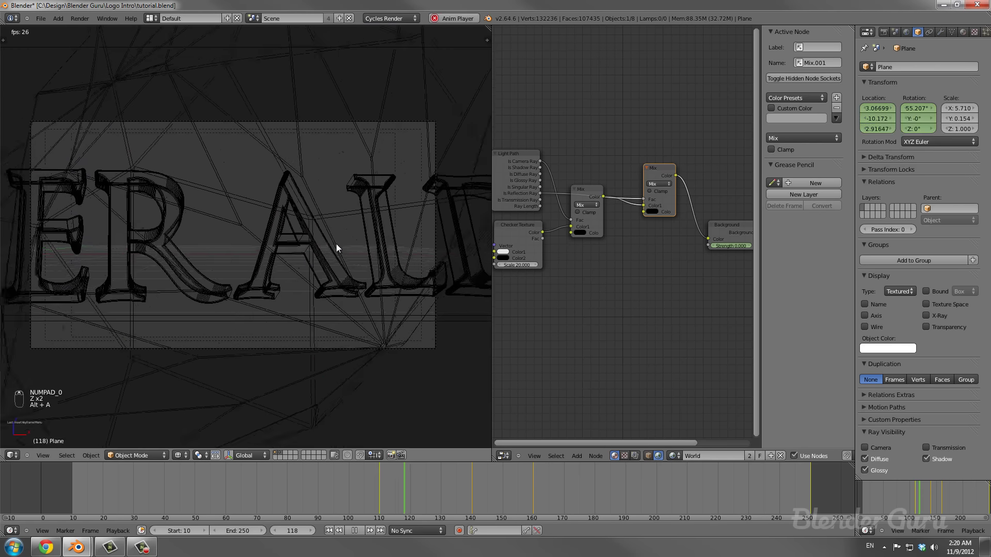
key("z")
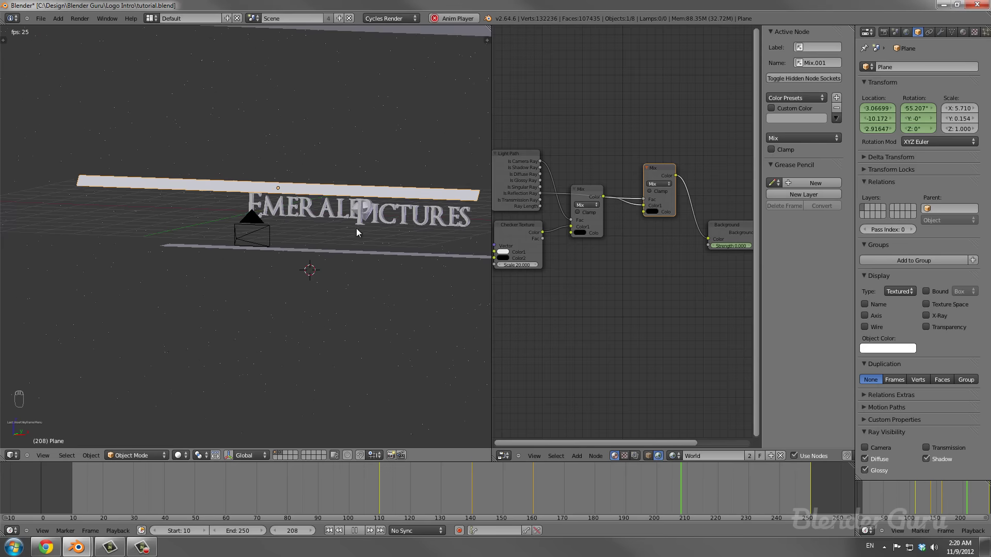
key("alt+a")
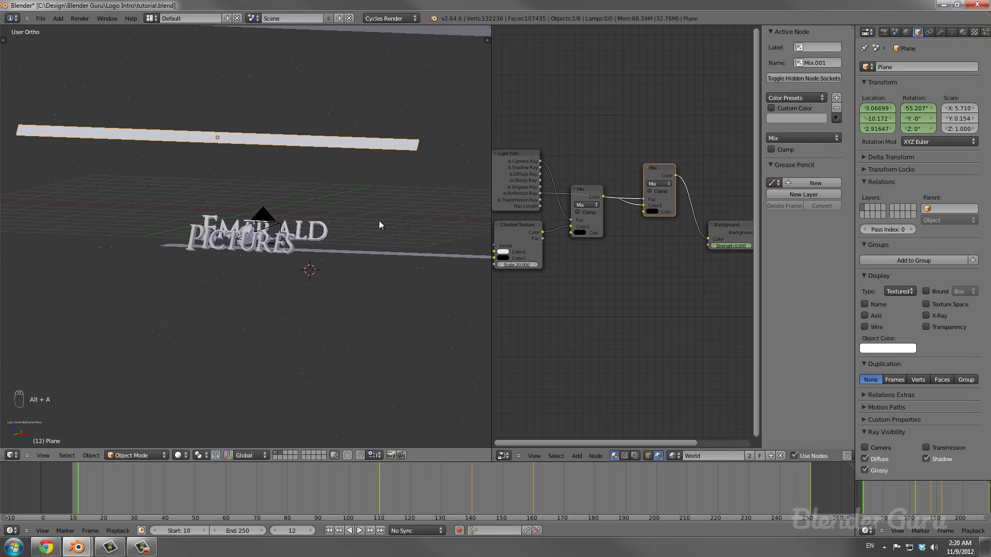
Switch to the other Blender window with scene20.blend and view its scene from outside the camera.
mouse_move(76, 547)
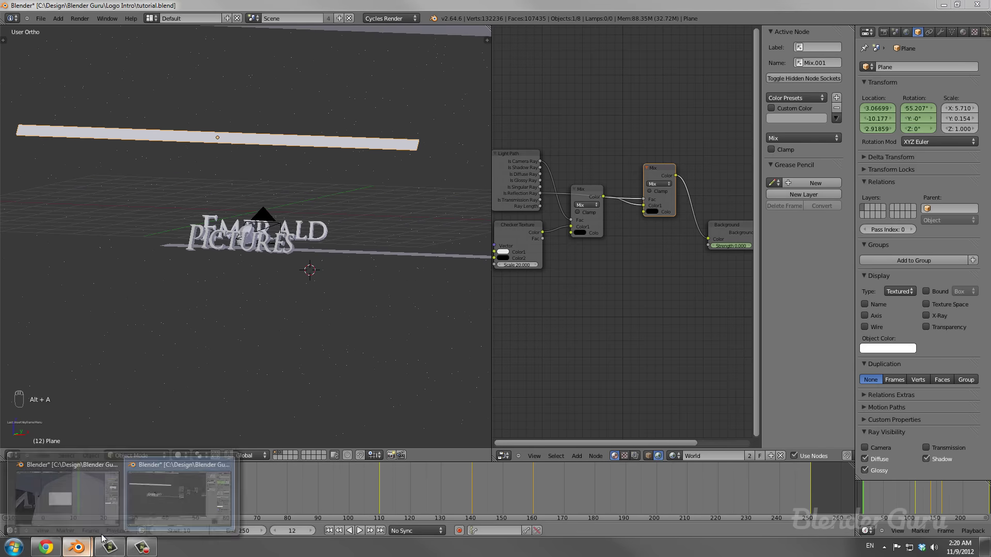
left_click(186, 488)
scroll(328, 490, "up", 5)
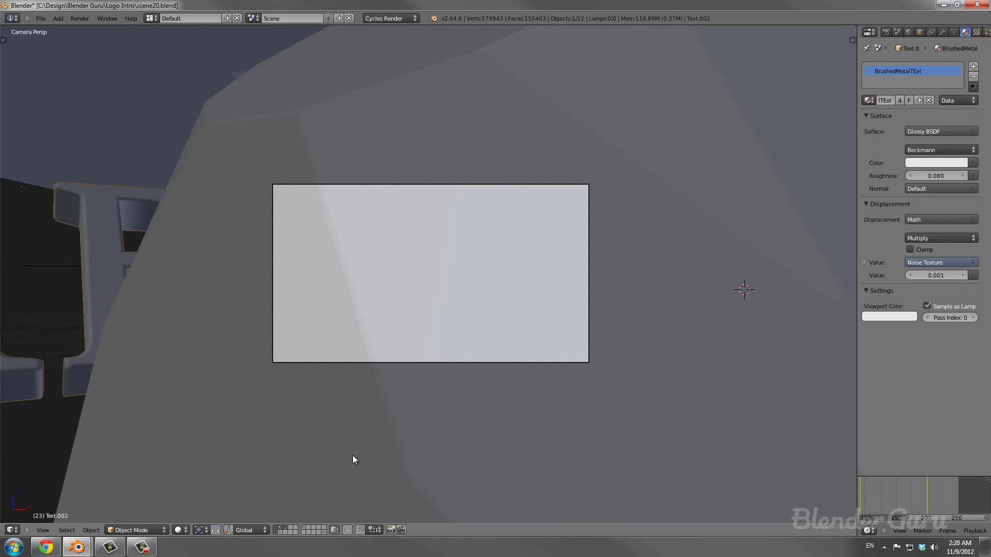
key("ctrl+Up")
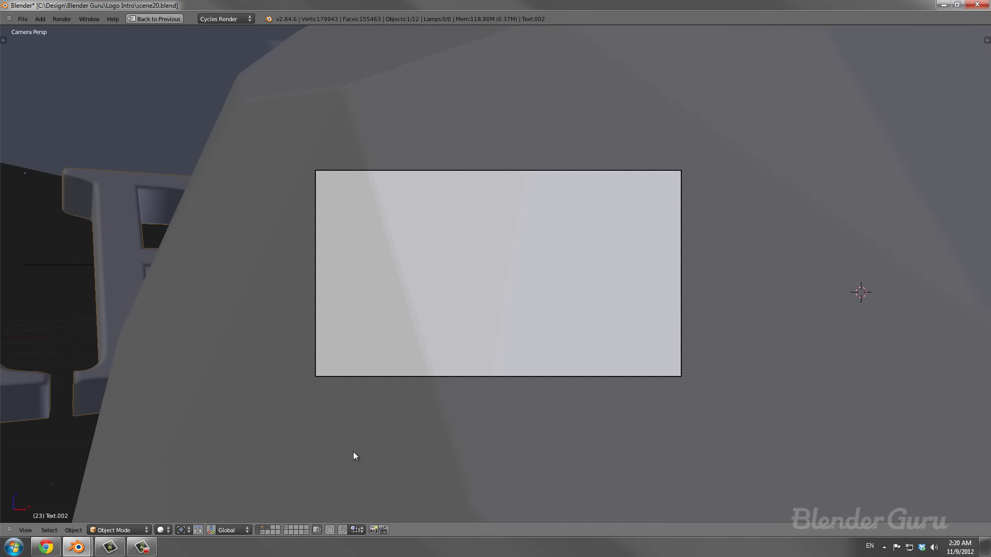
key("ctrl+Up")
scroll(415, 252, "up", 2)
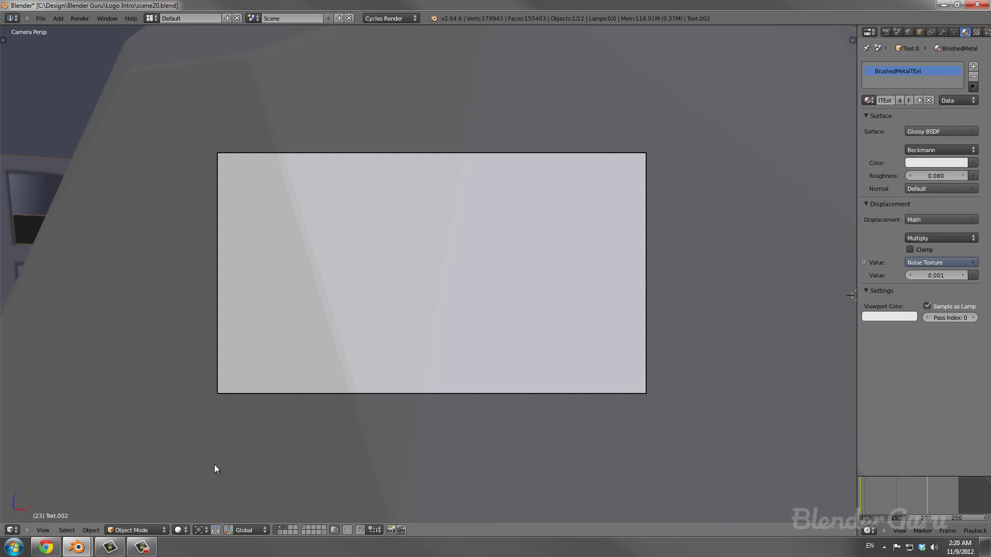
left_click(10, 530)
key("KP_0")
scroll(441, 327, "down", 3)
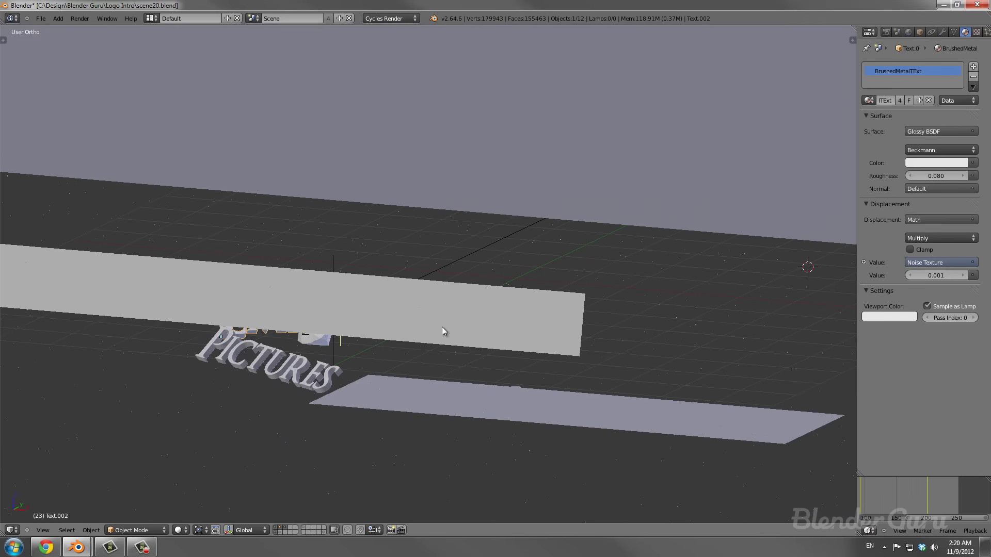
Examine the arrangement of light planes around the logo texts in wireframe shading.
key("z")
scroll(401, 326, "down", 3)
middle_click_drag(410, 308, 395, 308)
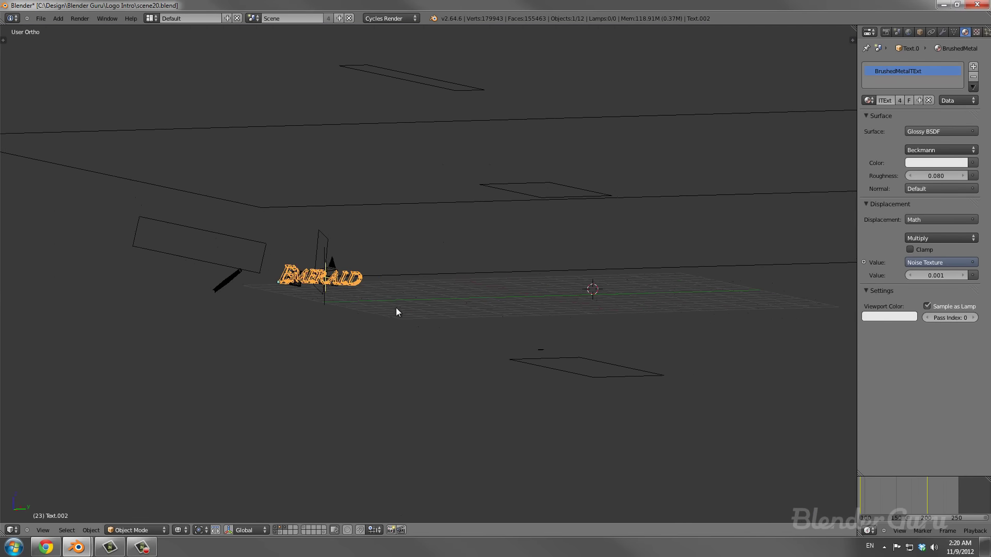
scroll(325, 290, "up", 2)
key("z")
key("z")
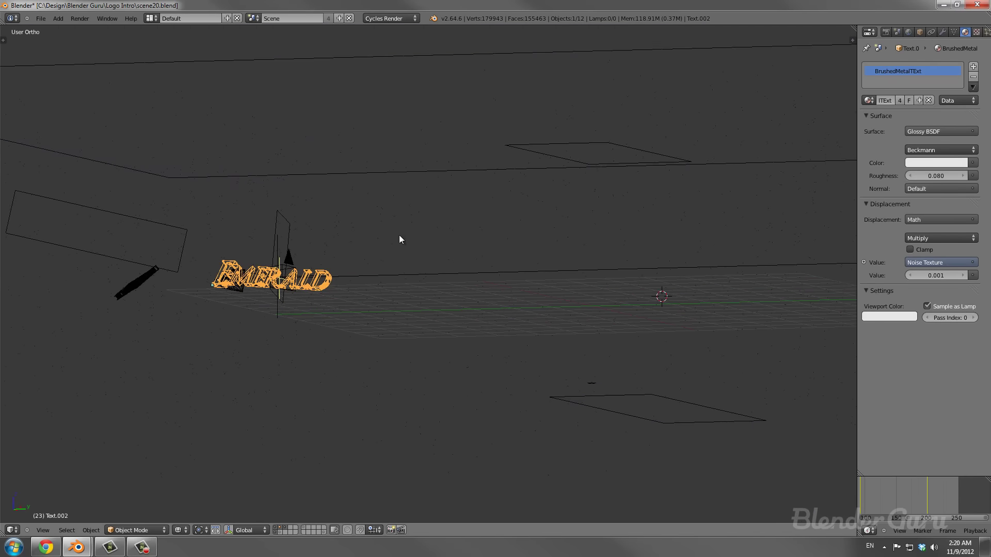
Look over the scene's node setup in the Compositing layout, return to the Default layout and show the render settings.
left_click(151, 18)
left_click(176, 54)
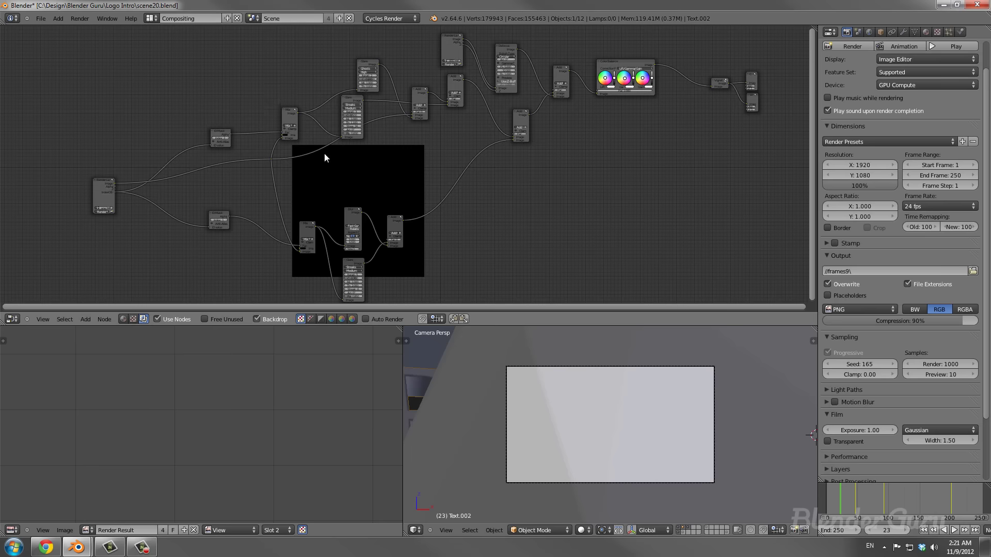
left_click(159, 20)
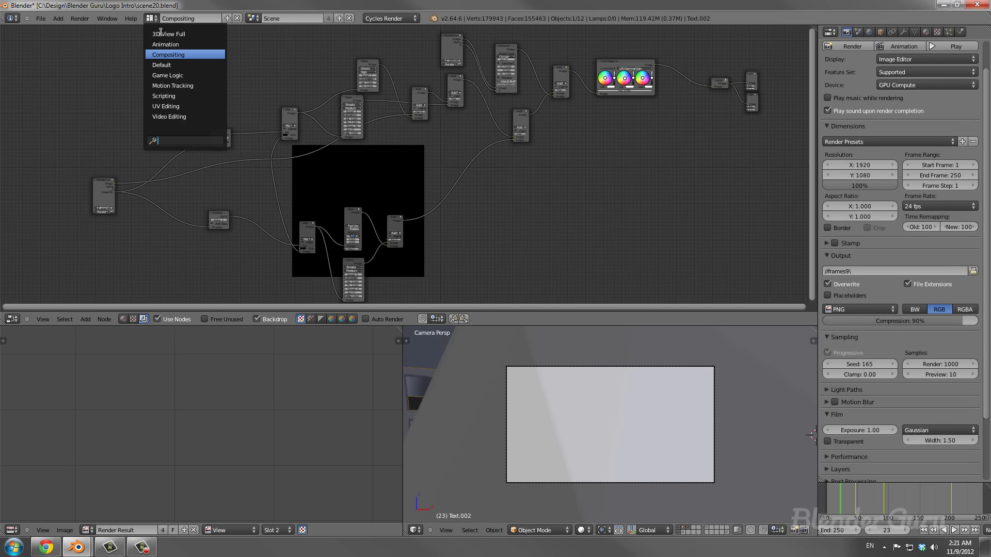
left_click(173, 62)
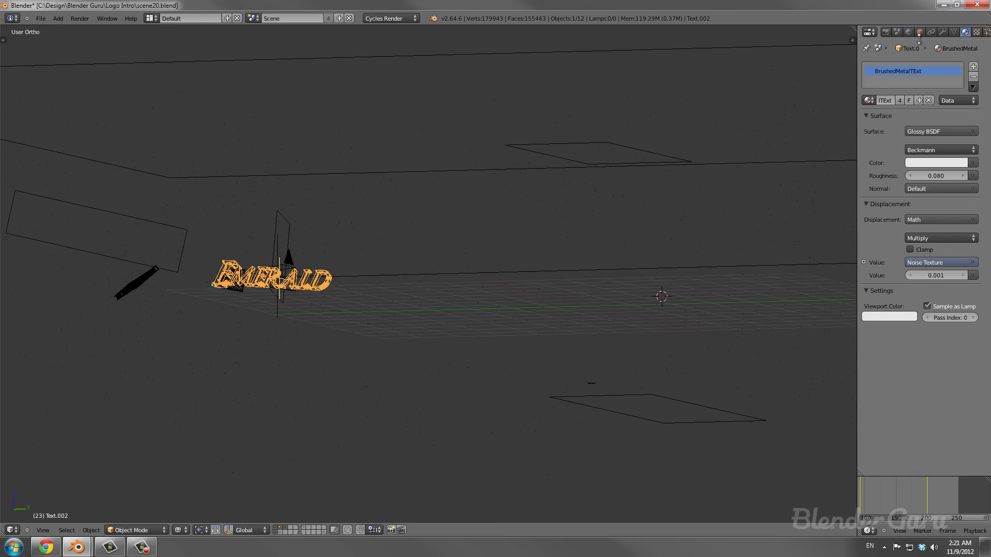
left_click(886, 32)
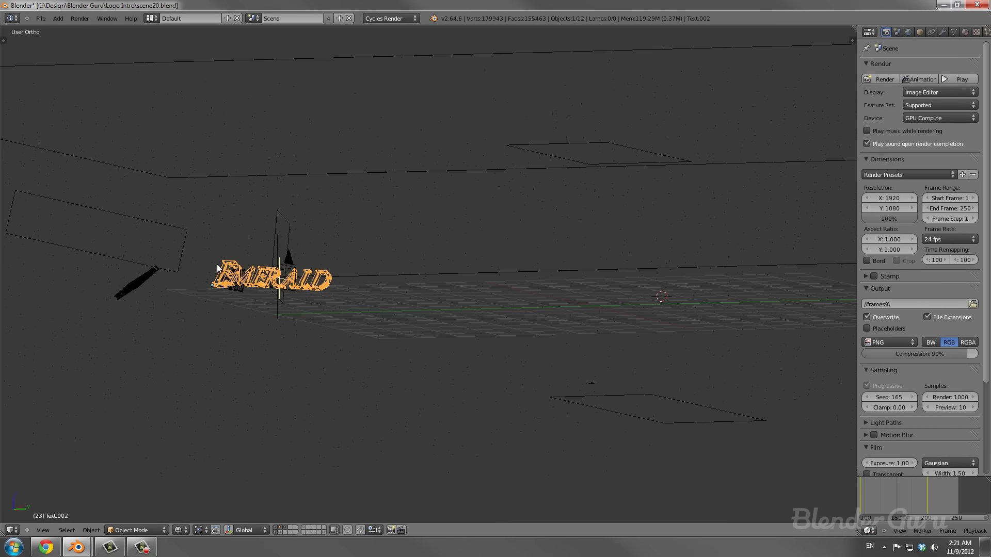
Select the camera and show its lens and depth of field settings.
right_click(283, 292)
right_click(284, 289)
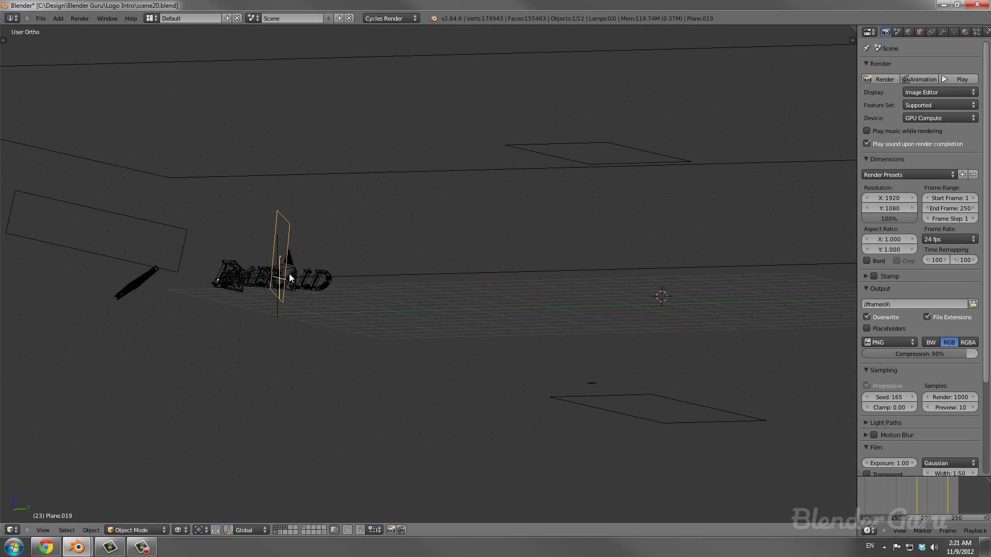
right_click(291, 267)
left_click(942, 32)
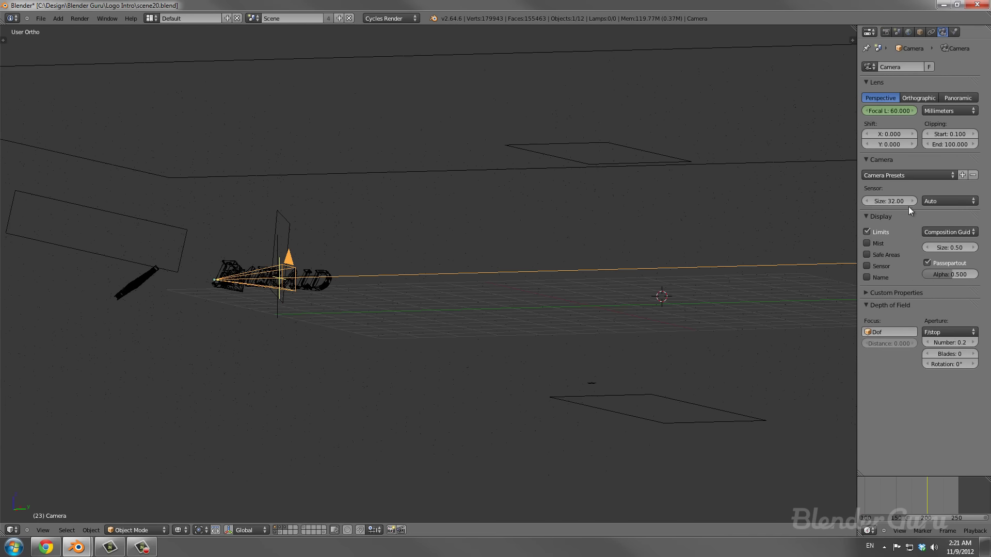
Go to the first frame, select the large light plane above the logo and examine the light layout from several angles.
middle_click_drag(343, 299, 369, 289)
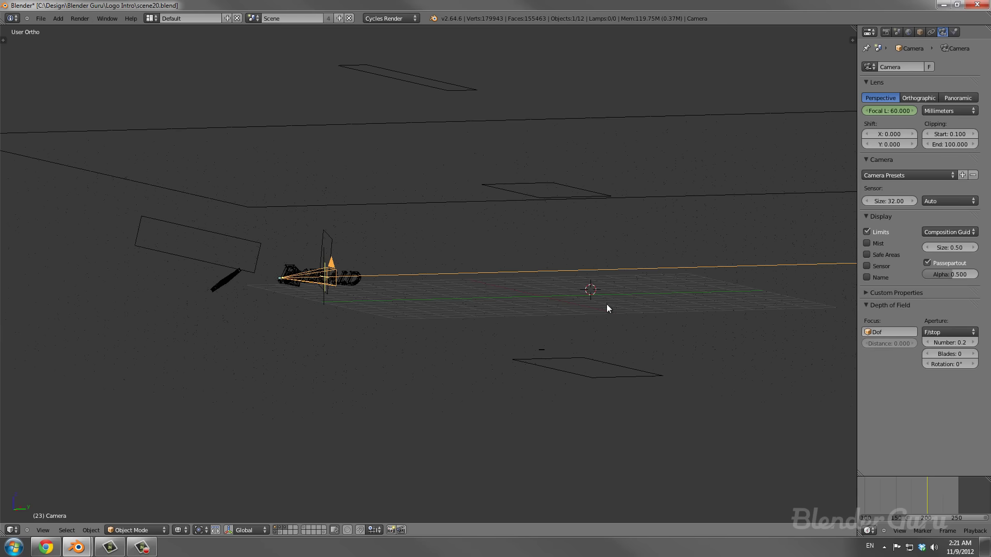
middle_click_drag(392, 283, 367, 397)
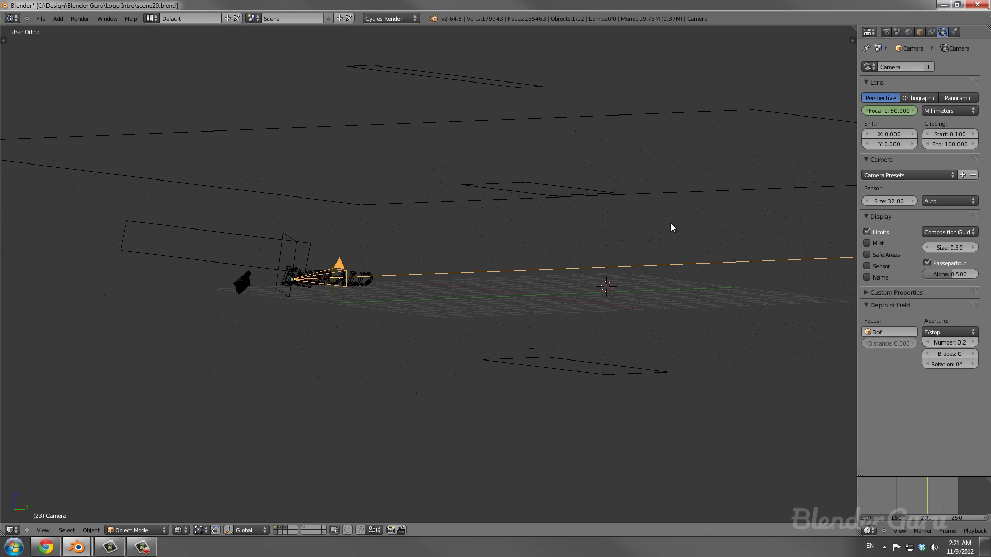
key("shift+Left")
right_click(545, 183)
right_click(551, 192)
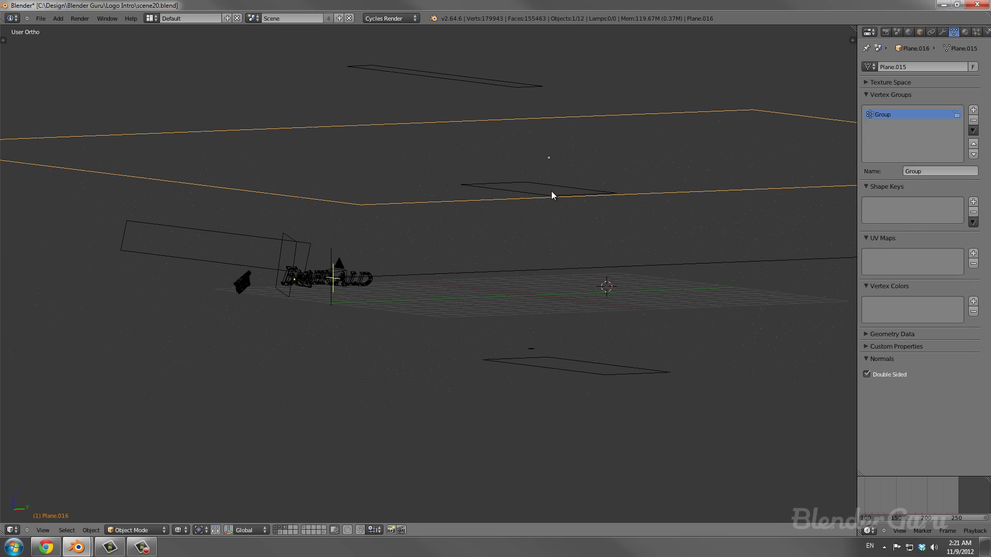
middle_click_drag(533, 246, 505, 241)
middle_click_drag(414, 248, 440, 252)
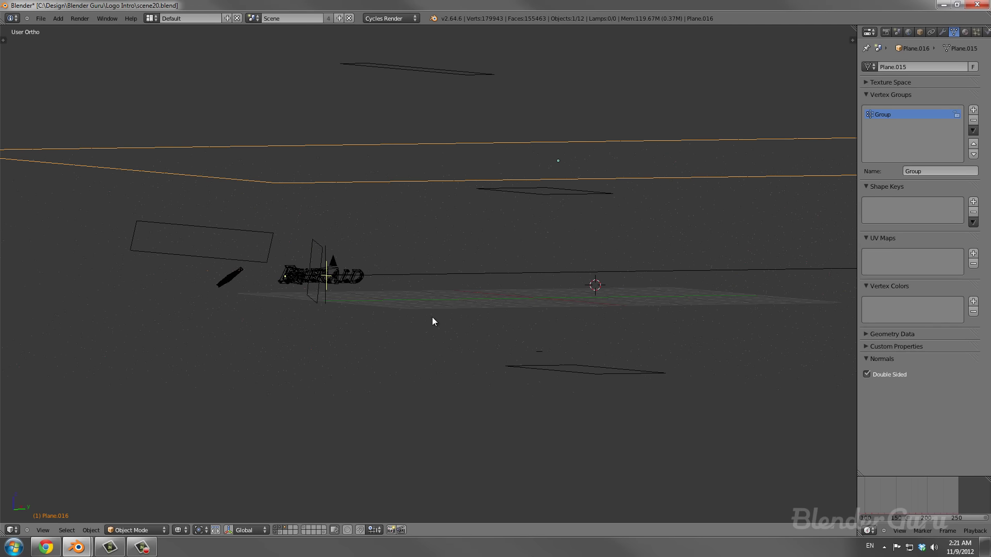
Play the scene20.blend animation through the camera in wireframe and stop it at frame 208.
key("KP_0")
key("alt+a")
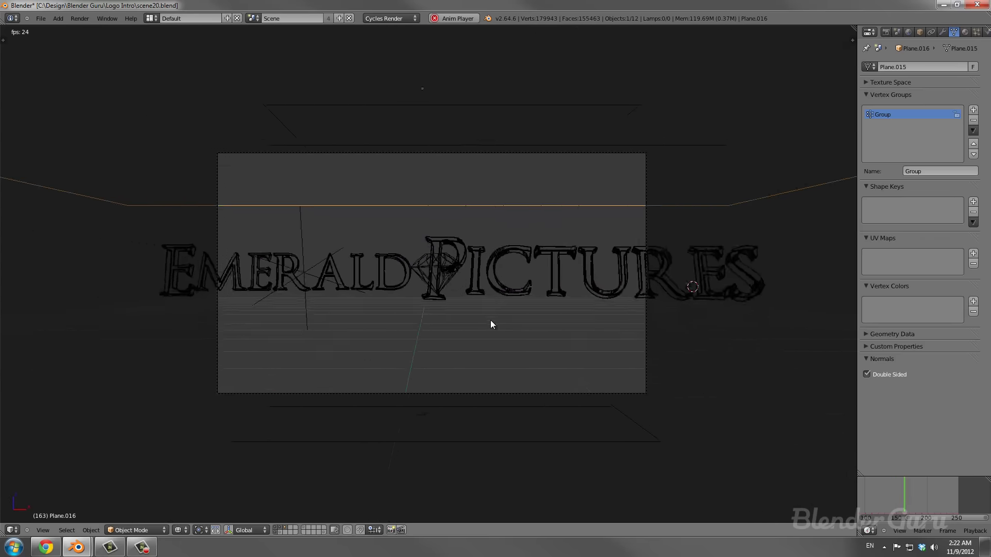
key("alt+a")
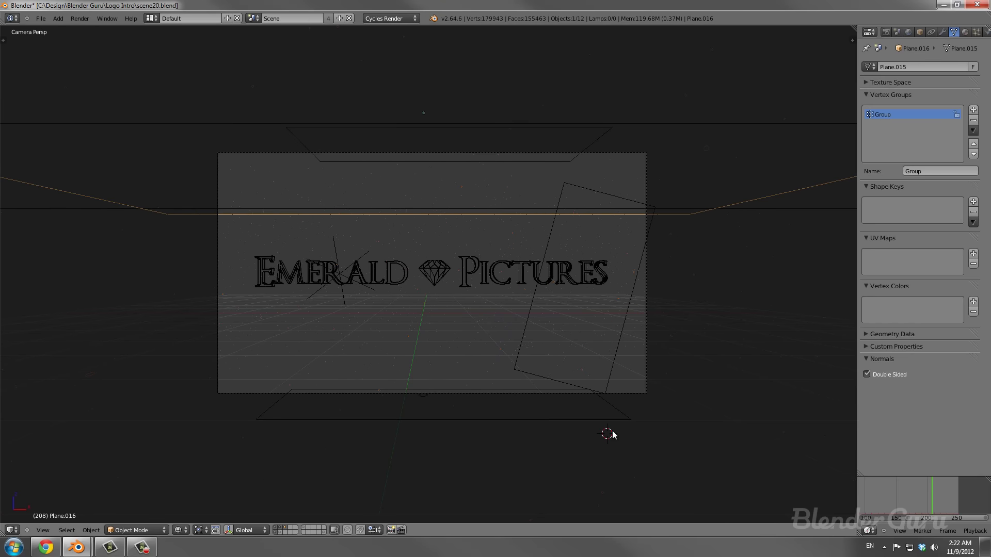
Select the tilted light plane in front of PICTURES, check it in solid shading and play its movement through the camera.
left_click(606, 434)
right_click(521, 345)
key("z")
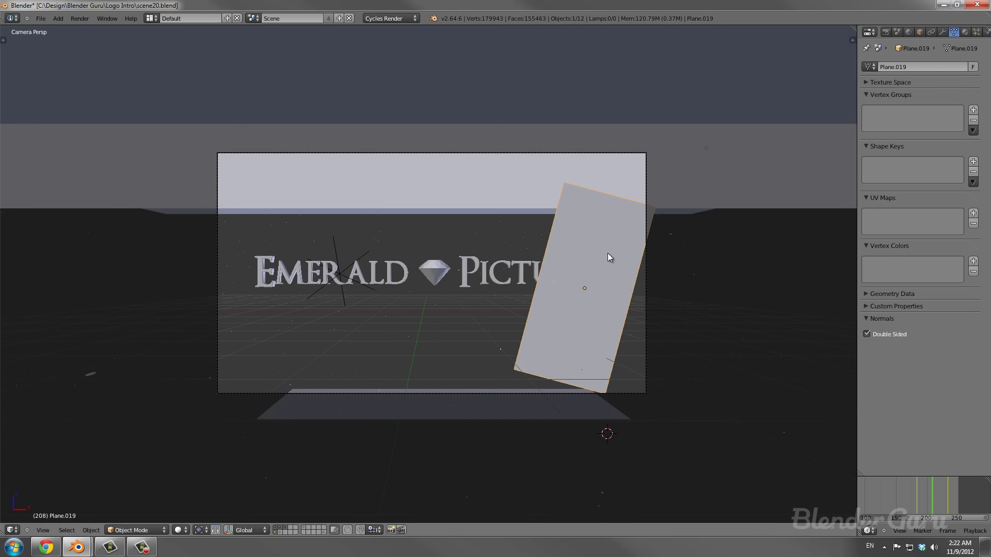
key("z")
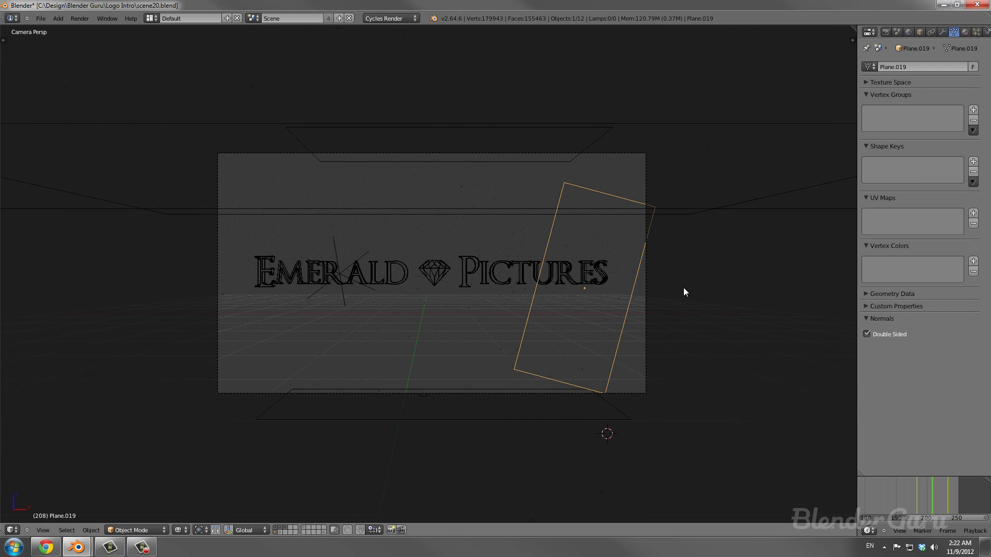
key("alt+a")
key("alt+a")
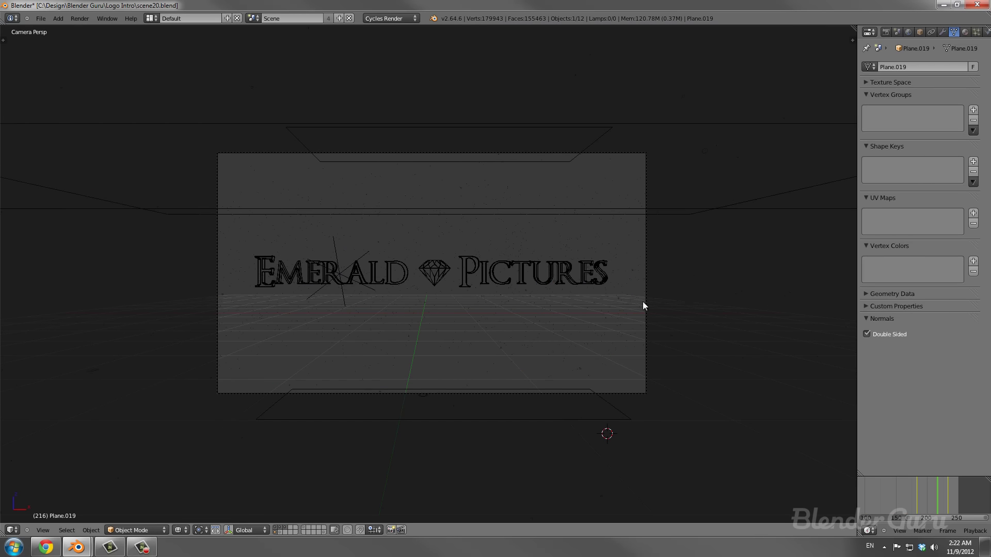